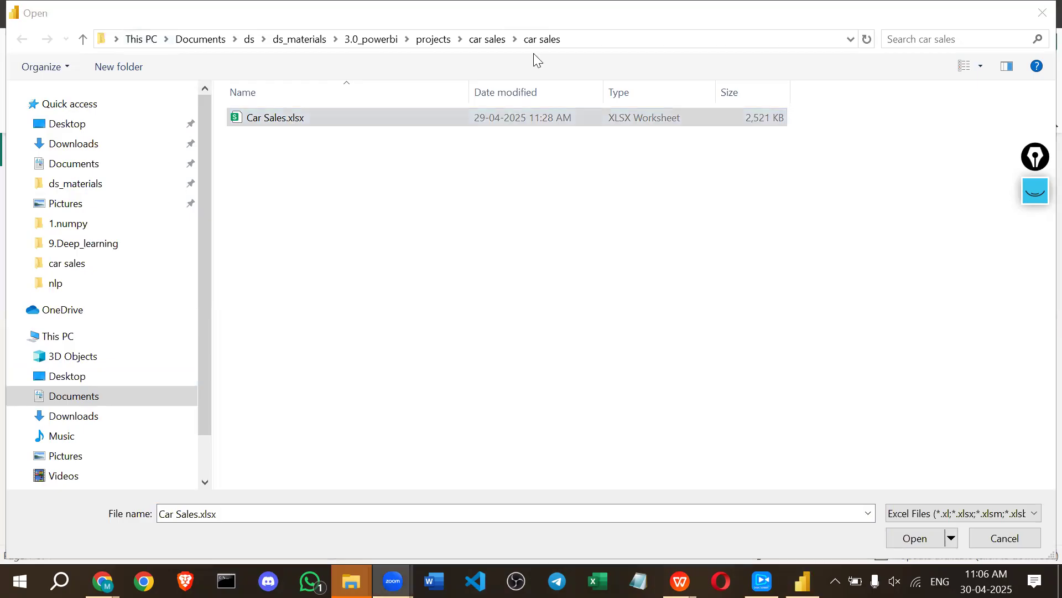
# Open the Car Sales.xlsx workbook as Power BI's data source.
pyautogui.click(397, 121)
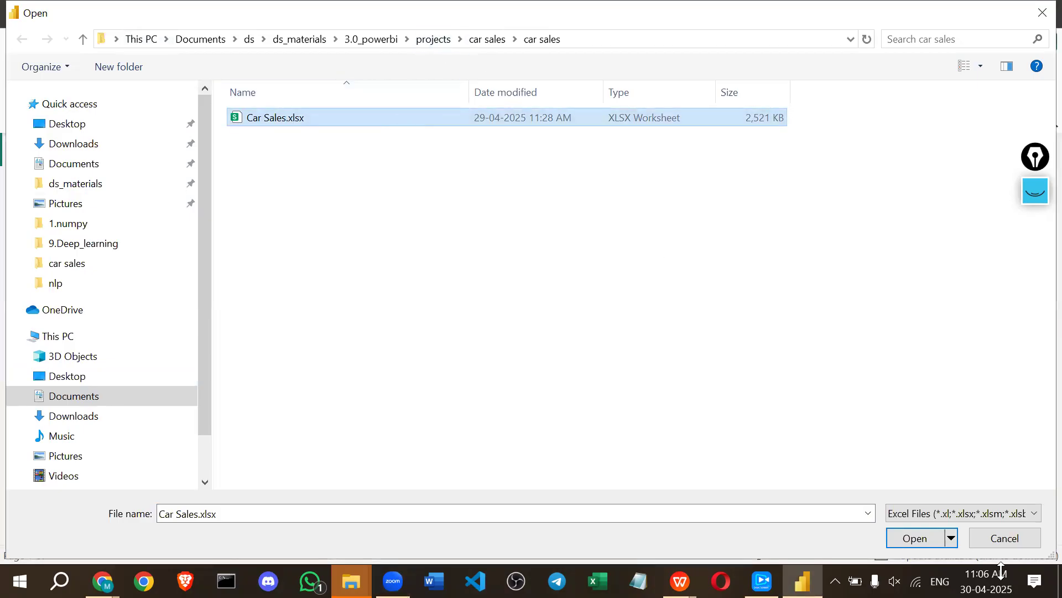
pyautogui.click(919, 537)
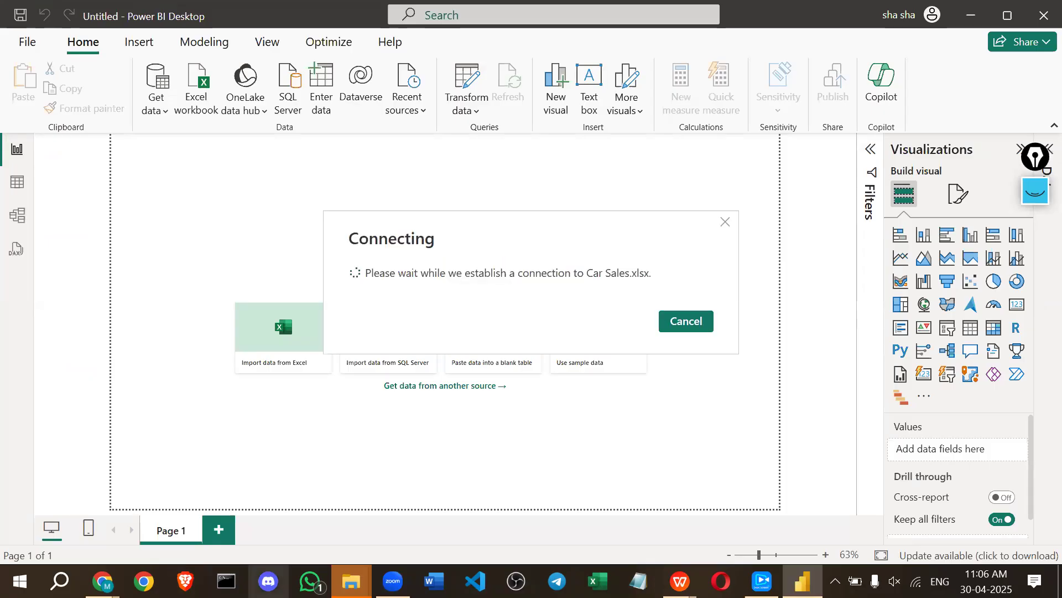
# Browse to ds_materials > 3.0_powerbi > projects > car sales and open Problem Statement.docx.
pyautogui.moveTo(351, 581)
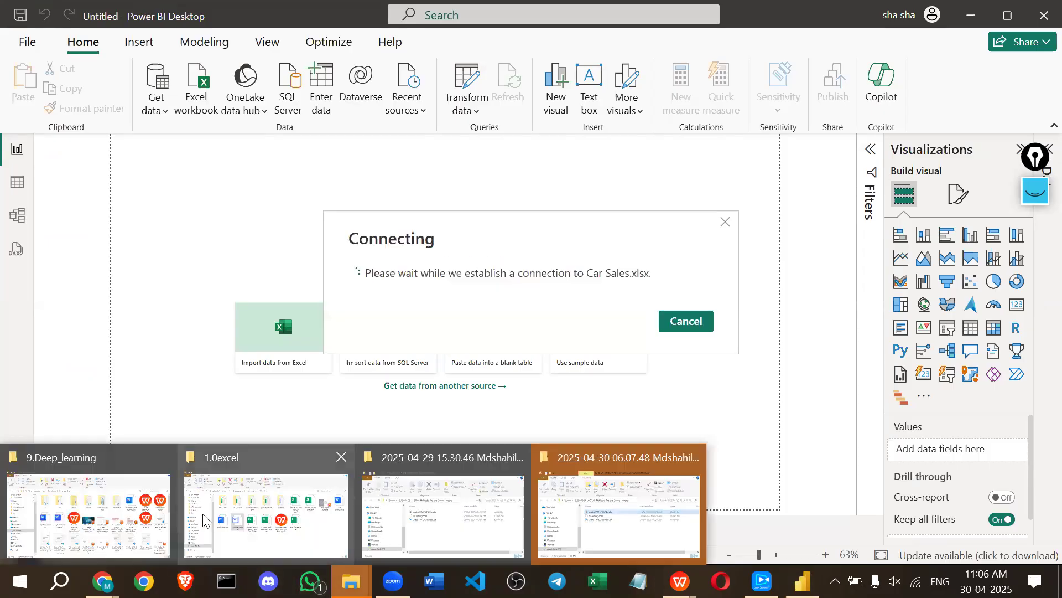
pyautogui.click(266, 509)
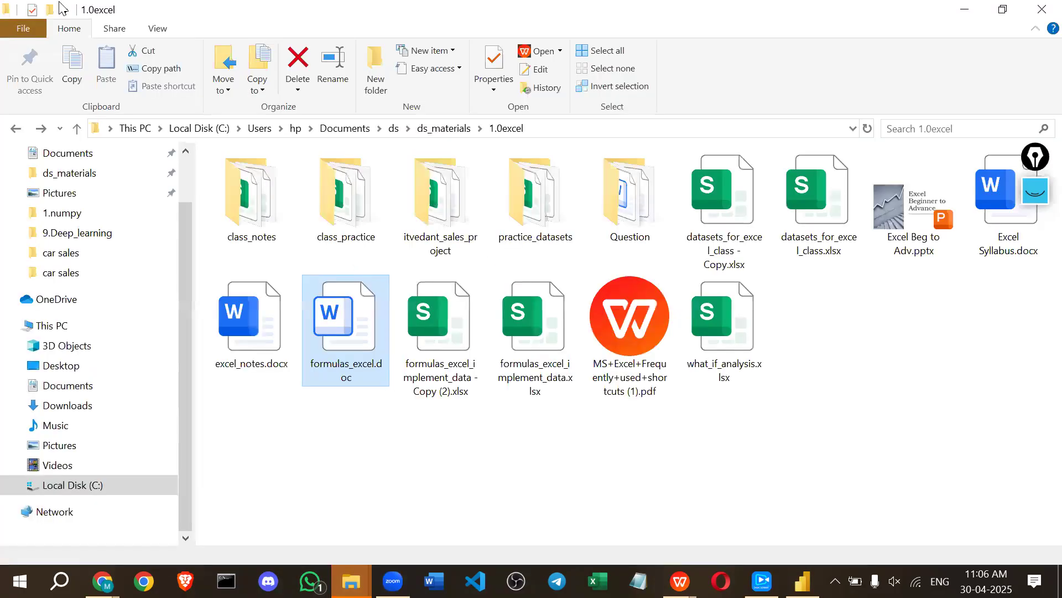
pyautogui.click(15, 129)
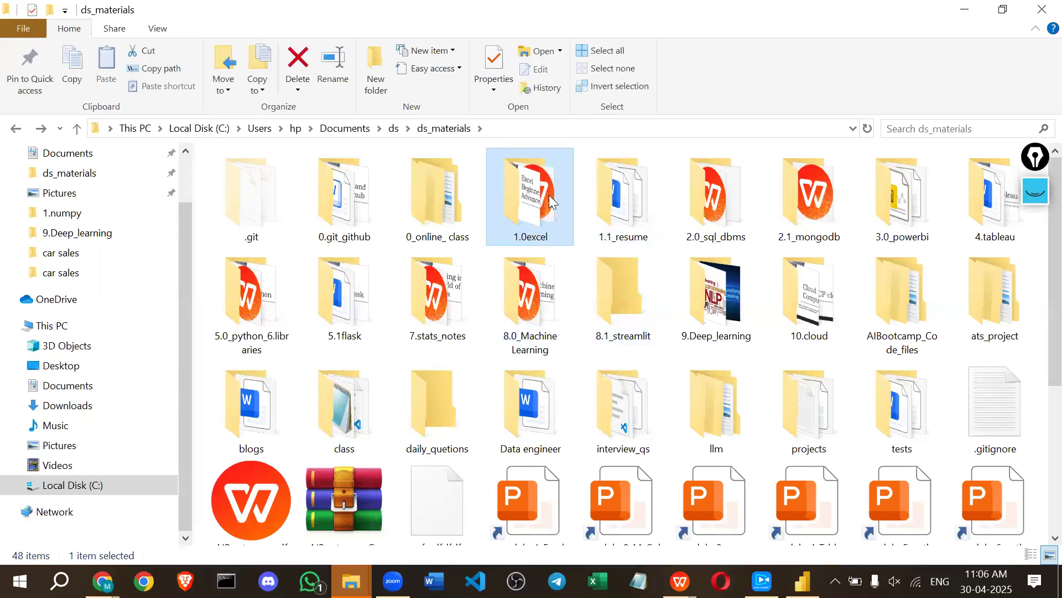
pyautogui.doubleClick(890, 209)
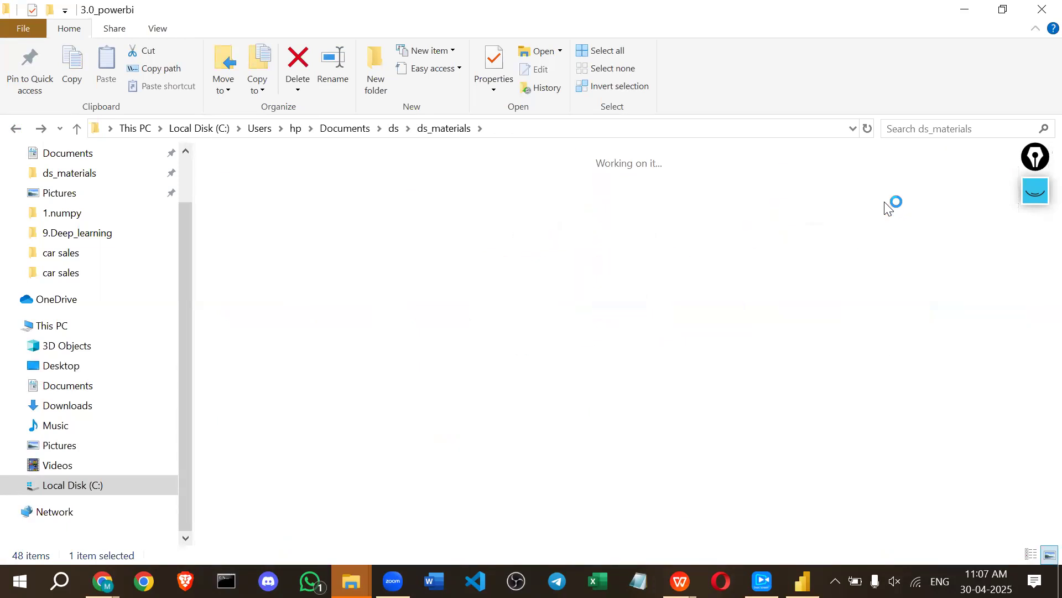
pyautogui.click(691, 219)
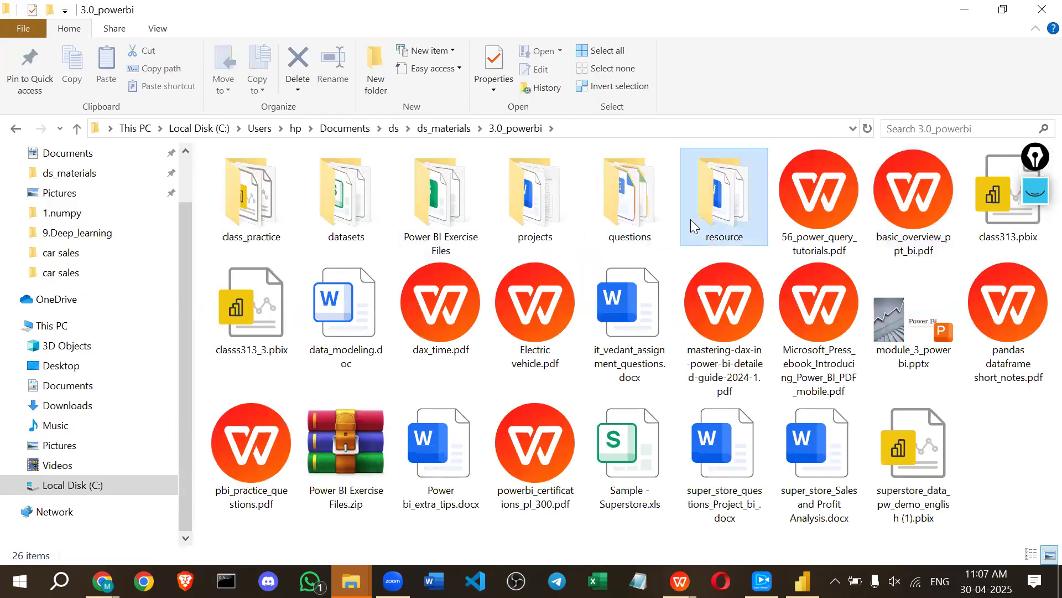
pyautogui.click(538, 219)
pyautogui.doubleClick(538, 219)
pyautogui.click(251, 184)
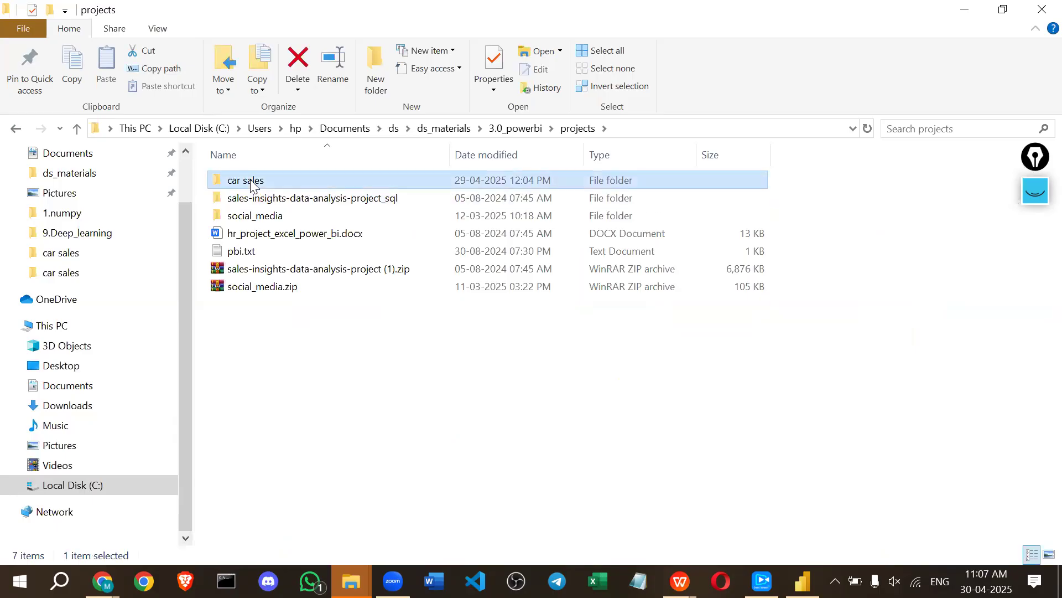
pyautogui.doubleClick(251, 184)
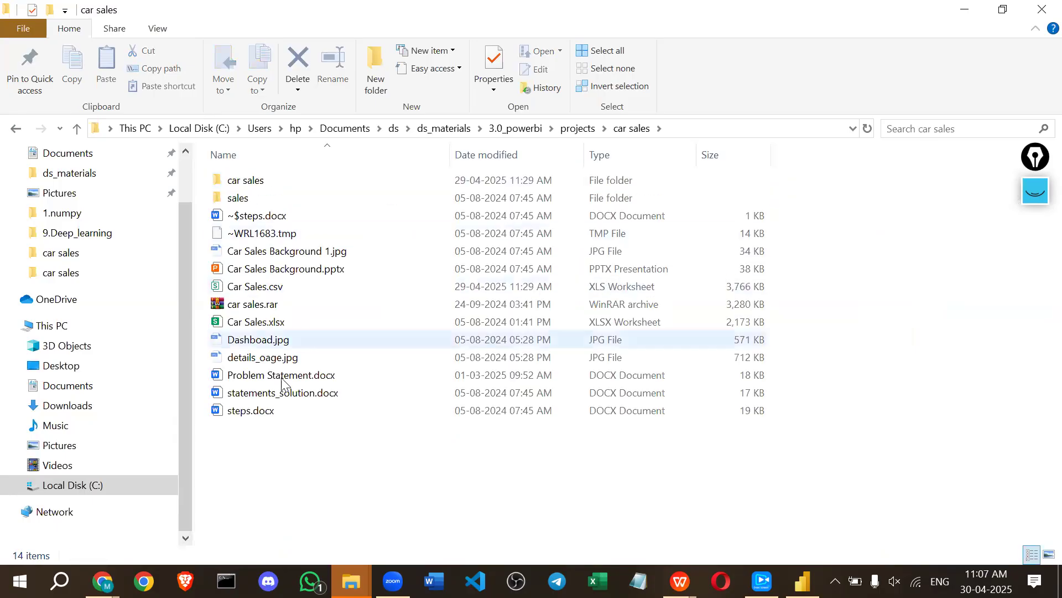
pyautogui.doubleClick(284, 375)
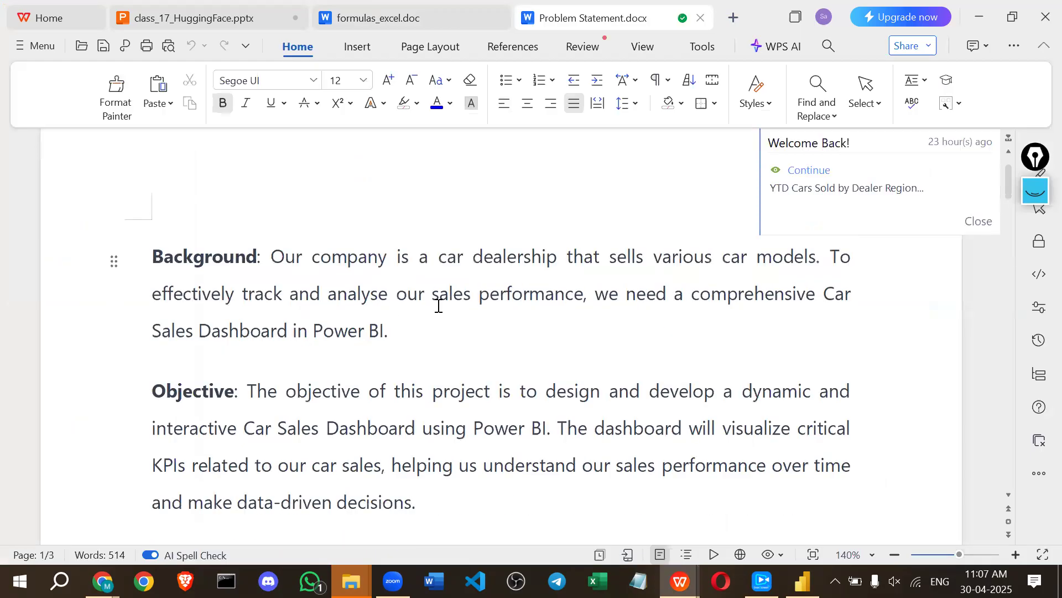
# Dismiss the Welcome Back popup, review the YTD Total Sales KPI bullet, and start Notepad.
pyautogui.click(979, 221)
pyautogui.scroll(-2, 542, 409)
pyautogui.scroll(-6, 543, 408)
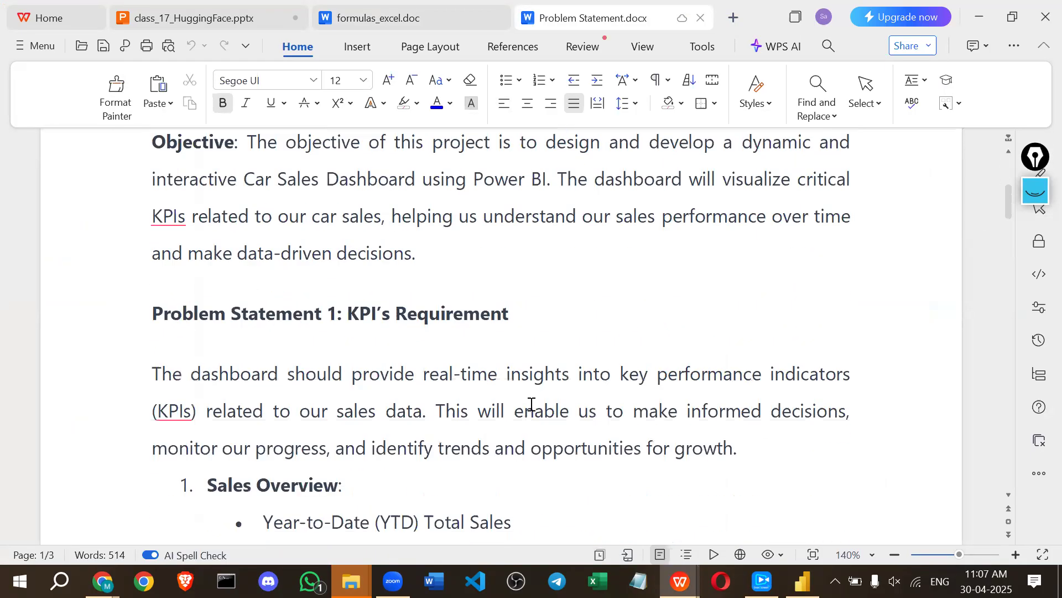
pyautogui.moveTo(189, 271); pyautogui.dragTo(486, 317)
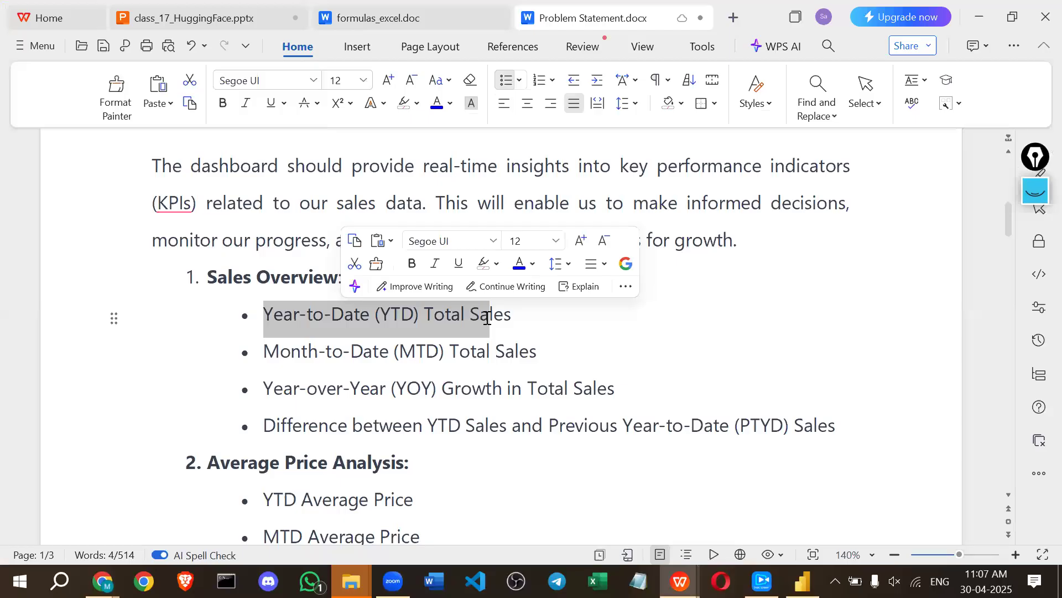
pyautogui.click(487, 317)
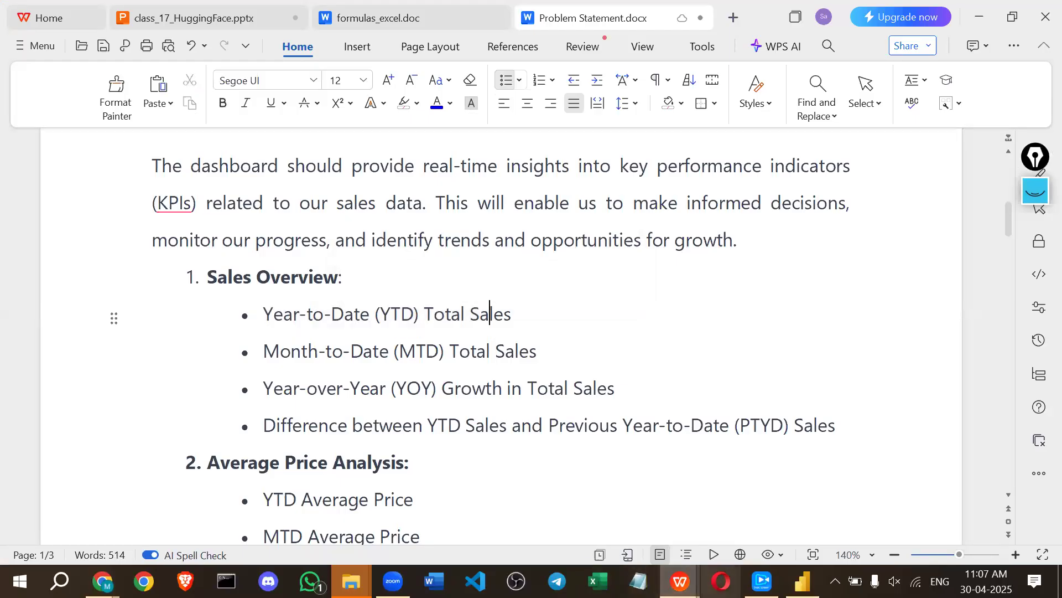
pyautogui.click(638, 581)
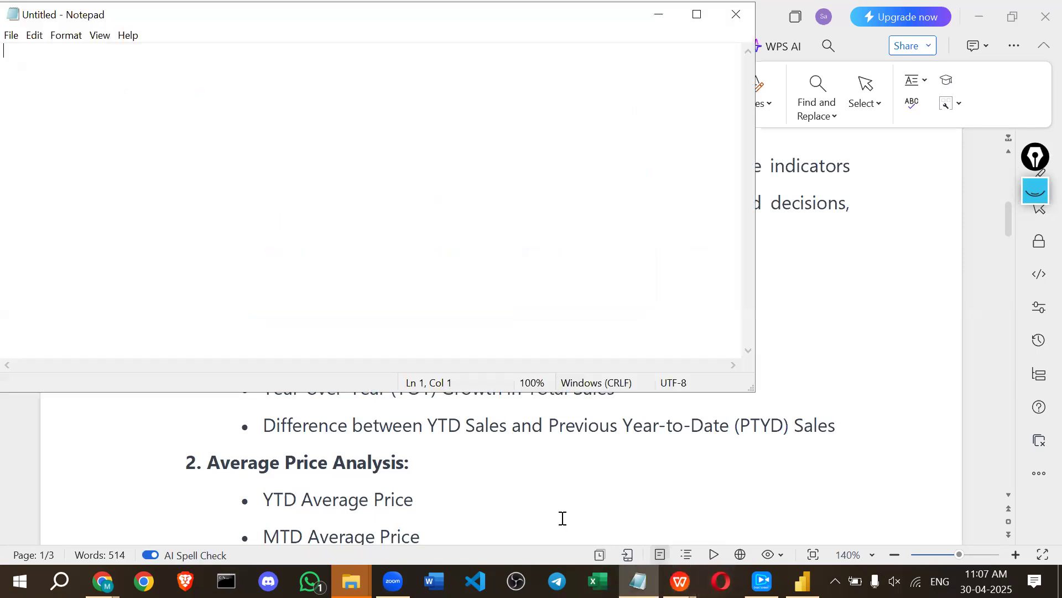
# Move Notepad aside, type 'tIME inTELLIGENC' and dATESMTD, and copy it into dATESQTD.
pyautogui.moveTo(248, 16); pyautogui.dragTo(832, 178)
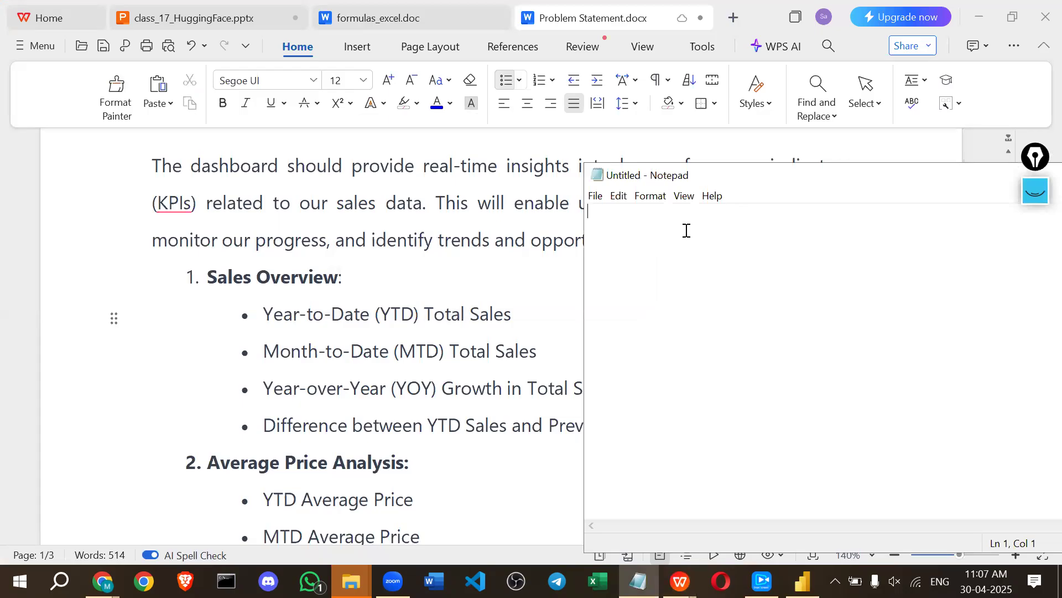
pyautogui.write('tIME ')
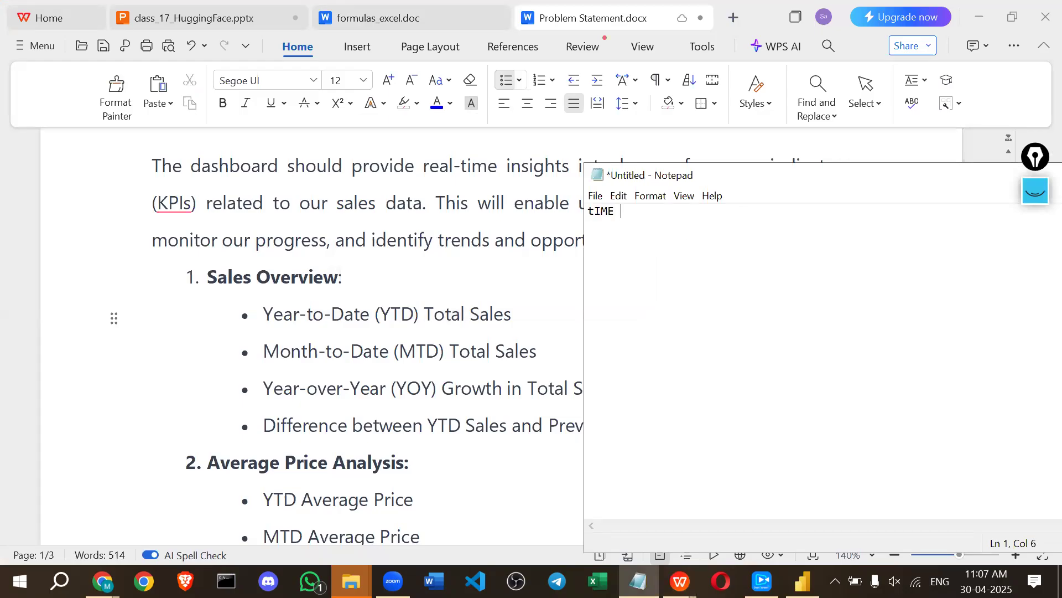
pyautogui.write('inTELLIGENC  ')
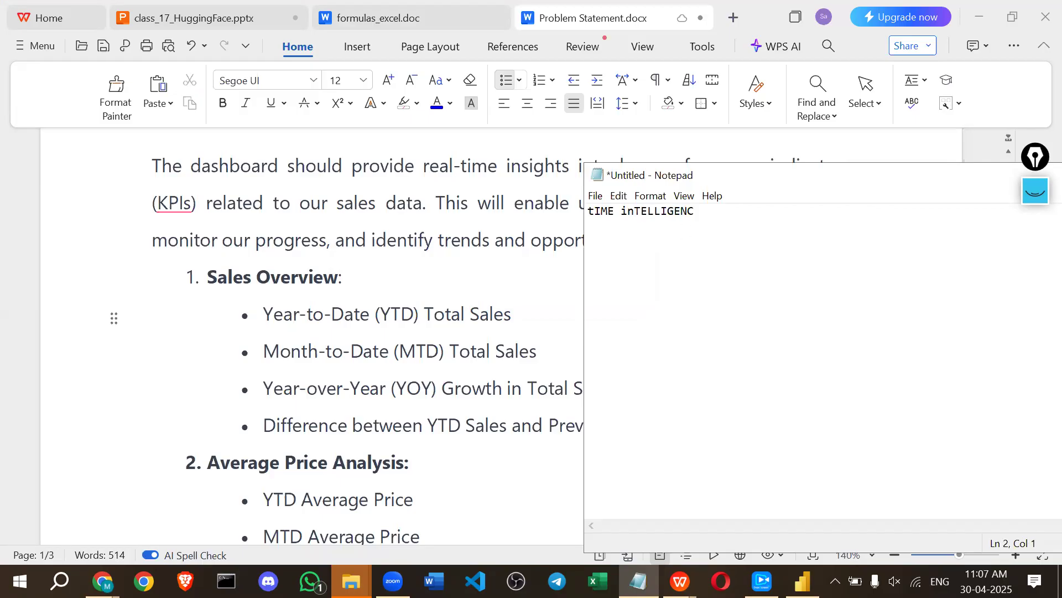
pyautogui.write('dATESMTD')
pyautogui.press('Return')
pyautogui.hotkey('shift', 'Up')
pyautogui.hotkey('ctrl', 'c')
pyautogui.click(606, 267)
pyautogui.hotkey('ctrl', 'v')
pyautogui.moveTo(621, 255); pyautogui.dragTo(626, 255)
pyautogui.write('q')
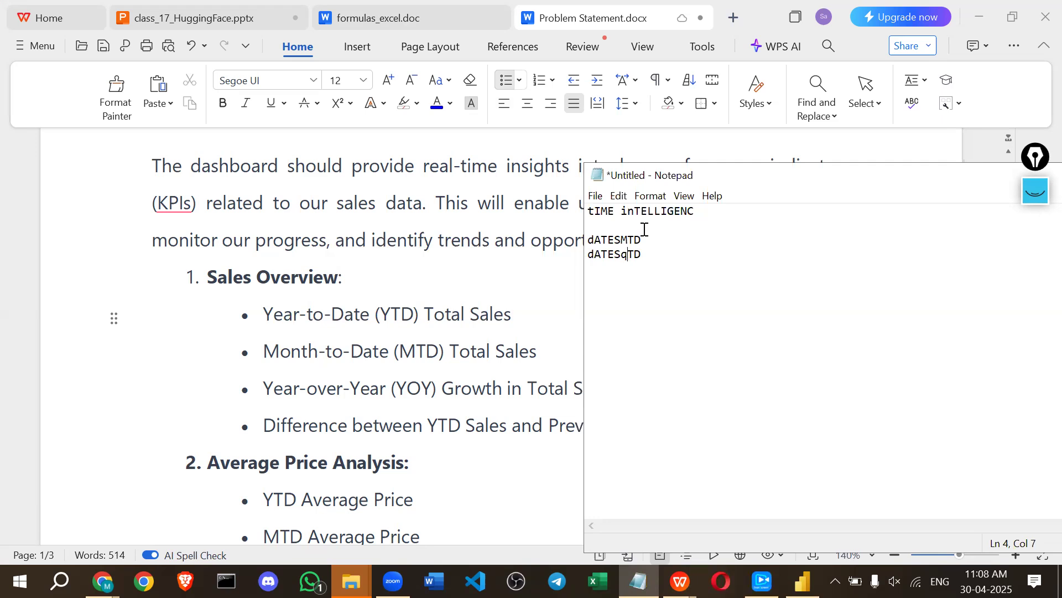
pyautogui.press('BackSpace')
pyautogui.write('Q')
# Add a dATESYTD line by pasting another dATESMTD copy and changing M to Y.
pyautogui.click(606, 279)
pyautogui.press('Return')
pyautogui.hotkey('ctrl', 'v')
pyautogui.click(629, 272)
pyautogui.press('BackSpace')
pyautogui.write('Y')
# Add a TOTTALMTD line, undoing an accidental paste over it.
pyautogui.press('End')
pyautogui.press('Return')
pyautogui.write('TOTTAL')
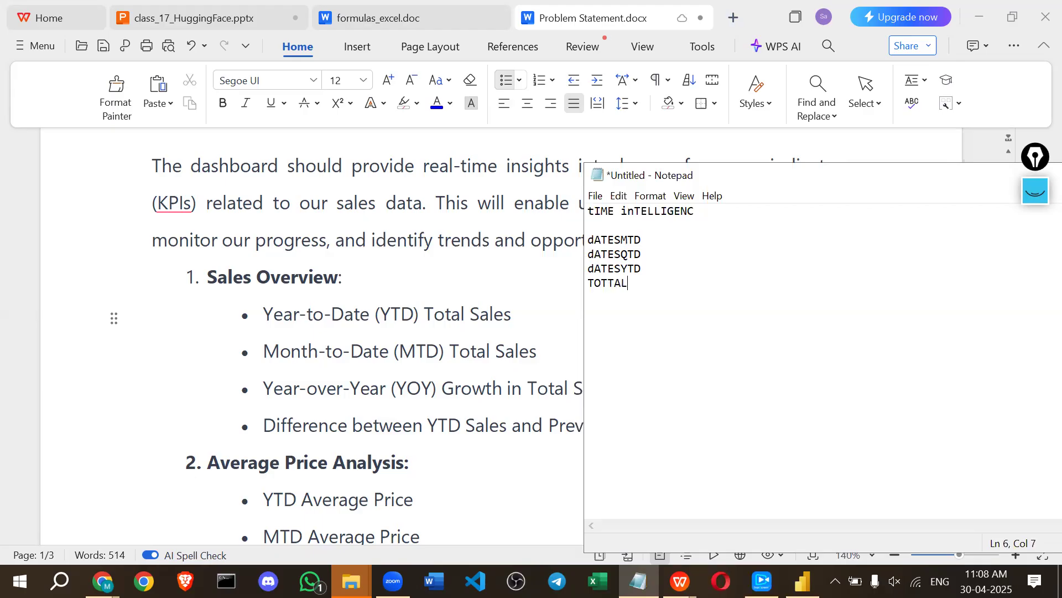
pyautogui.write('MTD')
pyautogui.hotkey('shift', 'Home')
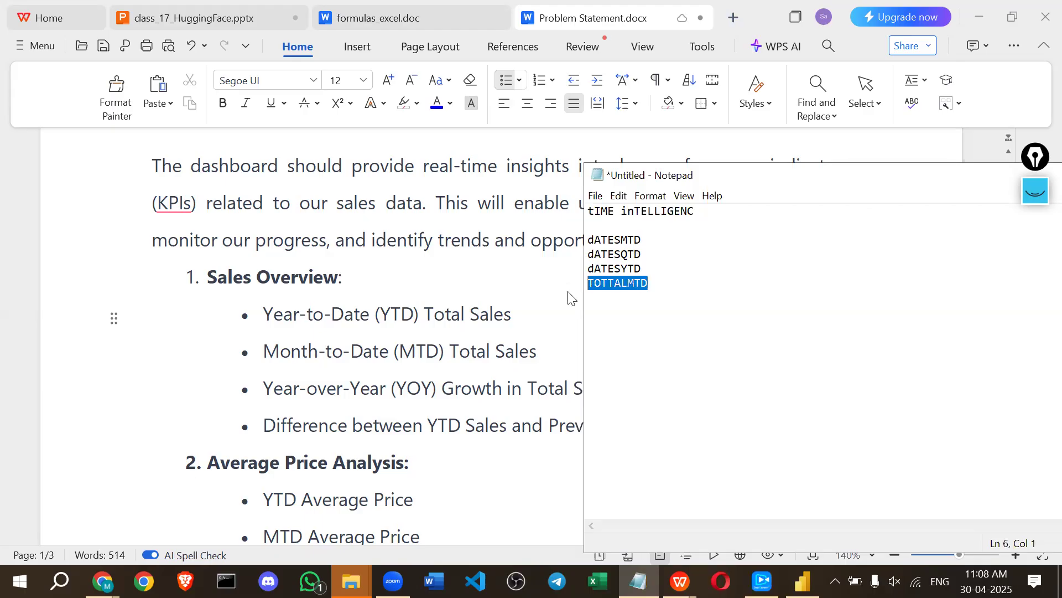
pyautogui.hotkey('ctrl', 'v')
pyautogui.hotkey('shift', 'Home')
pyautogui.press('BackSpace')
pyautogui.hotkey('ctrl', 'z')
pyautogui.click(620, 305)
# Paste two more copies of TOTTALMTD on the lines below.
pyautogui.click(653, 285)
pyautogui.press('Return')
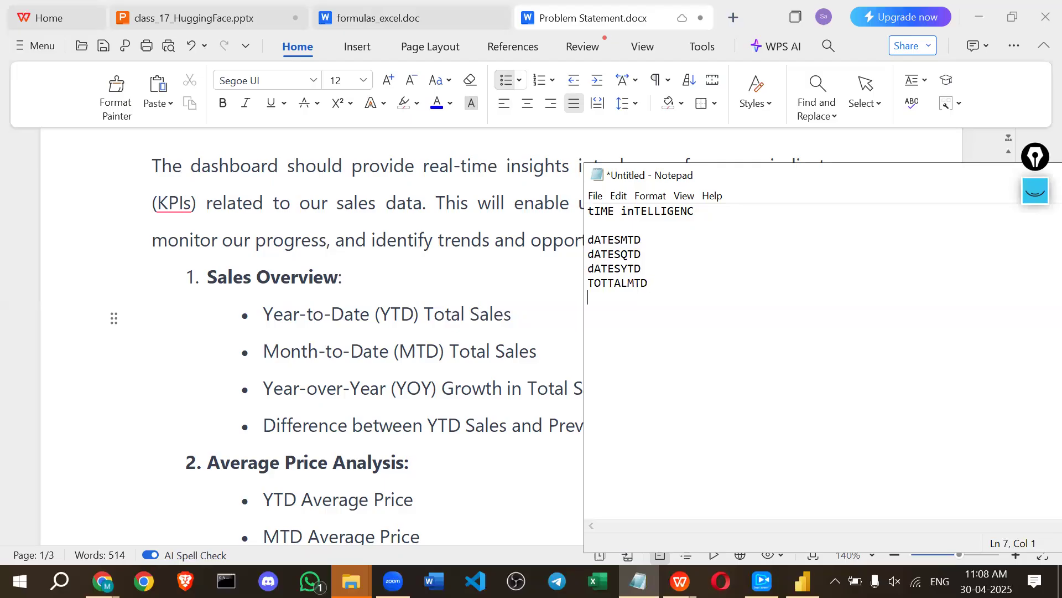
pyautogui.hotkey('ctrl', 'v')
pyautogui.press('Return')
pyautogui.hotkey('ctrl', 'v')
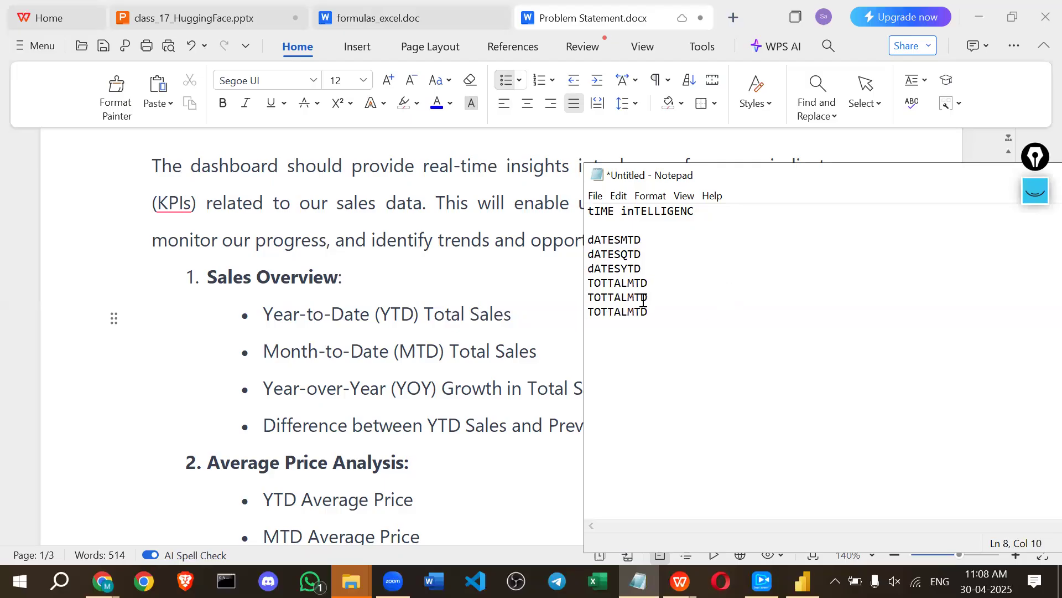
# Edit the TOTTALMTD copies into TOTTALQTD and TOTTALYTD.
pyautogui.moveTo(628, 299); pyautogui.dragTo(631, 299)
pyautogui.press('Return')
pyautogui.hotkey('ctrl', 'z')
pyautogui.write('Q')
pyautogui.click(635, 311)
pyautogui.press('BackSpace')
pyautogui.write('Y')
pyautogui.click(652, 311)
# Add a SAMEPERIODLASTYEAR line, correcting its misspelling.
pyautogui.press('Return')
pyautogui.write('SAMEPIRI')
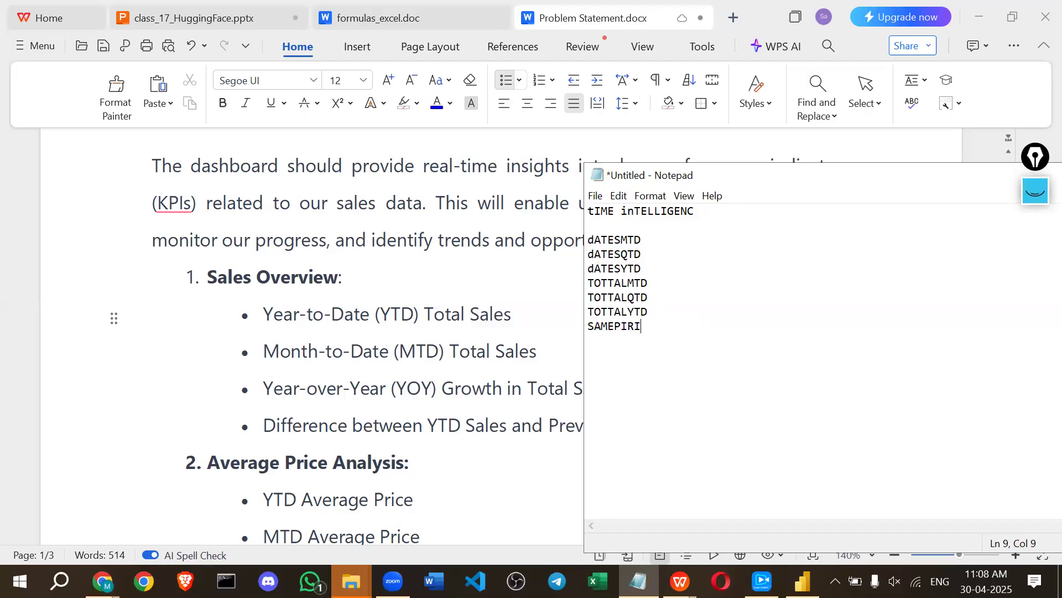
pyautogui.write('DLASTYEAR')
pyautogui.moveTo(742, 331); pyautogui.dragTo(581, 287)
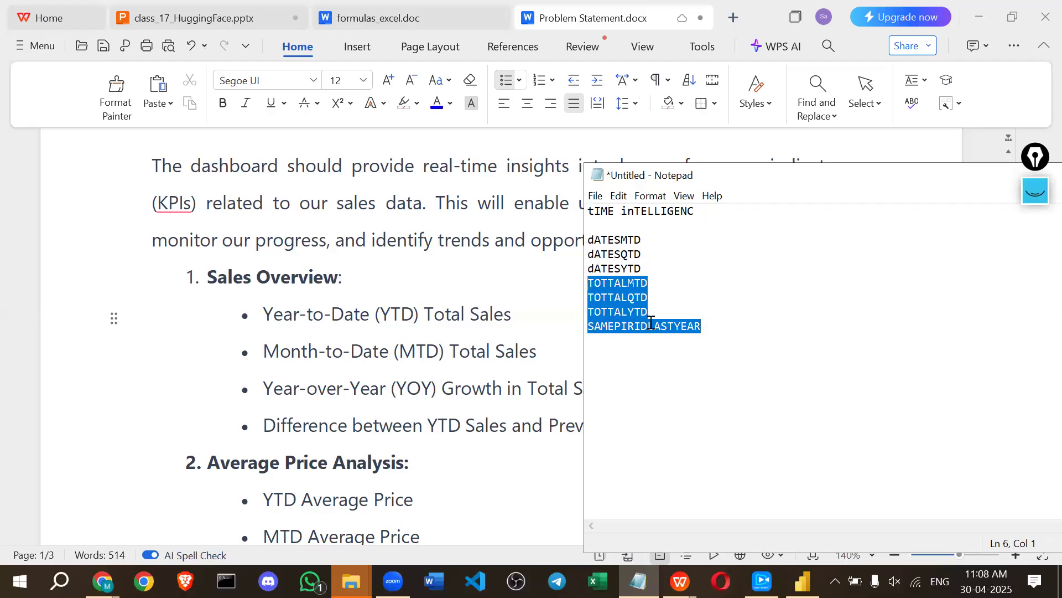
pyautogui.click(638, 328)
pyautogui.click(630, 326)
pyautogui.write('ER')
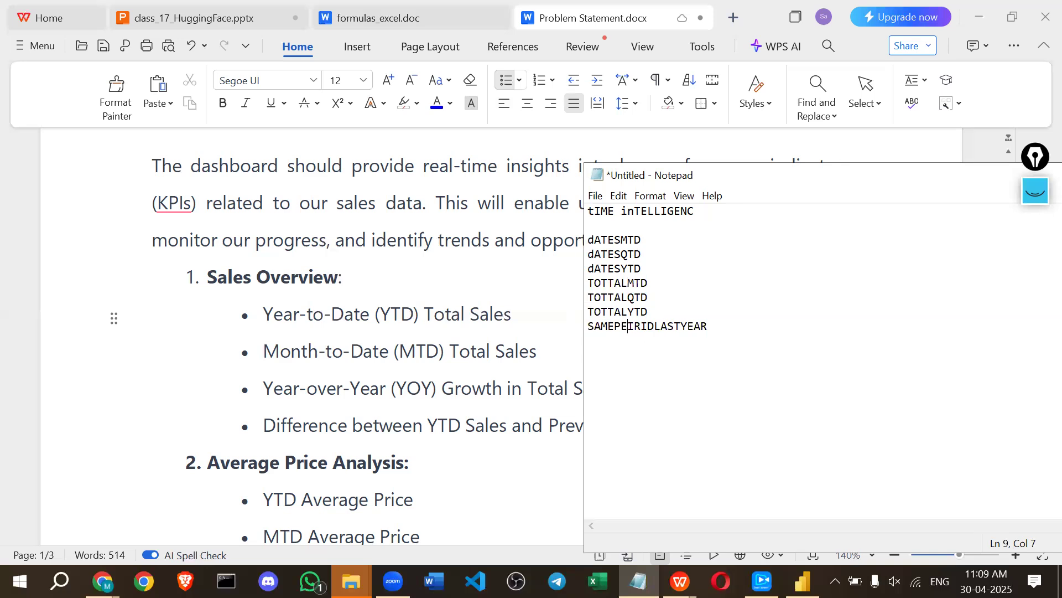
pyautogui.press('Left')
pyautogui.press('Delete')
pyautogui.press('Delete')
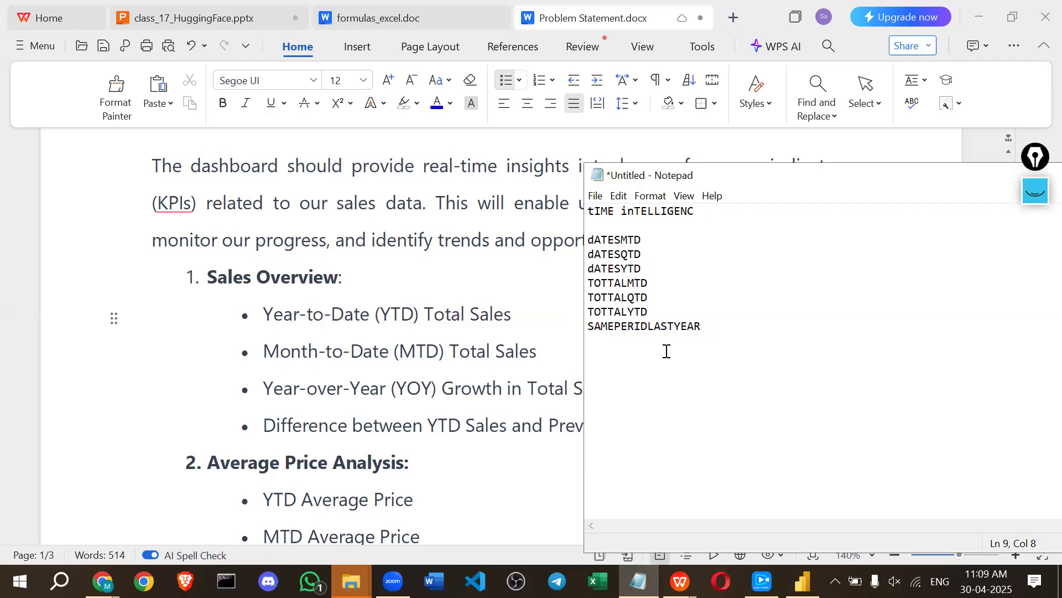
pyautogui.write('O')
pyautogui.press('End')
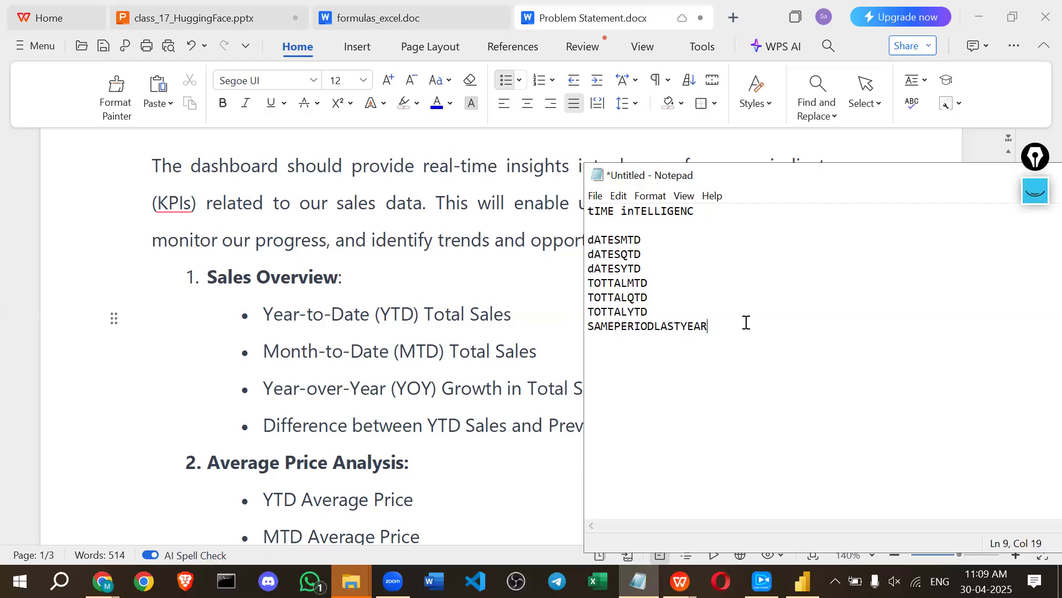
# Select the TOTTALMTD through SAMEPERIODLASTYEAR lines and return to Power BI Desktop.
pyautogui.click(690, 364)
pyautogui.moveTo(729, 338); pyautogui.dragTo(587, 235)
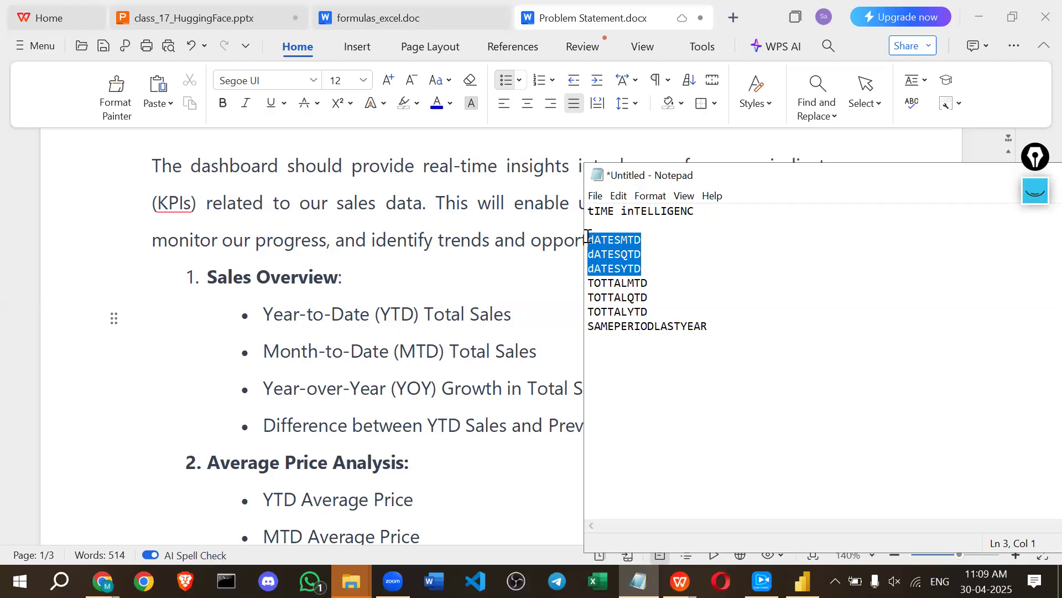
pyautogui.hotkey('alt', 'Tab')
pyautogui.hotkey('alt', 'Tab')
pyautogui.hotkey('alt', 'Tab')
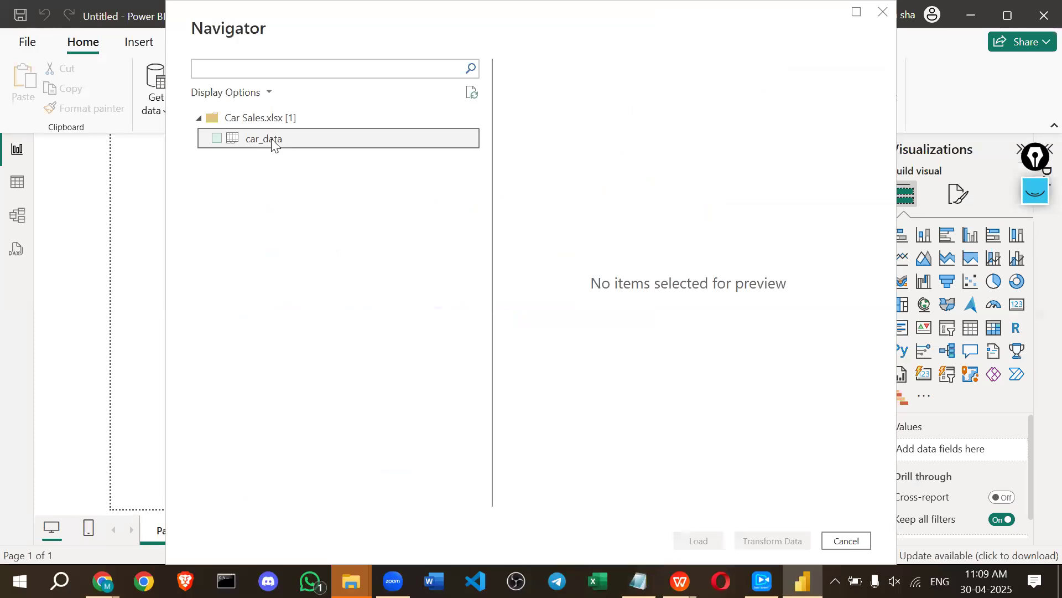
# Tick the car_data sheet in the Navigator and load it into the report.
pyautogui.click(271, 139)
pyautogui.click(217, 138)
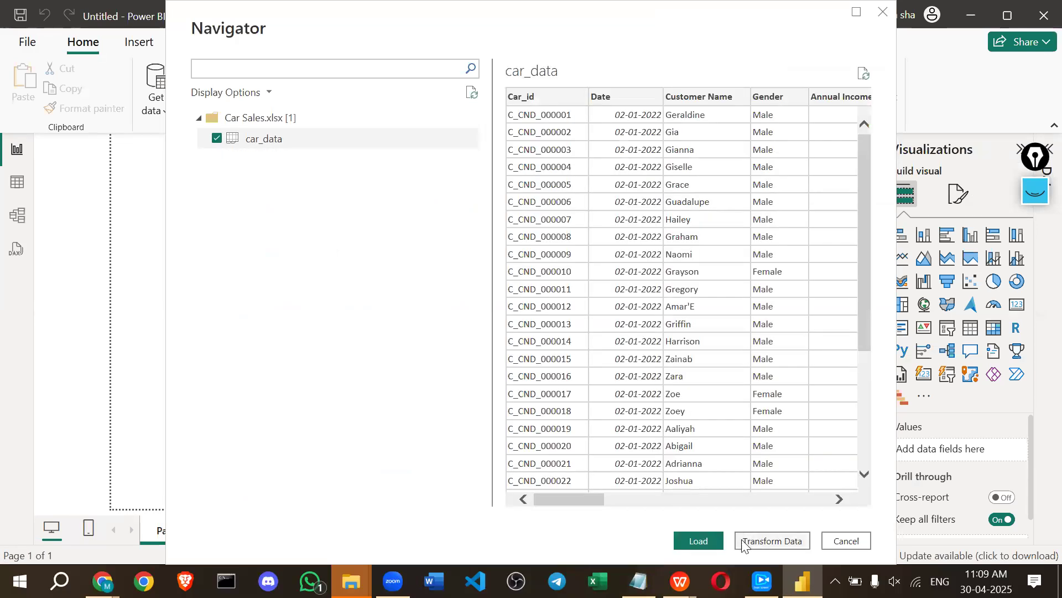
pyautogui.click(701, 541)
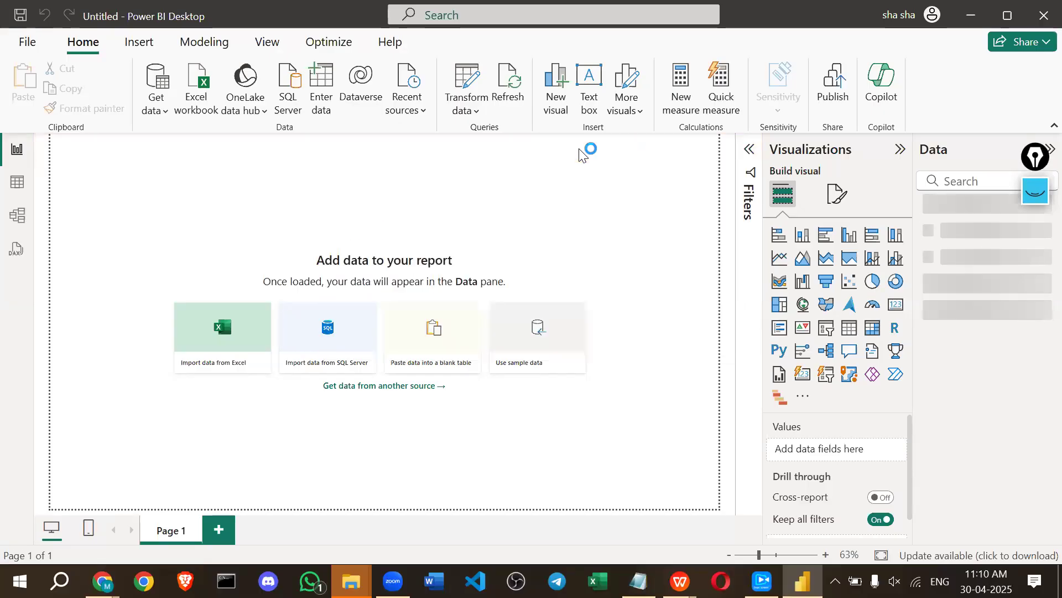
# Turn on Epic Pen, draw some trial marks on the canvas, and erase them.
pyautogui.click(1035, 197)
pyautogui.moveTo(578, 187)
pyautogui.mouseDown()
pyautogui.moveTo(605, 194)
pyautogui.moveTo(571, 182)
pyautogui.moveTo(555, 212)
pyautogui.mouseUp()
pyautogui.click(535, 201)
pyautogui.moveTo(554, 204); pyautogui.dragTo(547, 219)
pyautogui.moveTo(391, 182); pyautogui.dragTo(419, 182)
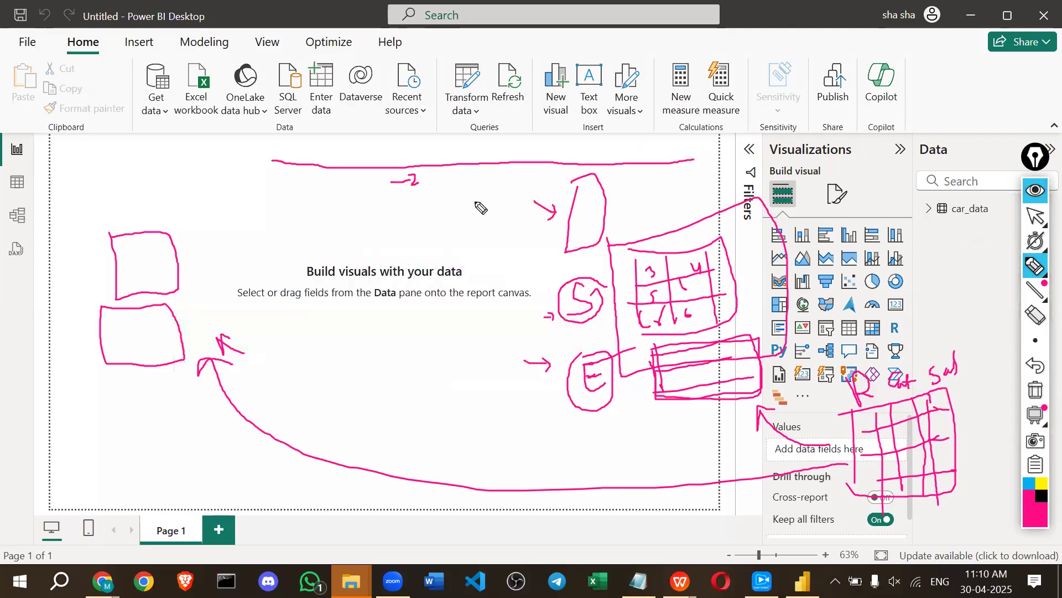
pyautogui.click(1036, 390)
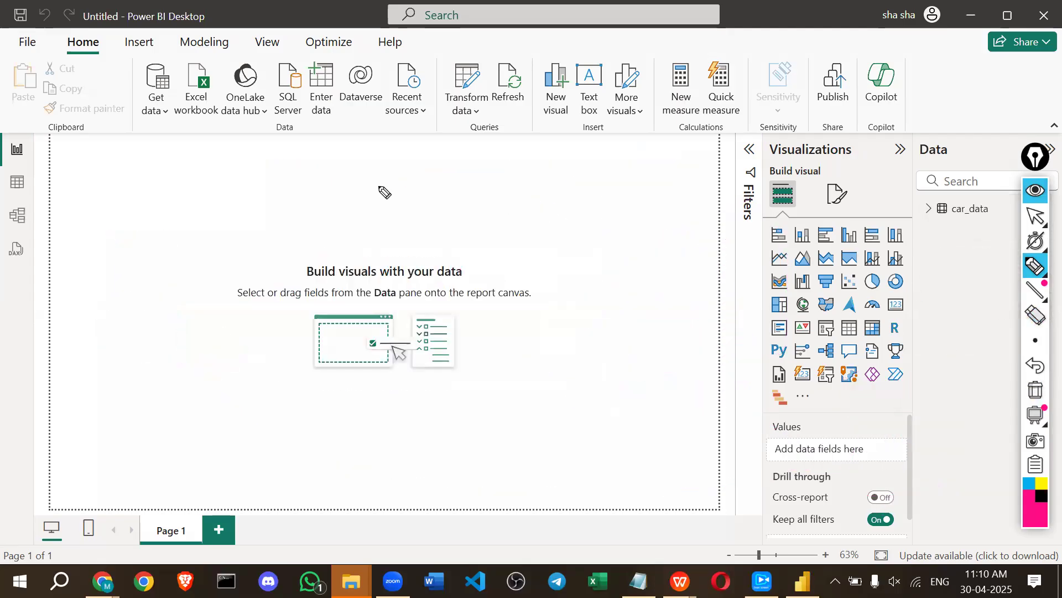
# Sketch two boxes on the report page labelled 2024 and 2020.
pyautogui.moveTo(170, 191); pyautogui.dragTo(178, 230)
pyautogui.moveTo(268, 180); pyautogui.dragTo(161, 238)
pyautogui.moveTo(180, 176)
pyautogui.mouseDown()
pyautogui.moveTo(188, 166)
pyautogui.moveTo(206, 174)
pyautogui.moveTo(152, 185)
pyautogui.moveTo(165, 219)
pyautogui.mouseUp()
pyautogui.moveTo(159, 216); pyautogui.dragTo(159, 223)
pyautogui.moveTo(473, 165); pyautogui.dragTo(479, 245)
pyautogui.moveTo(472, 166); pyautogui.dragTo(467, 235)
pyautogui.moveTo(494, 136)
pyautogui.mouseDown()
pyautogui.moveTo(492, 184)
pyautogui.moveTo(509, 167)
pyautogui.moveTo(497, 188)
pyautogui.moveTo(520, 207)
pyautogui.moveTo(517, 218)
pyautogui.mouseUp()
pyautogui.click(505, 195)
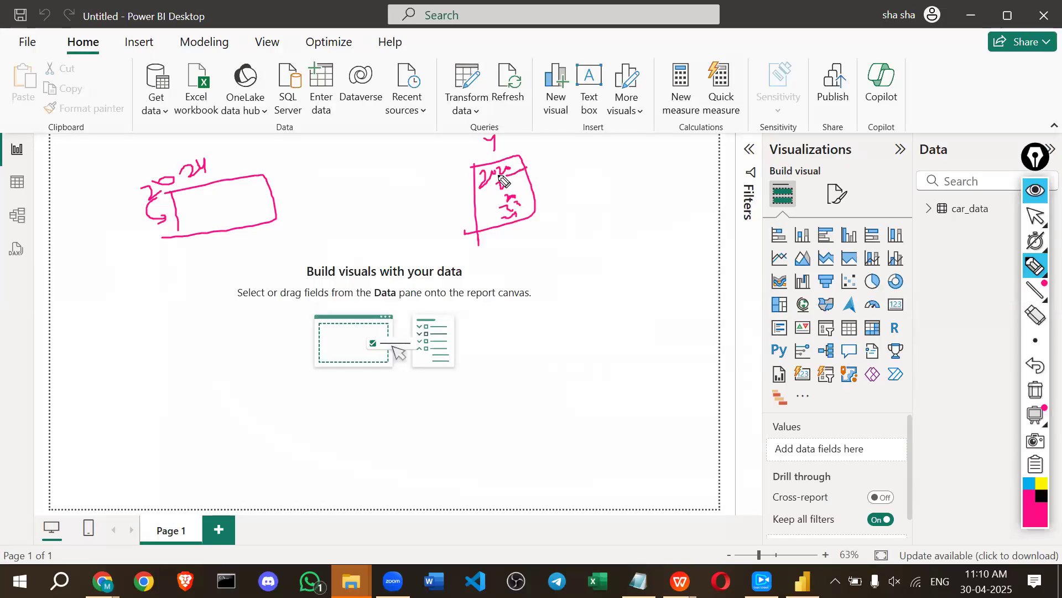
# Annotate the year boxes with arrows, circles and an outline of the empty visual area.
pyautogui.moveTo(442, 191)
pyautogui.mouseDown()
pyautogui.moveTo(284, 184)
pyautogui.moveTo(295, 202)
pyautogui.mouseUp()
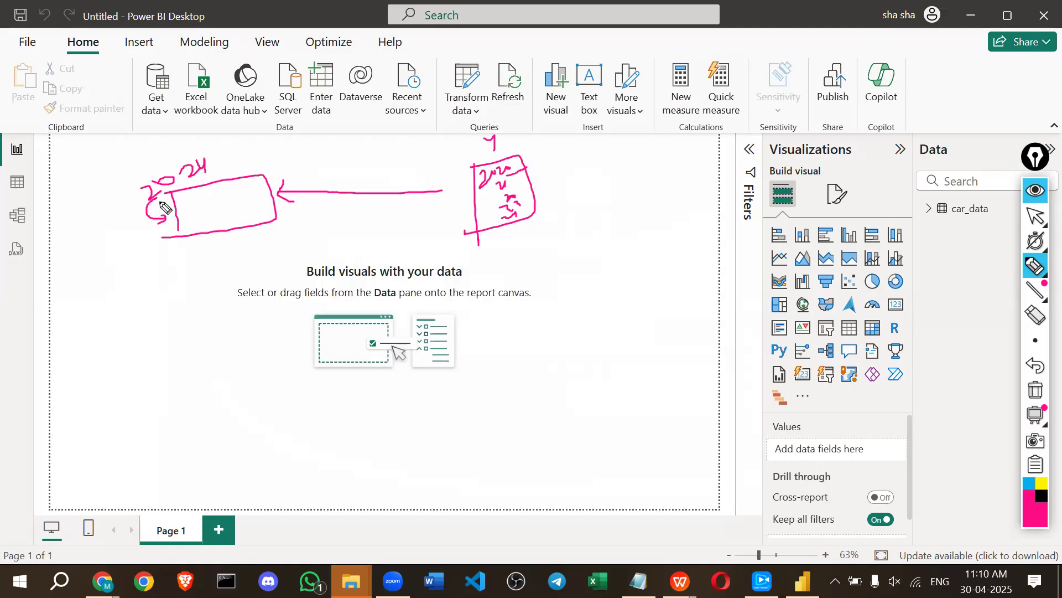
pyautogui.moveTo(226, 158)
pyautogui.mouseDown()
pyautogui.moveTo(166, 157)
pyautogui.moveTo(146, 204)
pyautogui.moveTo(155, 210)
pyautogui.mouseUp()
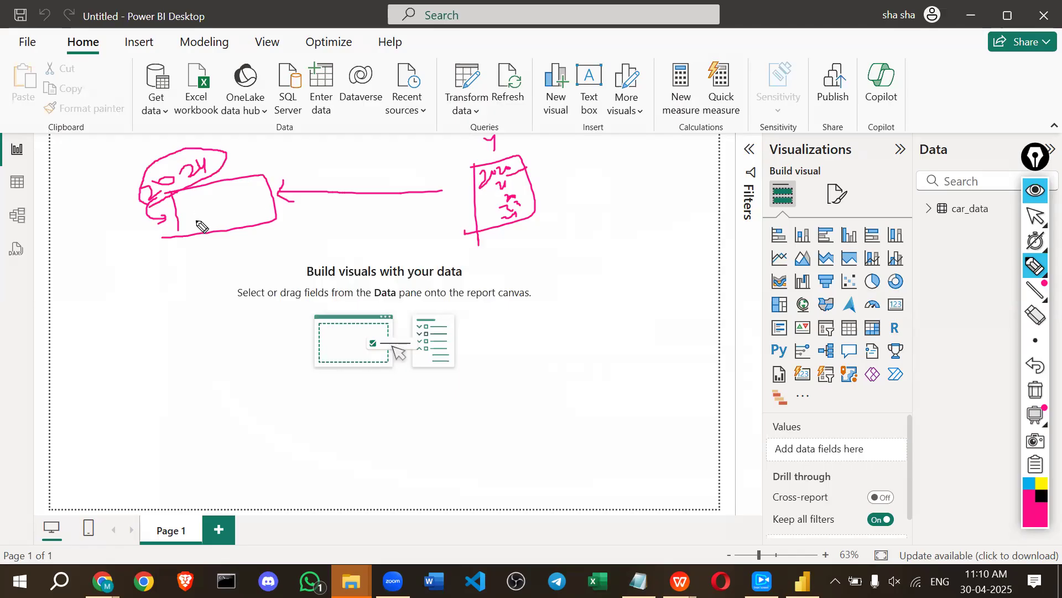
pyautogui.moveTo(255, 216)
pyautogui.mouseDown()
pyautogui.moveTo(197, 222)
pyautogui.moveTo(205, 203)
pyautogui.moveTo(254, 202)
pyautogui.mouseUp()
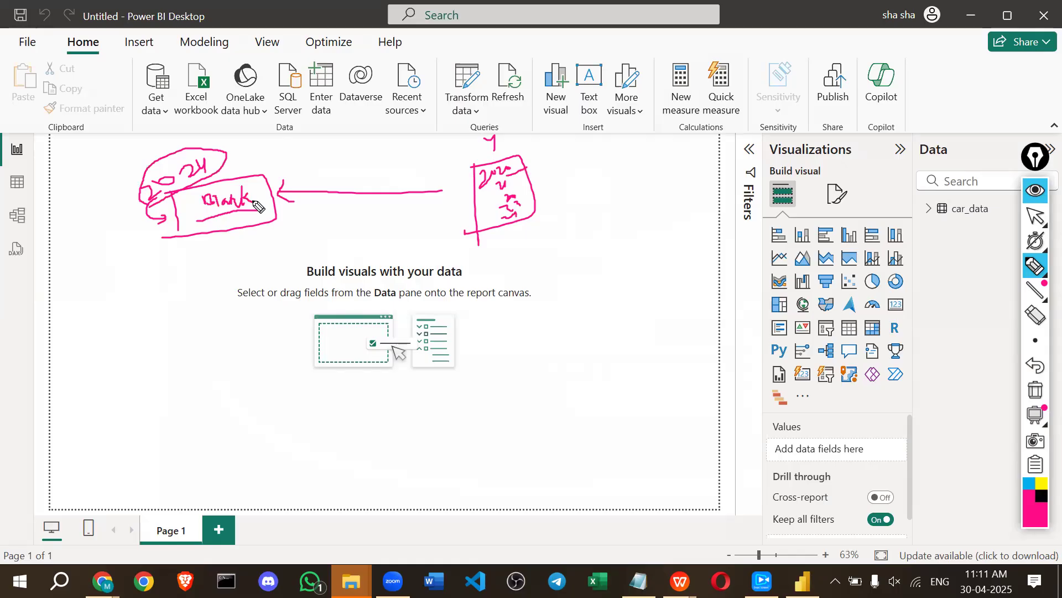
pyautogui.moveTo(202, 261); pyautogui.dragTo(209, 376)
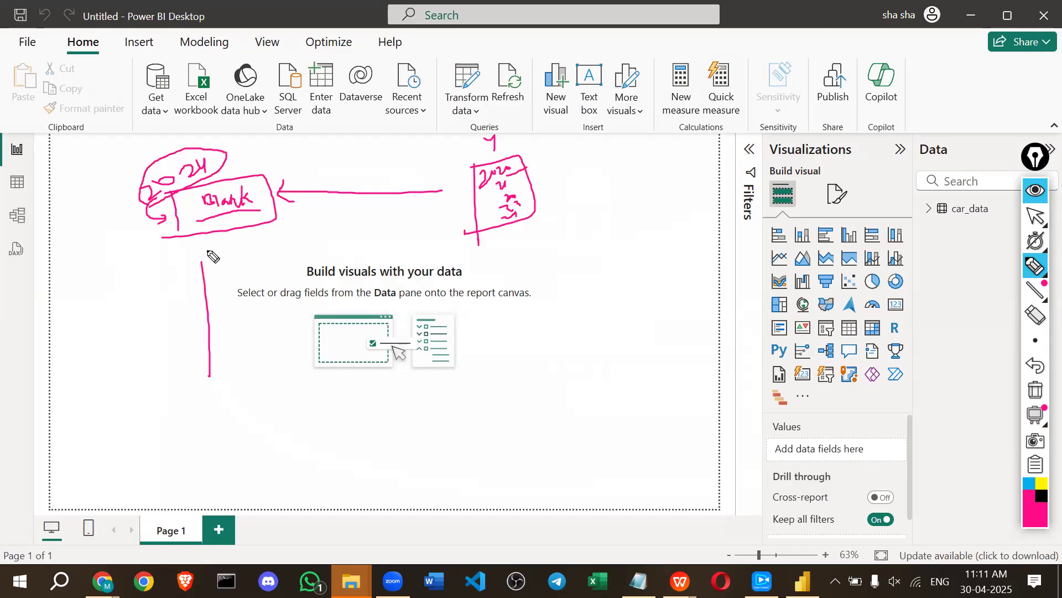
pyautogui.moveTo(481, 254); pyautogui.dragTo(494, 382)
pyautogui.moveTo(494, 382); pyautogui.dragTo(220, 384)
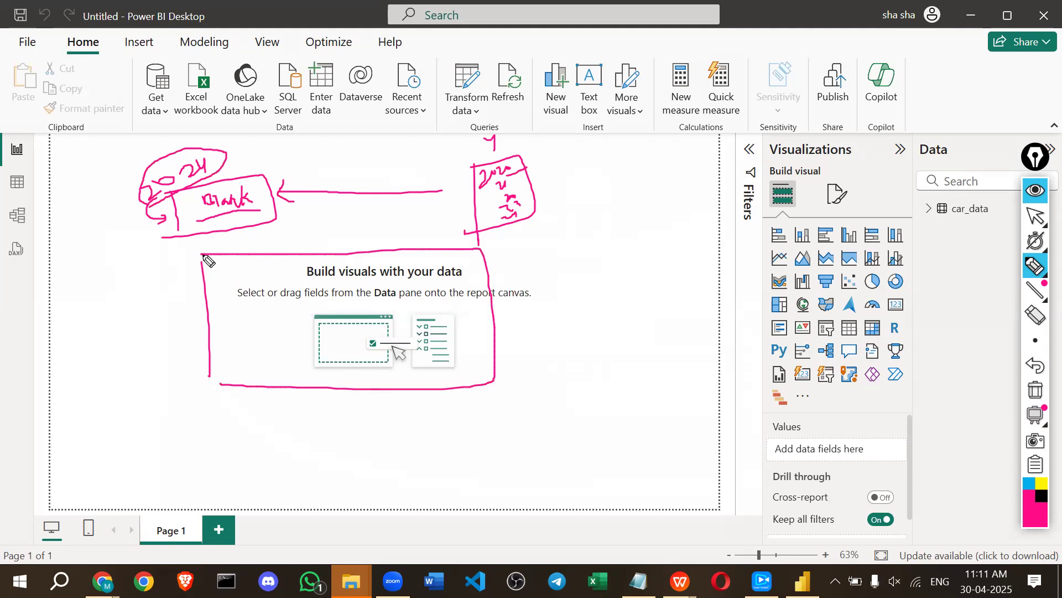
pyautogui.moveTo(541, 150)
pyautogui.mouseDown()
pyautogui.moveTo(528, 160)
pyautogui.moveTo(540, 169)
pyautogui.mouseUp()
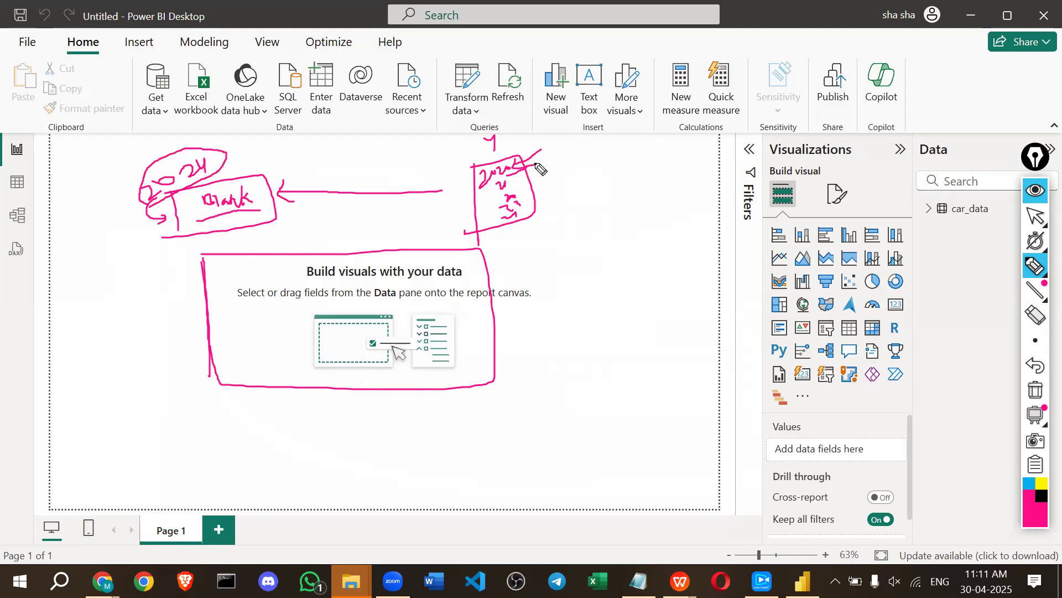
pyautogui.moveTo(453, 182)
pyautogui.mouseDown()
pyautogui.moveTo(482, 175)
pyautogui.moveTo(479, 187)
pyautogui.moveTo(530, 167)
pyautogui.moveTo(522, 147)
pyautogui.moveTo(466, 179)
pyautogui.moveTo(498, 180)
pyautogui.mouseUp()
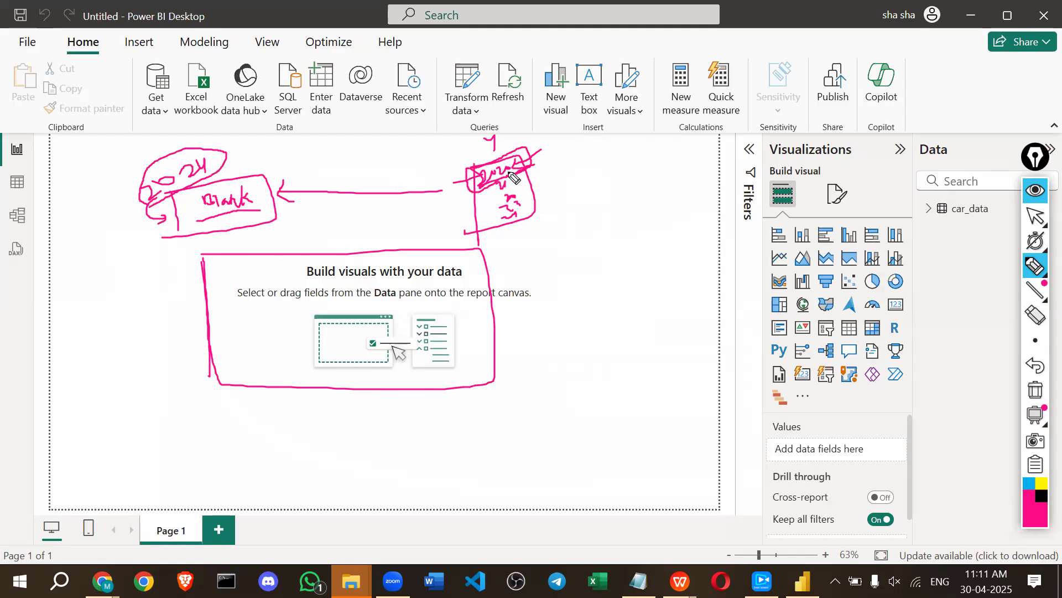
pyautogui.moveTo(192, 207)
pyautogui.mouseDown()
pyautogui.moveTo(253, 200)
pyautogui.moveTo(219, 187)
pyautogui.moveTo(221, 226)
pyautogui.moveTo(231, 250)
pyautogui.moveTo(242, 245)
pyautogui.mouseUp()
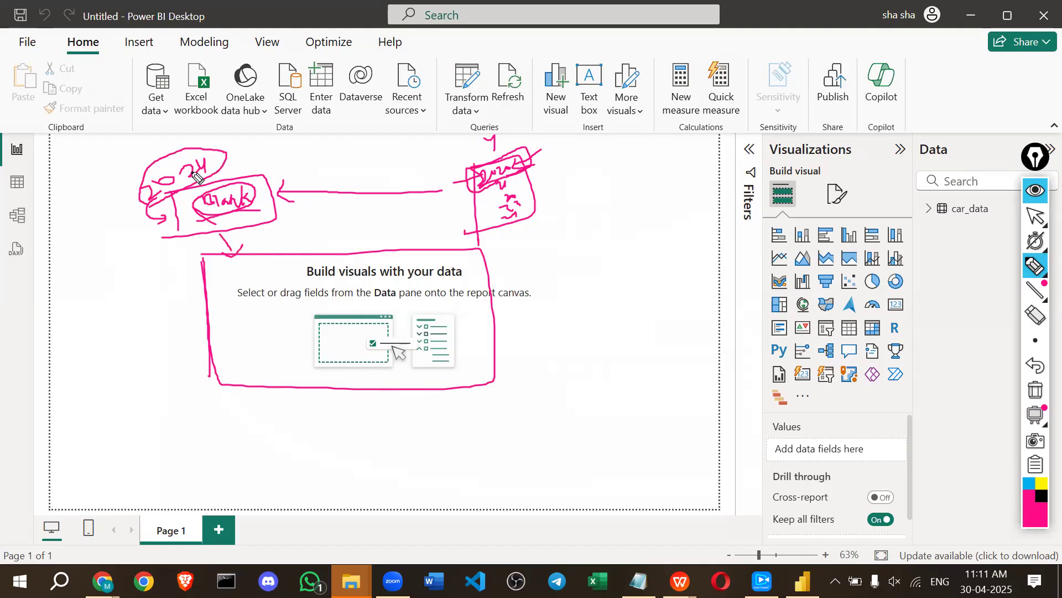
pyautogui.moveTo(249, 142); pyautogui.dragTo(264, 173)
# Draw a diagram branching from Time to US to function, with notes beneath.
pyautogui.moveTo(612, 154)
pyautogui.mouseDown()
pyautogui.moveTo(631, 229)
pyautogui.moveTo(672, 195)
pyautogui.mouseUp()
pyautogui.moveTo(588, 237); pyautogui.dragTo(644, 235)
pyautogui.moveTo(614, 238)
pyautogui.mouseDown()
pyautogui.moveTo(618, 263)
pyautogui.moveTo(677, 255)
pyautogui.mouseUp()
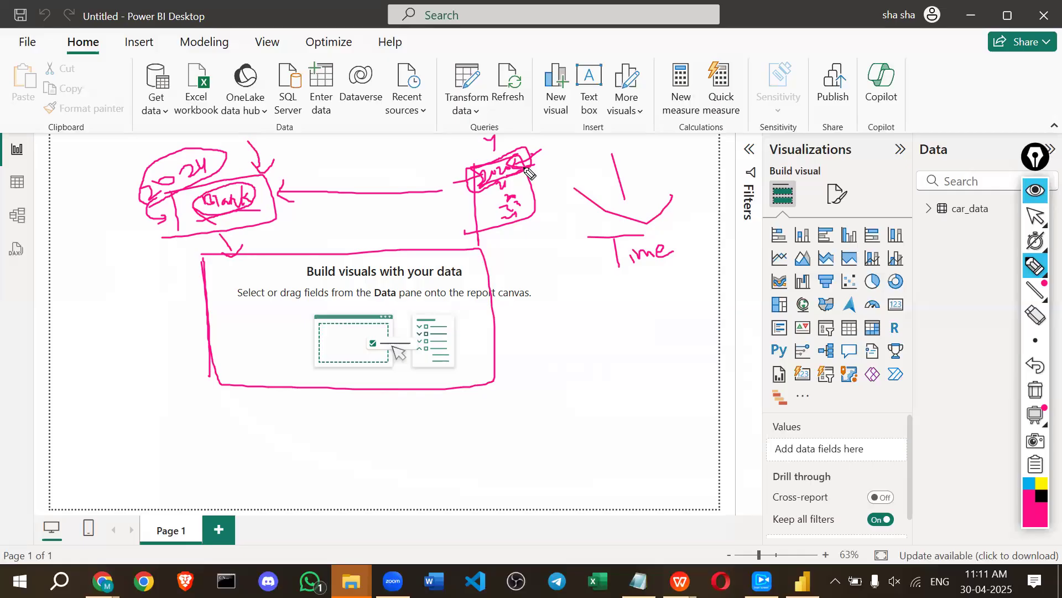
pyautogui.moveTo(450, 164); pyautogui.dragTo(462, 197)
pyautogui.moveTo(637, 277)
pyautogui.mouseDown()
pyautogui.moveTo(570, 365)
pyautogui.moveTo(682, 314)
pyautogui.moveTo(688, 353)
pyautogui.moveTo(696, 334)
pyautogui.mouseUp()
pyautogui.moveTo(689, 335)
pyautogui.mouseDown()
pyautogui.moveTo(715, 343)
pyautogui.moveTo(789, 330)
pyautogui.mouseUp()
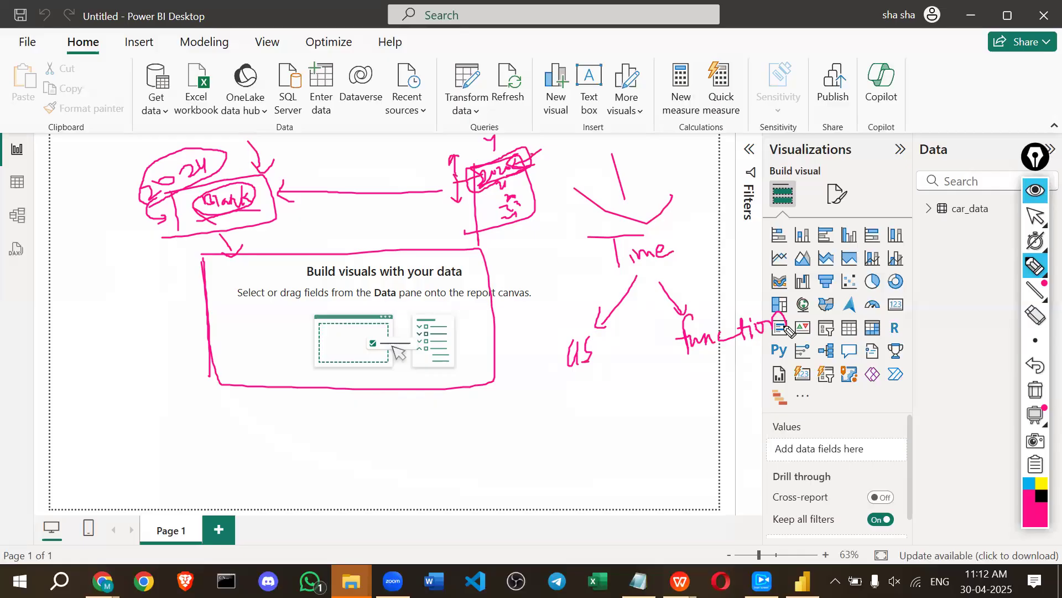
pyautogui.moveTo(691, 370)
pyautogui.mouseDown()
pyautogui.moveTo(704, 382)
pyautogui.moveTo(763, 383)
pyautogui.mouseUp()
pyautogui.moveTo(690, 407)
pyautogui.mouseDown()
pyautogui.moveTo(692, 427)
pyautogui.moveTo(715, 426)
pyautogui.mouseUp()
pyautogui.moveTo(560, 387)
pyautogui.mouseDown()
pyautogui.moveTo(608, 367)
pyautogui.moveTo(553, 346)
pyautogui.moveTo(570, 404)
pyautogui.moveTo(621, 400)
pyautogui.mouseUp()
# Hide the on-screen ink and bring Chrome to the front.
pyautogui.click(1035, 191)
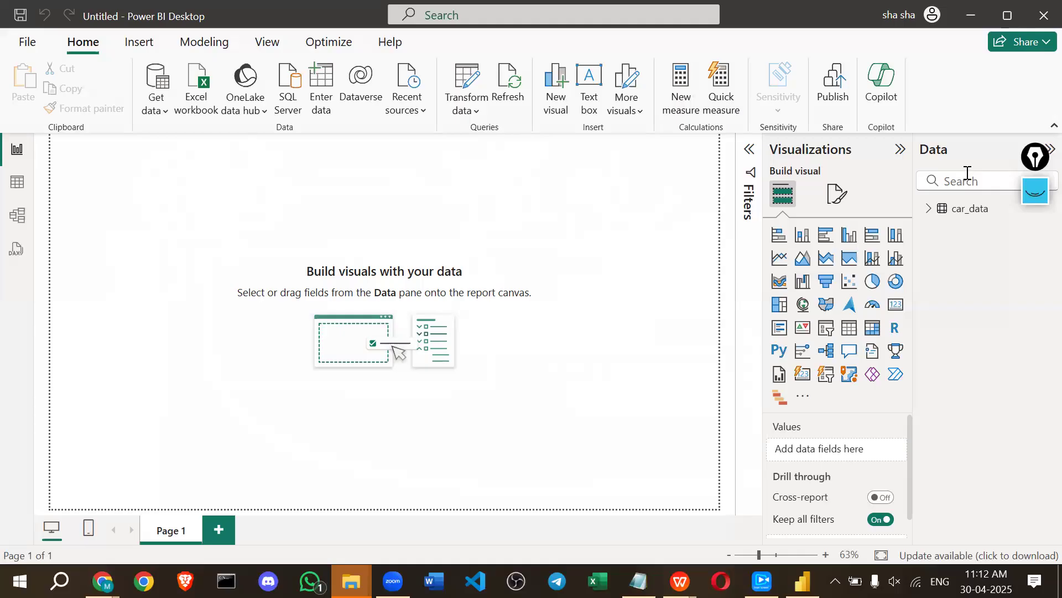
pyautogui.hotkey('alt', 'Tab')
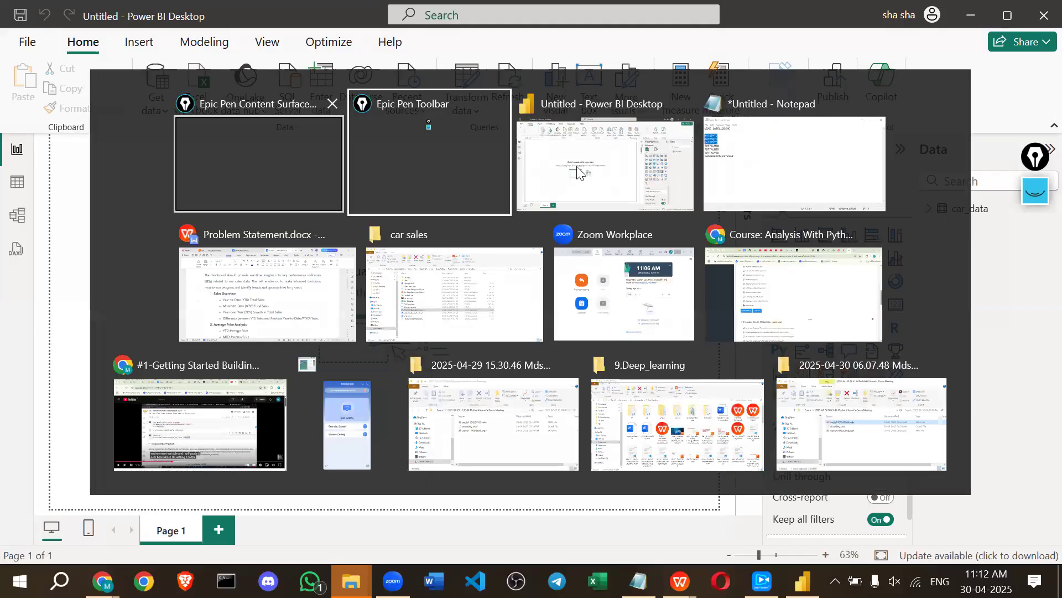
pyautogui.click(200, 425)
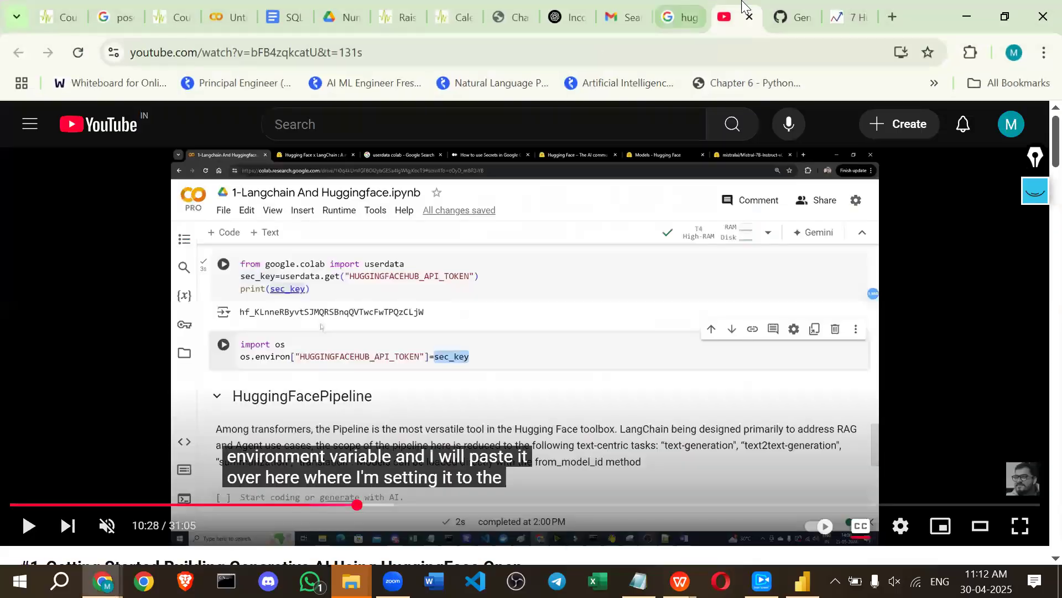
# Search for DATESMTD in a new tab and open the Microsoft Learn article.
pyautogui.click(891, 16)
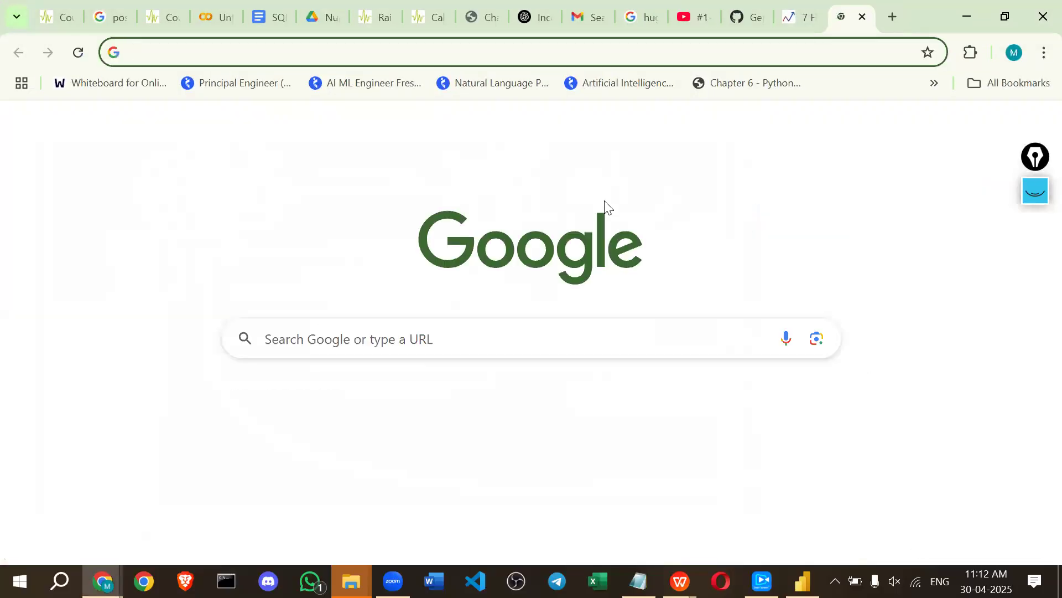
pyautogui.write('DATES')
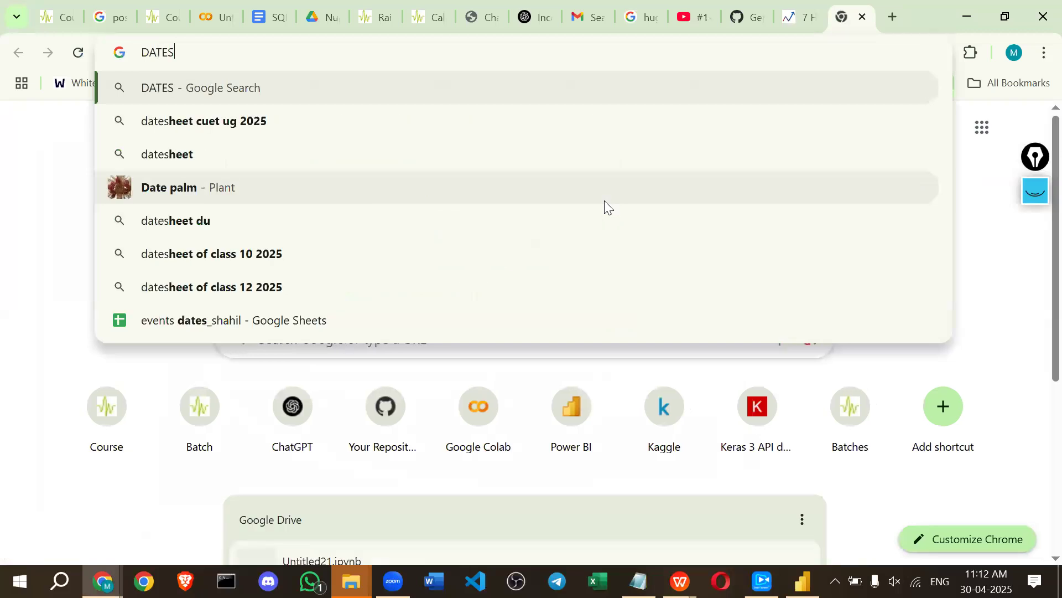
pyautogui.write('MTD')
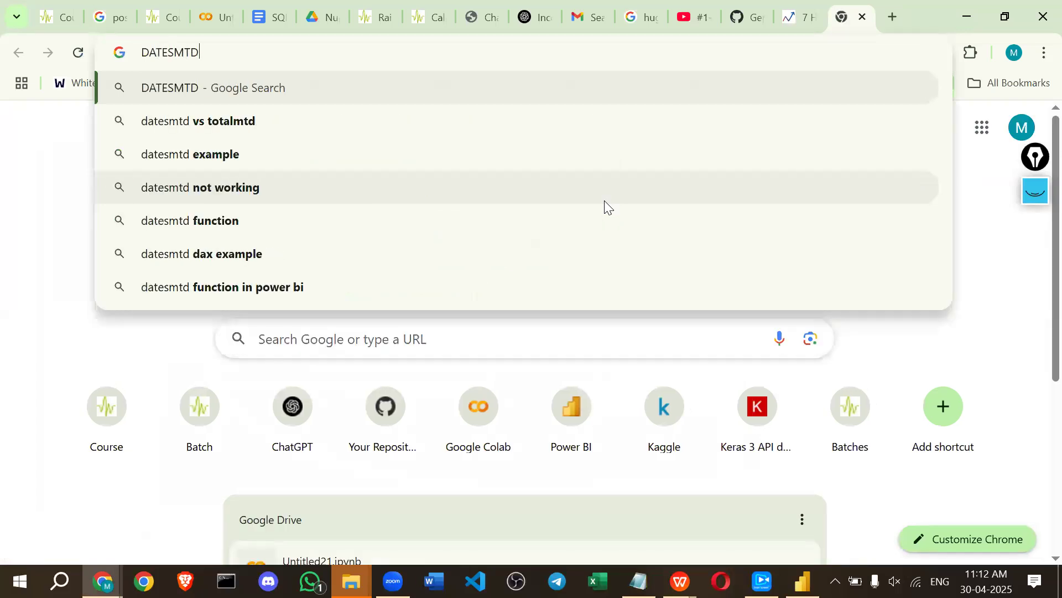
pyautogui.press('Return')
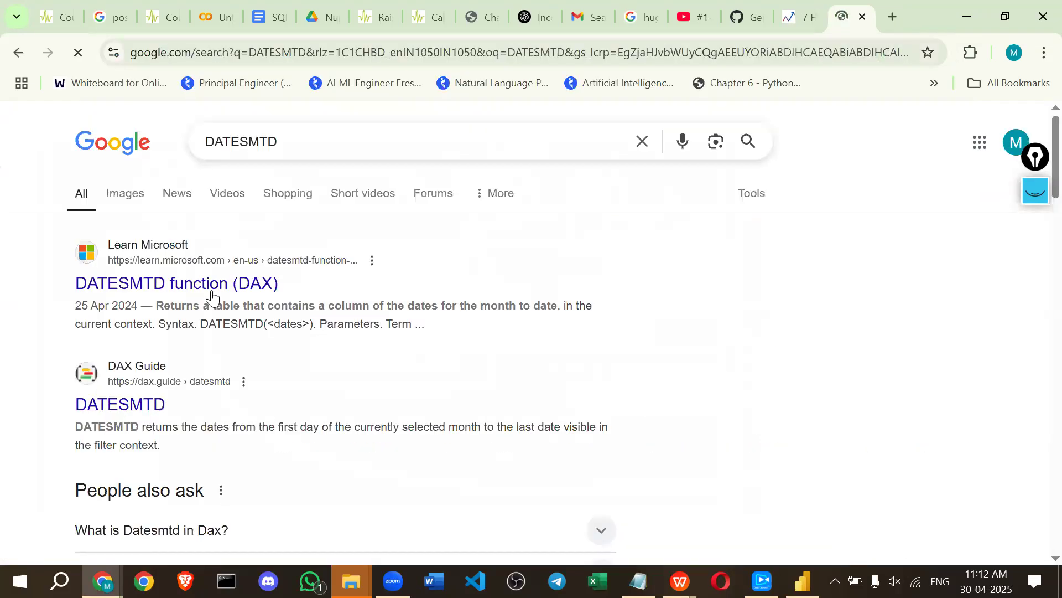
pyautogui.click(213, 297)
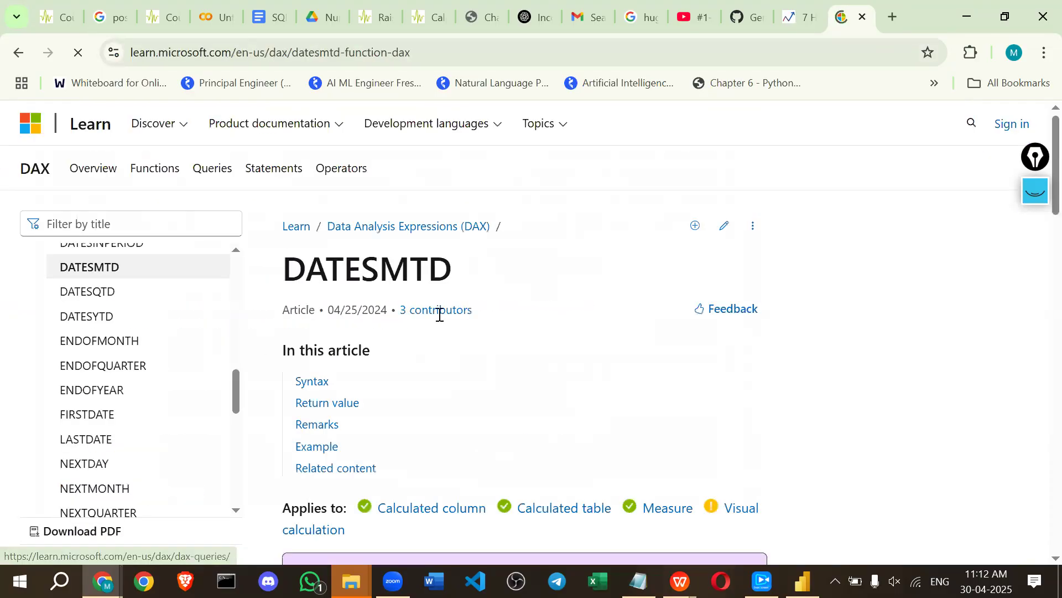
# Read and highlight the DATESMTD description, then return to Power BI Desktop.
pyautogui.scroll(-2, 437, 332)
pyautogui.scroll(-1, 434, 338)
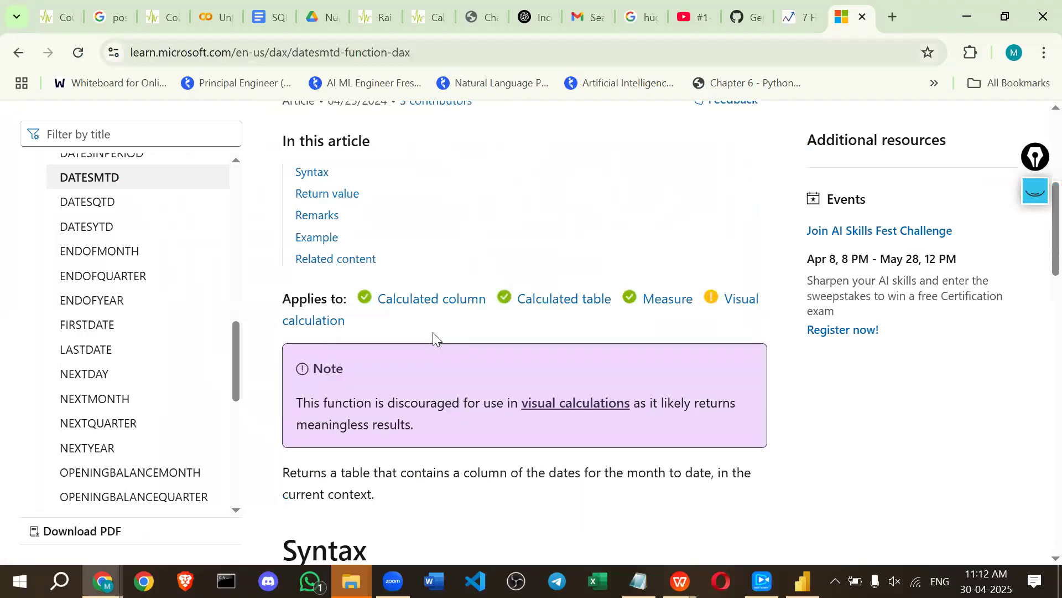
pyautogui.scroll(-1, 275, 392)
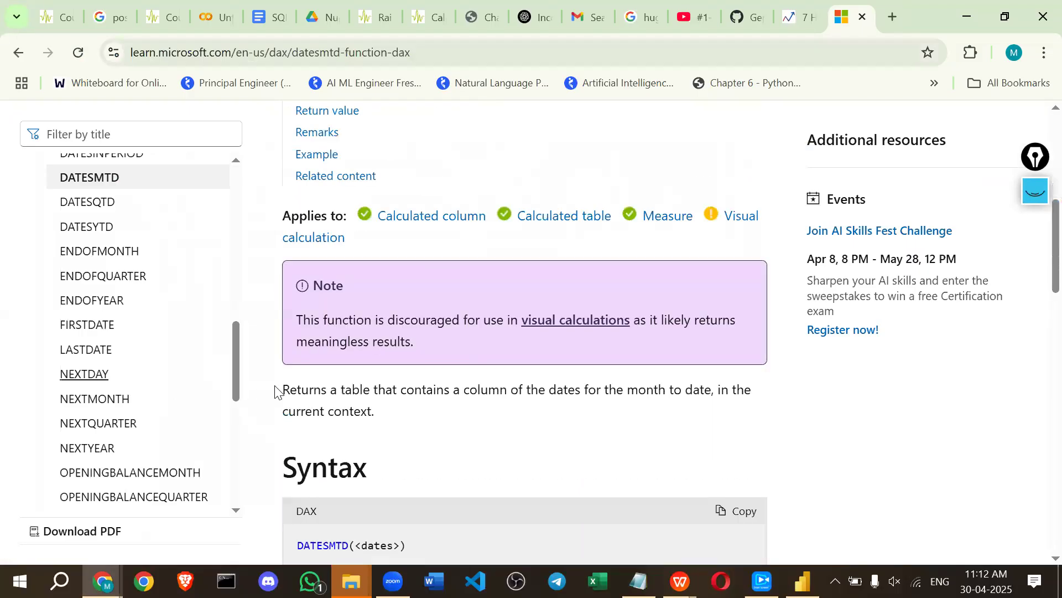
pyautogui.moveTo(284, 391); pyautogui.dragTo(426, 394)
pyautogui.moveTo(580, 398); pyautogui.dragTo(673, 416)
pyautogui.moveTo(549, 390); pyautogui.dragTo(638, 385)
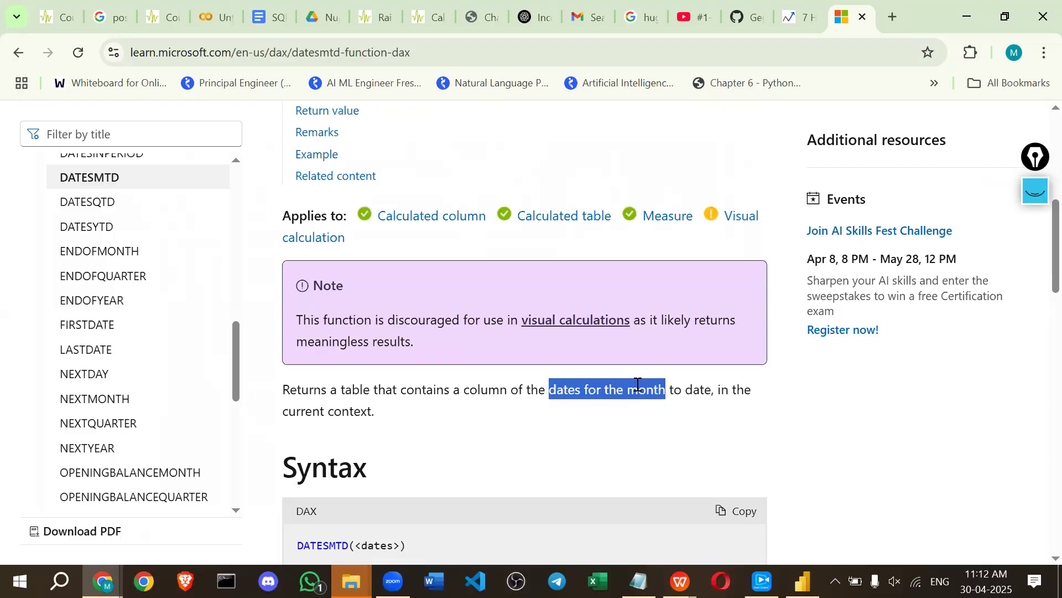
pyautogui.hotkey('alt', 'Tab')
pyautogui.click(773, 158)
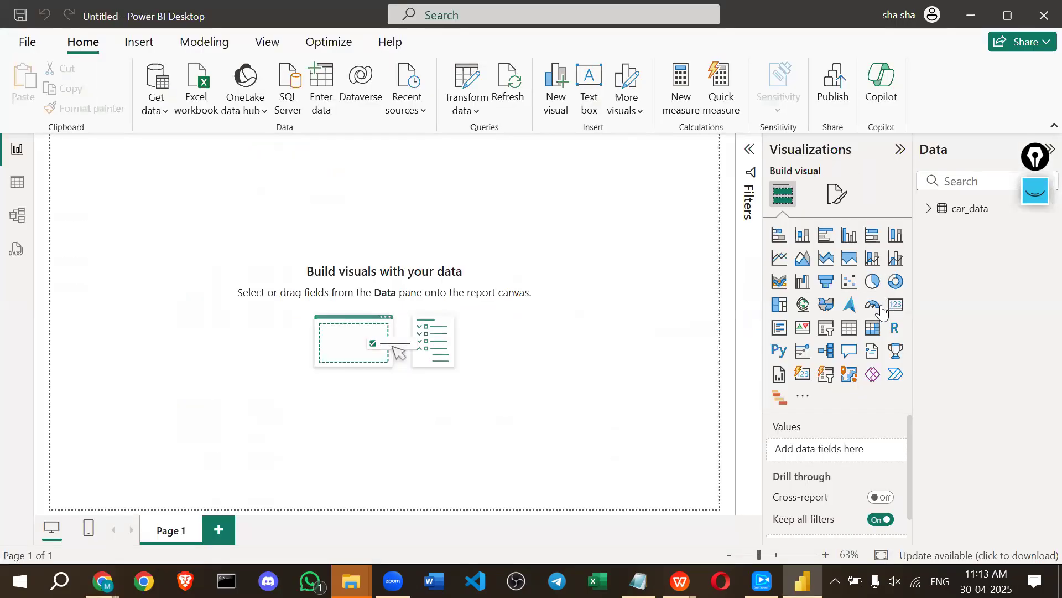
# Add a card showing the 672M Sum of Price ($) and resize it wider and shorter.
pyautogui.click(893, 308)
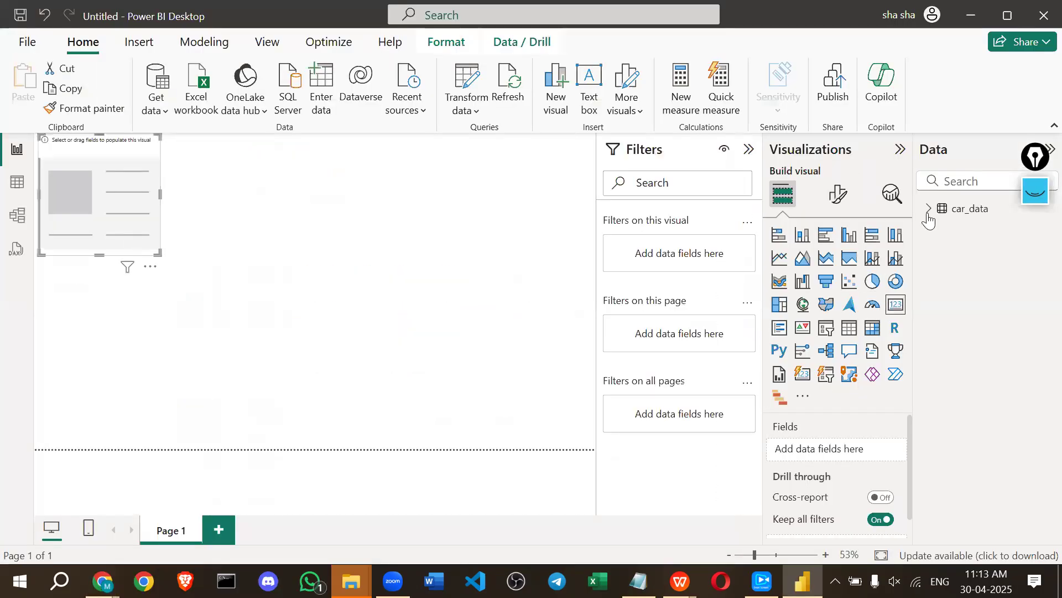
pyautogui.moveTo(996, 507); pyautogui.dragTo(842, 449)
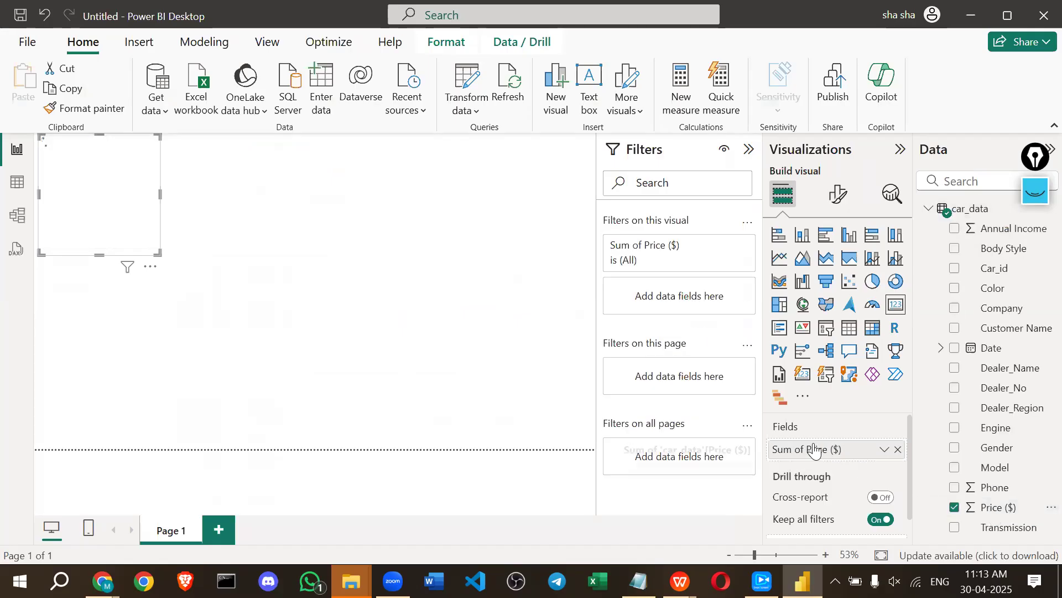
pyautogui.moveTo(157, 253); pyautogui.dragTo(177, 184)
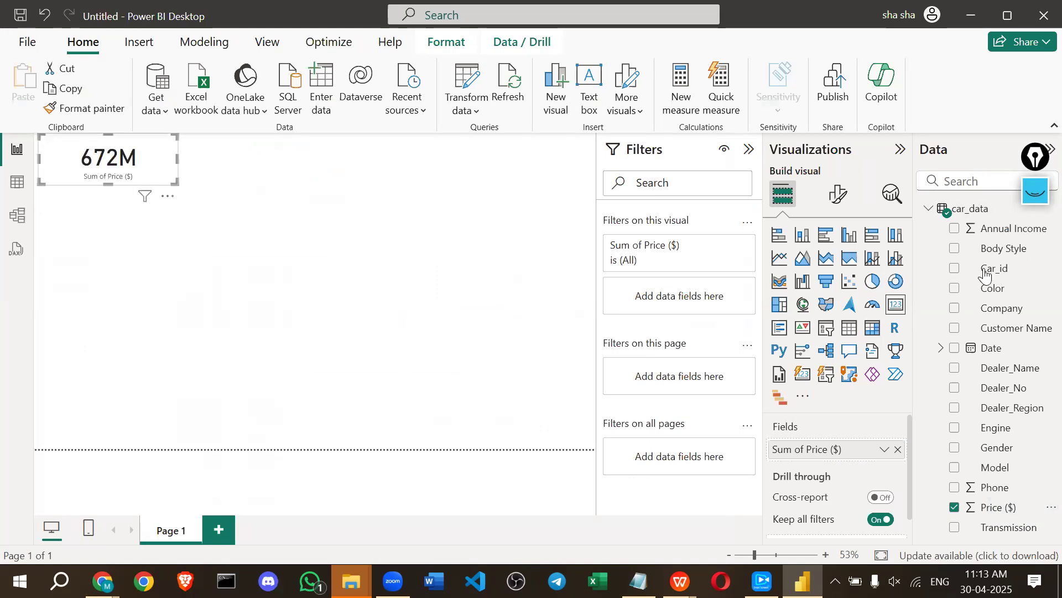
pyautogui.click(139, 258)
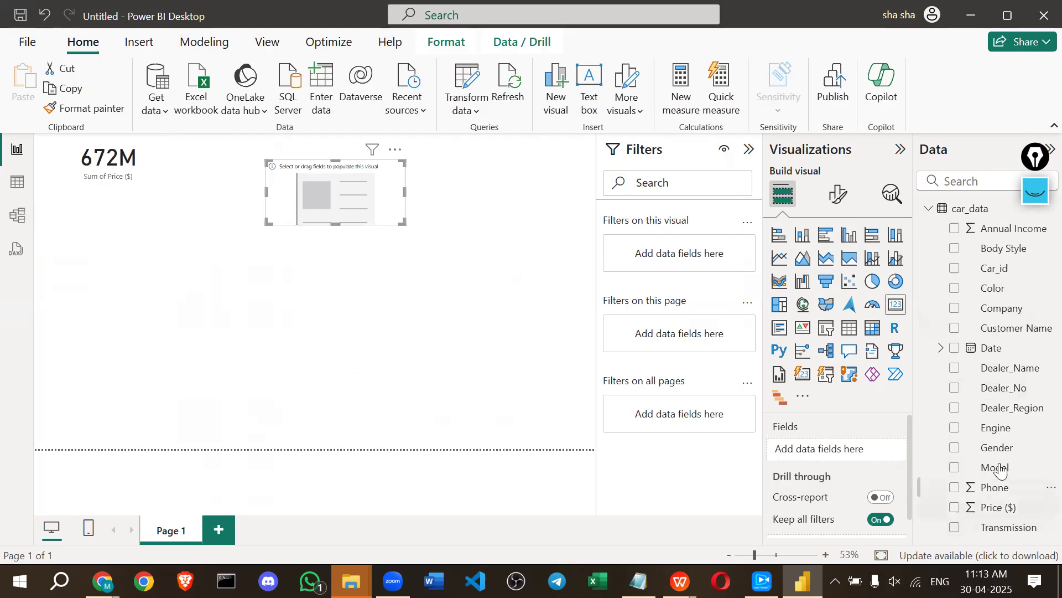
# Add the Date field to the new visual and turn it into a slicer.
pyautogui.moveTo(980, 359); pyautogui.dragTo(845, 455)
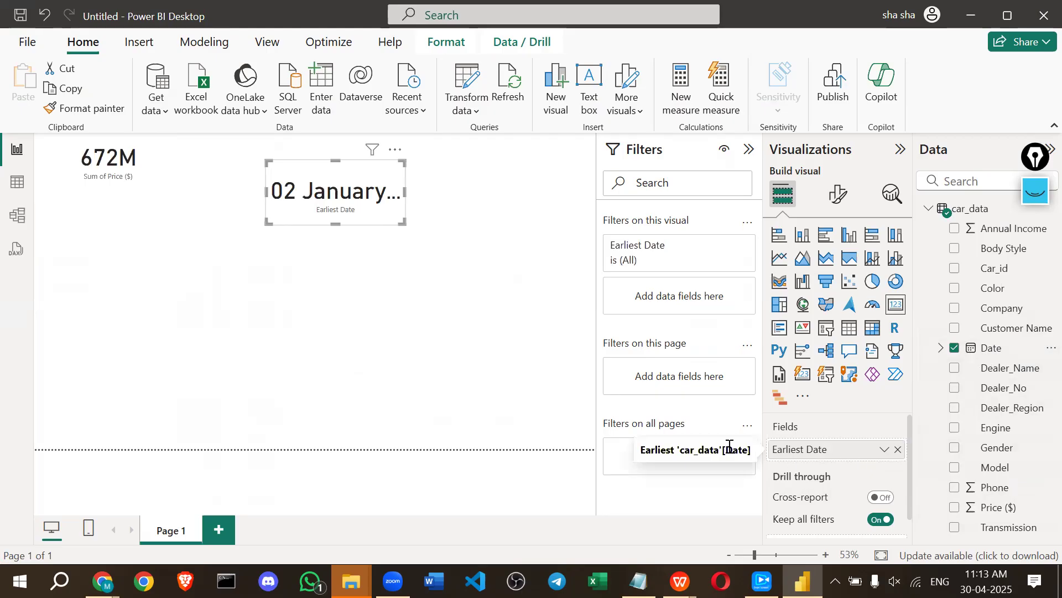
pyautogui.click(885, 449)
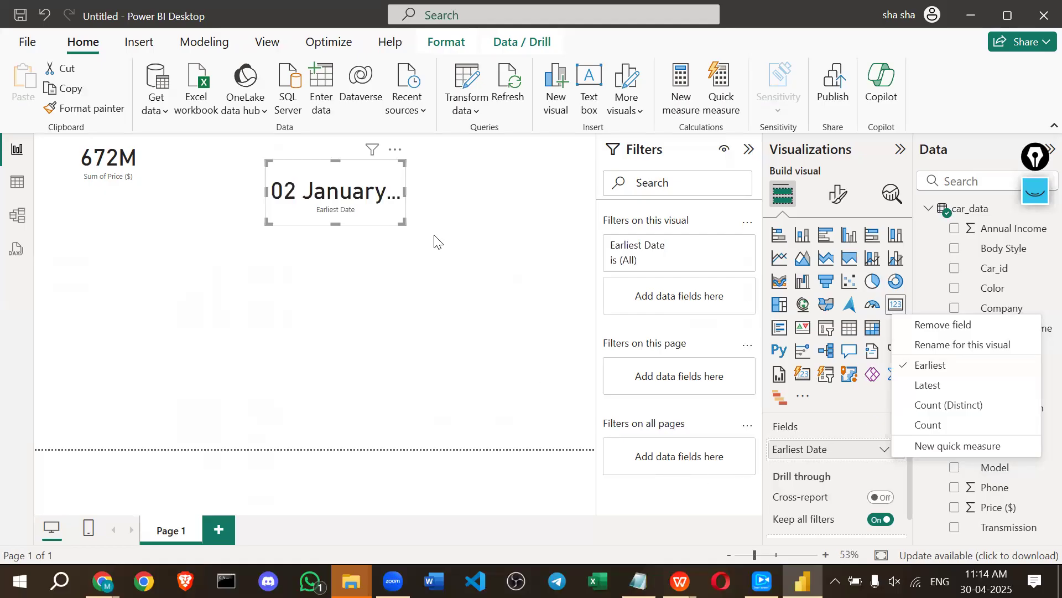
pyautogui.click(827, 328)
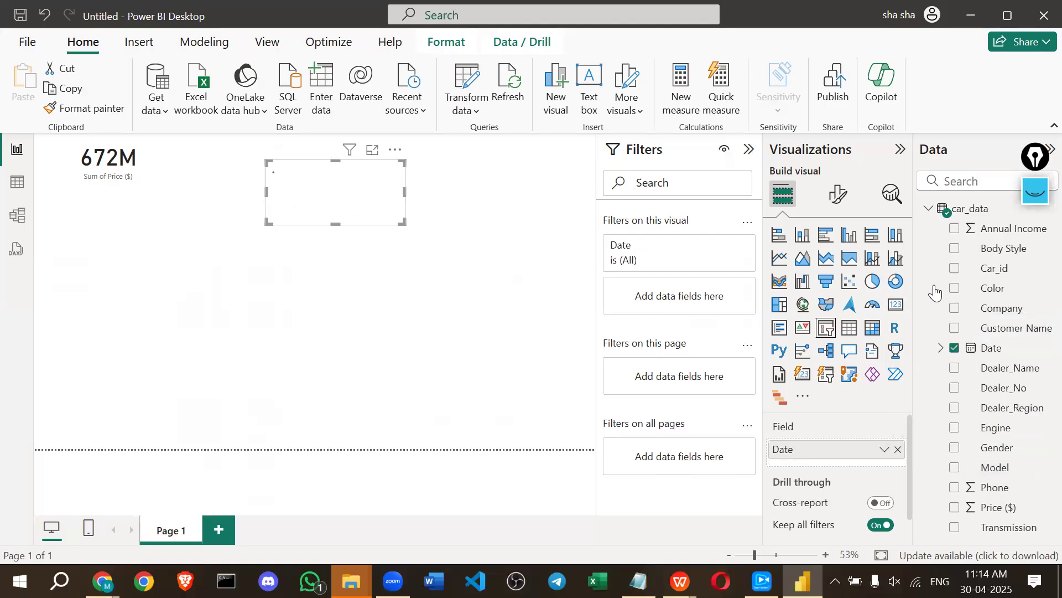
# Switch the slicer's field to Date Hierarchy, removing Quarter and then undoing that removal.
pyautogui.click(885, 449)
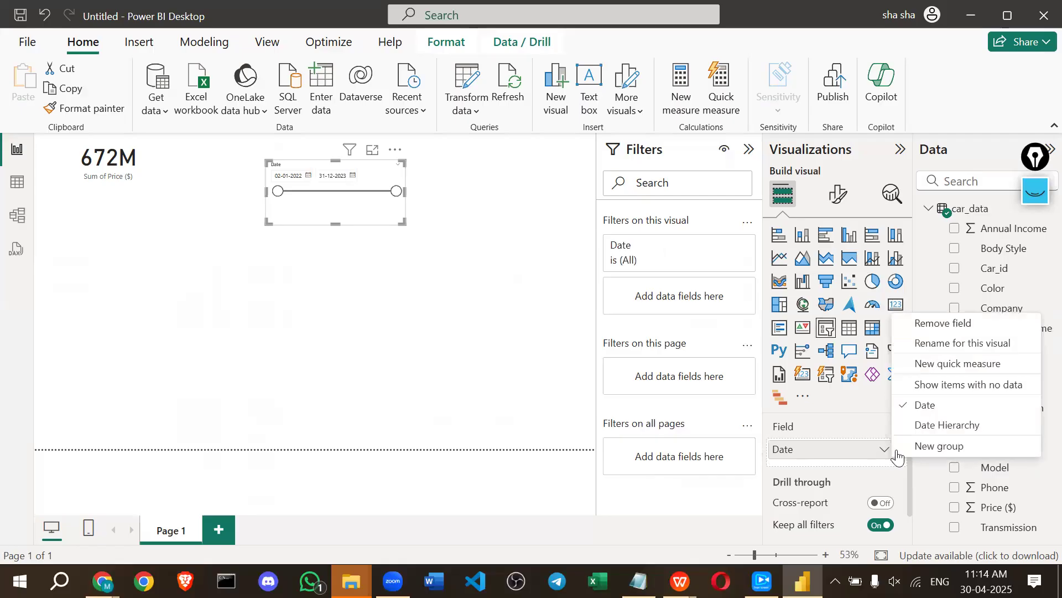
pyautogui.click(916, 429)
pyautogui.scroll(-2, 841, 448)
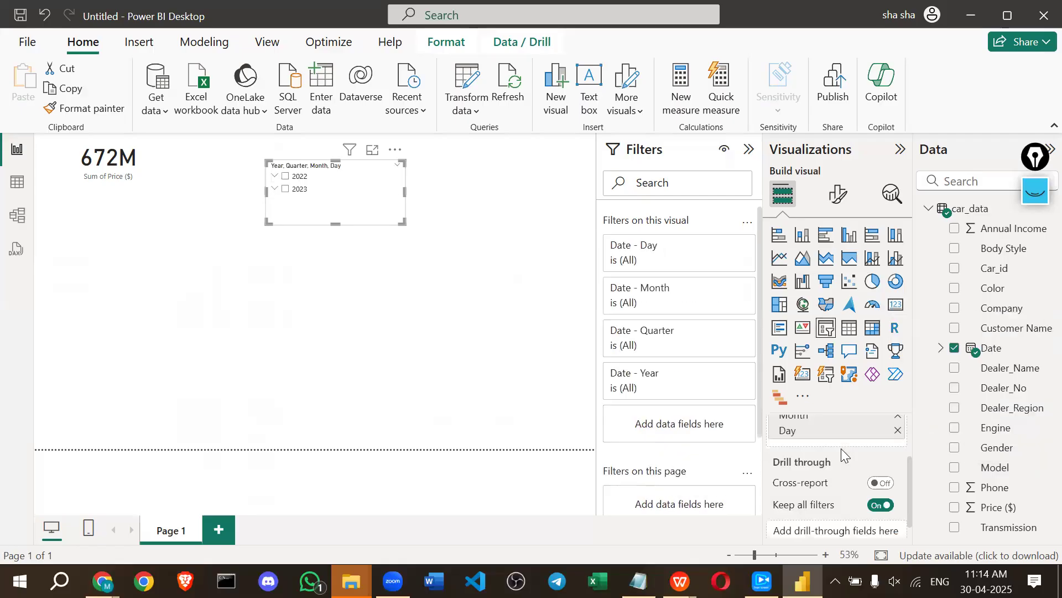
pyautogui.scroll(1, 885, 487)
pyautogui.scroll(1, 885, 487)
pyautogui.click(897, 481)
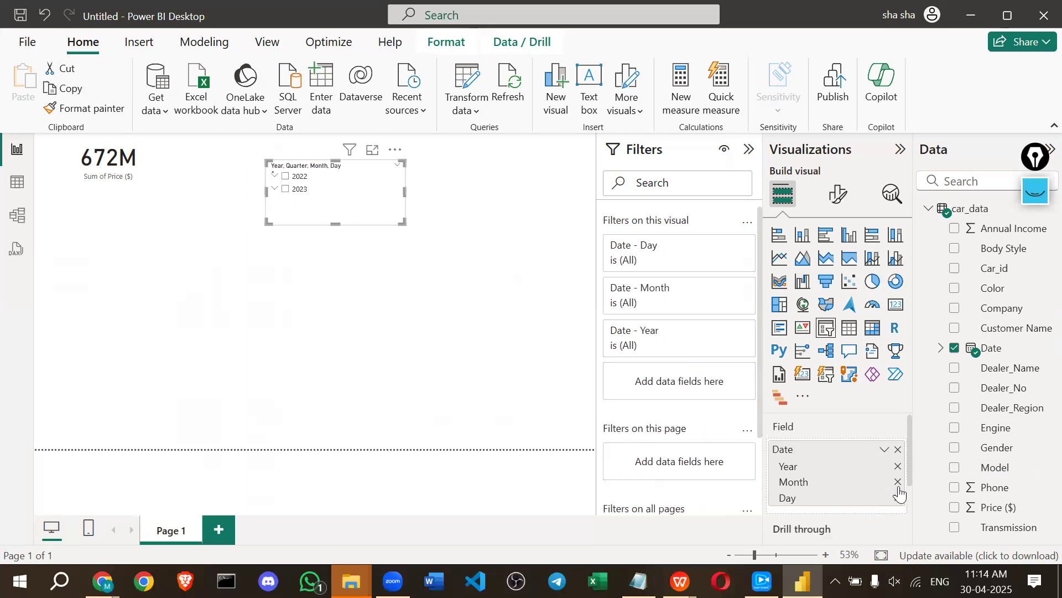
pyautogui.hotkey('ctrl', 'z')
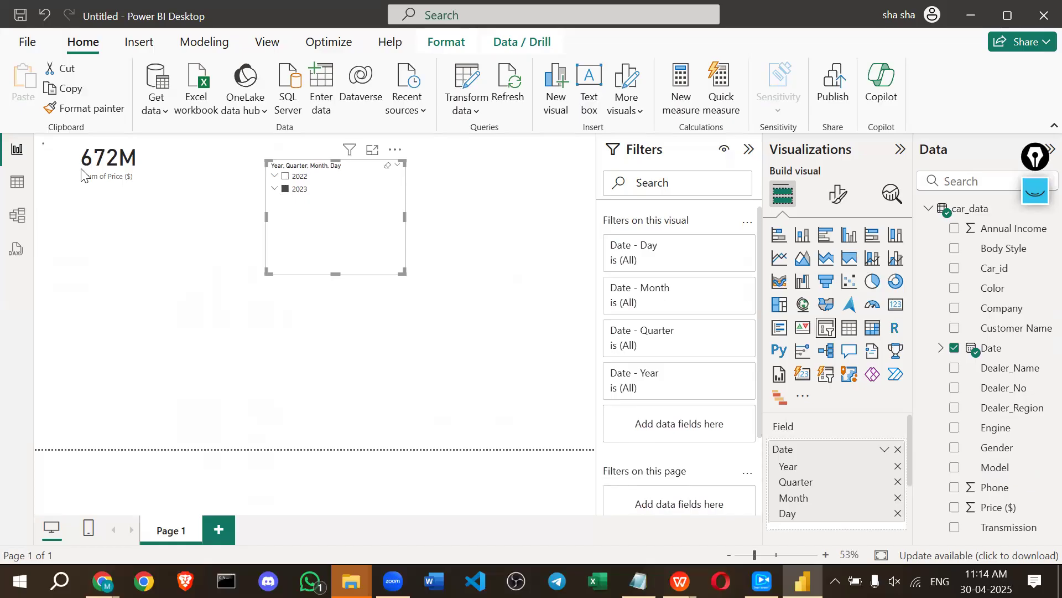
# Tick 2023, expand it through Qtr 4 to December's days, stretch the slicer taller, then clear the selection.
pyautogui.click(285, 189)
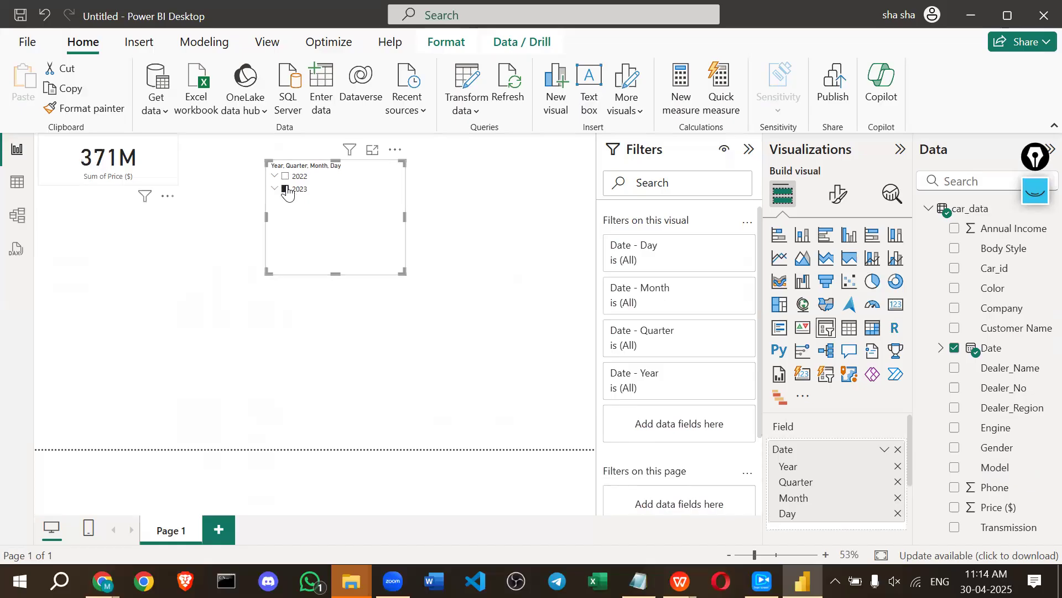
pyautogui.click(281, 190)
pyautogui.click(275, 188)
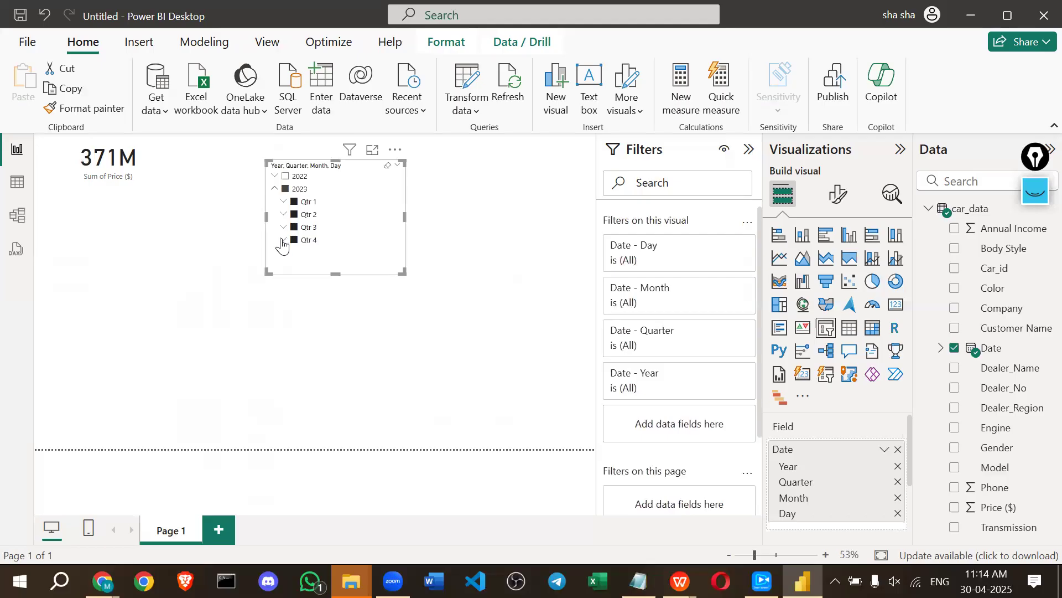
pyautogui.click(283, 240)
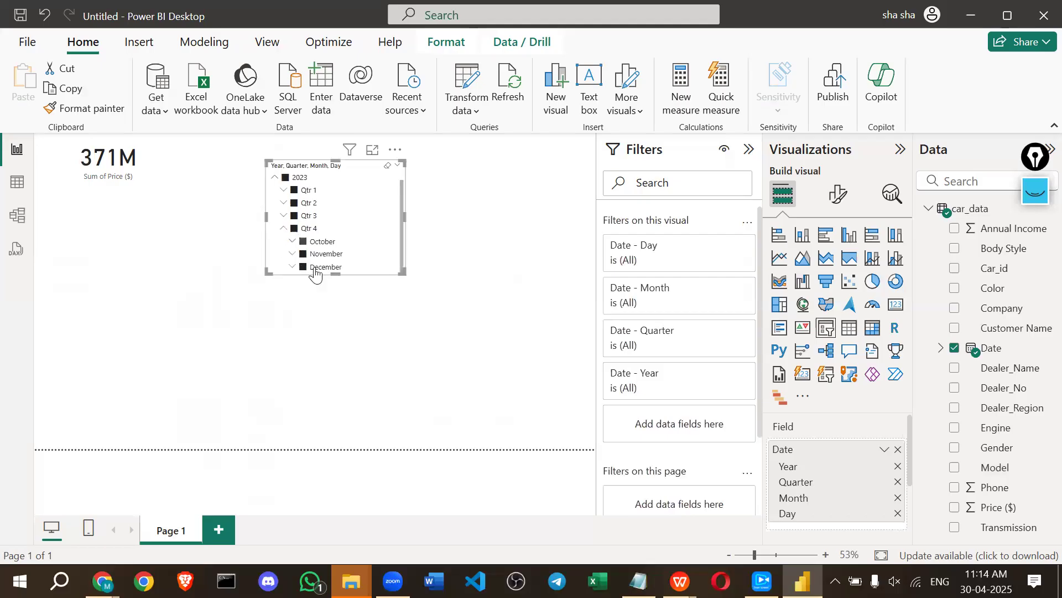
pyautogui.moveTo(335, 273); pyautogui.dragTo(328, 390)
pyautogui.click(292, 282)
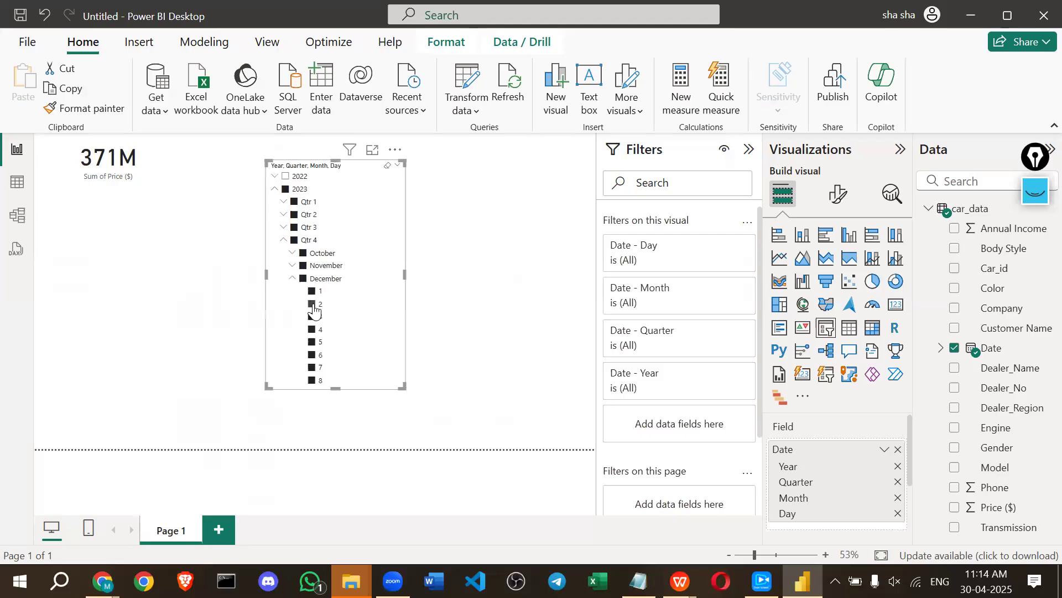
pyautogui.scroll(-6, 314, 310)
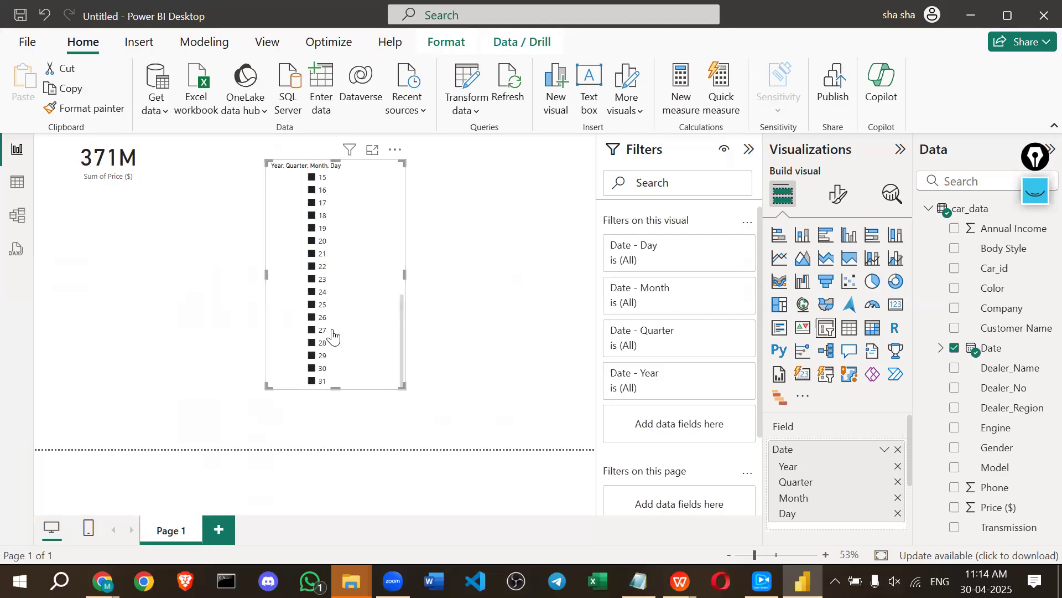
pyautogui.scroll(6, 333, 336)
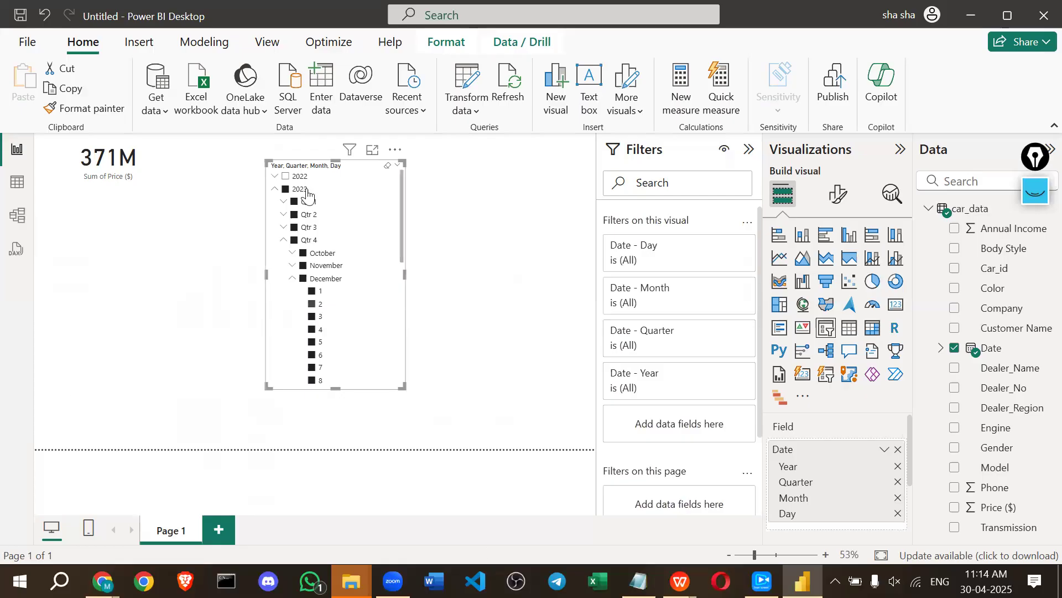
pyautogui.click(285, 192)
pyautogui.scroll(-2, 331, 303)
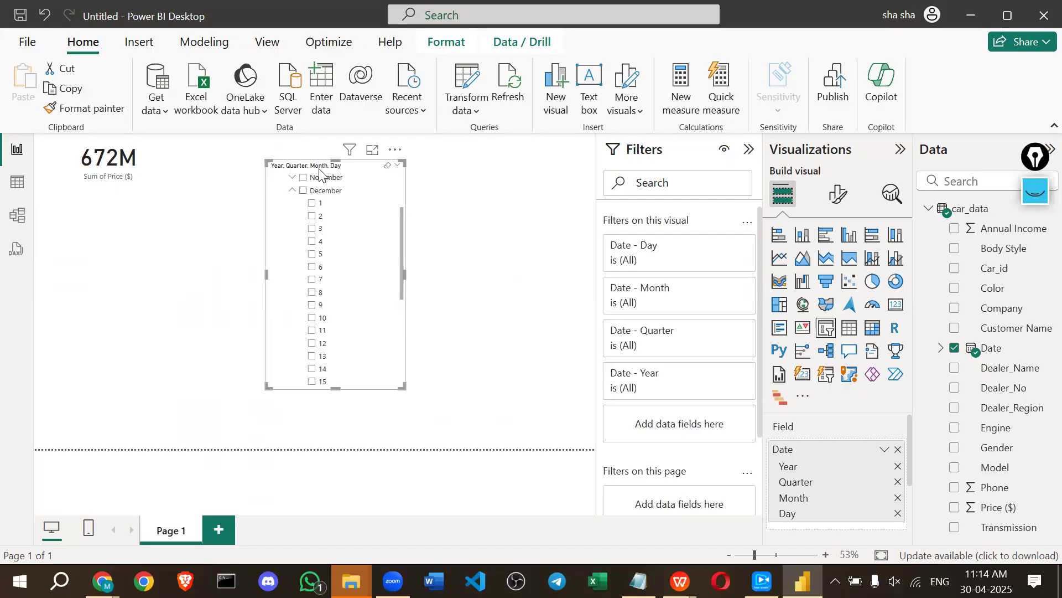
# Raise the slicer's value font size to 16.
pyautogui.click(838, 195)
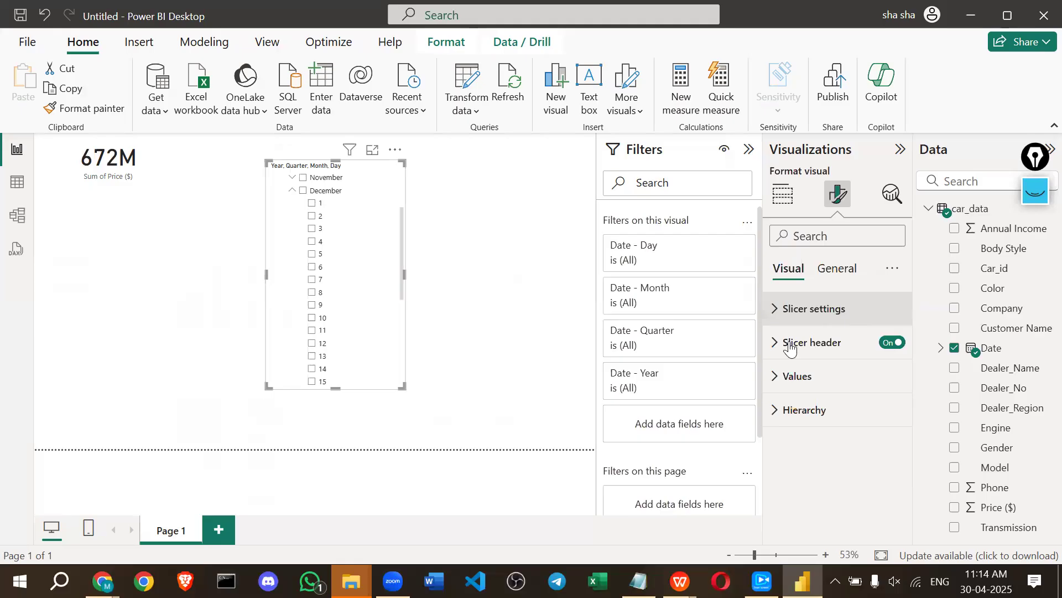
pyautogui.click(777, 378)
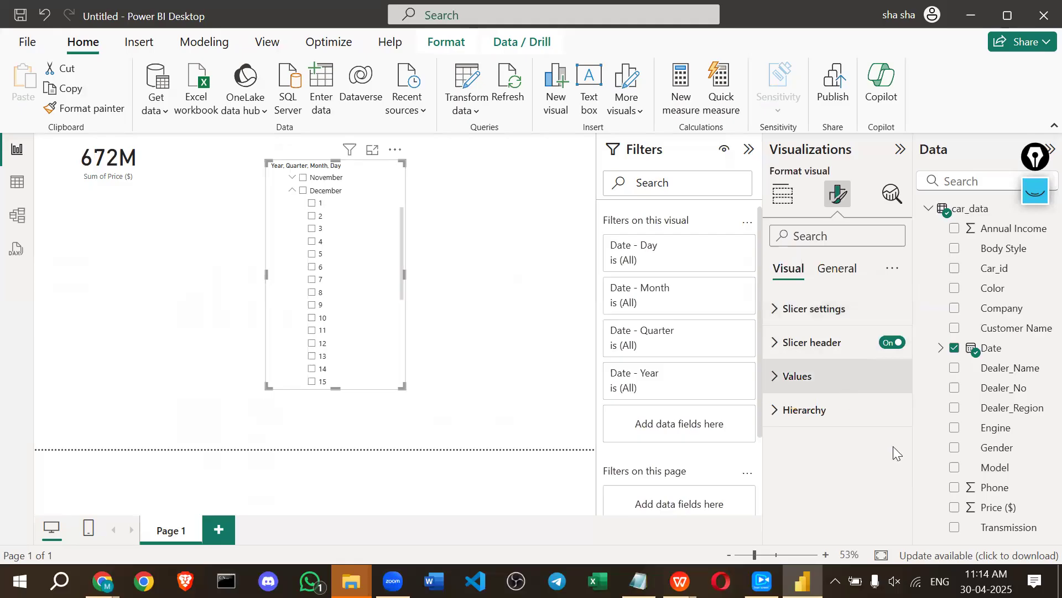
pyautogui.click(893, 455)
pyautogui.click(893, 455)
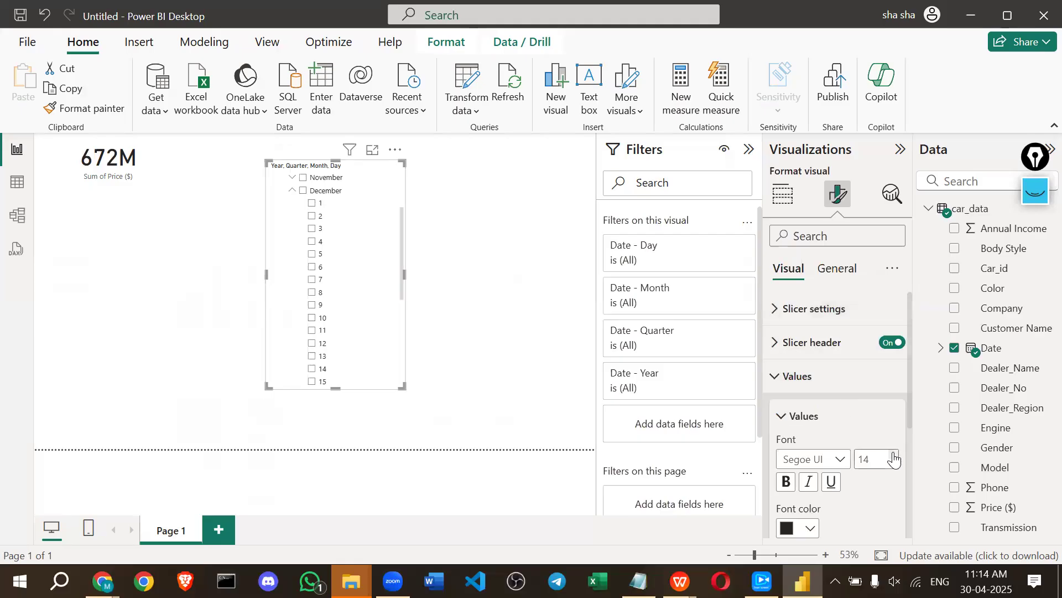
pyautogui.click(894, 455)
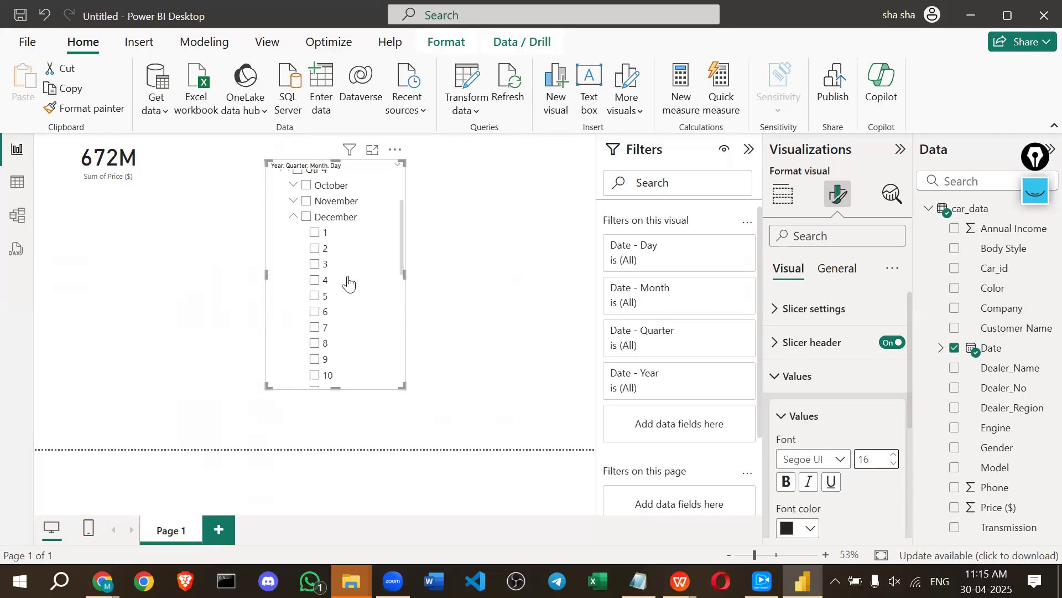
pyautogui.click(513, 351)
pyautogui.press('alt')
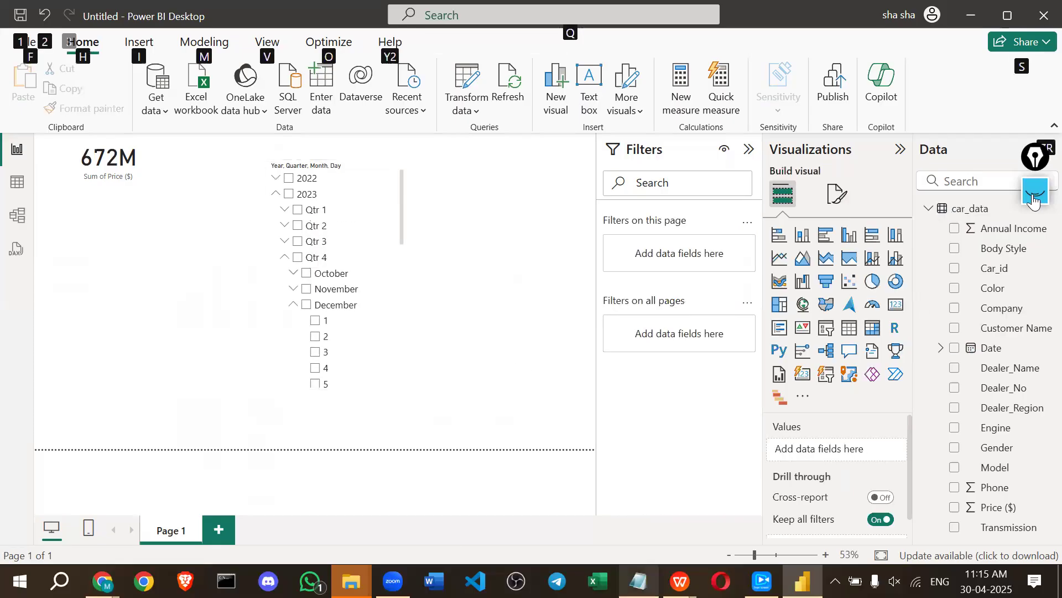
pyautogui.click(1033, 199)
pyautogui.click(1028, 389)
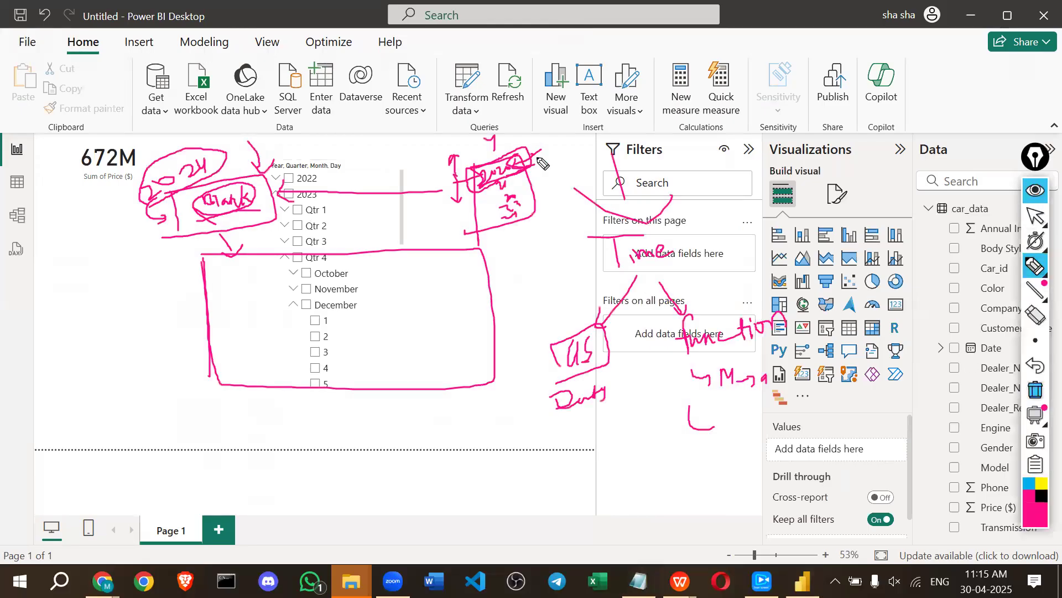
pyautogui.moveTo(539, 153); pyautogui.dragTo(543, 178)
pyautogui.moveTo(537, 157); pyautogui.dragTo(538, 182)
pyautogui.moveTo(576, 173)
pyautogui.mouseDown()
pyautogui.moveTo(596, 178)
pyautogui.moveTo(595, 159)
pyautogui.moveTo(604, 170)
pyautogui.moveTo(626, 164)
pyautogui.mouseUp()
pyautogui.moveTo(617, 157)
pyautogui.mouseDown()
pyautogui.moveTo(696, 133)
pyautogui.moveTo(689, 156)
pyautogui.mouseUp()
pyautogui.moveTo(633, 199); pyautogui.dragTo(658, 218)
pyautogui.moveTo(651, 212)
pyautogui.mouseDown()
pyautogui.moveTo(660, 232)
pyautogui.moveTo(715, 200)
pyautogui.mouseUp()
pyautogui.moveTo(714, 206)
pyautogui.mouseDown()
pyautogui.moveTo(711, 218)
pyautogui.moveTo(739, 213)
pyautogui.mouseUp()
pyautogui.moveTo(745, 199); pyautogui.dragTo(792, 197)
pyautogui.moveTo(838, 165)
pyautogui.mouseDown()
pyautogui.moveTo(829, 179)
pyautogui.moveTo(880, 166)
pyautogui.moveTo(874, 206)
pyautogui.moveTo(900, 219)
pyautogui.moveTo(917, 199)
pyautogui.mouseUp()
pyautogui.moveTo(916, 211); pyautogui.dragTo(935, 208)
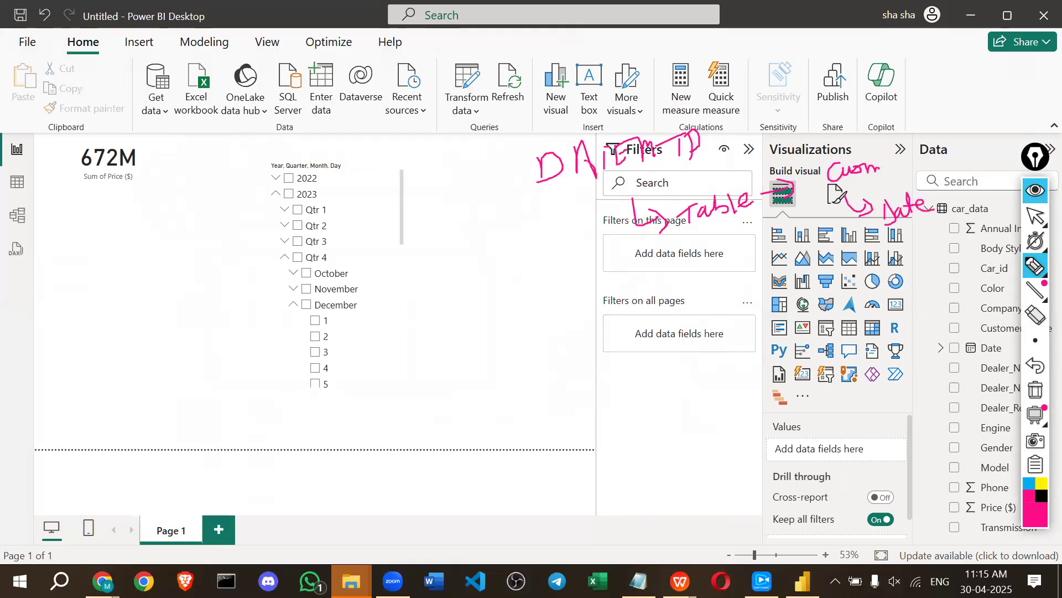
pyautogui.moveTo(991, 555); pyautogui.dragTo(966, 575)
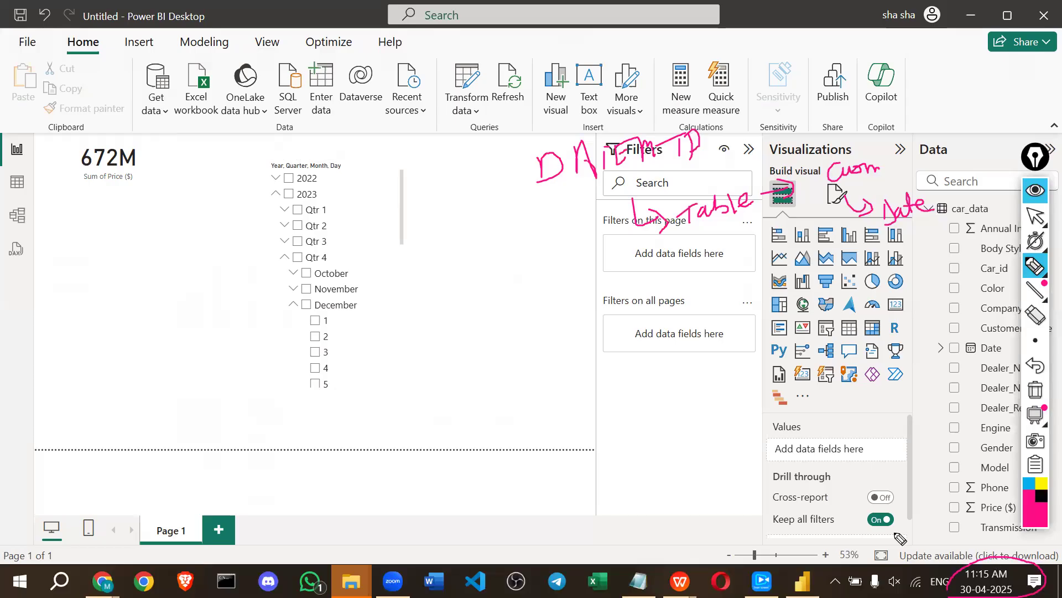
pyautogui.moveTo(901, 305); pyautogui.dragTo(944, 316)
pyautogui.moveTo(291, 201); pyautogui.dragTo(322, 196)
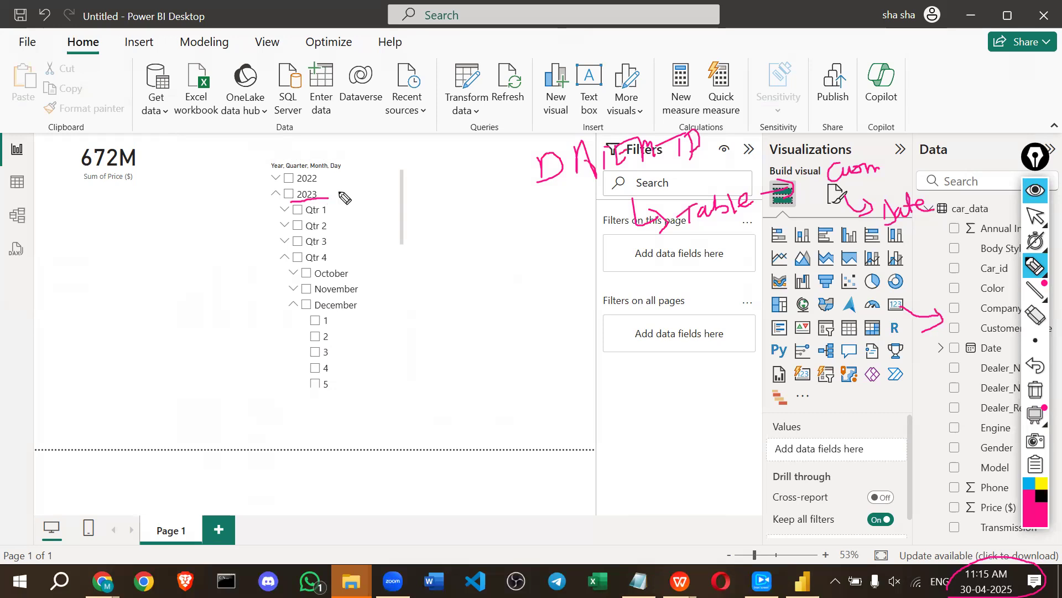
pyautogui.moveTo(308, 314); pyautogui.dragTo(361, 313)
pyautogui.moveTo(367, 310); pyautogui.dragTo(390, 308)
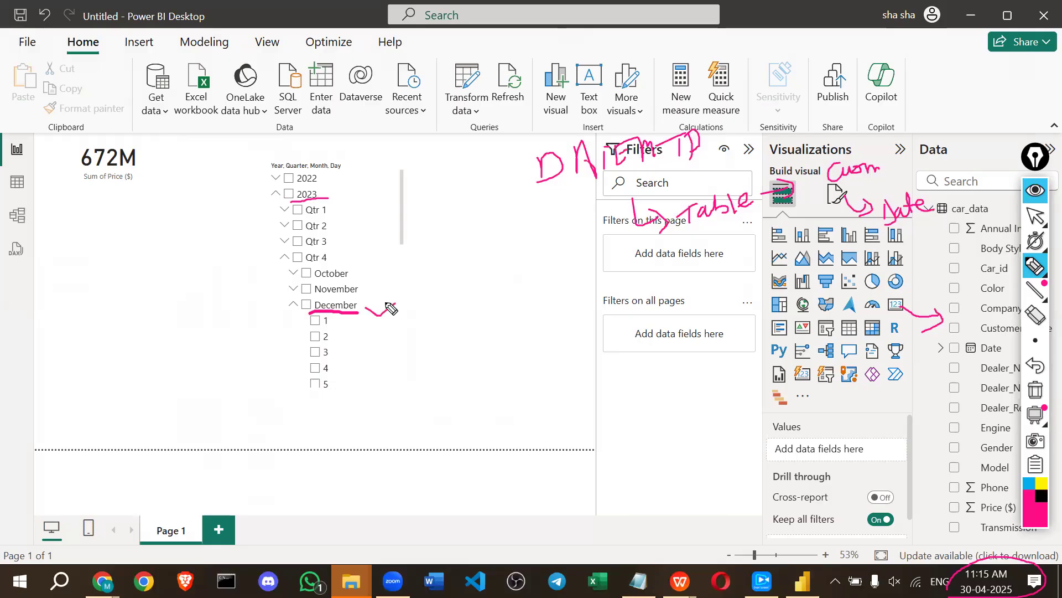
pyautogui.moveTo(298, 302)
pyautogui.mouseDown()
pyautogui.moveTo(301, 401)
pyautogui.moveTo(382, 410)
pyautogui.moveTo(410, 308)
pyautogui.moveTo(303, 301)
pyautogui.mouseUp()
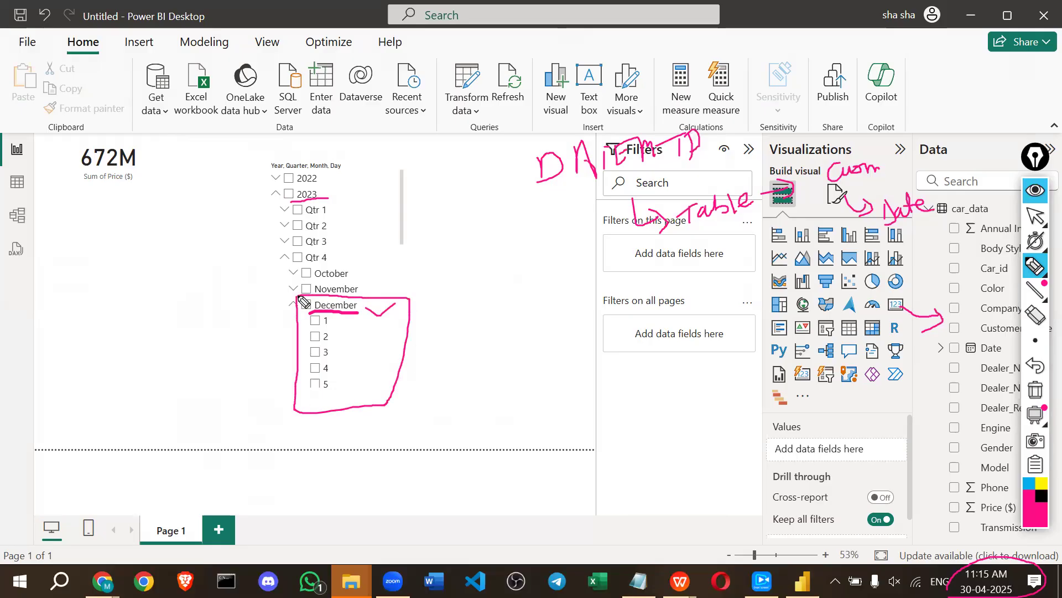
pyautogui.moveTo(539, 183)
pyautogui.mouseDown()
pyautogui.moveTo(647, 182)
pyautogui.moveTo(715, 121)
pyautogui.moveTo(545, 166)
pyautogui.moveTo(554, 185)
pyautogui.mouseUp()
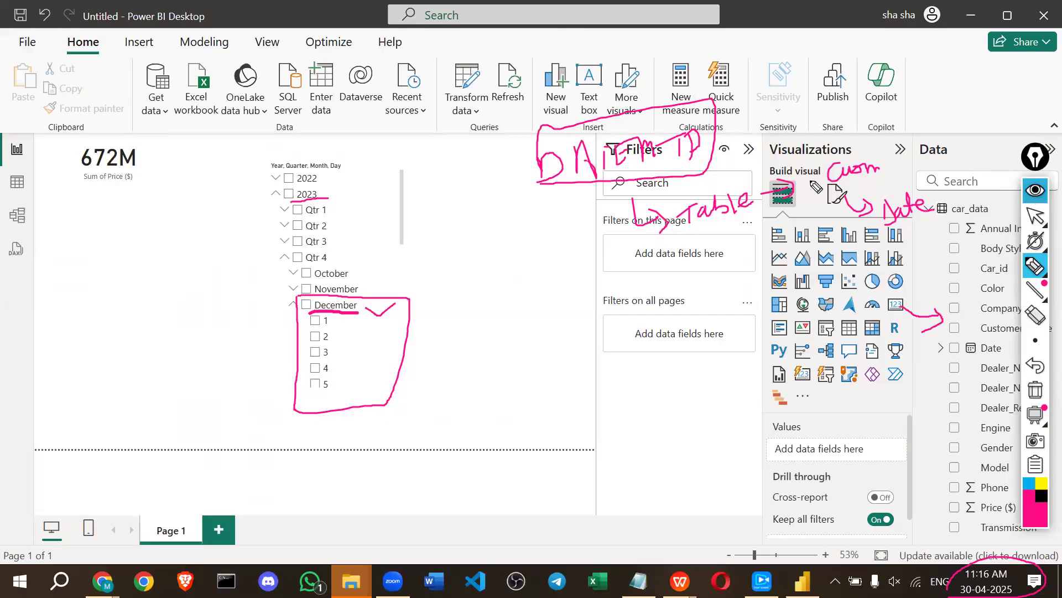
pyautogui.moveTo(735, 105)
pyautogui.mouseDown()
pyautogui.moveTo(730, 163)
pyautogui.moveTo(750, 168)
pyautogui.mouseUp()
pyautogui.moveTo(778, 124); pyautogui.dragTo(773, 145)
pyautogui.moveTo(761, 124)
pyautogui.mouseDown()
pyautogui.moveTo(788, 140)
pyautogui.moveTo(764, 148)
pyautogui.moveTo(817, 136)
pyautogui.mouseUp()
pyautogui.moveTo(823, 112)
pyautogui.mouseDown()
pyautogui.moveTo(826, 135)
pyautogui.moveTo(834, 123)
pyautogui.moveTo(847, 134)
pyautogui.mouseUp()
pyautogui.moveTo(849, 98); pyautogui.dragTo(892, 150)
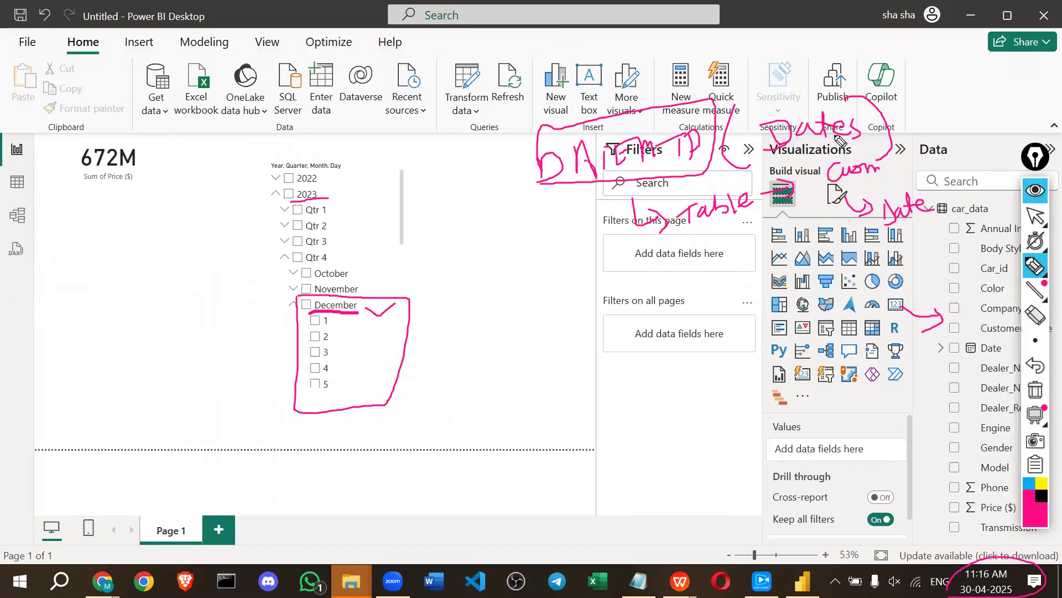
pyautogui.click(1035, 190)
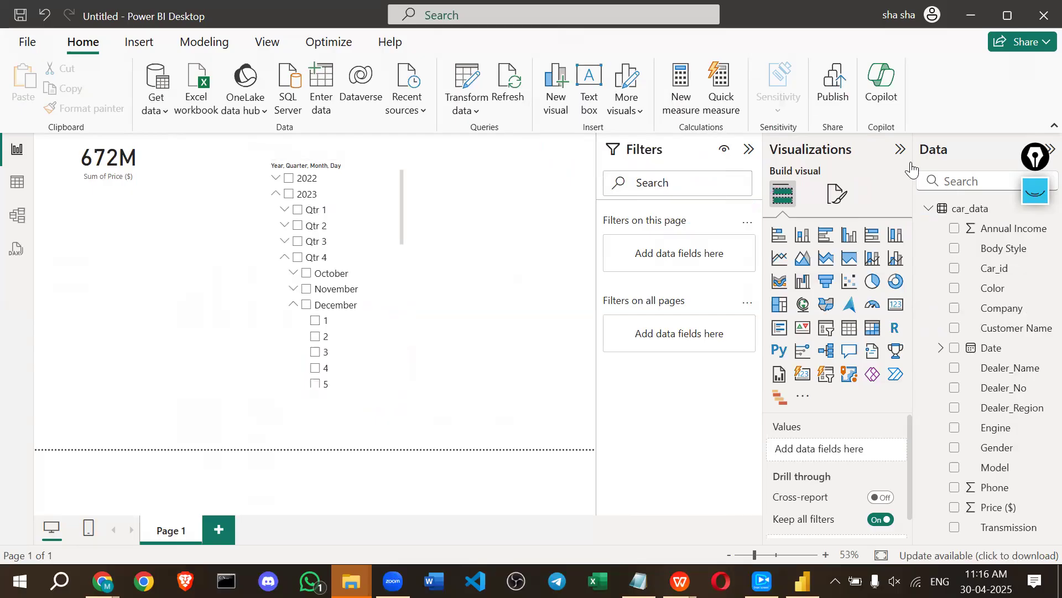
pyautogui.click(980, 218)
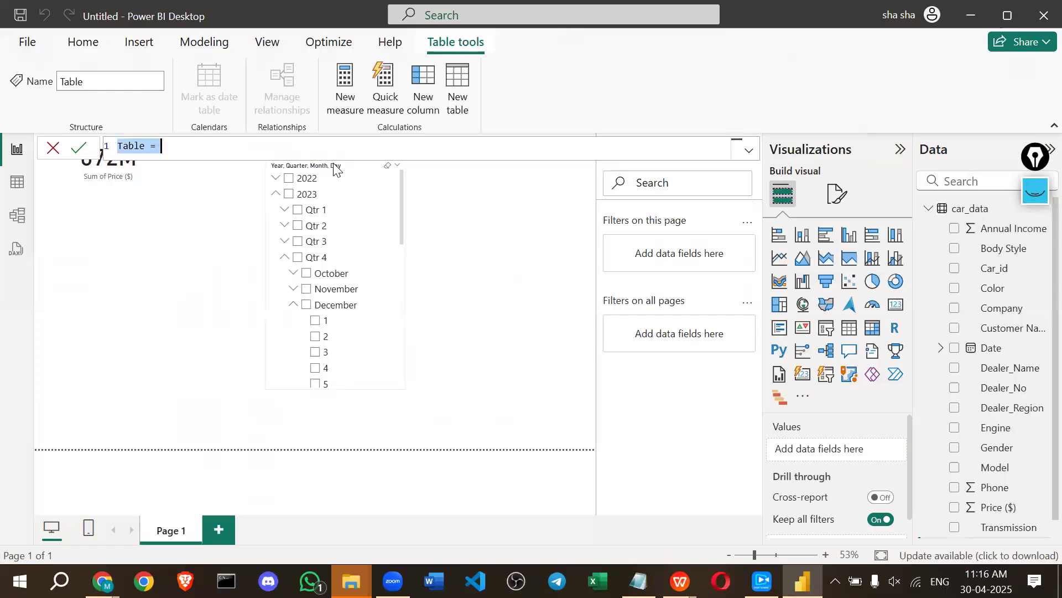
# Create the calculated table DMTD = DATESMTD(car_data[Date]) and view its December 2023 rows.
pyautogui.write('DMTD = ')
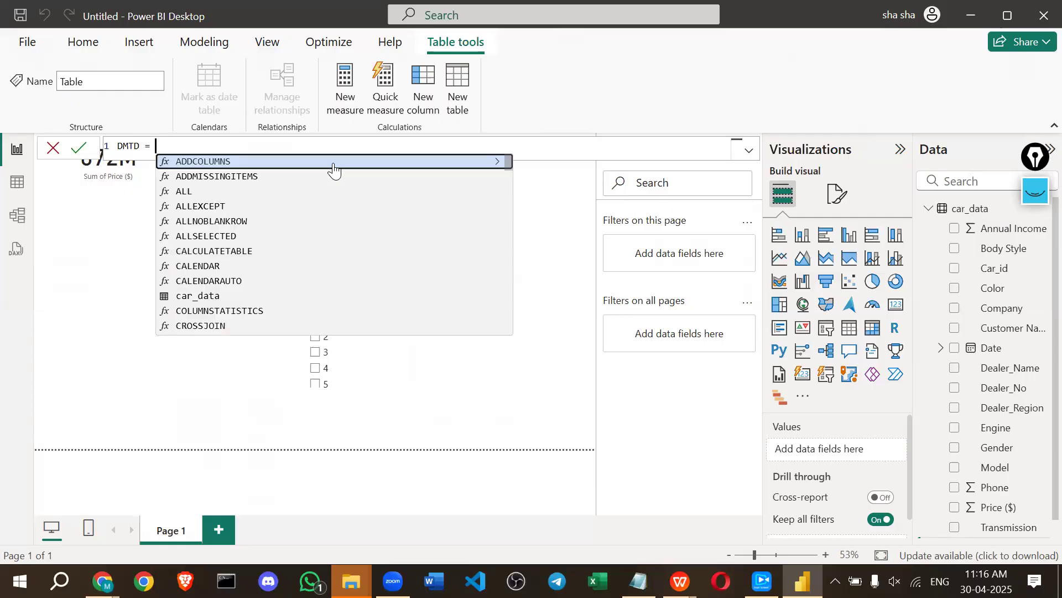
pyautogui.write('dat')
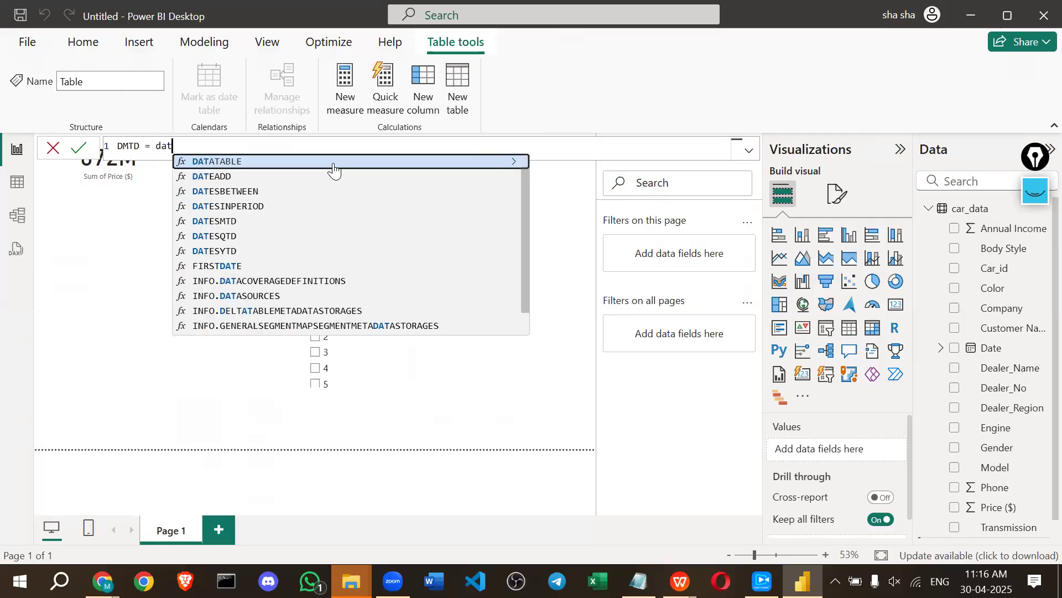
pyautogui.write('e')
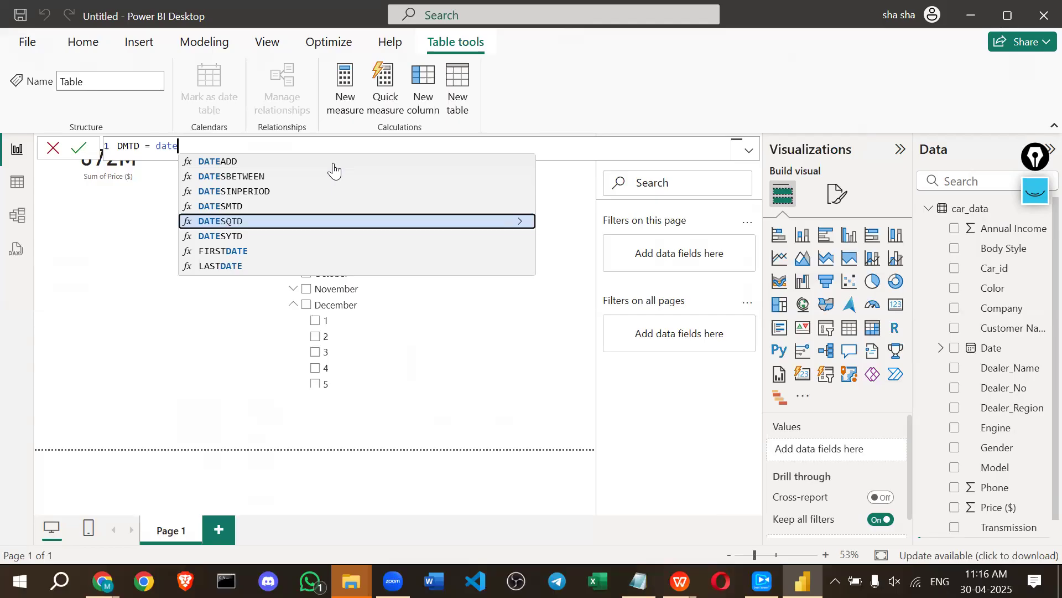
pyautogui.press('Up')
pyautogui.press('Tab')
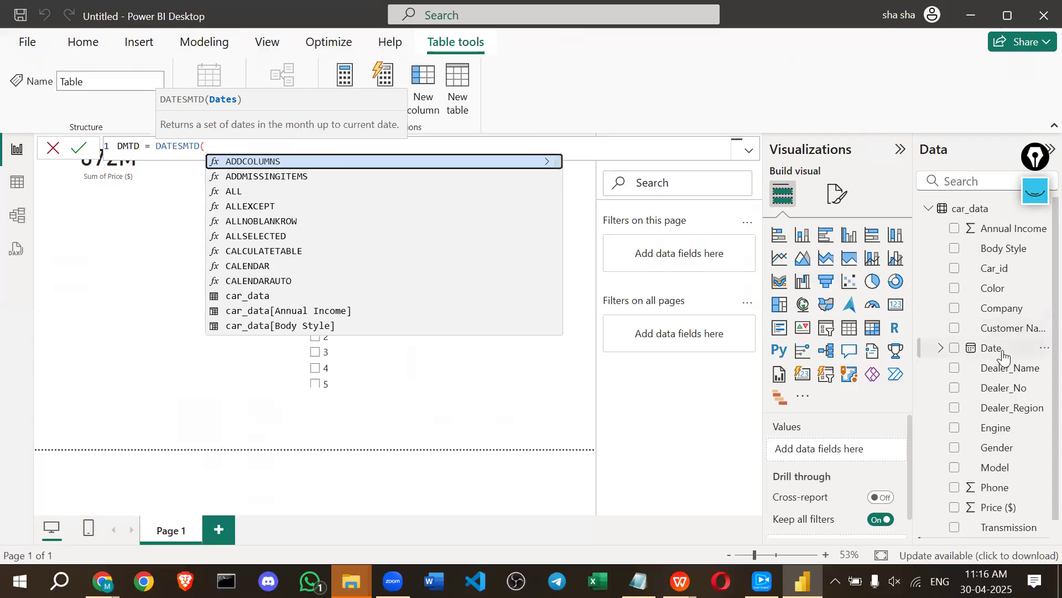
pyautogui.write('Date')
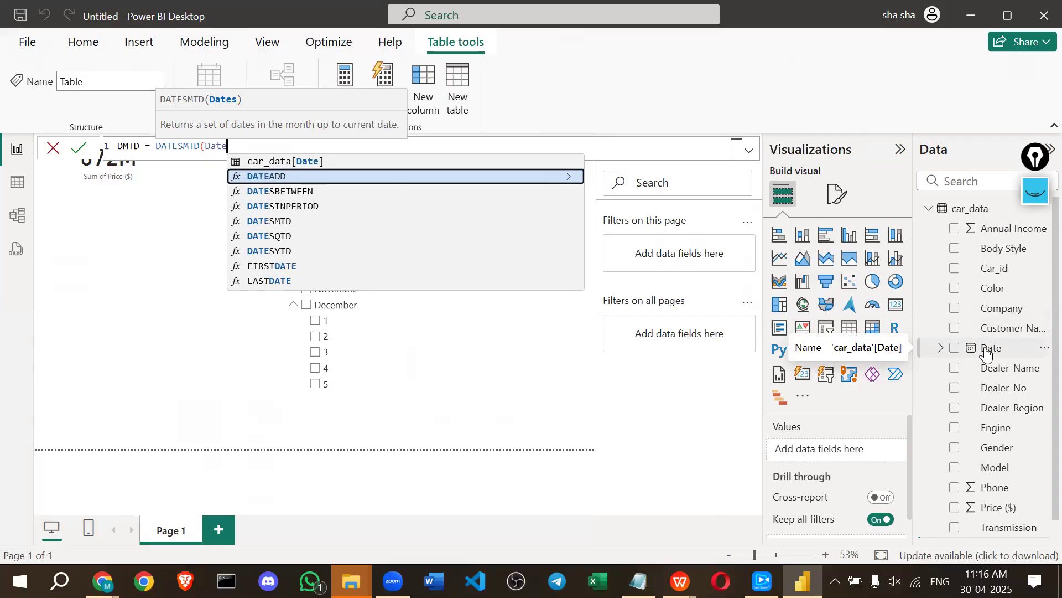
pyautogui.click(291, 162)
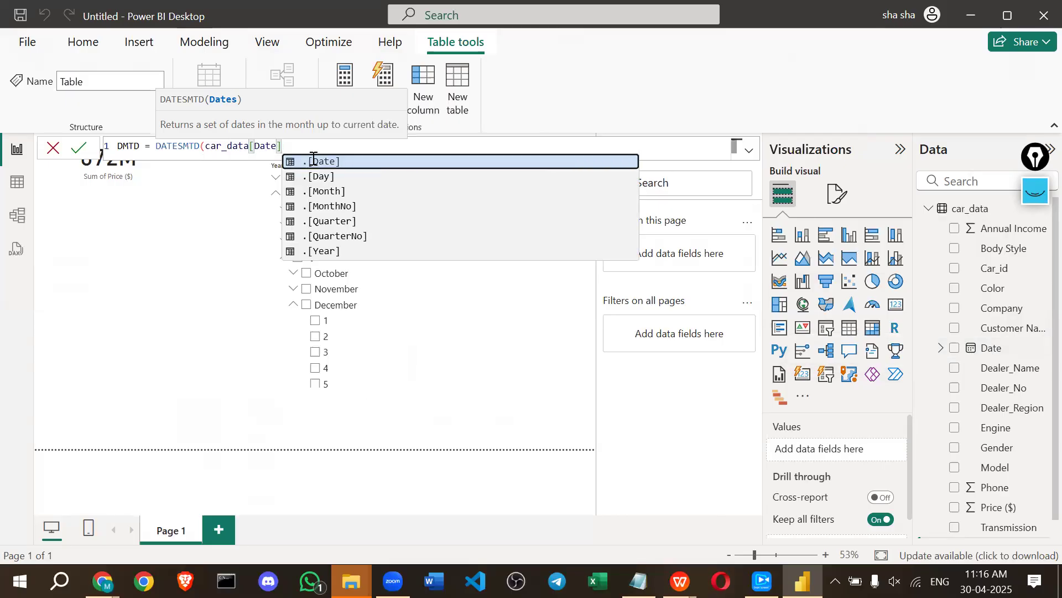
pyautogui.write(')')
pyautogui.press('Return')
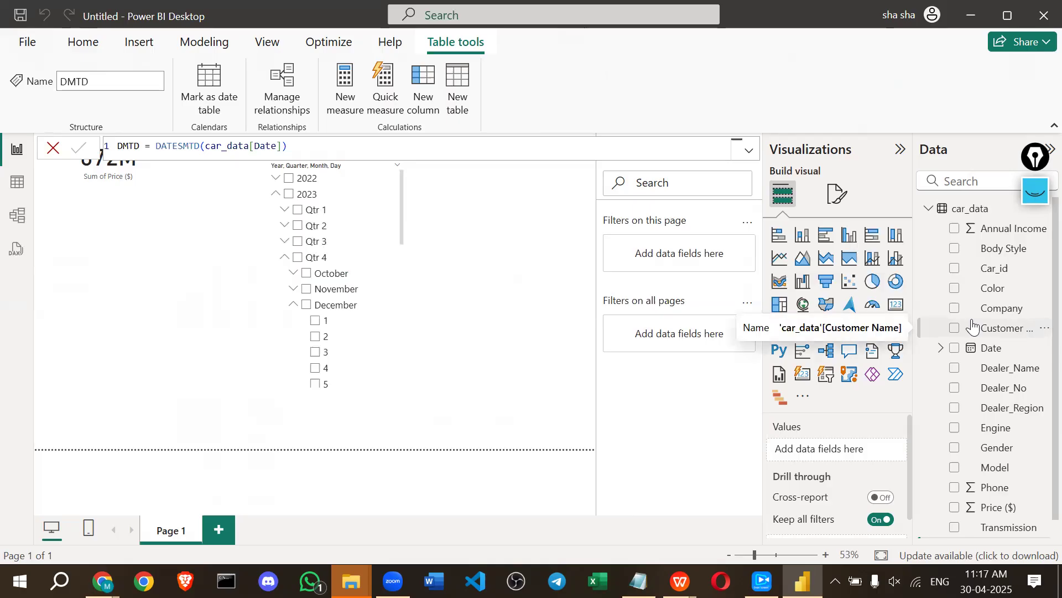
pyautogui.click(931, 210)
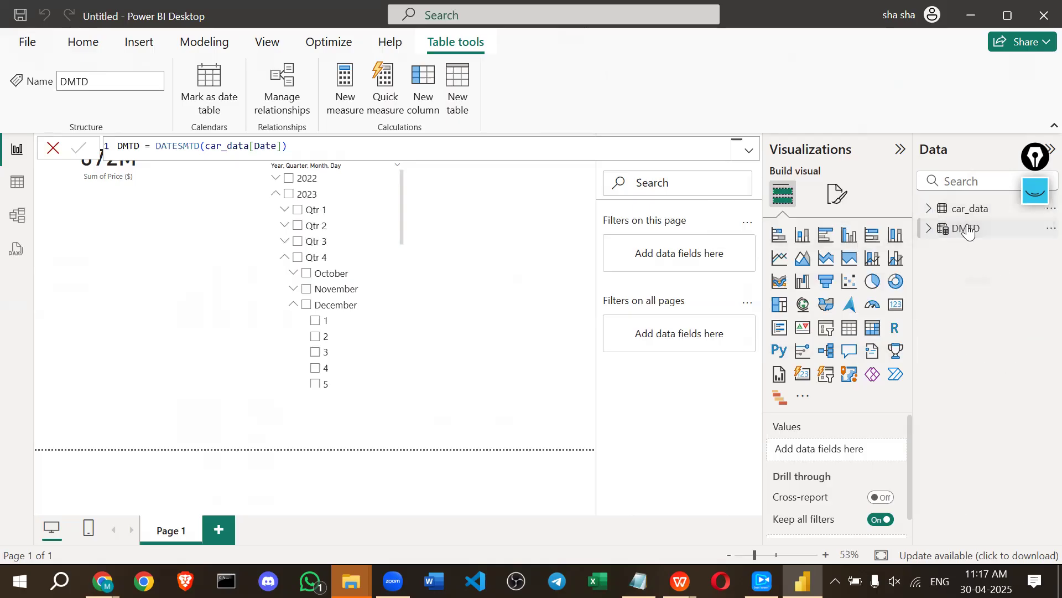
pyautogui.click(12, 185)
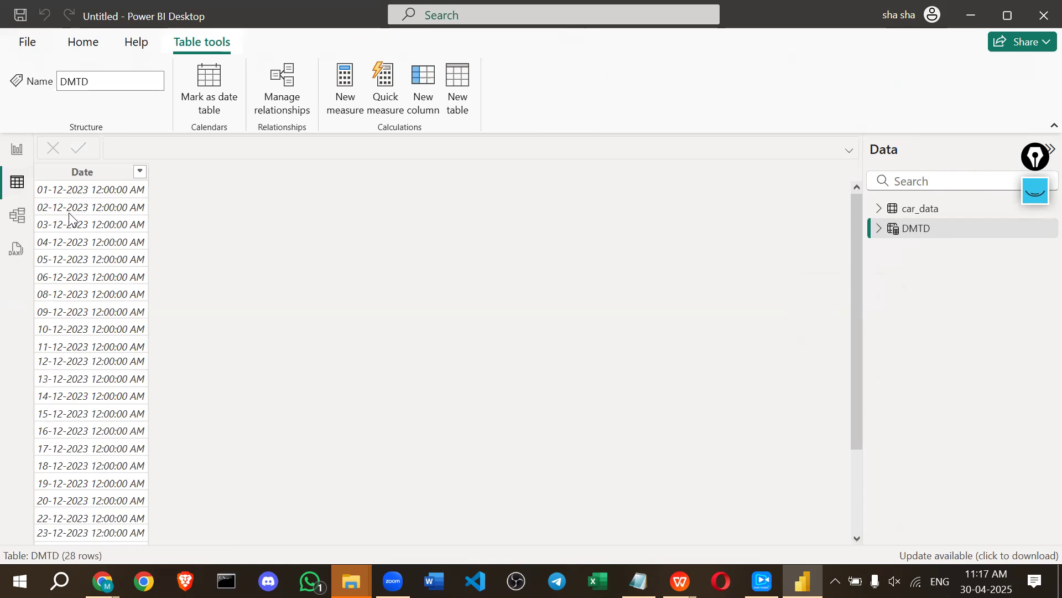
# Scroll through the DMTD dates down to 31-12-2023, then go back to Report view.
pyautogui.scroll(-3, 69, 222)
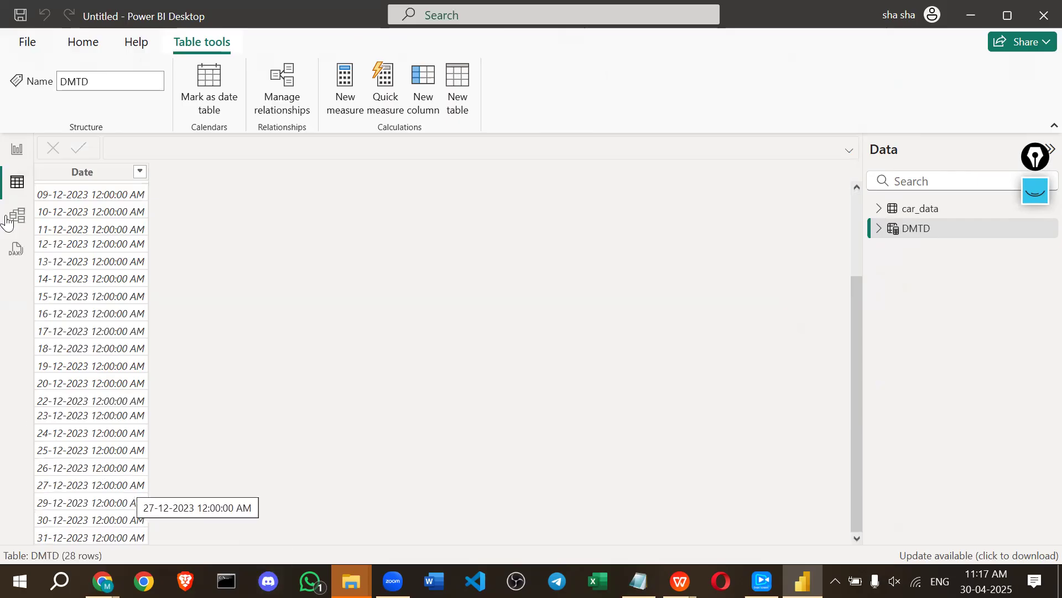
pyautogui.click(17, 150)
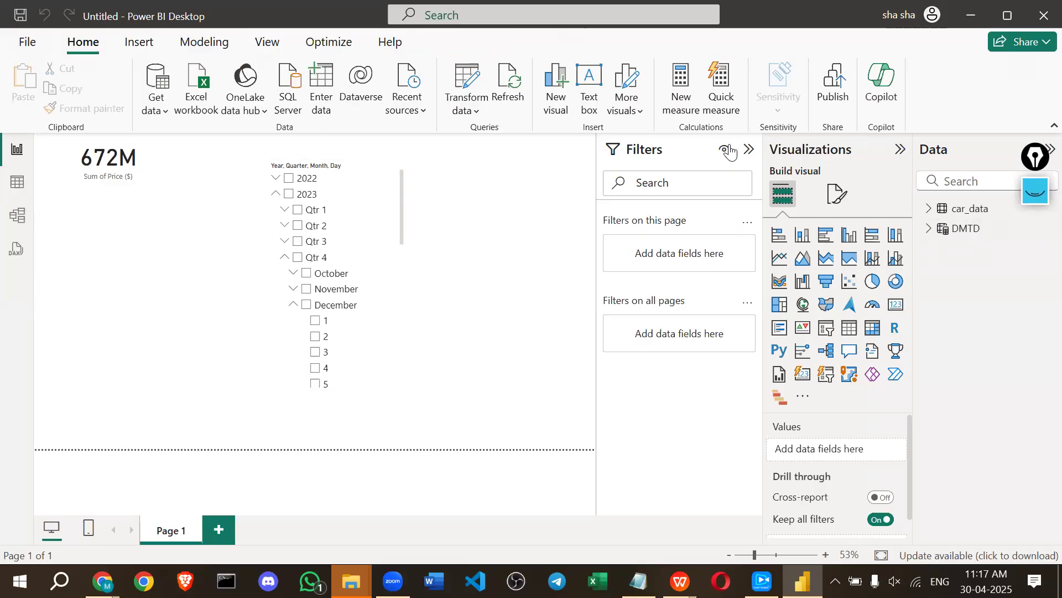
# Start a new measure reading curr m sales = CALCULATE(SUM(car_data[Price ($)]), with the filter argument still open.
pyautogui.click(677, 105)
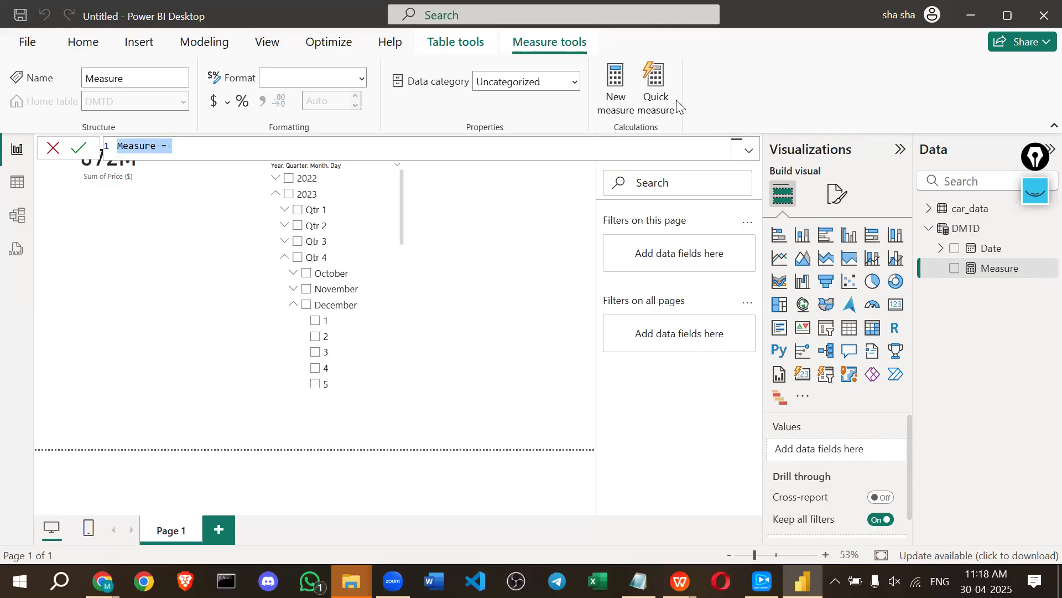
pyautogui.write('c')
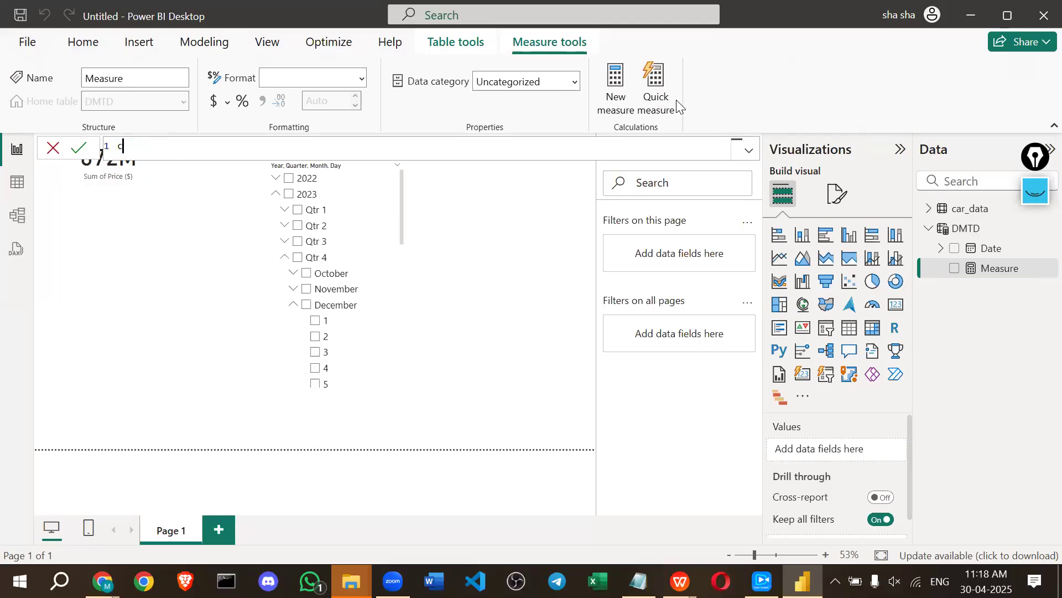
pyautogui.write('urr m sales = cal')
pyautogui.press('Tab')
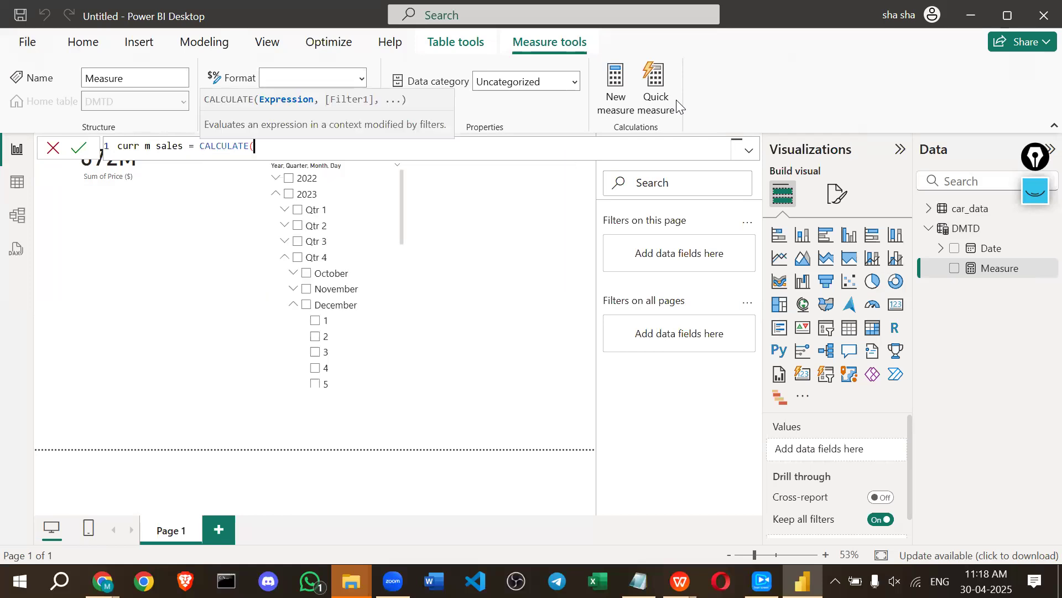
pyautogui.write('sum')
pyautogui.press('Tab')
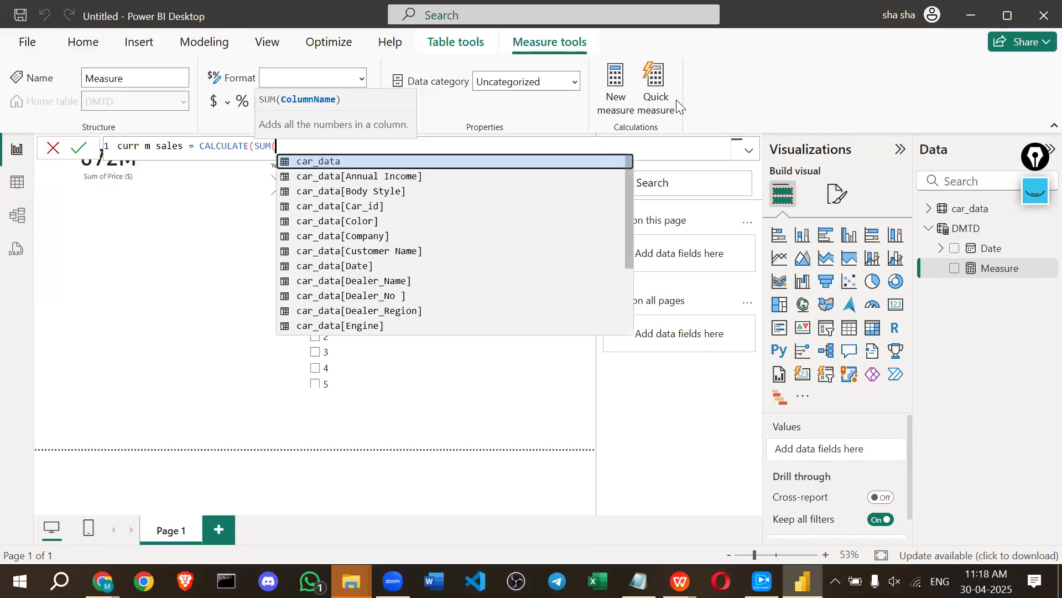
pyautogui.write('pri')
pyautogui.press('Tab')
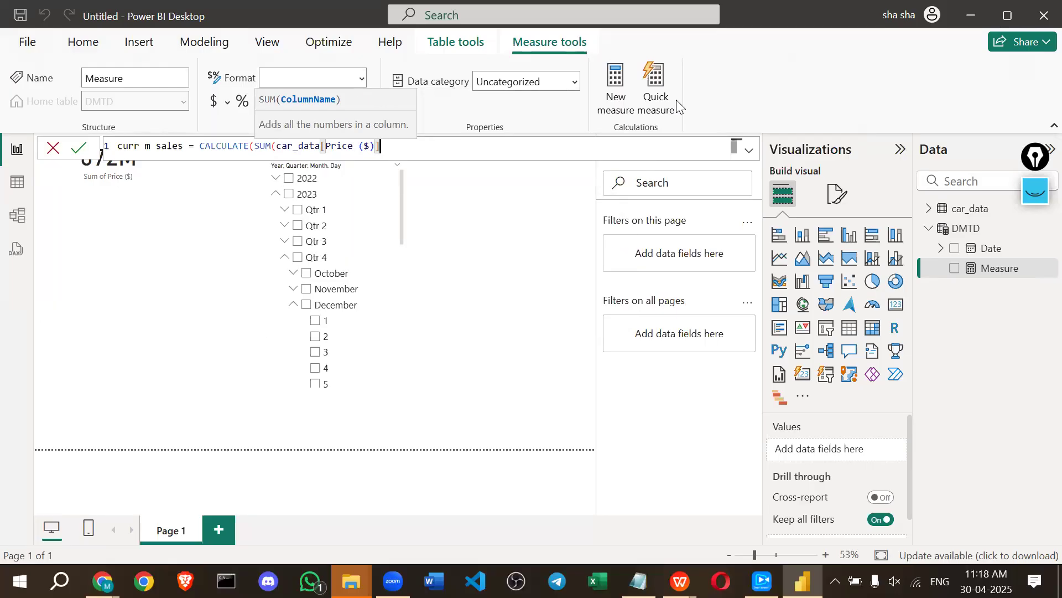
pyautogui.write(')')
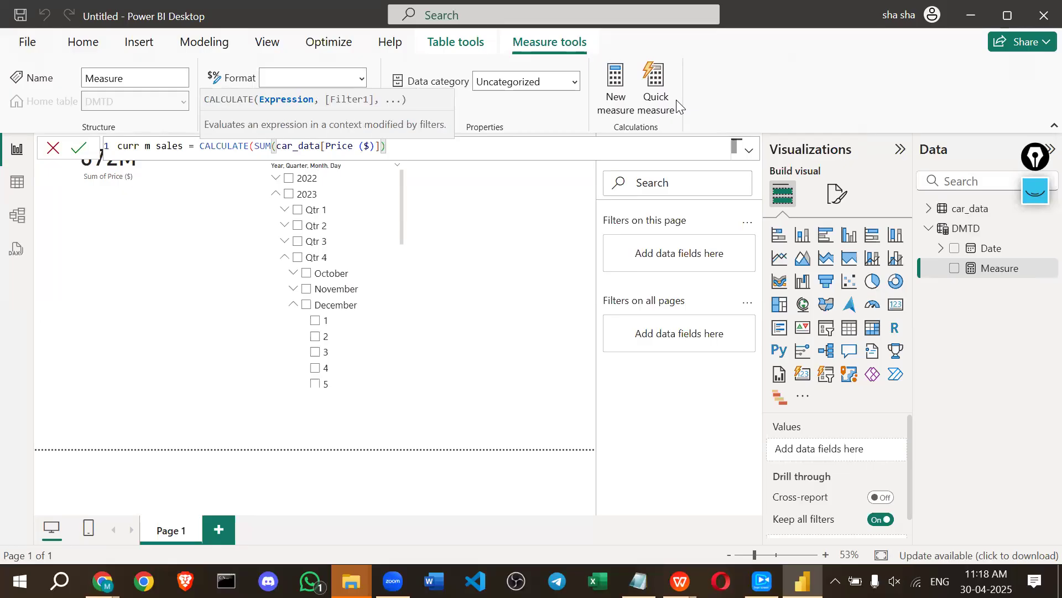
pyautogui.write(',')
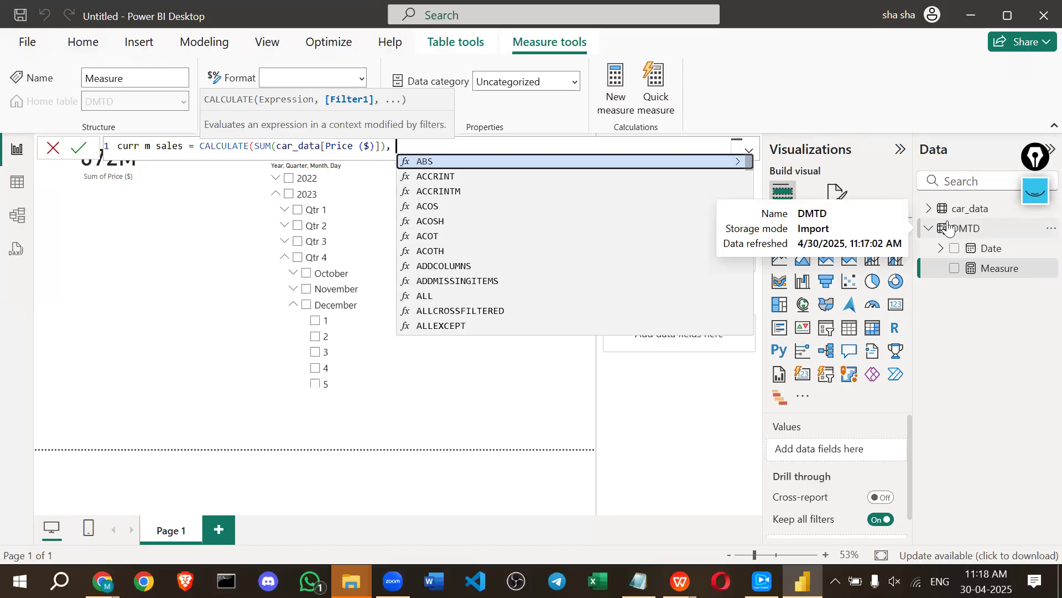
# Mark the unfinished formula and the DMTD table with on-screen ink, then save the measure as it stands.
pyautogui.click(1036, 191)
pyautogui.moveTo(429, 187)
pyautogui.mouseDown()
pyautogui.moveTo(399, 154)
pyautogui.moveTo(506, 161)
pyautogui.moveTo(529, 146)
pyautogui.moveTo(399, 151)
pyautogui.mouseUp()
pyautogui.moveTo(949, 233)
pyautogui.mouseDown()
pyautogui.moveTo(970, 227)
pyautogui.moveTo(929, 236)
pyautogui.moveTo(949, 233)
pyautogui.mouseUp()
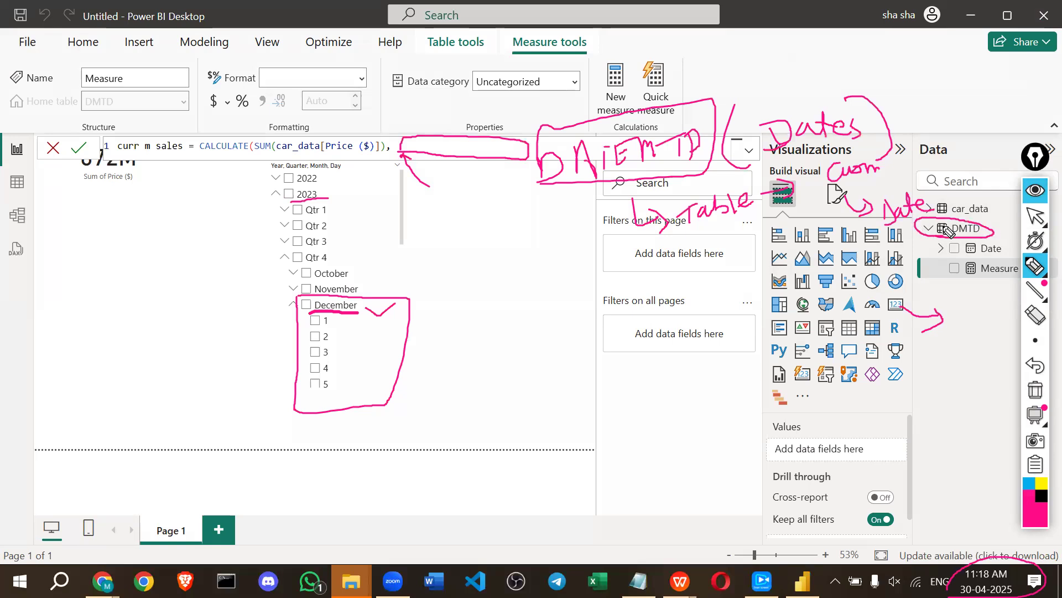
pyautogui.moveTo(897, 263); pyautogui.dragTo(917, 232)
pyautogui.click(1035, 389)
pyautogui.moveTo(923, 239)
pyautogui.mouseDown()
pyautogui.moveTo(995, 232)
pyautogui.moveTo(957, 216)
pyautogui.moveTo(926, 238)
pyautogui.mouseUp()
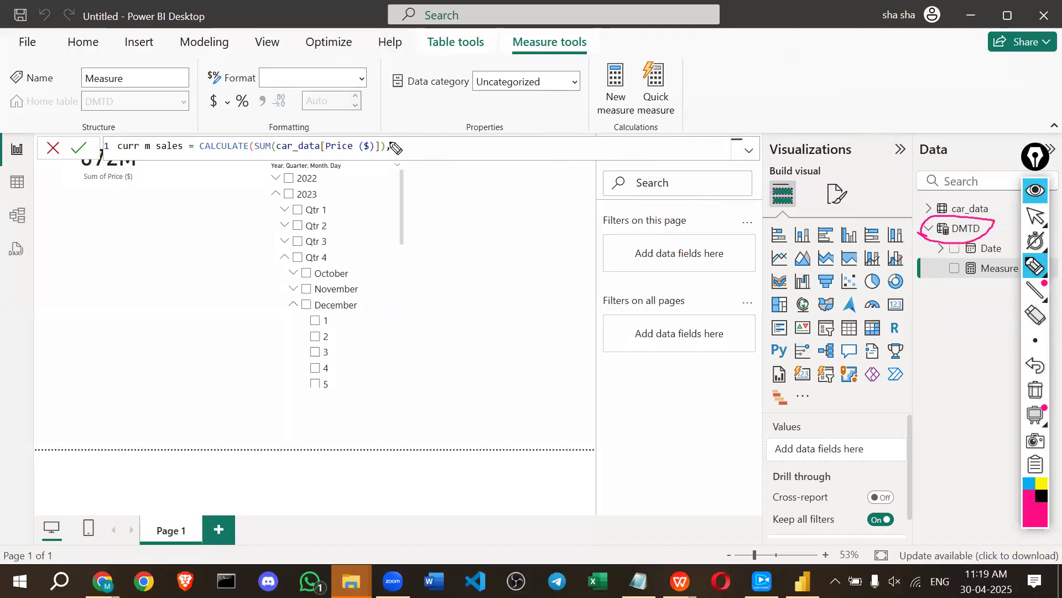
pyautogui.moveTo(394, 149); pyautogui.dragTo(488, 148)
pyautogui.moveTo(891, 223)
pyautogui.mouseDown()
pyautogui.moveTo(912, 228)
pyautogui.moveTo(901, 238)
pyautogui.mouseUp()
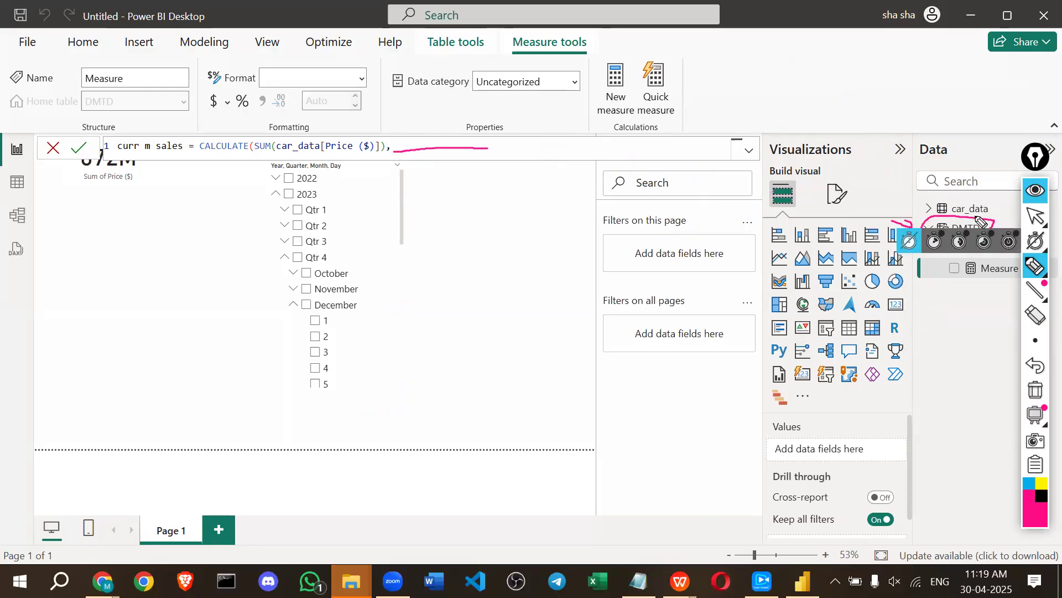
pyautogui.click(1038, 198)
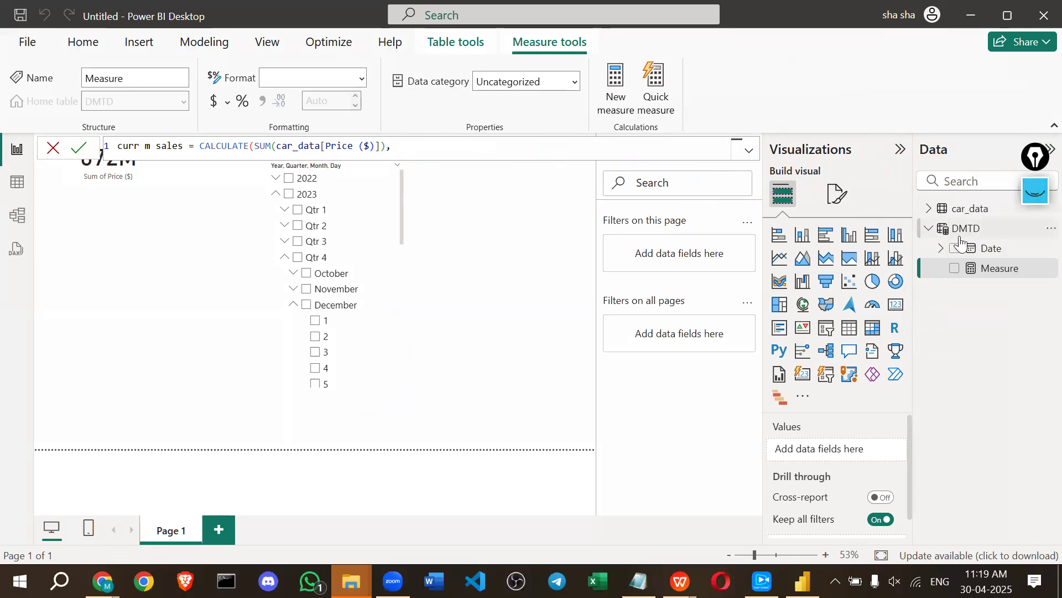
pyautogui.click(19, 184)
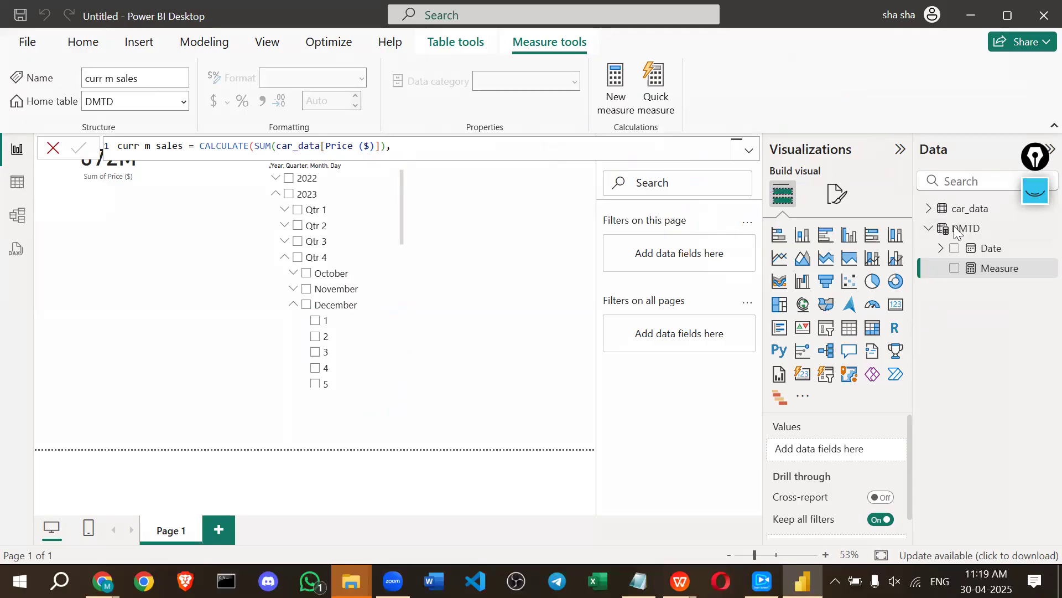
# Check the DMTD table's December 2023 rows in Table view, then return to the report.
pyautogui.click(21, 217)
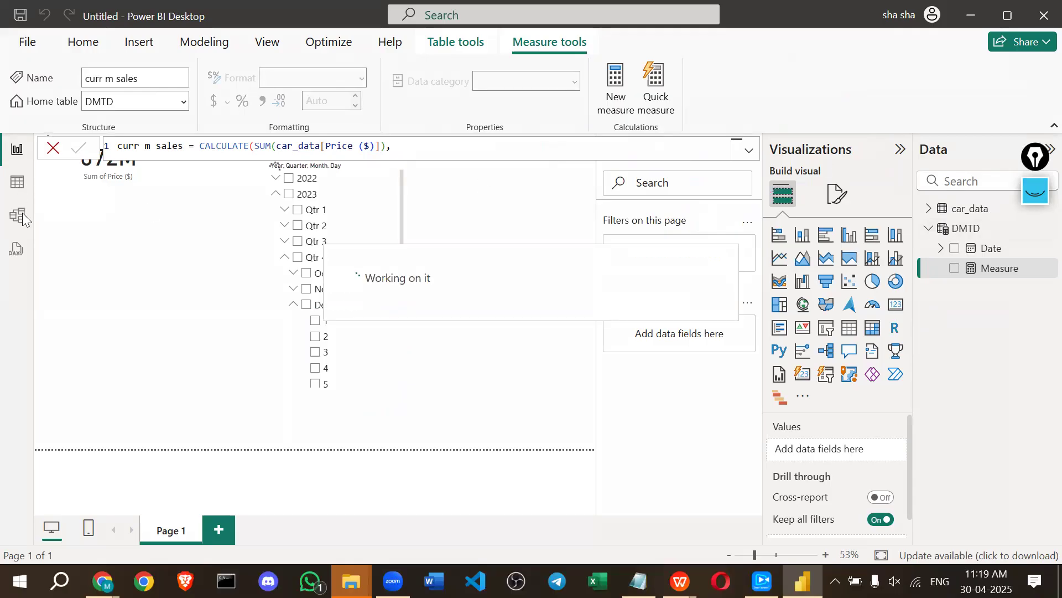
pyautogui.click(17, 183)
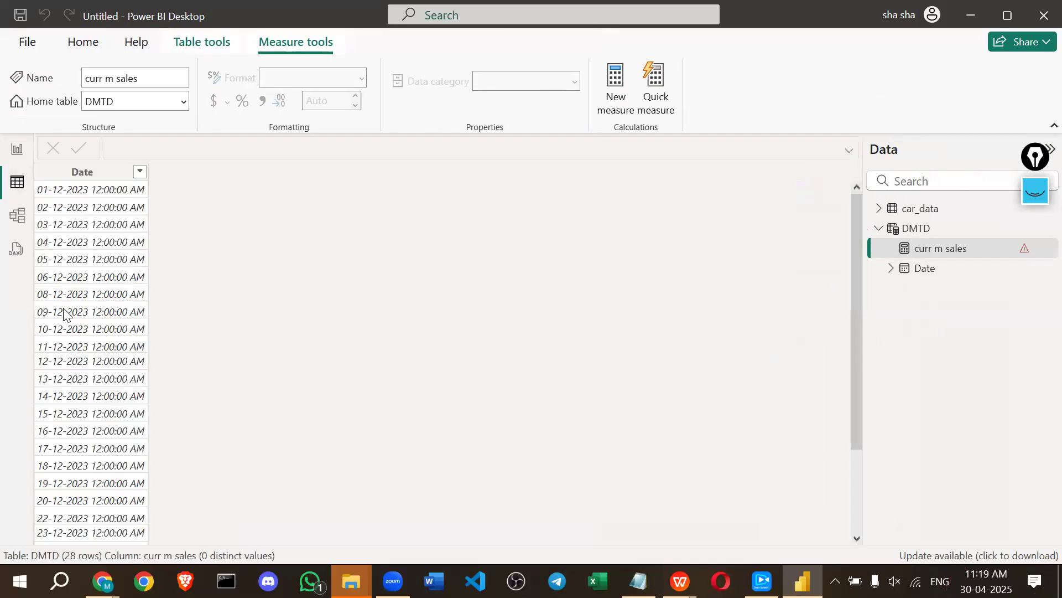
pyautogui.scroll(-3, 66, 277)
pyautogui.scroll(3, 66, 232)
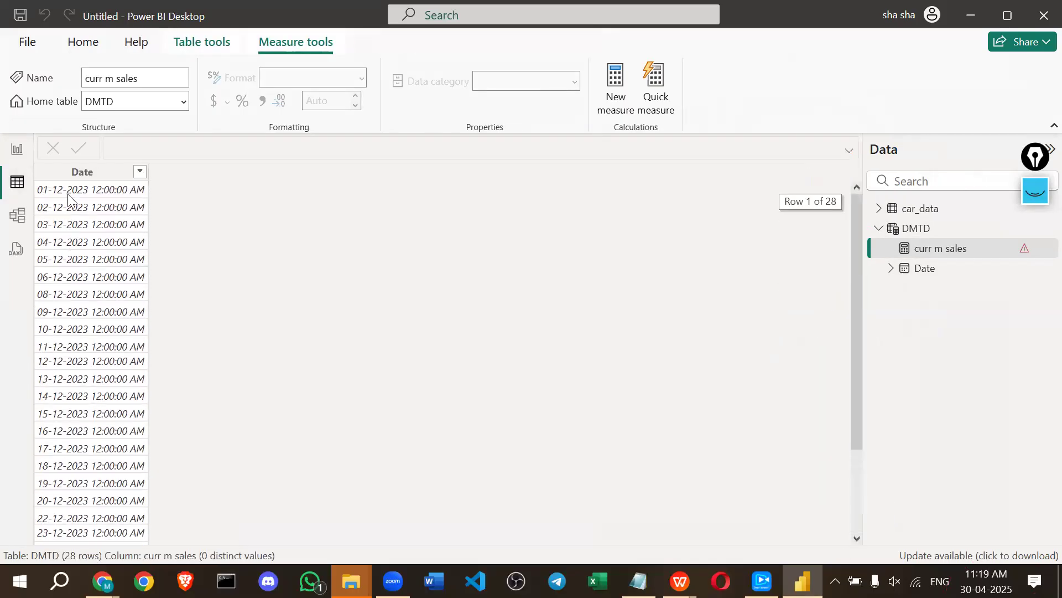
pyautogui.click(17, 155)
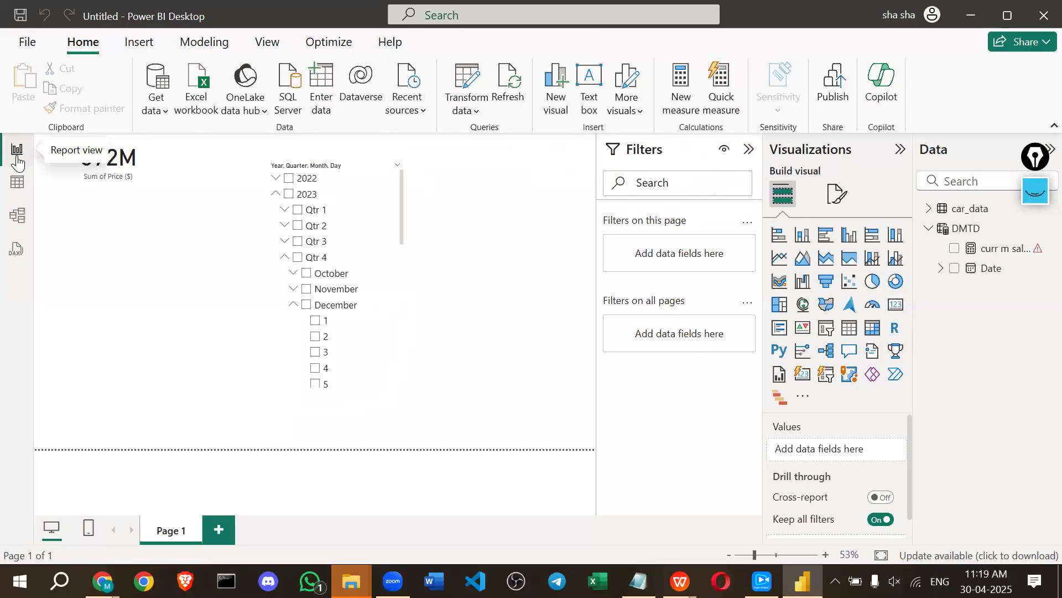
# In the curr m sales formula, fix the stray comma and delete the extra closing bracket.
pyautogui.click(1003, 249)
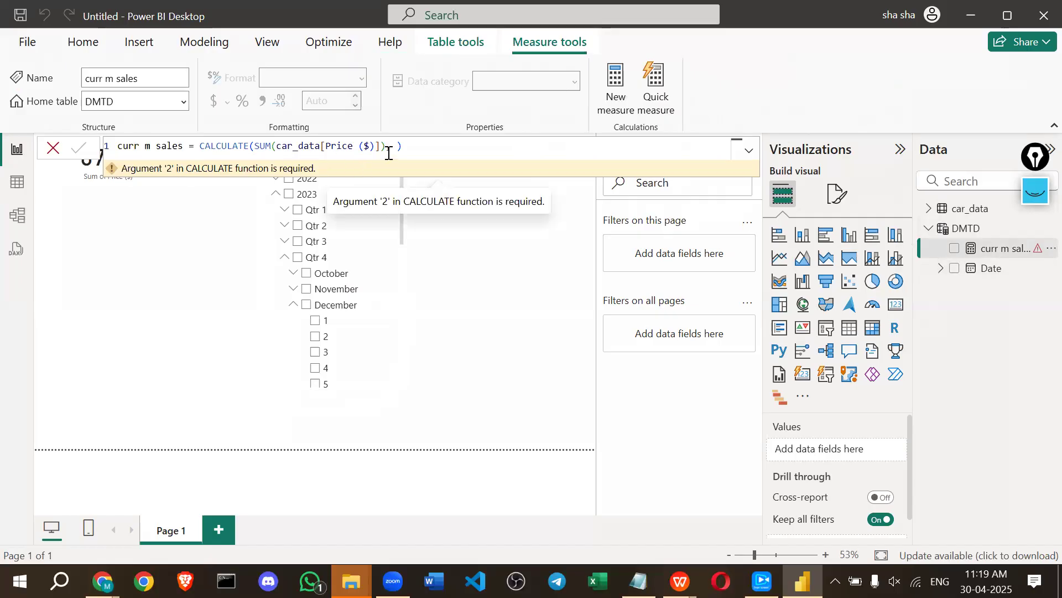
pyautogui.click(392, 146)
pyautogui.press('BackSpace')
pyautogui.press('BackSpace')
pyautogui.write(',')
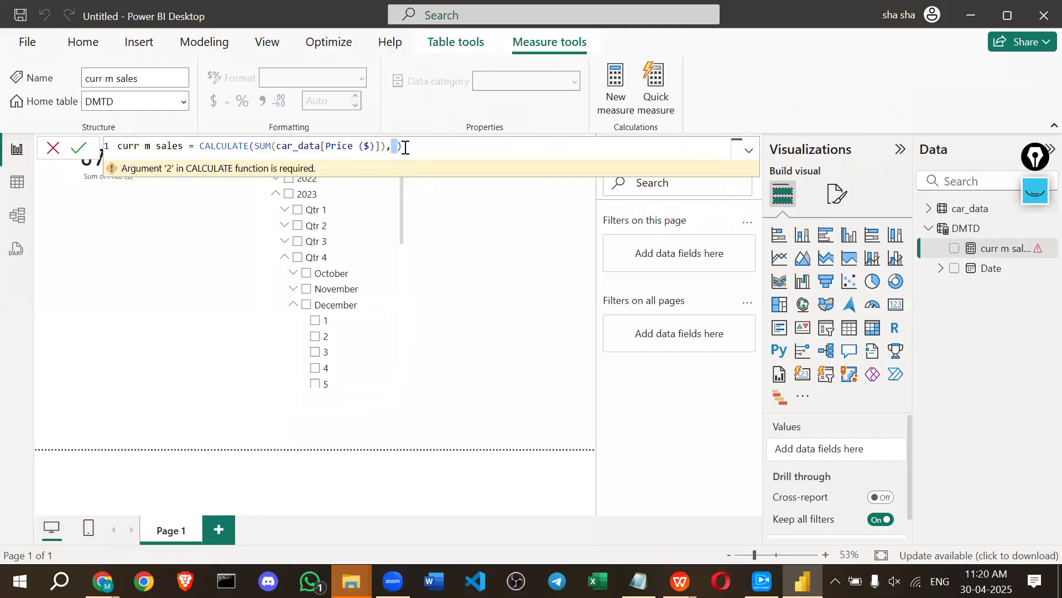
pyautogui.click(394, 146)
pyautogui.press('Delete')
# Add DATESMTD(car_data[Date]) as the CALCULATE filter argument and commit the formula.
pyautogui.write('date')
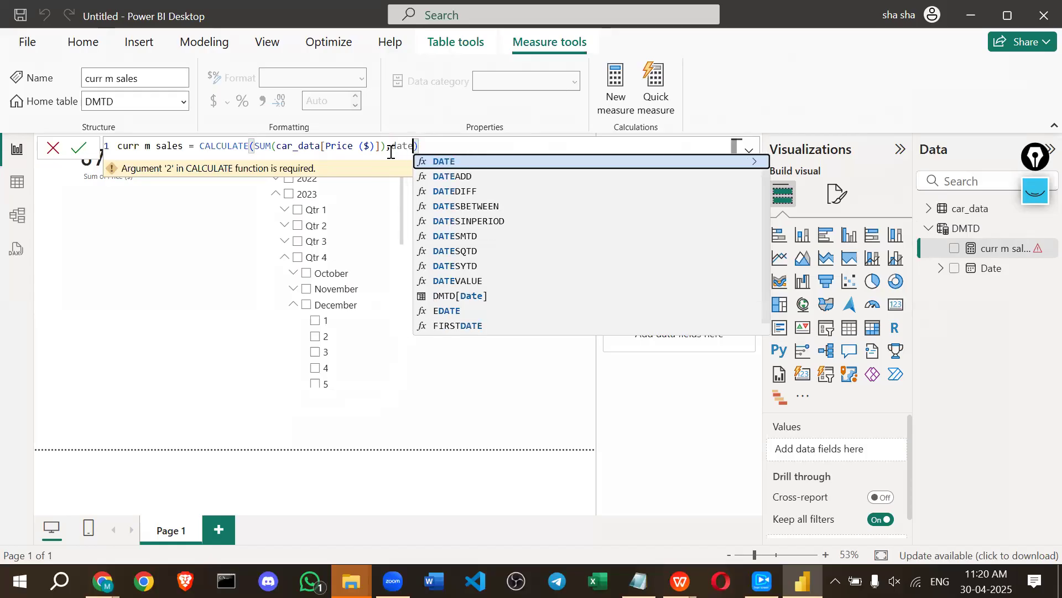
pyautogui.write('s')
pyautogui.press('Down')
pyautogui.press('Down')
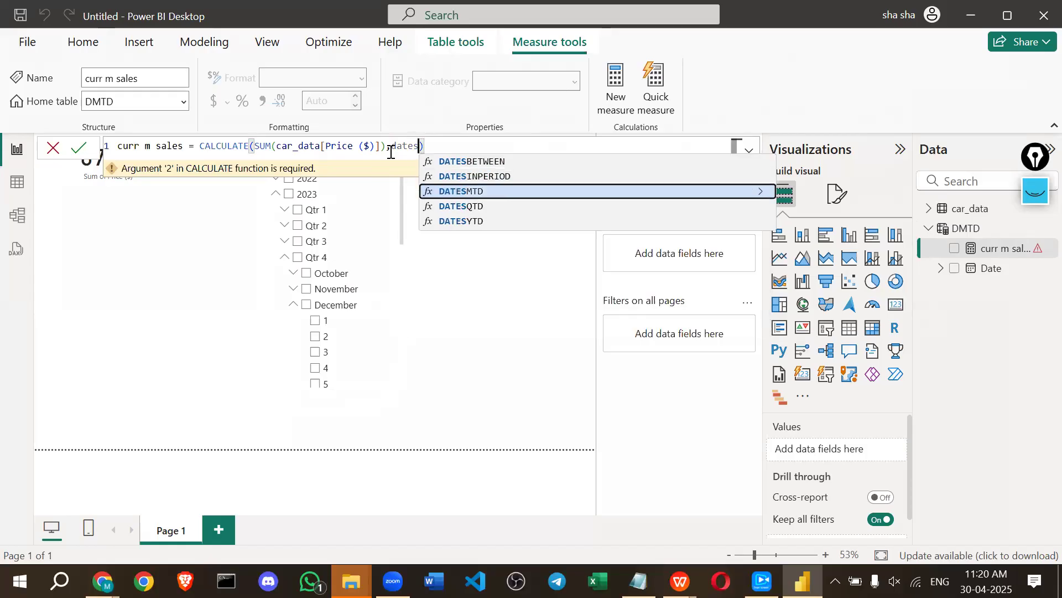
pyautogui.press('Tab')
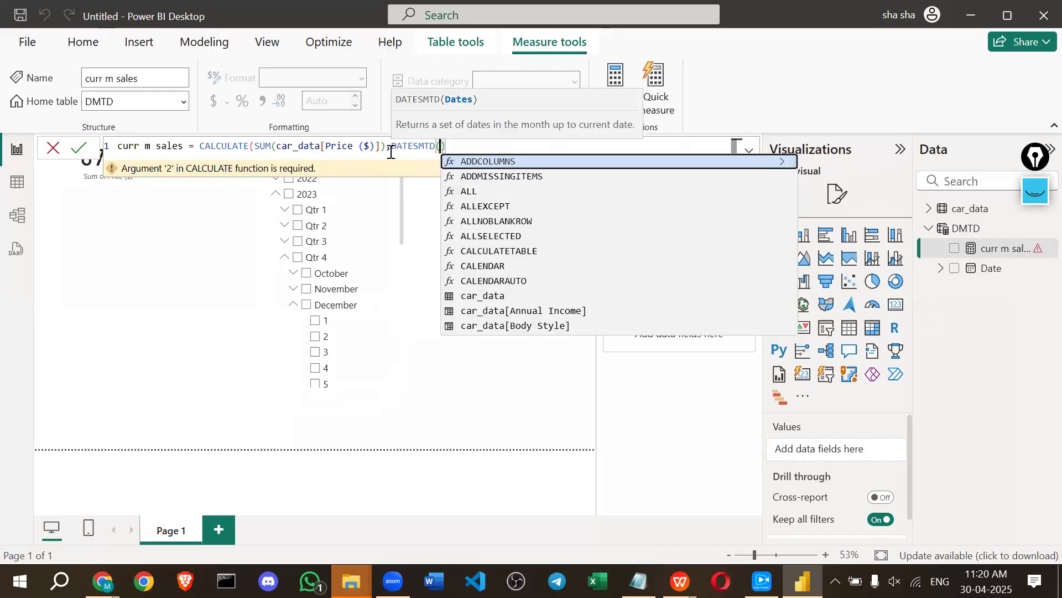
pyautogui.write('date')
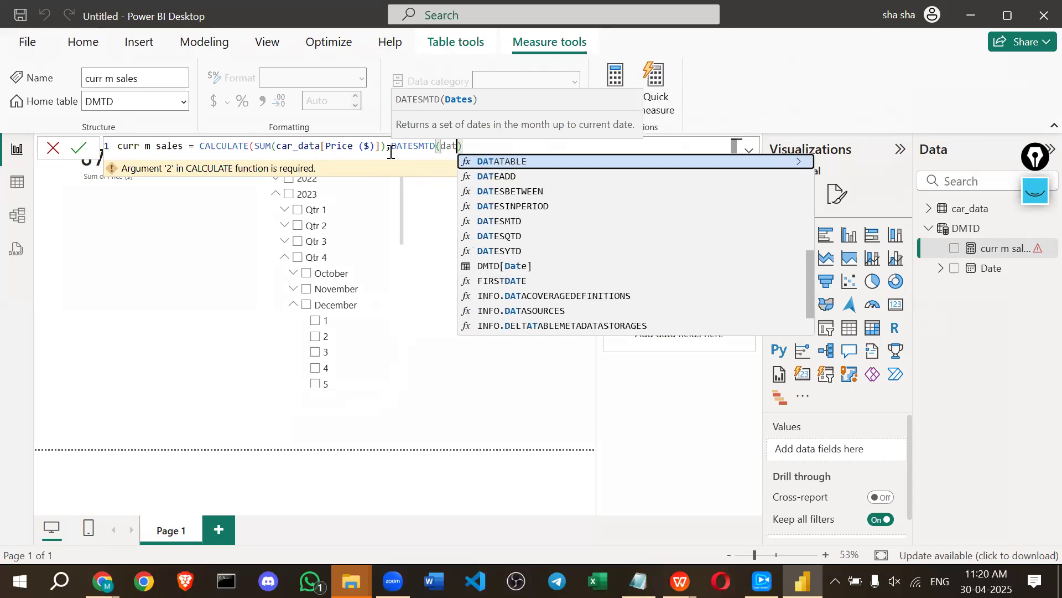
pyautogui.press('Tab')
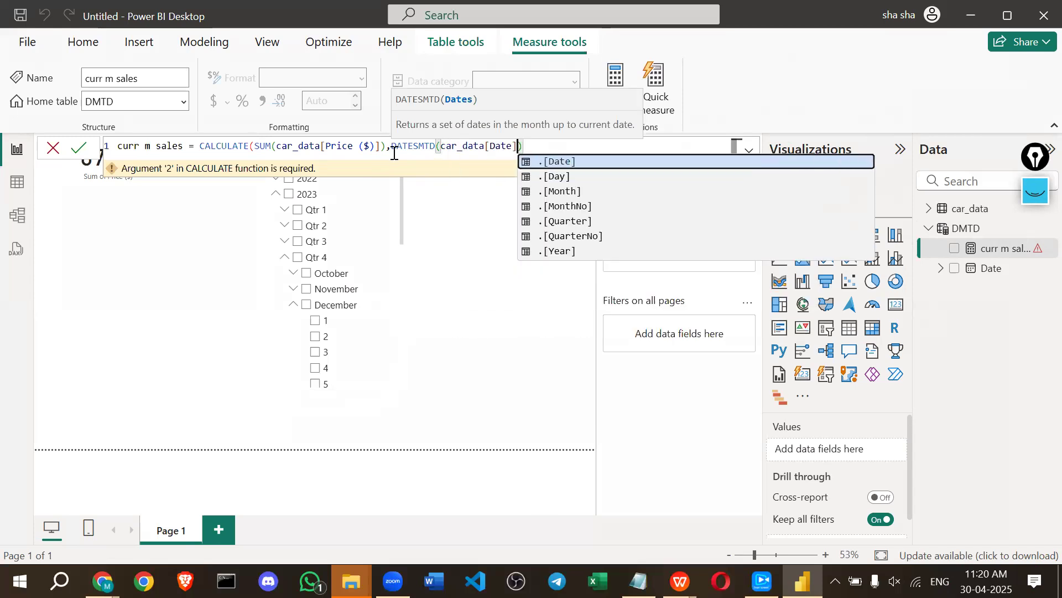
pyautogui.click(528, 146)
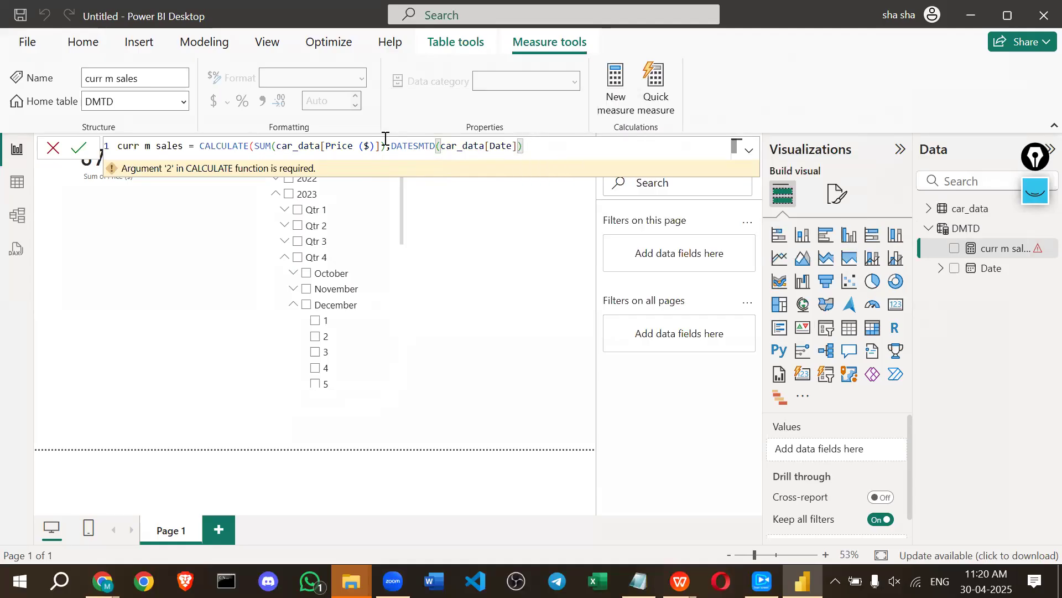
pyautogui.write(')')
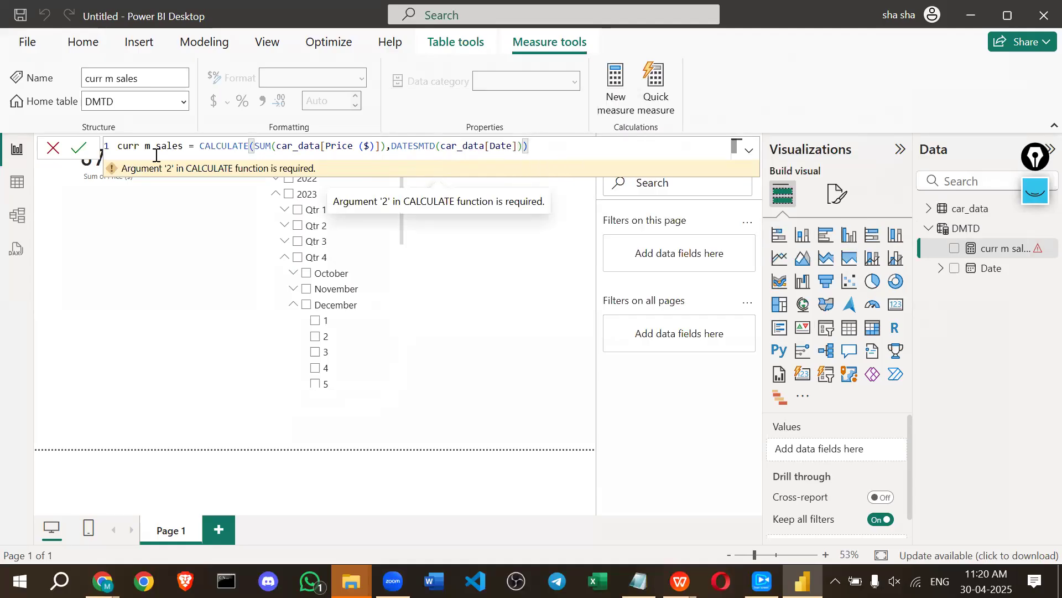
pyautogui.click(77, 148)
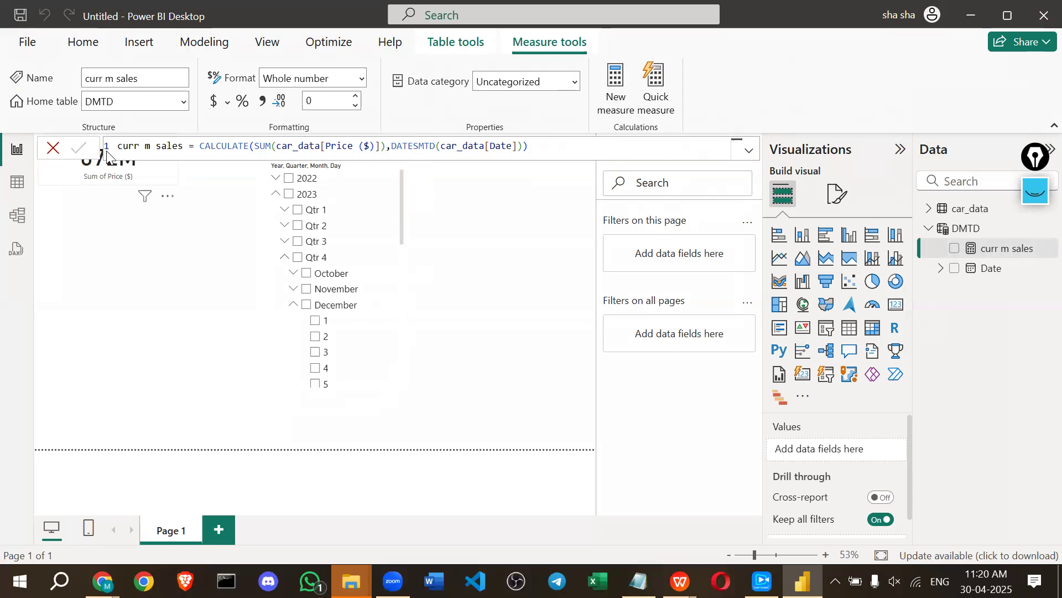
# Add a smaller card showing curr m sales (54M) below the Sum of Price card, then tick December 2023.
pyautogui.click(53, 147)
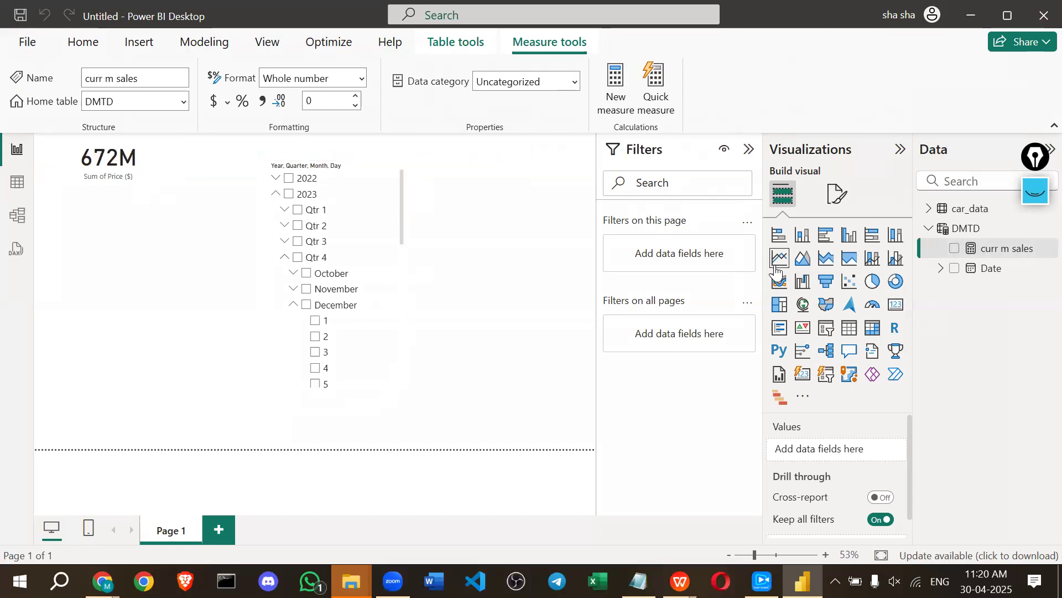
pyautogui.click(895, 305)
pyautogui.moveTo(1008, 249); pyautogui.dragTo(864, 456)
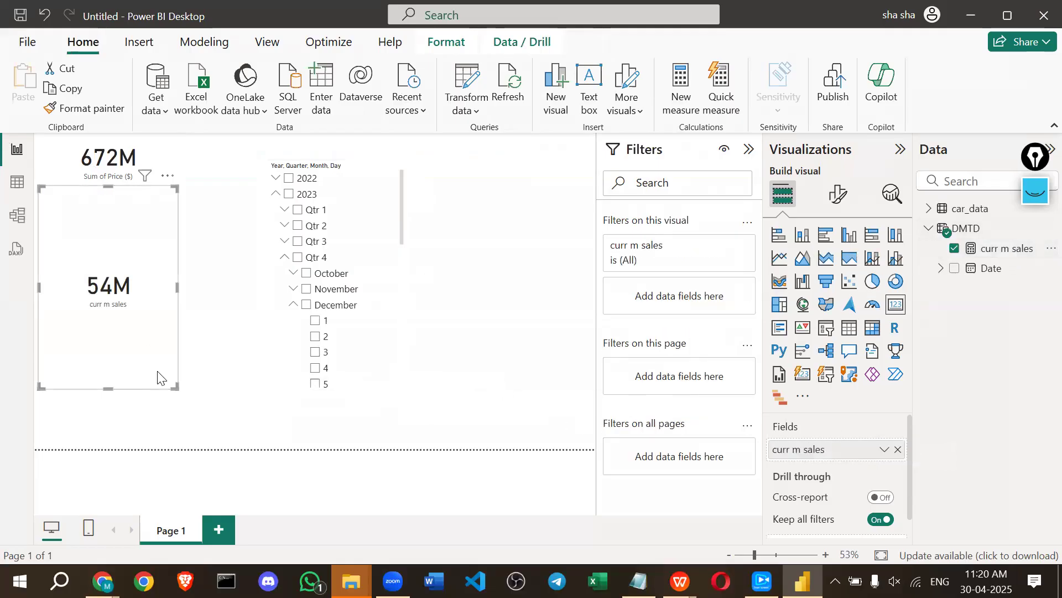
pyautogui.moveTo(176, 390); pyautogui.dragTo(154, 321)
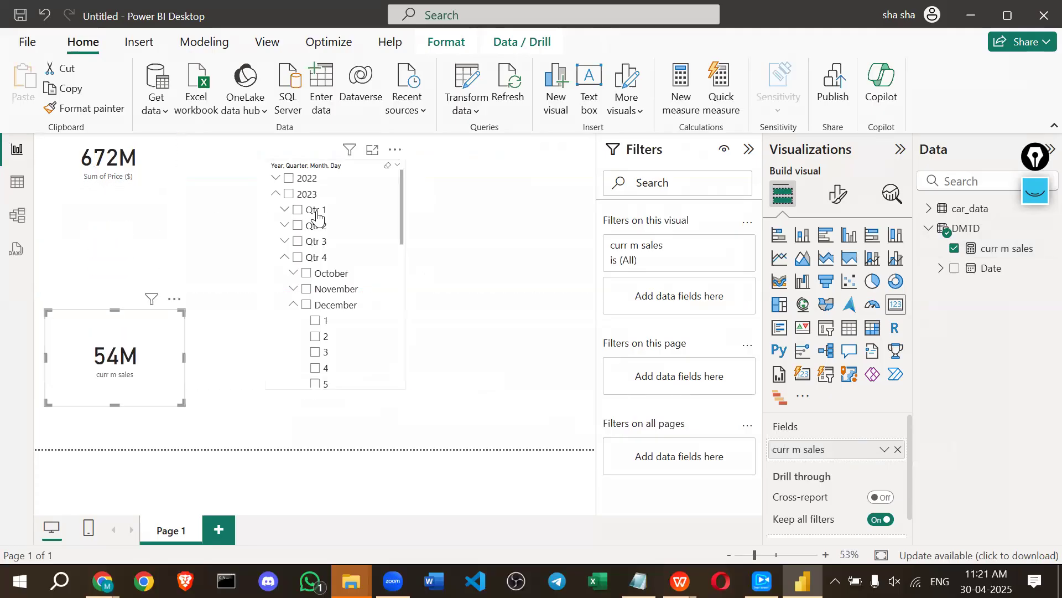
pyautogui.scroll(-5, 304, 332)
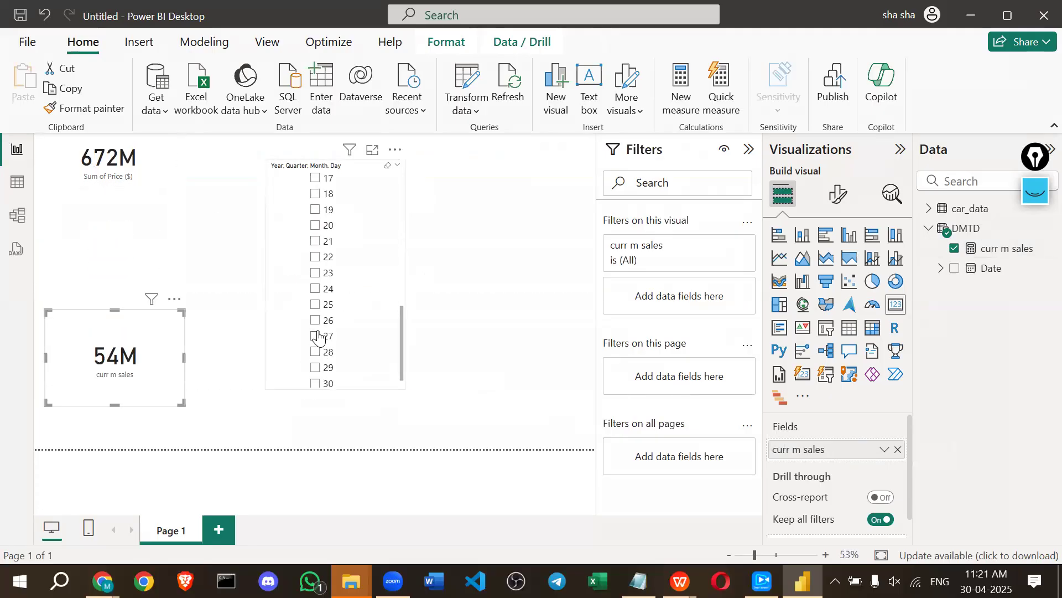
pyautogui.scroll(5, 309, 276)
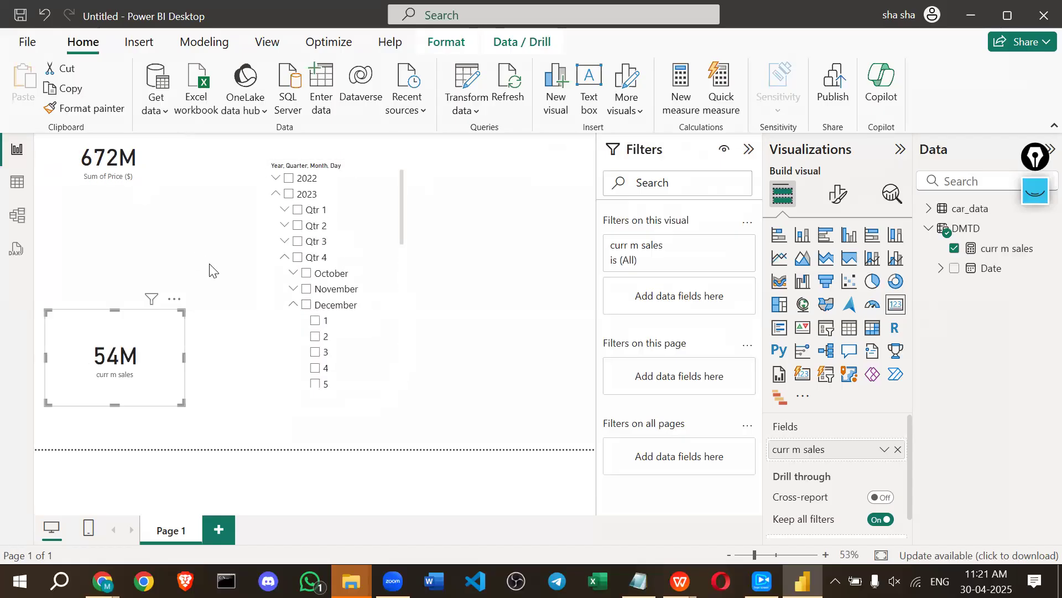
pyautogui.click(307, 305)
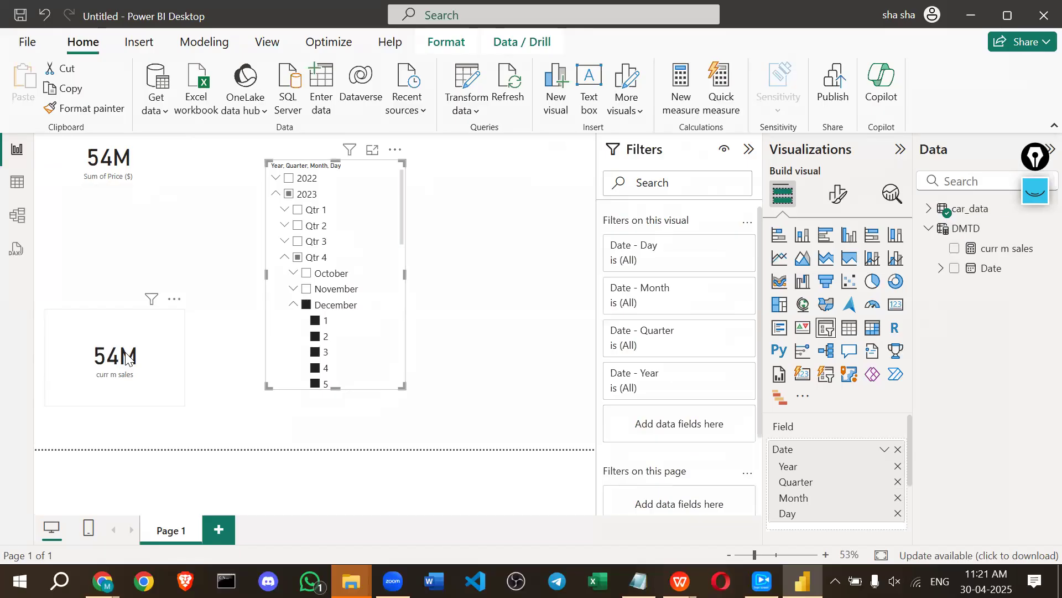
# Review the curr m sales measure definition, then deselect everything on the report.
pyautogui.click(1010, 248)
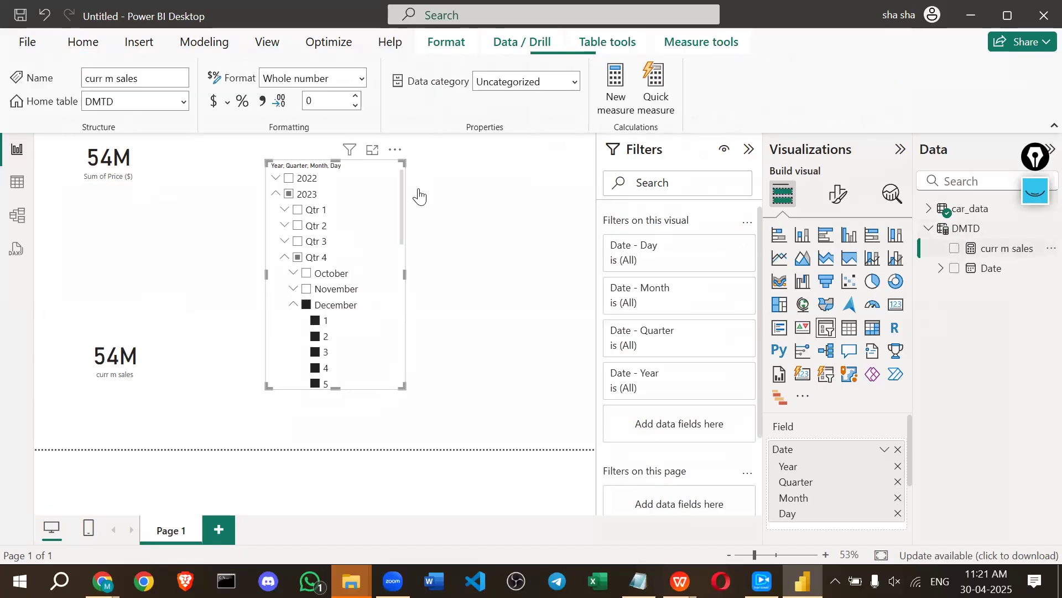
pyautogui.click(491, 203)
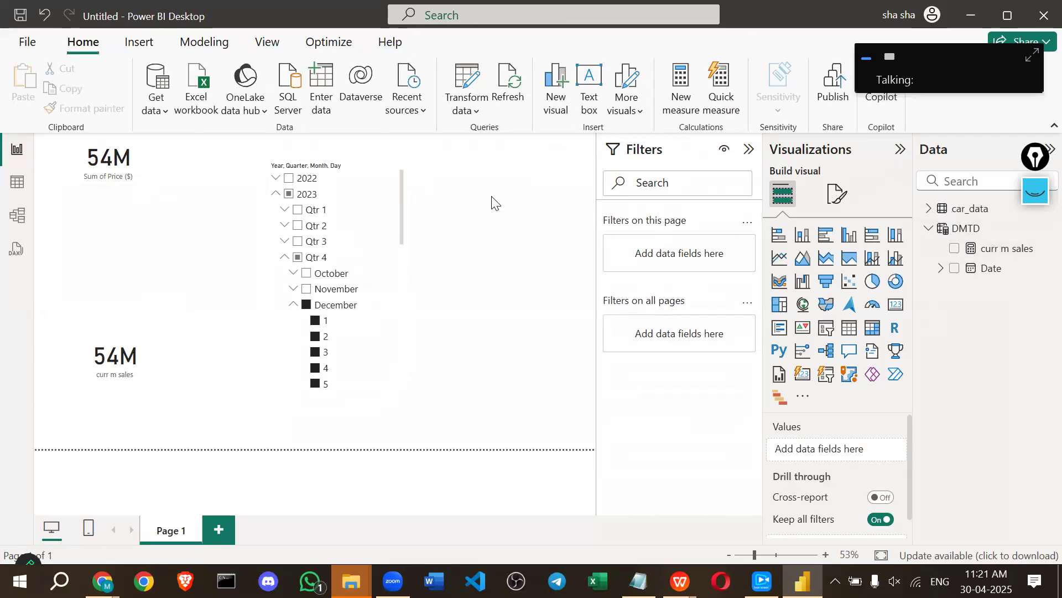
# Show the curr m sales DATESMTD formula in the formula bar while both cards read 54M.
pyautogui.press('super+plus')
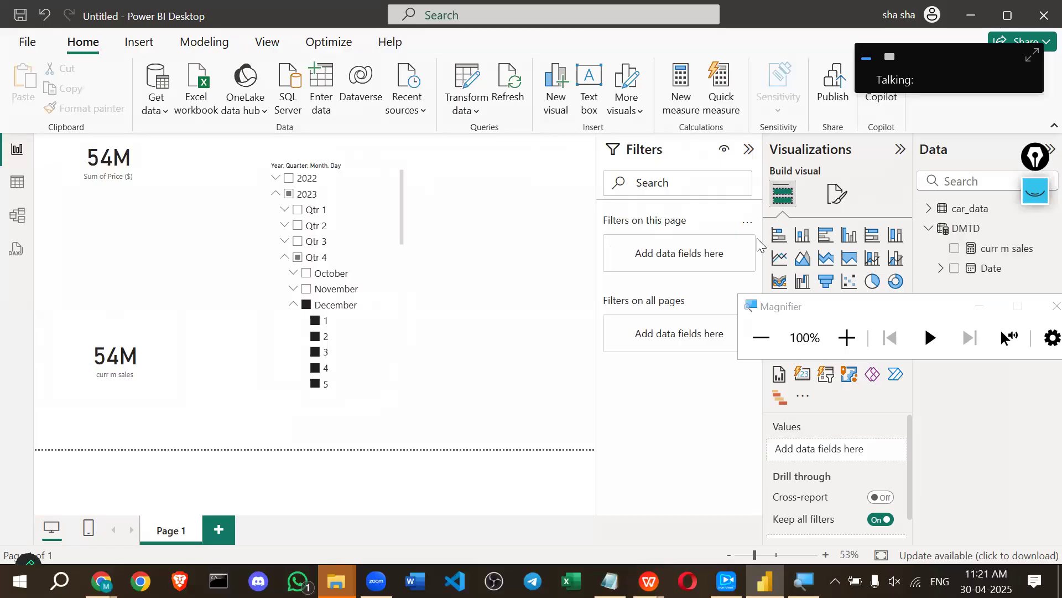
pyautogui.click(846, 338)
pyautogui.click(1016, 233)
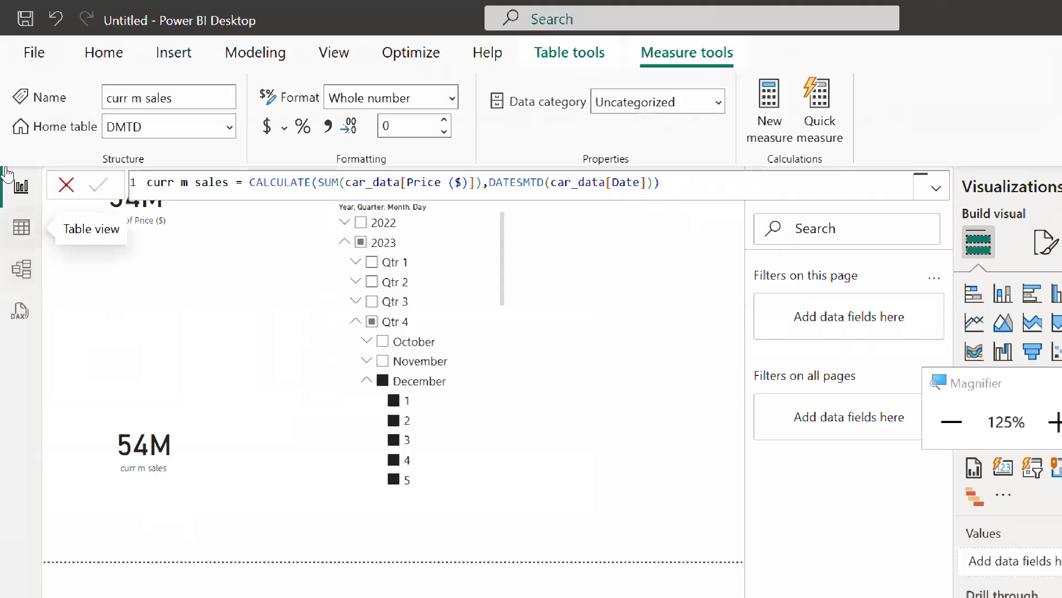
pyautogui.press('super+plus')
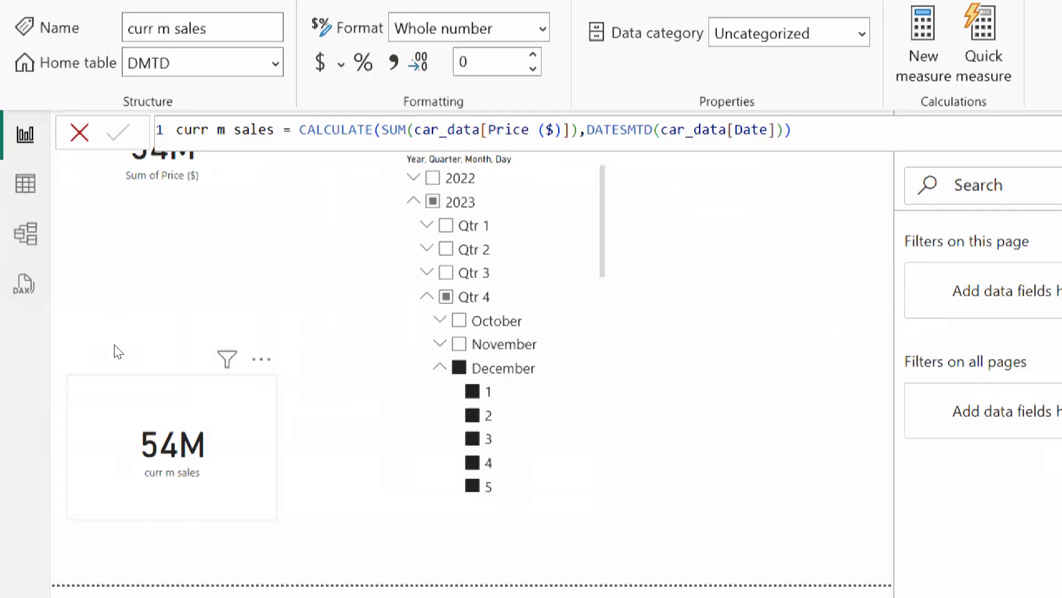
pyautogui.click(67, 175)
# Move the Sum of Price card lower and adjust the date slicer so cards show 300M and 45M.
pyautogui.moveTo(70, 231); pyautogui.dragTo(73, 319)
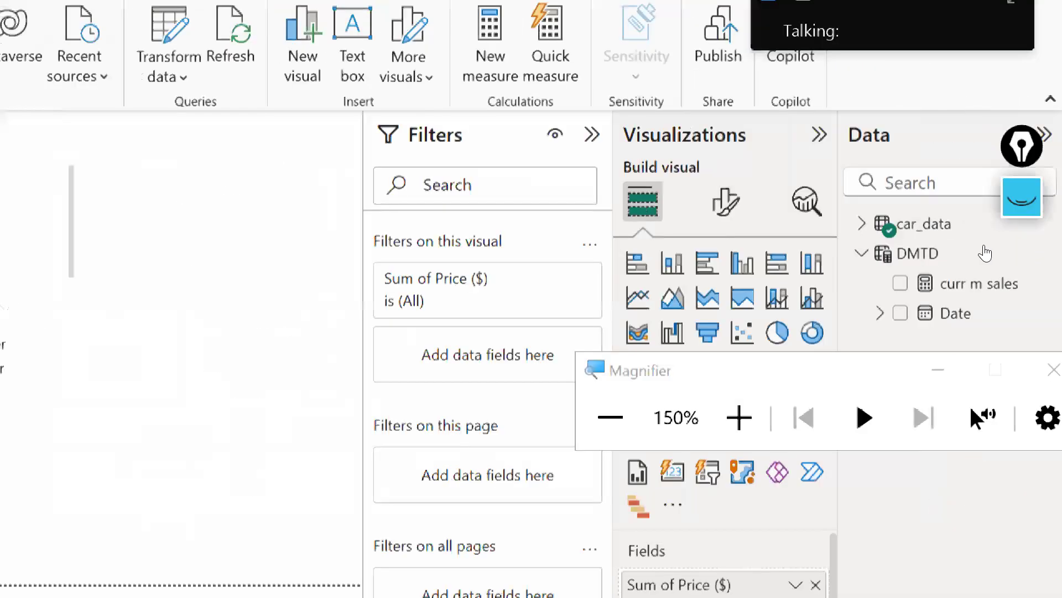
pyautogui.click(985, 278)
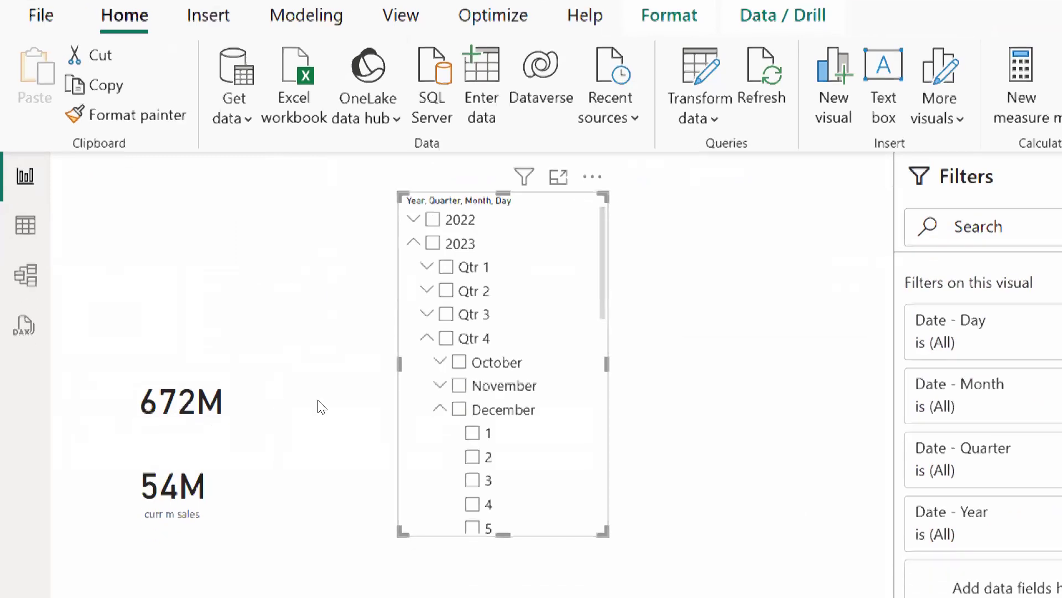
pyautogui.click(439, 407)
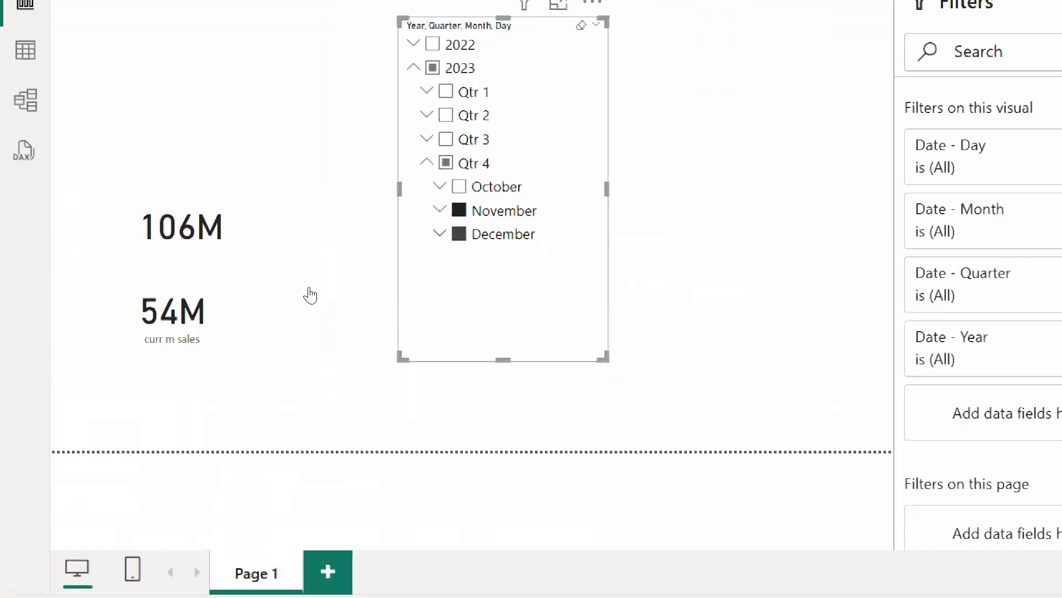
pyautogui.hotkey('ctrl', 'z')
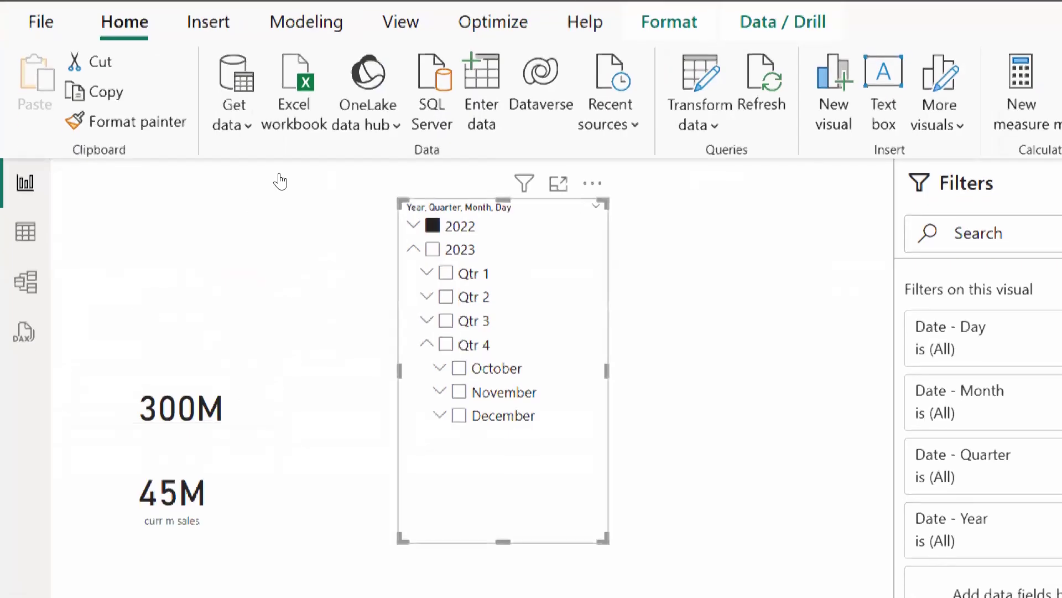
# Expand 2022 > Qtr 4 > December in the slicer, clear 2022, and tick only December.
pyautogui.click(413, 225)
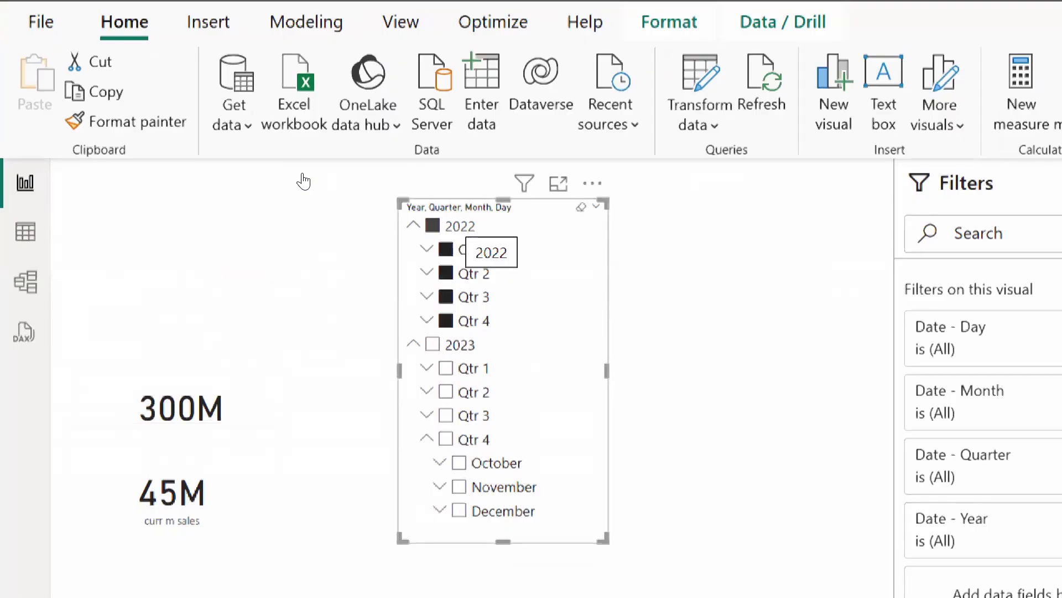
pyautogui.click(427, 319)
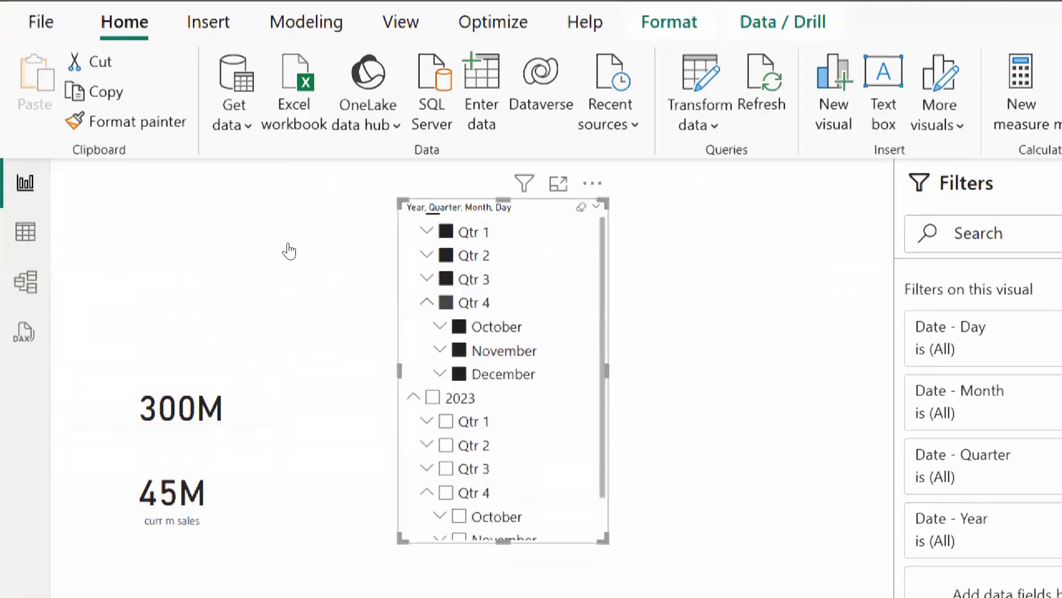
pyautogui.scroll(-1, 440, 338)
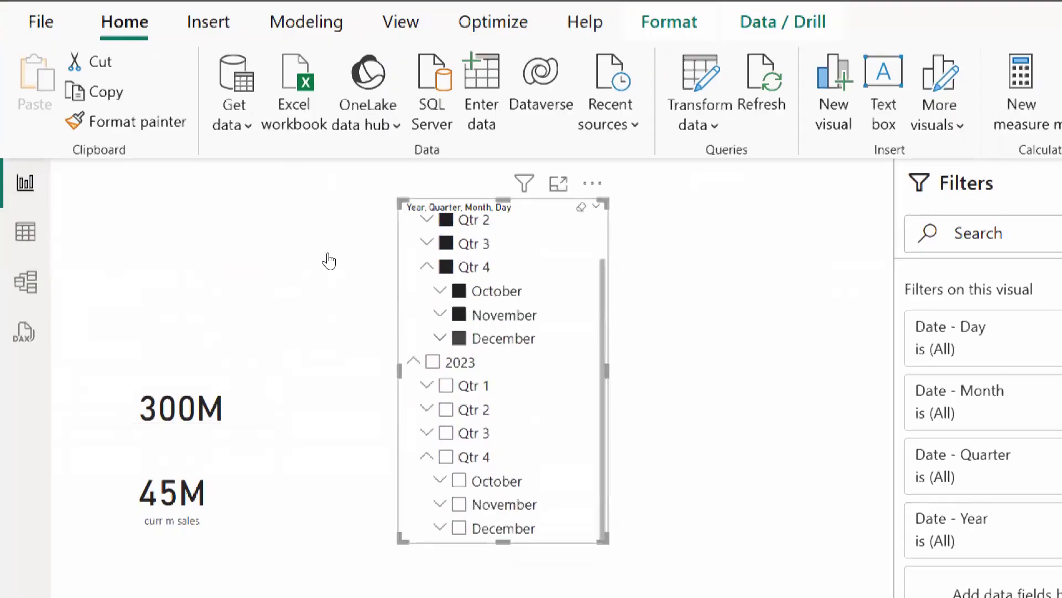
pyautogui.click(440, 338)
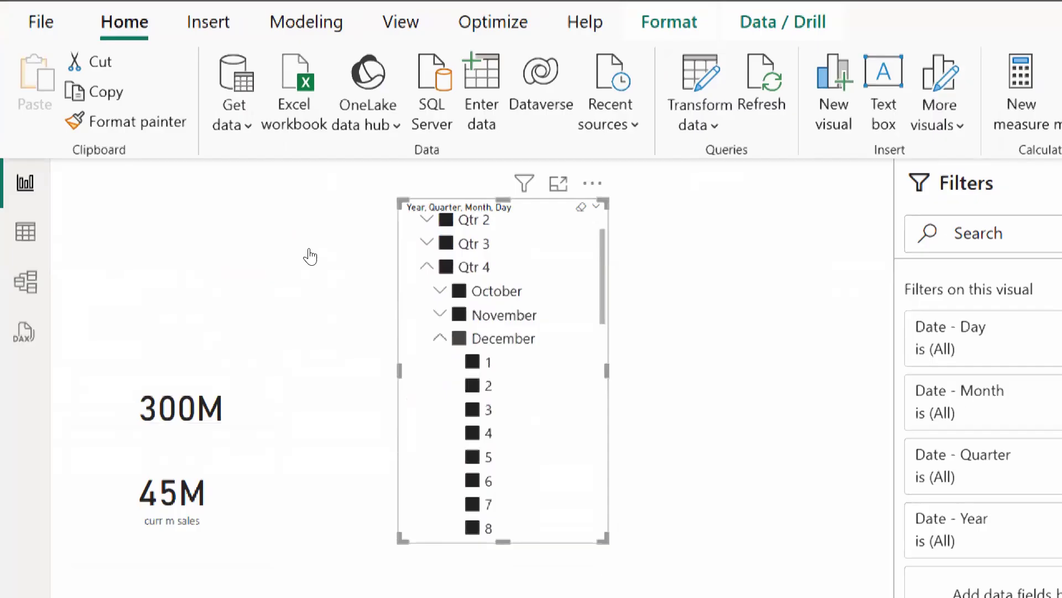
pyautogui.click(460, 338)
pyautogui.click(459, 338)
pyautogui.scroll(1, 459, 290)
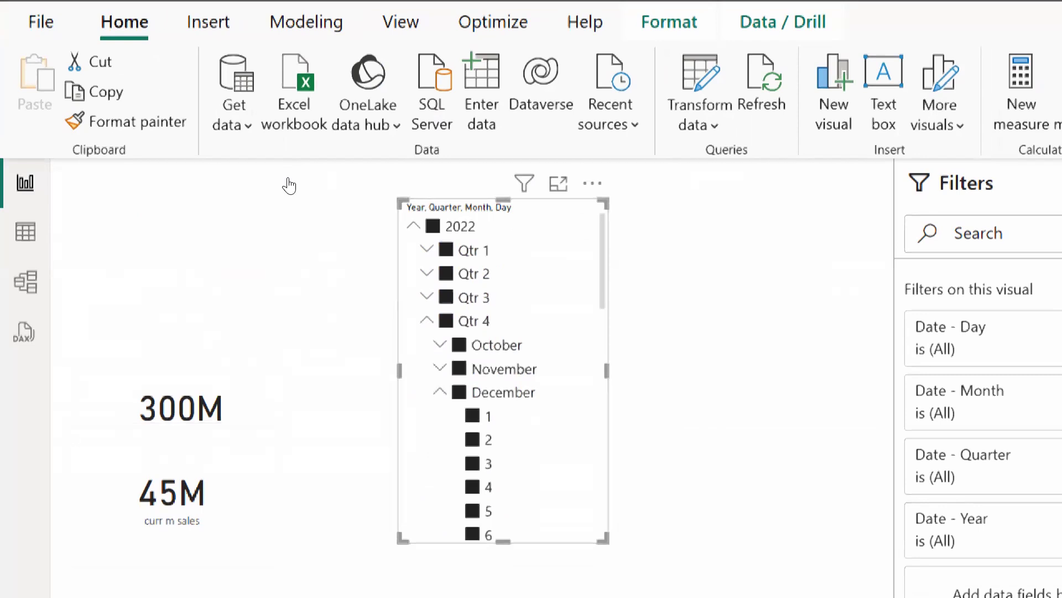
pyautogui.click(433, 226)
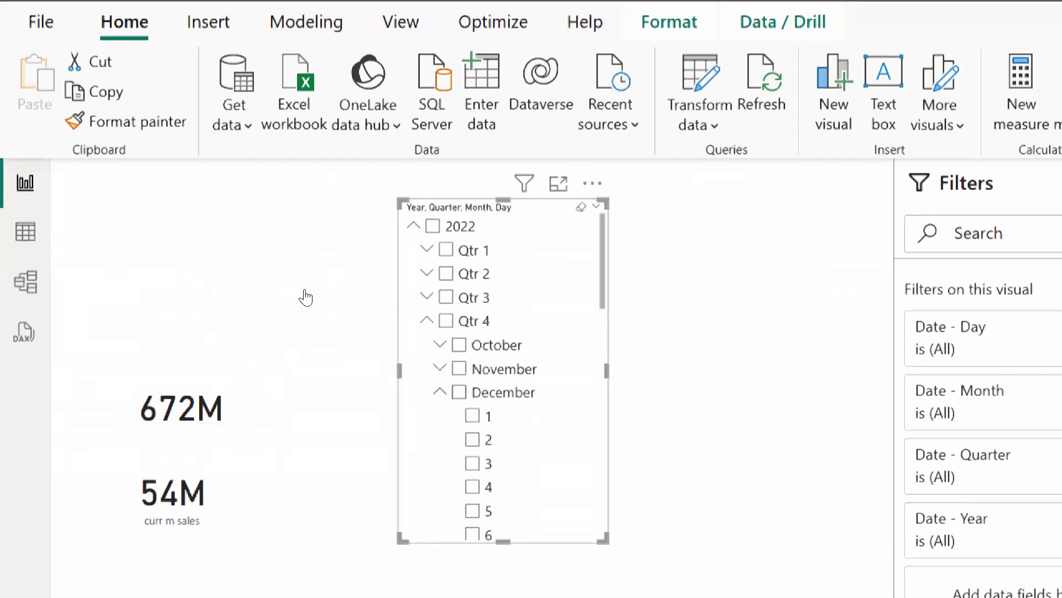
pyautogui.click(459, 391)
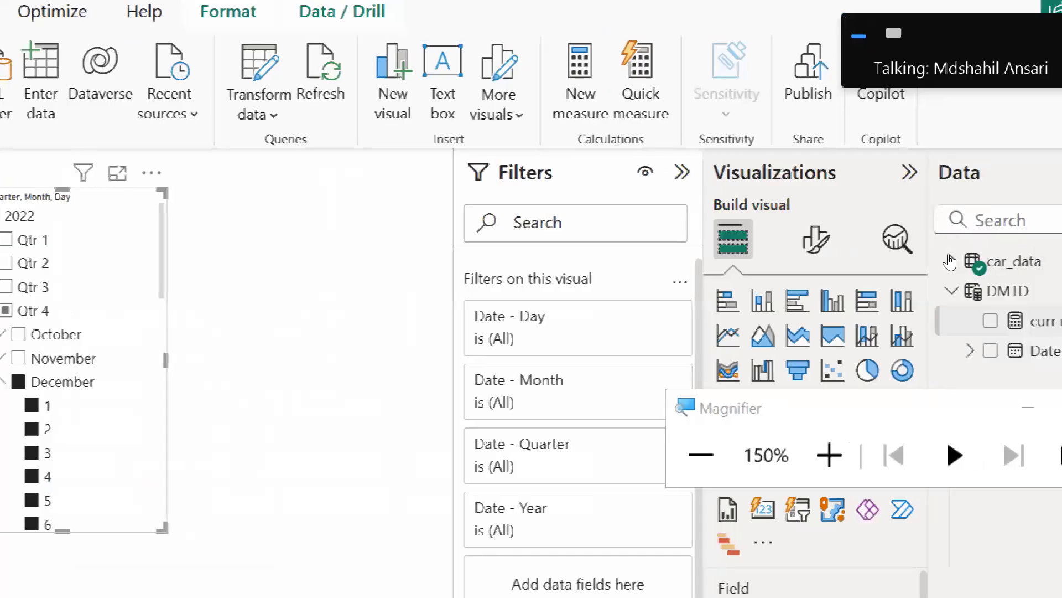
# View the curr m sales DATESMTD formula, then click 2022 in the date slicer.
pyautogui.click(949, 262)
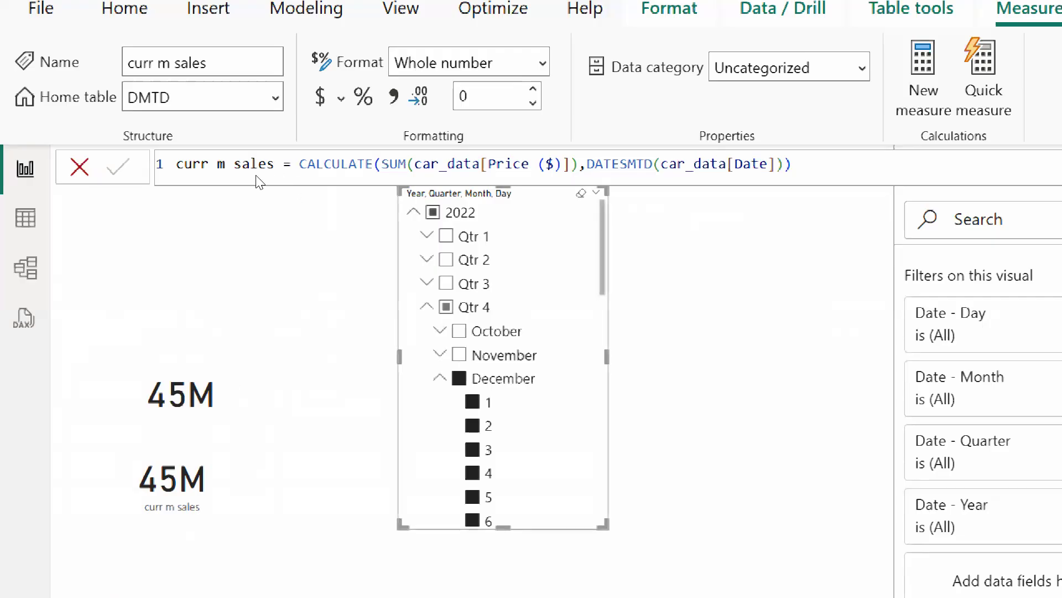
pyautogui.click(433, 213)
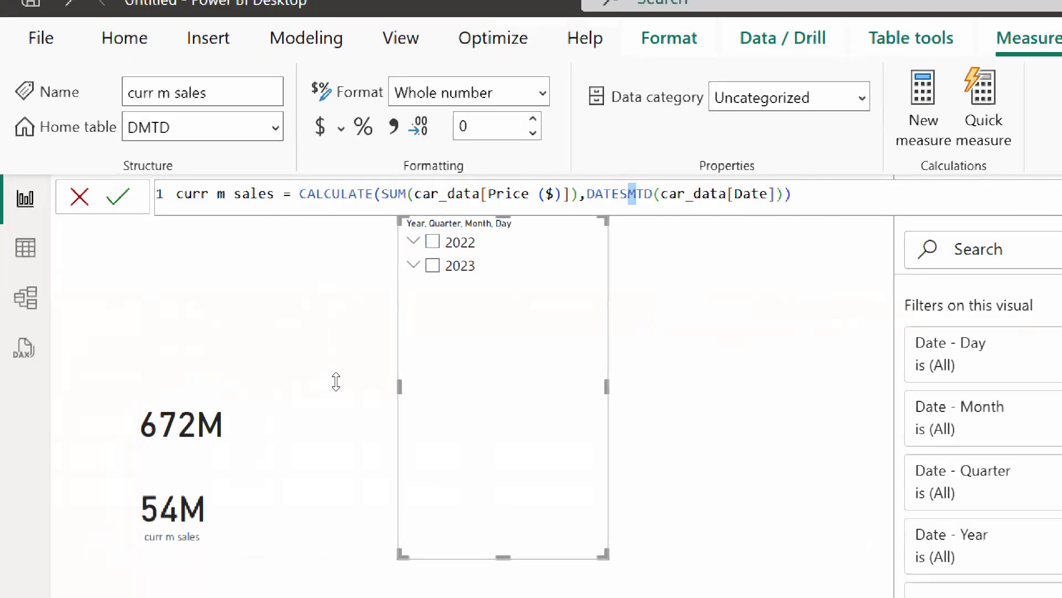
# Shorten the date slicer by raising its bottom edge, then tick 2022.
pyautogui.moveTo(503, 557)
pyautogui.mouseDown()
pyautogui.moveTo(512, 464)
pyautogui.moveTo(503, 287)
pyautogui.mouseUp()
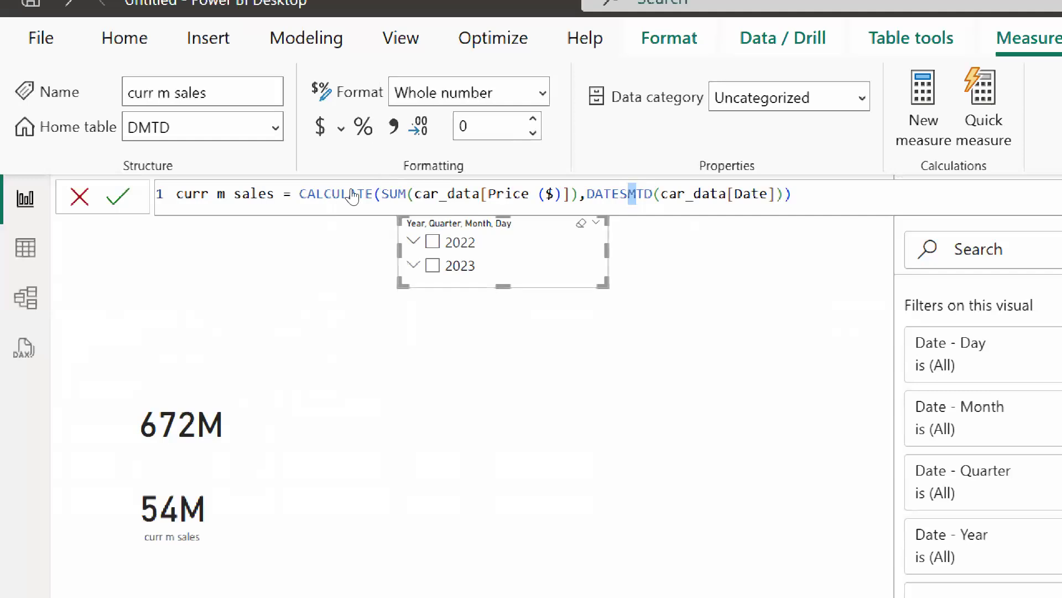
pyautogui.moveTo(335, 258); pyautogui.dragTo(335, 258)
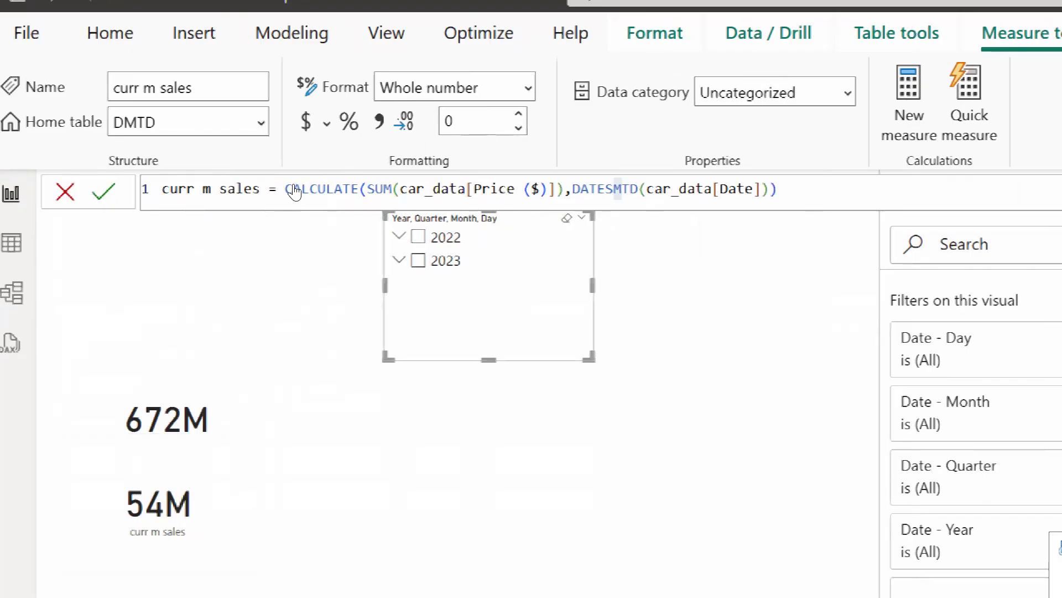
pyautogui.click(419, 237)
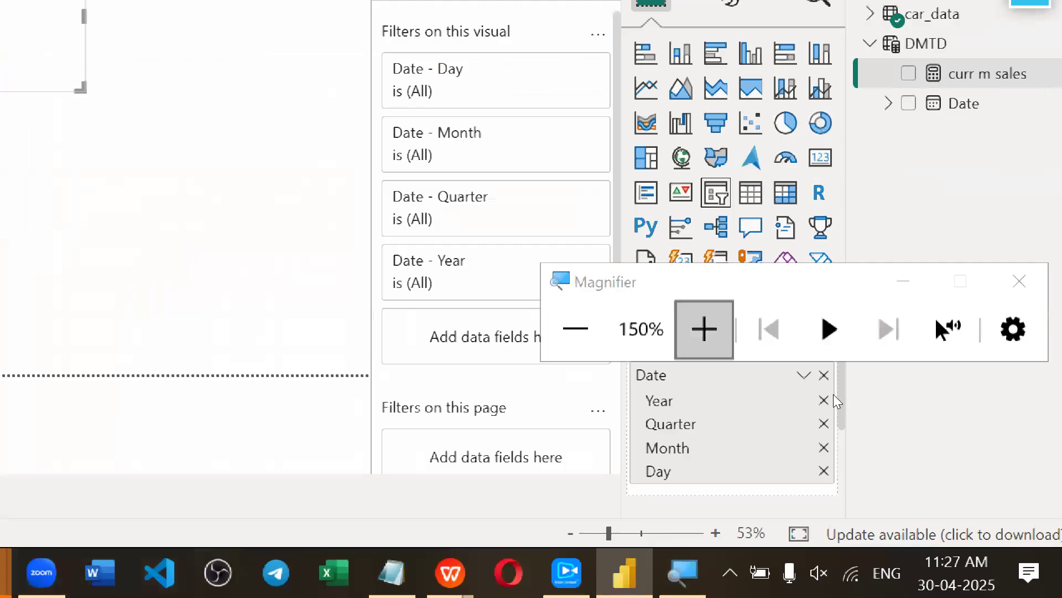
# Switch the slicer's Date field from plain dates back to the Year-Quarter-Month-Day hierarchy.
pyautogui.press('super+minus')
pyautogui.moveTo(851, 378); pyautogui.dragTo(907, 272)
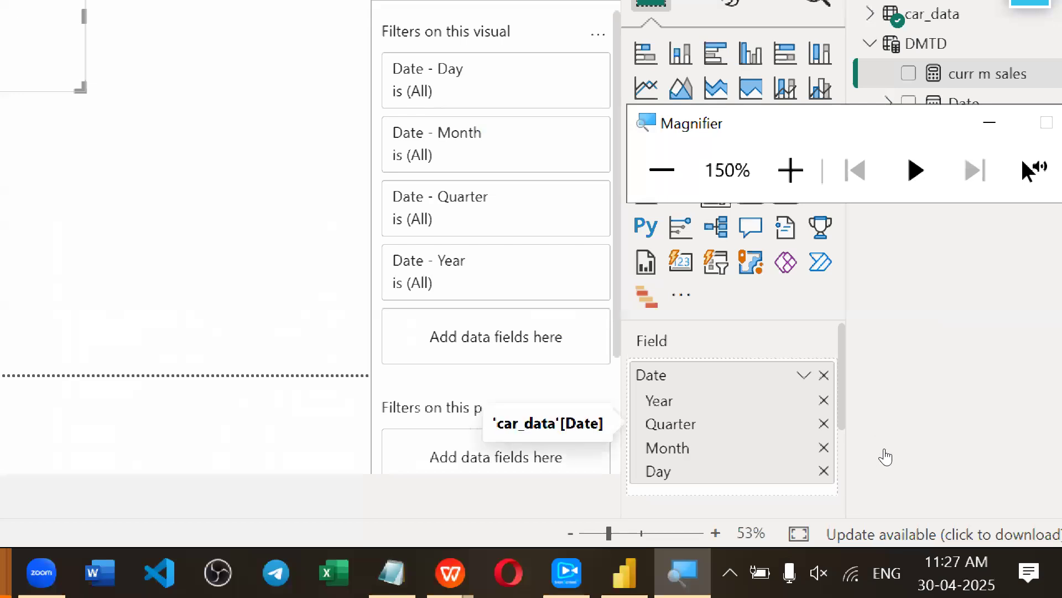
pyautogui.click(885, 450)
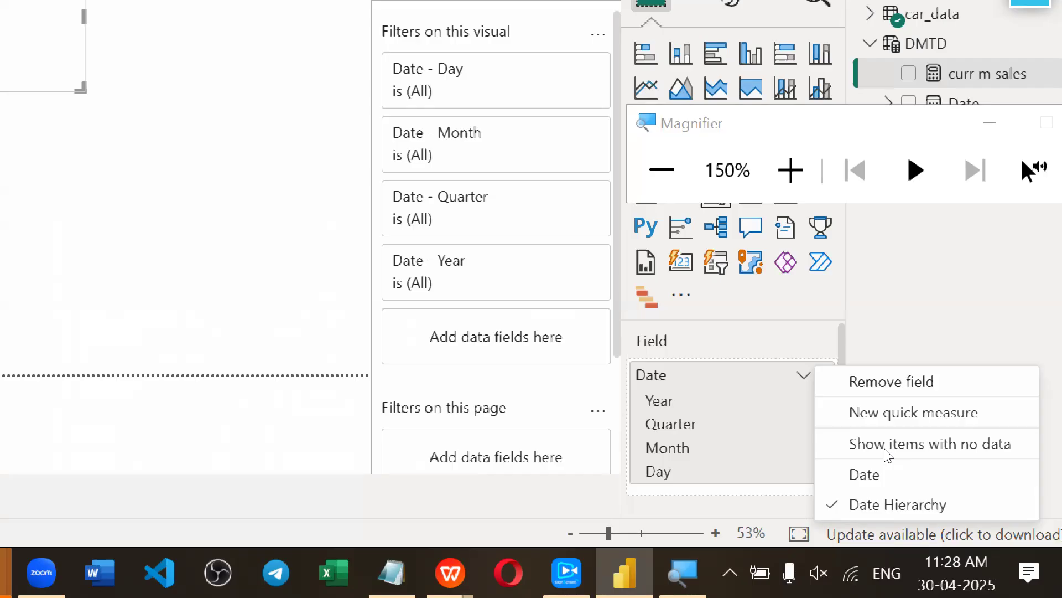
pyautogui.click(865, 474)
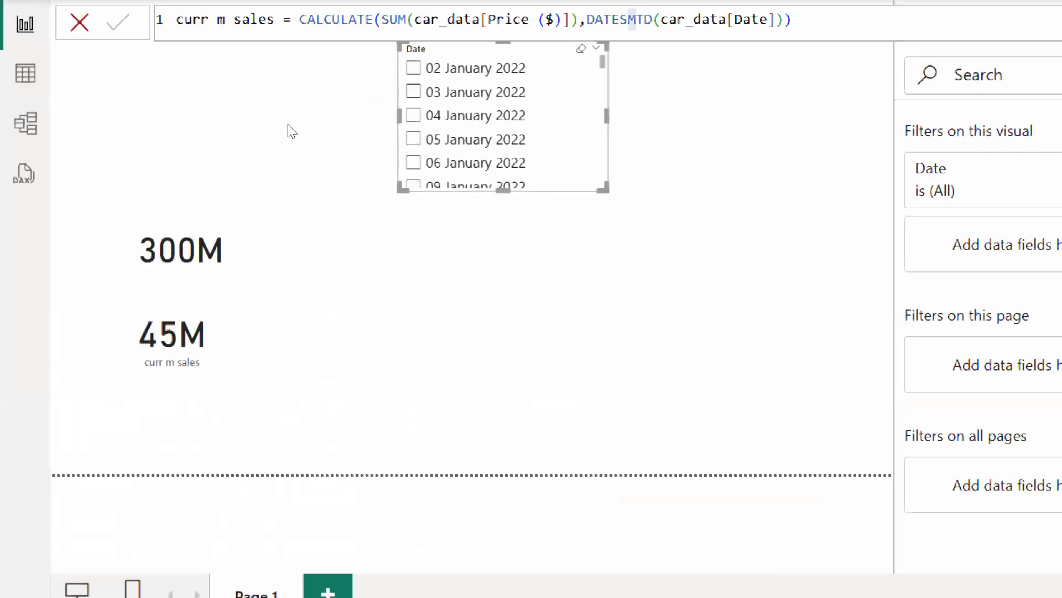
pyautogui.scroll(-7, 313, 227)
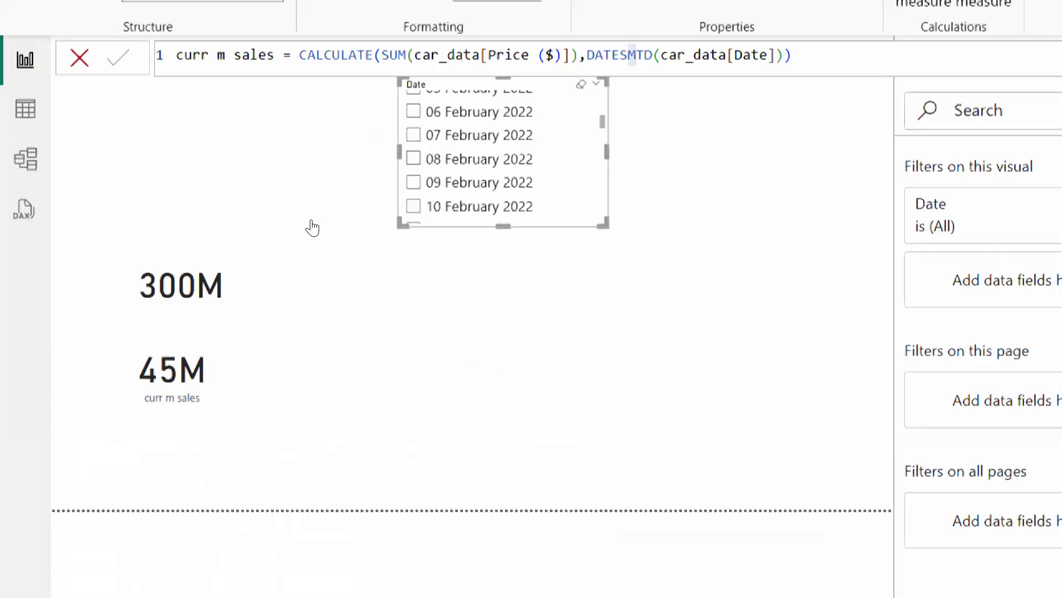
pyautogui.scroll(7, 313, 227)
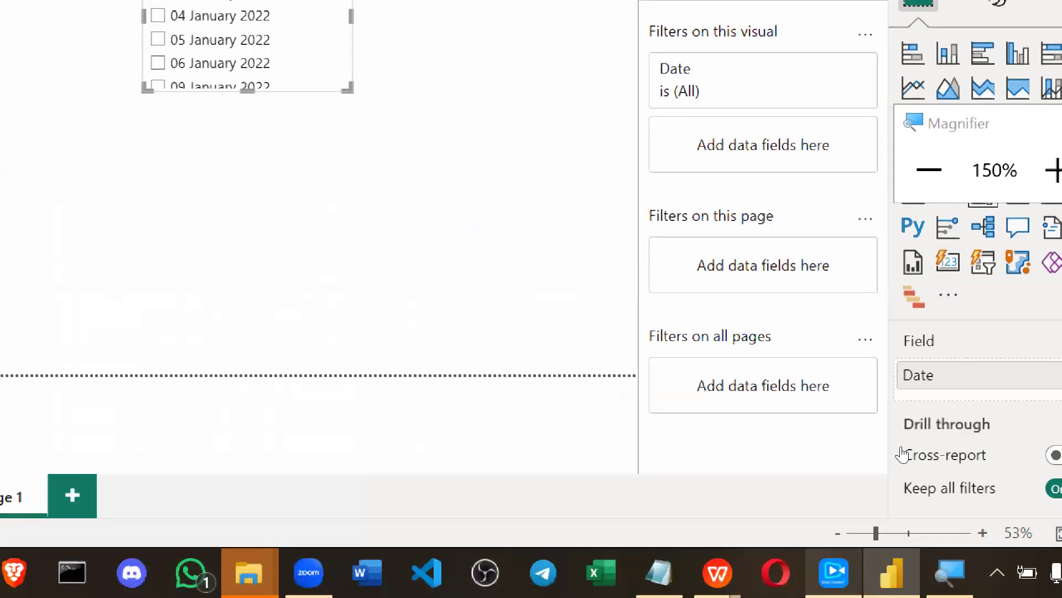
pyautogui.click(1005, 376)
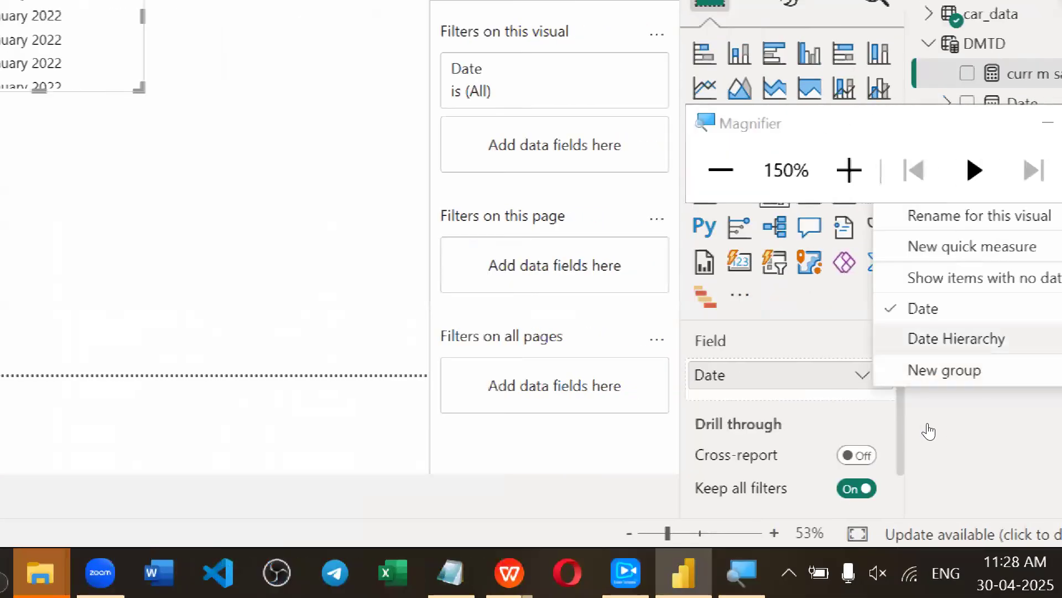
pyautogui.click(930, 339)
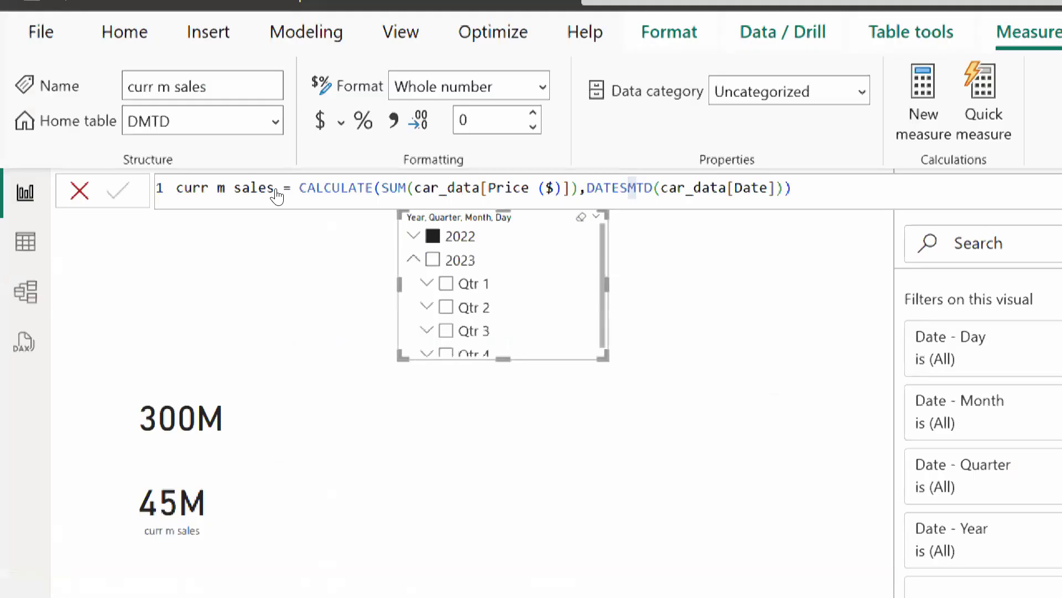
# Collapse 2023 in the slicer, inspect the curr m sales formula, then deselect the slicer.
pyautogui.click(413, 259)
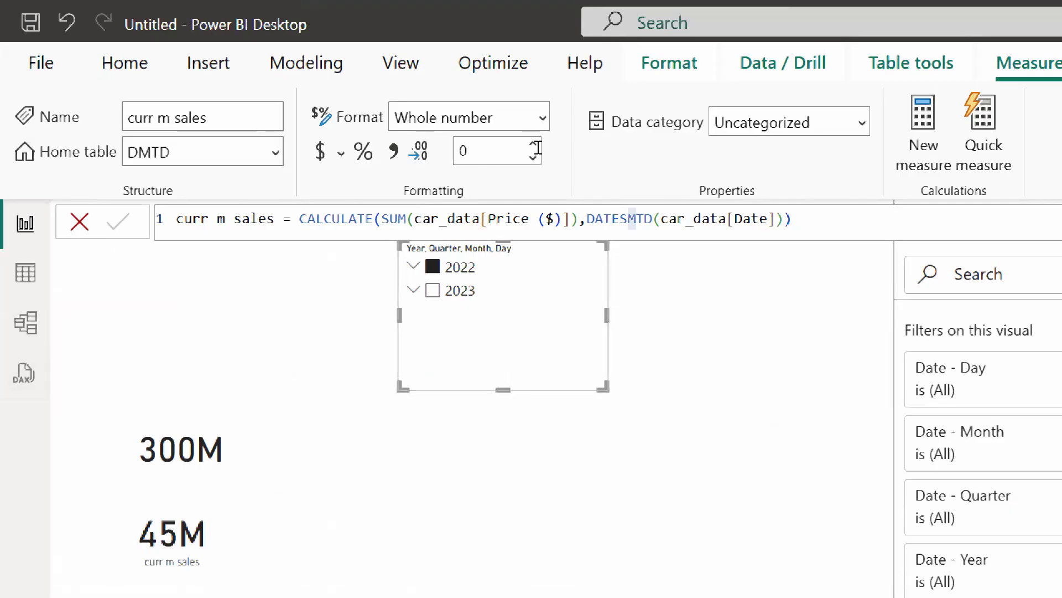
pyautogui.click(783, 221)
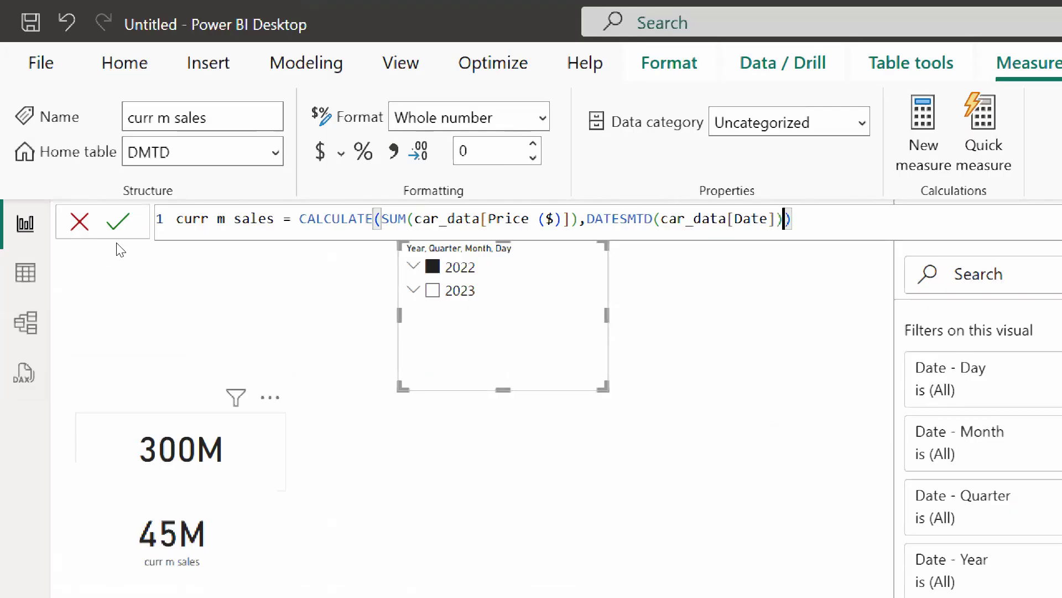
pyautogui.click(742, 274)
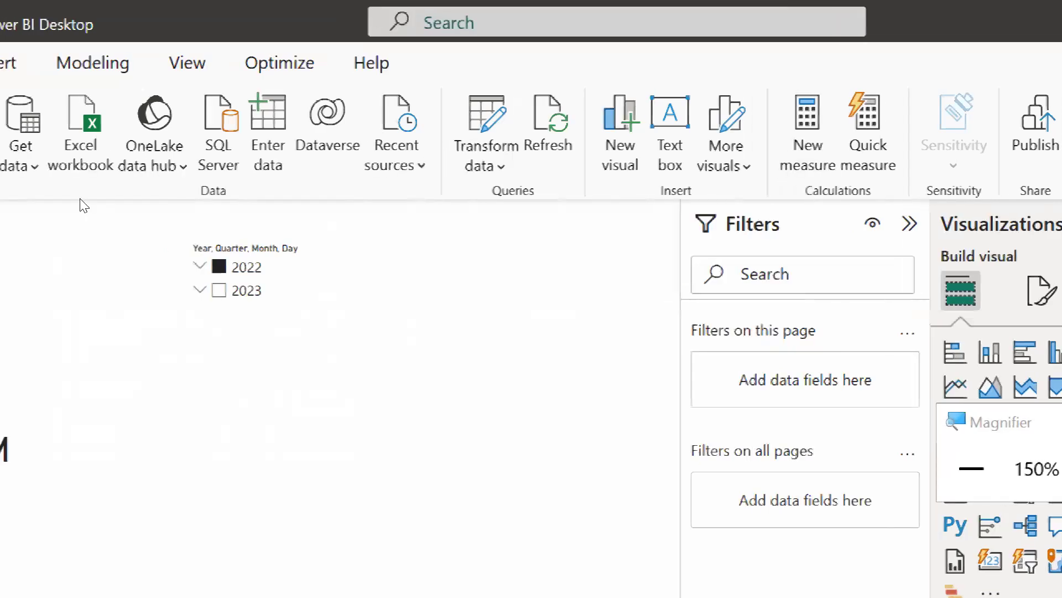
# Create the measure total sales = CALCULATE(SUM(car_data[Price ($)]), ALL()) in DMTD.
pyautogui.press('super+minus')
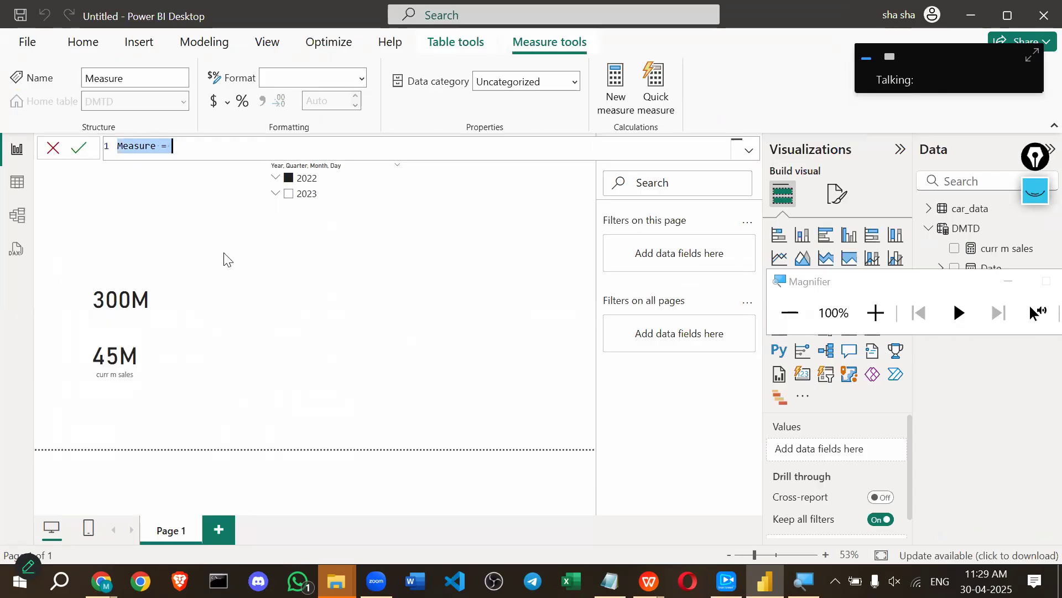
pyautogui.press('BackSpace')
pyautogui.write('tot')
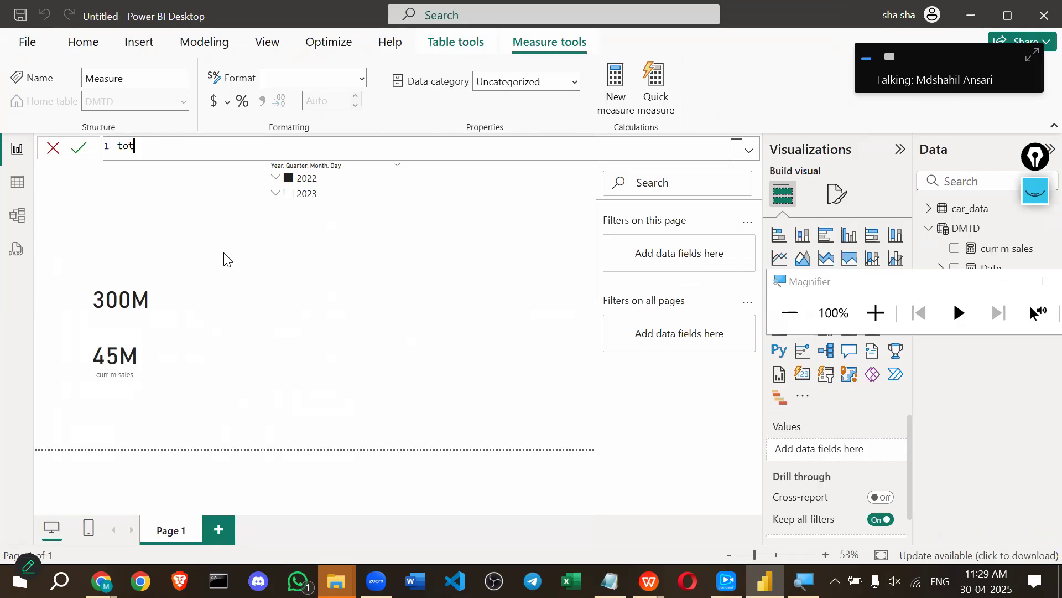
pyautogui.write('al sales = ')
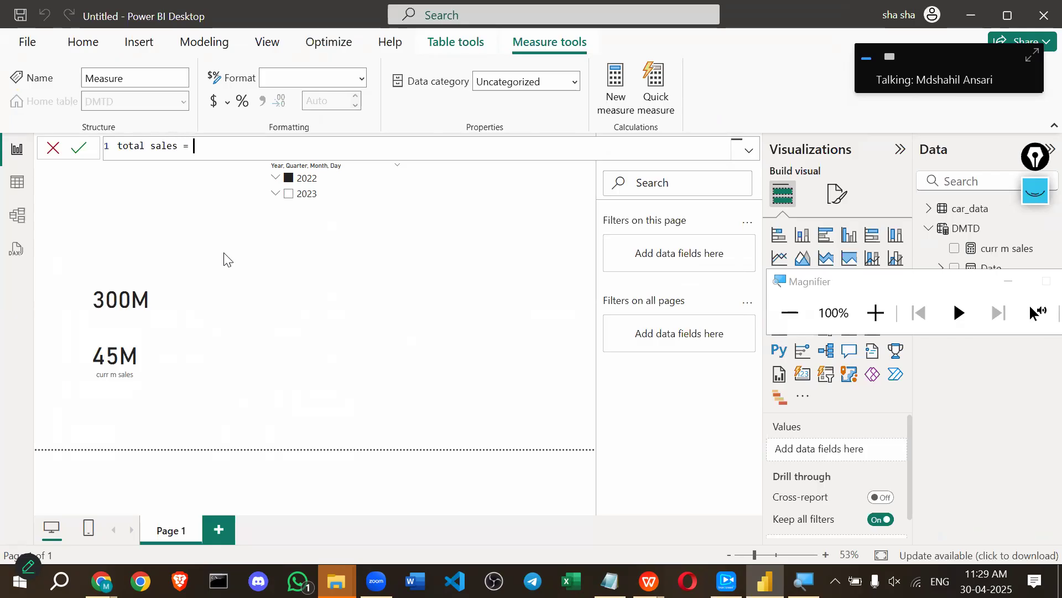
pyautogui.write('cal')
pyautogui.press('Tab')
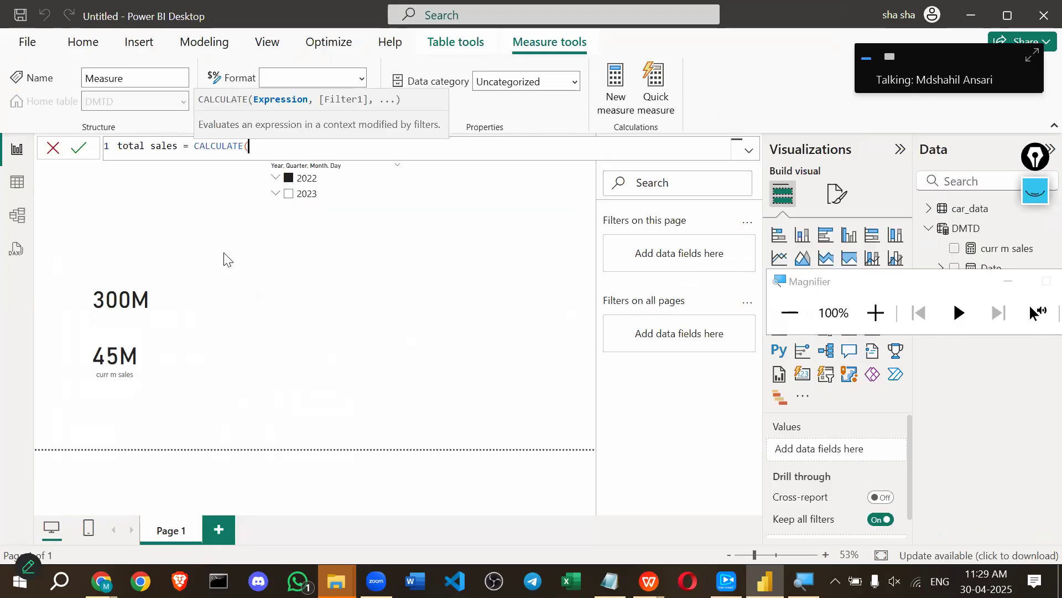
pyautogui.write('sum')
pyautogui.press('Tab')
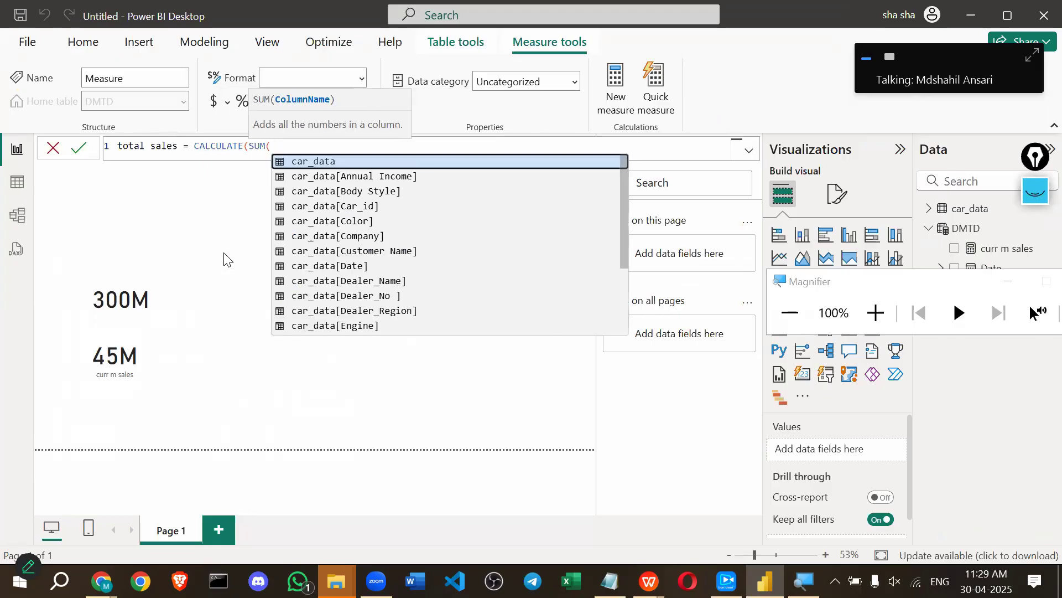
pyautogui.write('pri')
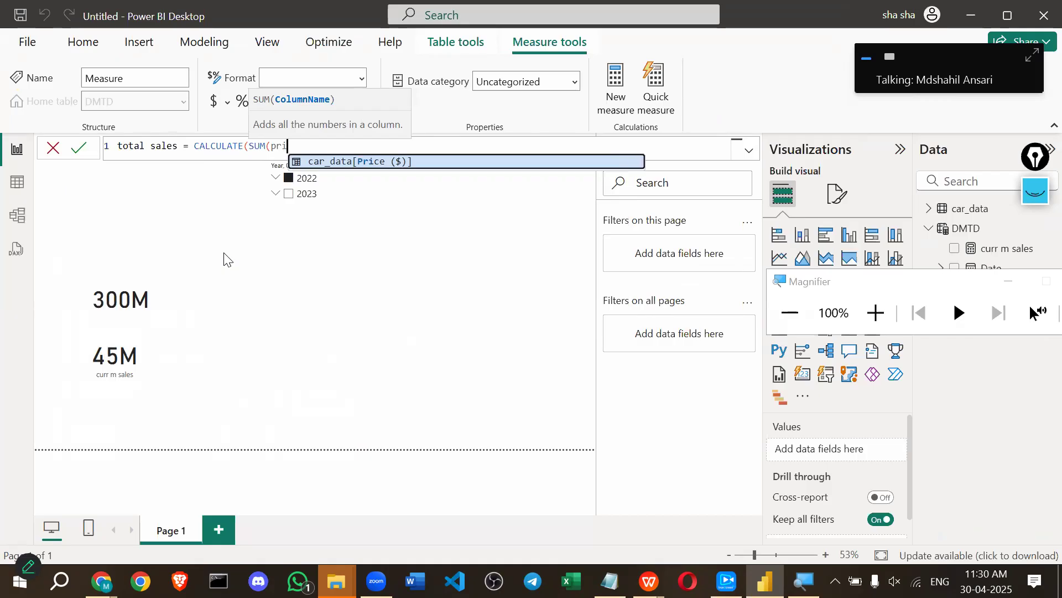
pyautogui.press('Tab')
pyautogui.write('), ')
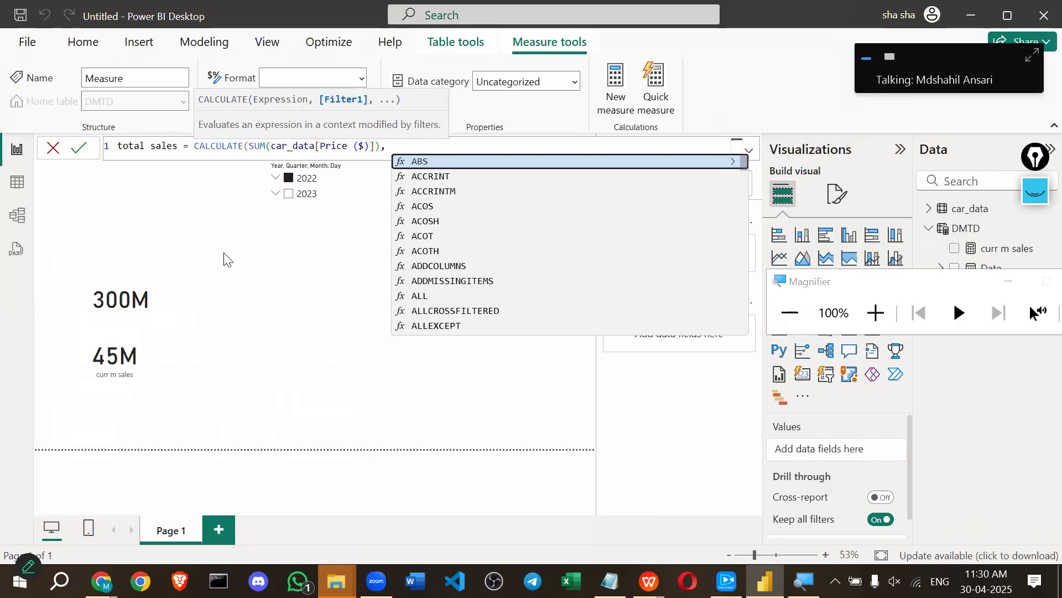
pyautogui.write('all')
pyautogui.press('Tab')
pyautogui.write(')')
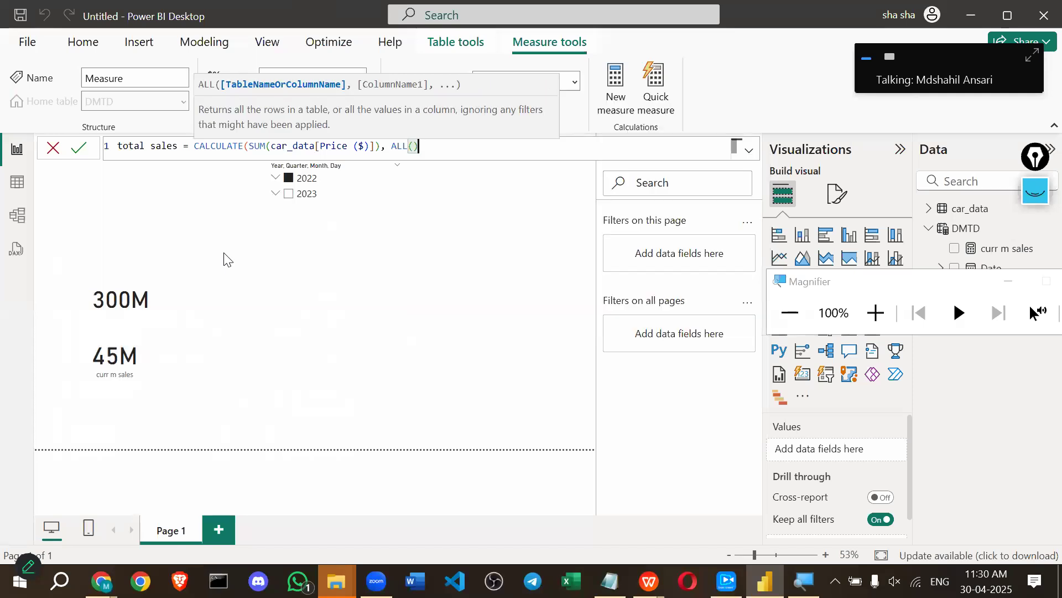
pyautogui.write(')')
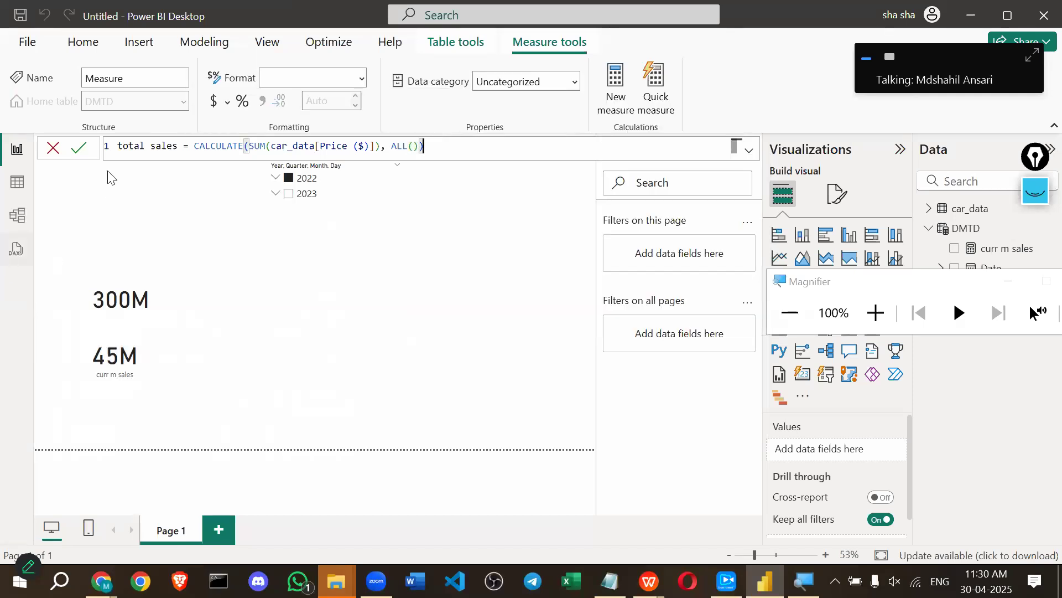
pyautogui.click(86, 155)
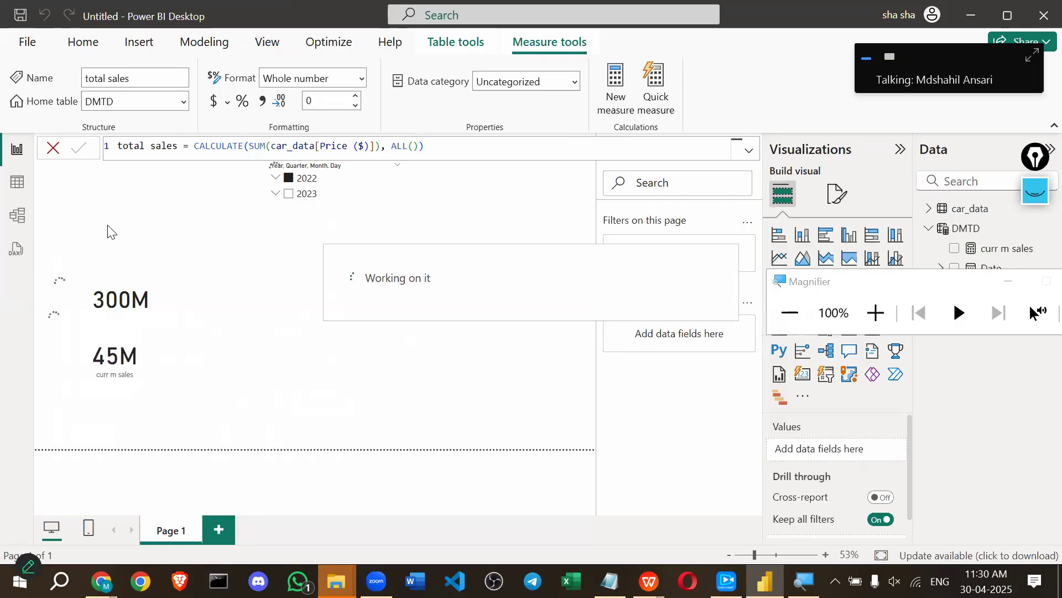
pyautogui.moveTo(833, 281); pyautogui.dragTo(772, 421)
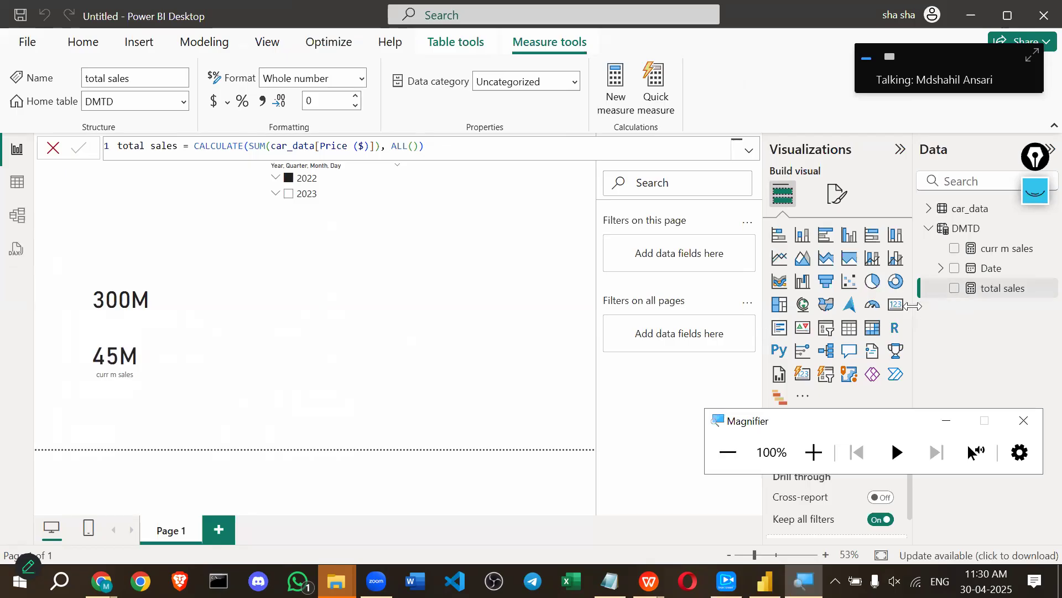
# Add a card showing total sales, then toggle 2022 in the slicer to confirm it stays 672M.
pyautogui.click(899, 313)
pyautogui.click(900, 313)
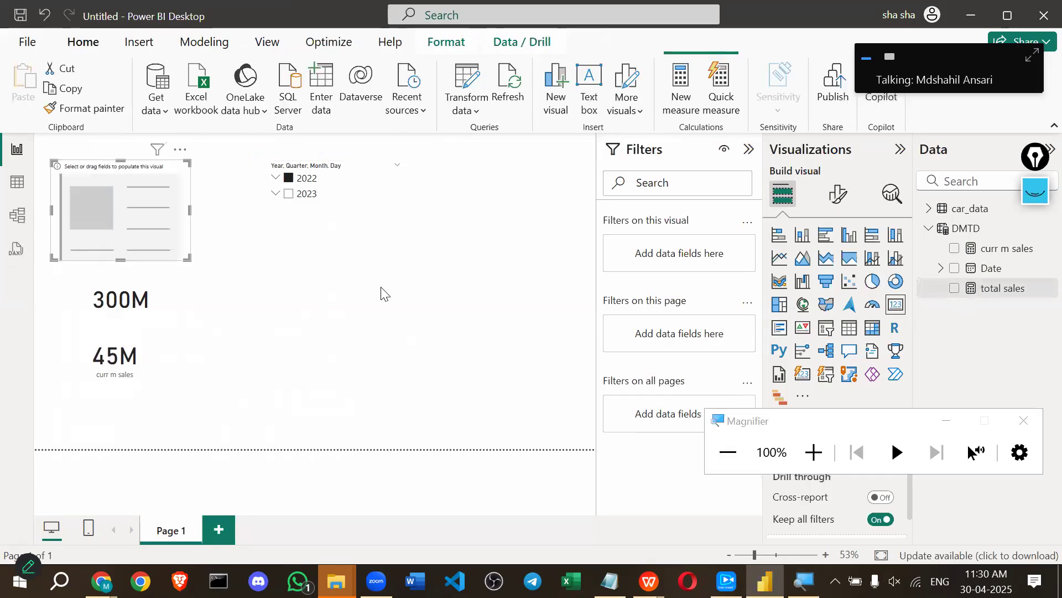
pyautogui.moveTo(990, 299); pyautogui.dragTo(826, 306)
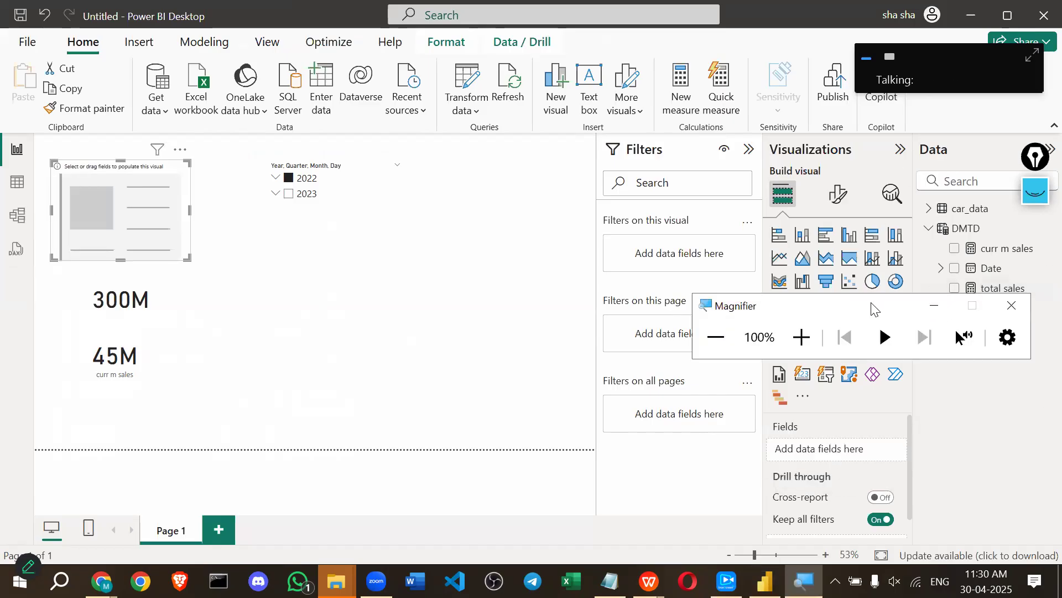
pyautogui.moveTo(872, 308); pyautogui.dragTo(831, 82)
pyautogui.moveTo(988, 289); pyautogui.dragTo(843, 449)
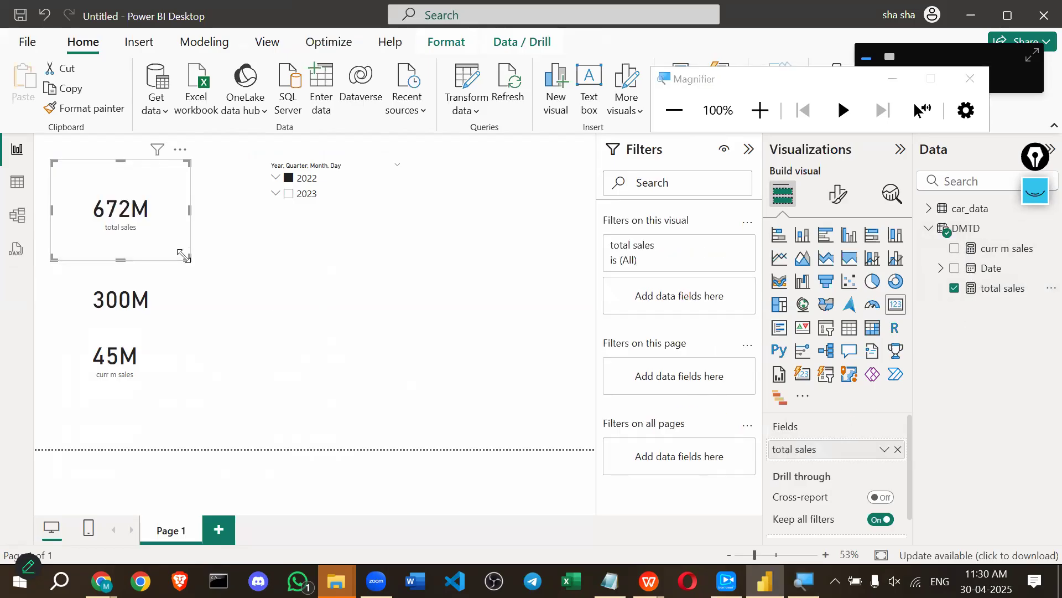
pyautogui.click(286, 179)
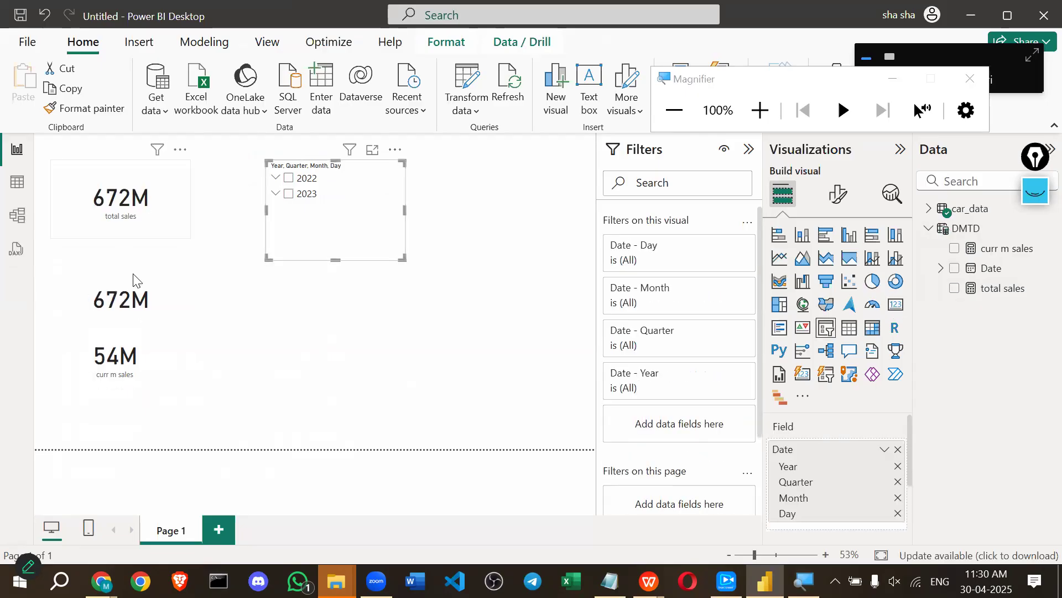
pyautogui.click(288, 179)
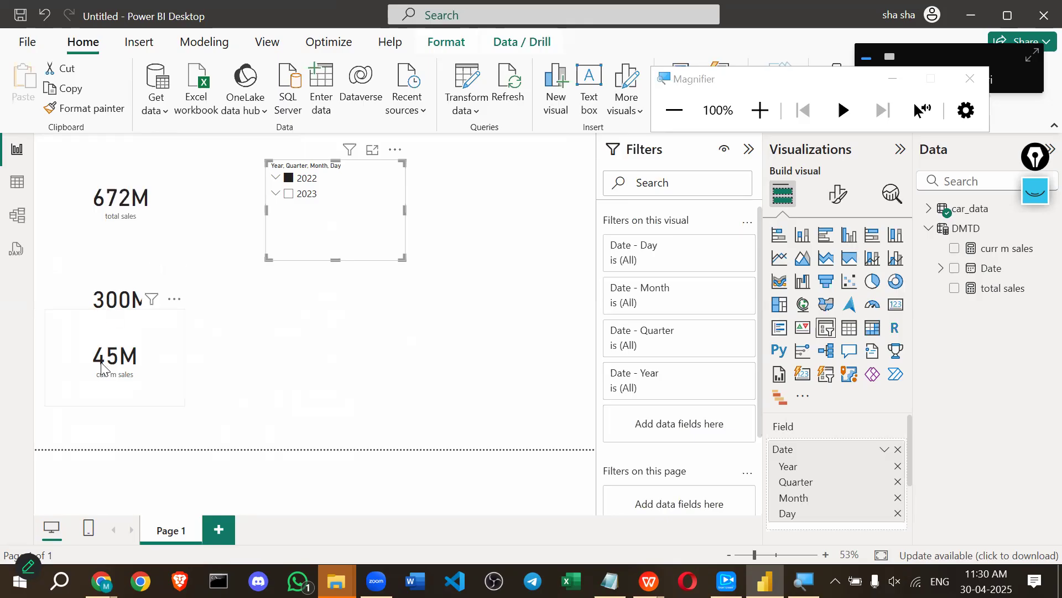
# Resize the curr m sales card and shorten the date slicer, expanding 2023 in it.
pyautogui.click(133, 365)
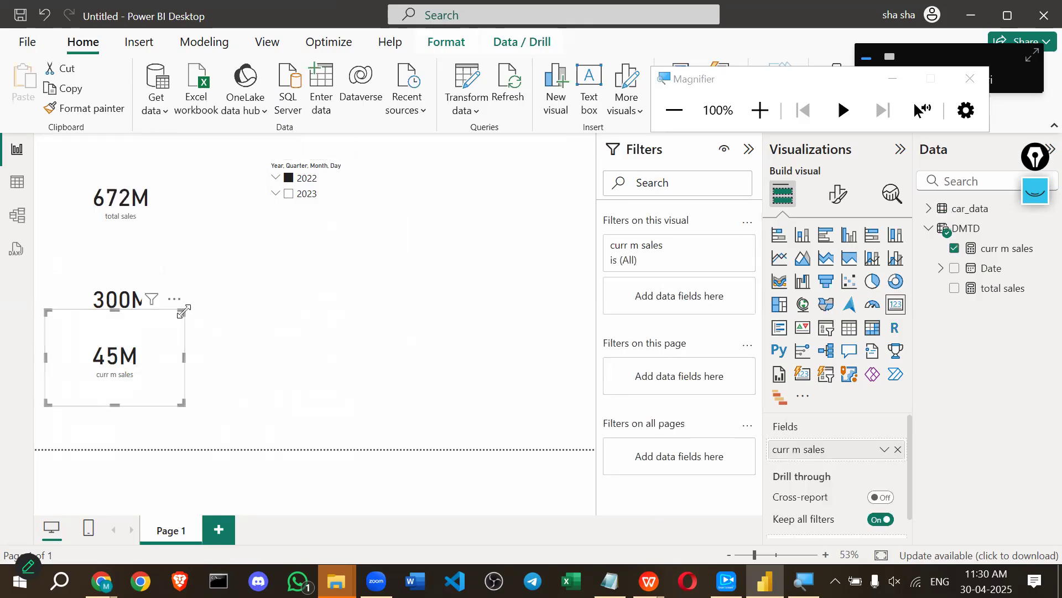
pyautogui.moveTo(182, 311); pyautogui.dragTo(191, 331)
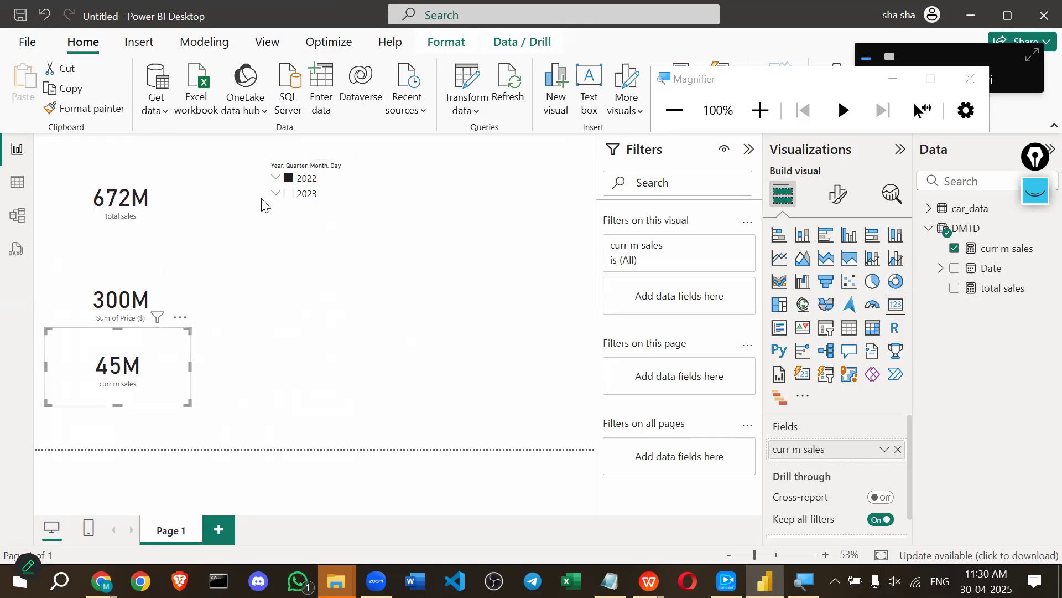
pyautogui.click(275, 194)
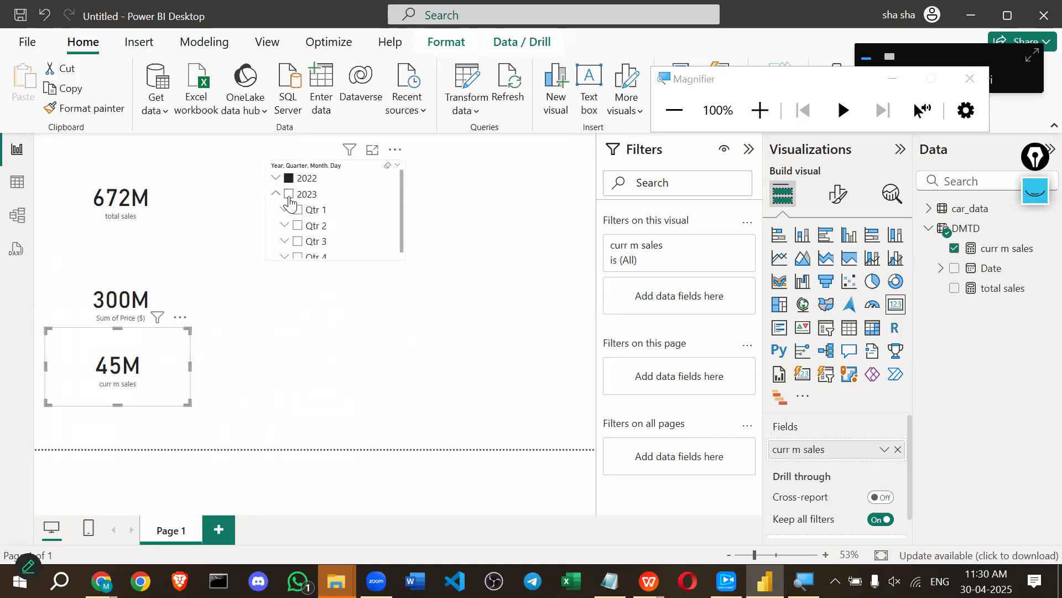
pyautogui.click(289, 195)
pyautogui.click(289, 194)
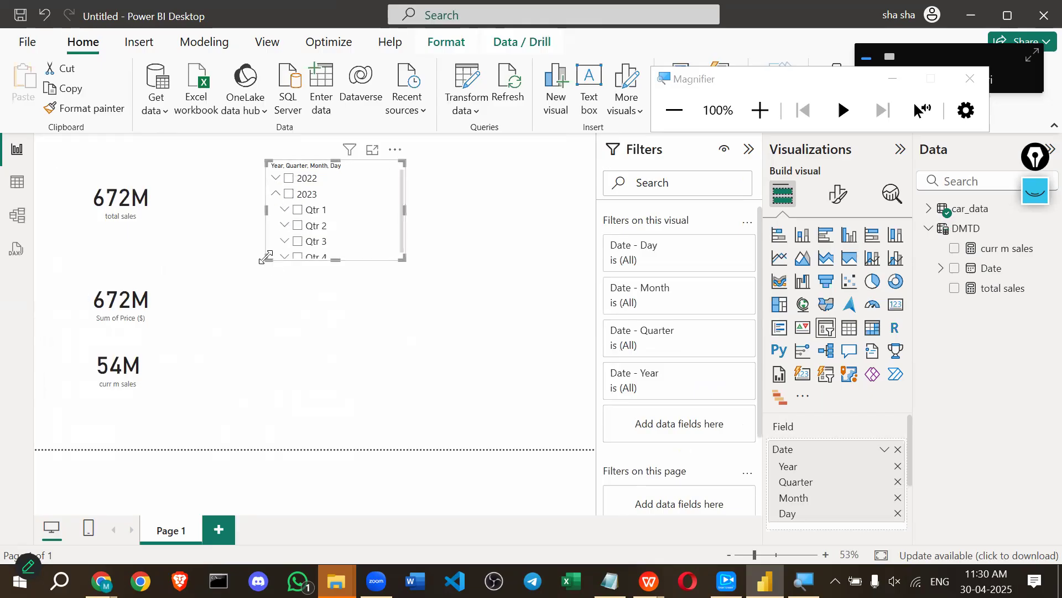
pyautogui.moveTo(268, 258); pyautogui.dragTo(271, 216)
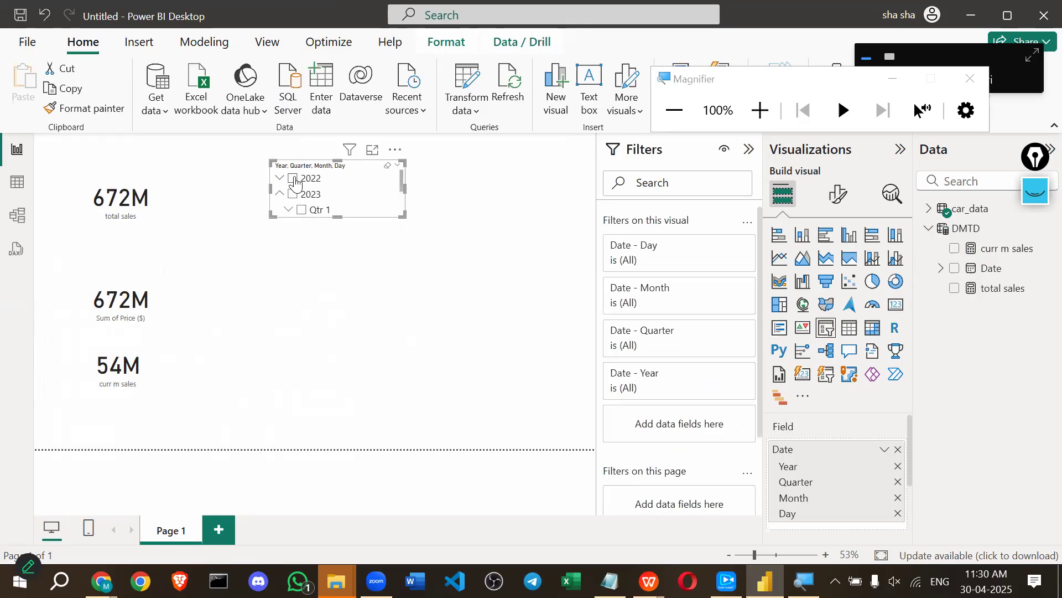
# Switch the slicer filter between 2022 and 2023 to compare the card values.
pyautogui.click(294, 178)
pyautogui.click(295, 195)
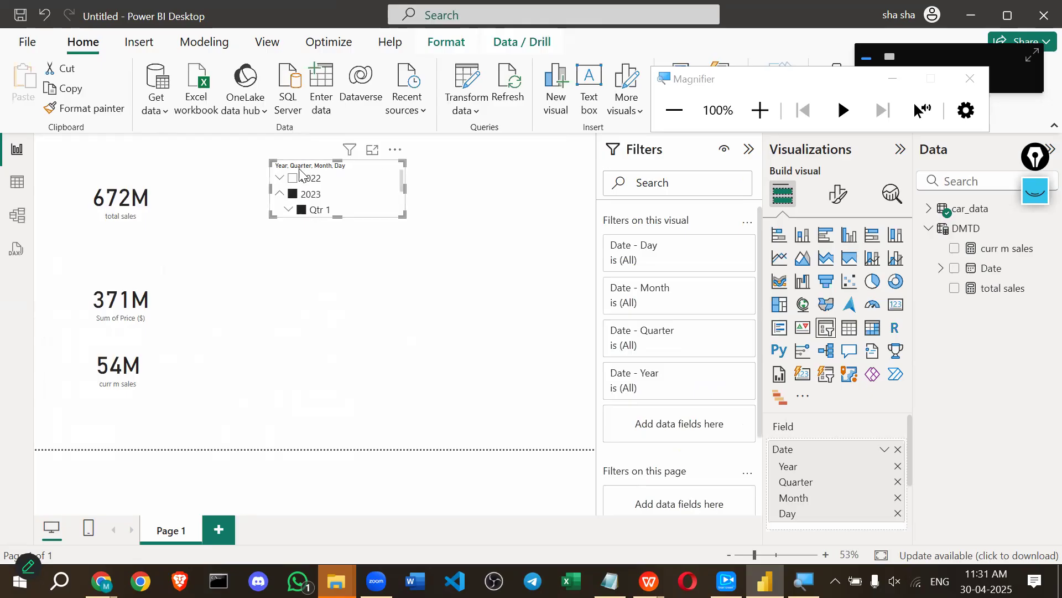
pyautogui.click(294, 178)
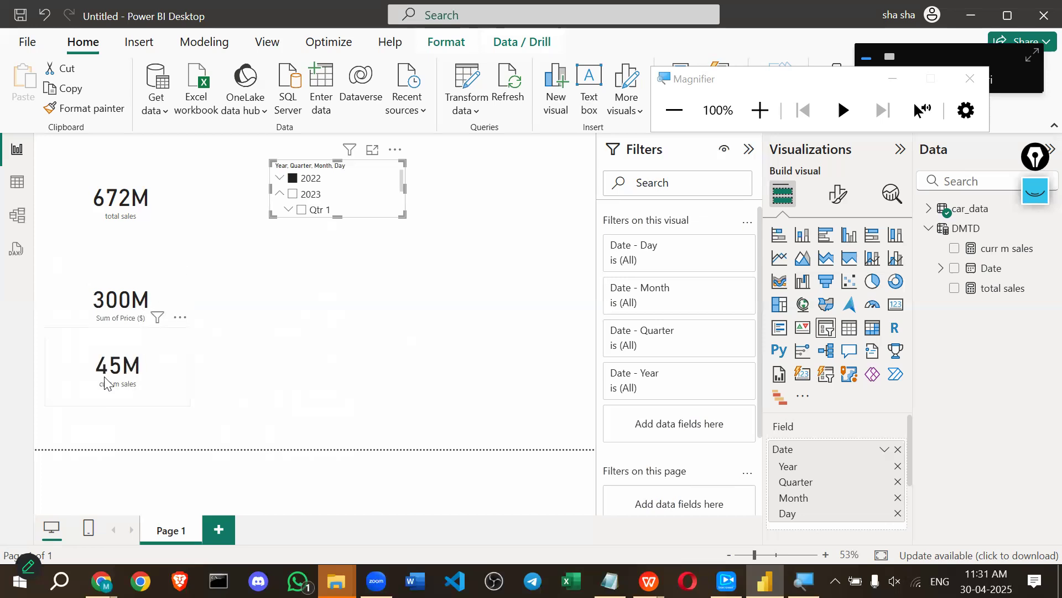
pyautogui.click(299, 195)
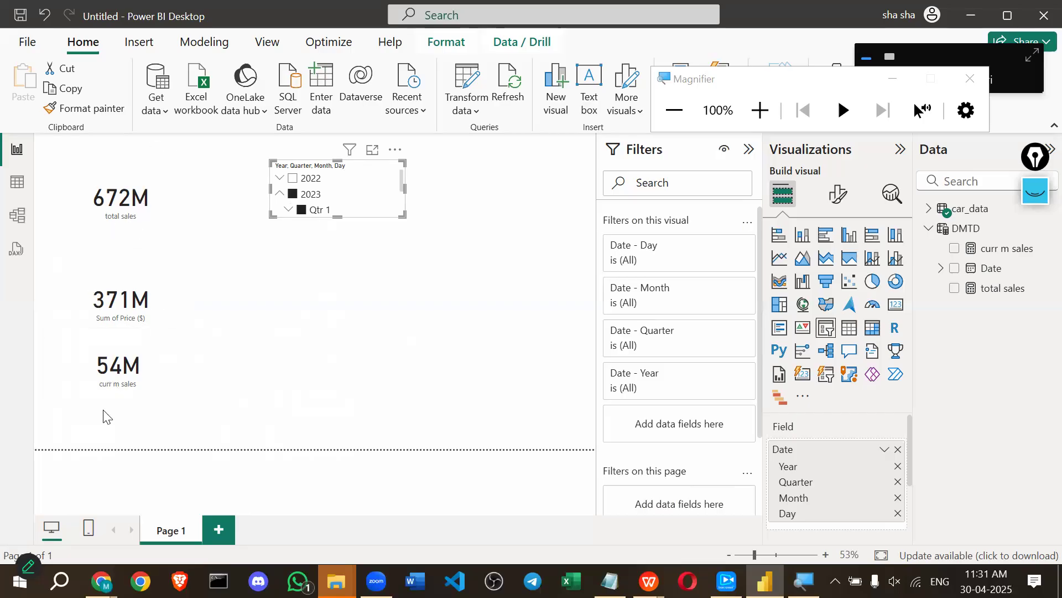
# Stack the Sum of Price and curr m sales cards in one column under the 672M total sales card.
pyautogui.click(123, 294)
pyautogui.moveTo(123, 294); pyautogui.dragTo(124, 246)
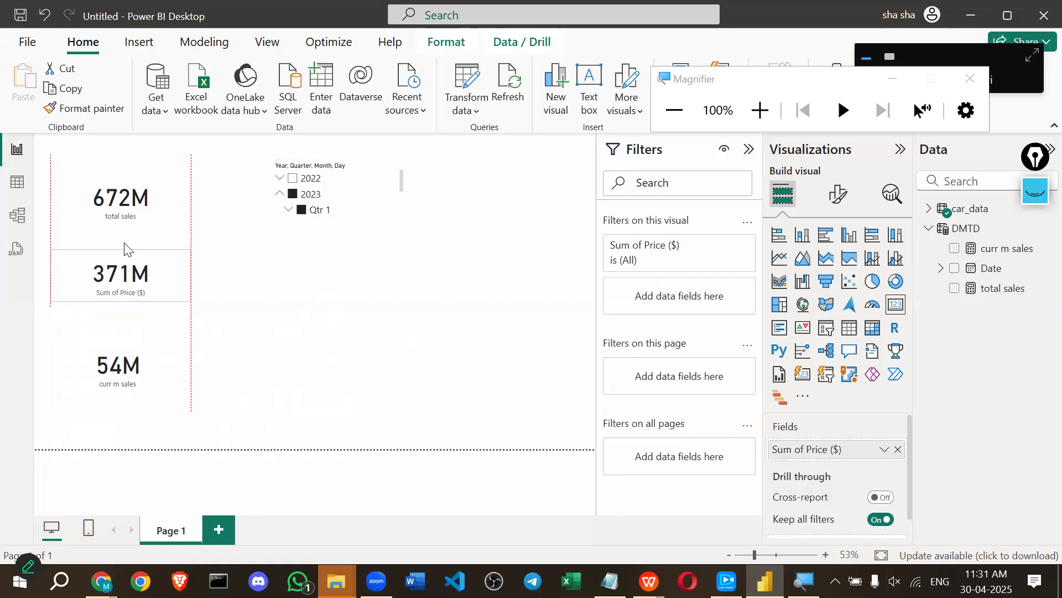
pyautogui.click(107, 351)
pyautogui.moveTo(106, 351); pyautogui.dragTo(101, 304)
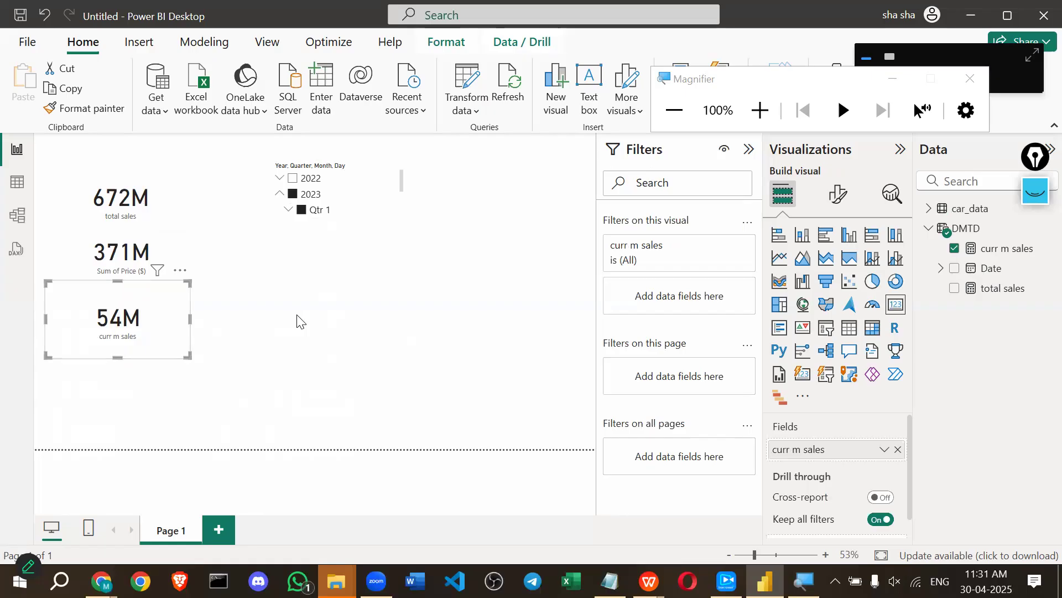
pyautogui.click(297, 321)
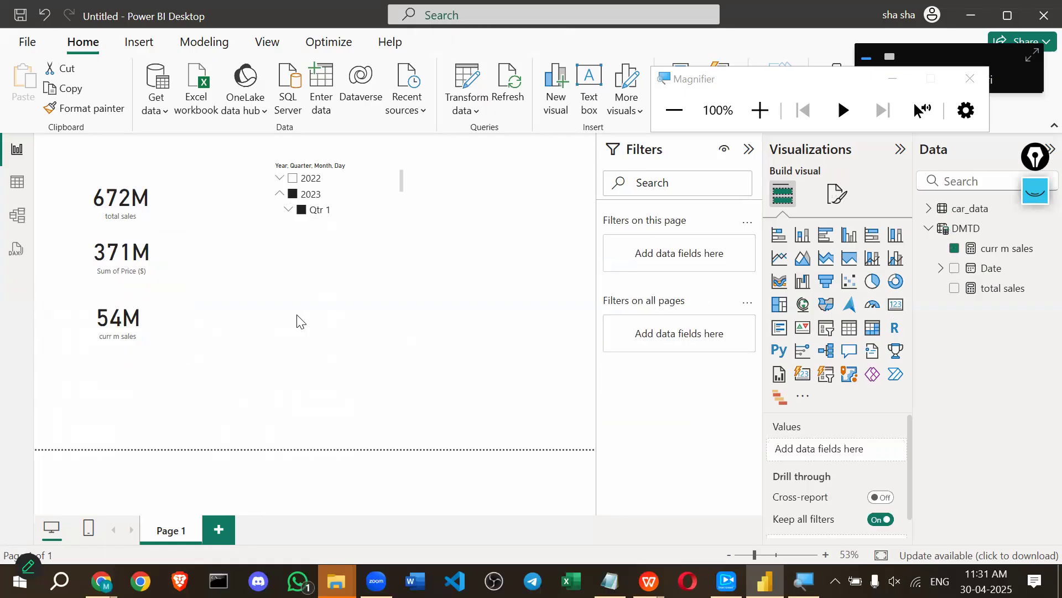
# Collapse 2023 in the date slicer and filter to 2023, giving Sum of Price 371M and curr m sales 54M.
pyautogui.click(278, 196)
pyautogui.click(294, 179)
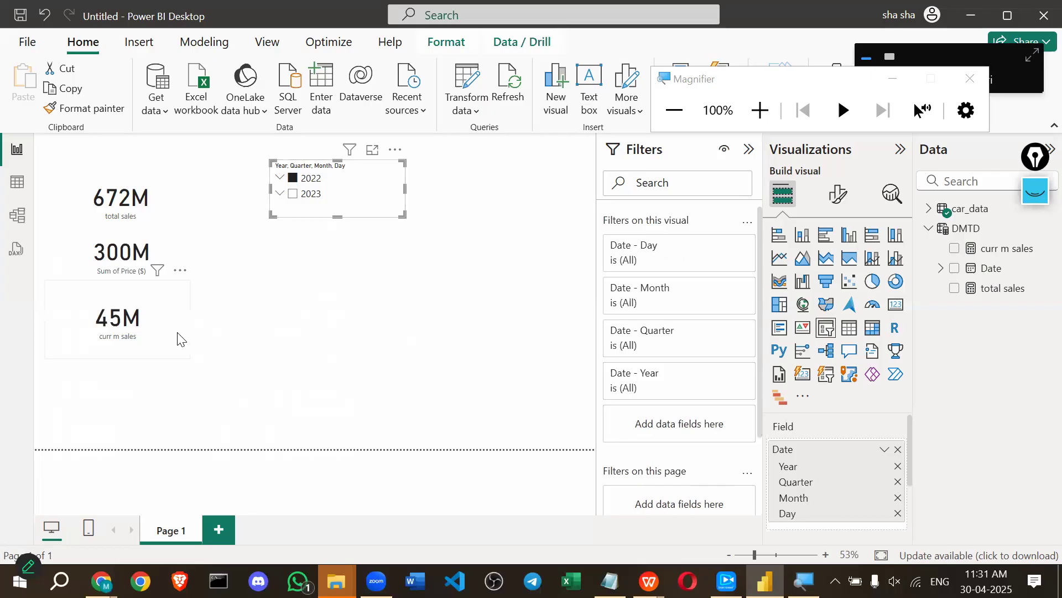
pyautogui.click(294, 194)
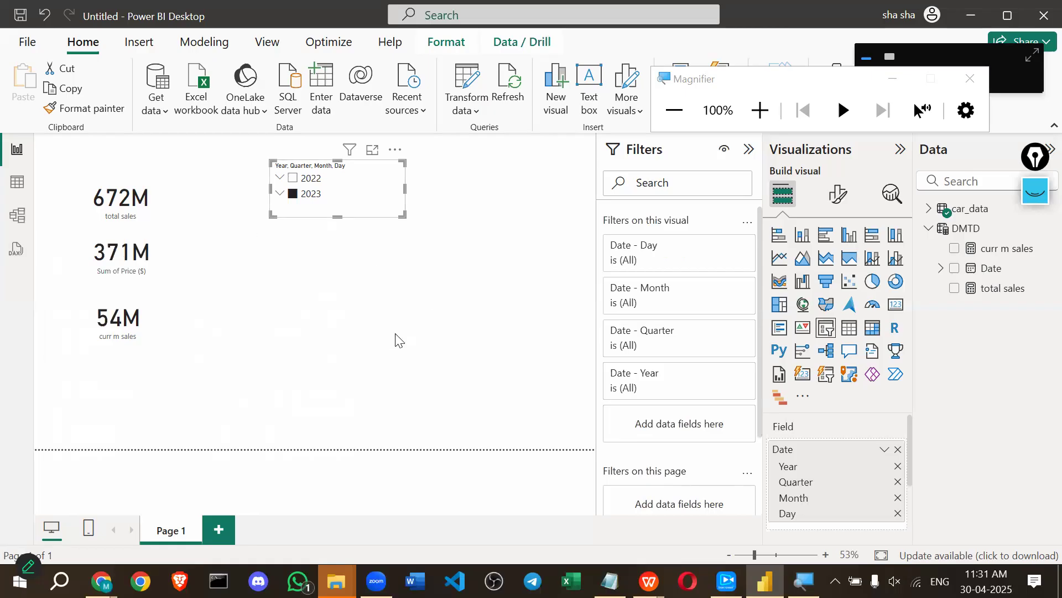
pyautogui.click(342, 335)
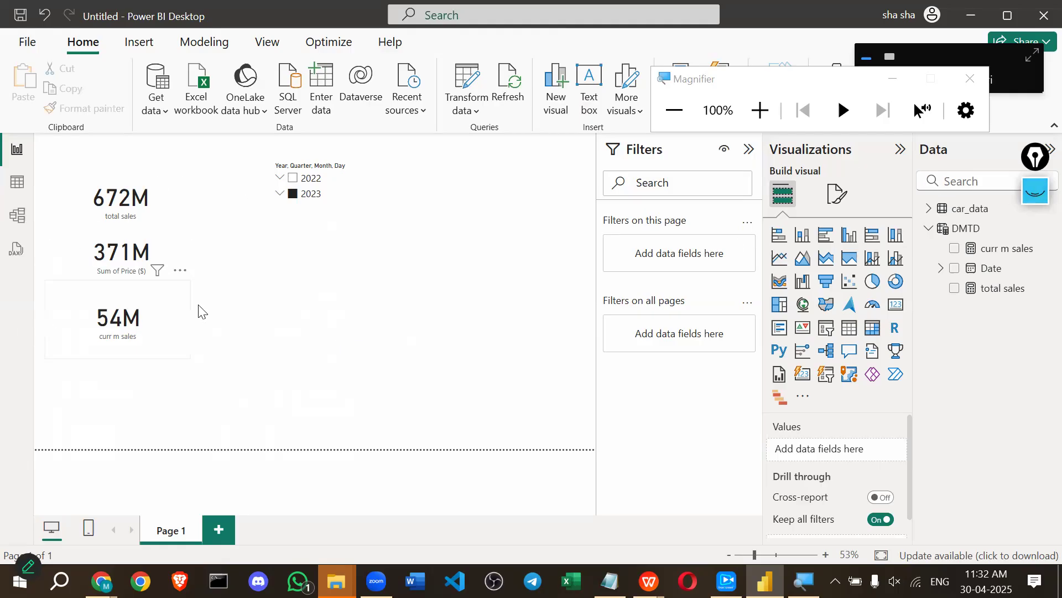
# Mark the 54M curr m sales card with ink annotations.
pyautogui.click(1038, 199)
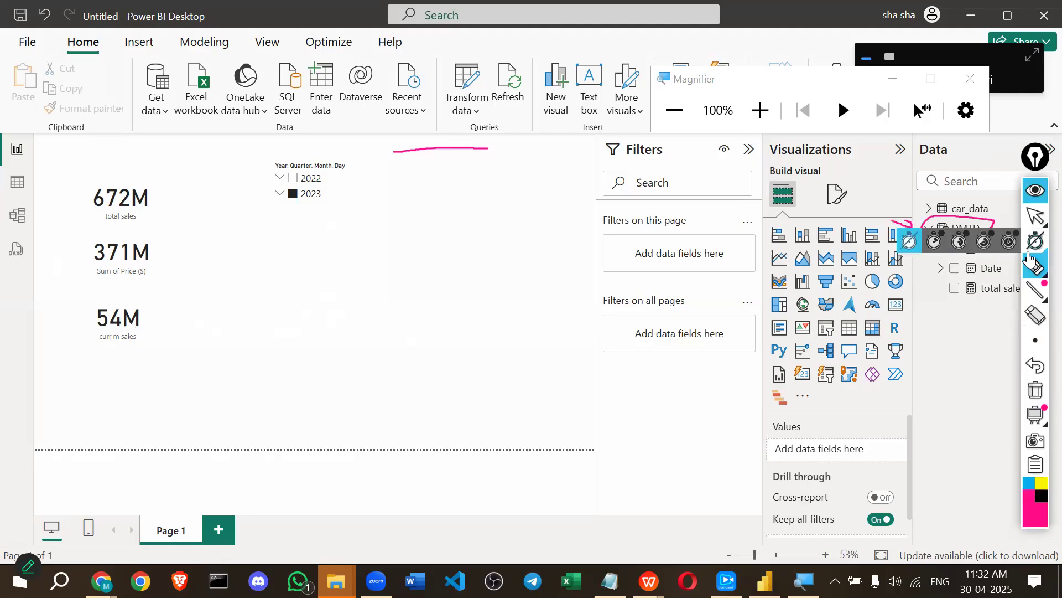
pyautogui.moveTo(88, 297)
pyautogui.mouseDown()
pyautogui.moveTo(88, 315)
pyautogui.moveTo(178, 336)
pyautogui.moveTo(114, 304)
pyautogui.moveTo(88, 307)
pyautogui.mouseUp()
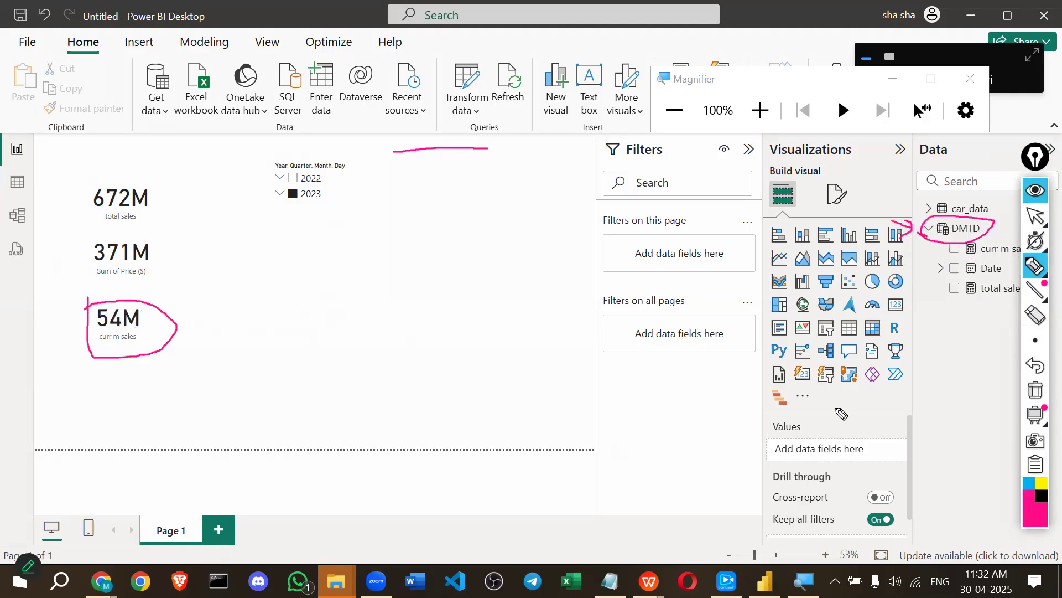
pyautogui.click(1036, 190)
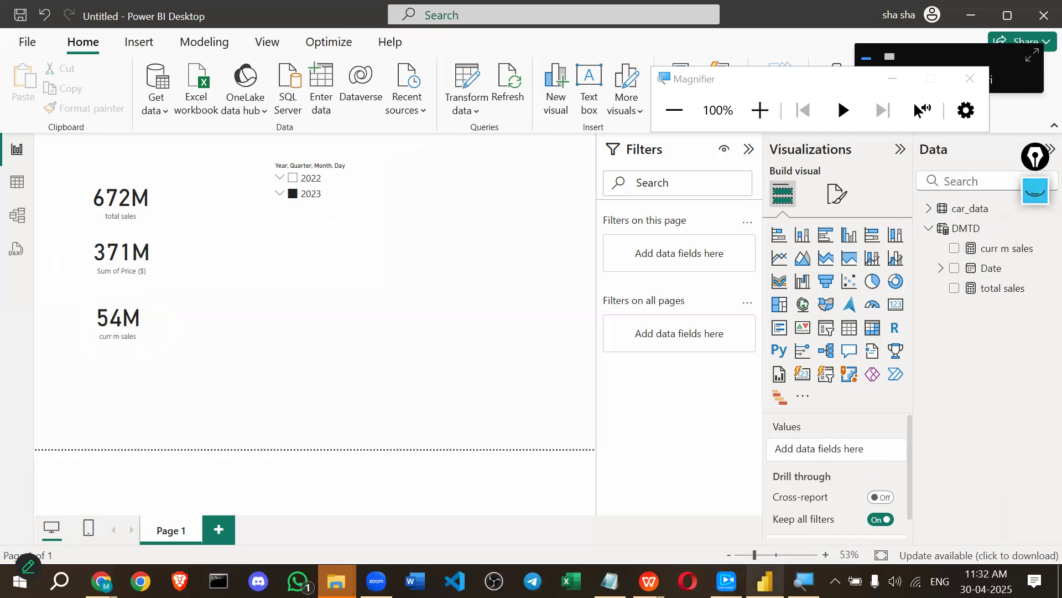
pyautogui.click(726, 581)
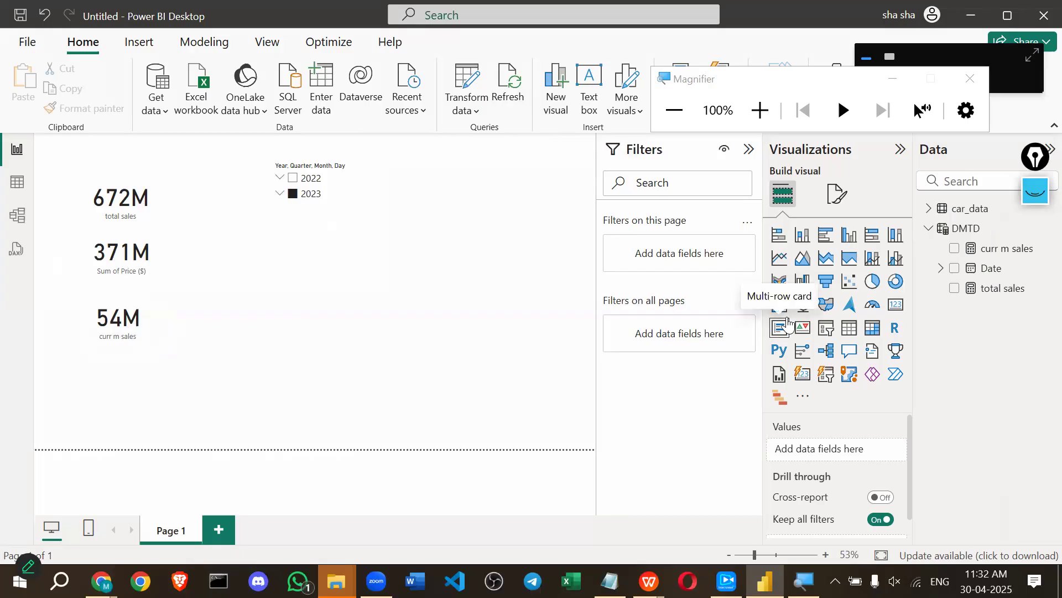
pyautogui.click(1041, 198)
pyautogui.moveTo(246, 306)
pyautogui.mouseDown()
pyautogui.moveTo(166, 335)
pyautogui.moveTo(159, 359)
pyautogui.mouseUp()
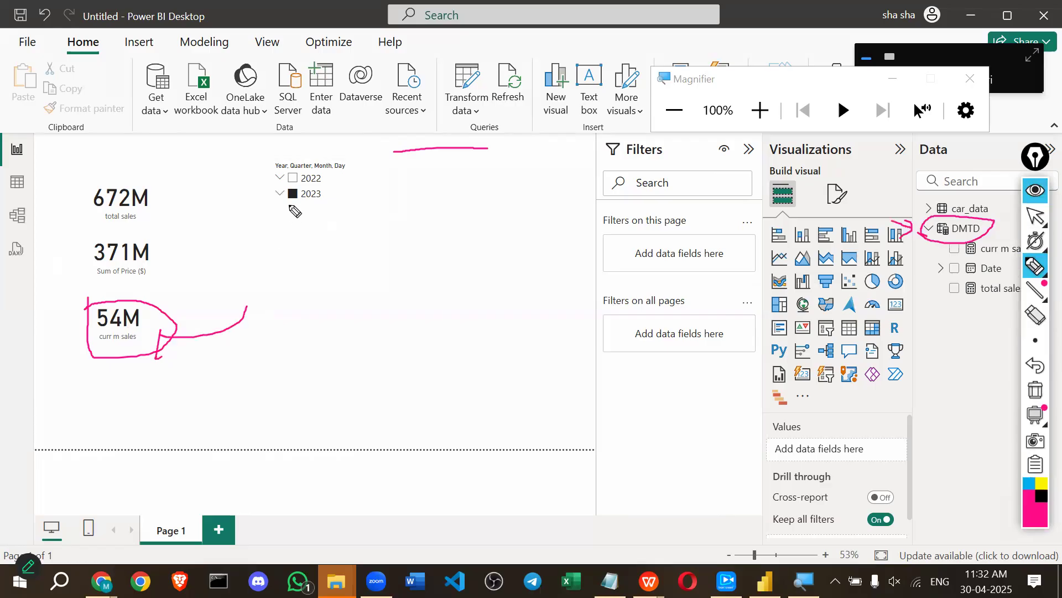
pyautogui.click(1042, 218)
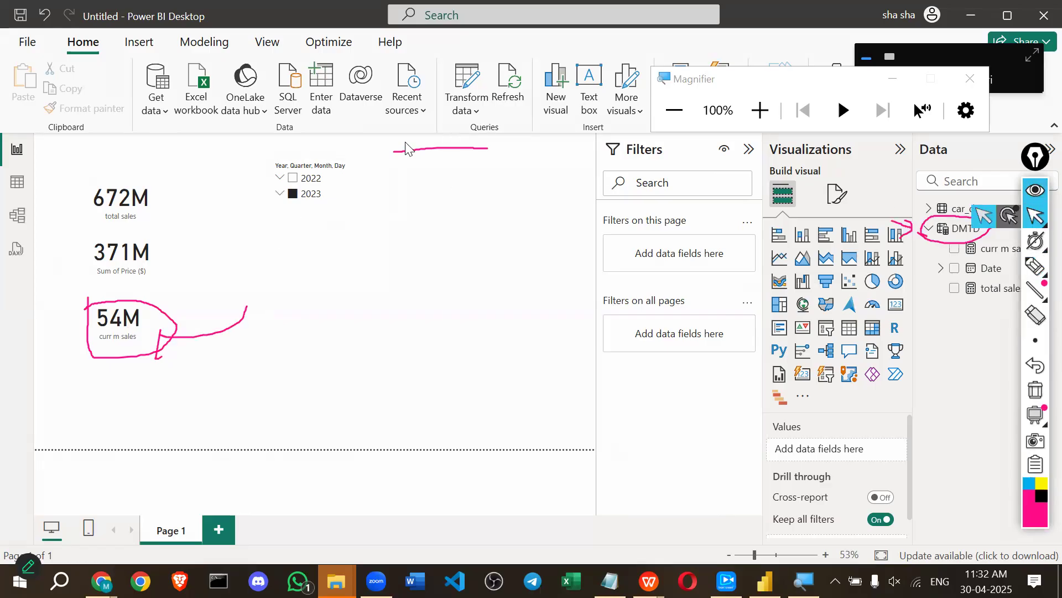
# Filter the slicer to 2022, then 2023, then back to 2022 to compare cards.
pyautogui.click(292, 177)
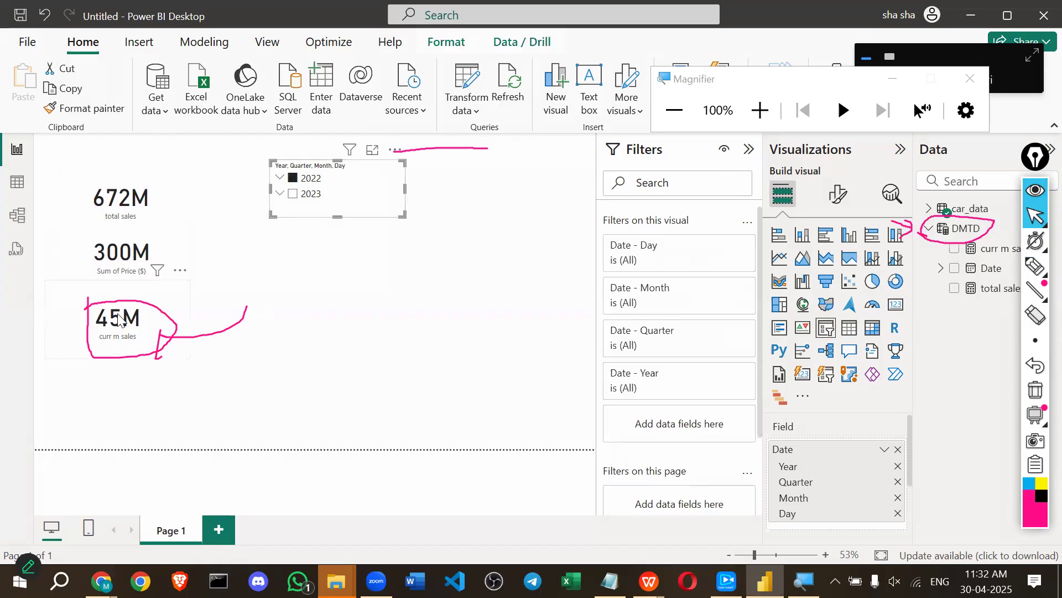
pyautogui.click(293, 198)
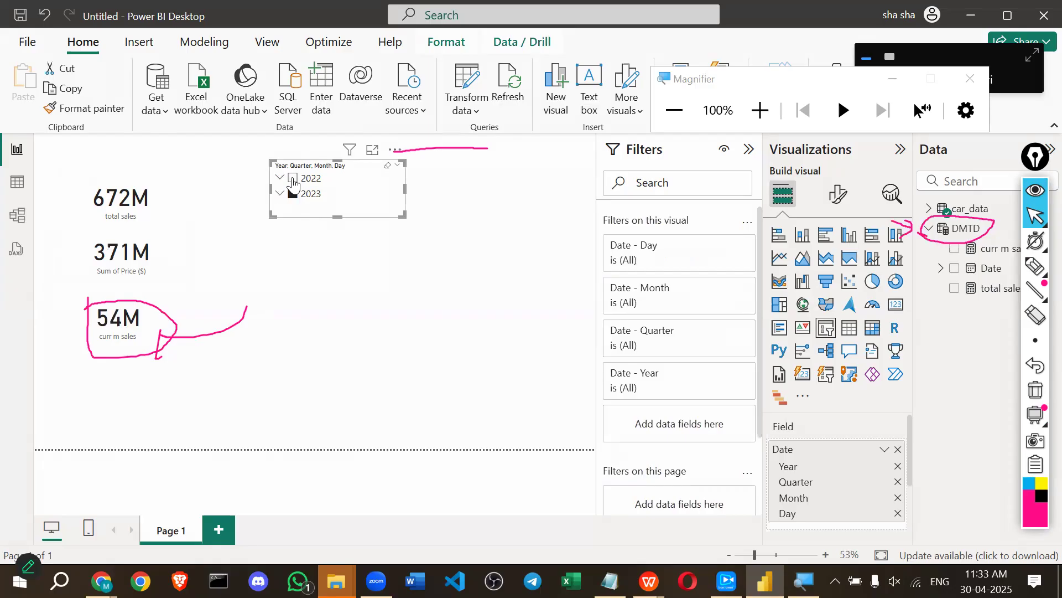
pyautogui.click(293, 180)
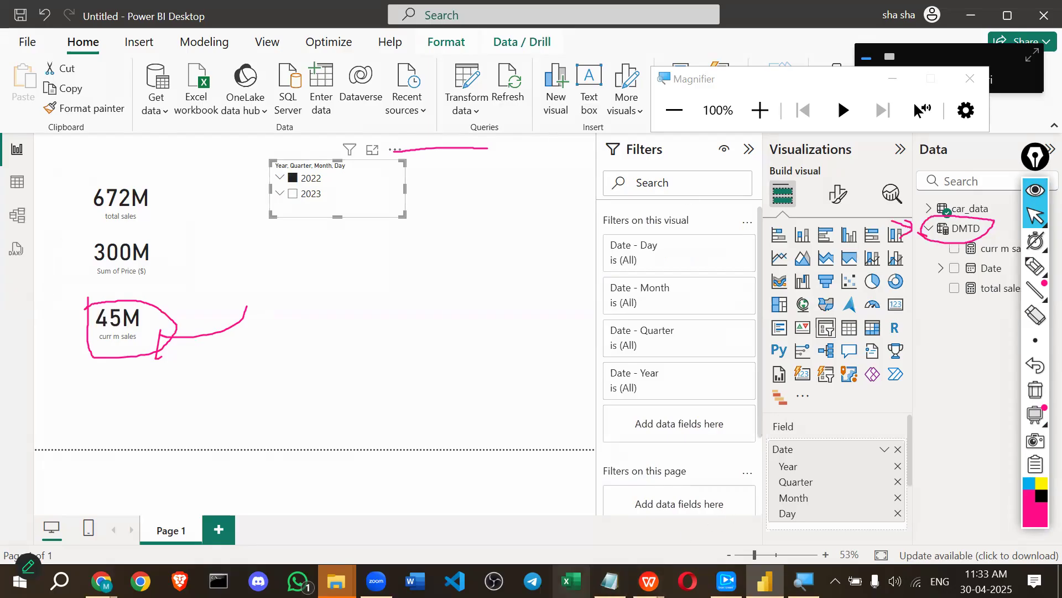
# Move the casting window aside, then compare 2023 against 2022 again, ending on 2022.
pyautogui.click(727, 581)
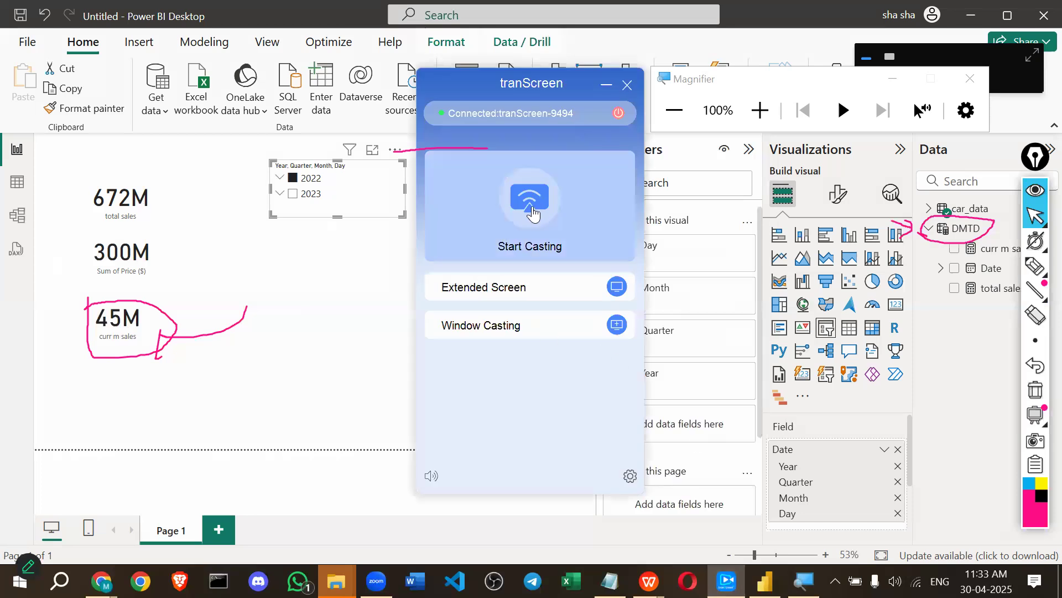
pyautogui.moveTo(545, 80); pyautogui.dragTo(936, 287)
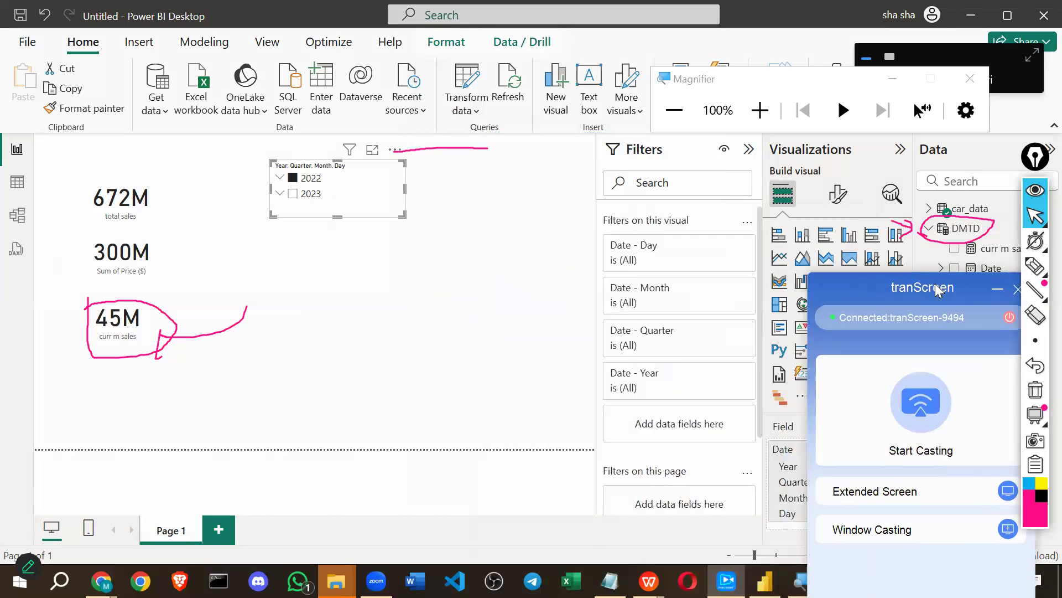
pyautogui.click(998, 291)
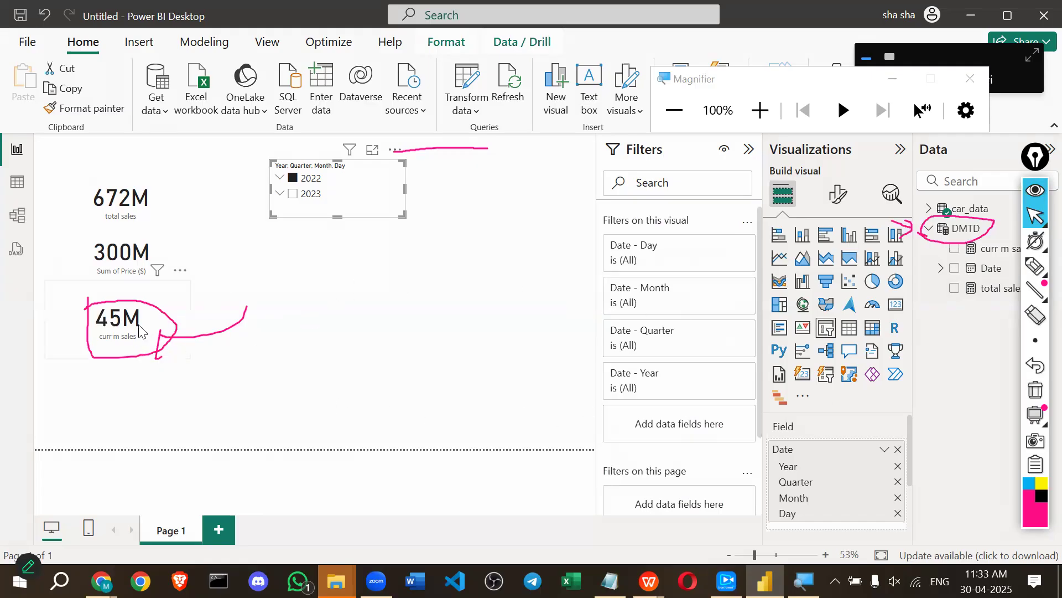
pyautogui.click(293, 193)
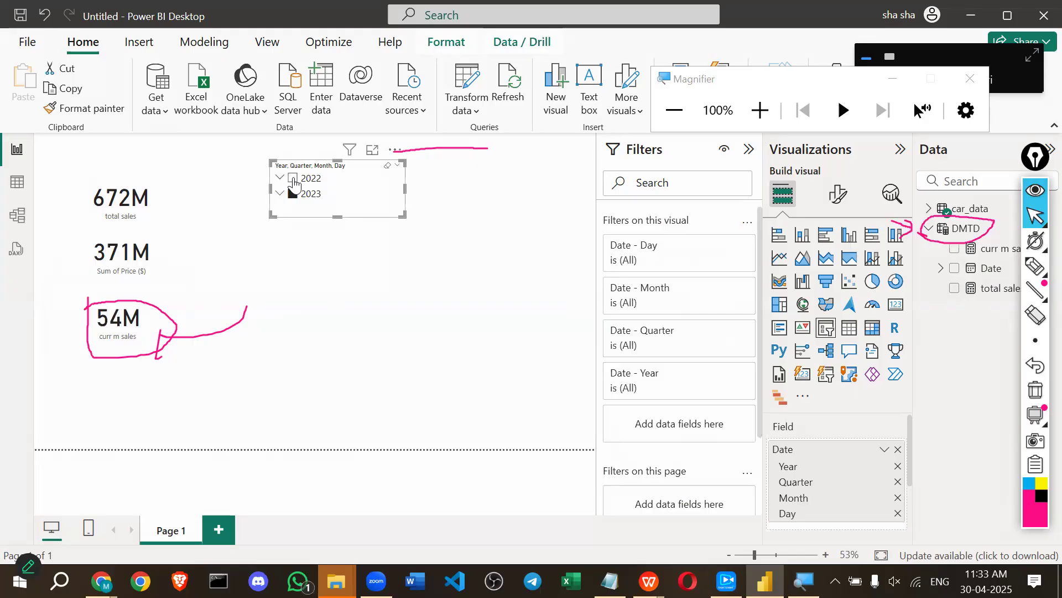
pyautogui.click(293, 178)
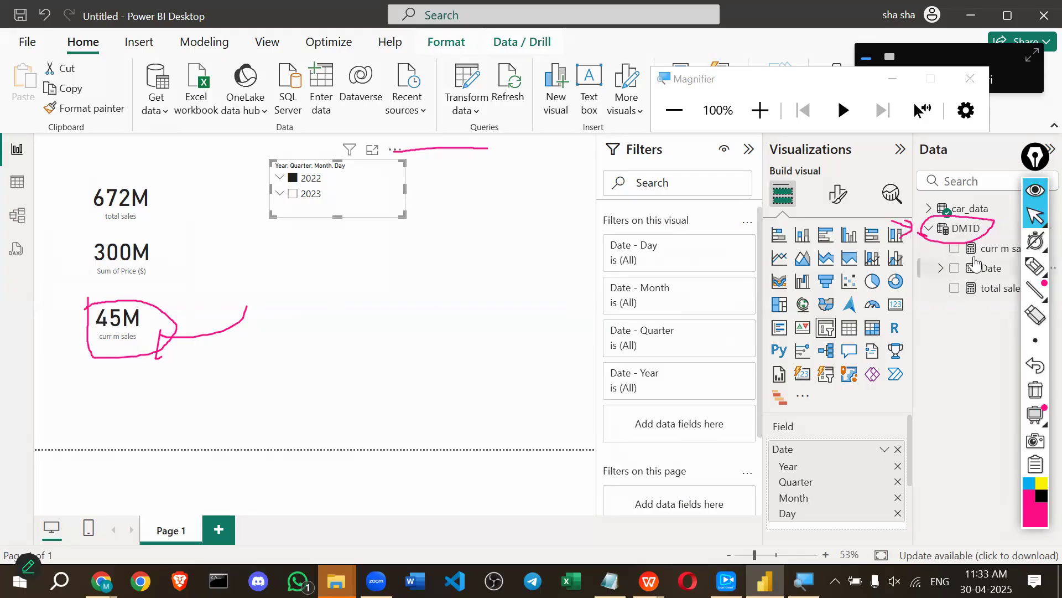
# Show the curr m sales DATESMTD formula and erase the old ink underline.
pyautogui.click(990, 252)
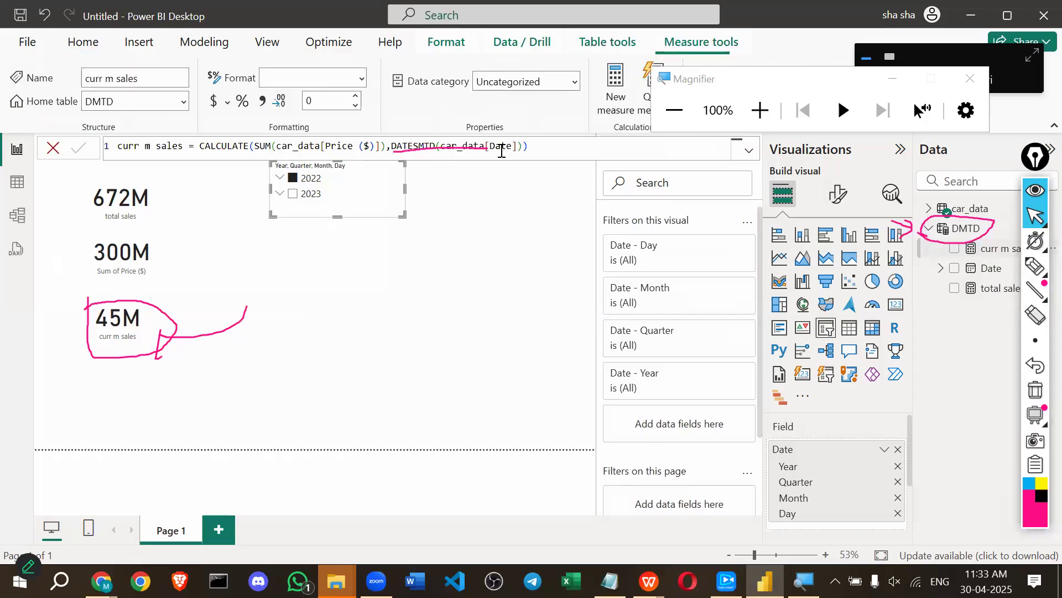
pyautogui.click(1035, 289)
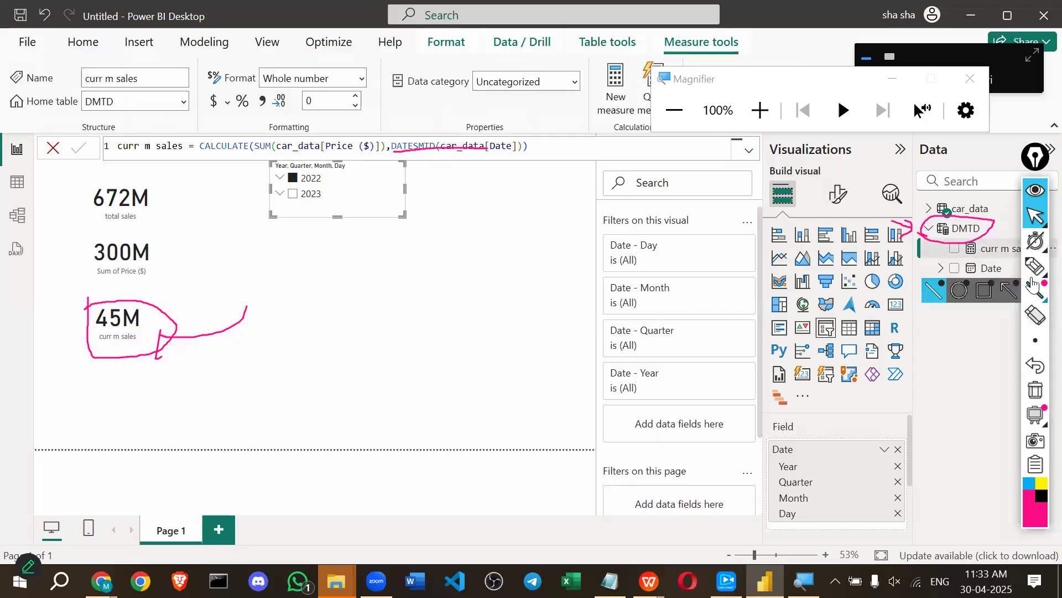
pyautogui.click(1035, 314)
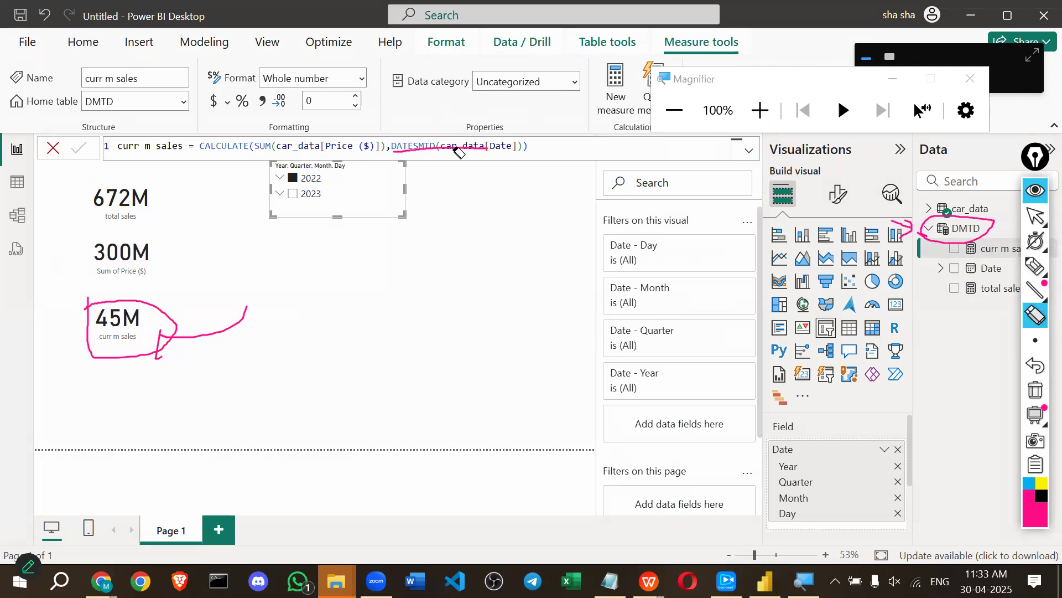
pyautogui.click(434, 148)
pyautogui.click(1033, 267)
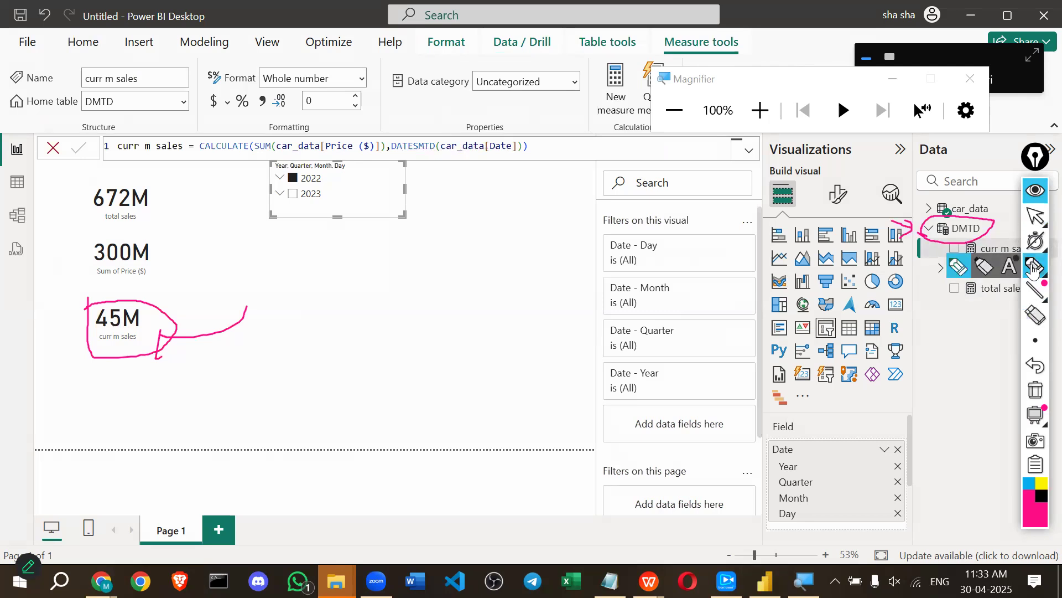
# Underline the Date reference, draw an arrow from the slicer to 45M, and circle 2022.
pyautogui.moveTo(395, 151); pyautogui.dragTo(477, 162)
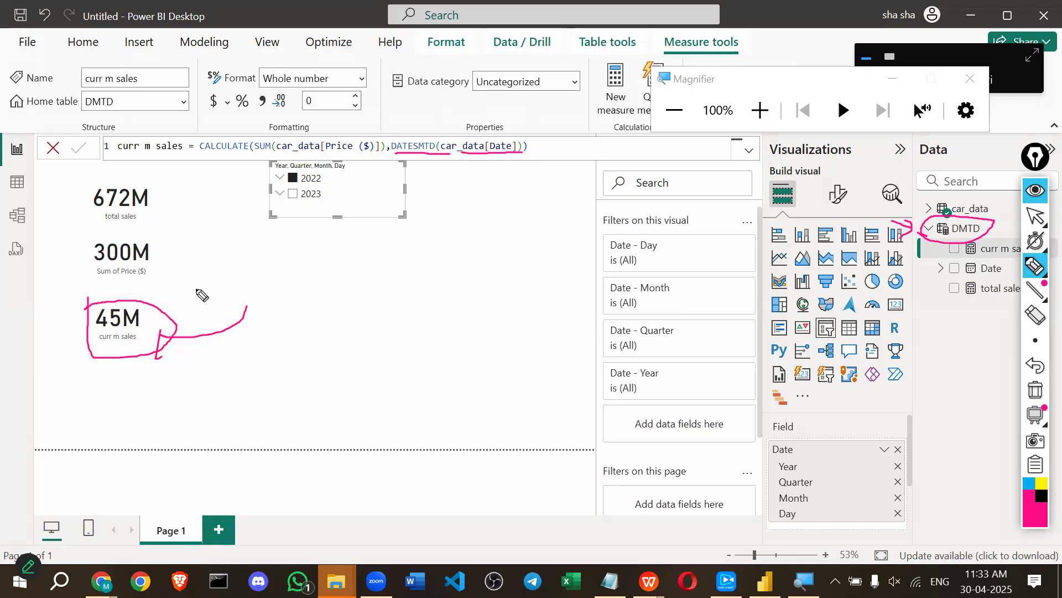
pyautogui.moveTo(191, 285); pyautogui.dragTo(186, 312)
pyautogui.moveTo(446, 195); pyautogui.dragTo(223, 332)
pyautogui.moveTo(205, 324)
pyautogui.mouseDown()
pyautogui.moveTo(205, 339)
pyautogui.moveTo(228, 323)
pyautogui.mouseUp()
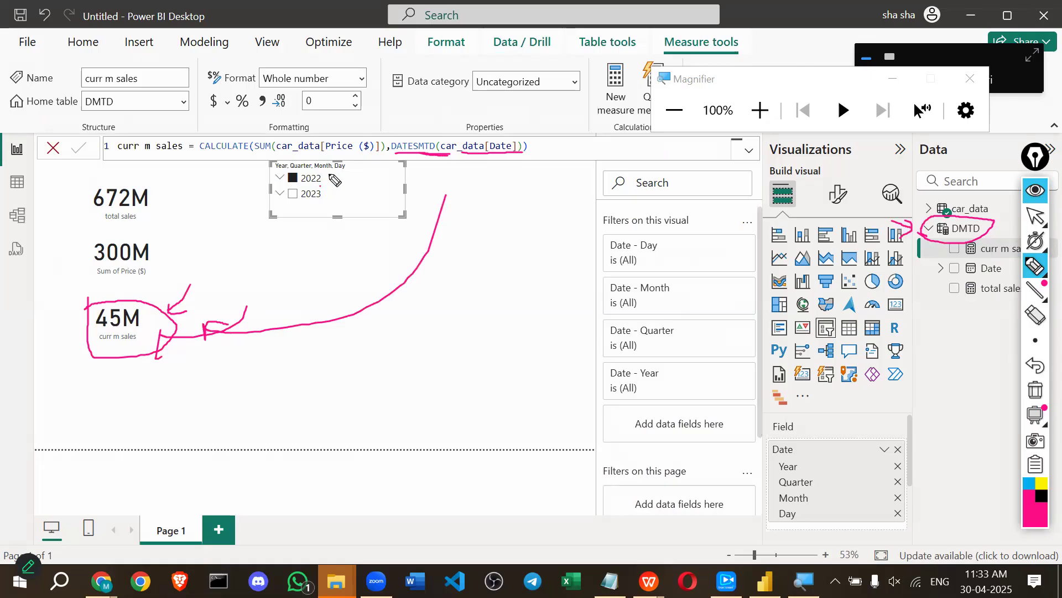
pyautogui.moveTo(328, 175)
pyautogui.mouseDown()
pyautogui.moveTo(277, 182)
pyautogui.moveTo(330, 178)
pyautogui.moveTo(318, 213)
pyautogui.moveTo(317, 187)
pyautogui.mouseUp()
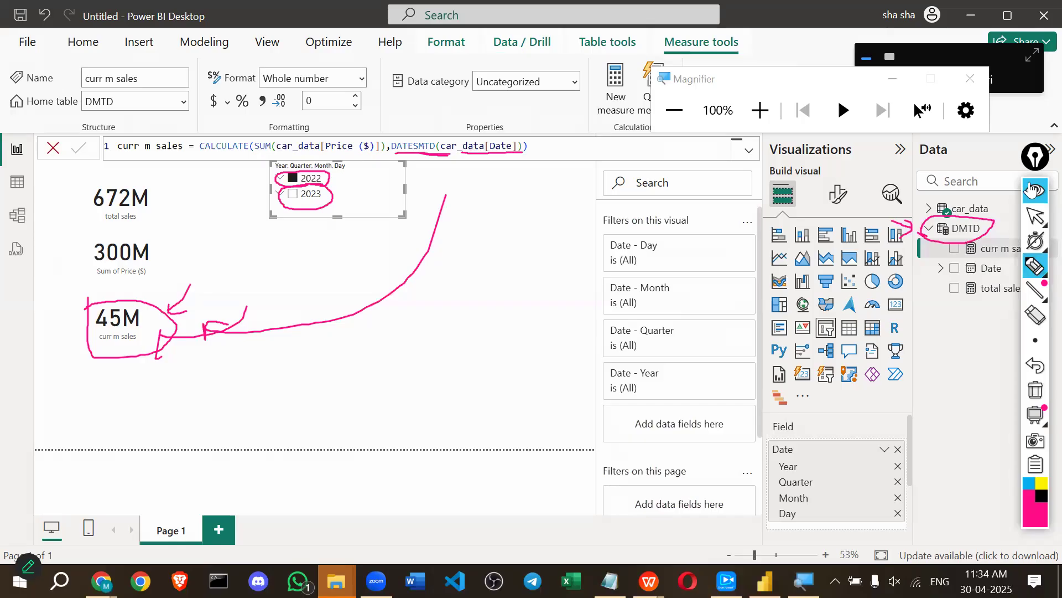
pyautogui.click(1033, 192)
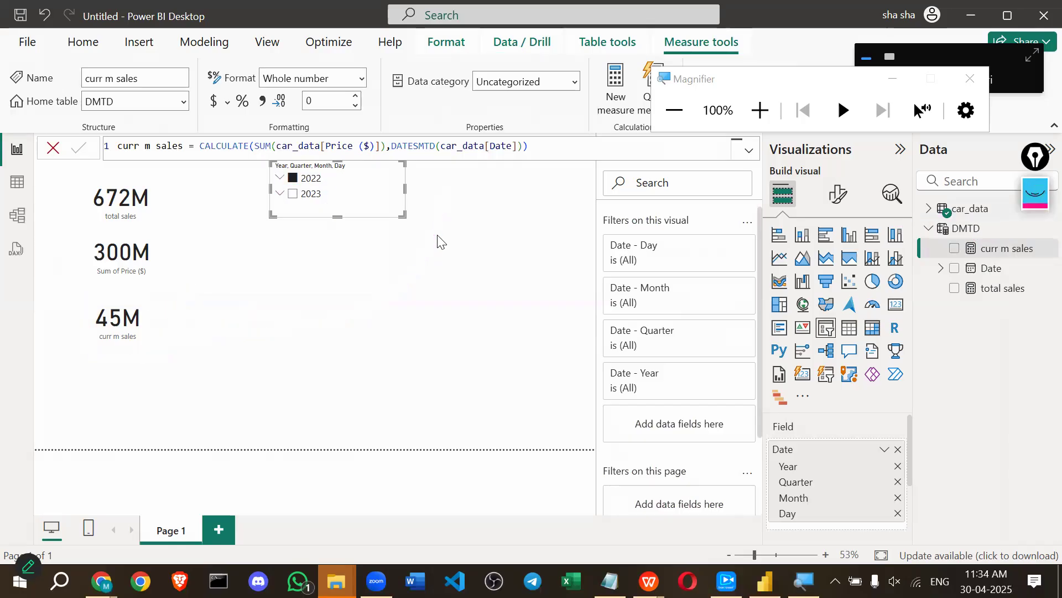
# Expand 2022 in the date slicer, enlarge it to list all quarters, and reposition it.
pyautogui.click(280, 177)
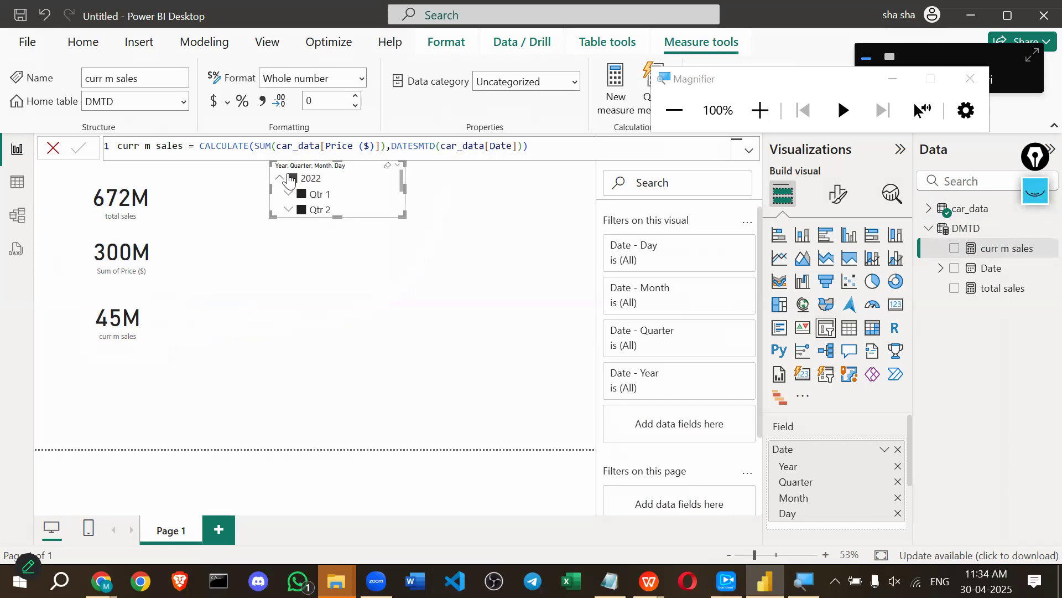
pyautogui.scroll(-2, 289, 178)
pyautogui.scroll(2, 288, 177)
pyautogui.moveTo(338, 386); pyautogui.dragTo(338, 388)
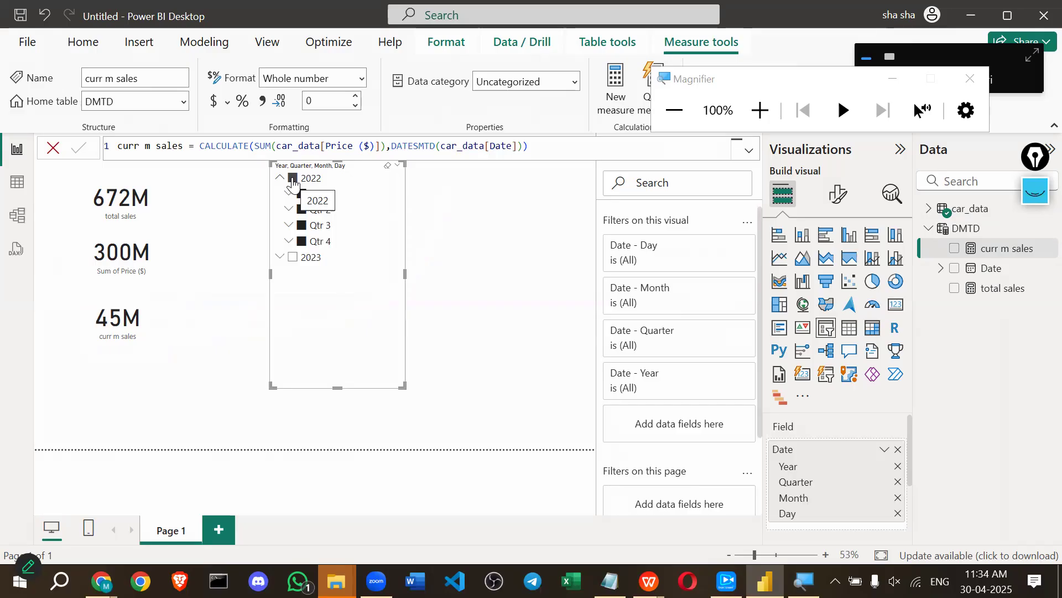
pyautogui.moveTo(357, 182); pyautogui.dragTo(444, 198)
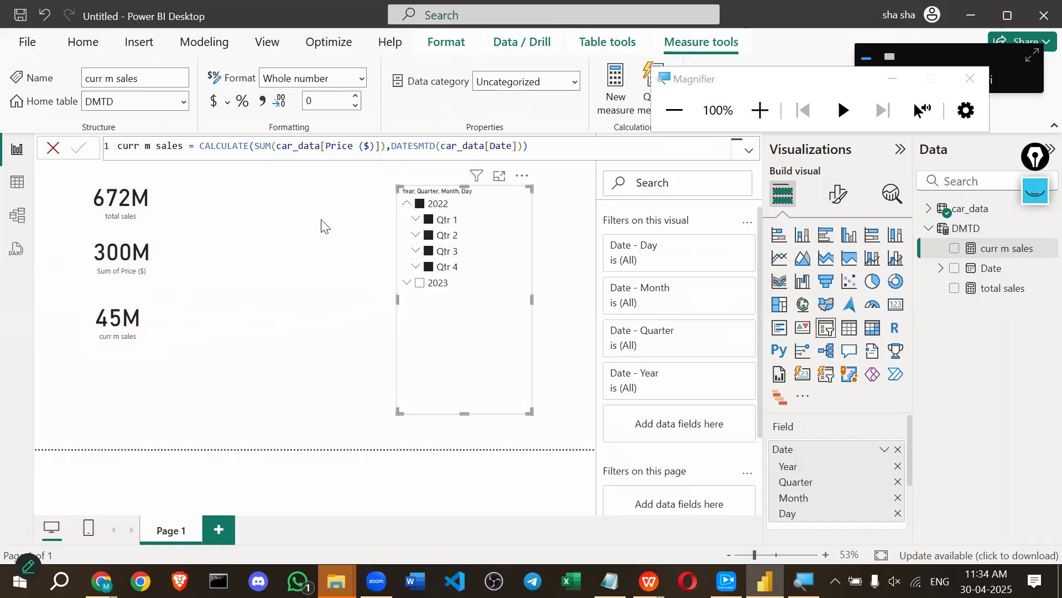
# Try Qtr 4 and Qtr 3 of 2022, then settle on 2022 Qtr 2 (63M, 20M).
pyautogui.click(419, 205)
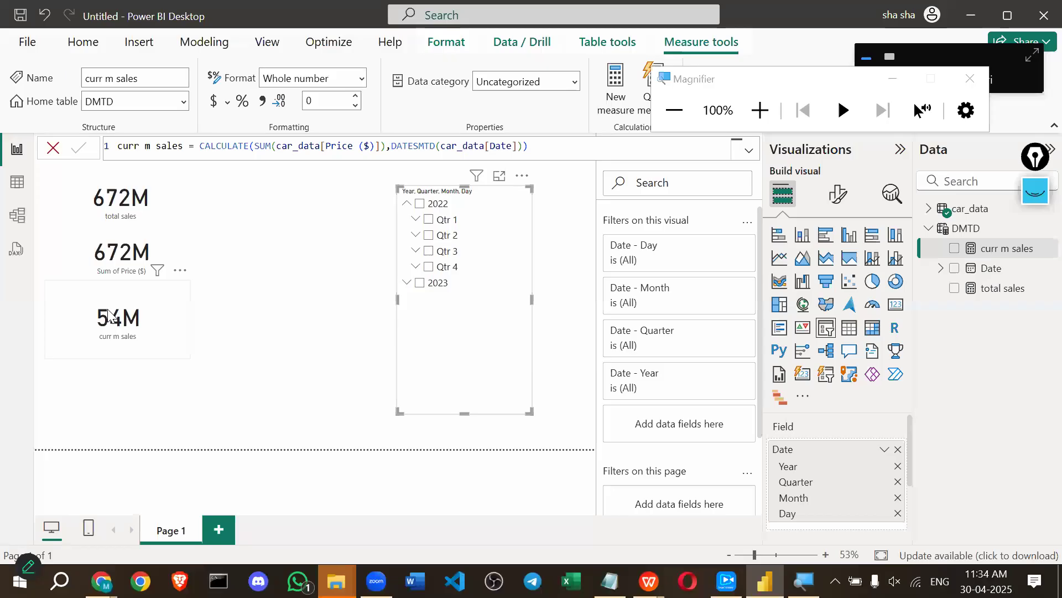
pyautogui.click(428, 266)
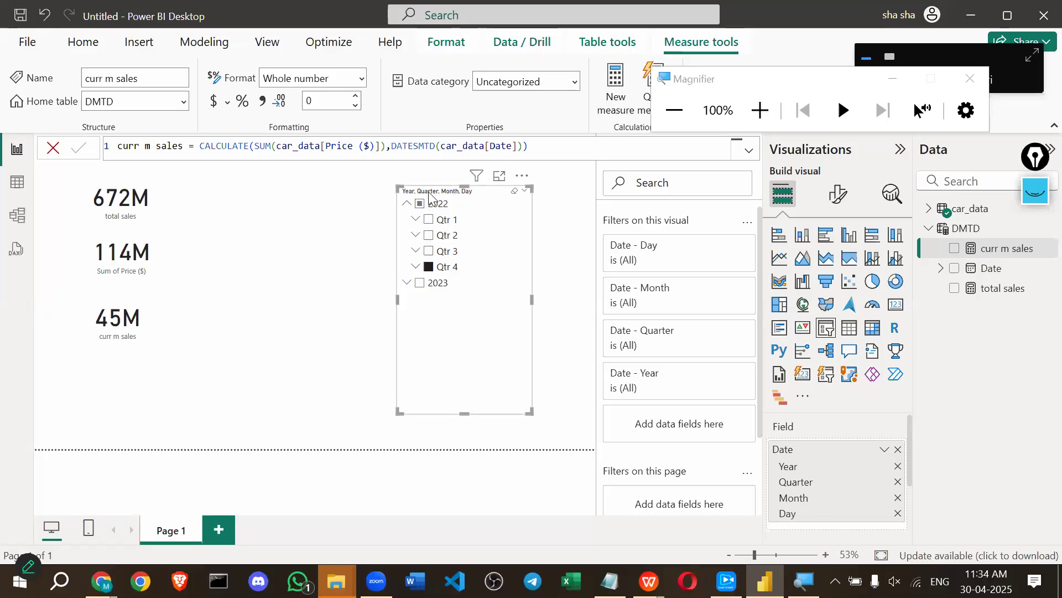
pyautogui.click(430, 251)
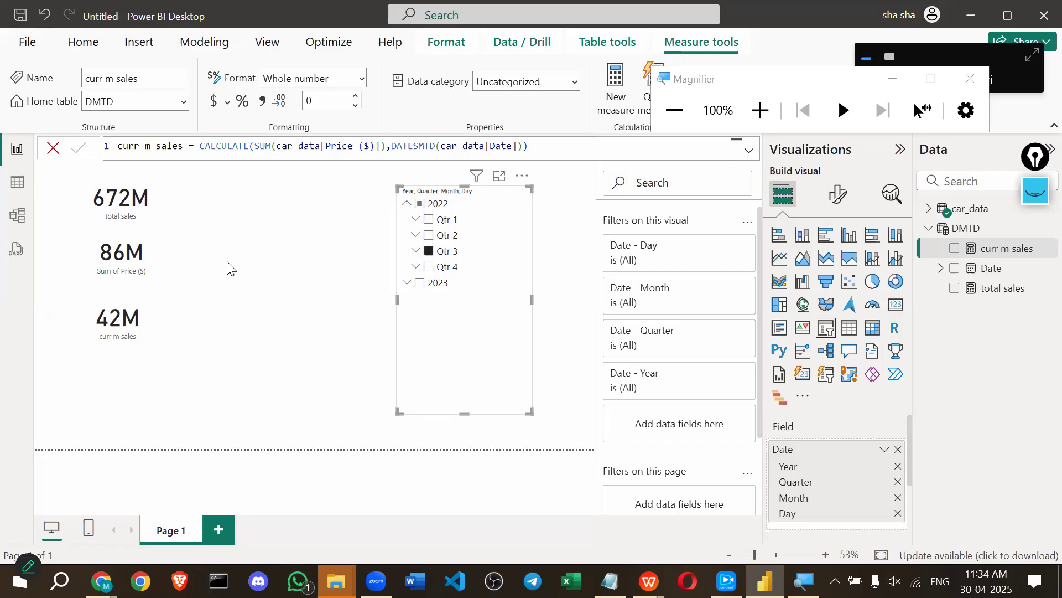
pyautogui.click(417, 252)
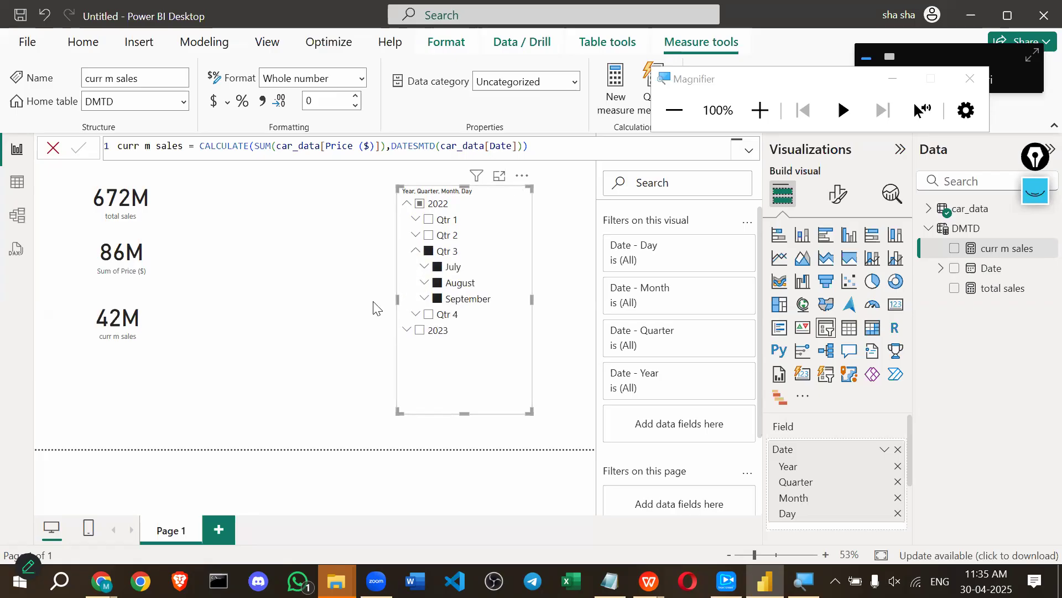
pyautogui.click(428, 251)
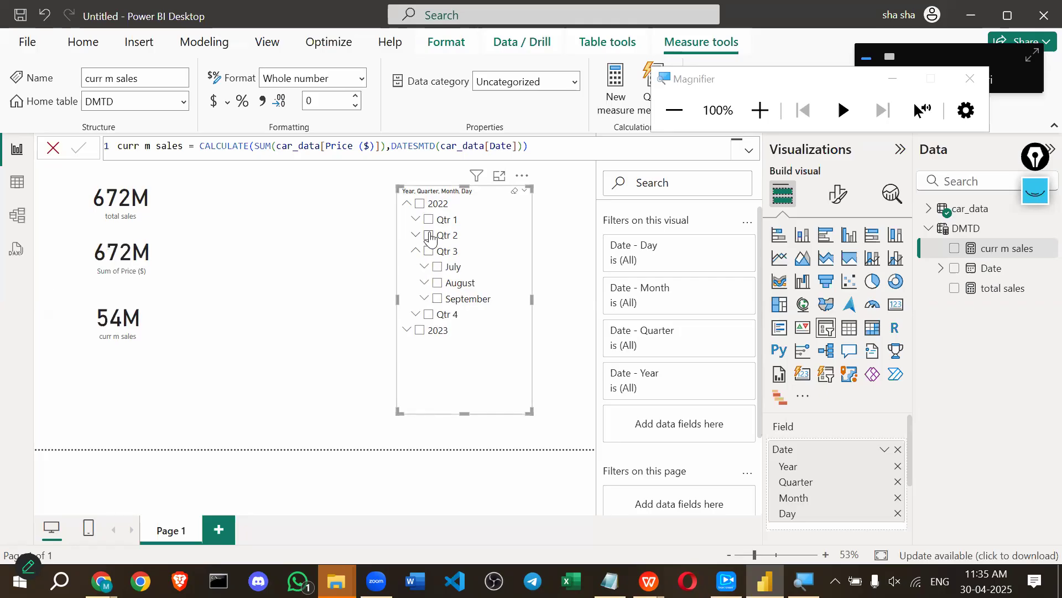
pyautogui.click(429, 235)
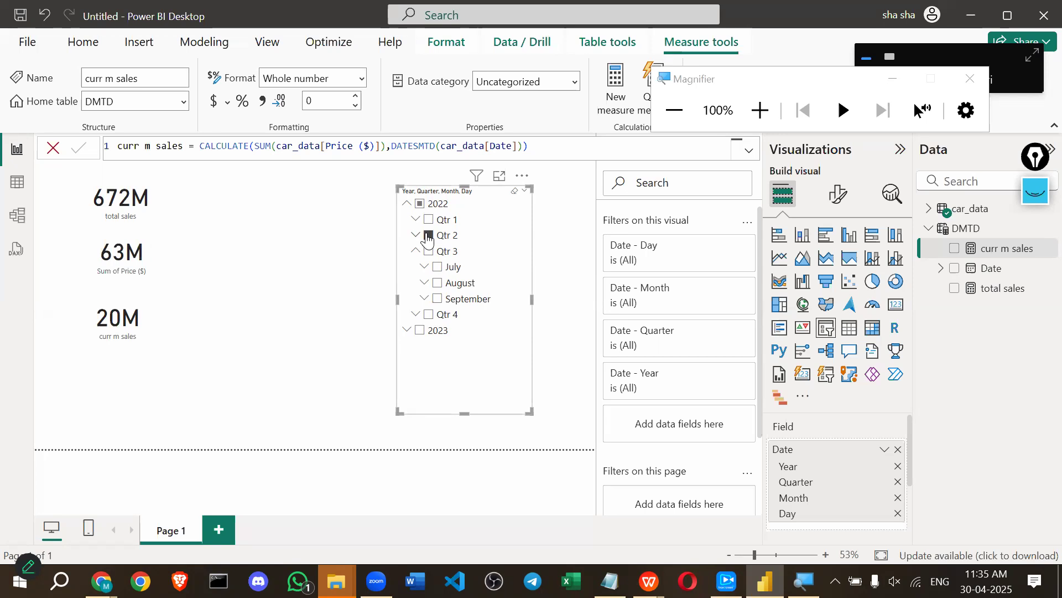
# Highlight the car_data[Date] argument of DATESMTD in the formula bar.
pyautogui.moveTo(441, 146); pyautogui.dragTo(475, 147)
pyautogui.hotkey('shift', 'Right')
pyautogui.hotkey('shift', 'Right')
pyautogui.hotkey('shift', 'Right')
pyautogui.hotkey('shift', 'Right')
pyautogui.hotkey('shift', 'Right')
pyautogui.hotkey('shift', 'Right')
pyautogui.hotkey('shift', 'Right')
pyautogui.hotkey('shift', 'Right')
pyautogui.hotkey('shift', 'Right')
pyautogui.hotkey('shift', 'Right')
pyautogui.hotkey('shift', 'Right')
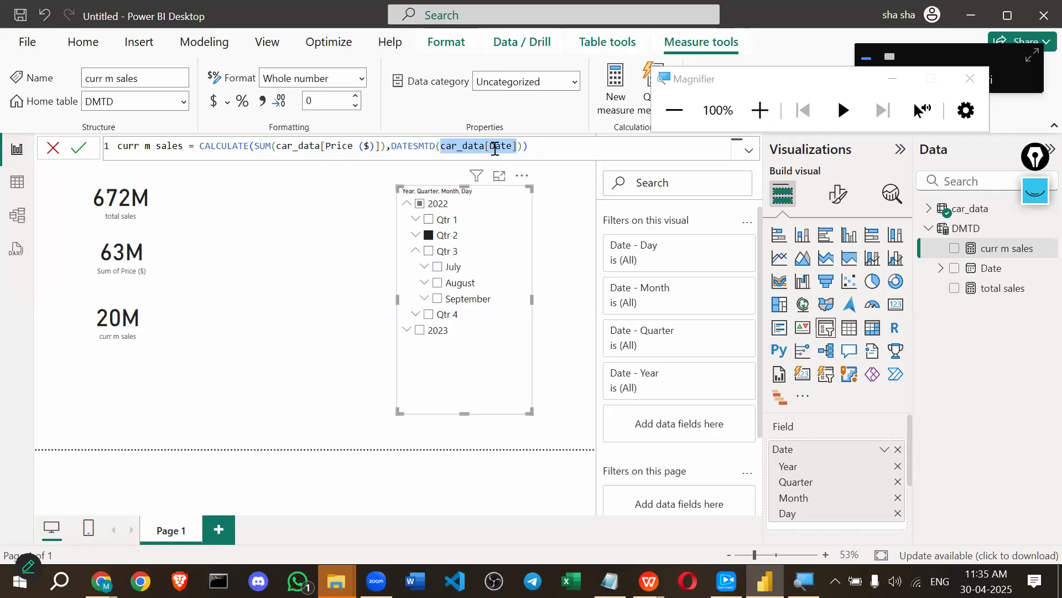
pyautogui.click(474, 146)
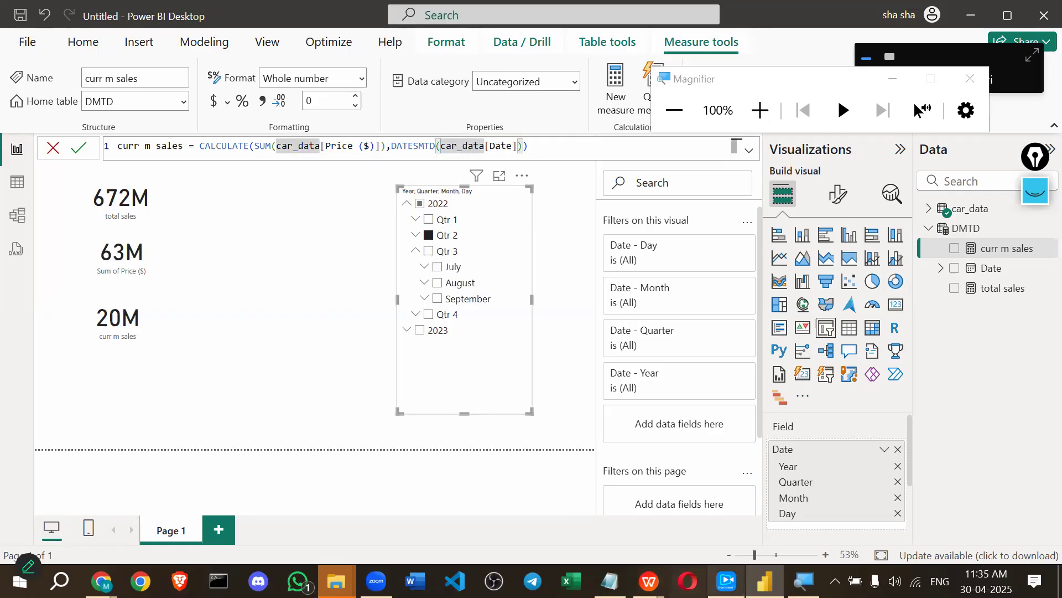
pyautogui.click(727, 580)
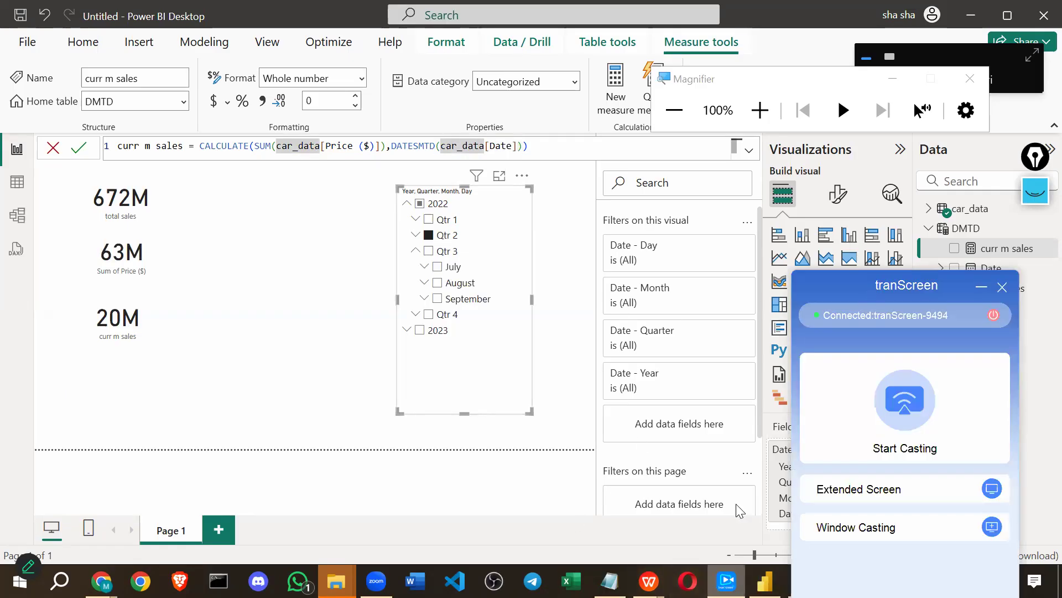
pyautogui.click(881, 441)
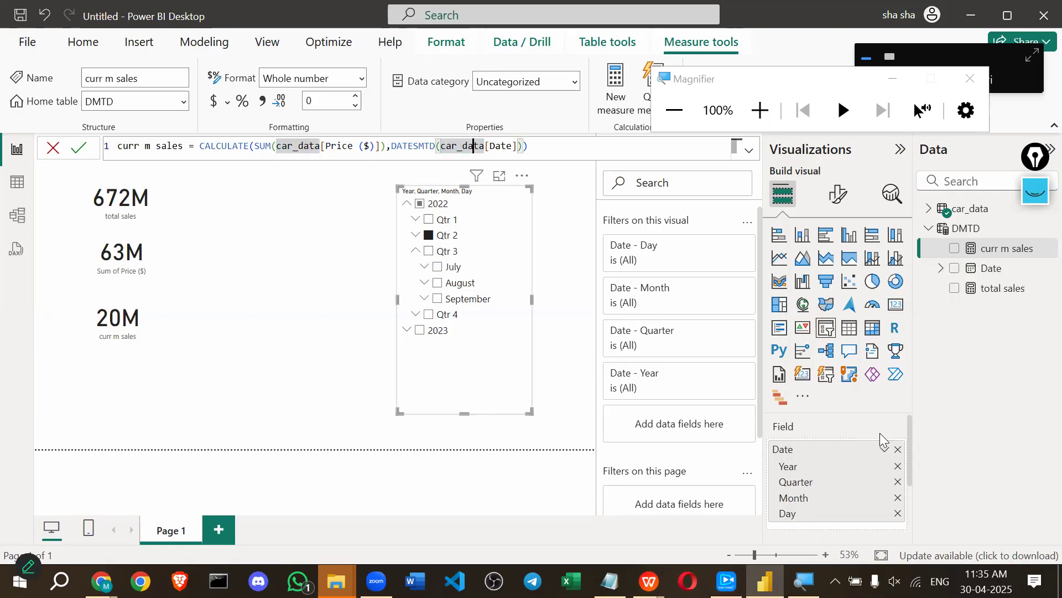
pyautogui.moveTo(479, 146); pyautogui.dragTo(519, 145)
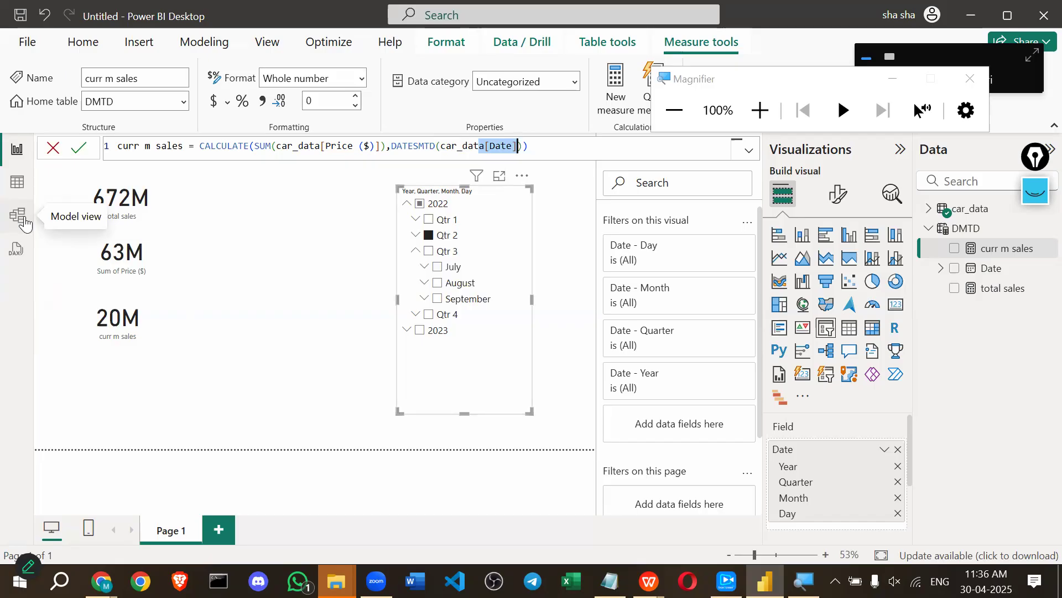
pyautogui.click(814, 74)
# Shrink the slicer, clear and collapse 2022, and filter to 2023 Qtr 4 (134M, 54M).
pyautogui.moveTo(814, 79); pyautogui.dragTo(852, 97)
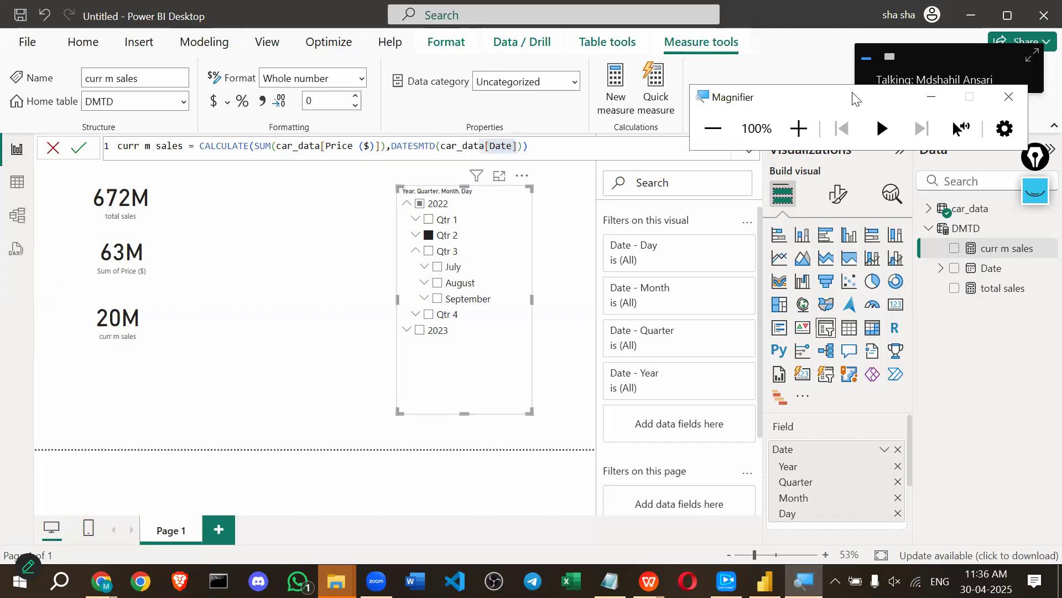
pyautogui.moveTo(464, 413); pyautogui.dragTo(464, 345)
pyautogui.click(420, 205)
pyautogui.click(421, 206)
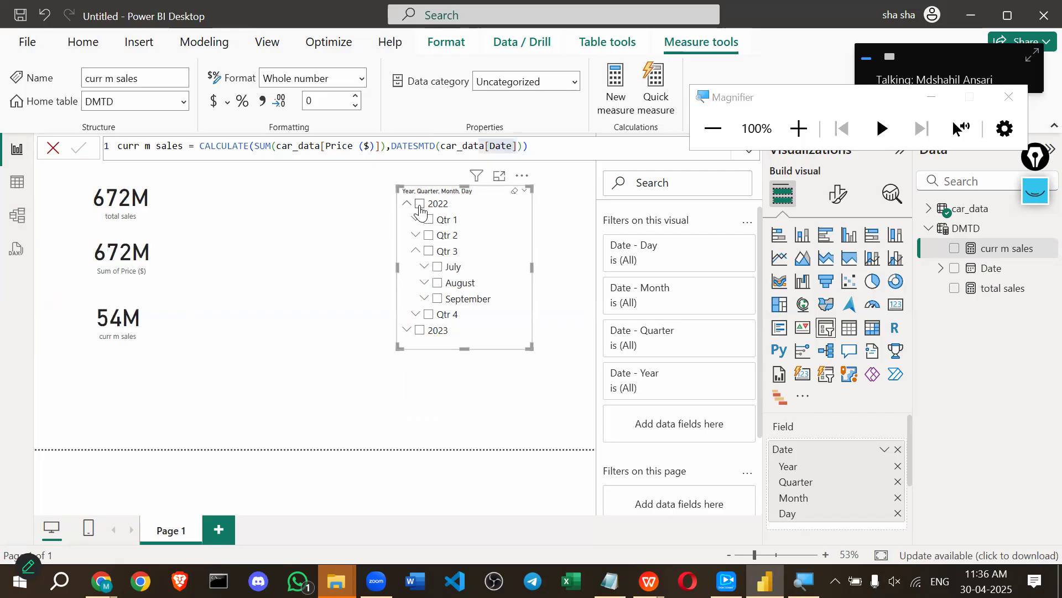
pyautogui.click(407, 206)
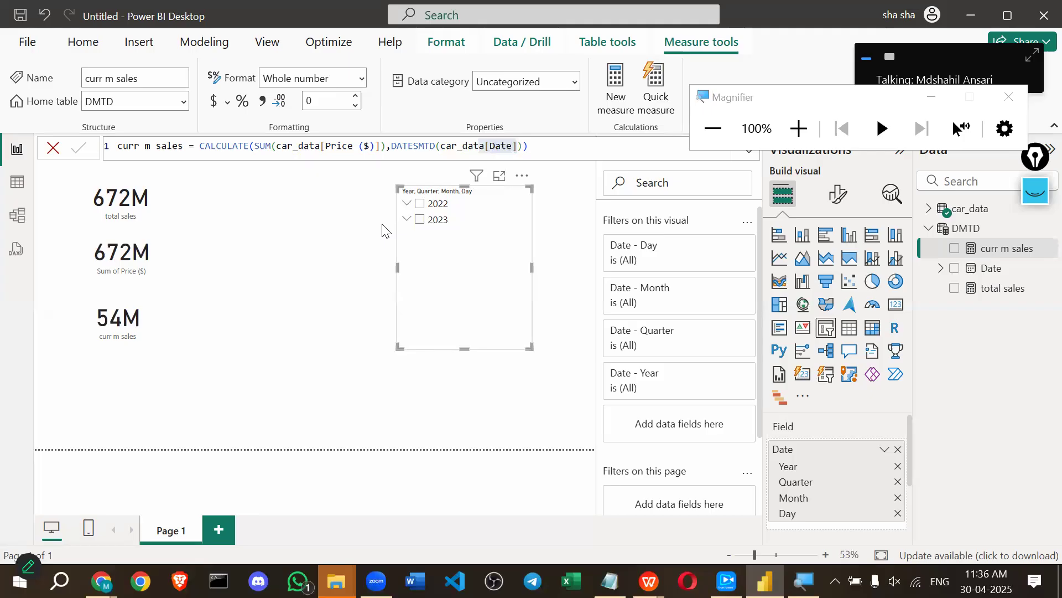
pyautogui.click(407, 219)
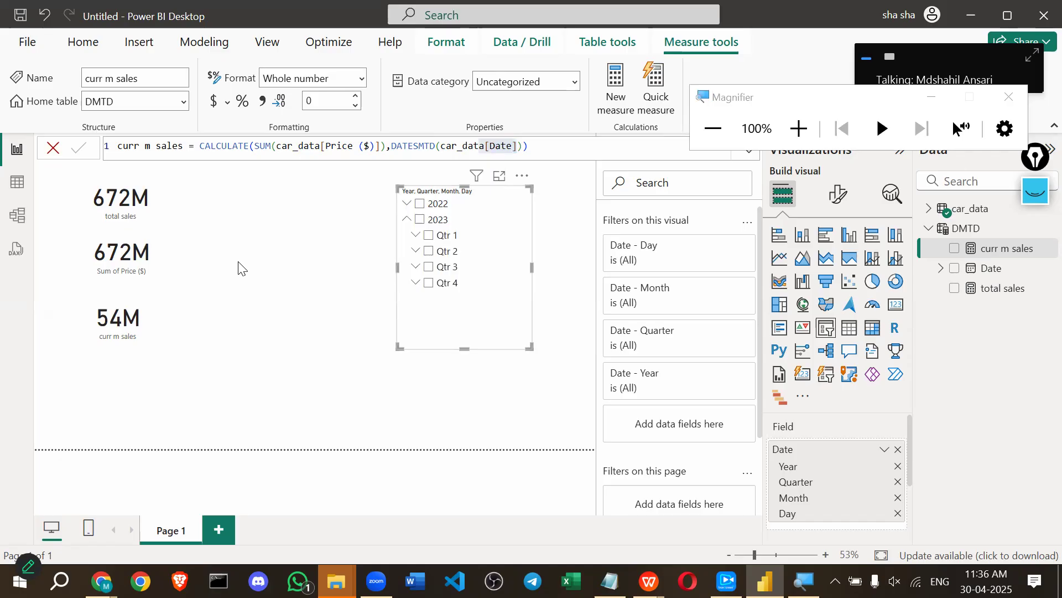
pyautogui.click(430, 284)
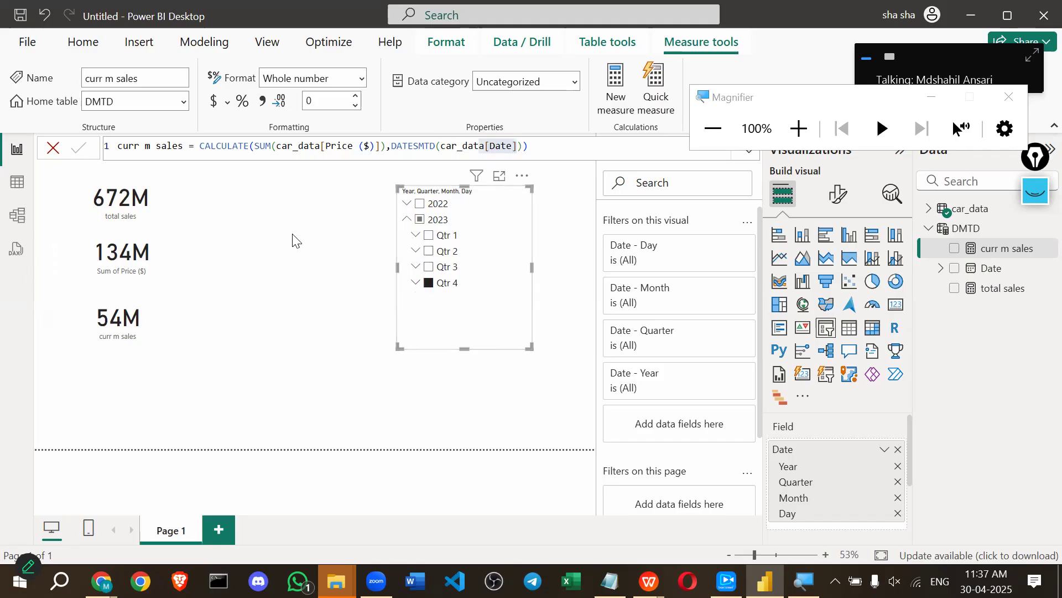
# Copy the whole curr m sales formula and create a new blank measure.
pyautogui.click(491, 148)
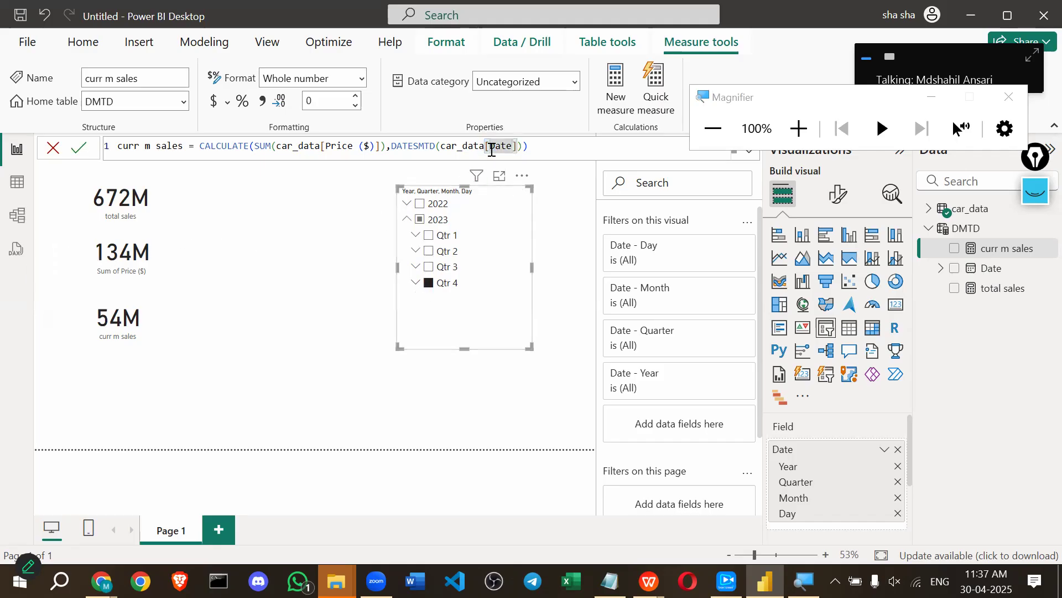
pyautogui.hotkey('ctrl', 'a')
pyautogui.hotkey('ctrl', 'c')
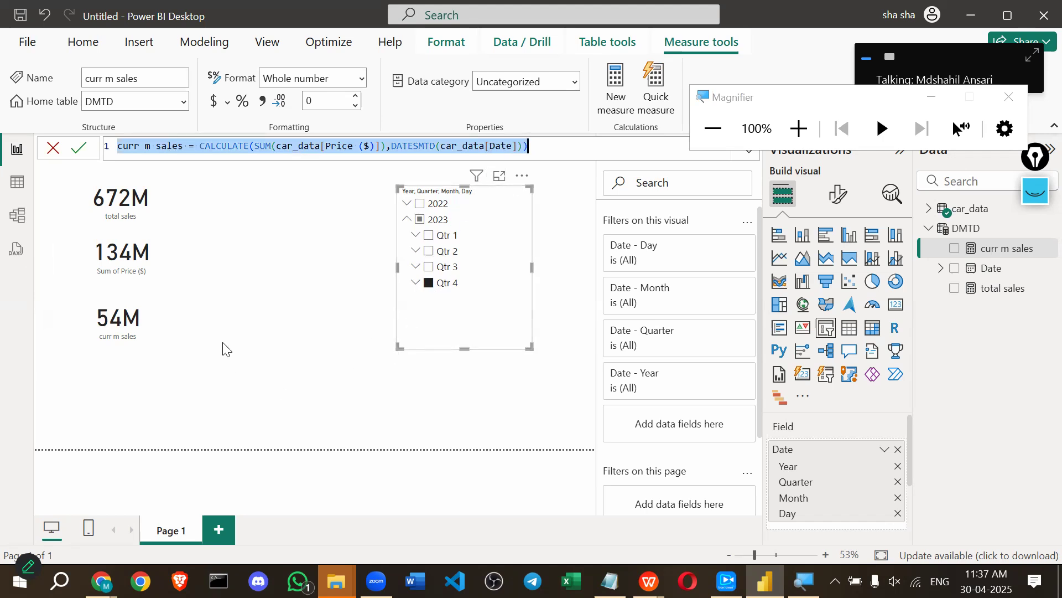
pyautogui.click(223, 292)
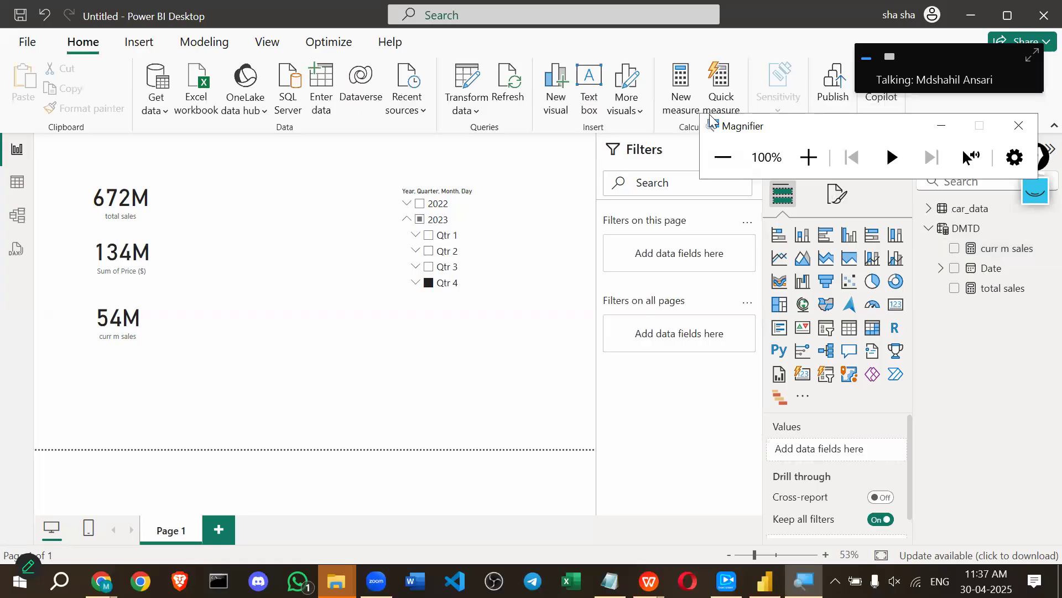
pyautogui.click(681, 104)
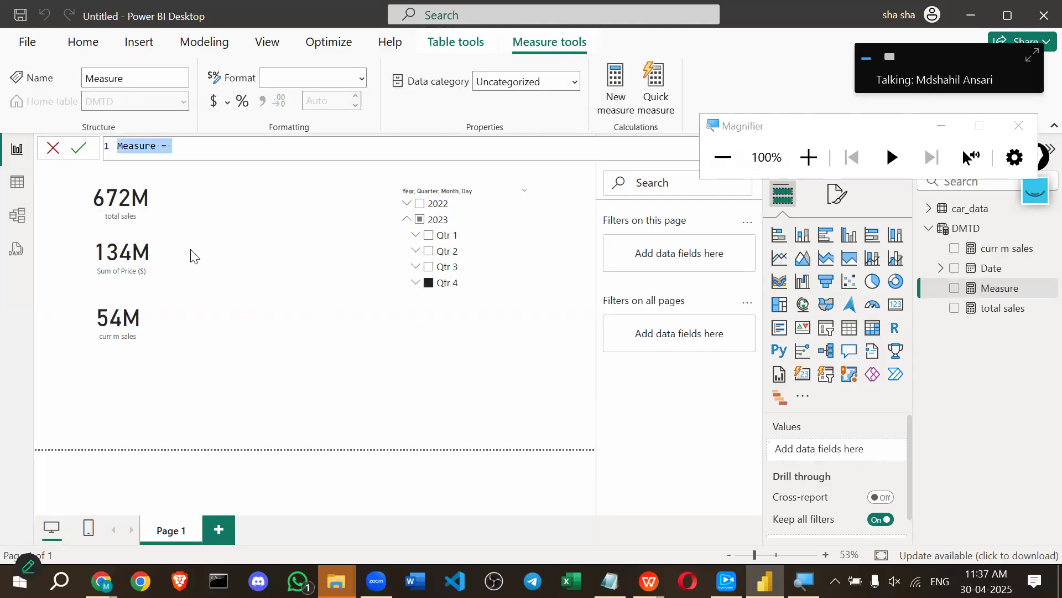
# Name the new measure 'DQTD sales' and paste in the month-to-date formula body.
pyautogui.write('dQTD =')
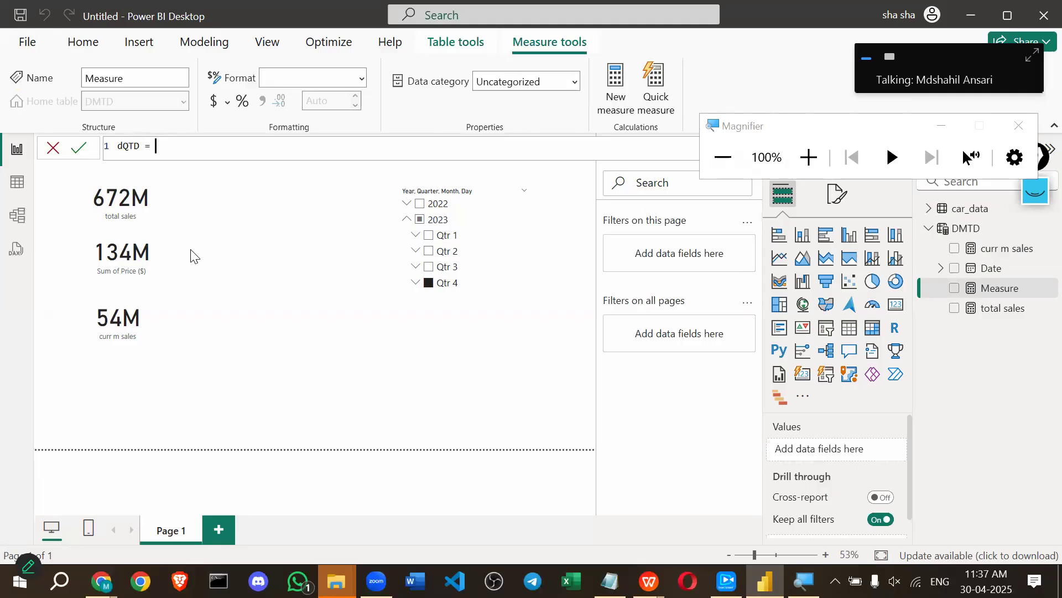
pyautogui.hotkey('ctrl', 'v')
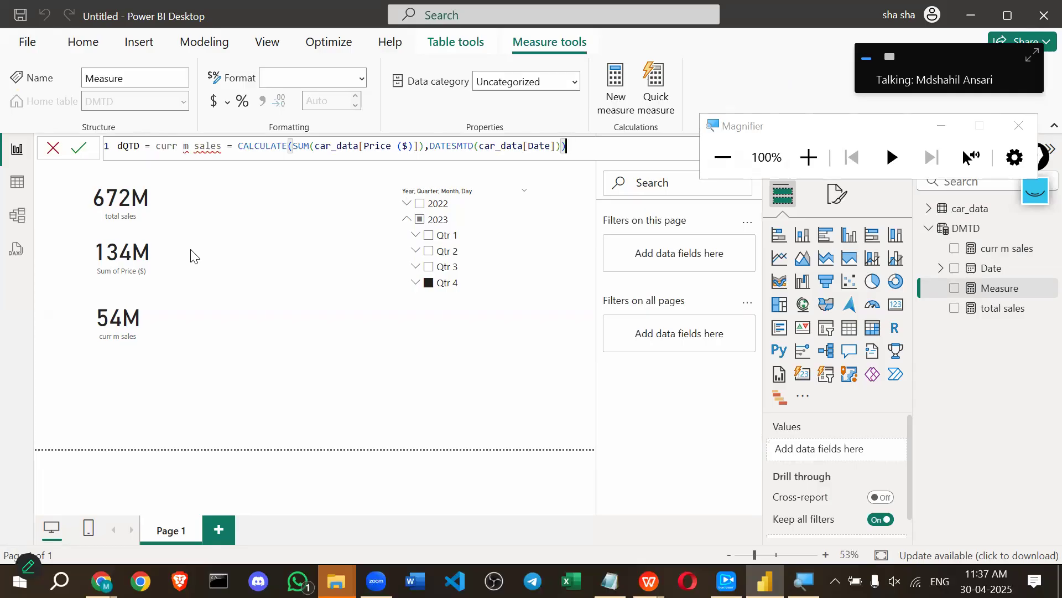
pyautogui.moveTo(194, 146); pyautogui.dragTo(142, 151)
pyautogui.press('BackSpace')
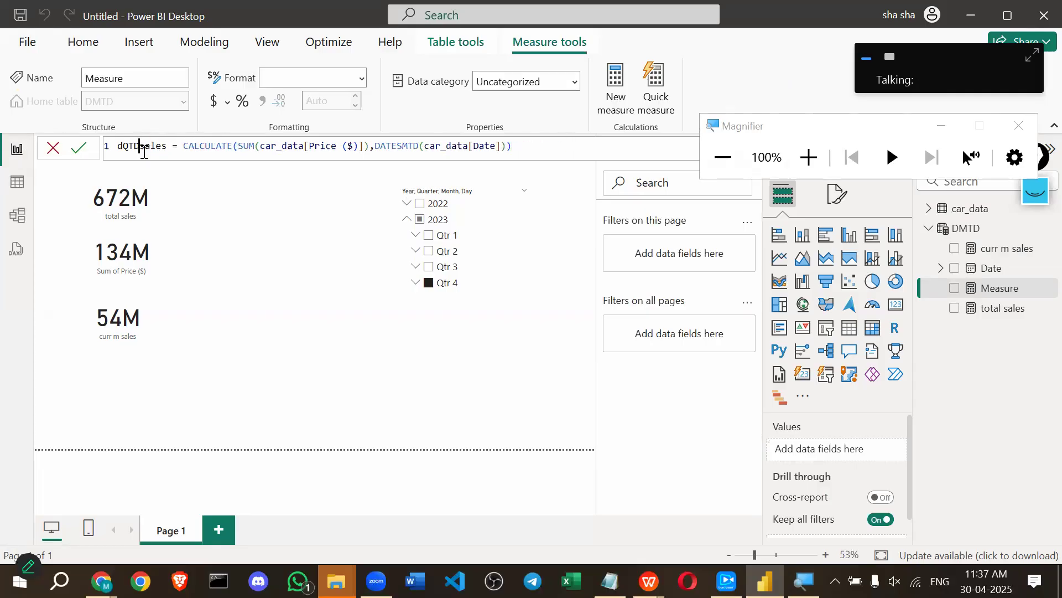
pyautogui.click(123, 150)
pyautogui.press('BackSpace')
pyautogui.write('D')
pyautogui.click(166, 147)
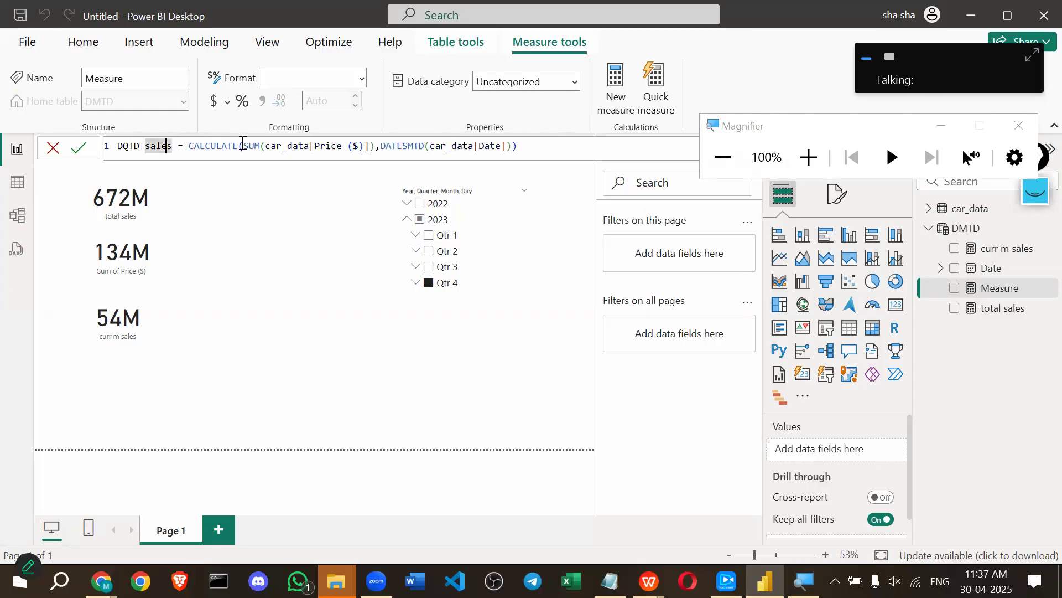
# Change DATESMTD to DATESQTD and commit the DQTD sales measure.
pyautogui.click(415, 145)
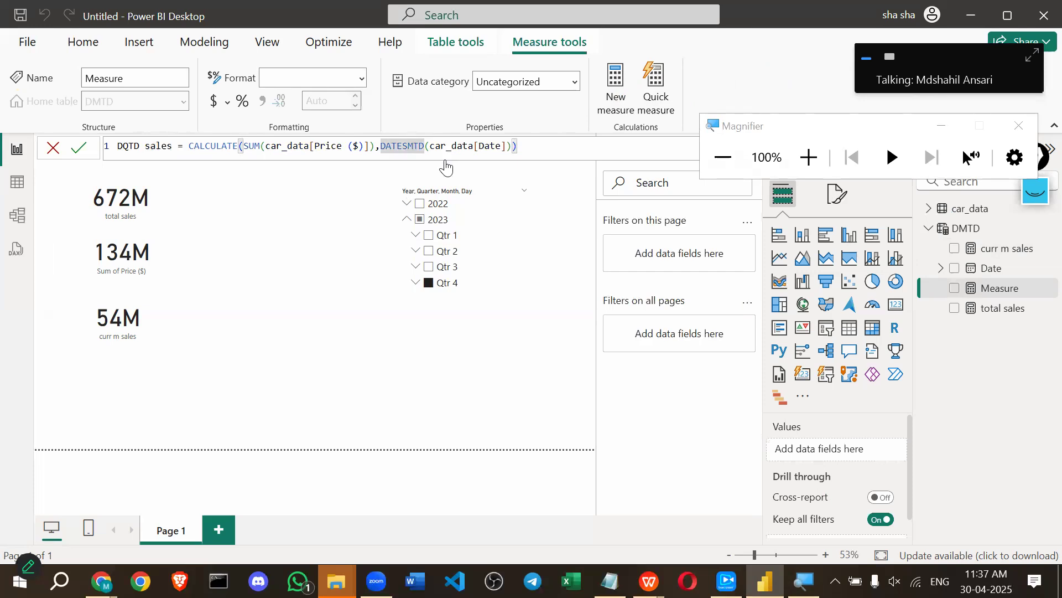
pyautogui.press('BackSpace')
pyautogui.write('Q')
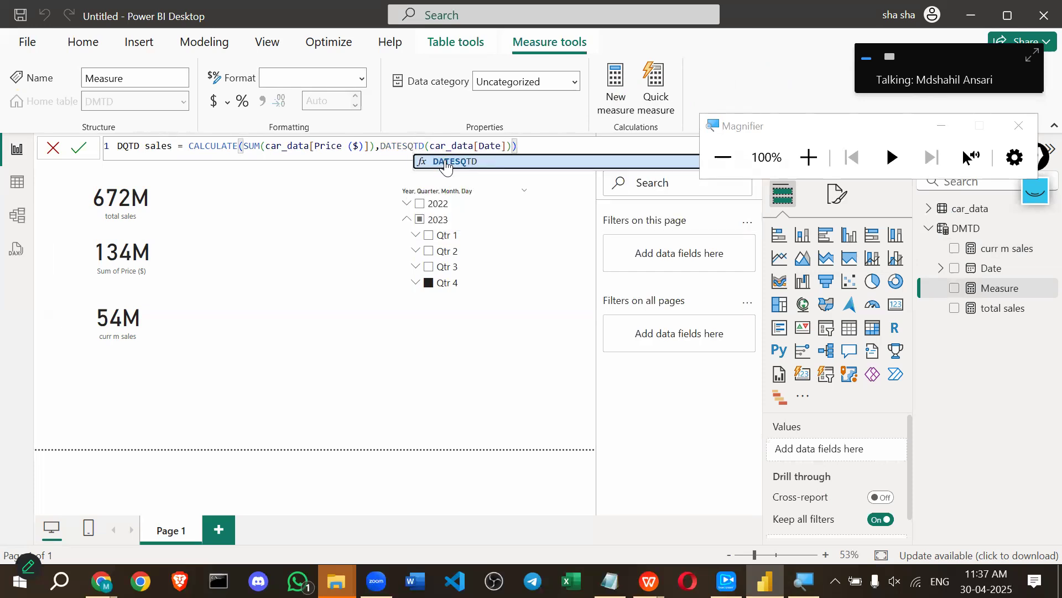
pyautogui.click(221, 200)
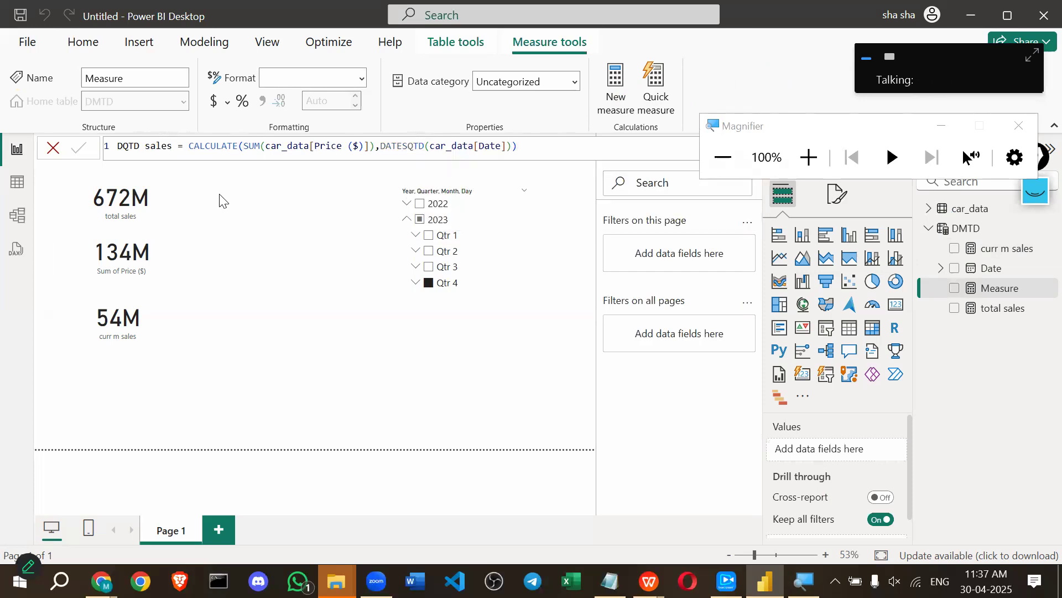
pyautogui.click(79, 150)
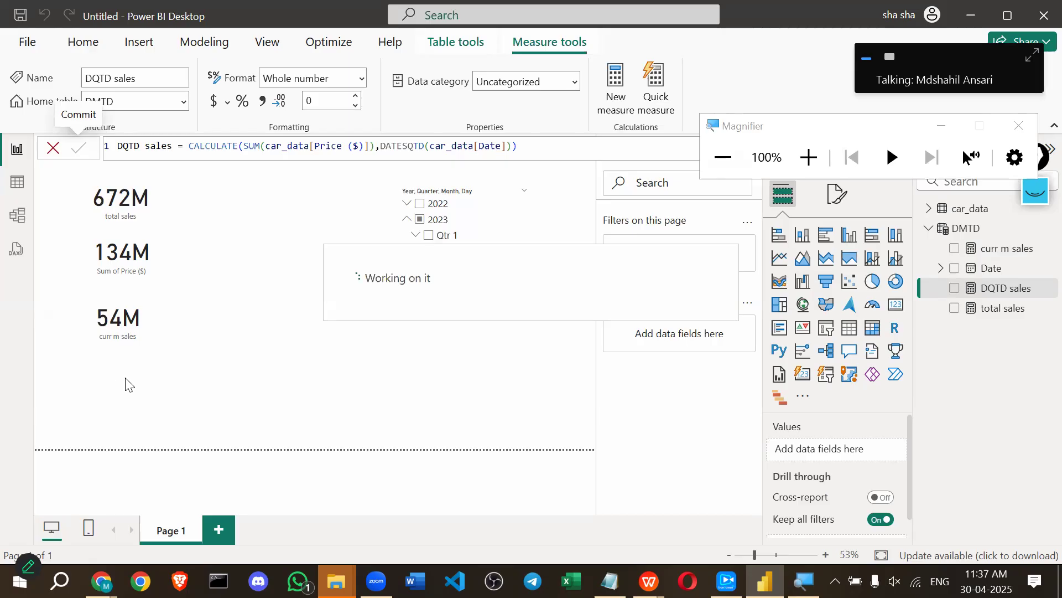
# Add a card showing DQTD sales (134M for 2023 Qtr 4) and review its DATESQTD formula.
pyautogui.click(896, 306)
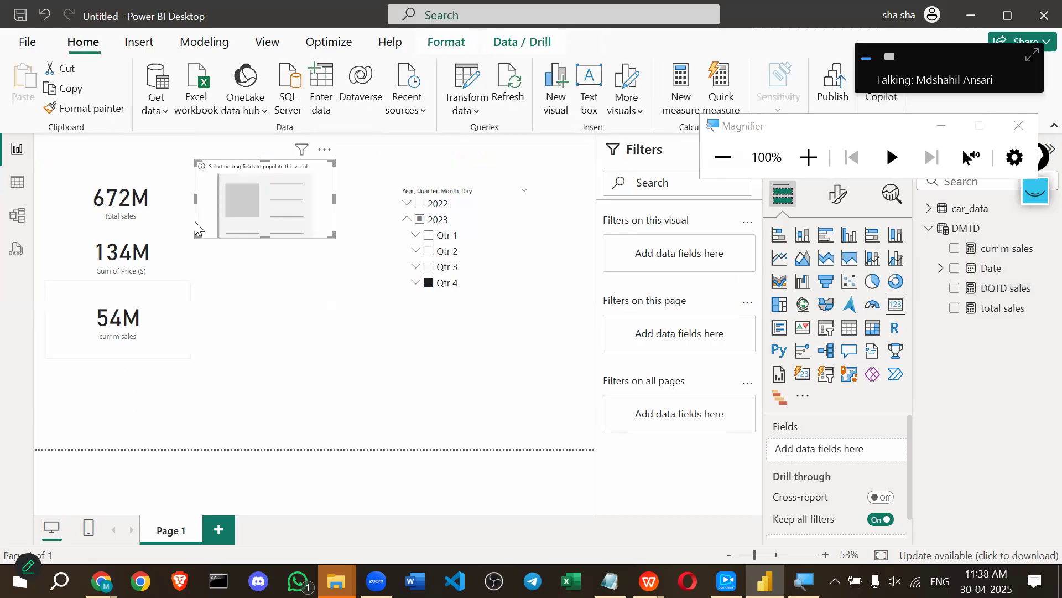
pyautogui.moveTo(1004, 289); pyautogui.dragTo(821, 447)
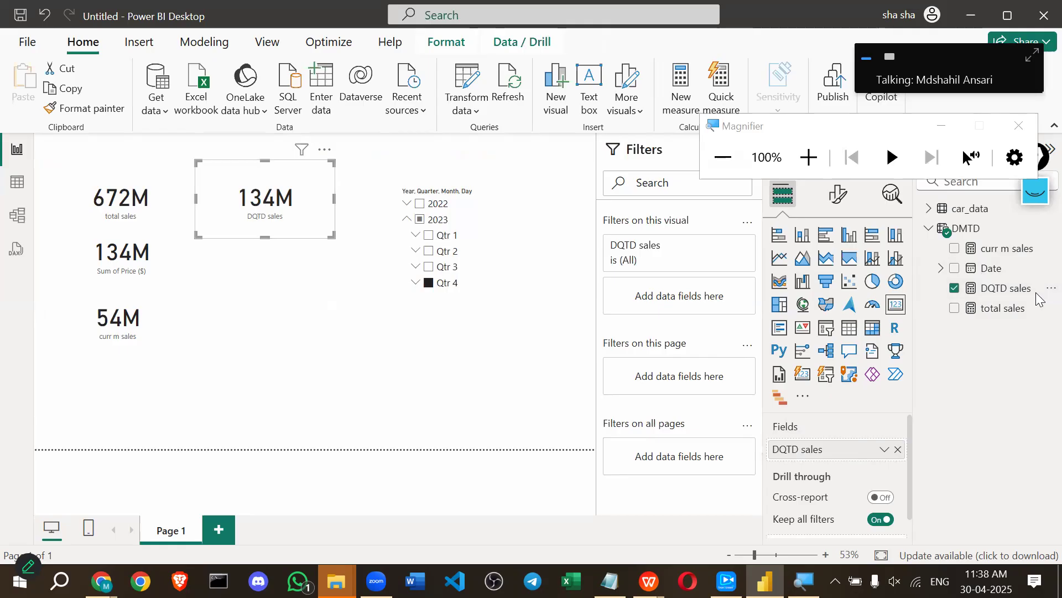
pyautogui.click(1005, 288)
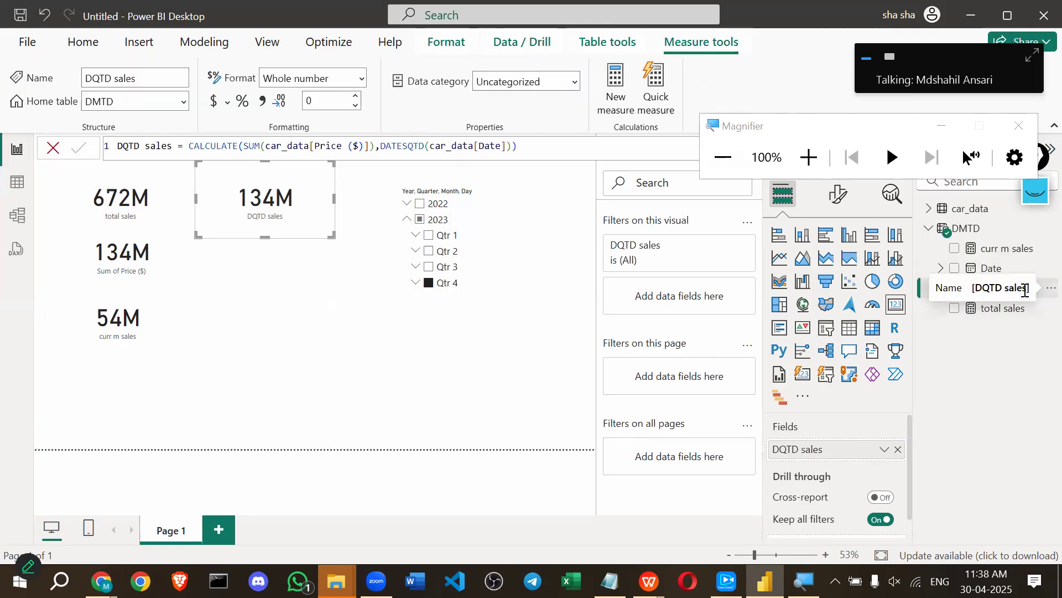
pyautogui.click(809, 158)
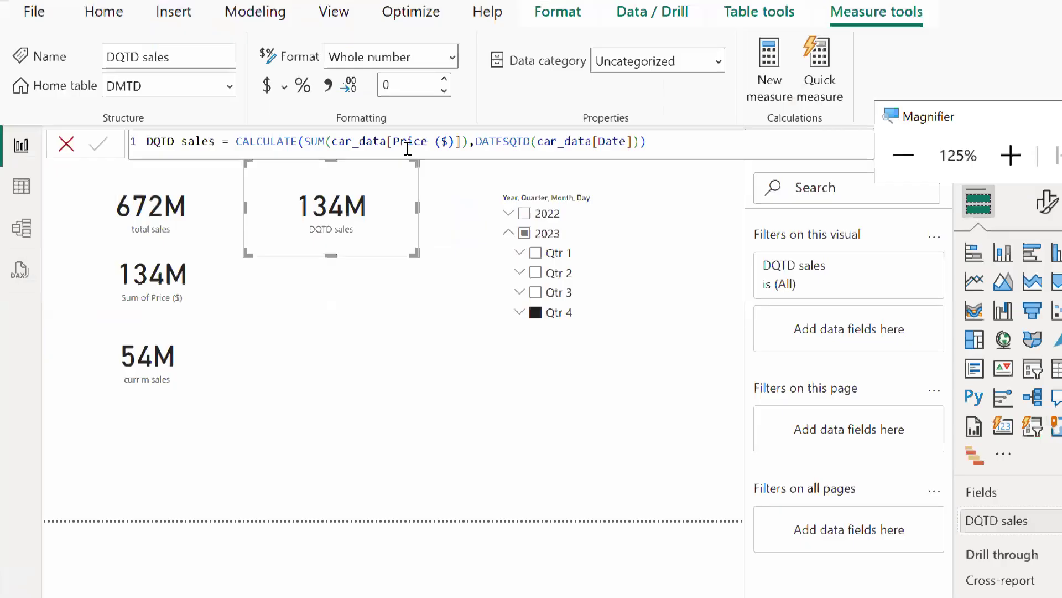
pyautogui.click(516, 142)
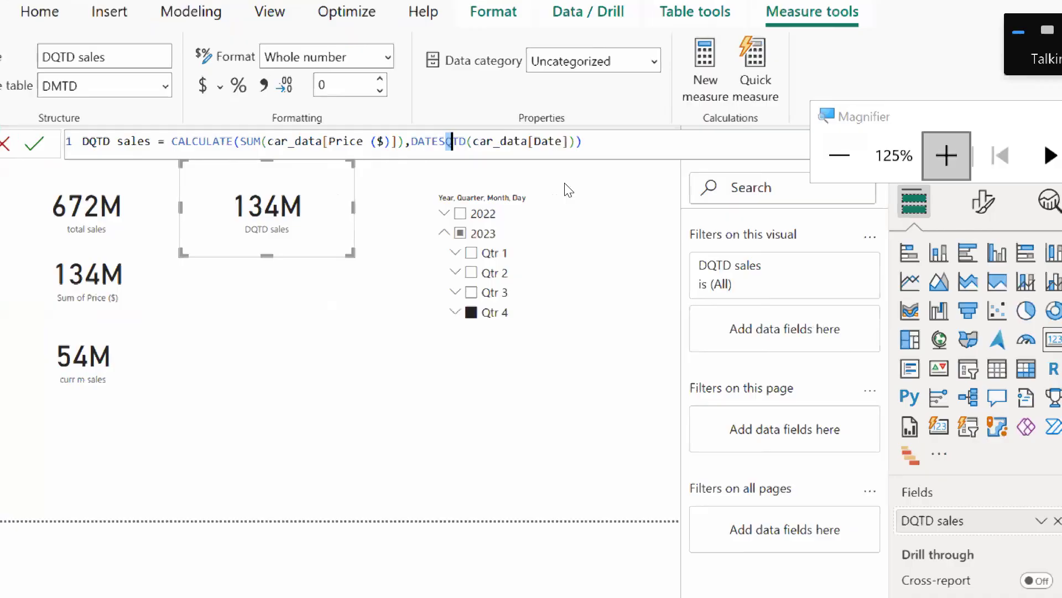
pyautogui.press('super+plus')
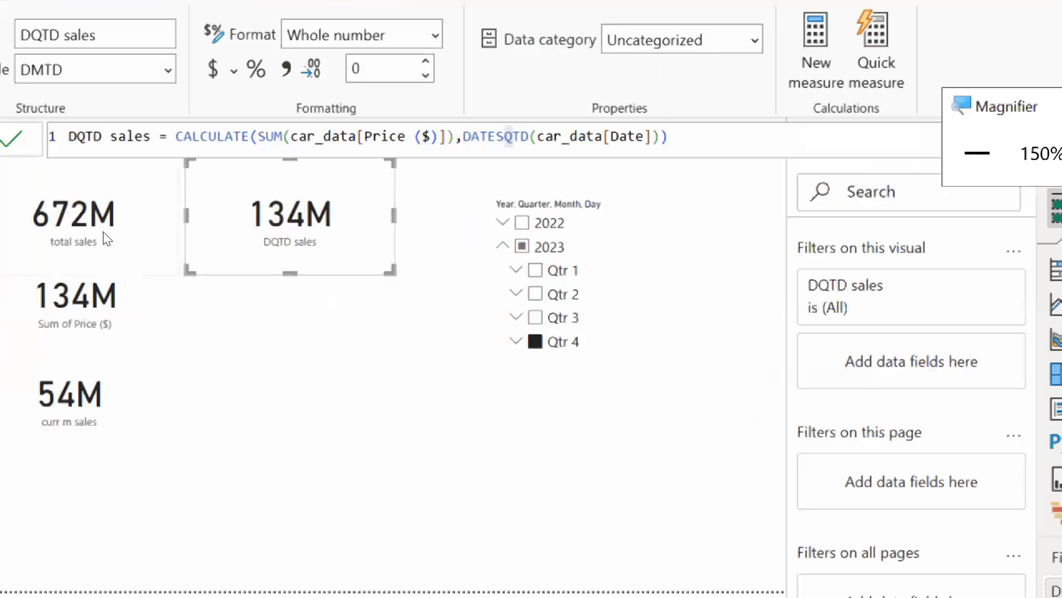
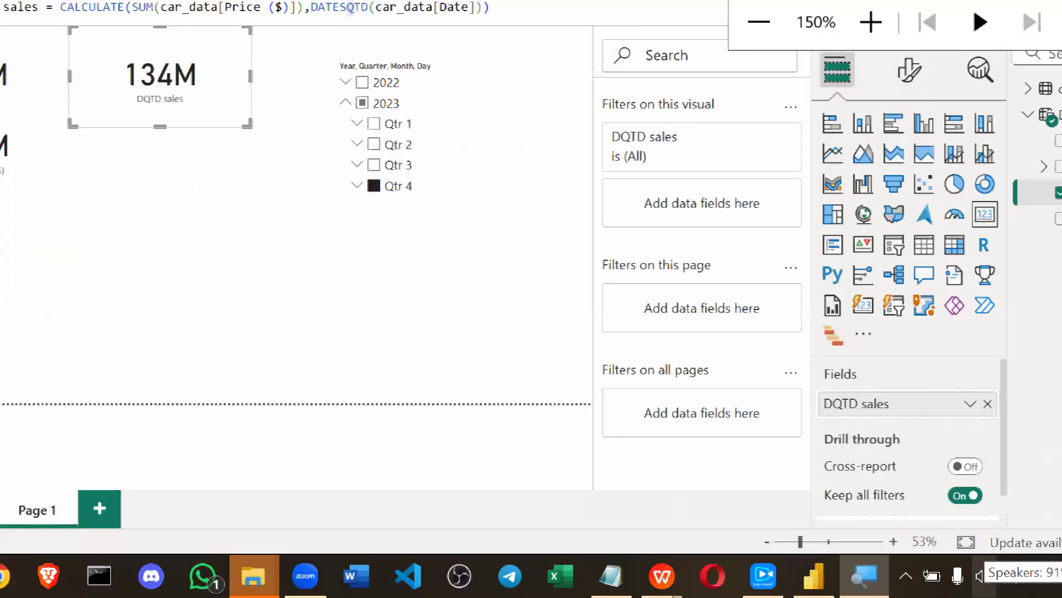
# Reset magnification to 100%, then review the total sales and DQTD sales formulas.
pyautogui.press('super+minus')
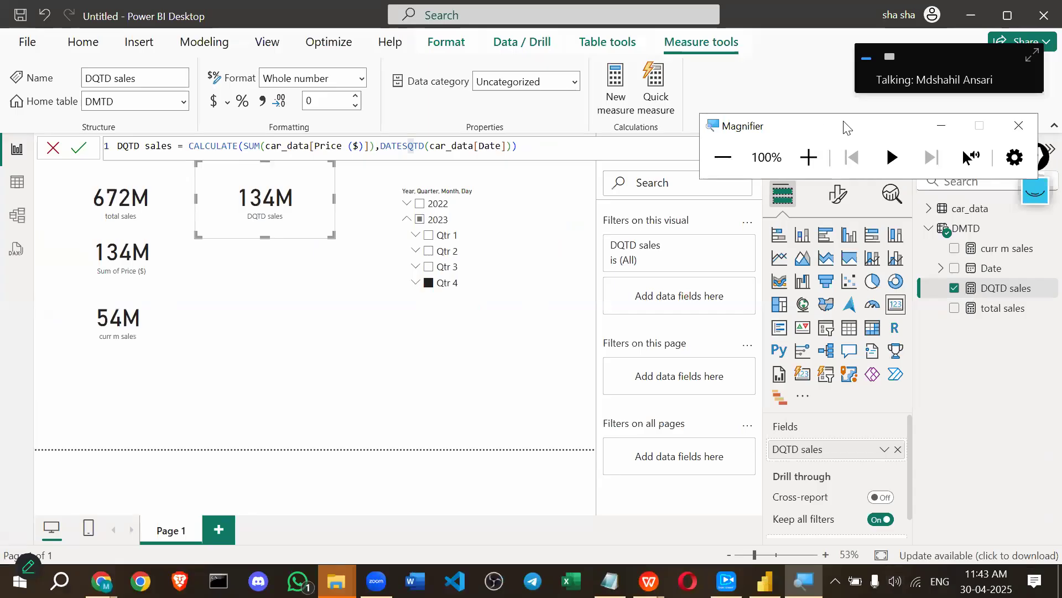
pyautogui.moveTo(838, 127); pyautogui.dragTo(755, 131)
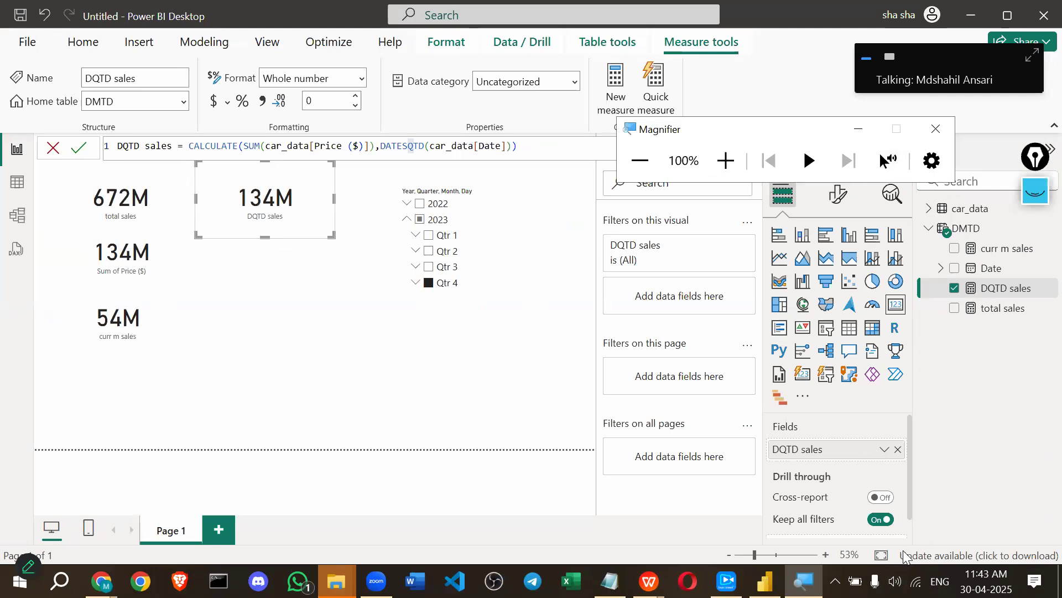
pyautogui.click(954, 287)
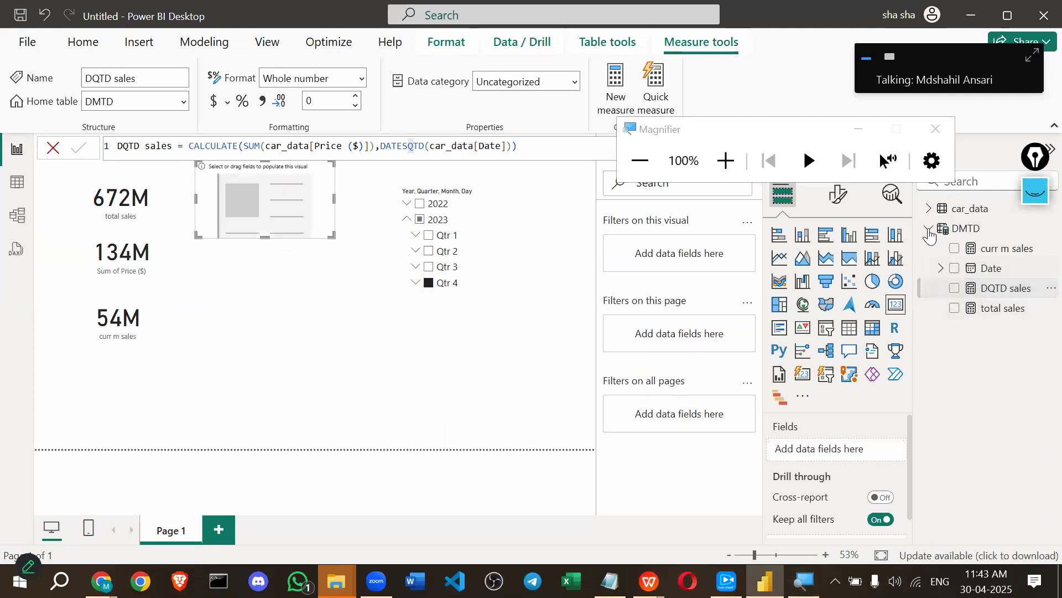
pyautogui.click(954, 288)
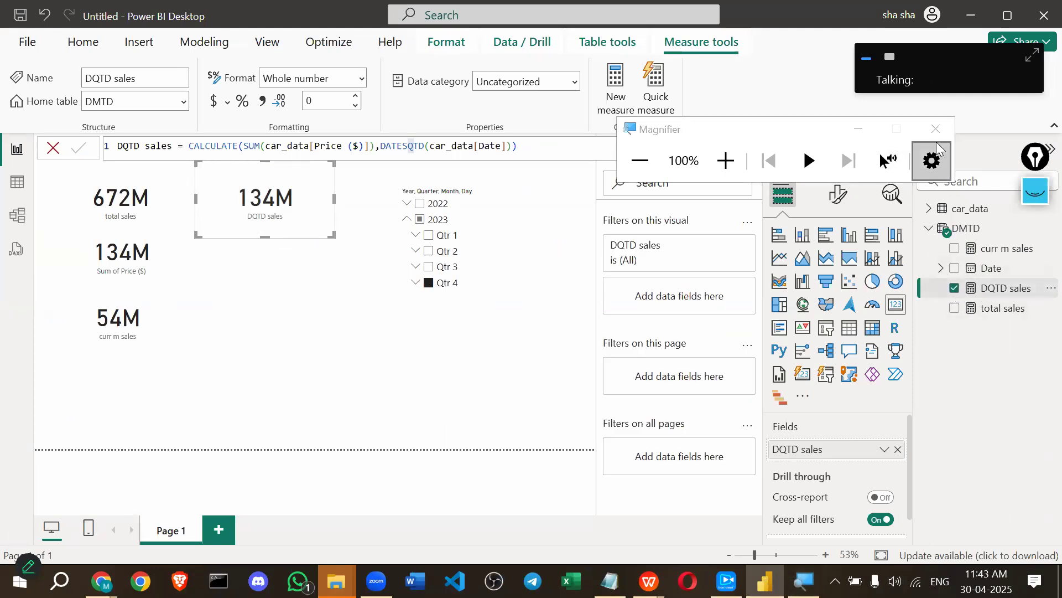
pyautogui.click(266, 339)
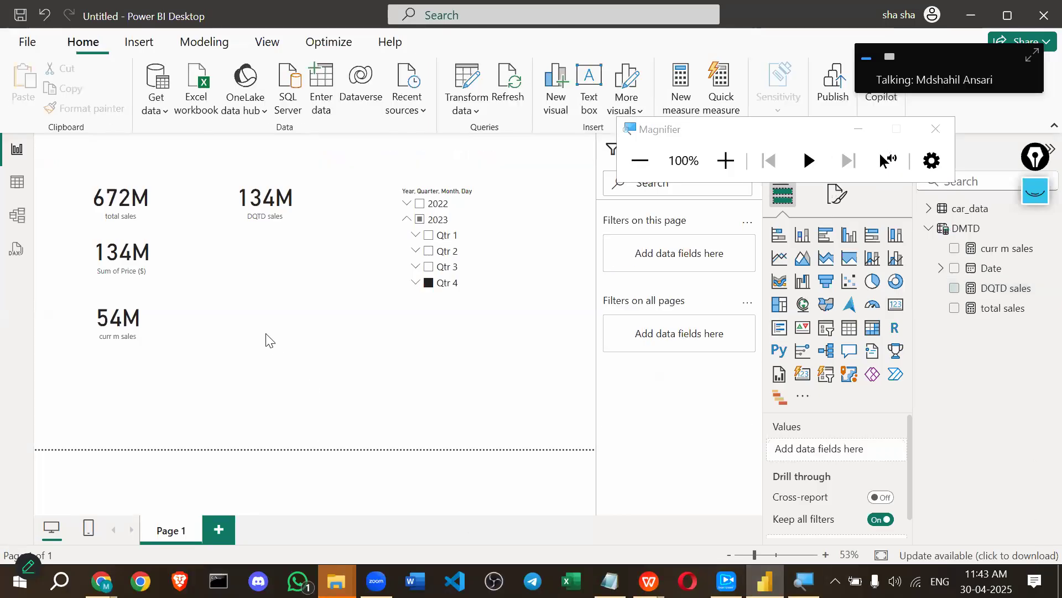
pyautogui.click(1003, 308)
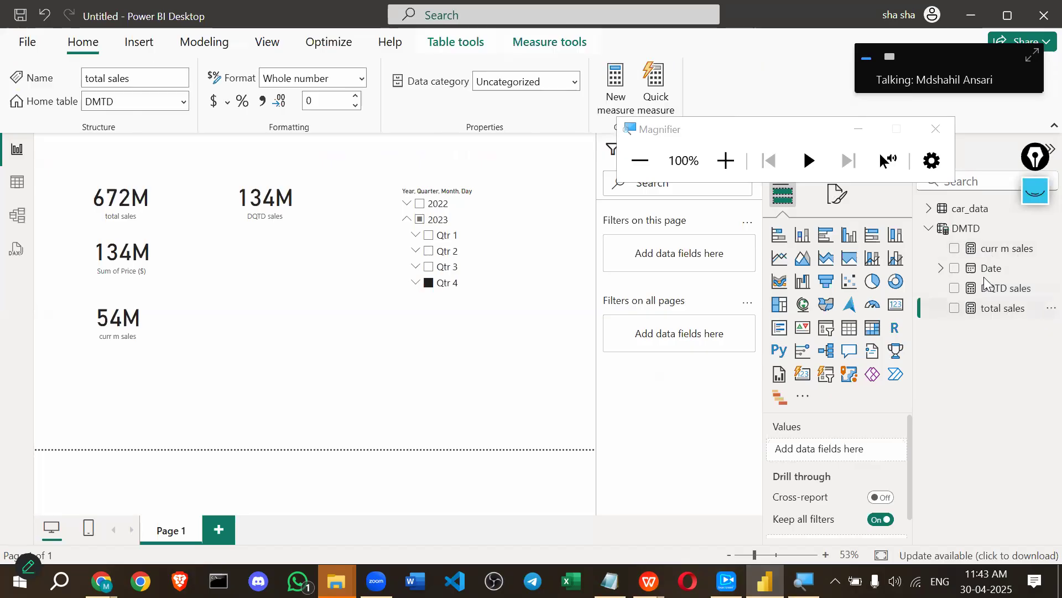
pyautogui.click(1021, 287)
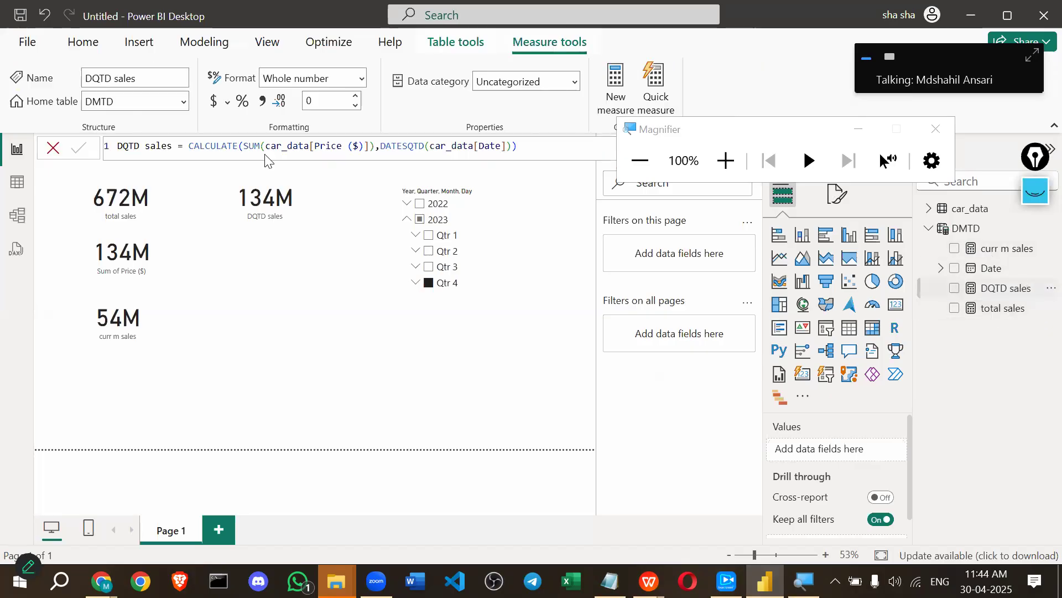
# Erase old ink and underline CALCULATE, SUM and DATESQTD in the DQTD formula.
pyautogui.click(1034, 196)
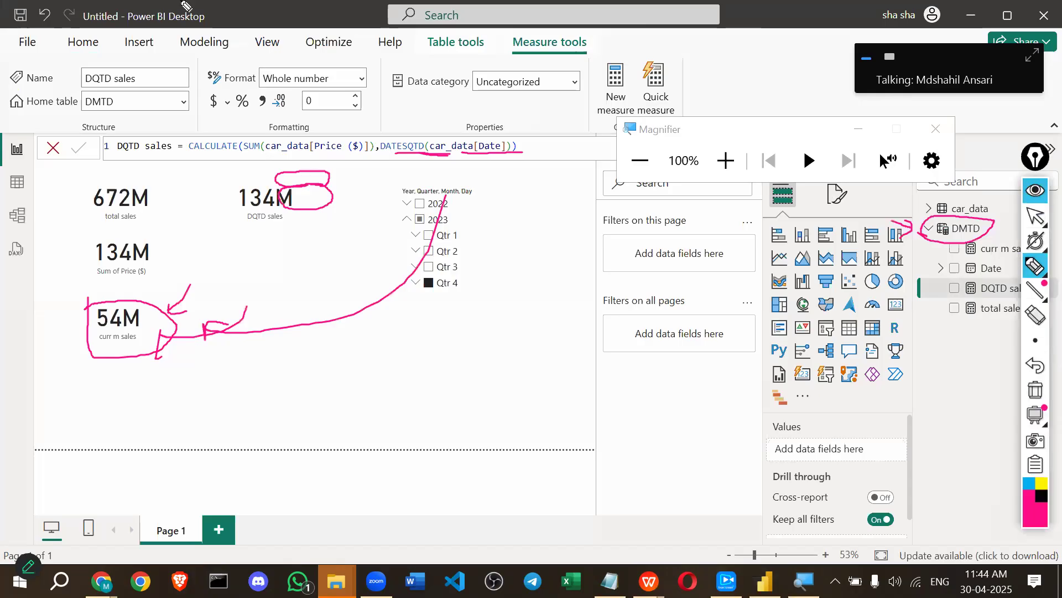
pyautogui.click(1034, 394)
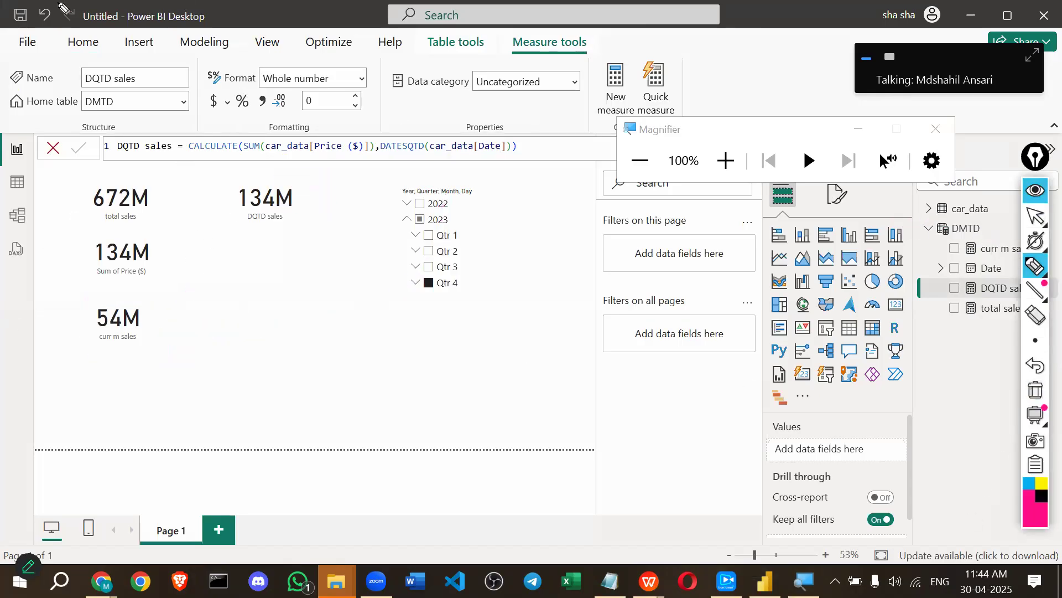
pyautogui.moveTo(178, 157); pyautogui.dragTo(310, 154)
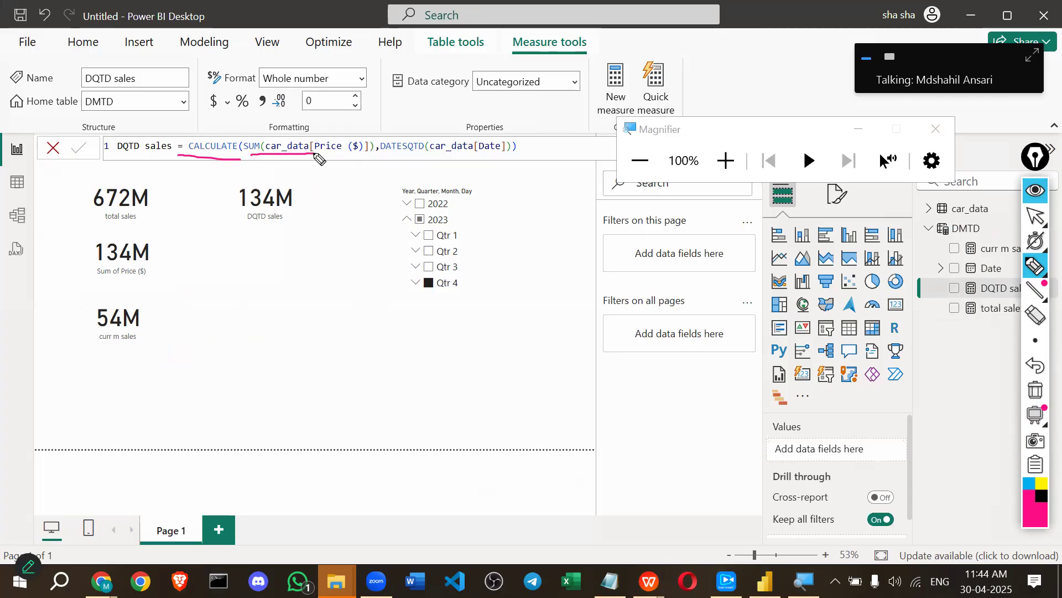
pyautogui.moveTo(380, 157); pyautogui.dragTo(520, 159)
pyautogui.click(1036, 195)
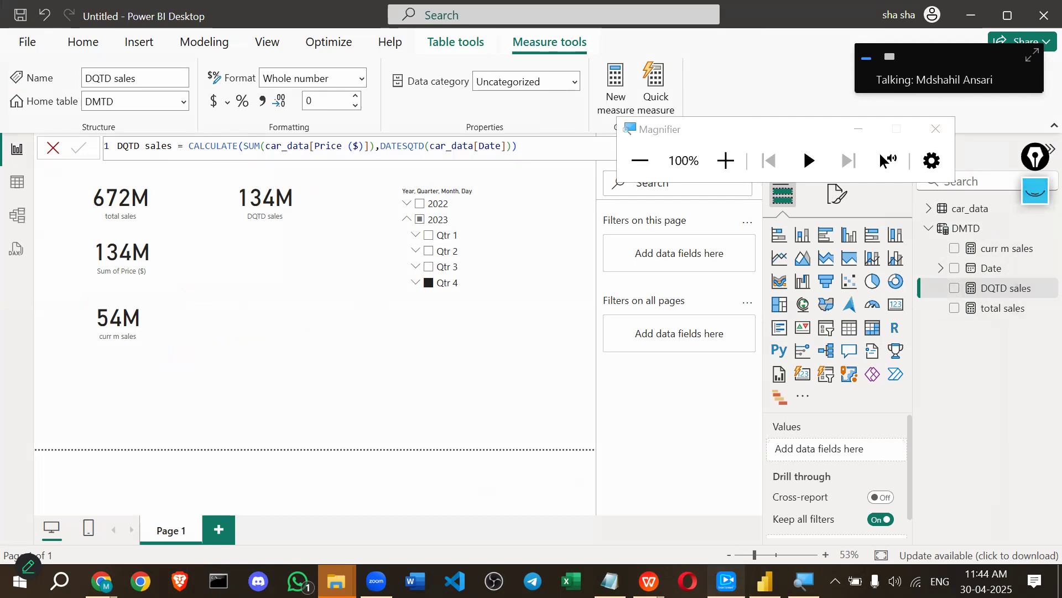
# Start casting in tranScreen and move the magnifier window off the panes.
pyautogui.click(727, 581)
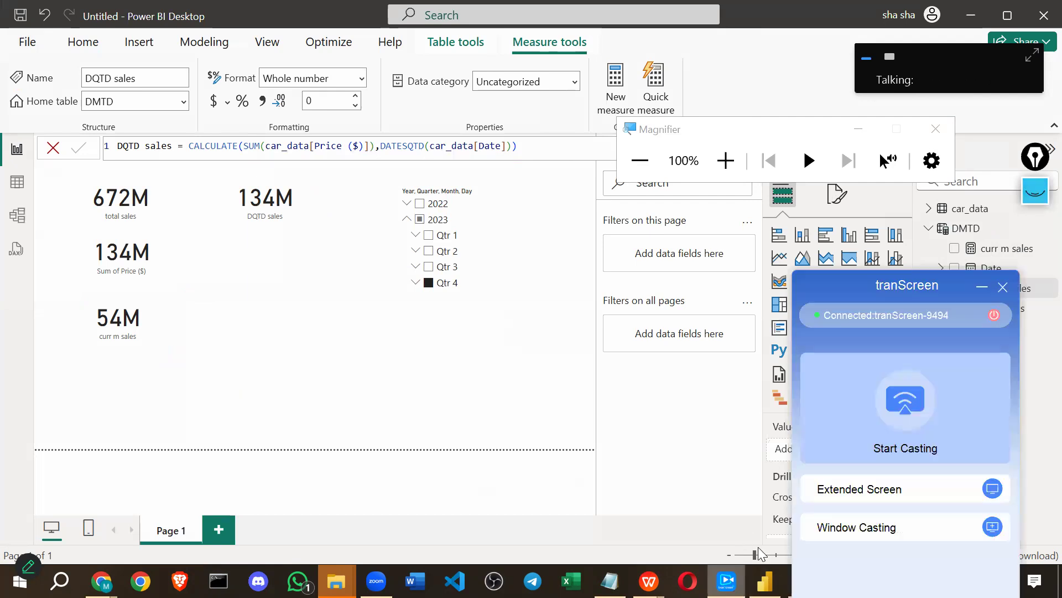
pyautogui.click(886, 424)
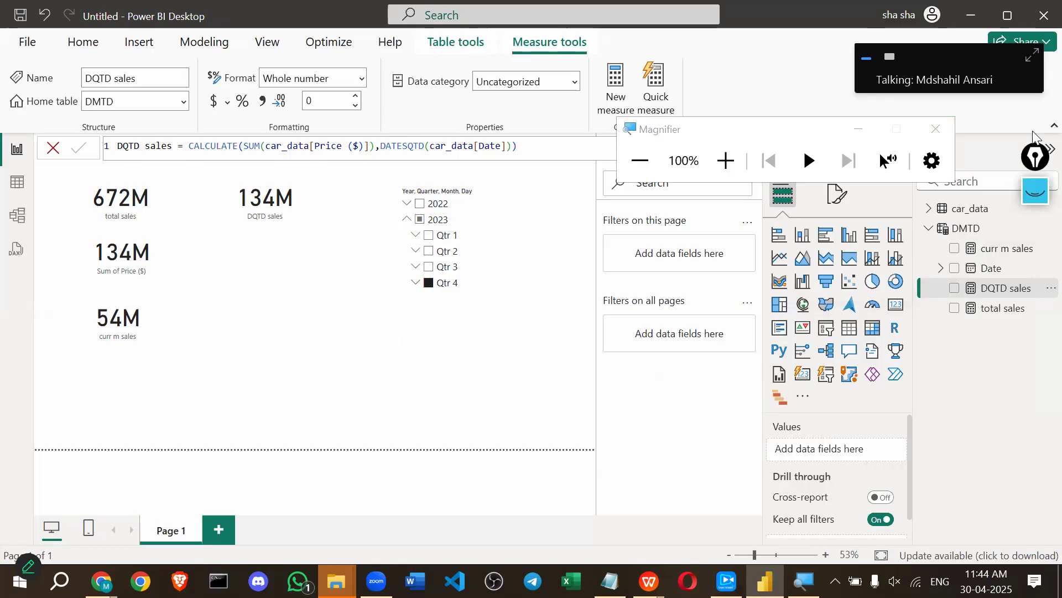
pyautogui.moveTo(810, 128); pyautogui.dragTo(778, 114)
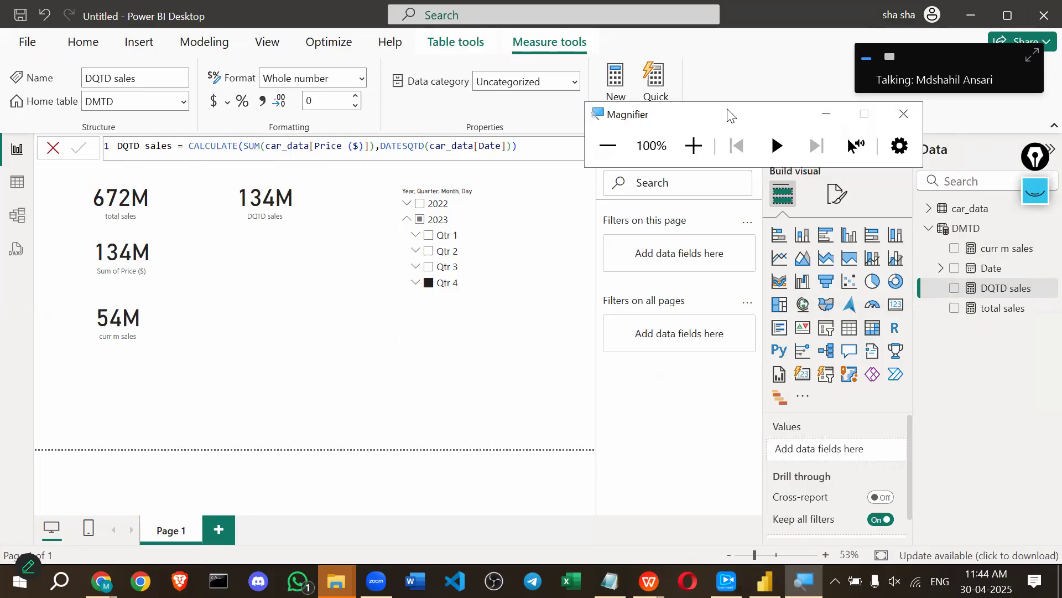
pyautogui.moveTo(728, 114); pyautogui.dragTo(671, 70)
# Clear the ink, then highlight CALCULATE, the full expression and DATESQTD in the formula.
pyautogui.click(1034, 194)
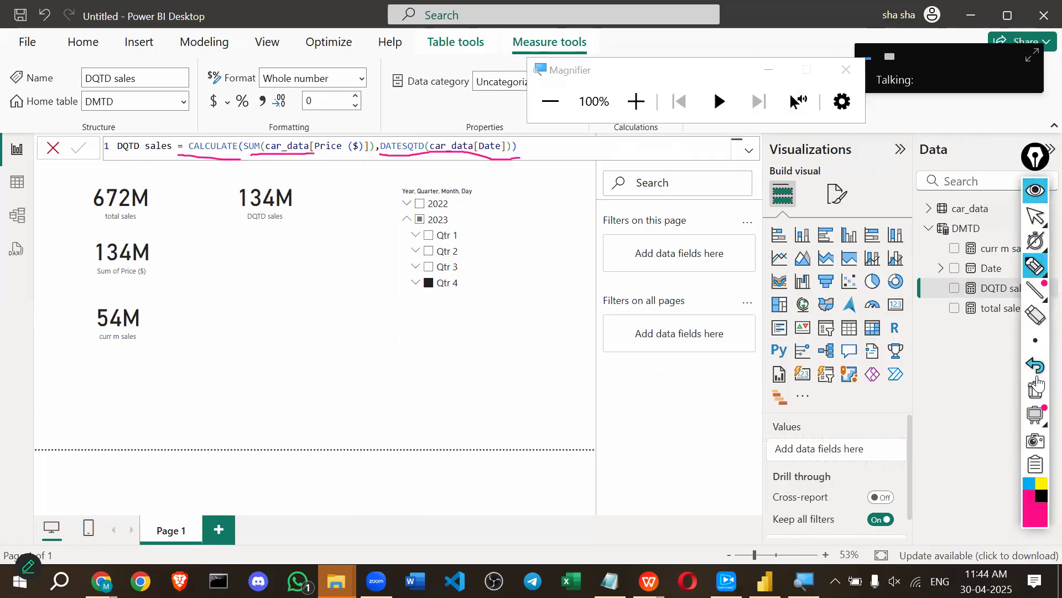
pyautogui.click(1038, 395)
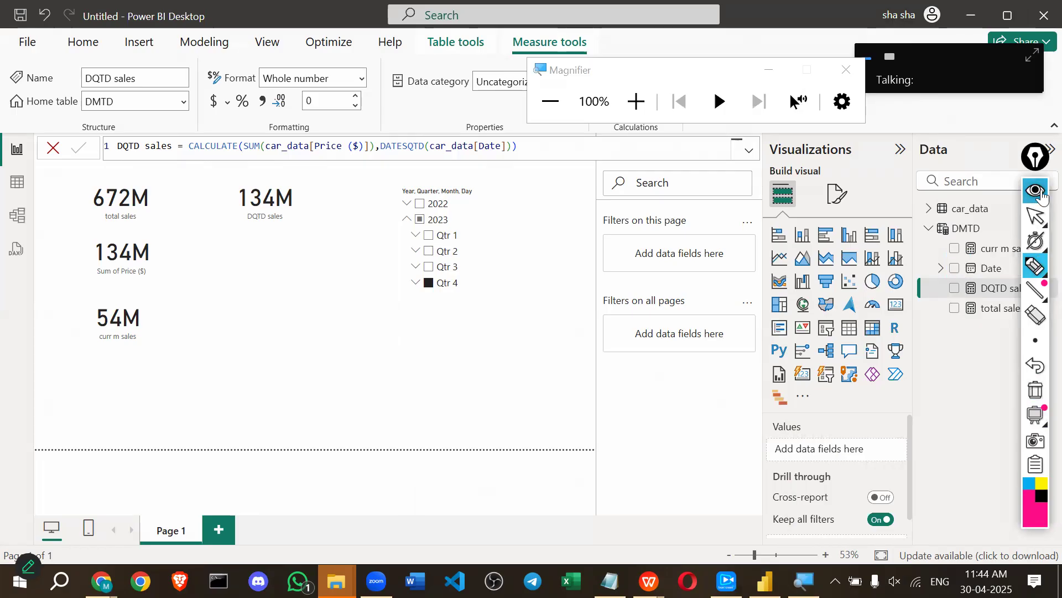
pyautogui.click(1041, 193)
pyautogui.moveTo(1041, 157); pyautogui.dragTo(1040, 111)
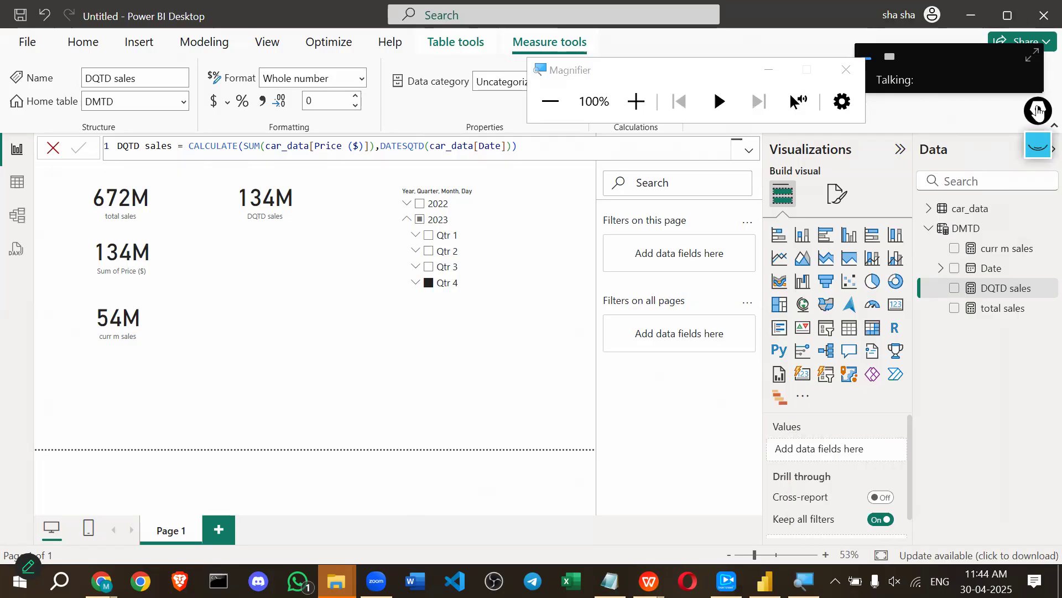
pyautogui.doubleClick(197, 145)
pyautogui.moveTo(190, 145); pyautogui.dragTo(582, 146)
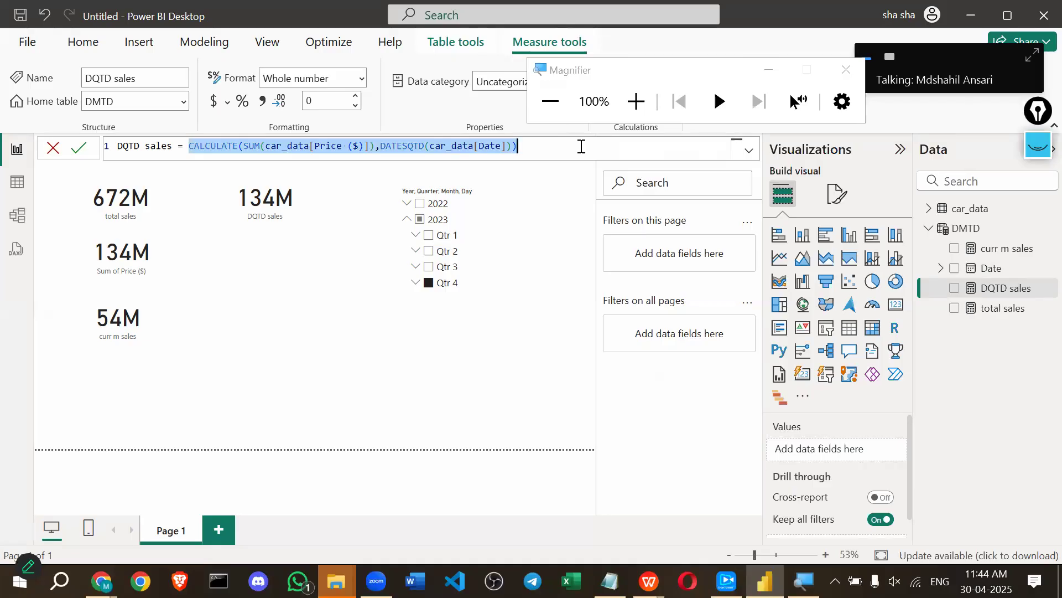
pyautogui.doubleClick(387, 146)
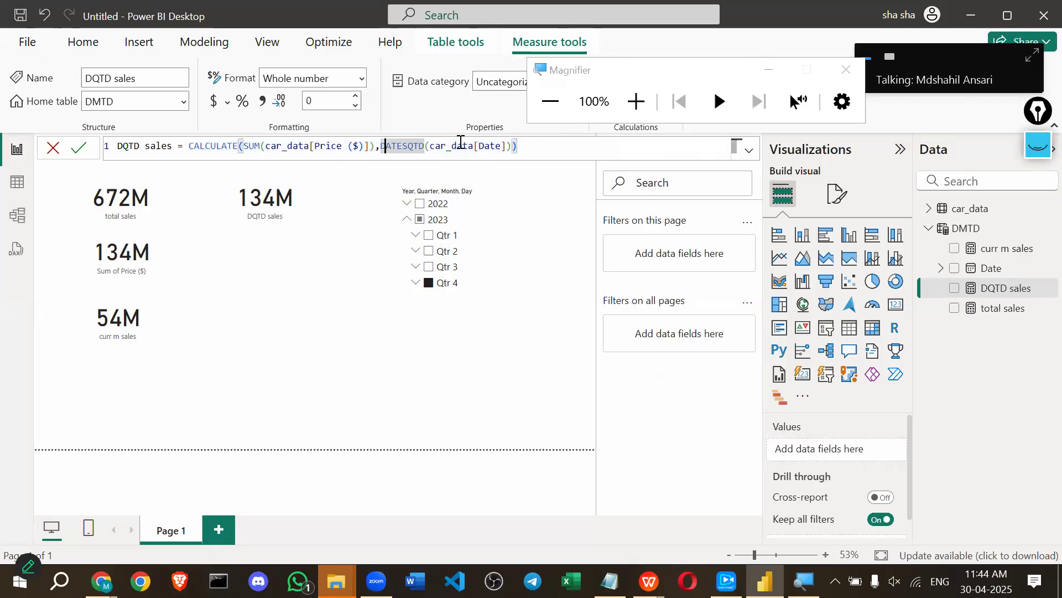
# Underline the formula in pink ink and handwrite 'TotalMTD(' below it with an arrow.
pyautogui.click(1038, 145)
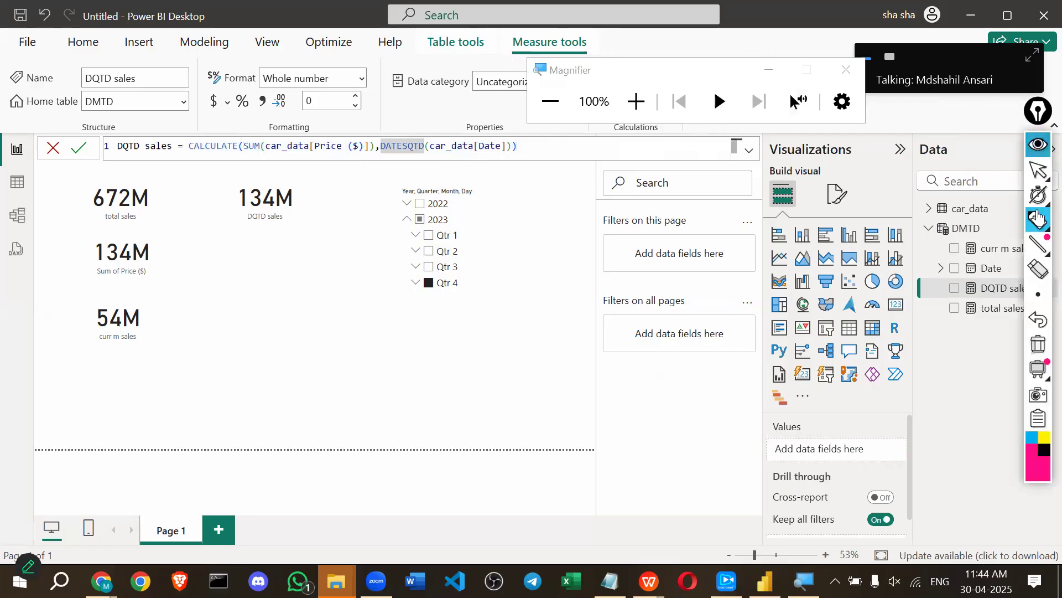
pyautogui.moveTo(204, 157); pyautogui.dragTo(560, 164)
pyautogui.moveTo(371, 167); pyautogui.dragTo(368, 184)
pyautogui.moveTo(369, 276)
pyautogui.mouseDown()
pyautogui.moveTo(356, 289)
pyautogui.moveTo(379, 294)
pyautogui.mouseUp()
pyautogui.moveTo(248, 332)
pyautogui.mouseDown()
pyautogui.moveTo(235, 343)
pyautogui.moveTo(251, 348)
pyautogui.moveTo(247, 333)
pyautogui.mouseUp()
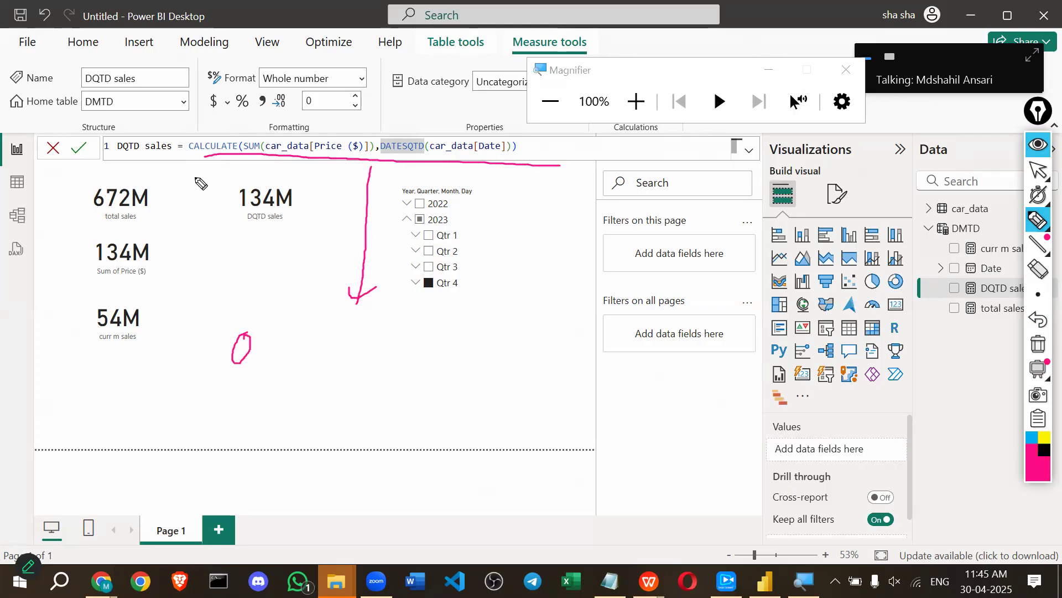
pyautogui.moveTo(186, 163); pyautogui.dragTo(418, 156)
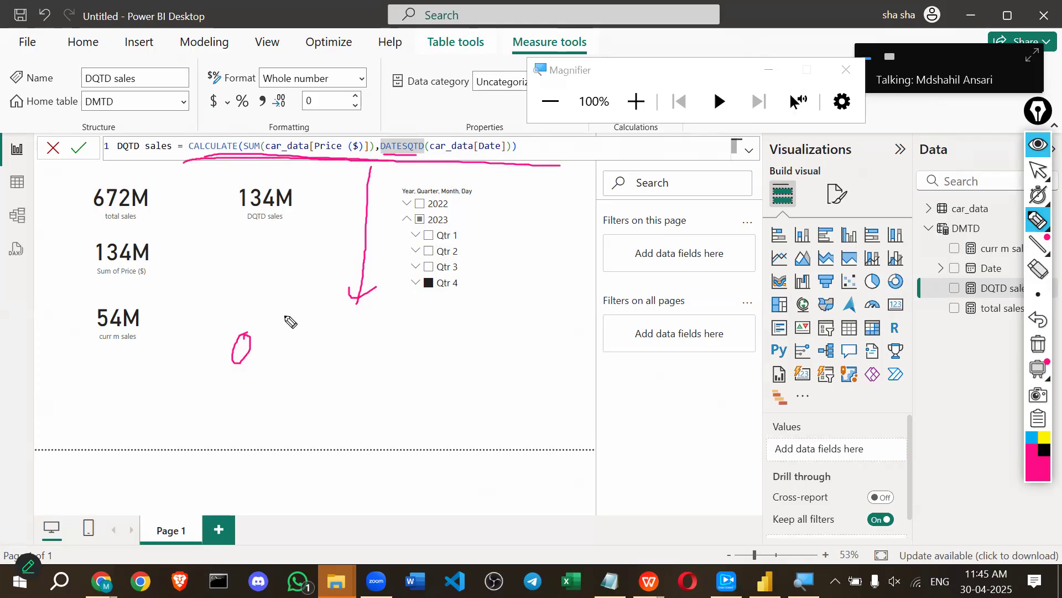
pyautogui.moveTo(212, 349)
pyautogui.mouseDown()
pyautogui.moveTo(263, 332)
pyautogui.moveTo(238, 382)
pyautogui.moveTo(283, 352)
pyautogui.moveTo(311, 376)
pyautogui.moveTo(318, 360)
pyautogui.moveTo(343, 354)
pyautogui.moveTo(350, 373)
pyautogui.mouseUp()
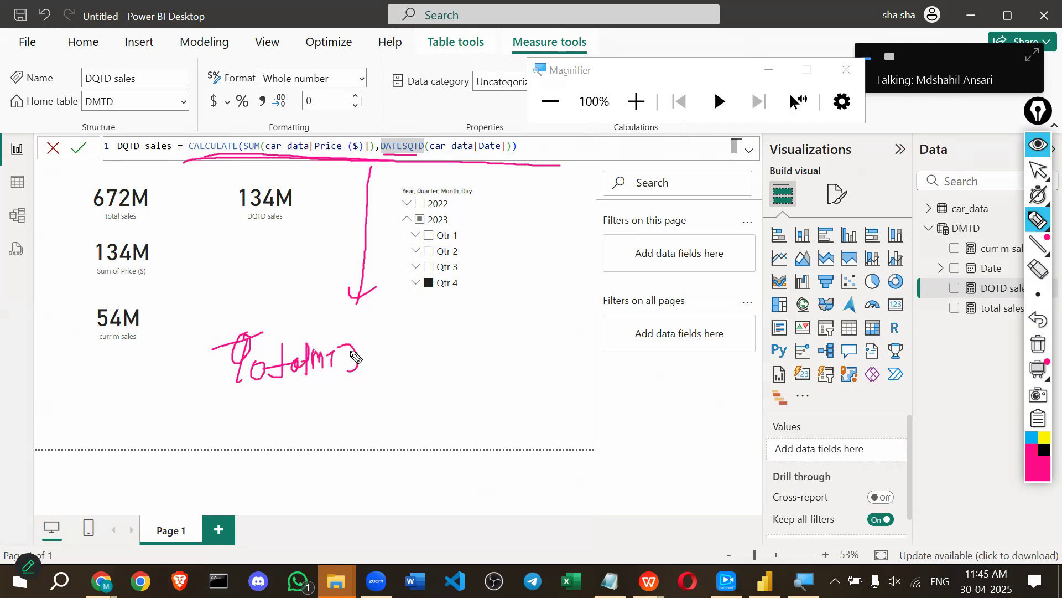
pyautogui.moveTo(370, 323); pyautogui.dragTo(424, 388)
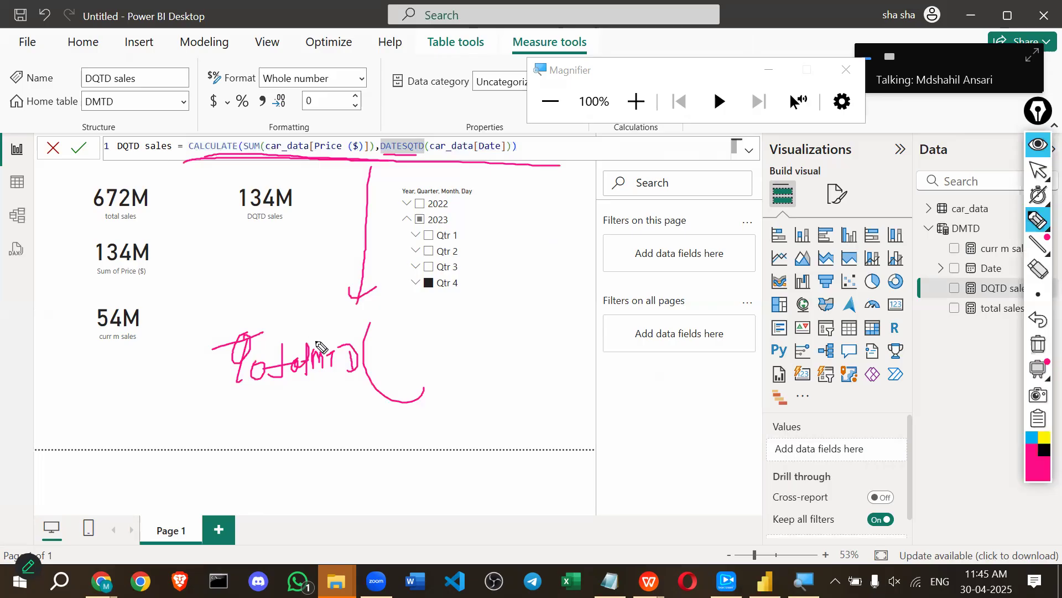
# Complete the ink sketch as TotalMTD(Sum, Date) with underlines and a curved arrow.
pyautogui.click(298, 394)
pyautogui.moveTo(298, 394); pyautogui.dragTo(350, 382)
pyautogui.moveTo(391, 352)
pyautogui.mouseDown()
pyautogui.moveTo(383, 377)
pyautogui.moveTo(530, 332)
pyautogui.moveTo(536, 344)
pyautogui.moveTo(572, 334)
pyautogui.moveTo(578, 344)
pyautogui.mouseUp()
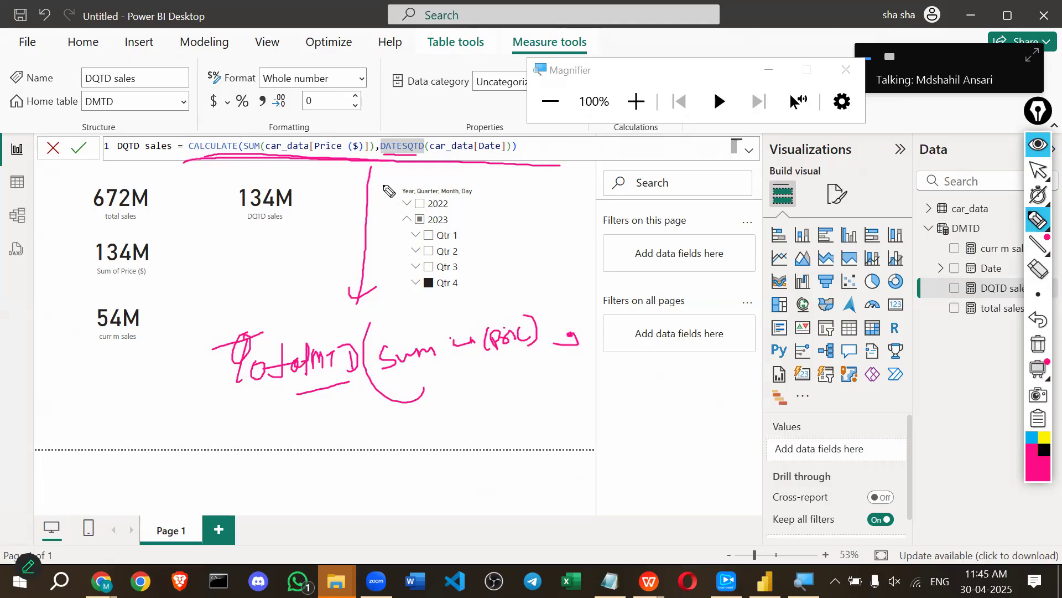
pyautogui.moveTo(222, 409); pyautogui.dragTo(362, 389)
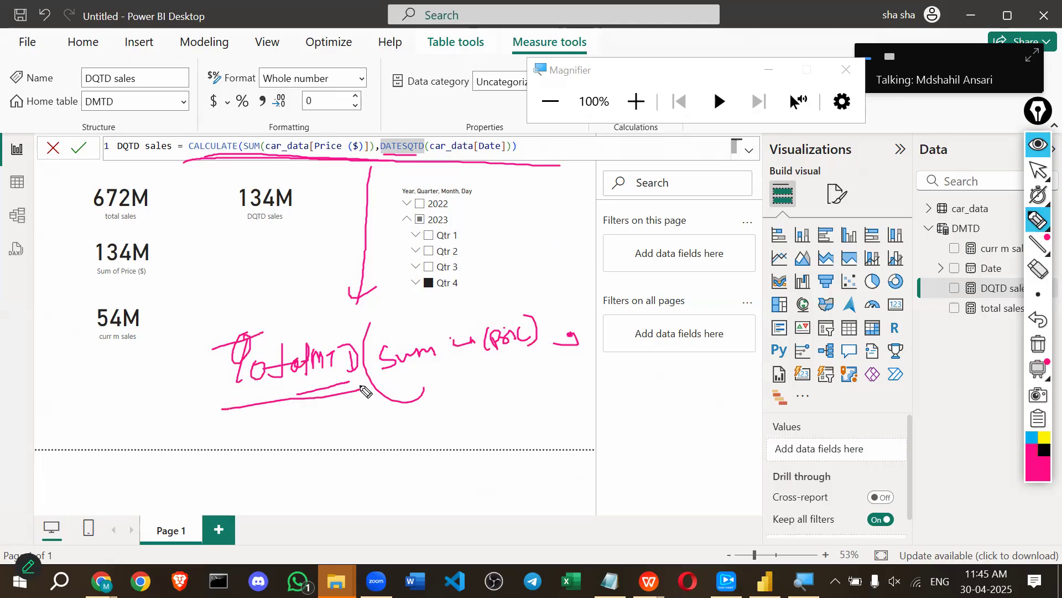
pyautogui.moveTo(389, 161); pyautogui.dragTo(414, 159)
pyautogui.moveTo(584, 323)
pyautogui.mouseDown()
pyautogui.moveTo(588, 307)
pyautogui.moveTo(631, 310)
pyautogui.moveTo(642, 292)
pyautogui.moveTo(660, 298)
pyautogui.mouseUp()
pyautogui.moveTo(633, 252); pyautogui.dragTo(686, 332)
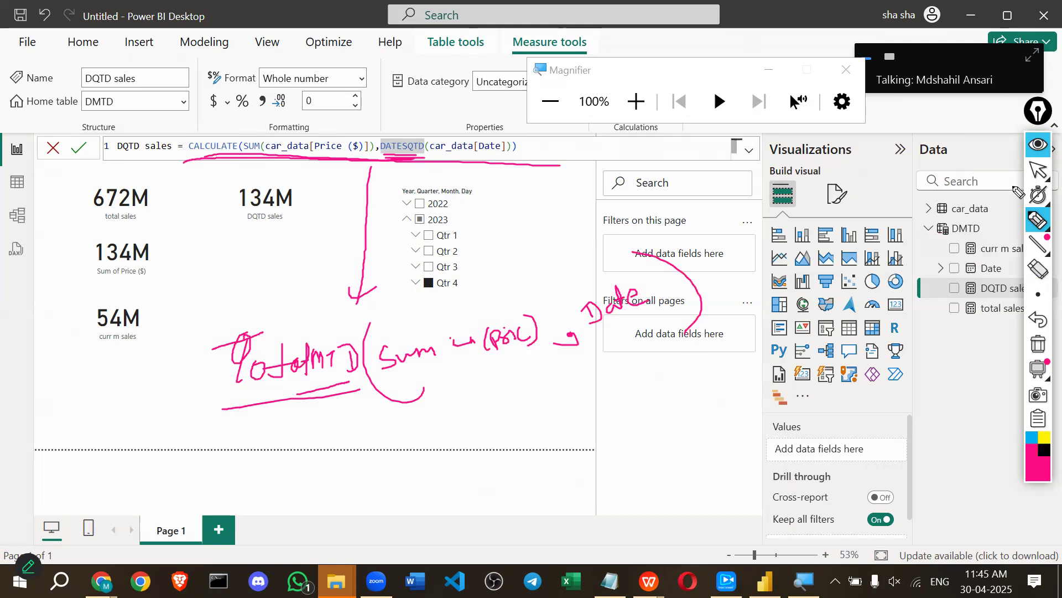
# Leave drawing mode and bring up the tranScreen casting window.
pyautogui.click(1039, 171)
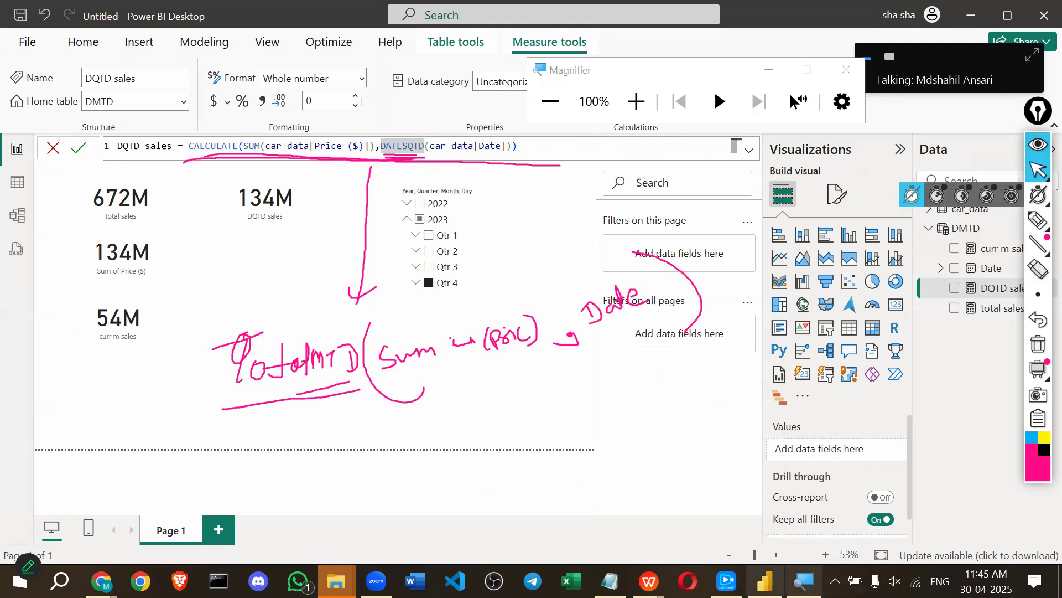
pyautogui.moveTo(727, 581)
pyautogui.click(727, 512)
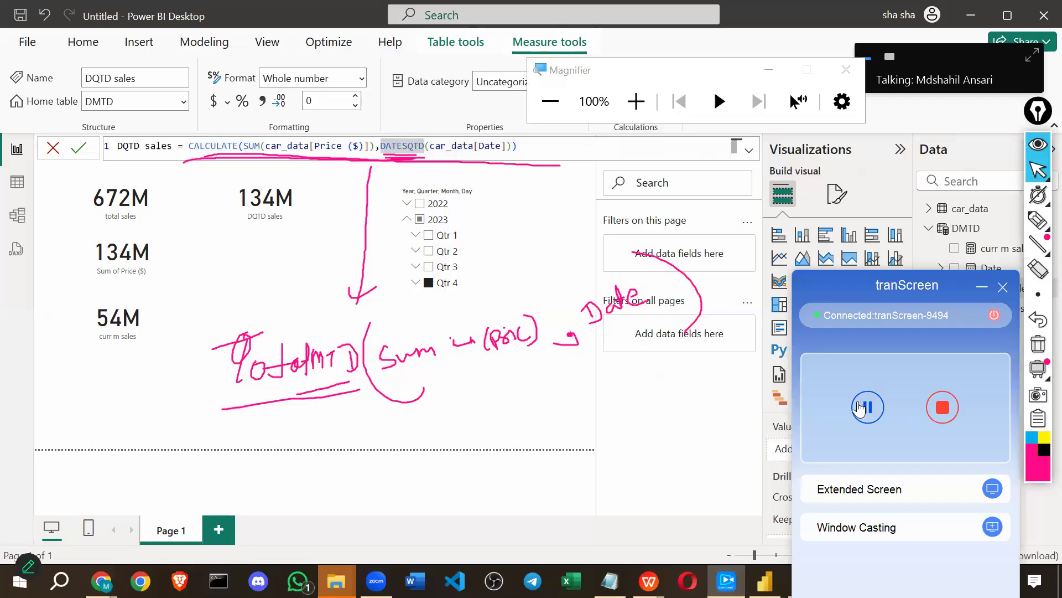
# Cast to an extended screen and return to the Power BI report with ink shown.
pyautogui.click(861, 494)
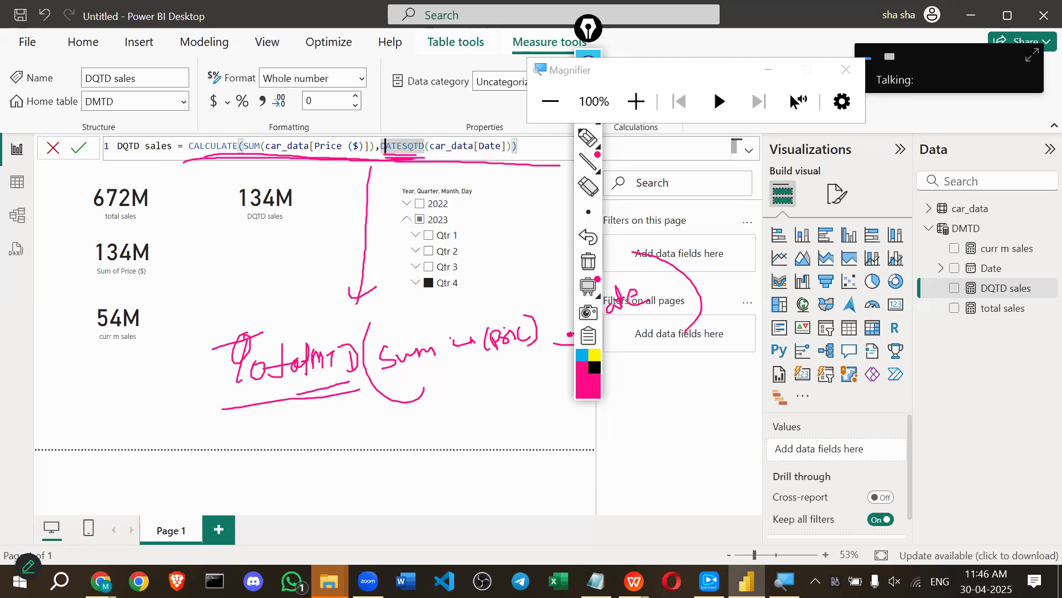
pyautogui.hotkey('ctrl', 'shift', '7')
pyautogui.hotkey('ctrl', 'shift', '1')
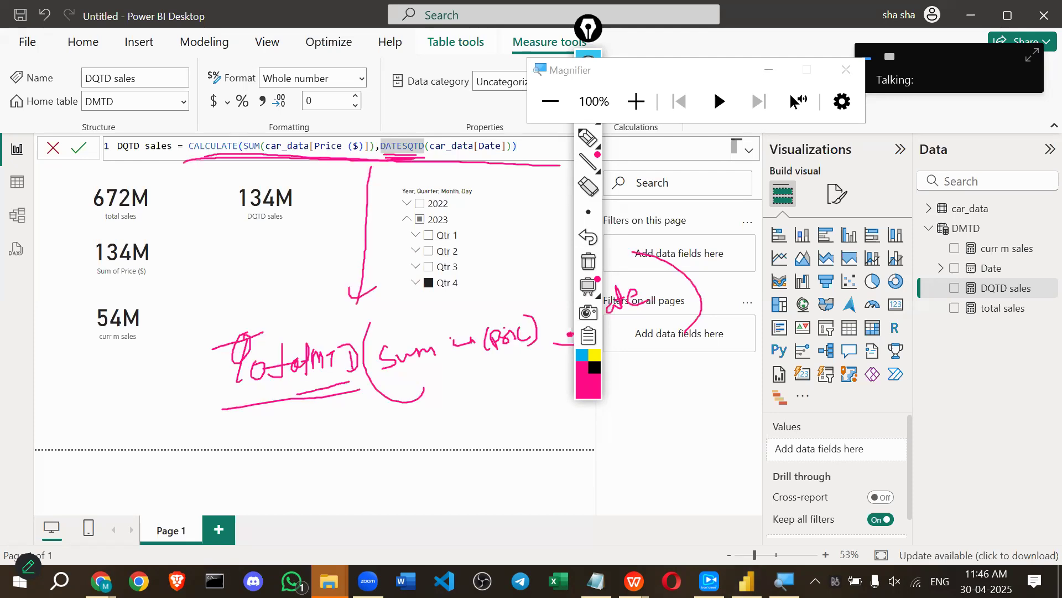
pyautogui.hotkey('alt', 'Tab')
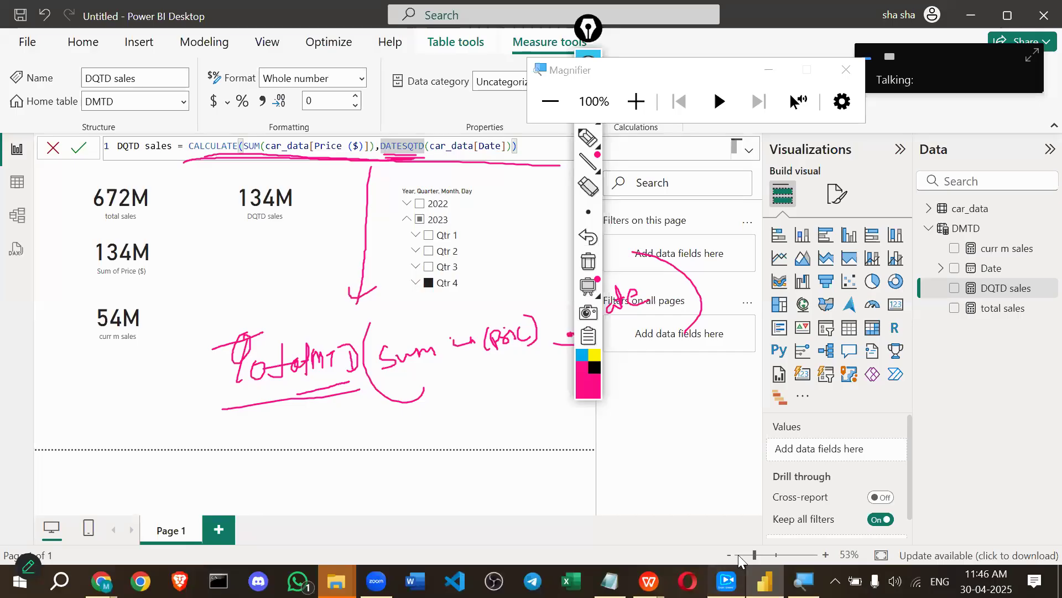
pyautogui.click(729, 578)
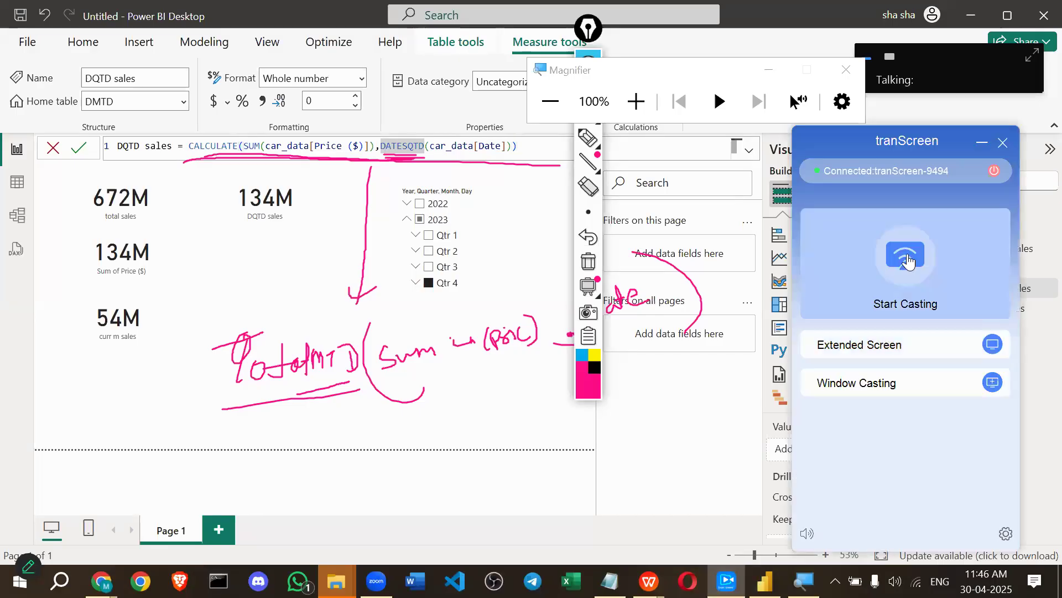
pyautogui.click(907, 255)
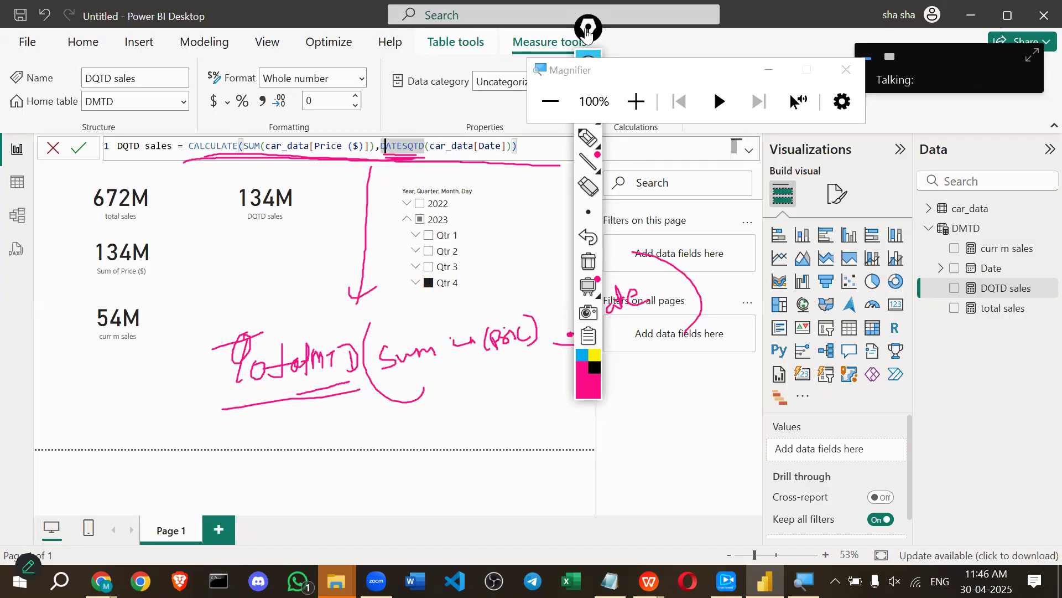
pyautogui.moveTo(588, 30); pyautogui.dragTo(871, 99)
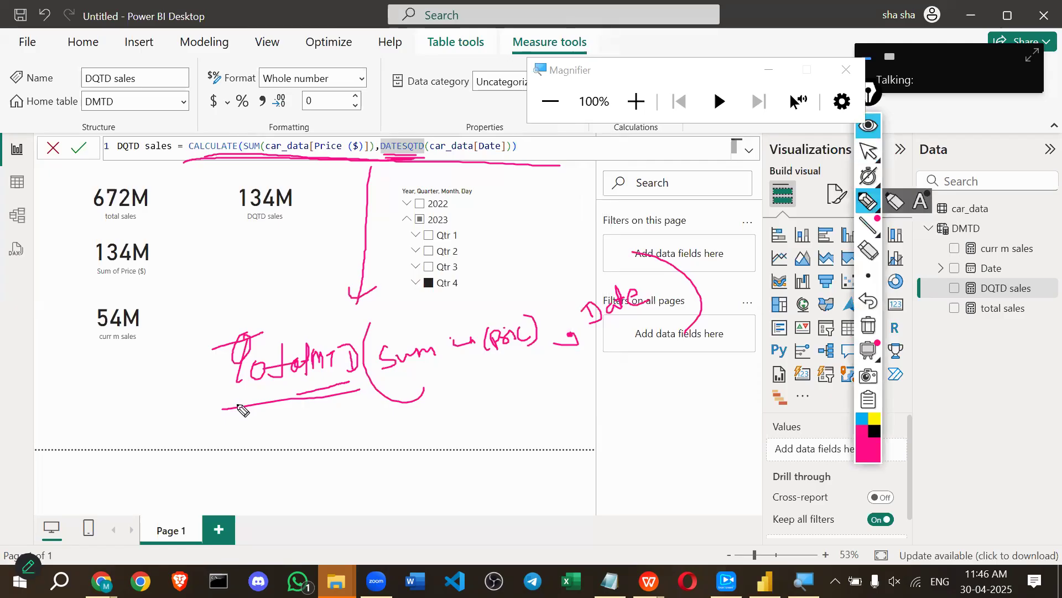
# Underline the TotalMTD and DATESQTD notes, link to Date, and write MTD below.
pyautogui.moveTo(224, 408)
pyautogui.mouseDown()
pyautogui.moveTo(466, 381)
pyautogui.moveTo(552, 359)
pyautogui.mouseUp()
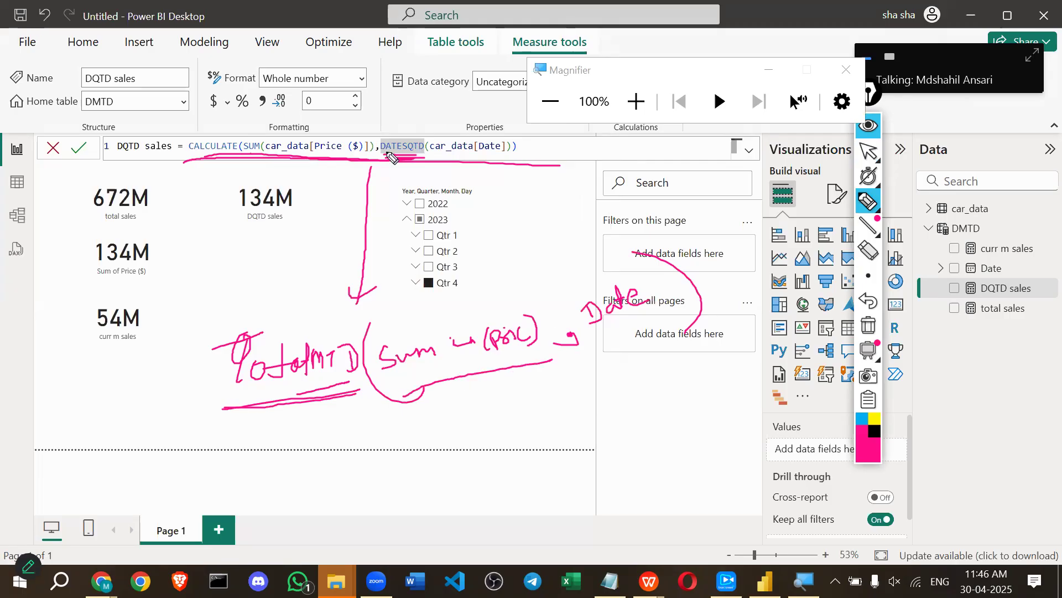
pyautogui.moveTo(427, 157); pyautogui.dragTo(387, 158)
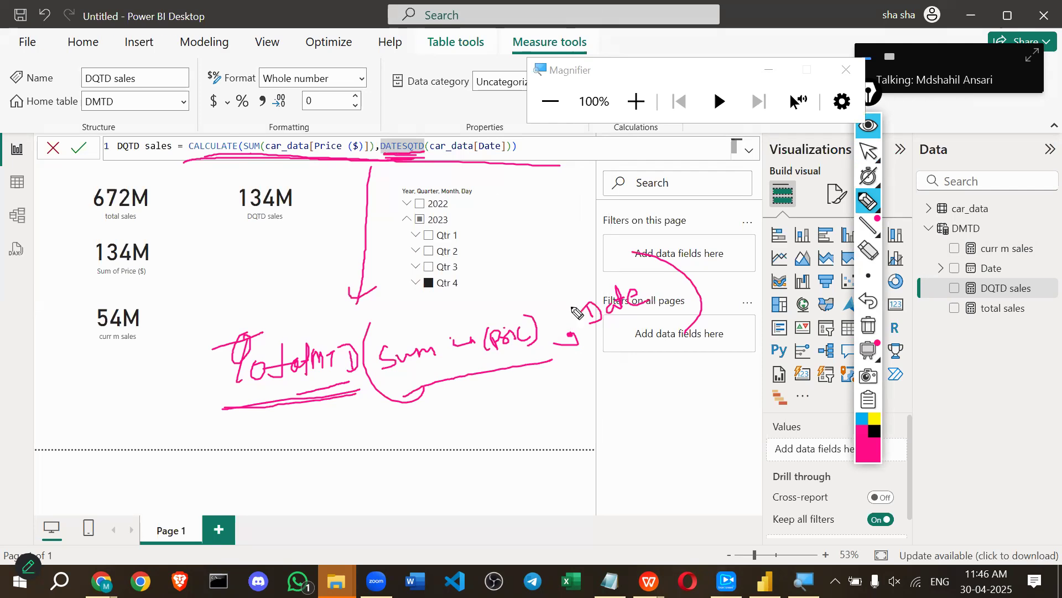
pyautogui.moveTo(585, 344); pyautogui.dragTo(641, 322)
pyautogui.moveTo(318, 382); pyautogui.dragTo(325, 415)
pyautogui.moveTo(305, 439)
pyautogui.mouseDown()
pyautogui.moveTo(309, 485)
pyautogui.moveTo(334, 477)
pyautogui.mouseUp()
pyautogui.moveTo(334, 443); pyautogui.dragTo(354, 439)
pyautogui.moveTo(345, 443); pyautogui.dragTo(346, 468)
pyautogui.moveTo(358, 454); pyautogui.dragTo(360, 476)
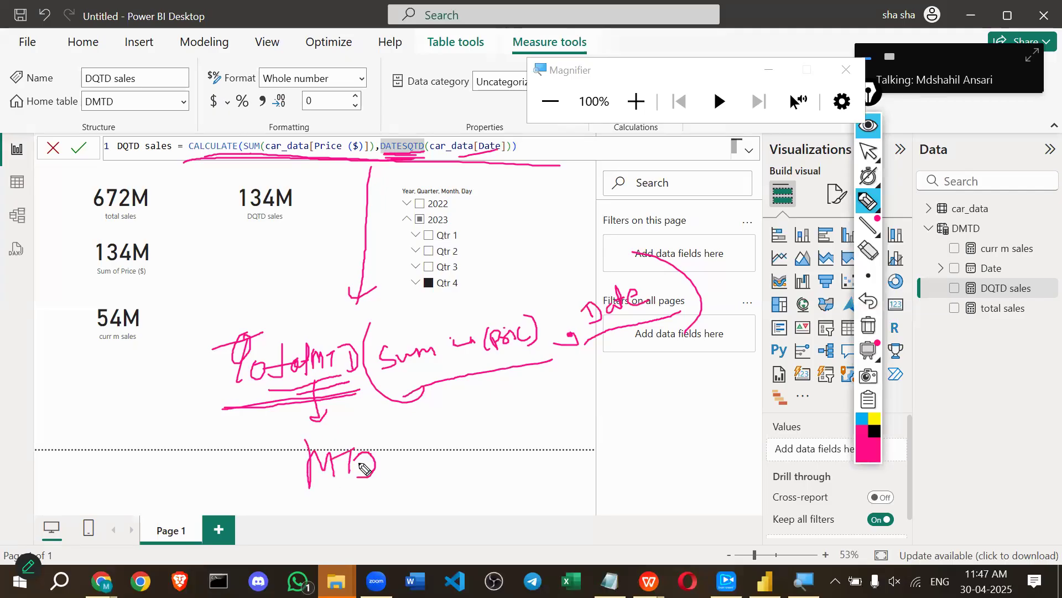
# Underline the Sum of price note and draw arrows from the formula to the notes.
pyautogui.moveTo(534, 365); pyautogui.dragTo(413, 382)
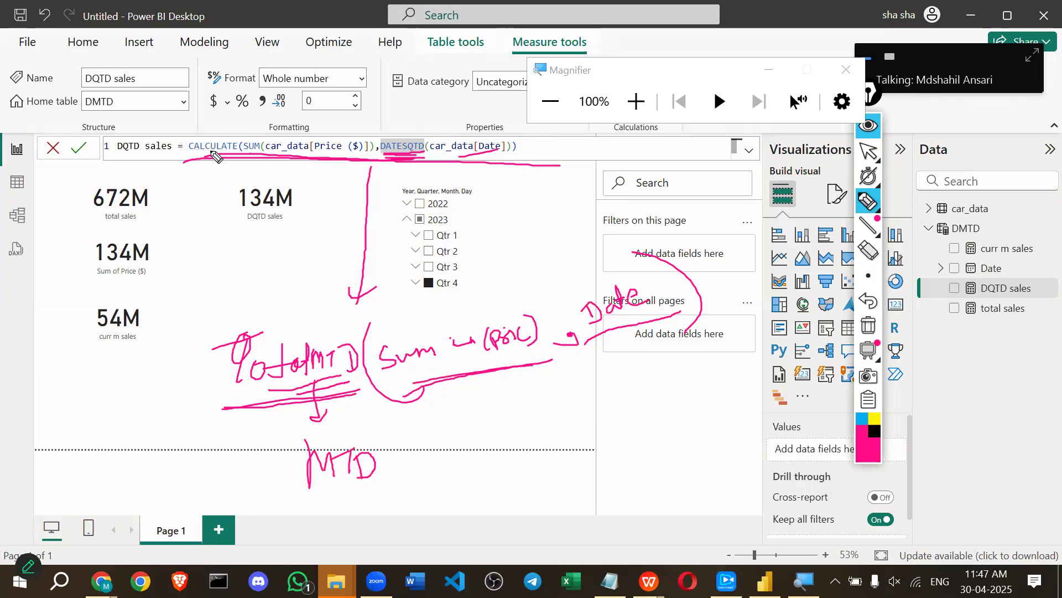
pyautogui.moveTo(215, 159)
pyautogui.mouseDown()
pyautogui.moveTo(323, 295)
pyautogui.moveTo(328, 278)
pyautogui.mouseUp()
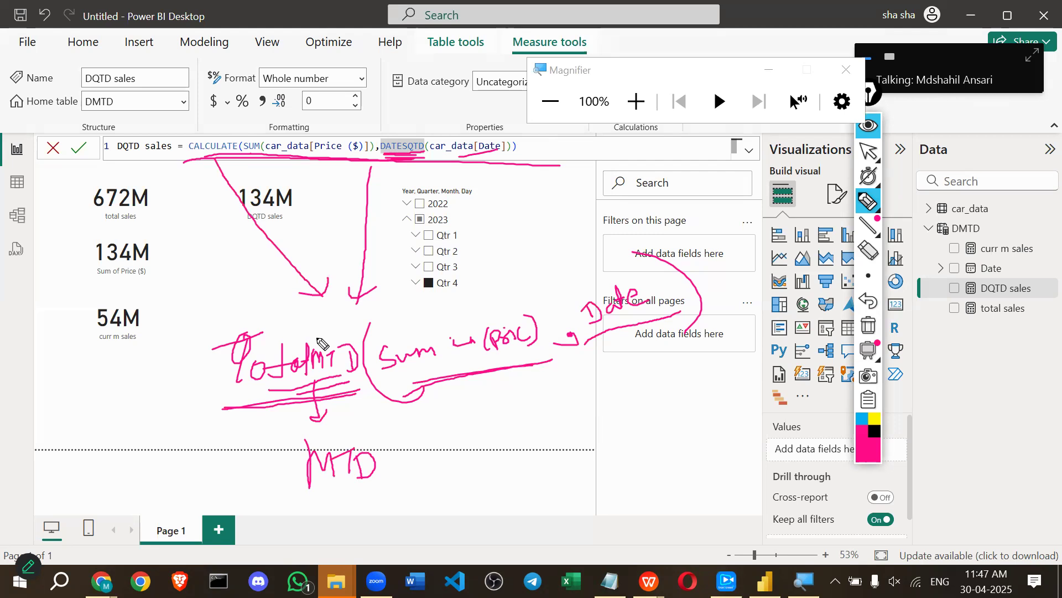
pyautogui.moveTo(268, 279)
pyautogui.mouseDown()
pyautogui.moveTo(288, 297)
pyautogui.moveTo(331, 282)
pyautogui.mouseUp()
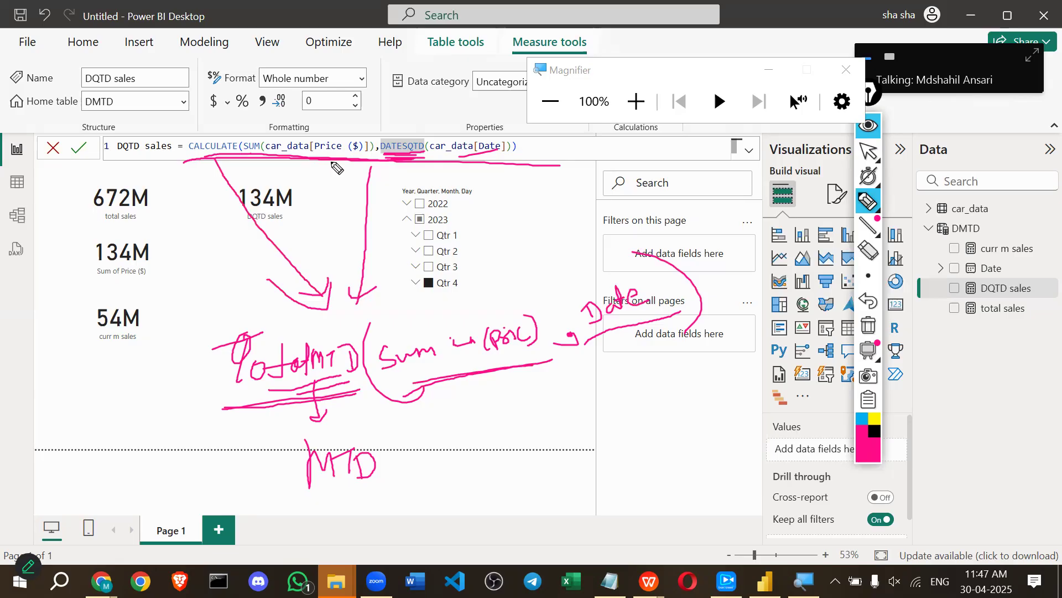
pyautogui.moveTo(541, 147)
pyautogui.mouseDown()
pyautogui.moveTo(581, 134)
pyautogui.moveTo(593, 157)
pyautogui.moveTo(660, 177)
pyautogui.mouseUp()
# Add black arrows to the Date and Sum notes, then clear all ink.
pyautogui.click(872, 431)
pyautogui.moveTo(475, 178)
pyautogui.mouseDown()
pyautogui.moveTo(489, 164)
pyautogui.moveTo(565, 284)
pyautogui.moveTo(579, 267)
pyautogui.mouseUp()
pyautogui.moveTo(411, 390); pyautogui.dragTo(513, 368)
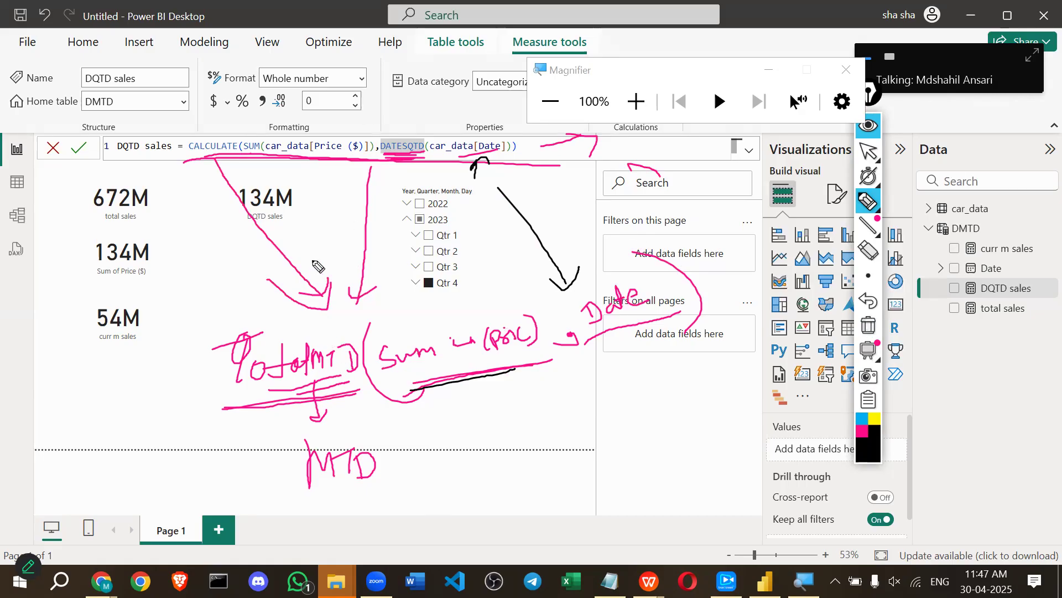
pyautogui.click(868, 328)
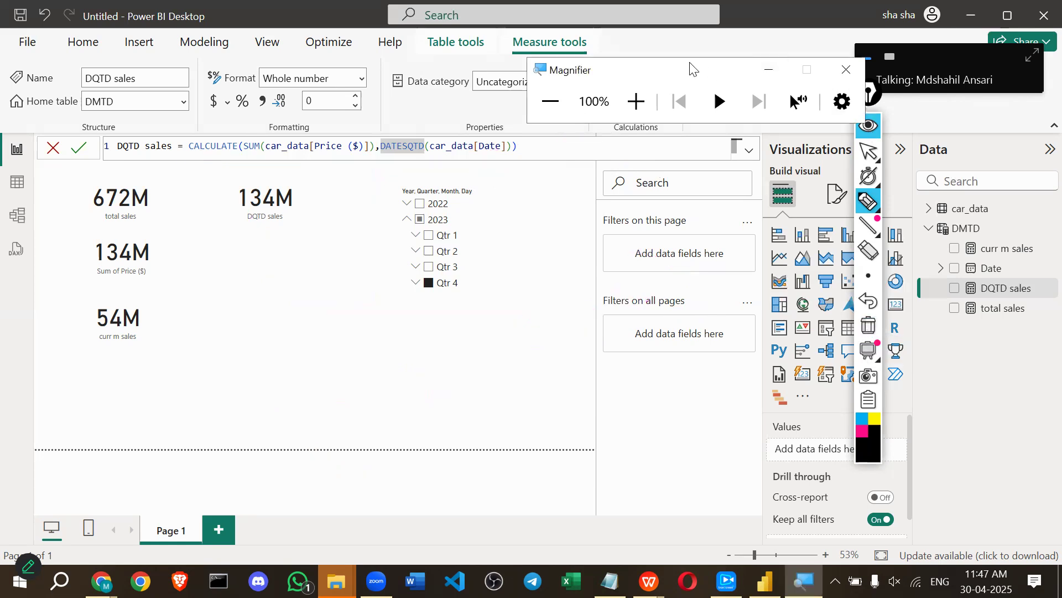
pyautogui.moveTo(689, 63); pyautogui.dragTo(888, 458)
# Hide the drawing toolbar and add a blank measure to the DMTD table.
pyautogui.click(870, 127)
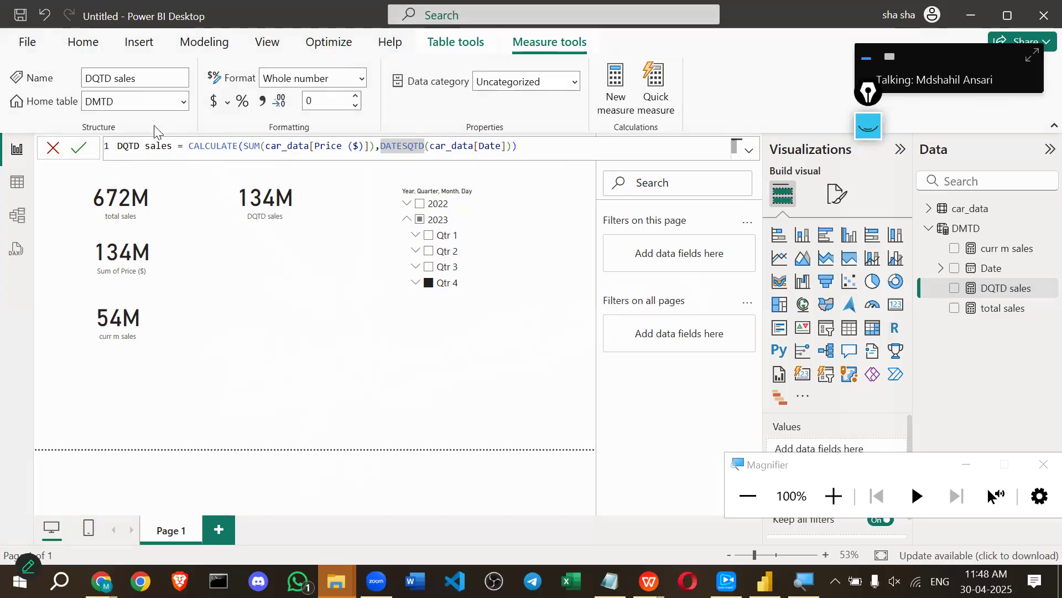
pyautogui.click(609, 103)
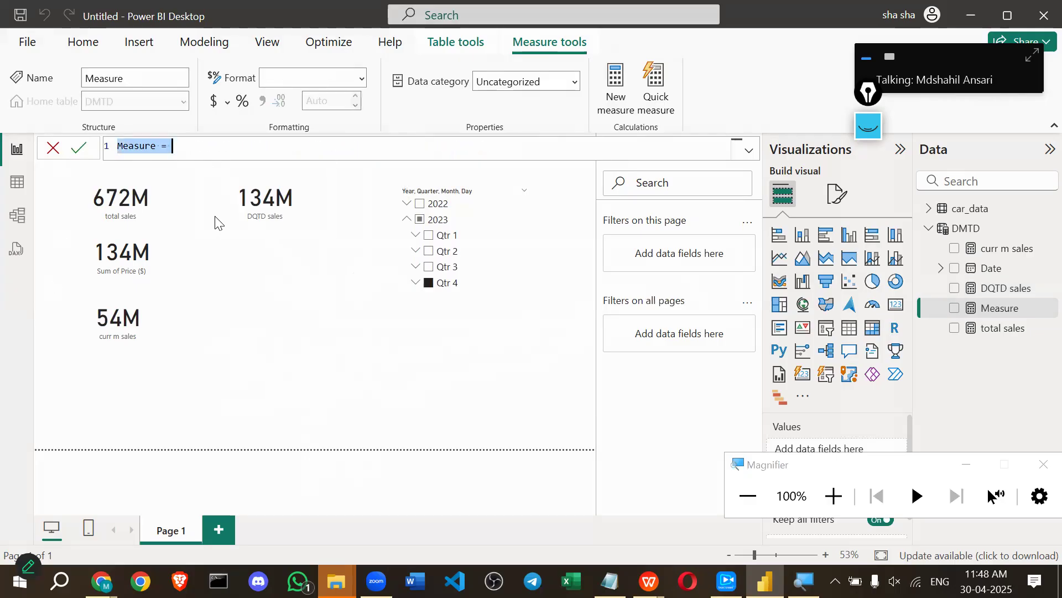
# Name the new measure 'totalmtd sales' and start its formula with '= tot'.
pyautogui.write('totl')
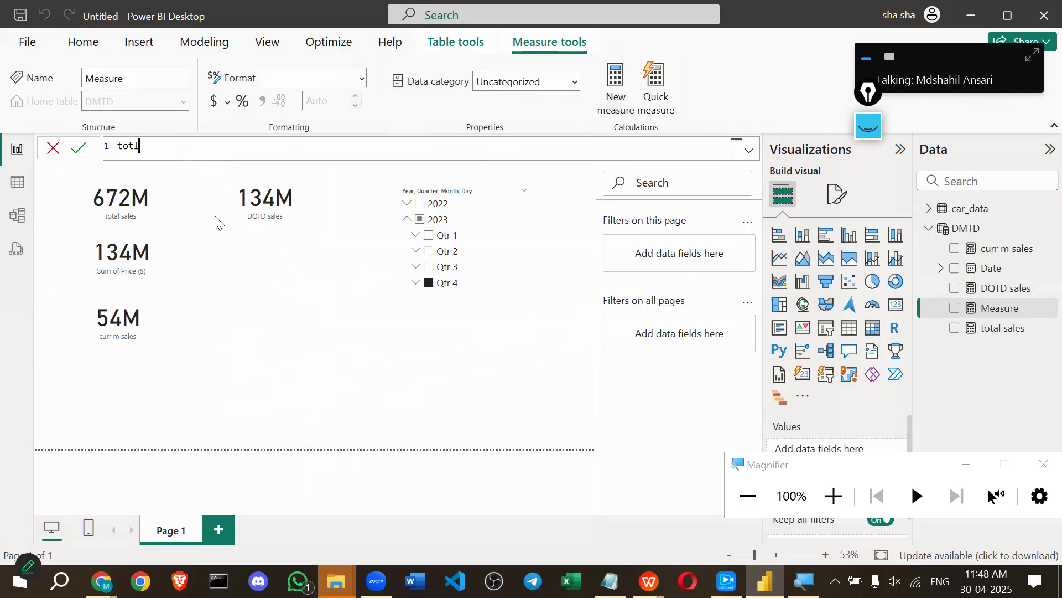
pyautogui.press('BackSpace')
pyautogui.write('al m salr')
pyautogui.press('BackSpace')
pyautogui.write('tes')
pyautogui.press('BackSpace')
pyautogui.press('BackSpace')
pyautogui.press('BackSpace')
pyautogui.write('es')
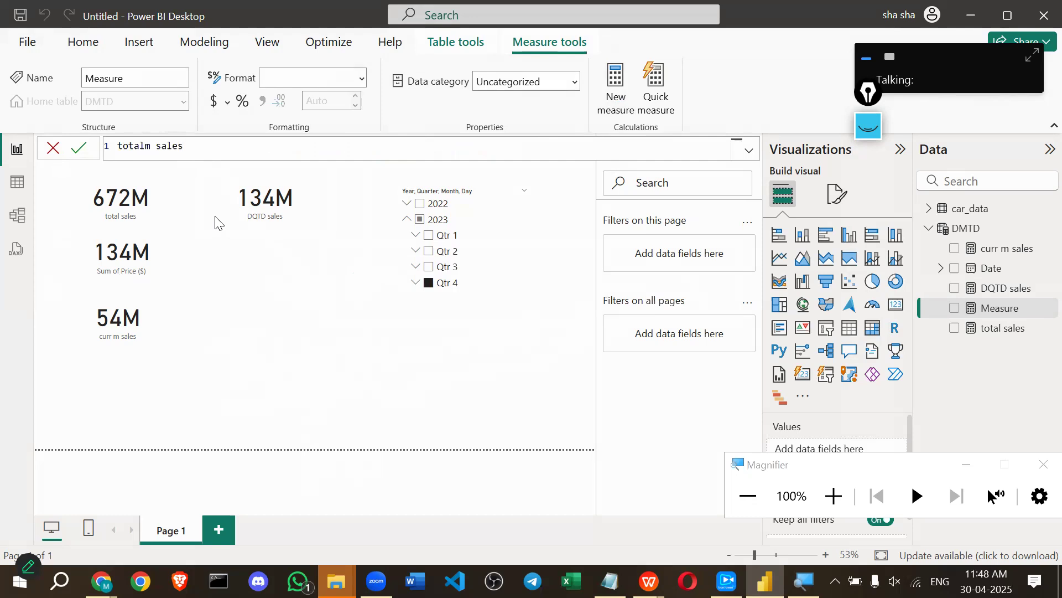
pyautogui.press('Left')
pyautogui.press('Left')
pyautogui.press('Left')
pyautogui.press('Left')
pyautogui.press('Left')
pyautogui.press('Left')
pyautogui.write('td')
pyautogui.press('End')
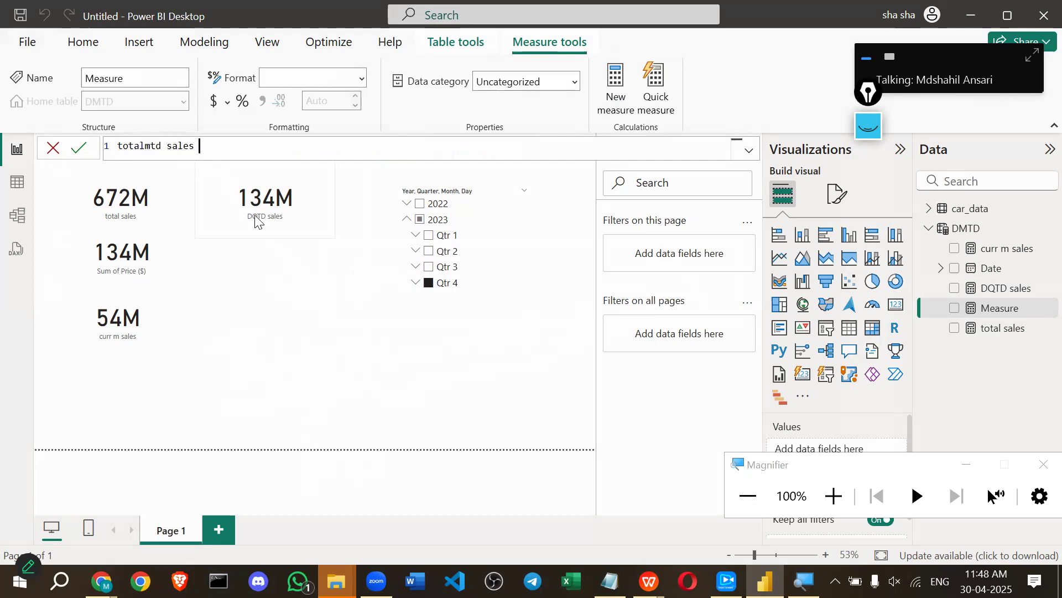
pyautogui.write('= ')
pyautogui.write('tot')
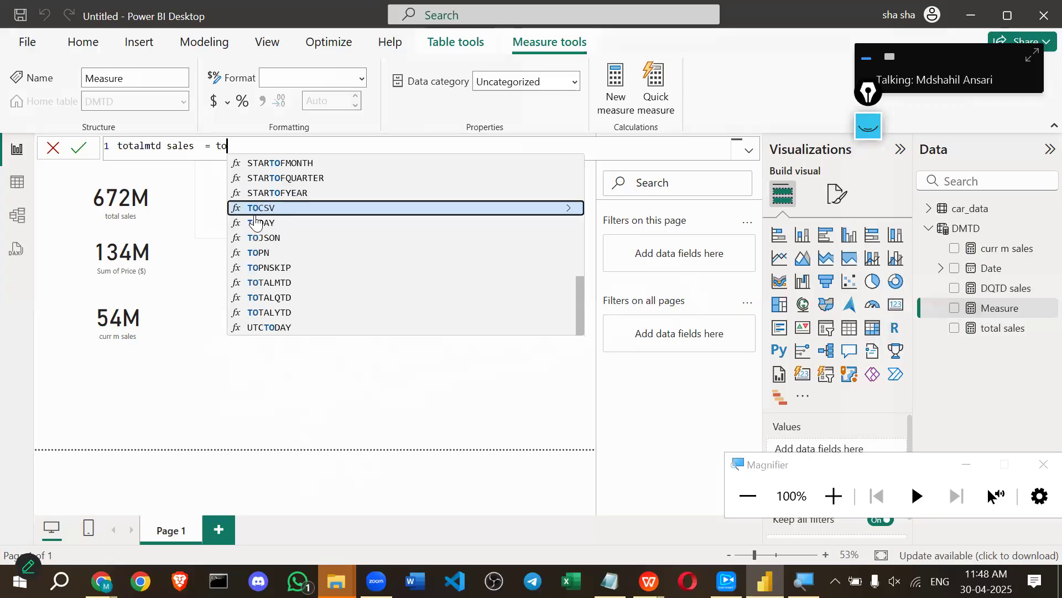
# Complete and commit TOTALMTD(SUM(car_data[Price ($)]), car_data[Date]) using autocomplete.
pyautogui.press('Down')
pyautogui.press('Down')
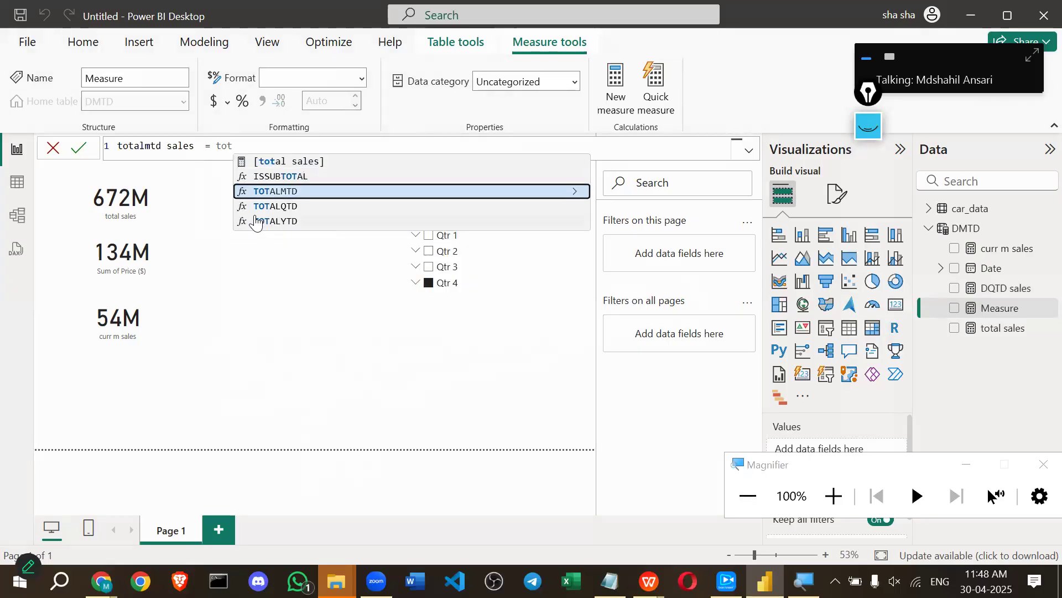
pyautogui.press('Tab')
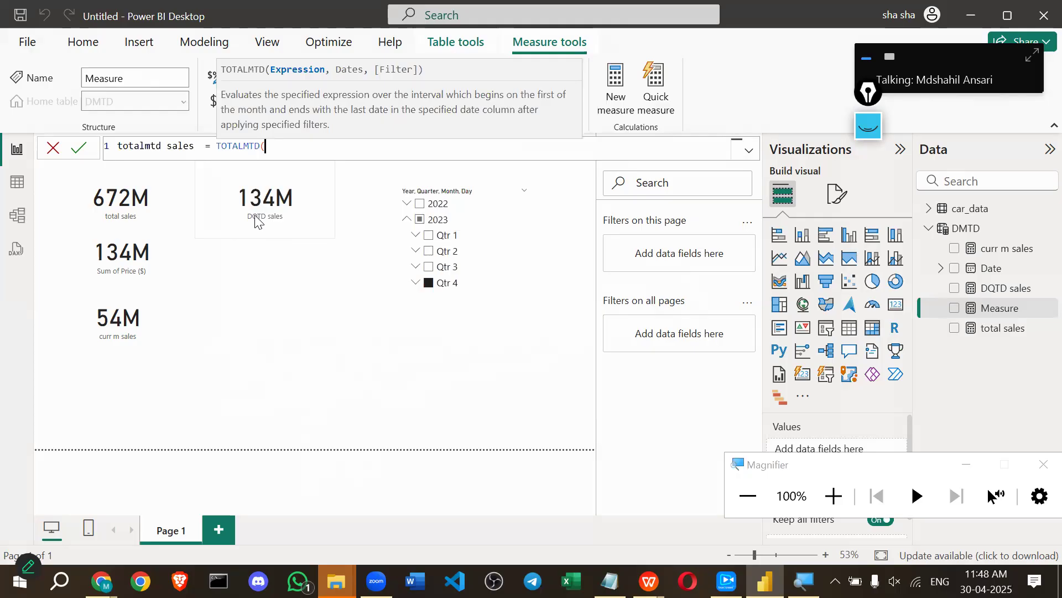
pyautogui.write('sum')
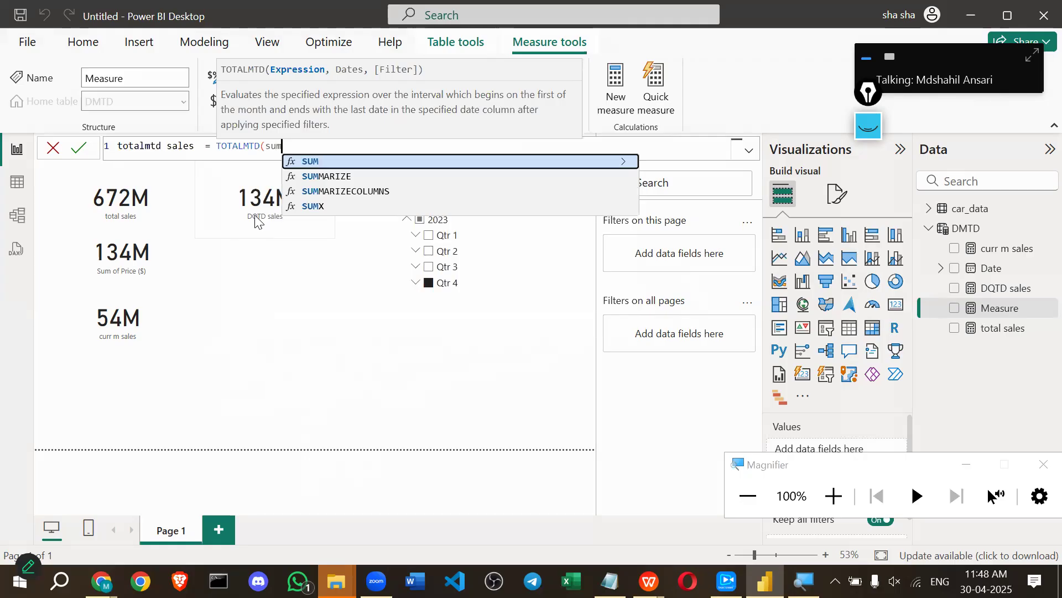
pyautogui.press('Tab')
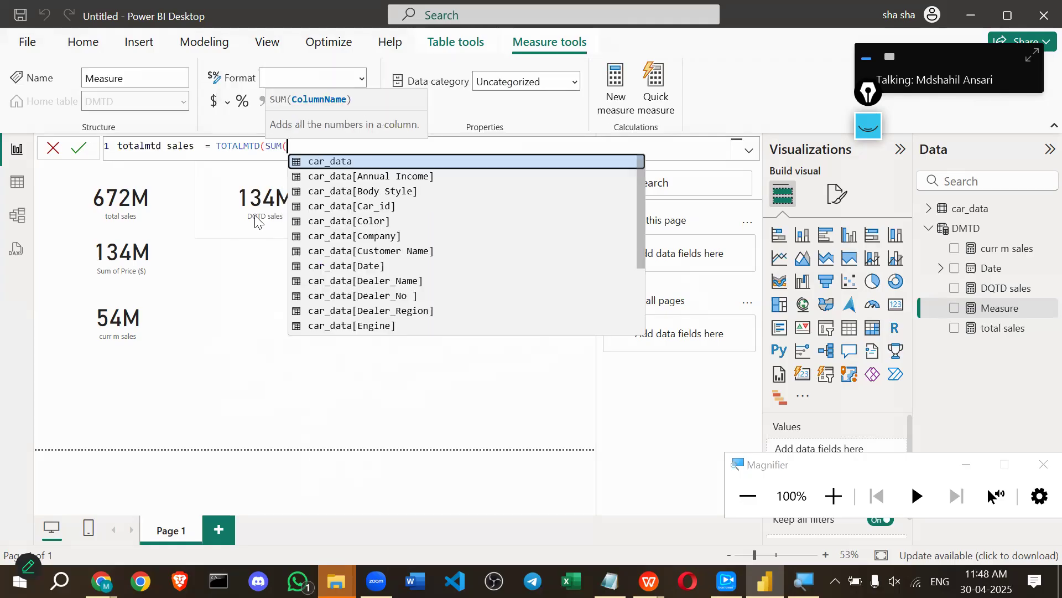
pyautogui.write('pri')
pyautogui.press('Tab')
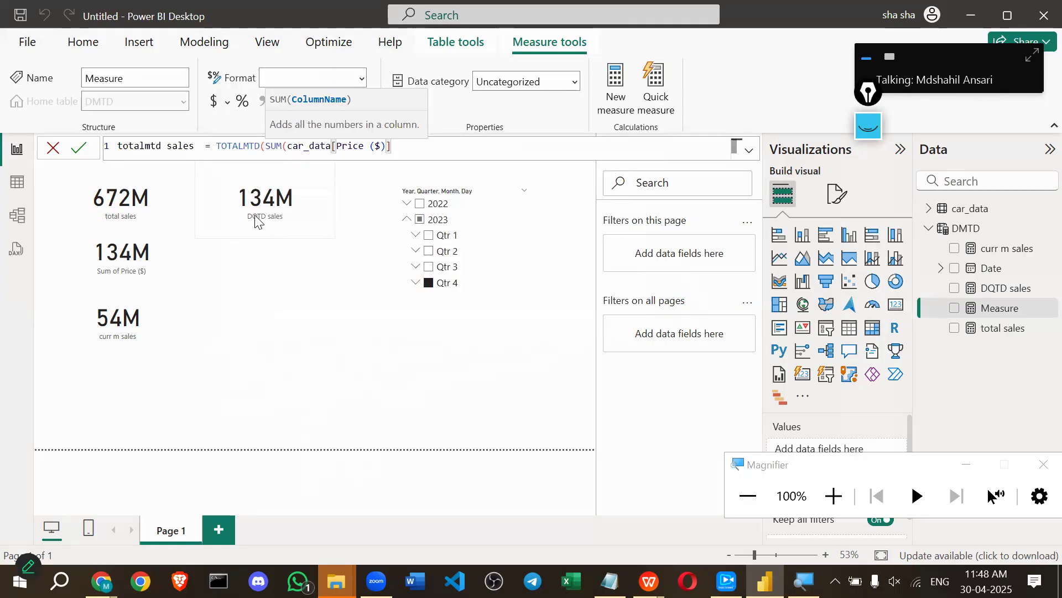
pyautogui.write(') ,')
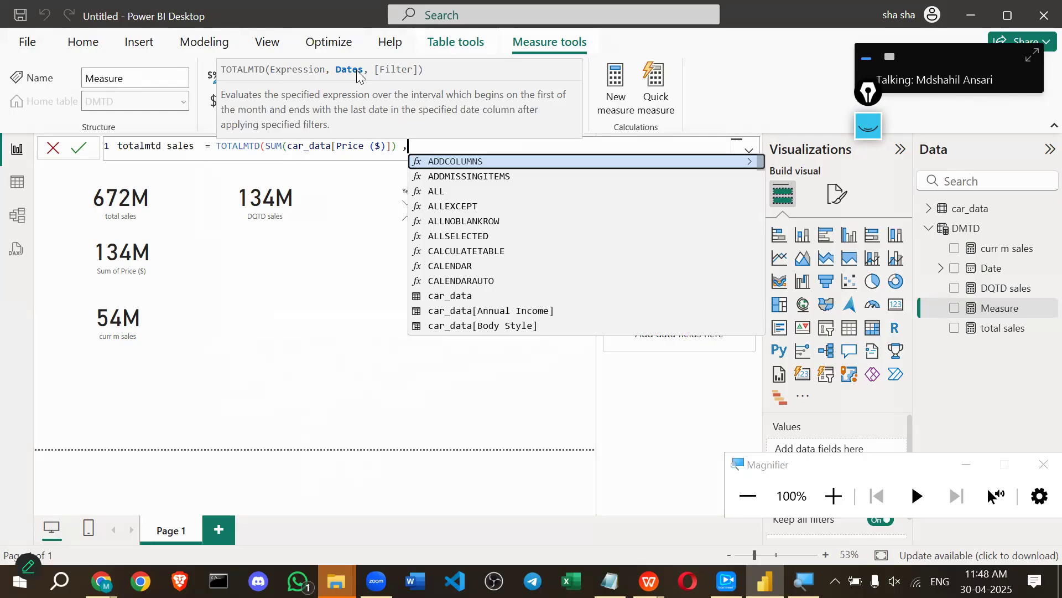
pyautogui.write('dates')
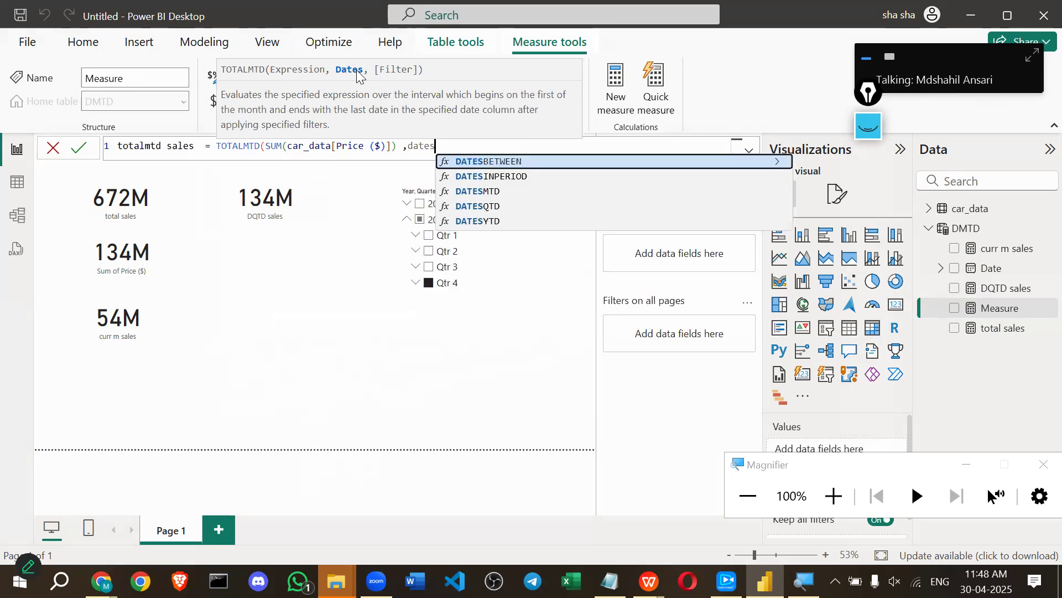
pyautogui.press('BackSpace')
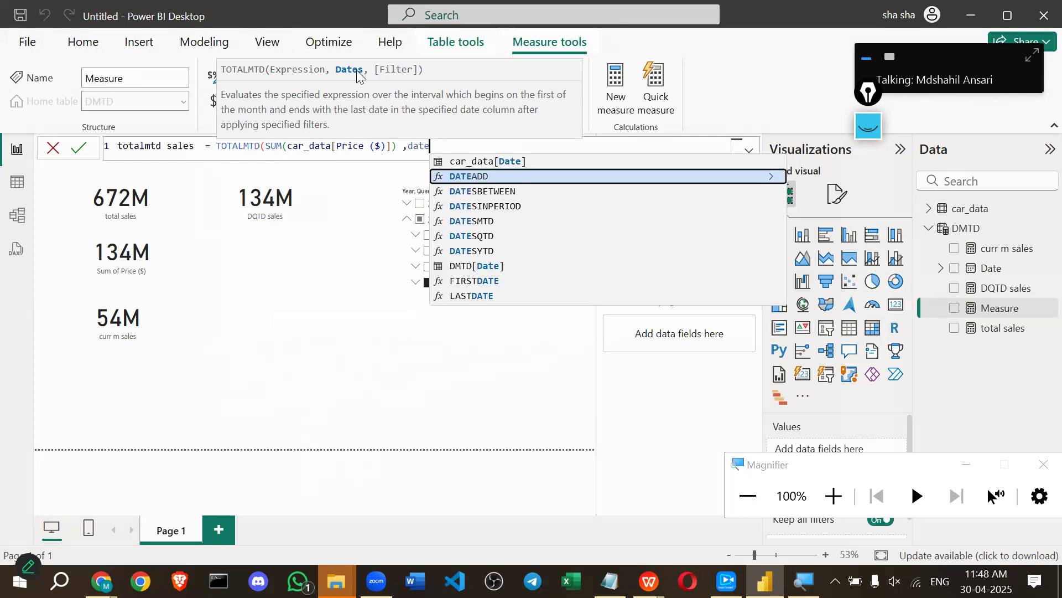
pyautogui.press('Up')
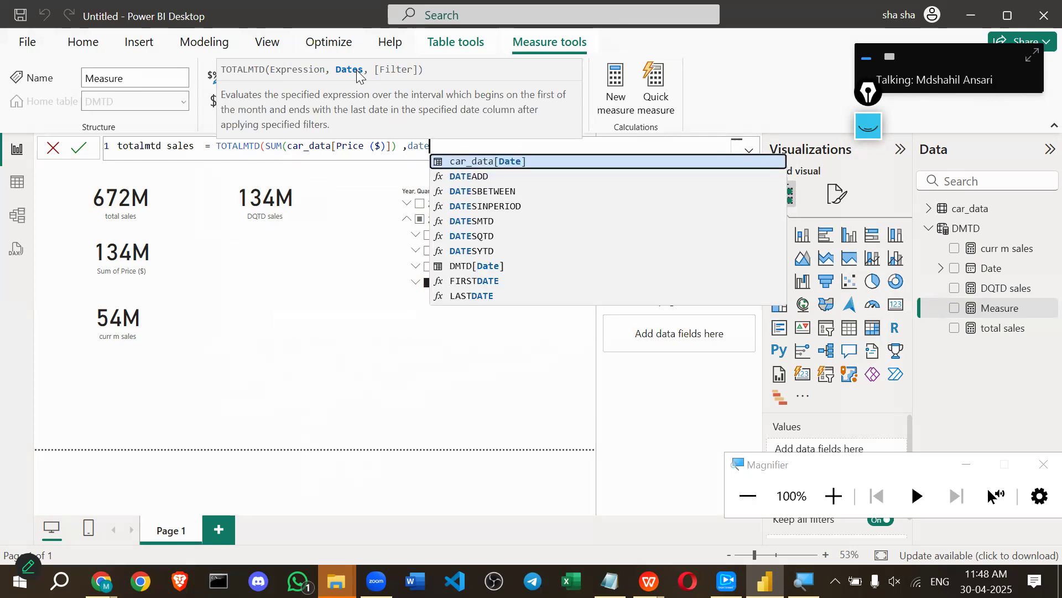
pyautogui.press('Tab')
pyautogui.write(')')
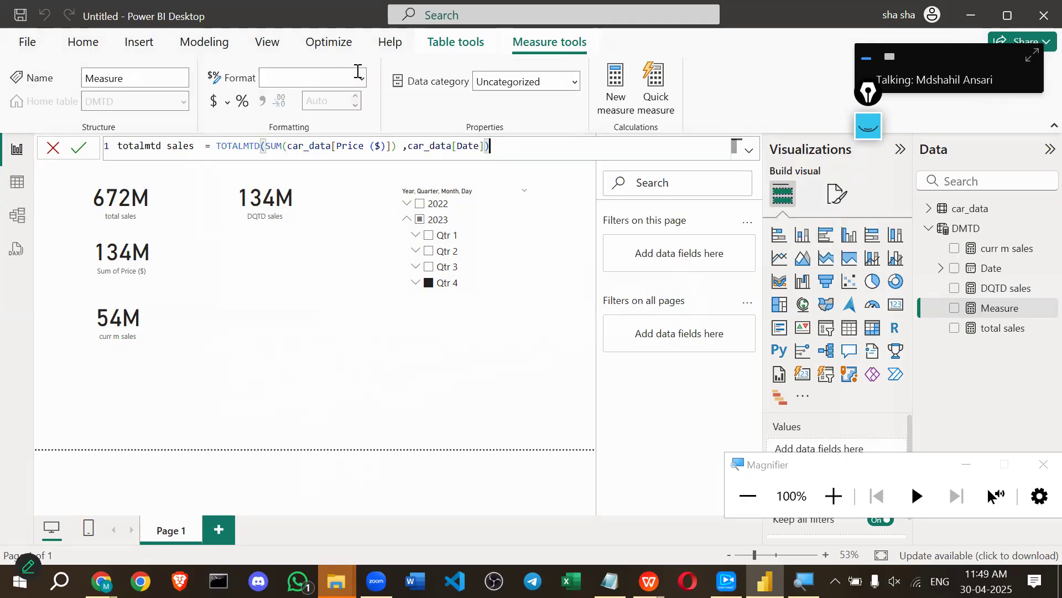
pyautogui.click(78, 149)
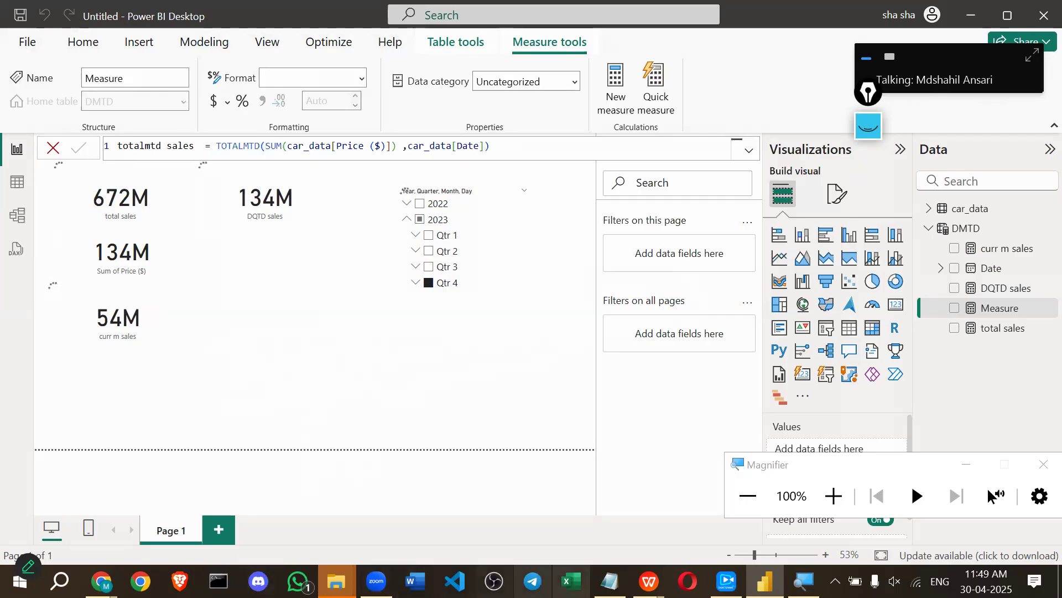
pyautogui.click(727, 581)
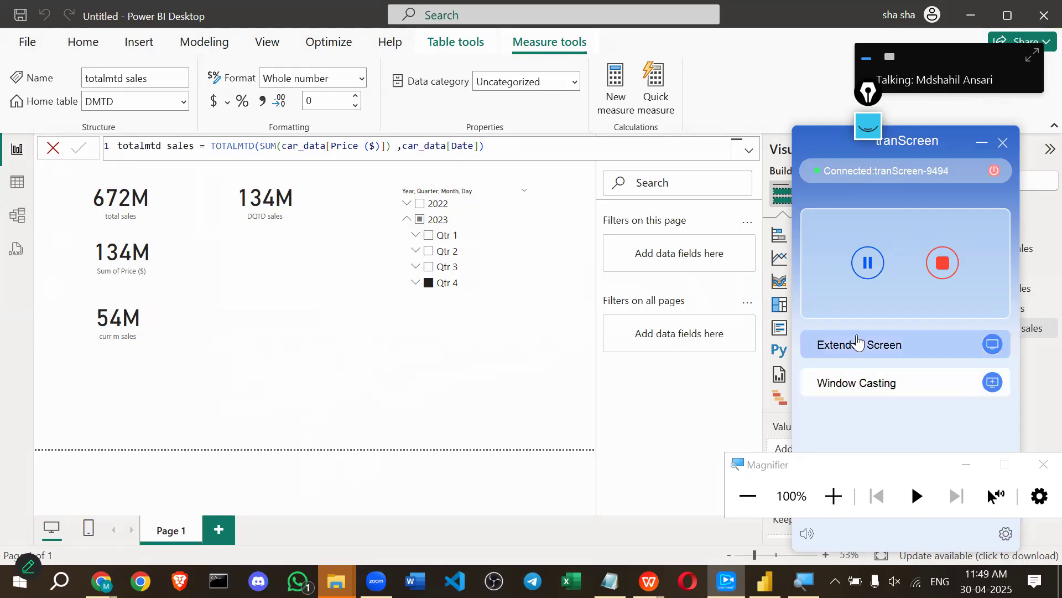
# Pause, resume and stop tranScreen casting, then bring Power BI Desktop back in front.
pyautogui.click(871, 263)
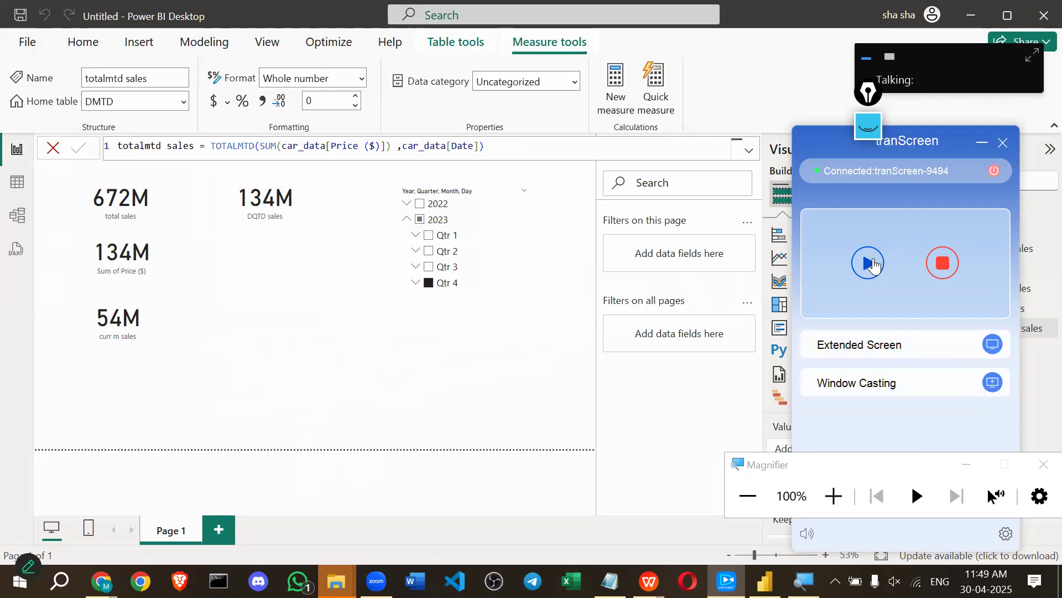
pyautogui.click(871, 262)
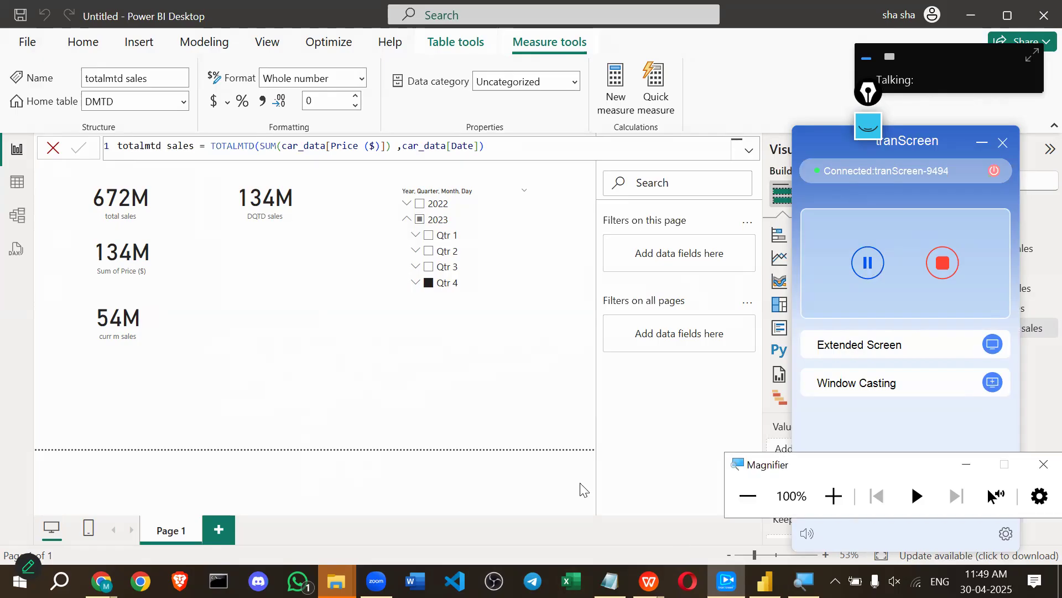
pyautogui.moveTo(764, 459); pyautogui.dragTo(580, 483)
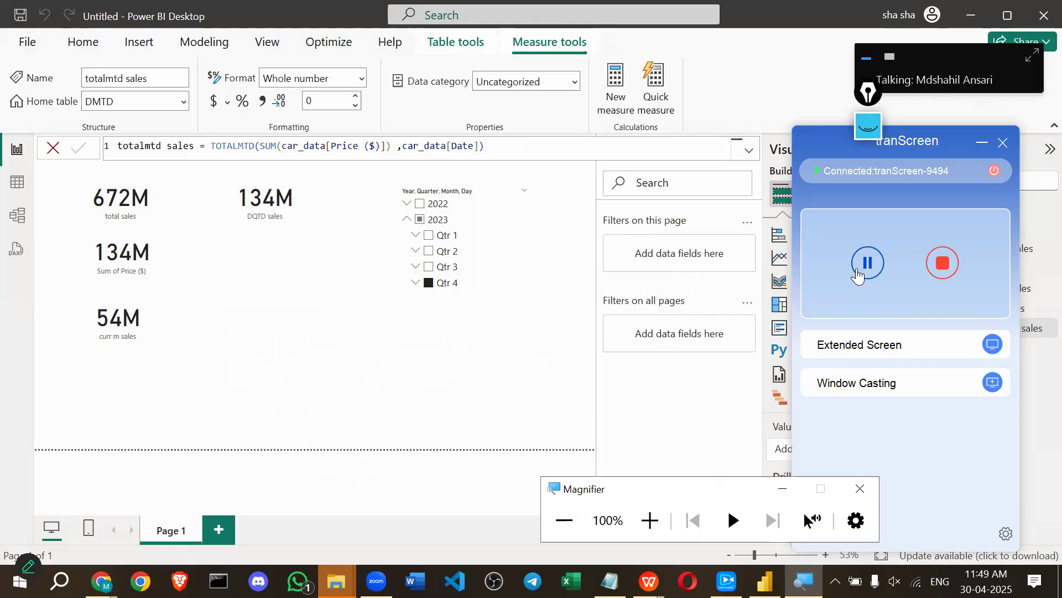
pyautogui.click(858, 275)
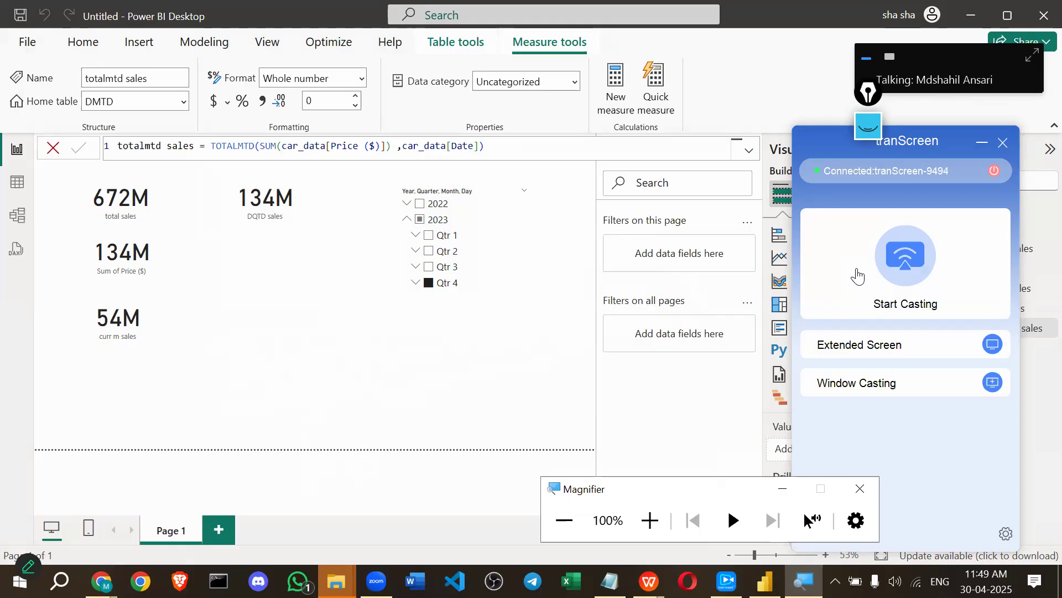
pyautogui.click(859, 276)
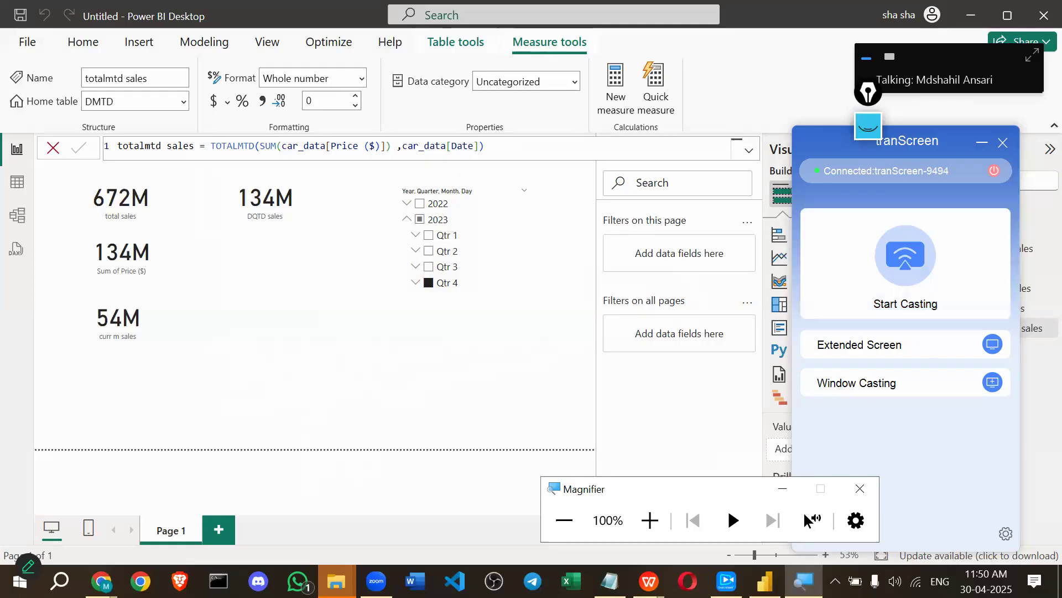
pyautogui.click(851, 238)
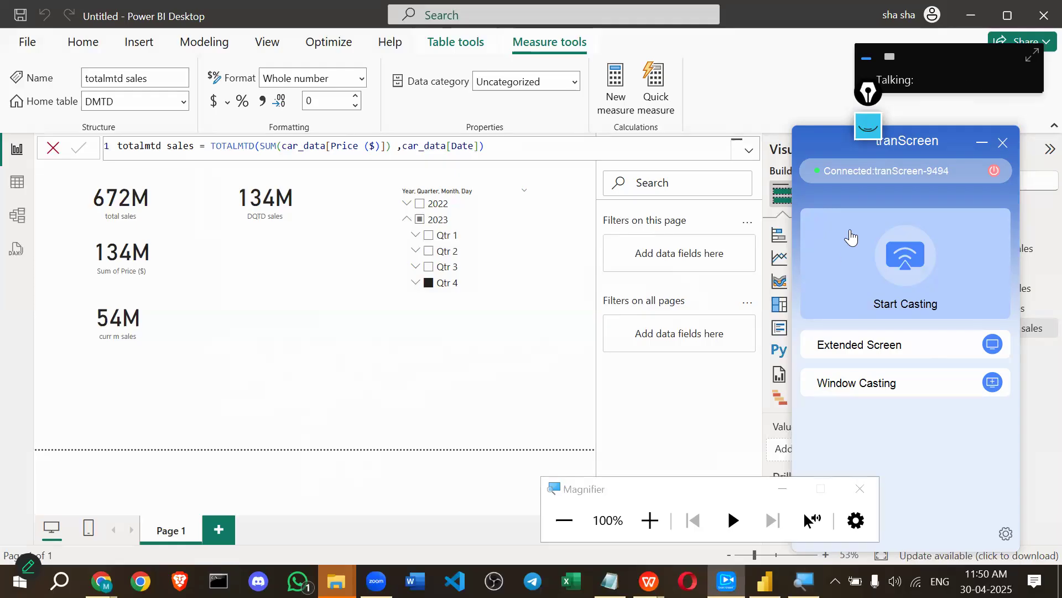
pyautogui.click(2, 390)
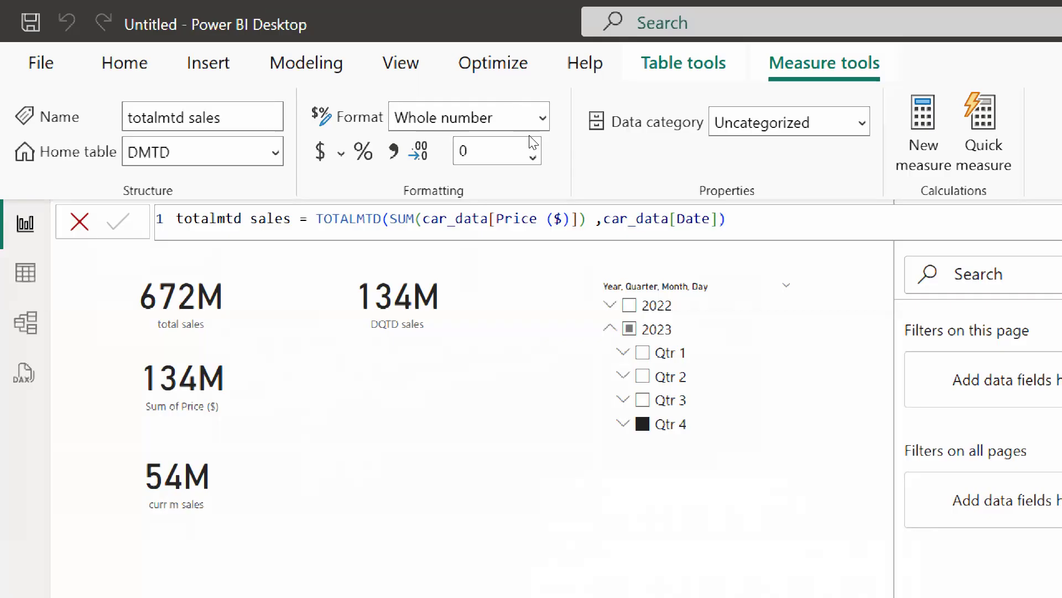
# Copy the totalmtd sales formula into a new report text box.
pyautogui.hotkey('ctrl', 'a')
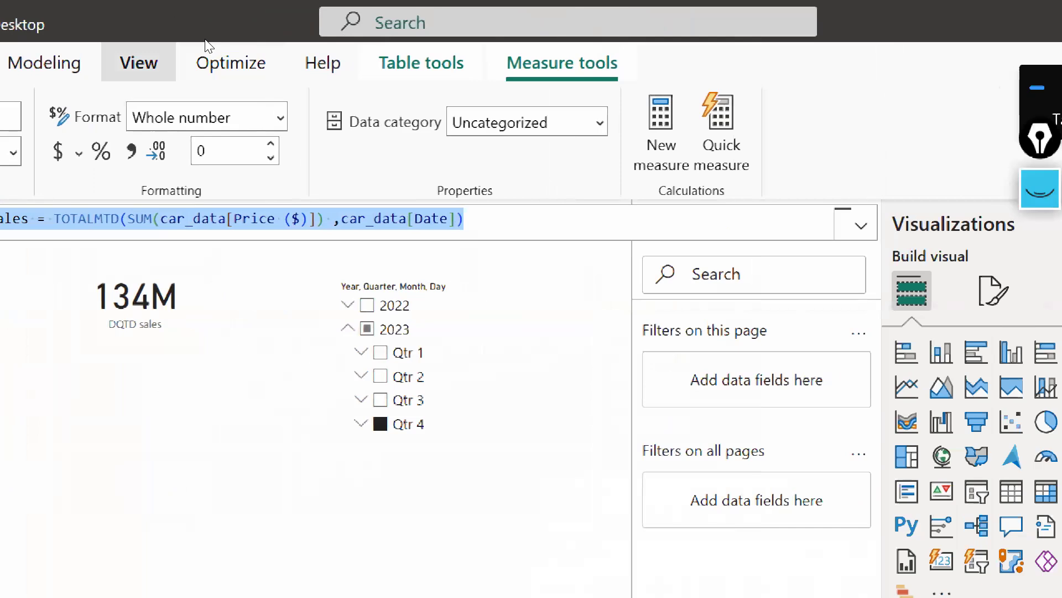
pyautogui.click(138, 55)
pyautogui.click(53, 47)
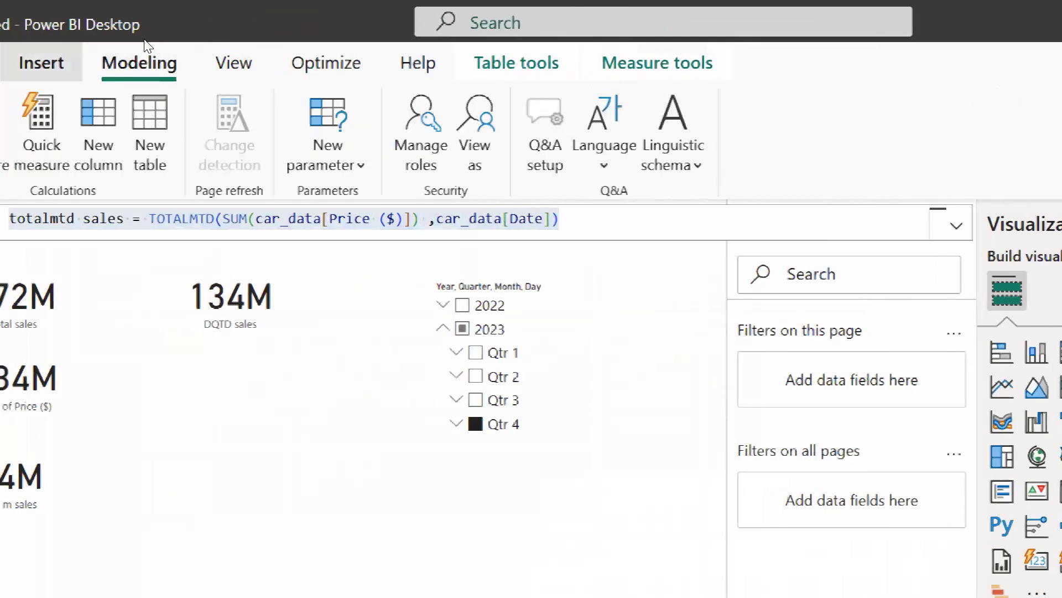
pyautogui.click(43, 64)
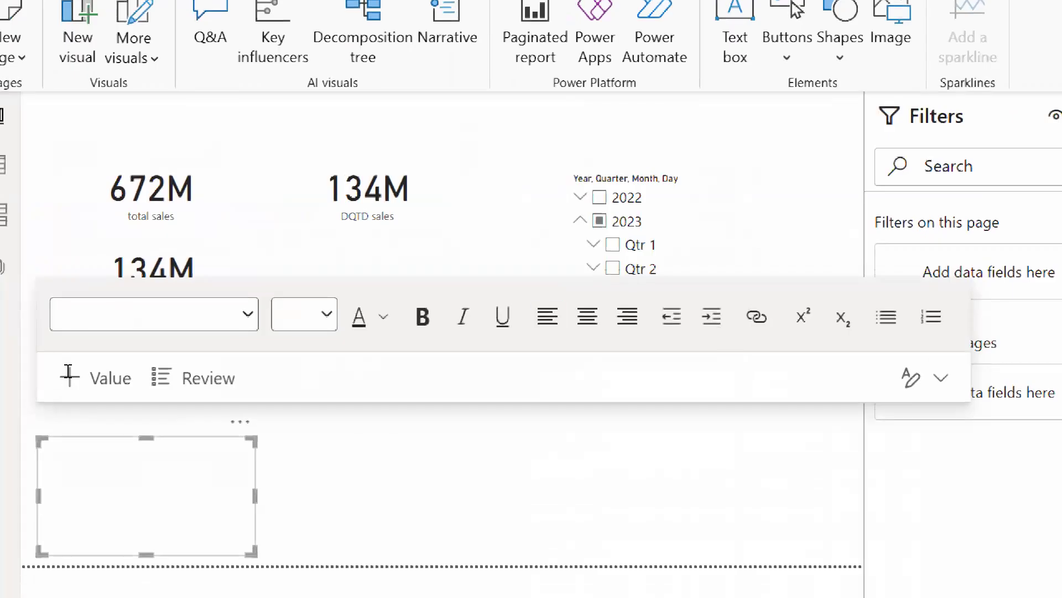
pyautogui.write('totalmtd sales = TOTALMTD(SUM(car_data[Price ($)]),car_data[Date])')
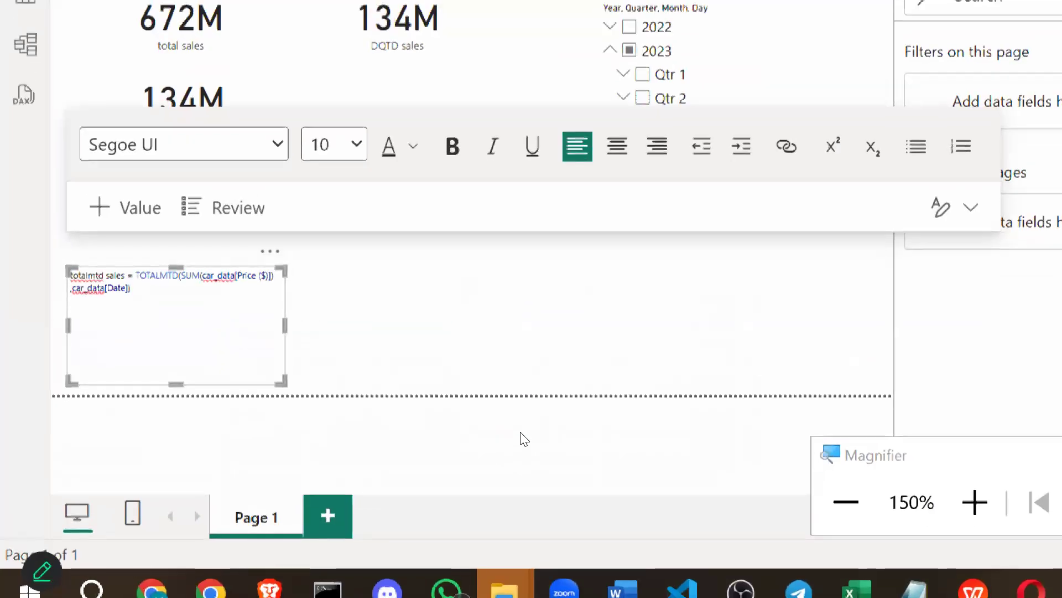
pyautogui.press('super+minus')
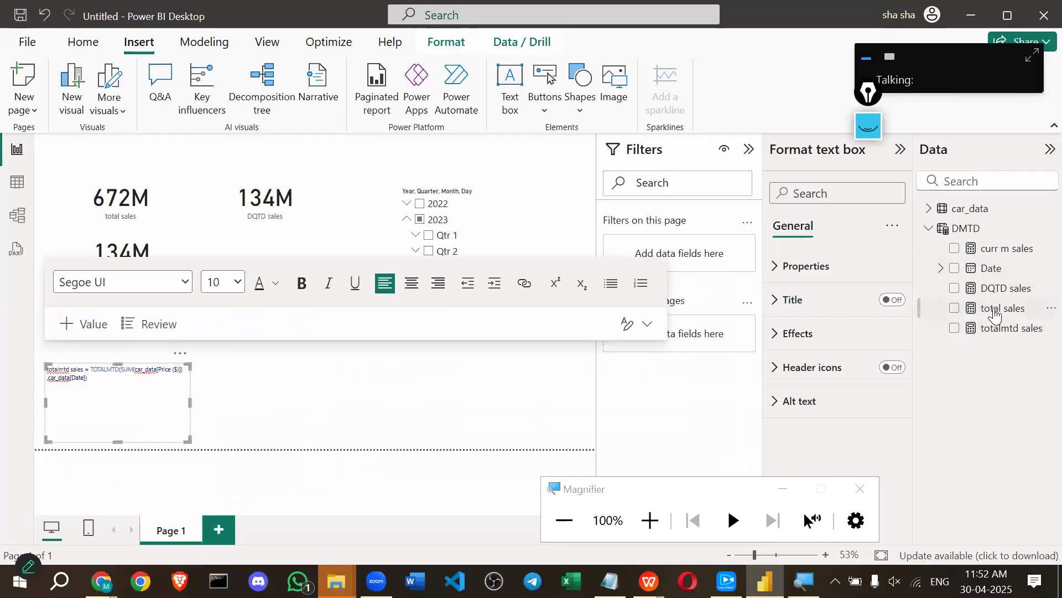
# Paste the curr m sales formula below the first one in the text box.
pyautogui.click(999, 249)
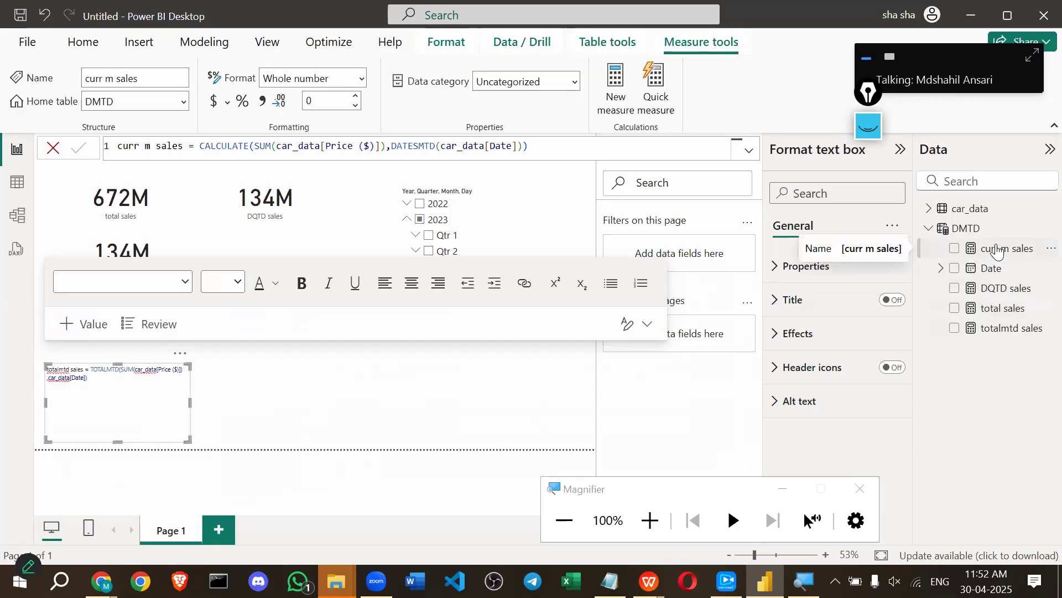
pyautogui.click(258, 147)
pyautogui.hotkey('ctrl', 'a')
pyautogui.hotkey('ctrl', 'c')
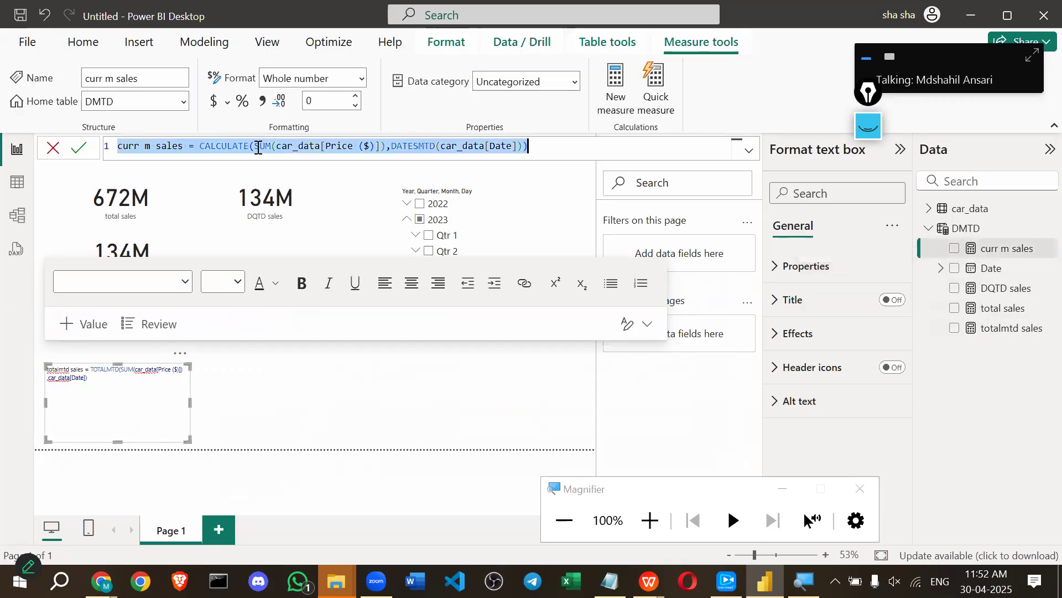
pyautogui.click(92, 379)
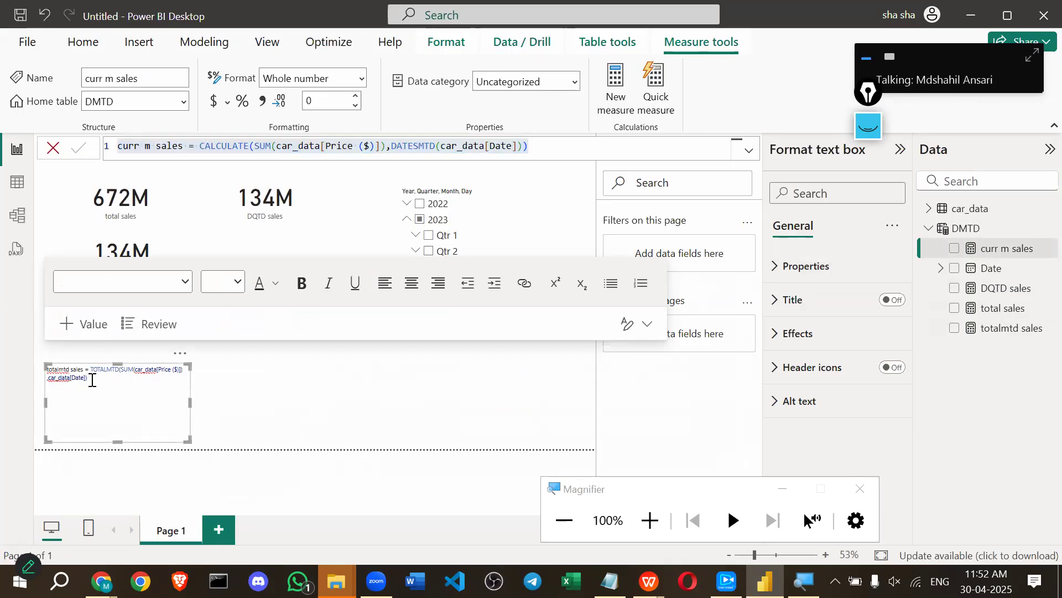
pyautogui.click(62, 406)
pyautogui.hotkey('ctrl', 'v')
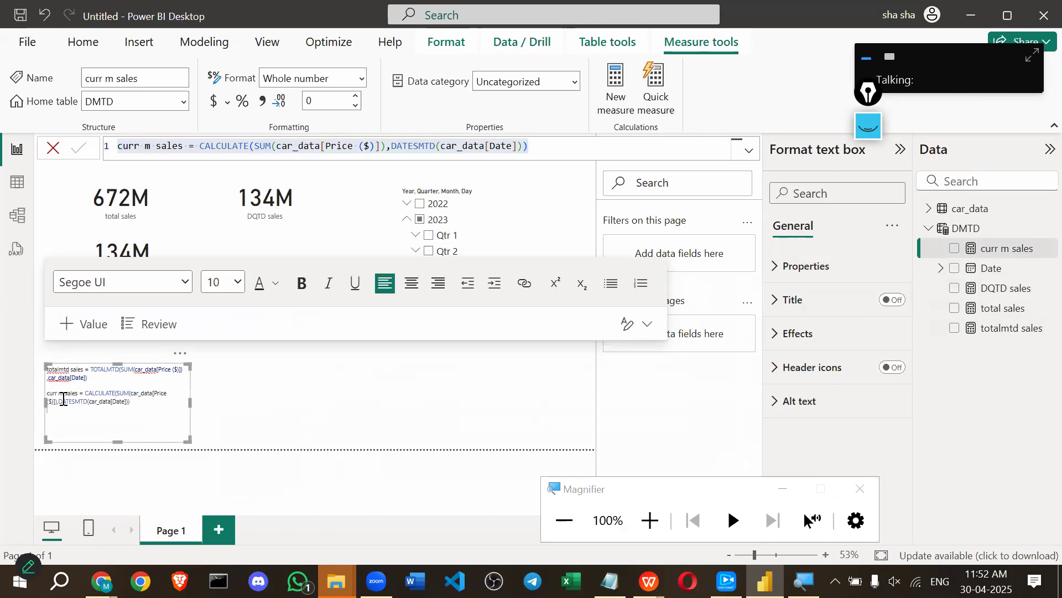
# Set the text box font to 18, widen it, and collapse the Filters pane.
pyautogui.hotkey('ctrl', 'a')
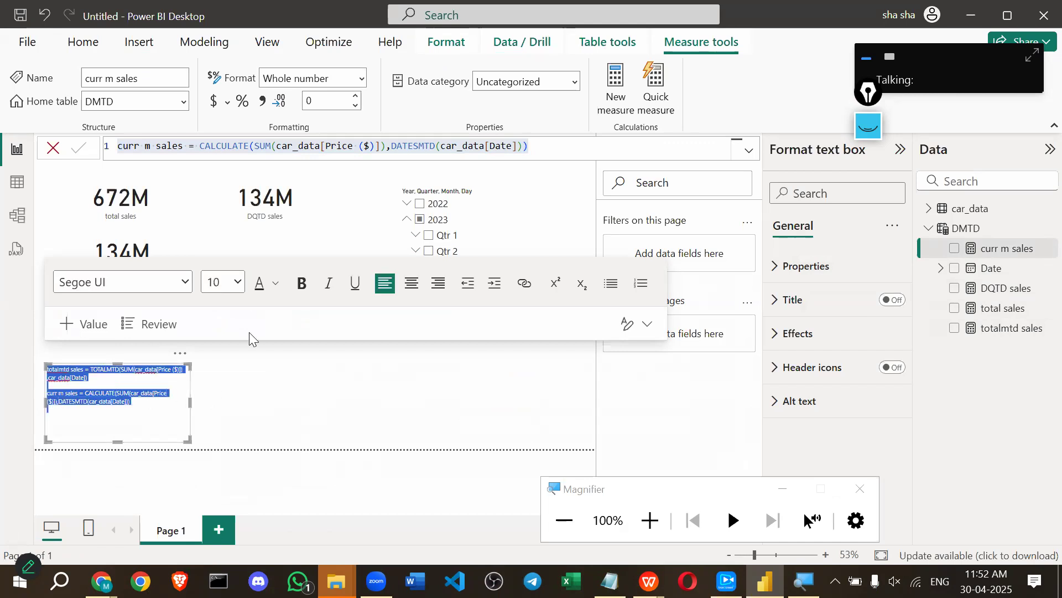
pyautogui.click(239, 283)
pyautogui.click(219, 415)
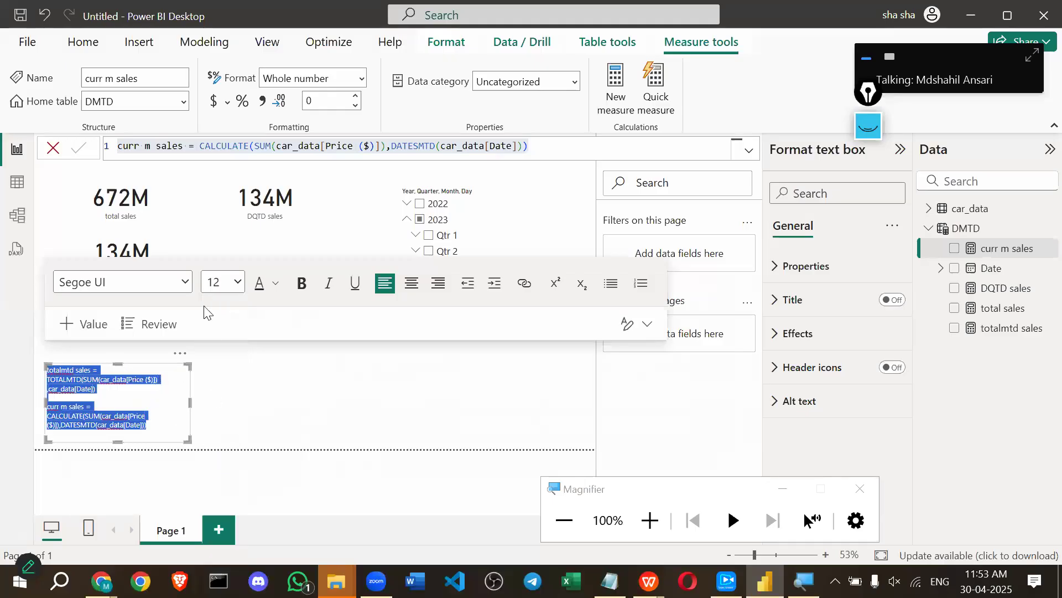
pyautogui.click(240, 283)
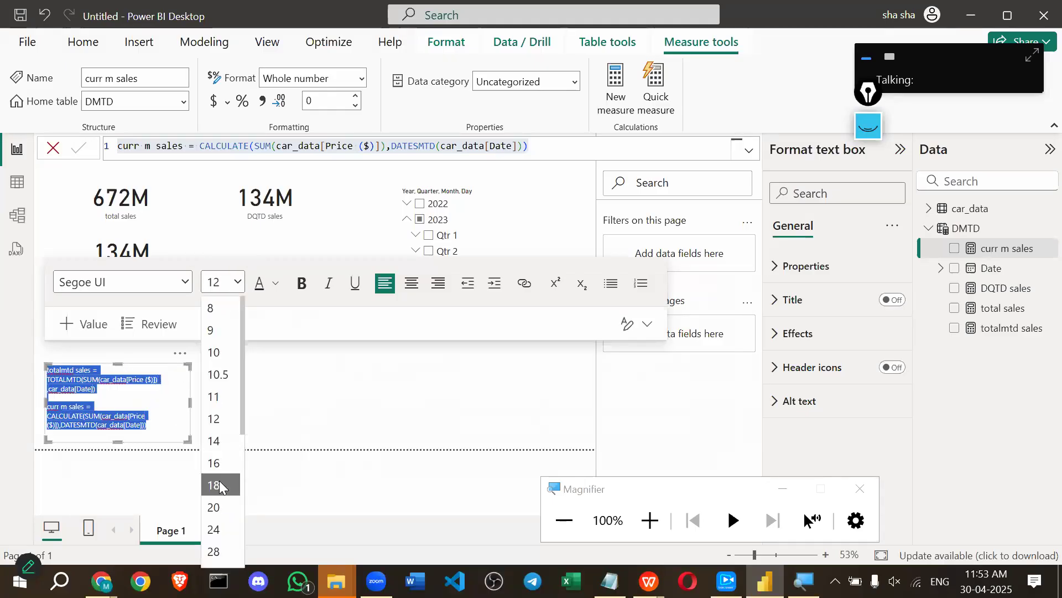
pyautogui.click(220, 485)
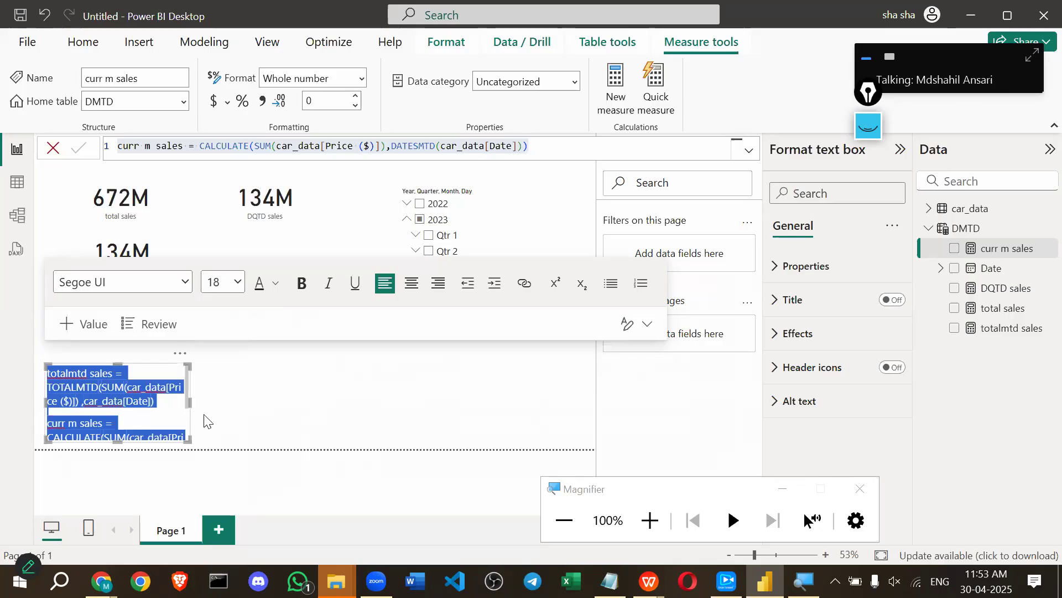
pyautogui.click(207, 421)
pyautogui.click(189, 405)
pyautogui.moveTo(188, 404); pyautogui.dragTo(553, 408)
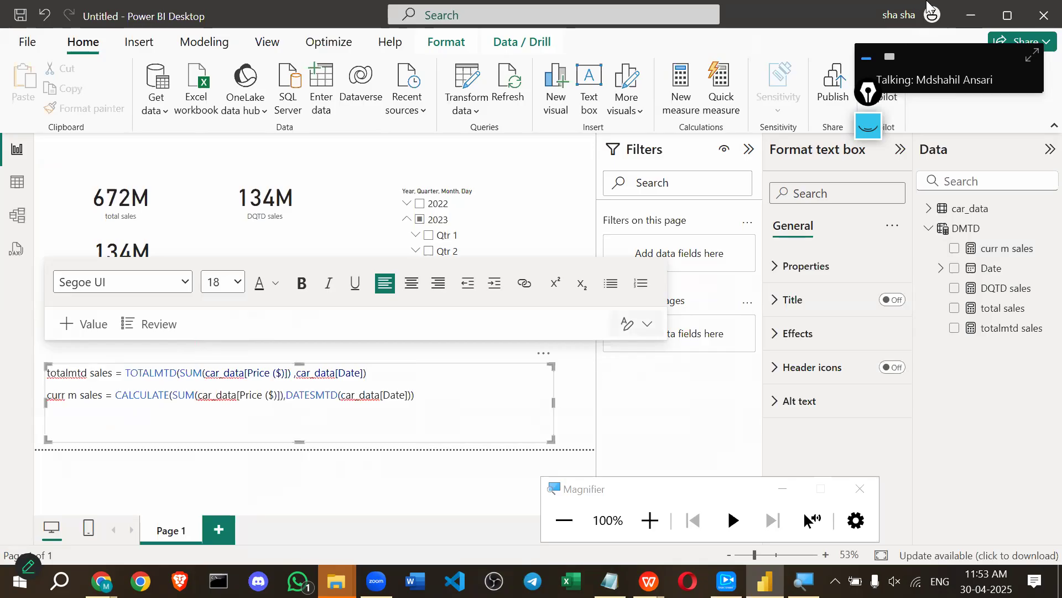
pyautogui.click(750, 149)
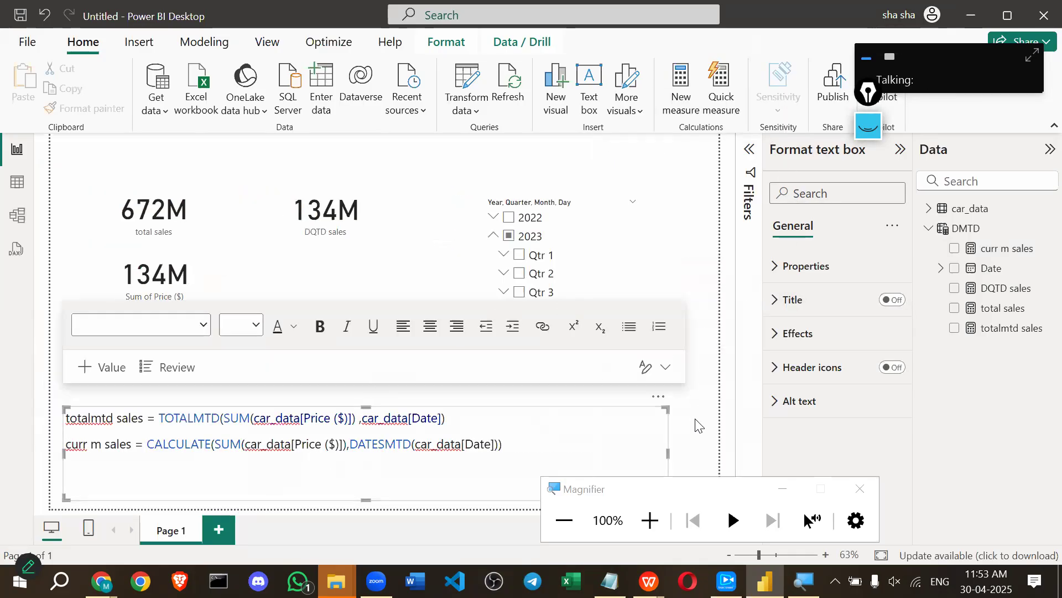
pyautogui.click(675, 431)
pyautogui.moveTo(438, 419); pyautogui.dragTo(446, 418)
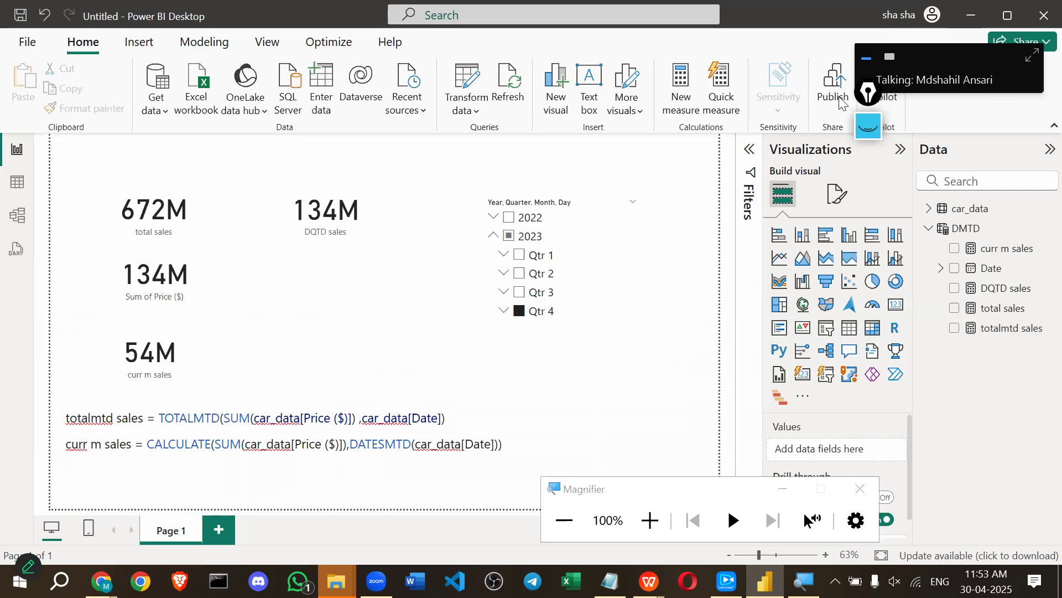
pyautogui.click(868, 126)
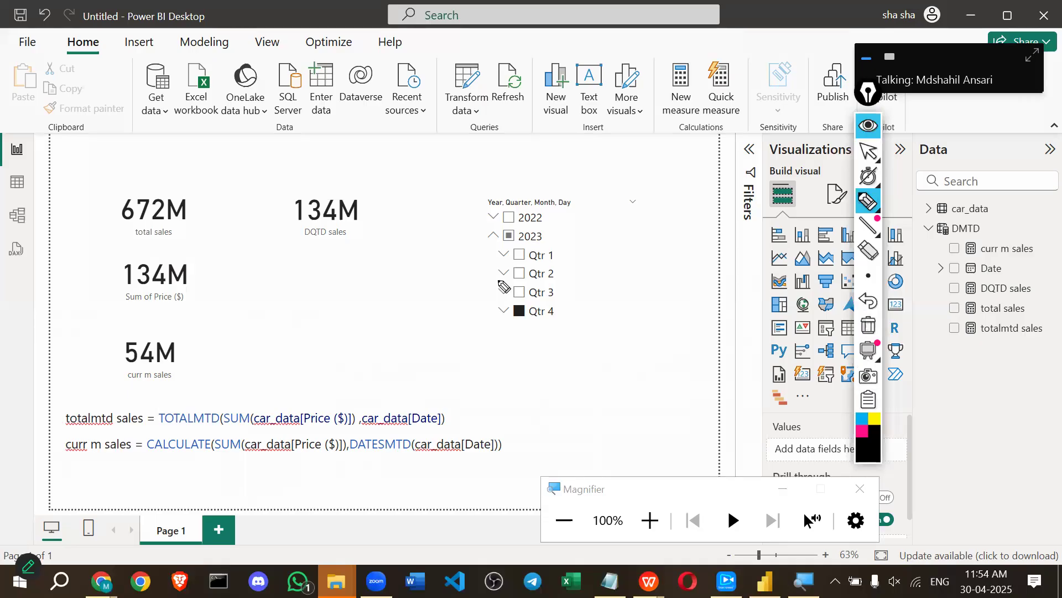
pyautogui.moveTo(143, 452)
pyautogui.mouseDown()
pyautogui.moveTo(440, 462)
pyautogui.moveTo(534, 453)
pyautogui.moveTo(514, 438)
pyautogui.moveTo(208, 435)
pyautogui.moveTo(61, 440)
pyautogui.moveTo(57, 455)
pyautogui.moveTo(152, 462)
pyautogui.mouseUp()
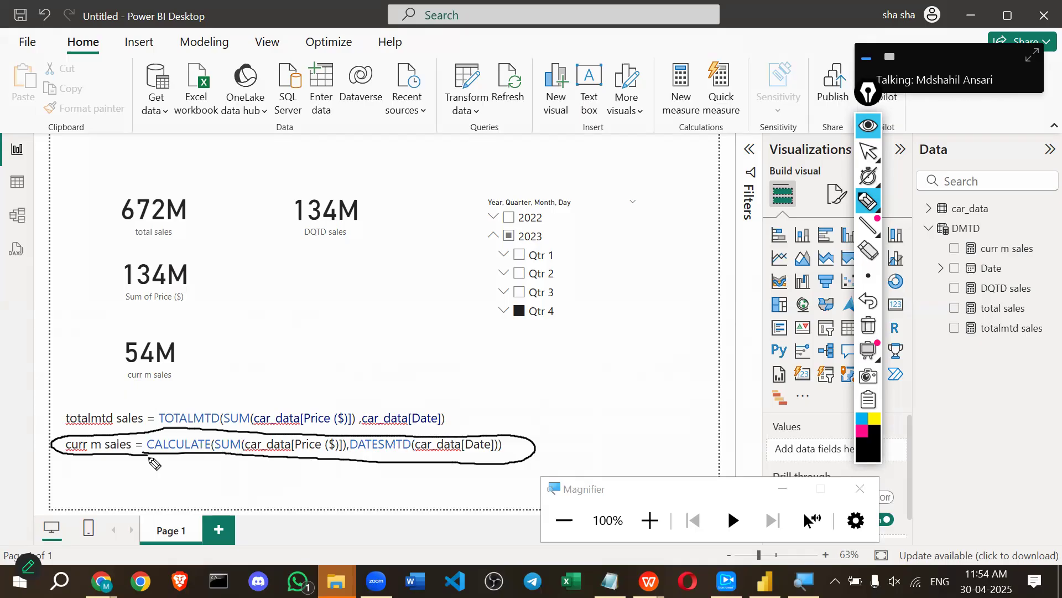
pyautogui.moveTo(185, 387); pyautogui.dragTo(193, 403)
pyautogui.moveTo(234, 429)
pyautogui.mouseDown()
pyautogui.moveTo(276, 430)
pyautogui.moveTo(227, 426)
pyautogui.mouseUp()
pyautogui.click(861, 431)
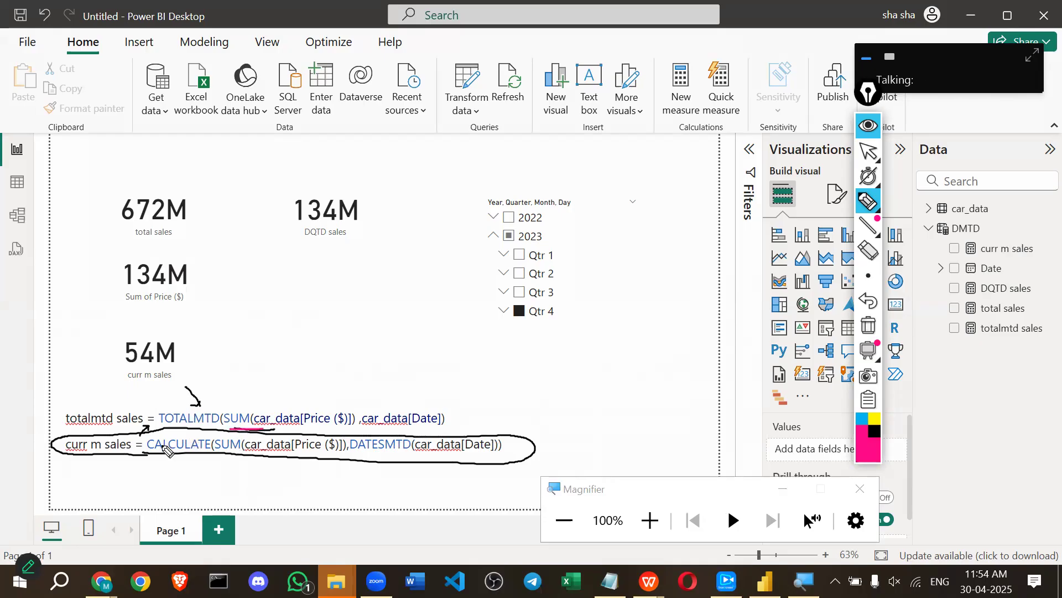
pyautogui.moveTo(147, 453)
pyautogui.mouseDown()
pyautogui.moveTo(184, 452)
pyautogui.moveTo(206, 426)
pyautogui.moveTo(235, 453)
pyautogui.moveTo(309, 427)
pyautogui.moveTo(436, 425)
pyautogui.mouseUp()
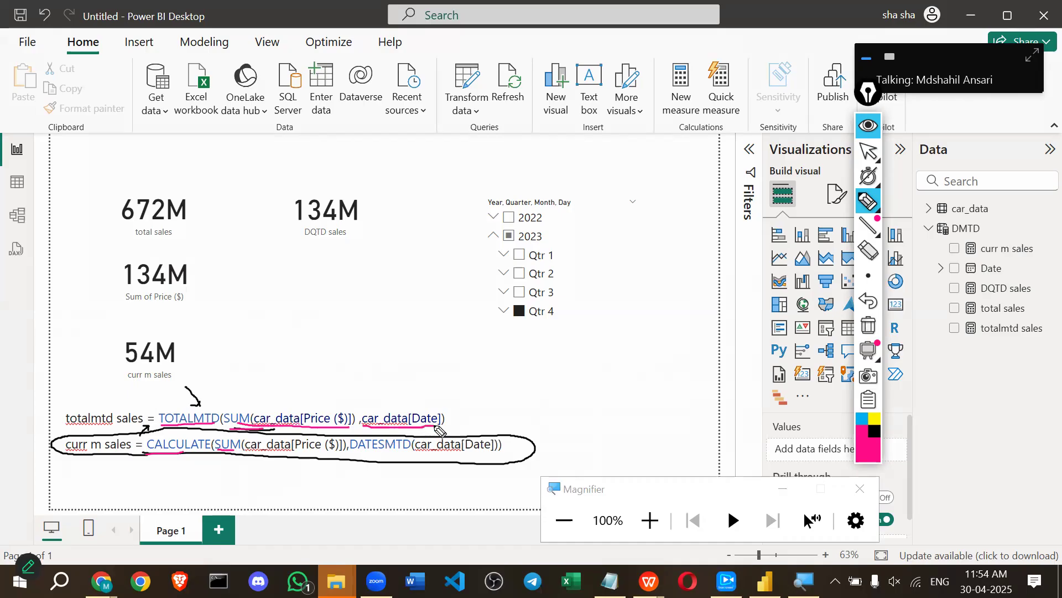
pyautogui.moveTo(354, 457); pyautogui.dragTo(493, 459)
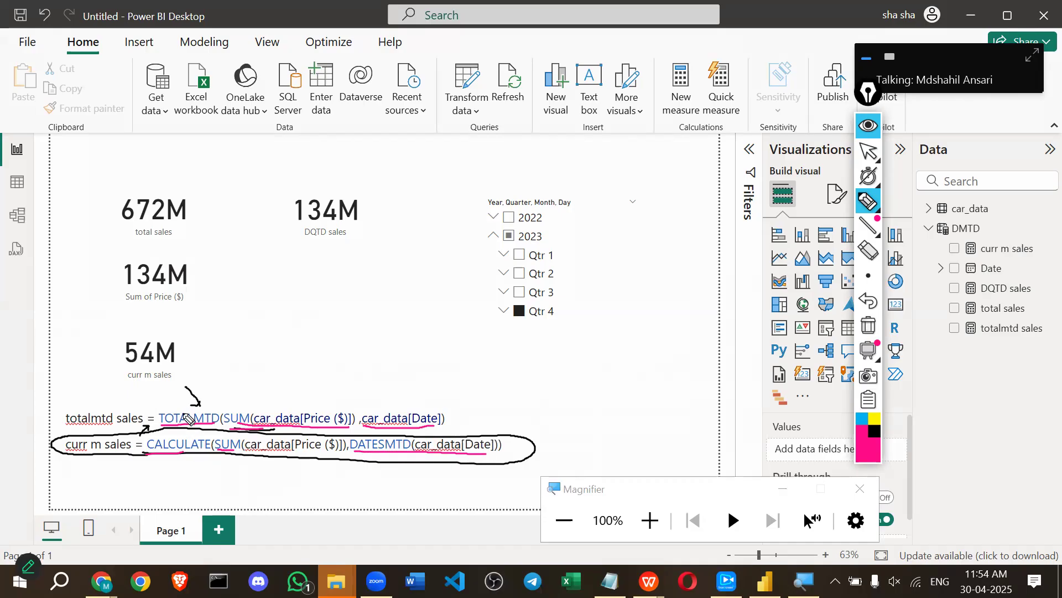
pyautogui.moveTo(176, 391); pyautogui.dragTo(183, 402)
pyautogui.moveTo(387, 457)
pyautogui.mouseDown()
pyautogui.moveTo(66, 441)
pyautogui.moveTo(118, 392)
pyautogui.moveTo(146, 408)
pyautogui.moveTo(150, 401)
pyautogui.mouseUp()
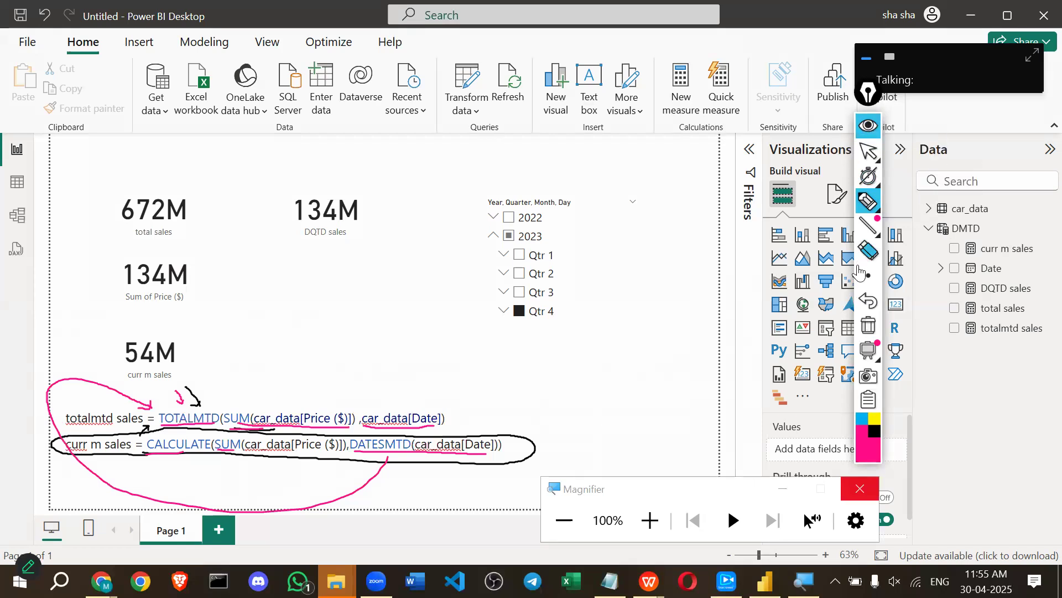
pyautogui.click(867, 328)
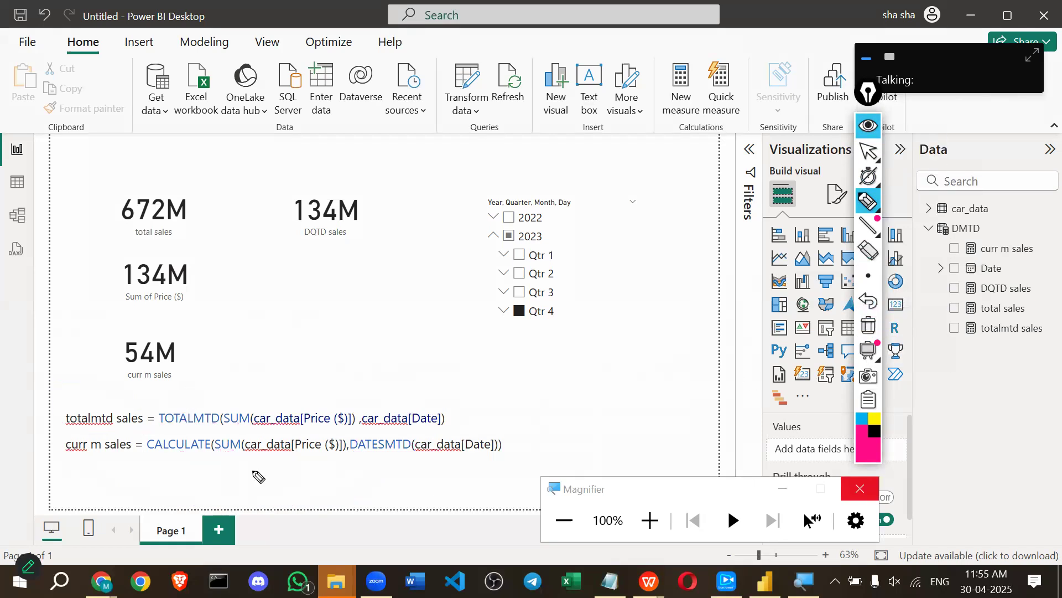
pyautogui.click(868, 125)
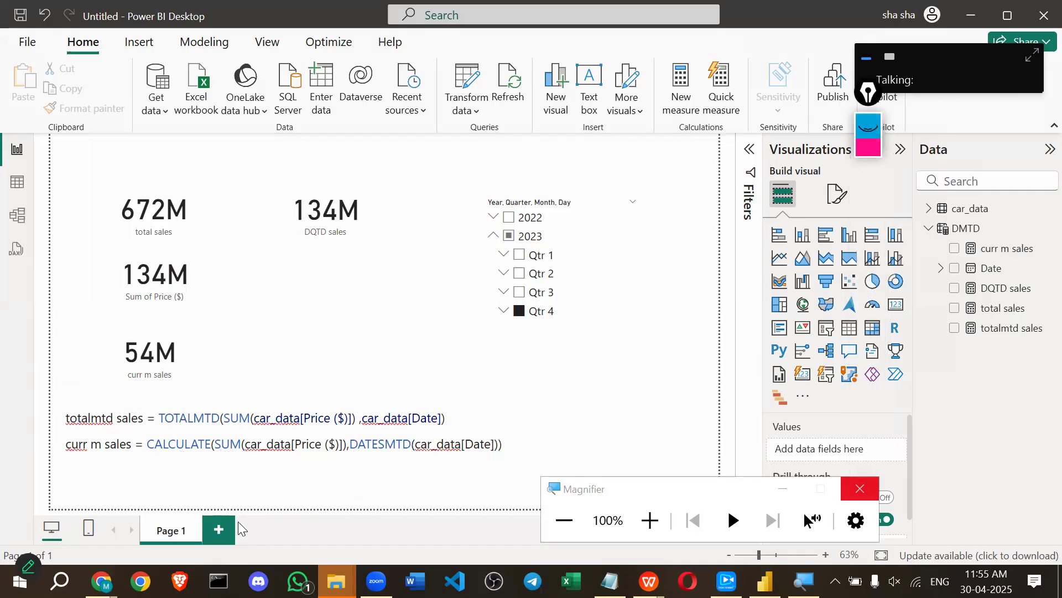
pyautogui.click(242, 413)
pyautogui.moveTo(462, 417); pyautogui.dragTo(67, 421)
pyautogui.hotkey('ctrl', 'c')
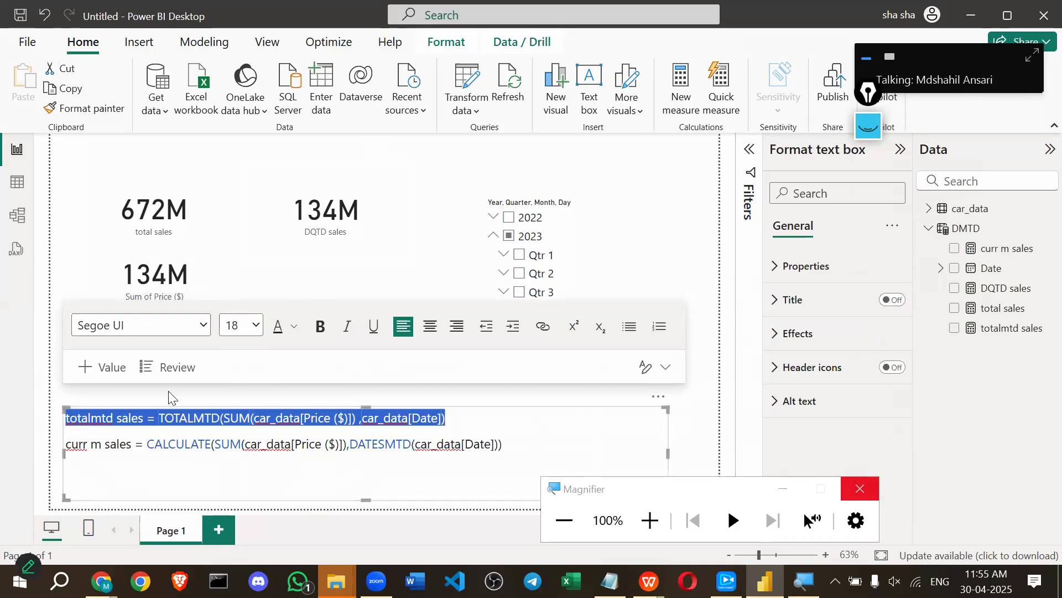
pyautogui.click(233, 416)
pyautogui.doubleClick(232, 416)
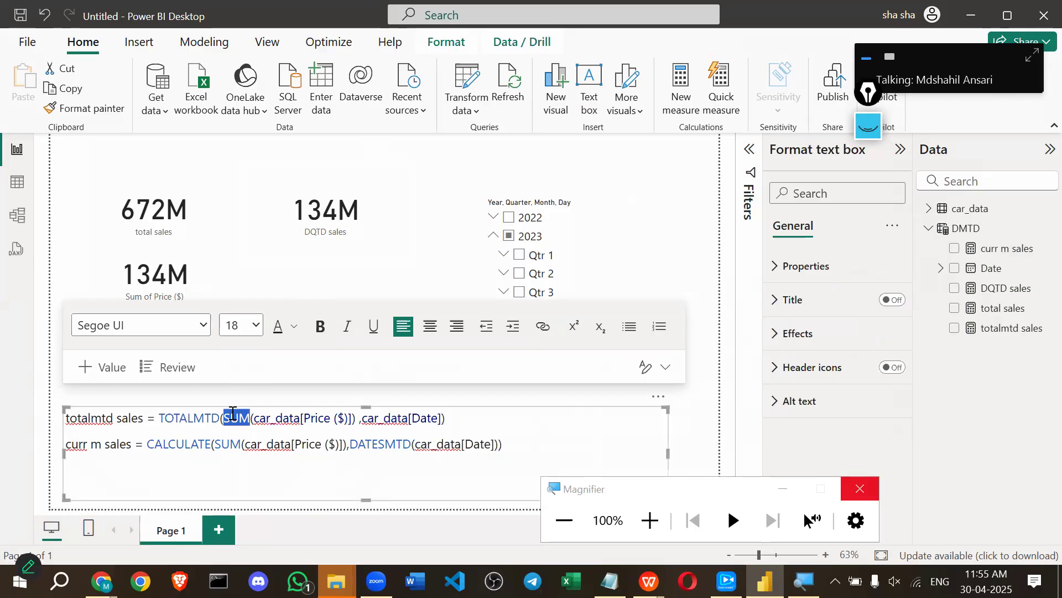
pyautogui.click(168, 475)
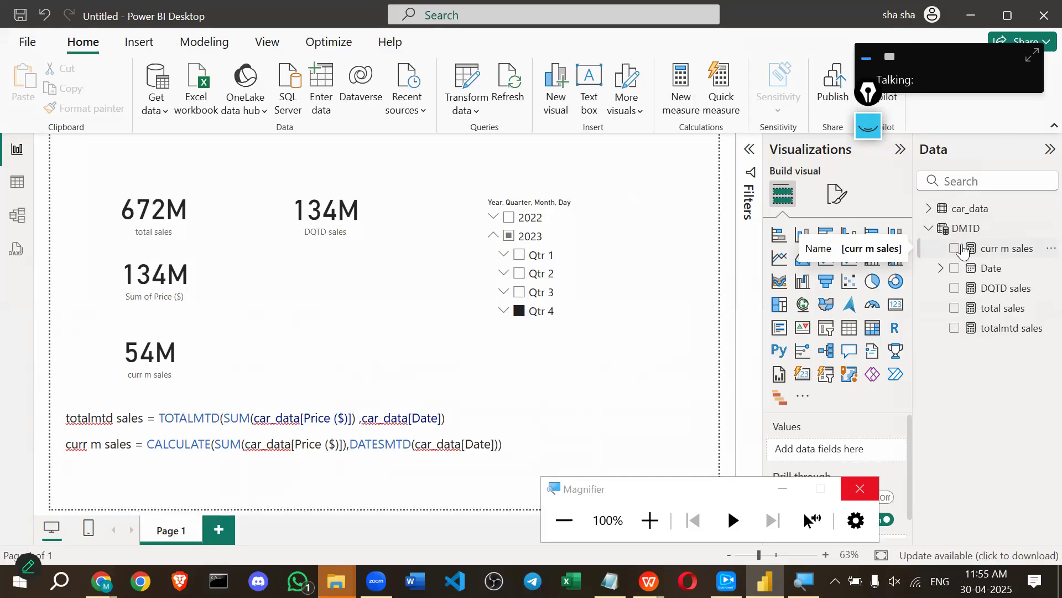
# Create a new measure from the pasted TOTALMTD formula, renamed 'totalytd sales'.
pyautogui.click(680, 101)
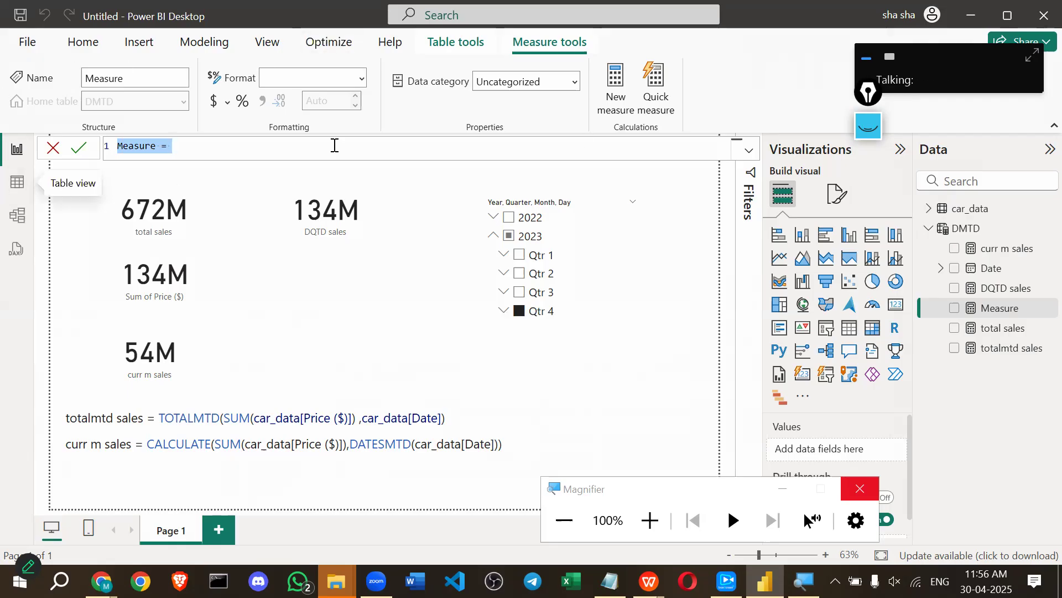
pyautogui.hotkey('ctrl', 'v')
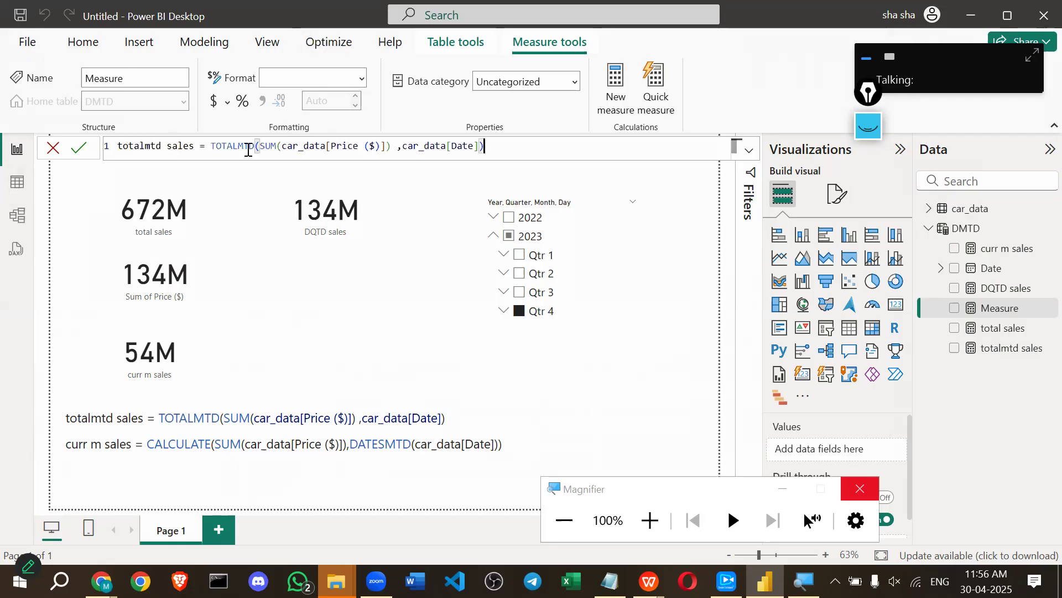
pyautogui.click(149, 147)
pyautogui.press('BackSpace')
pyautogui.write('y')
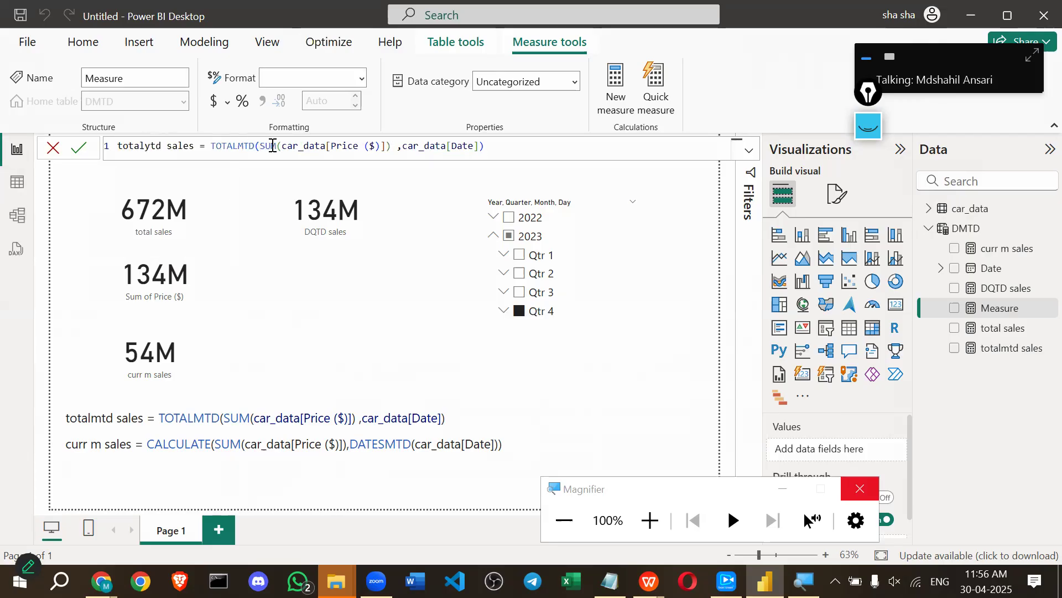
# Change TOTALMTD to TOTALYTD, commit the measure and close the formula bar.
pyautogui.doubleClick(243, 145)
pyautogui.press('BackSpace')
pyautogui.write('Y')
pyautogui.press('Tab')
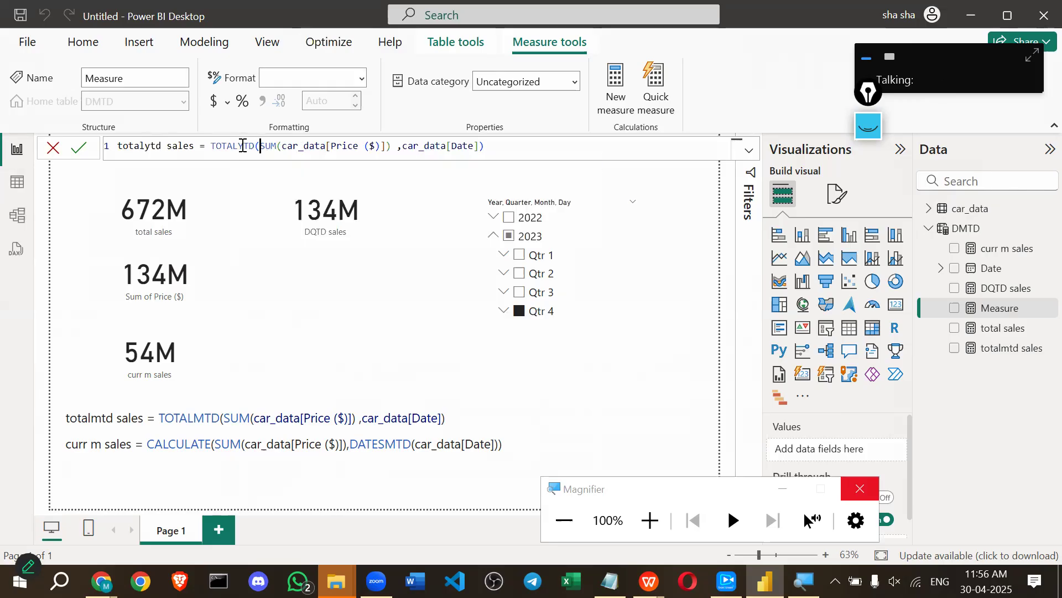
pyautogui.press('End')
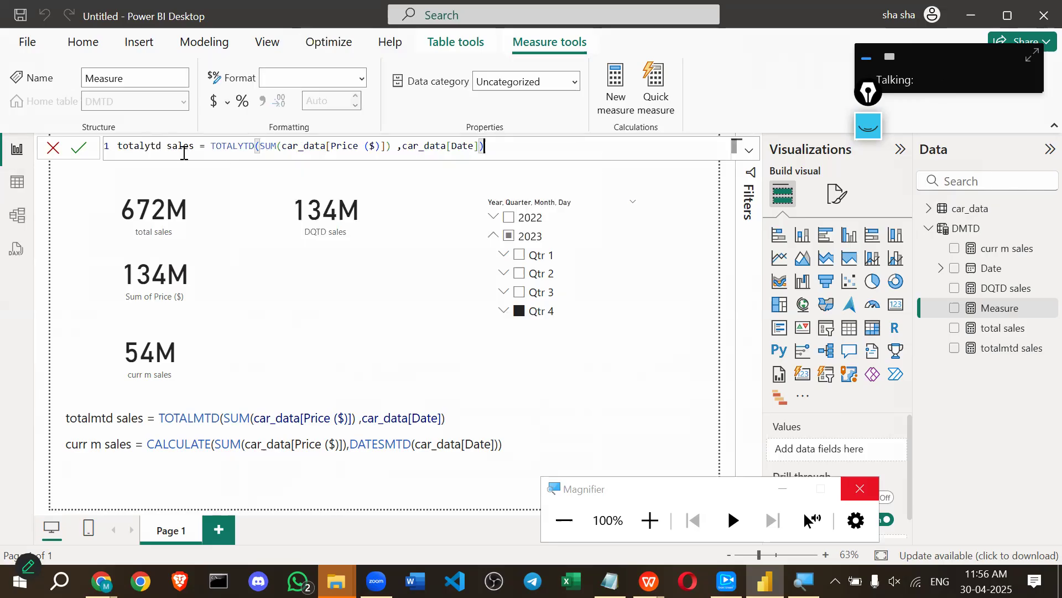
pyautogui.click(79, 148)
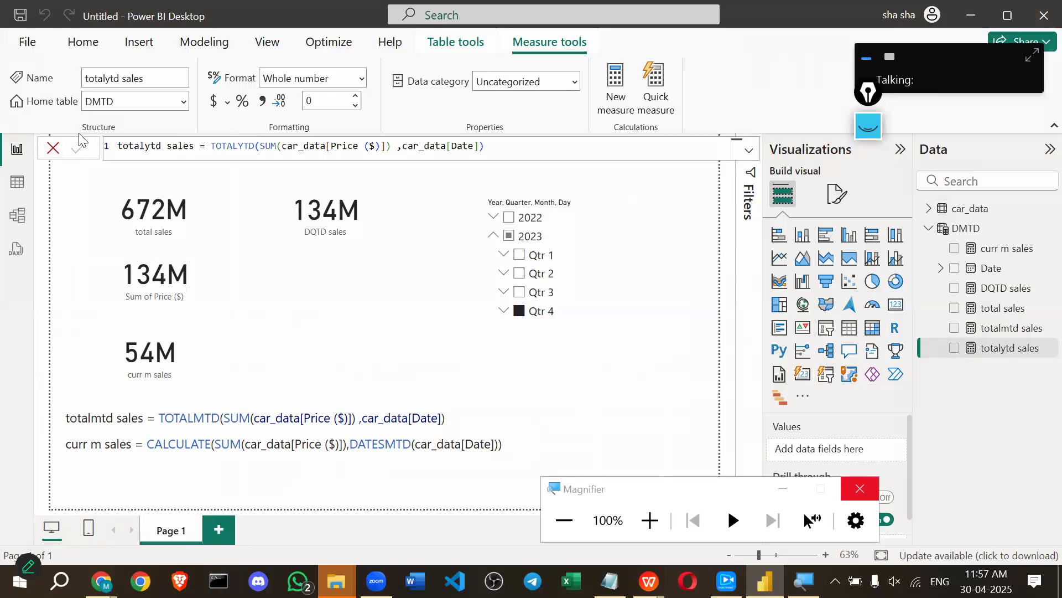
pyautogui.click(53, 147)
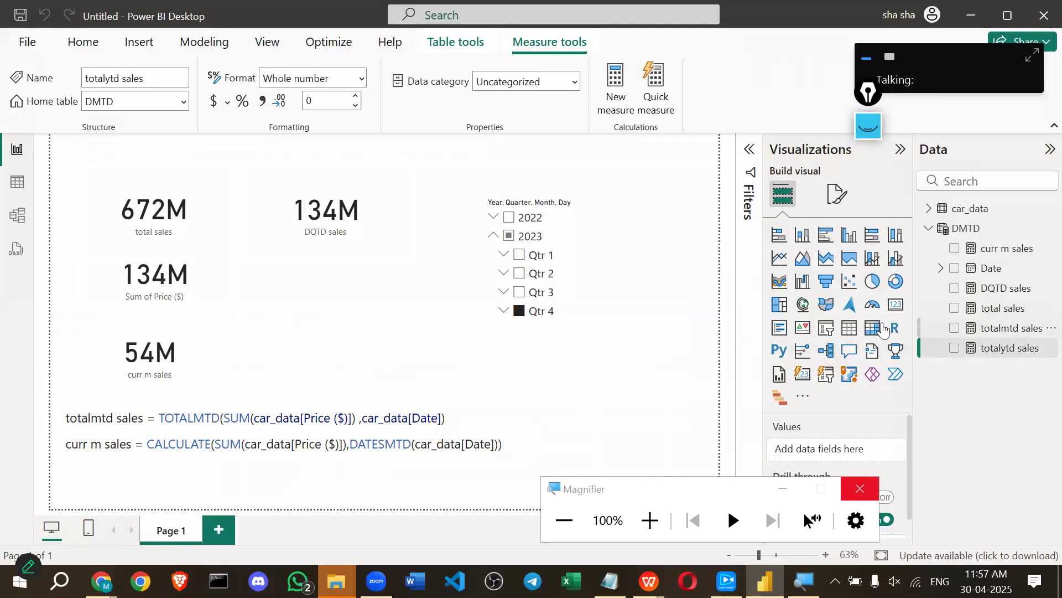
# Add a 54M totalmtd sales card under DQTD sales and display its TOTALMTD formula.
pyautogui.moveTo(996, 328); pyautogui.dragTo(818, 448)
pyautogui.moveTo(343, 382); pyautogui.dragTo(344, 327)
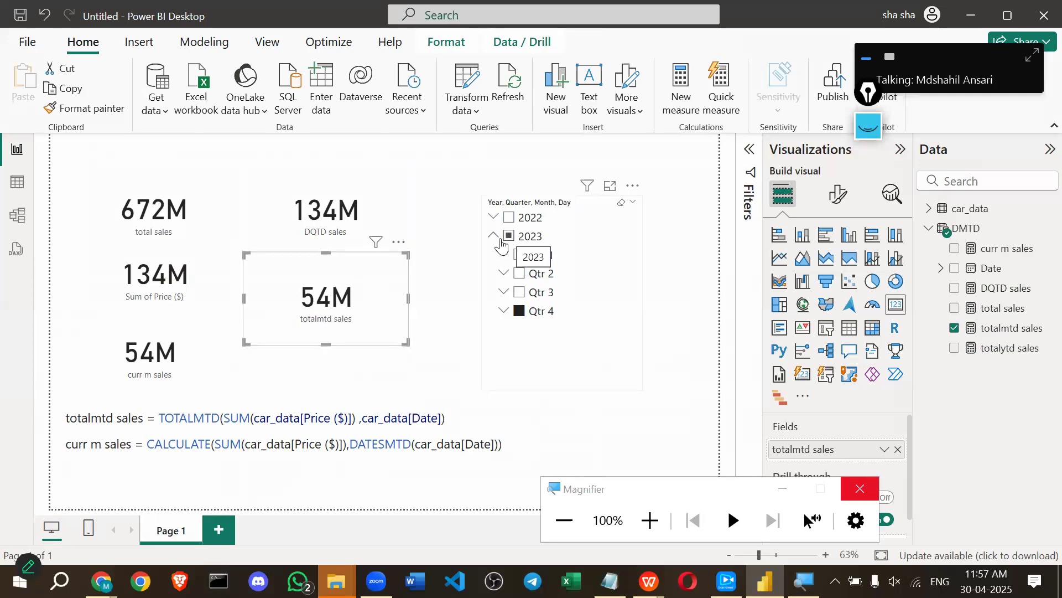
pyautogui.click(1029, 329)
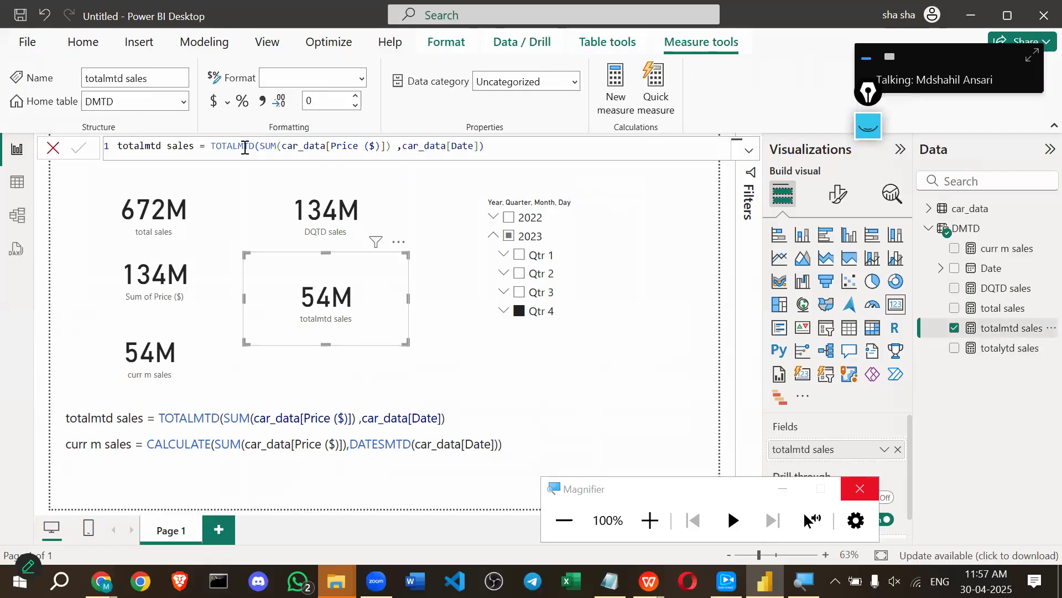
pyautogui.doubleClick(233, 146)
pyautogui.click(537, 142)
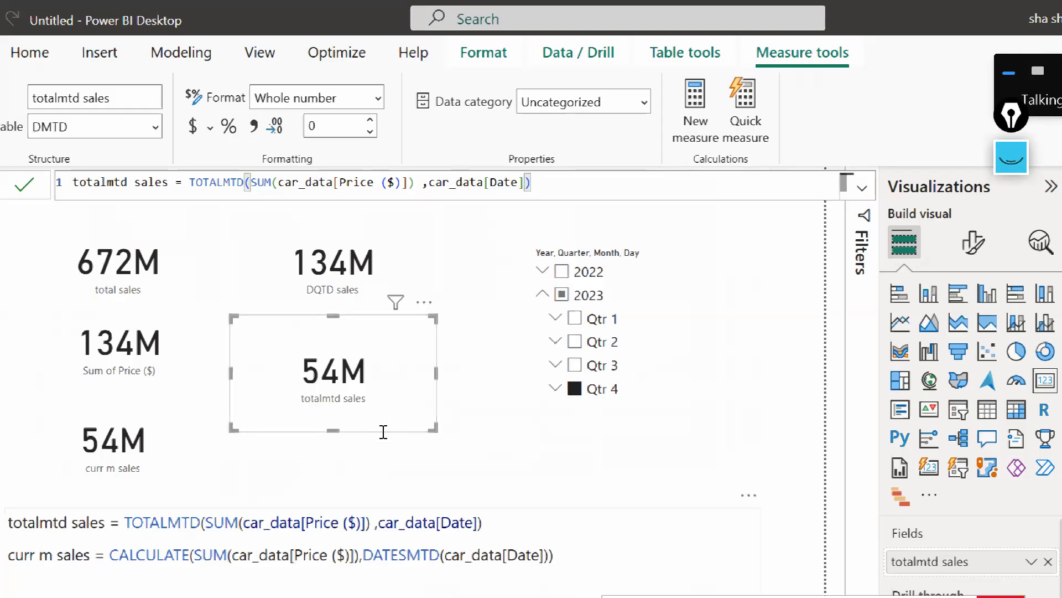
pyautogui.press('super+minus')
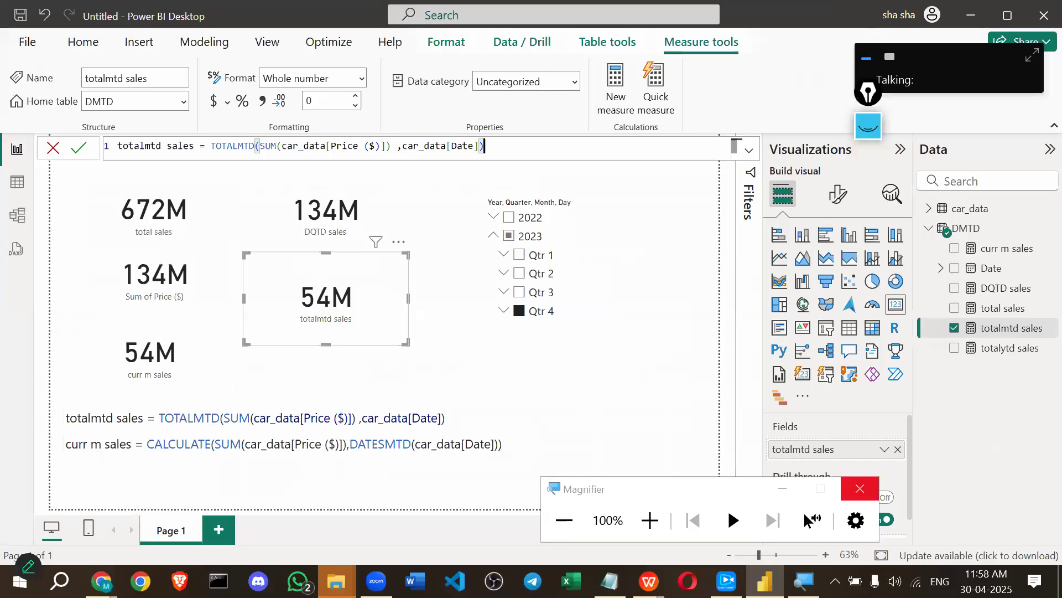
# Dismiss the tranScreen casting window and filter the year slicer to all of 2023 (Sum of Price 371M).
pyautogui.click(726, 581)
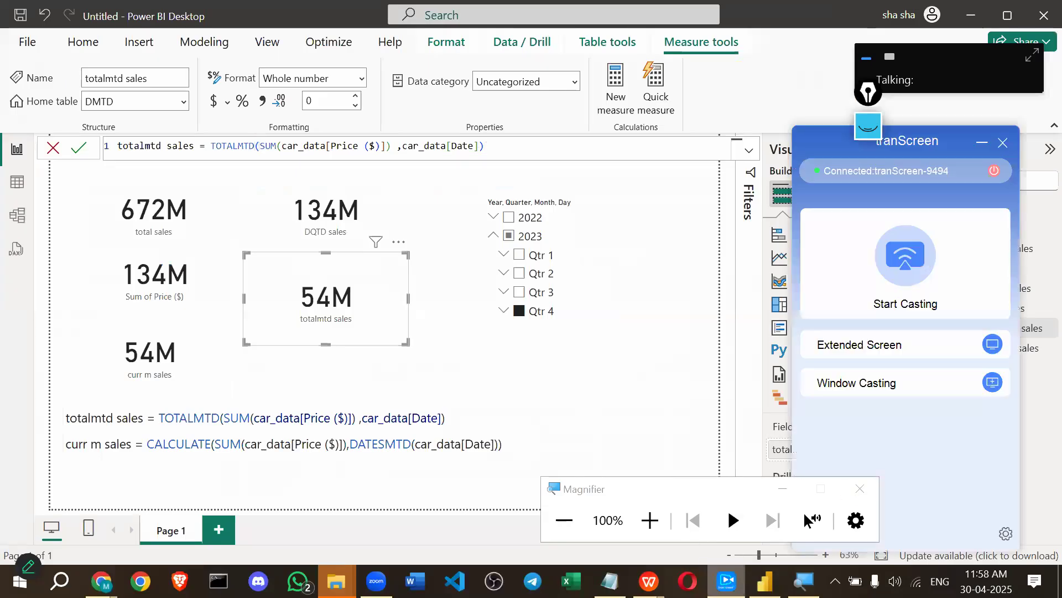
pyautogui.click(900, 277)
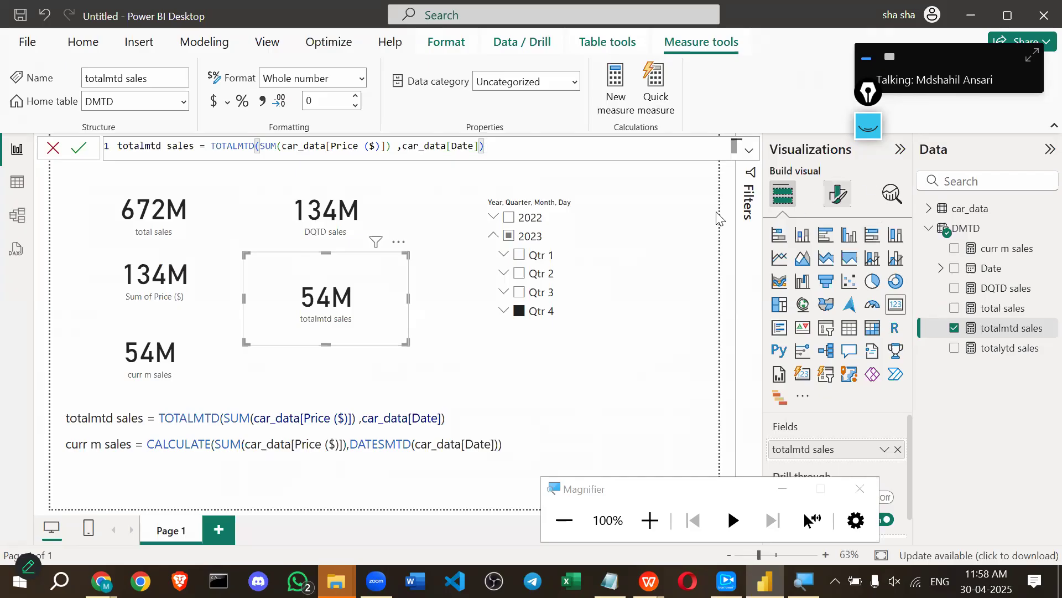
pyautogui.click(509, 236)
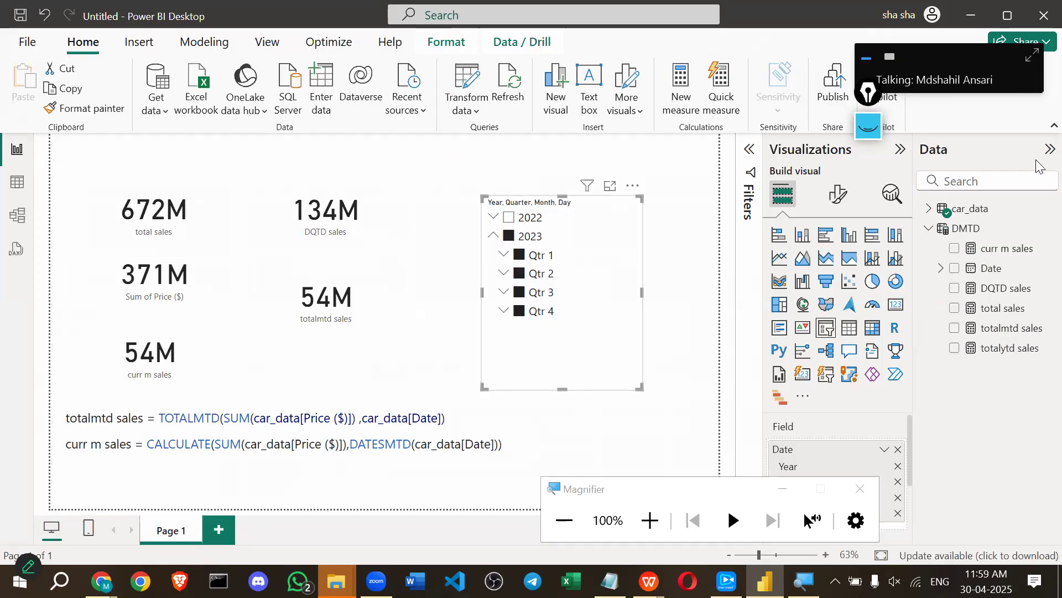
pyautogui.click(868, 127)
pyautogui.moveTo(359, 134)
pyautogui.mouseDown()
pyautogui.moveTo(358, 178)
pyautogui.moveTo(422, 143)
pyautogui.moveTo(359, 178)
pyautogui.mouseUp()
pyautogui.moveTo(293, 134); pyautogui.dragTo(296, 166)
pyautogui.moveTo(295, 133)
pyautogui.mouseDown()
pyautogui.moveTo(336, 148)
pyautogui.moveTo(285, 170)
pyautogui.mouseUp()
pyautogui.moveTo(307, 116)
pyautogui.mouseDown()
pyautogui.moveTo(323, 128)
pyautogui.moveTo(335, 118)
pyautogui.moveTo(414, 127)
pyautogui.moveTo(424, 115)
pyautogui.mouseUp()
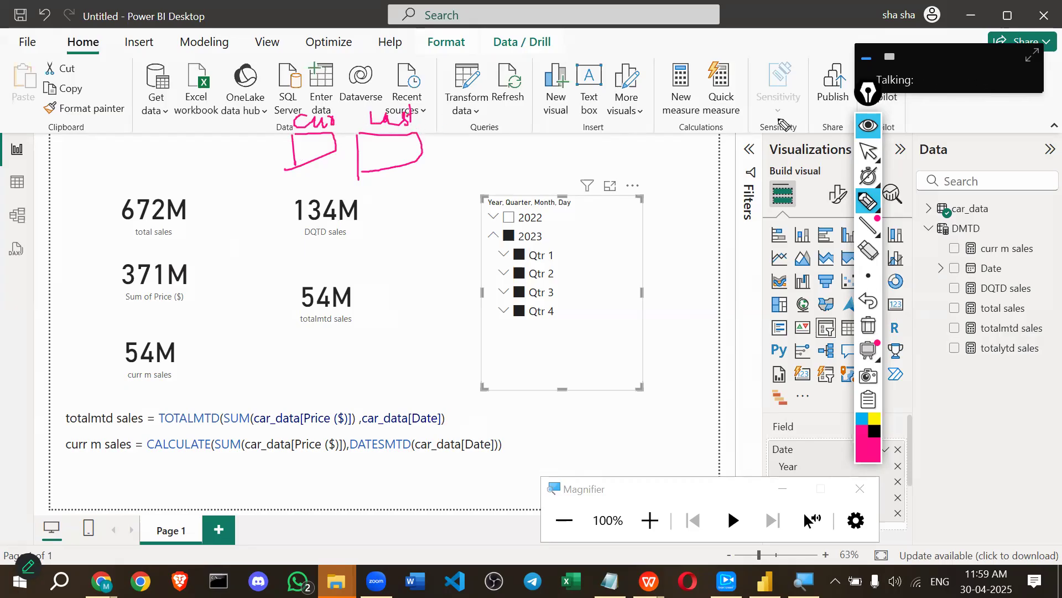
pyautogui.click(868, 125)
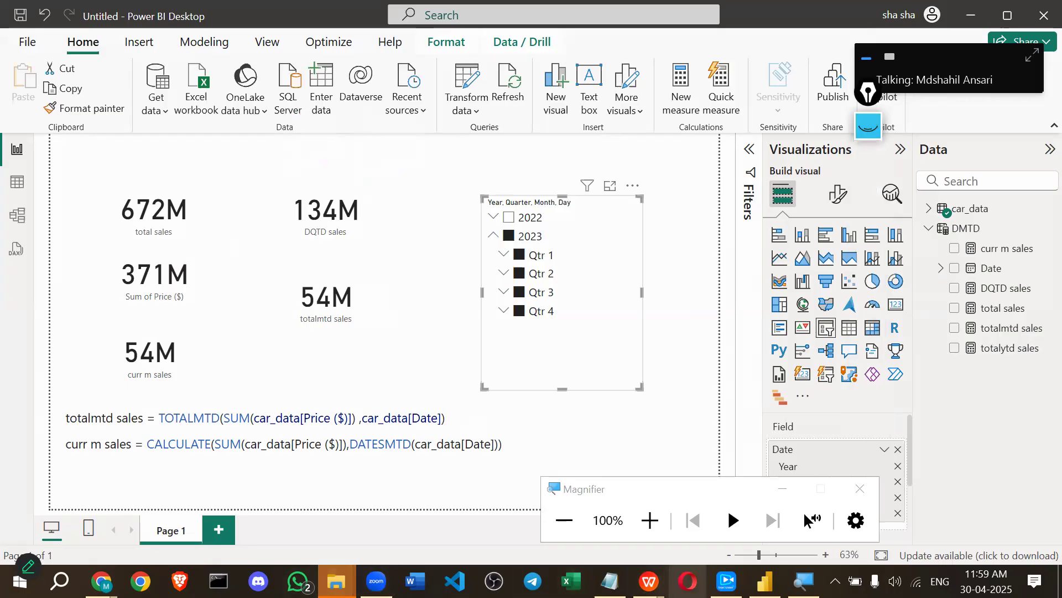
# Bring the tranScreen casting window up in front of the Power BI report.
pyautogui.moveTo(610, 581)
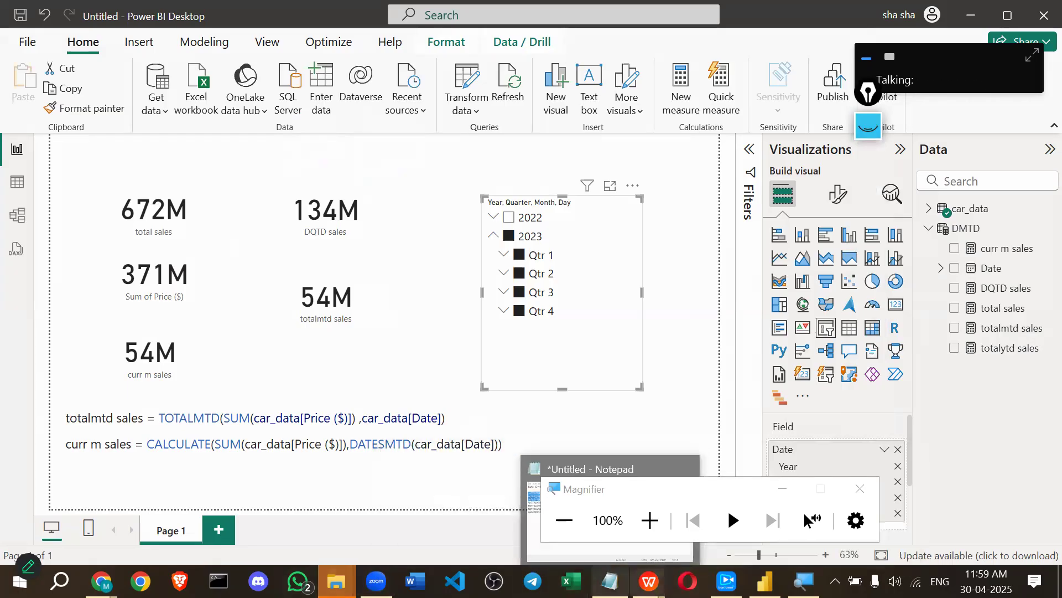
pyautogui.click(727, 581)
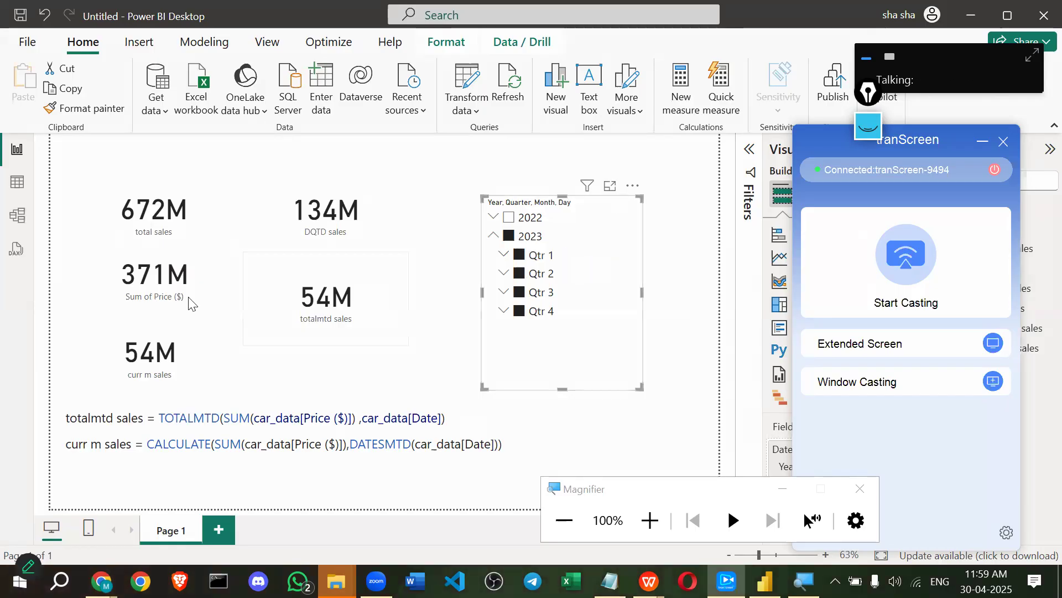
# Choose the cast receiver device and clear the 2023 slicer selection so Sum of Price reads 672M.
pyautogui.click(966, 248)
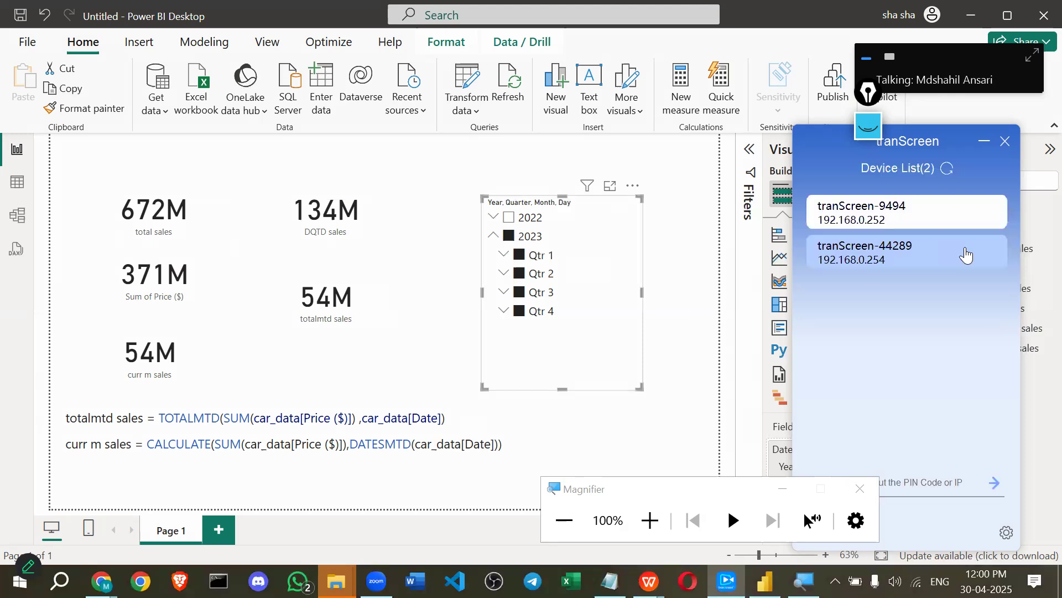
pyautogui.click(902, 218)
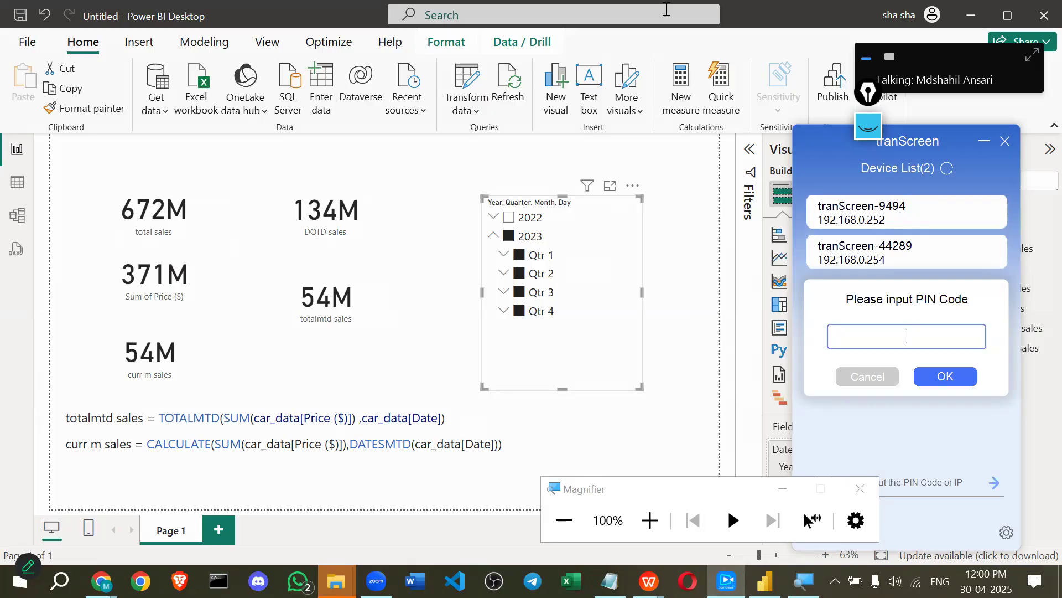
pyautogui.click(509, 239)
pyautogui.click(510, 239)
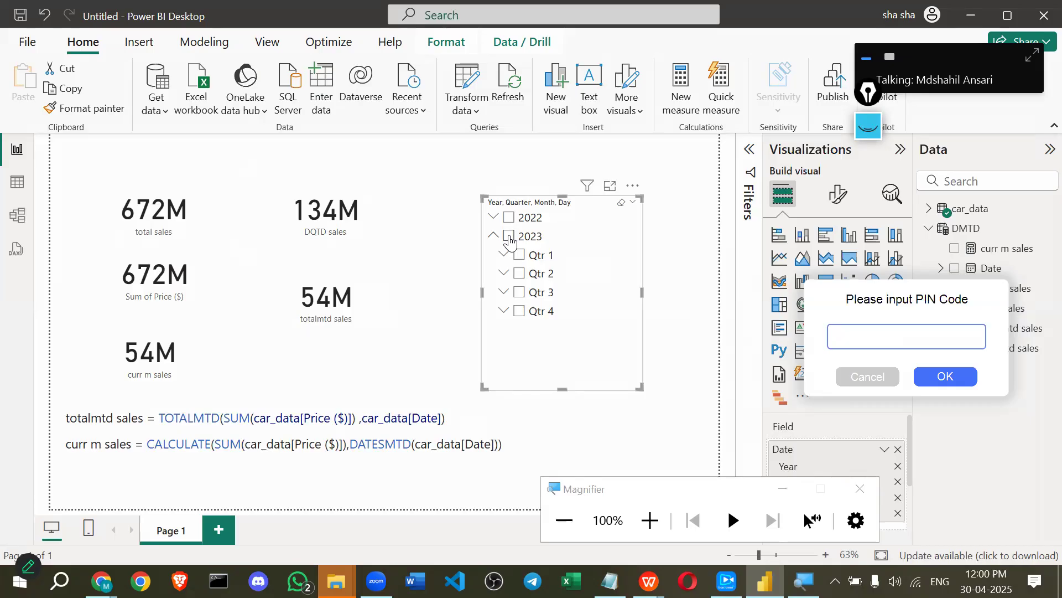
# Enter the pairing PIN and start casting to the tranScreen-9494 receiver.
pyautogui.click(893, 342)
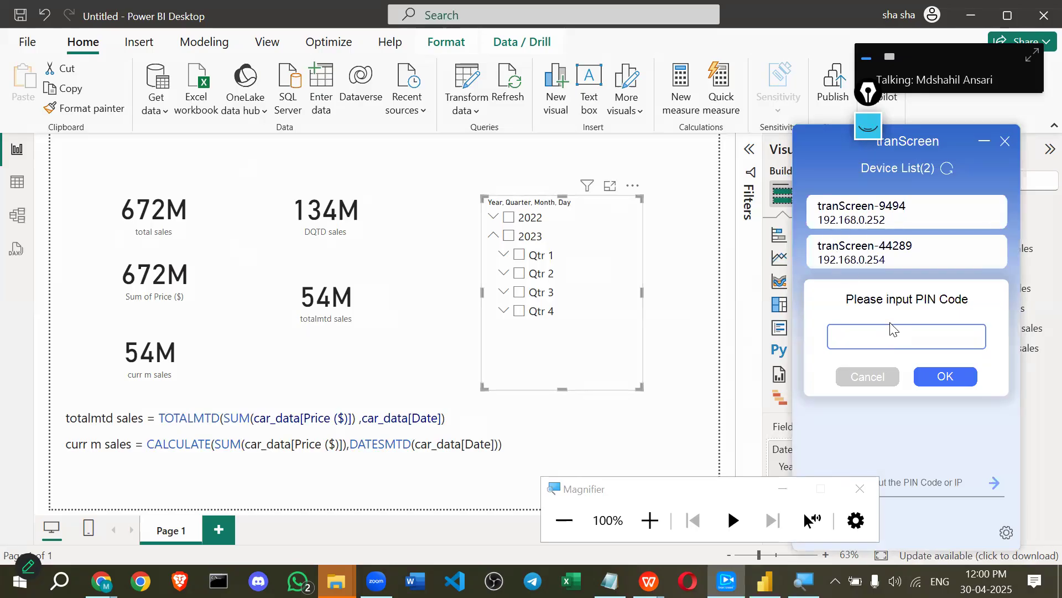
pyautogui.click(941, 377)
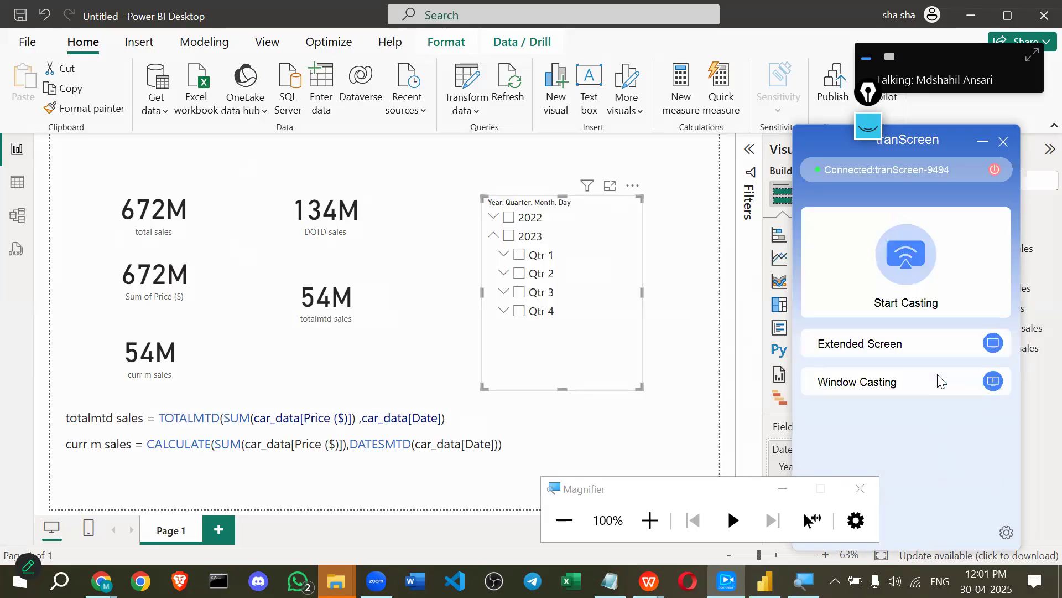
pyautogui.click(848, 260)
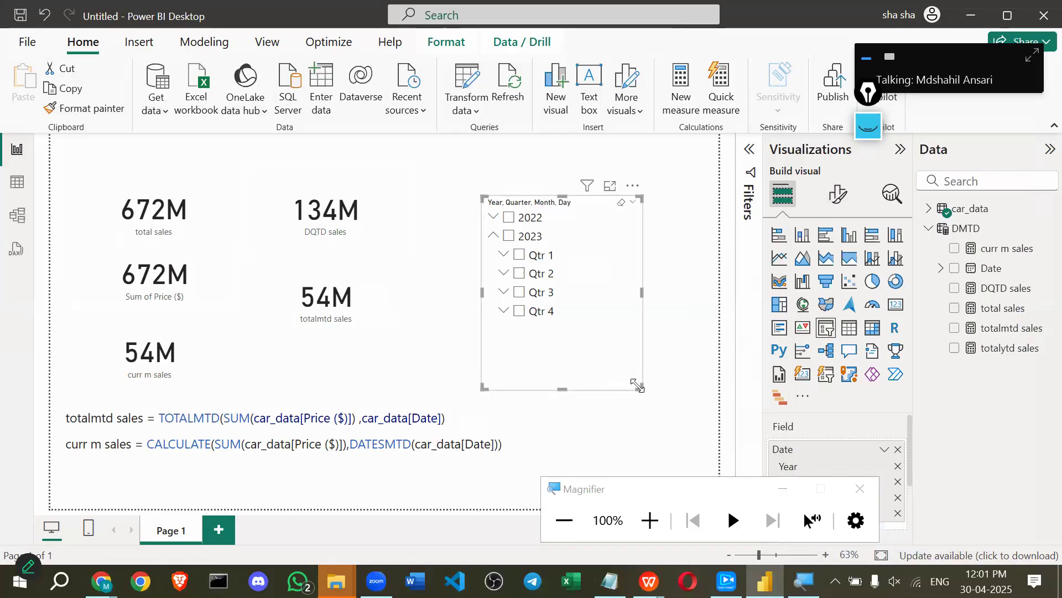
# Shrink the date slicer box to end just below Qtr 4 and deselect it.
pyautogui.moveTo(642, 388); pyautogui.dragTo(628, 338)
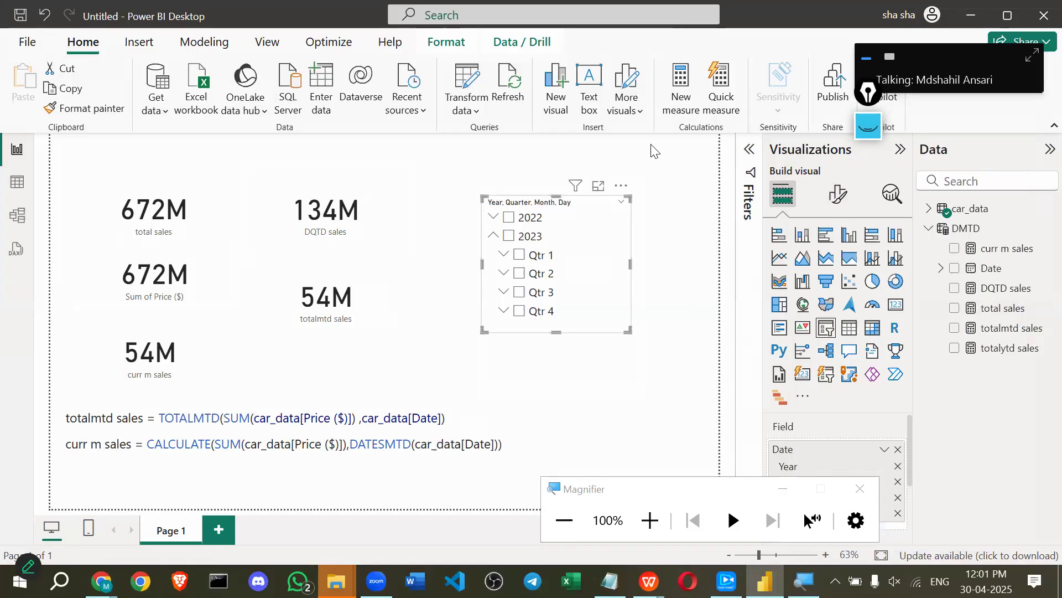
pyautogui.click(686, 427)
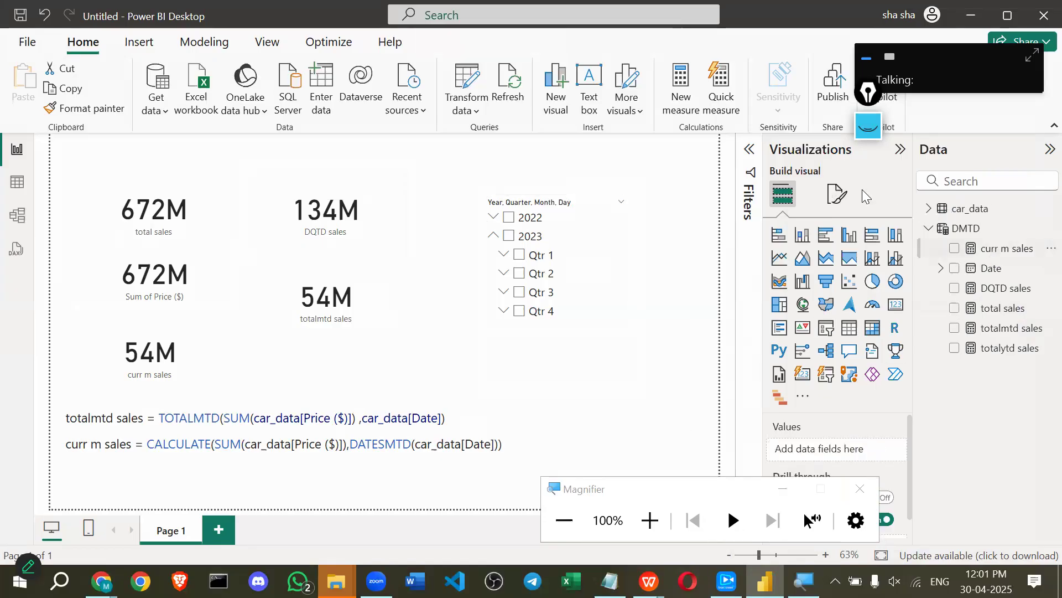
pyautogui.click(681, 109)
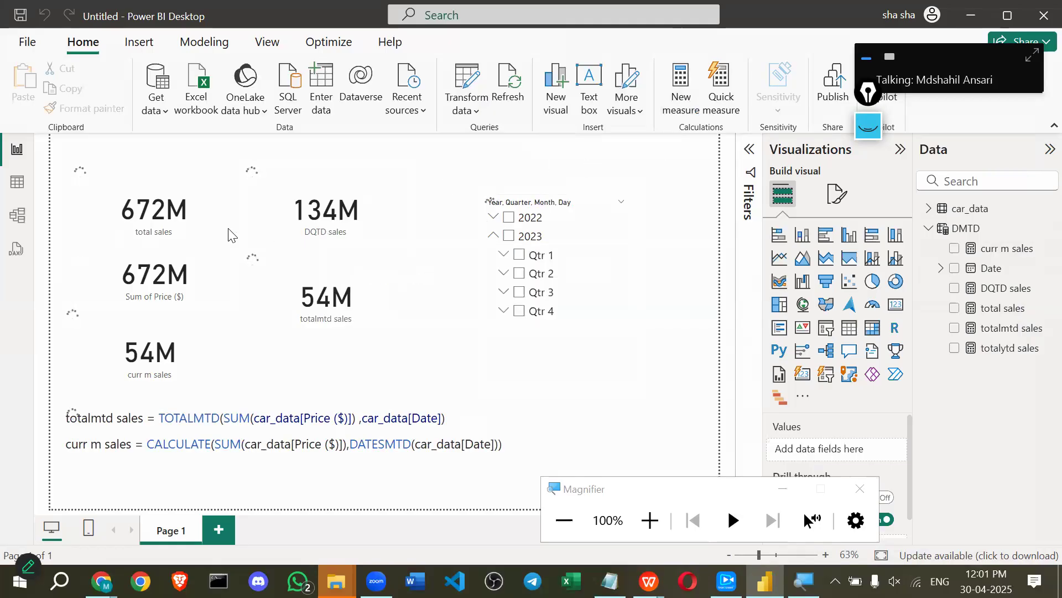
pyautogui.hotkey('alt', 'Tab')
pyautogui.click(188, 300)
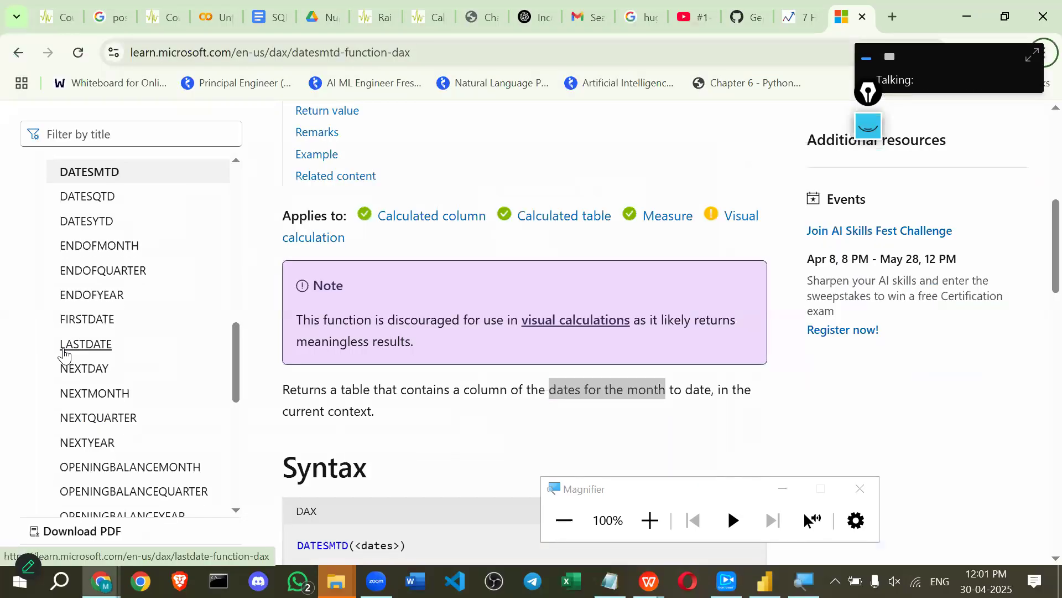
pyautogui.scroll(-5, 61, 477)
pyautogui.scroll(-3, 60, 476)
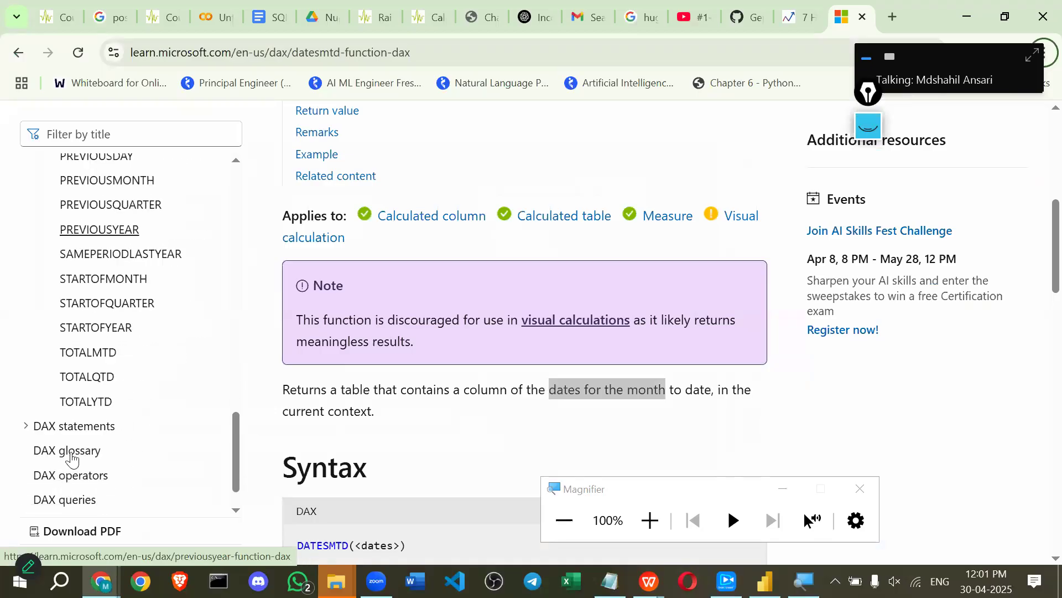
pyautogui.click(125, 256)
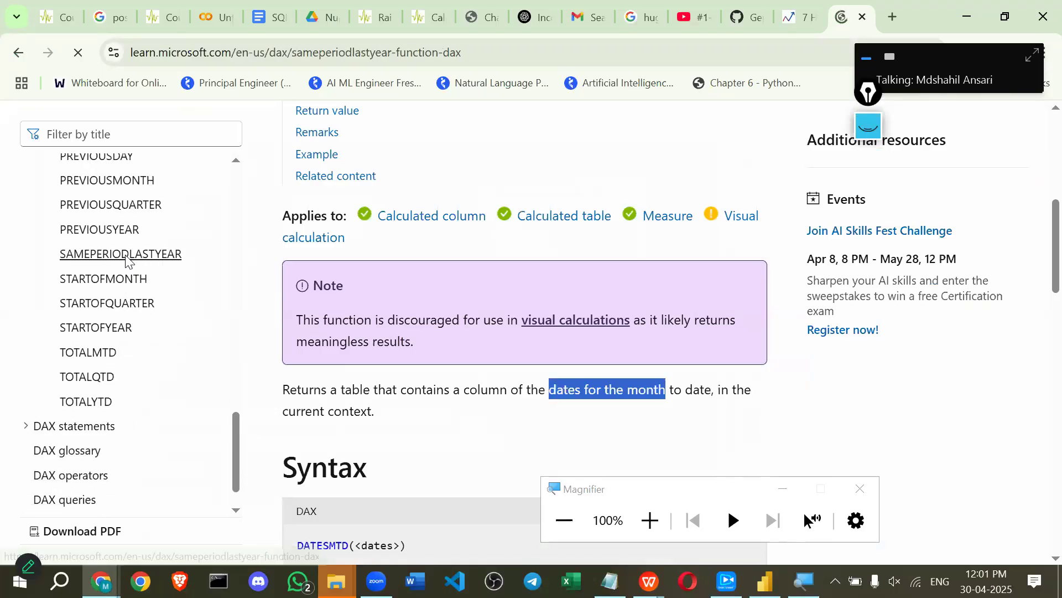
pyautogui.scroll(-10, 479, 326)
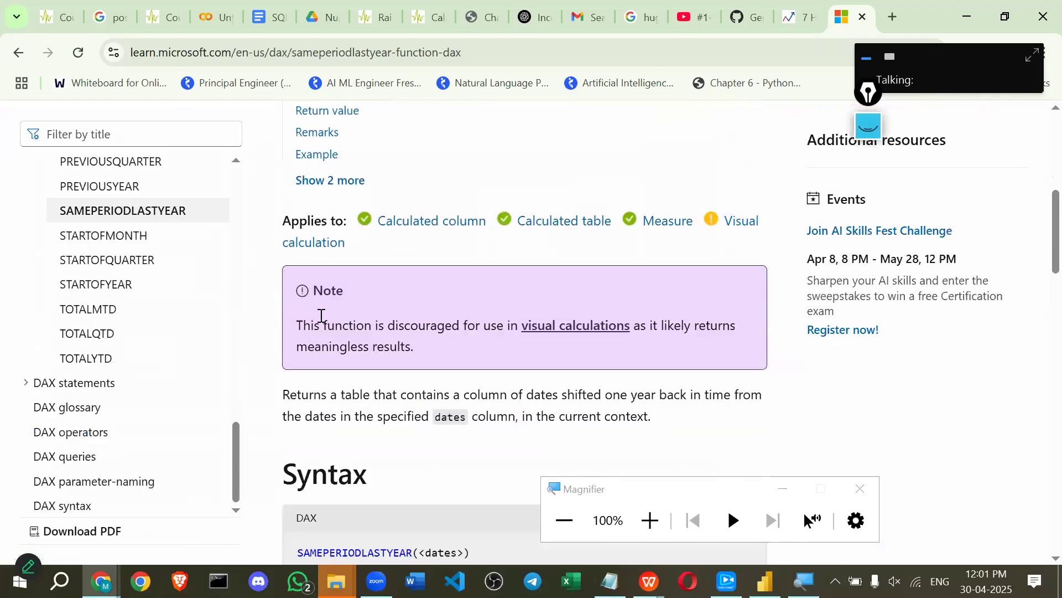
pyautogui.scroll(3, 325, 313)
pyautogui.scroll(-1, 340, 359)
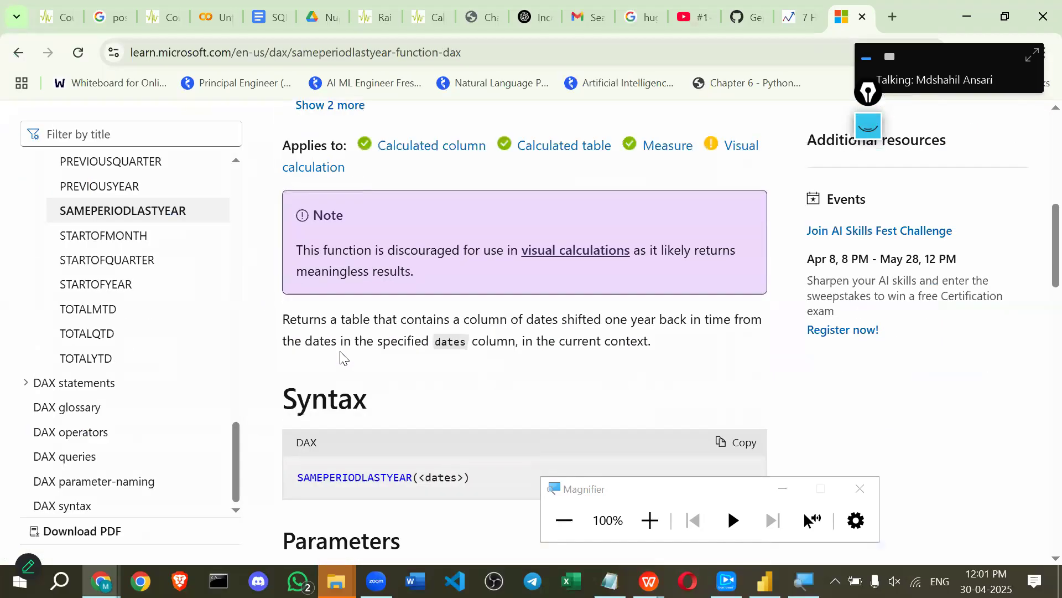
pyautogui.scroll(-1, 329, 304)
pyautogui.scroll(6, 325, 313)
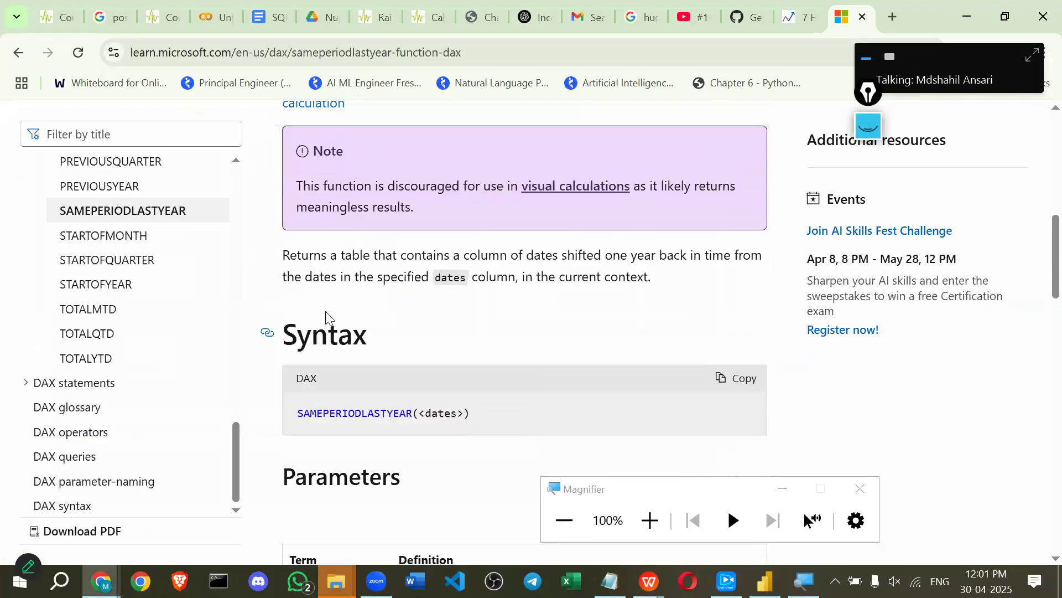
pyautogui.scroll(-7, 330, 289)
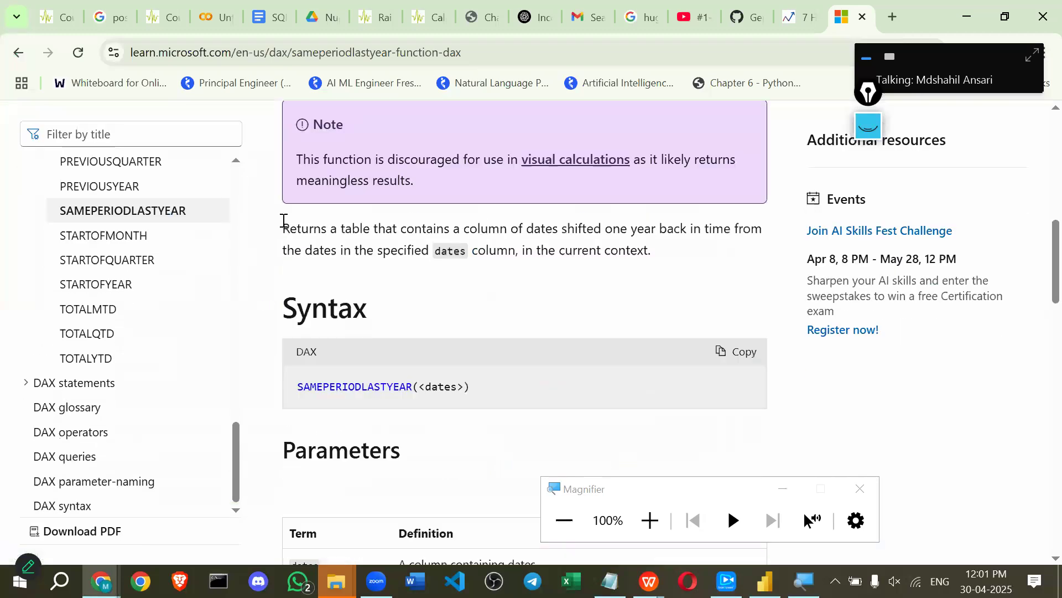
pyautogui.moveTo(287, 224); pyautogui.dragTo(695, 225)
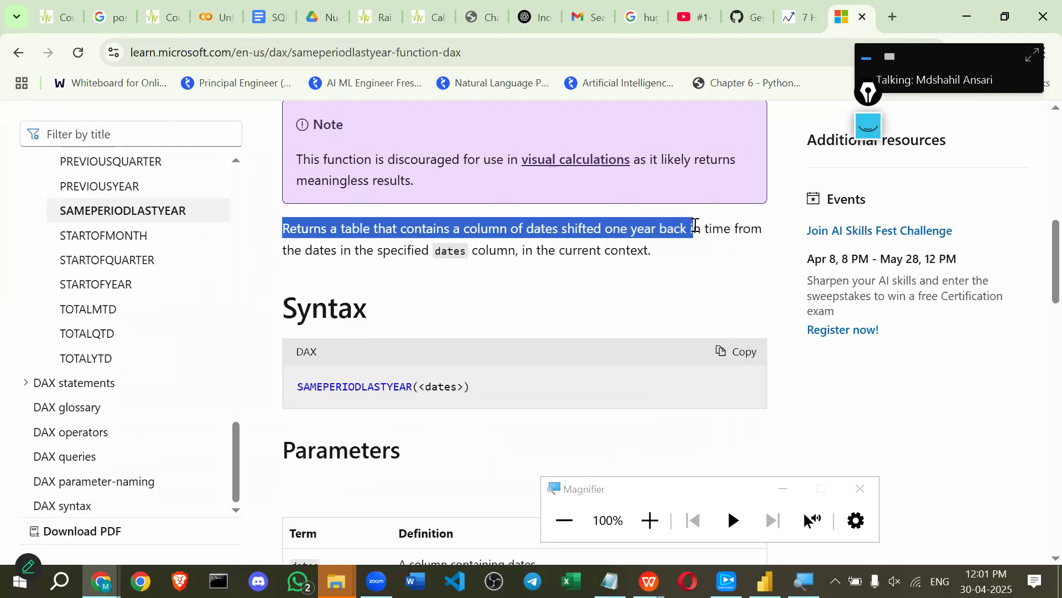
pyautogui.moveTo(700, 225); pyautogui.dragTo(763, 228)
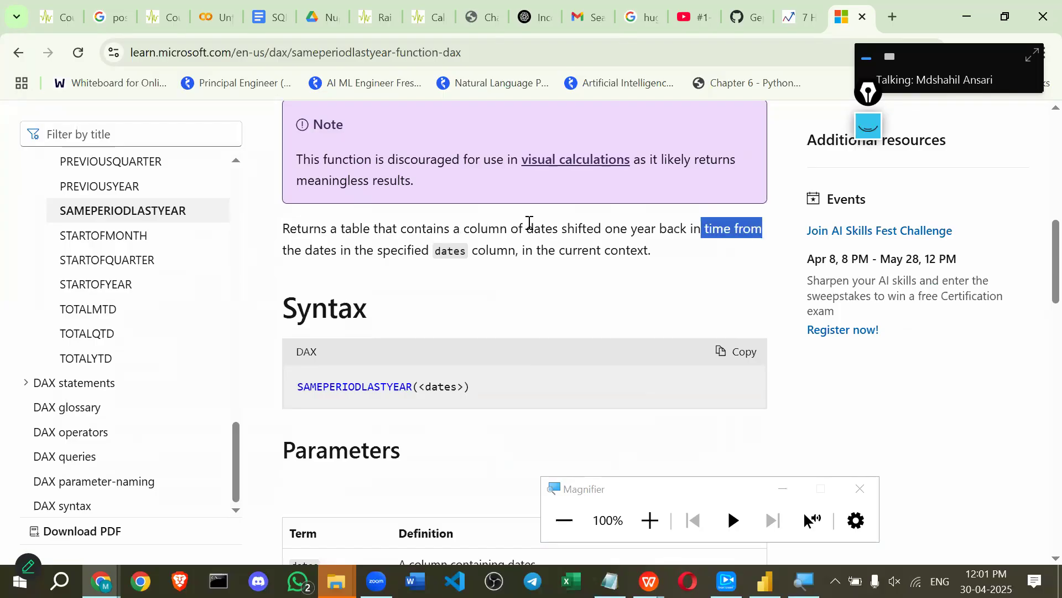
pyautogui.moveTo(523, 250); pyautogui.dragTo(643, 254)
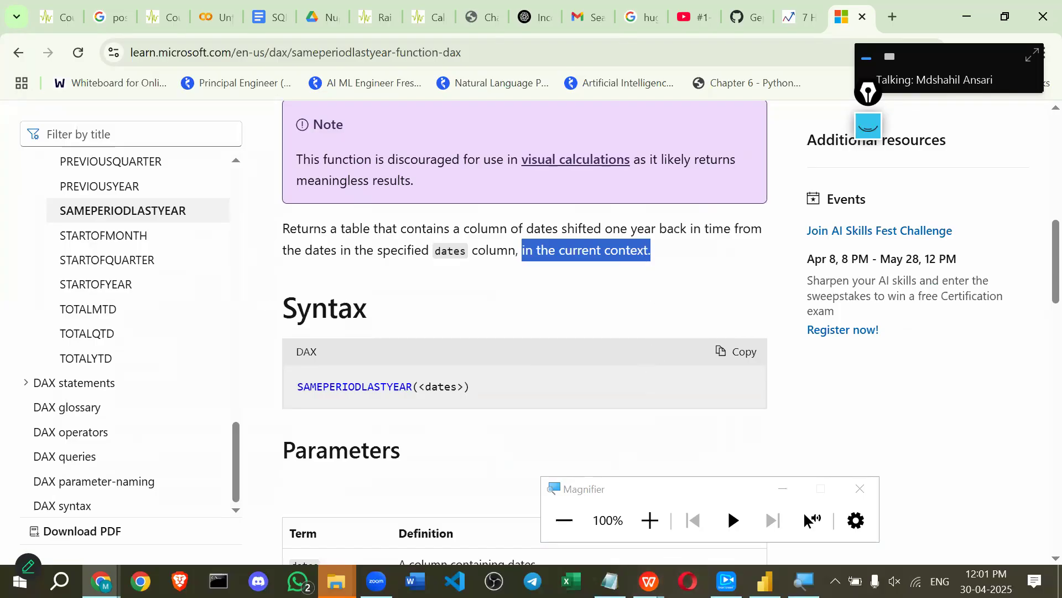
pyautogui.moveTo(376, 581)
pyautogui.click(505, 249)
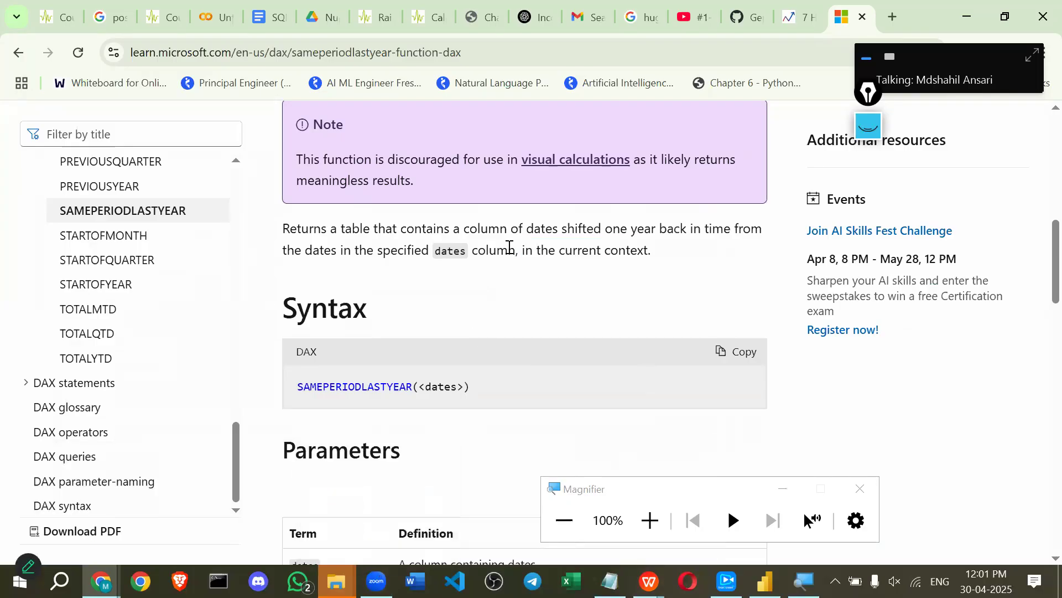
pyautogui.scroll(-1, 476, 299)
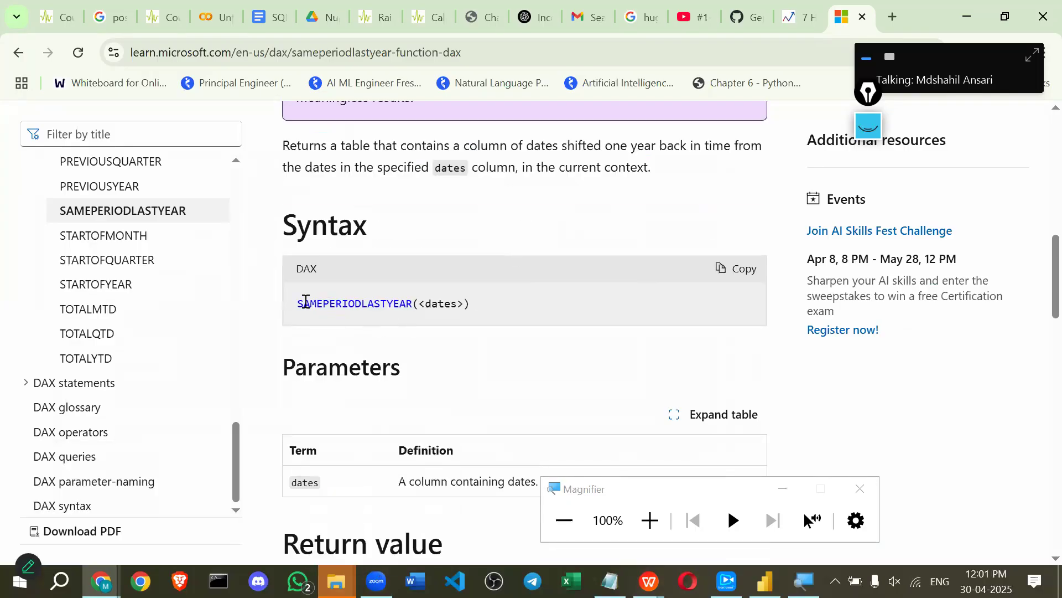
pyautogui.moveTo(299, 302); pyautogui.dragTo(462, 296)
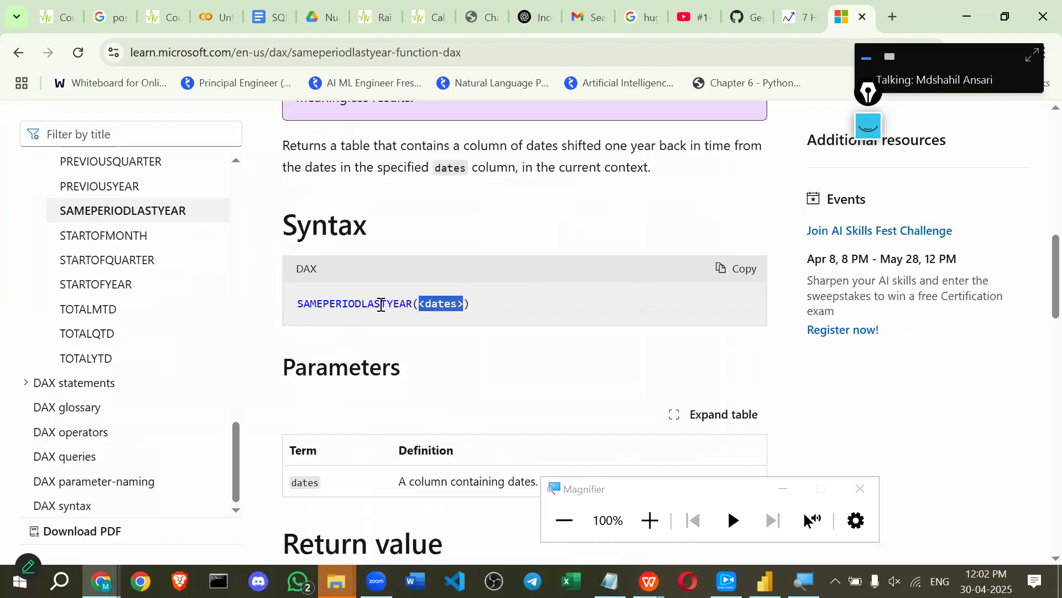
pyautogui.scroll(-1, 379, 308)
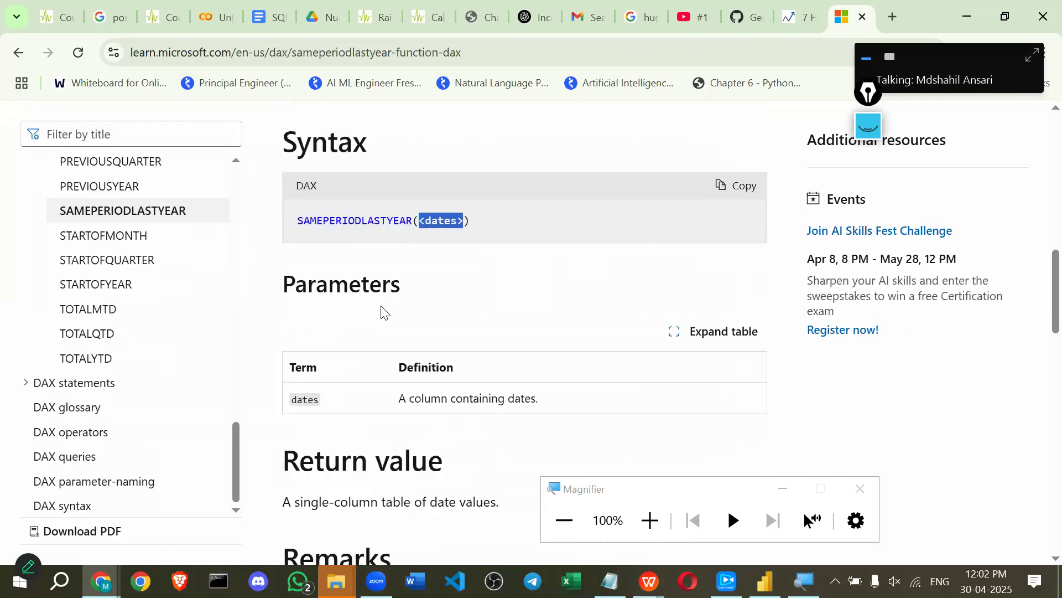
pyautogui.scroll(2, 367, 226)
pyautogui.click(368, 236)
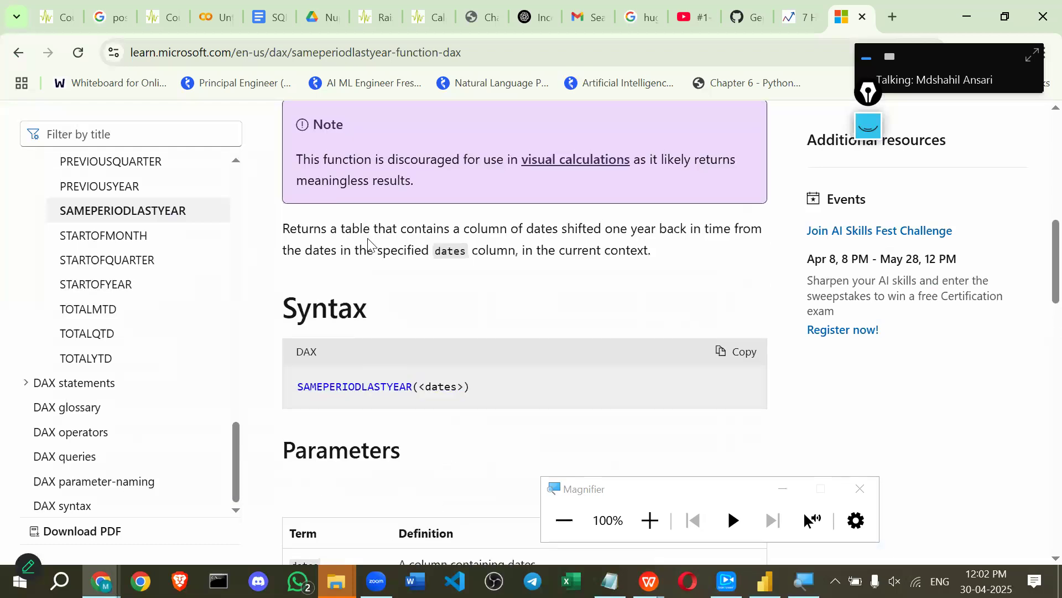
pyautogui.moveTo(468, 386); pyautogui.dragTo(292, 390)
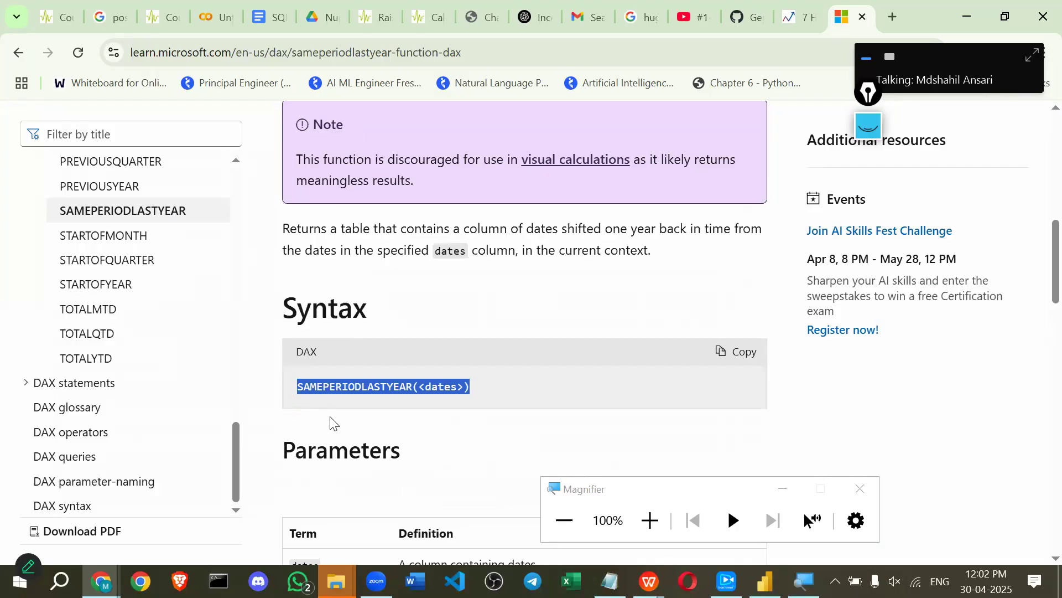
pyautogui.scroll(-1, 367, 354)
pyautogui.scroll(-1, 367, 354)
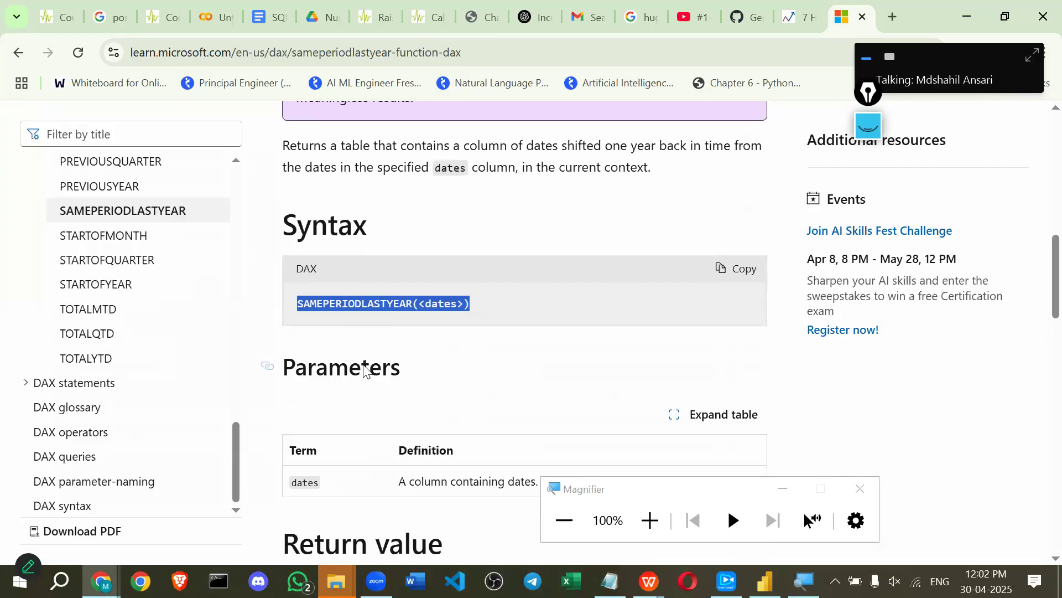
pyautogui.scroll(-3, 365, 365)
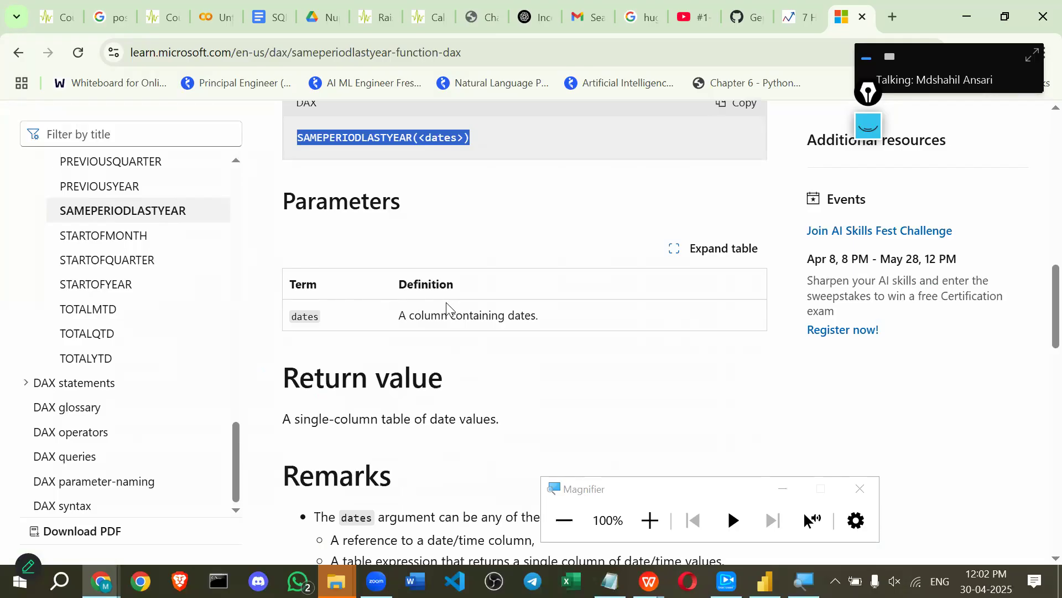
pyautogui.scroll(-1, 480, 367)
pyautogui.hotkey('alt', 'Tab')
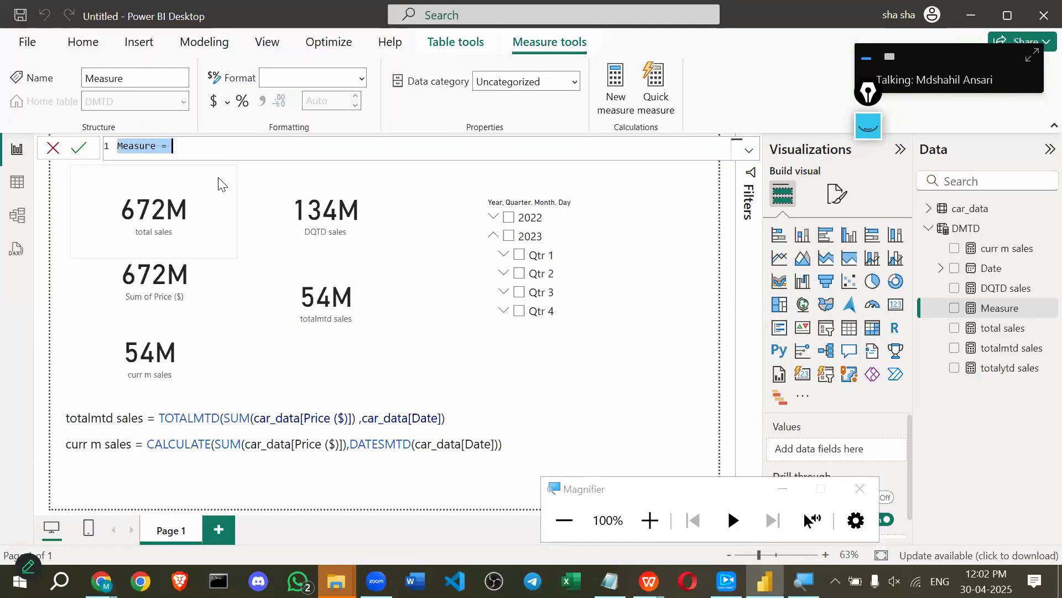
# Define and commit the DMTD measure sply = SAMEPERIODLASTYEAR(car_data[Price ($)]).
pyautogui.press('BackSpace')
pyautogui.write('cal')
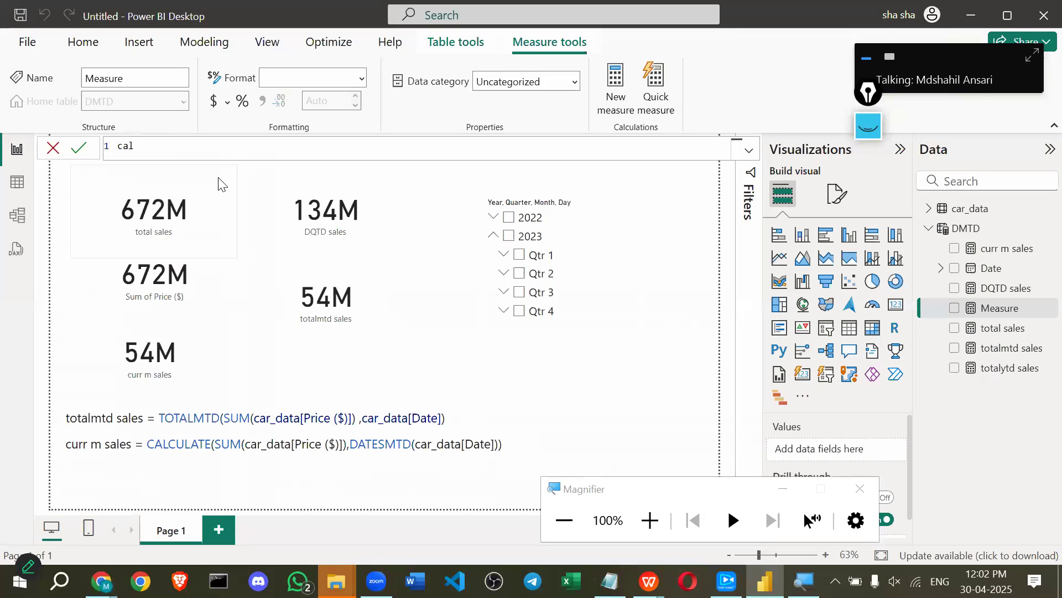
pyautogui.press('BackSpace')
pyautogui.press('BackSpace')
pyautogui.press('BackSpace')
pyautogui.write('sply = ')
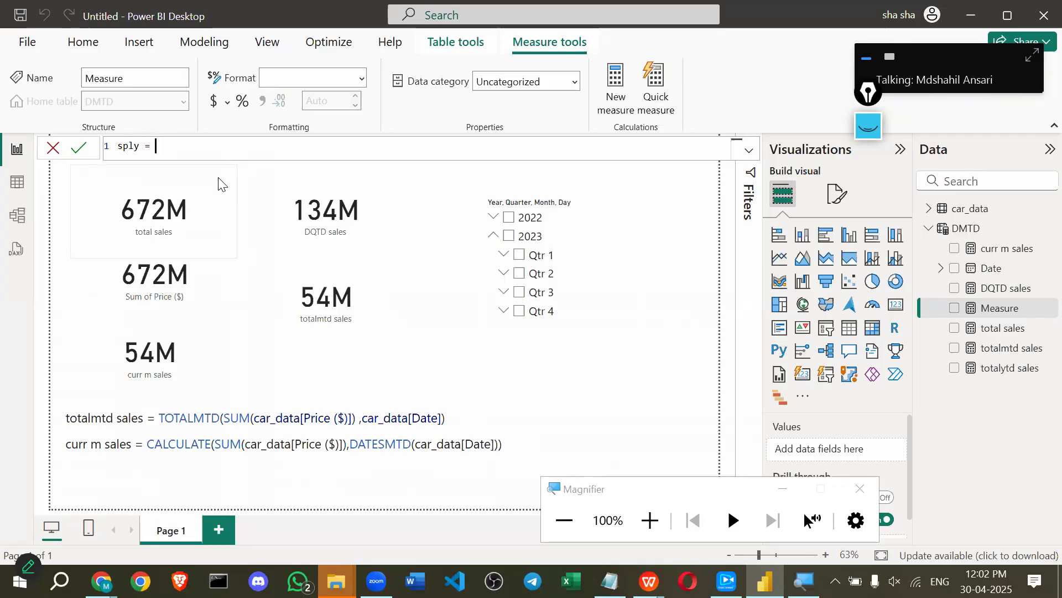
pyautogui.write('same')
pyautogui.press('Tab')
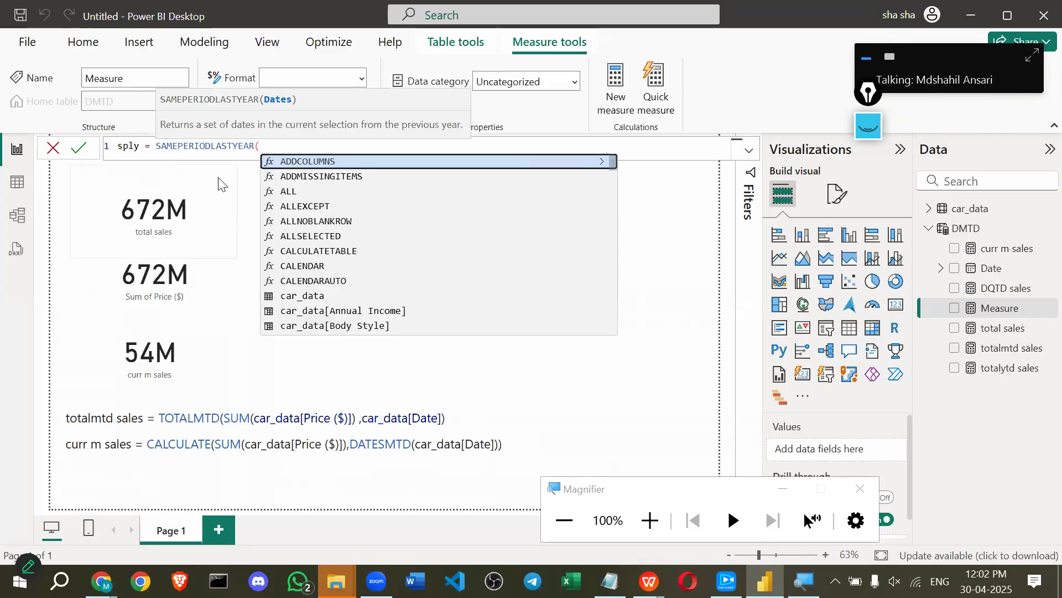
pyautogui.write('(')
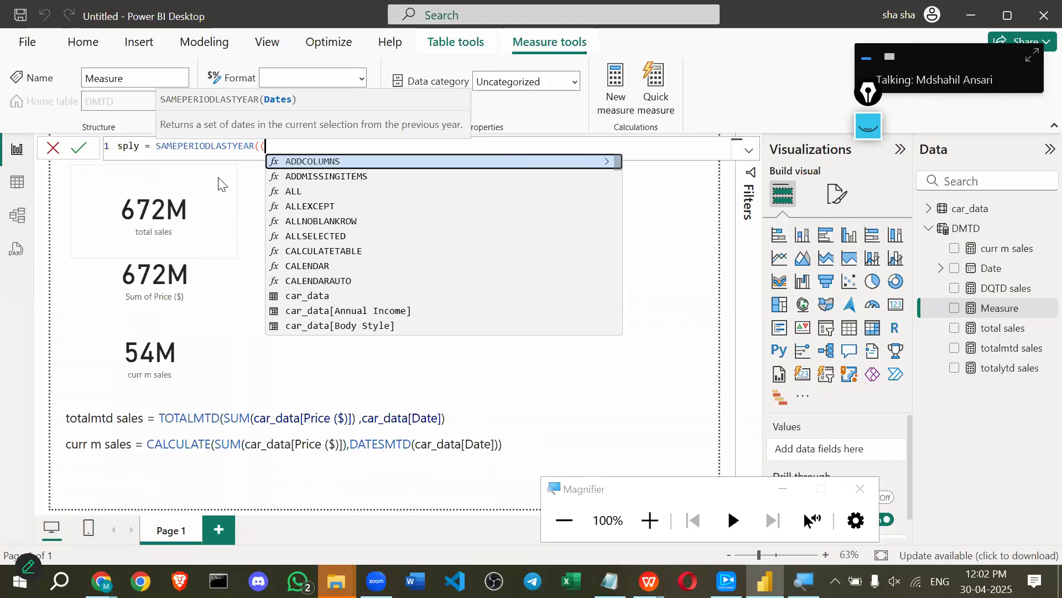
pyautogui.write('pri')
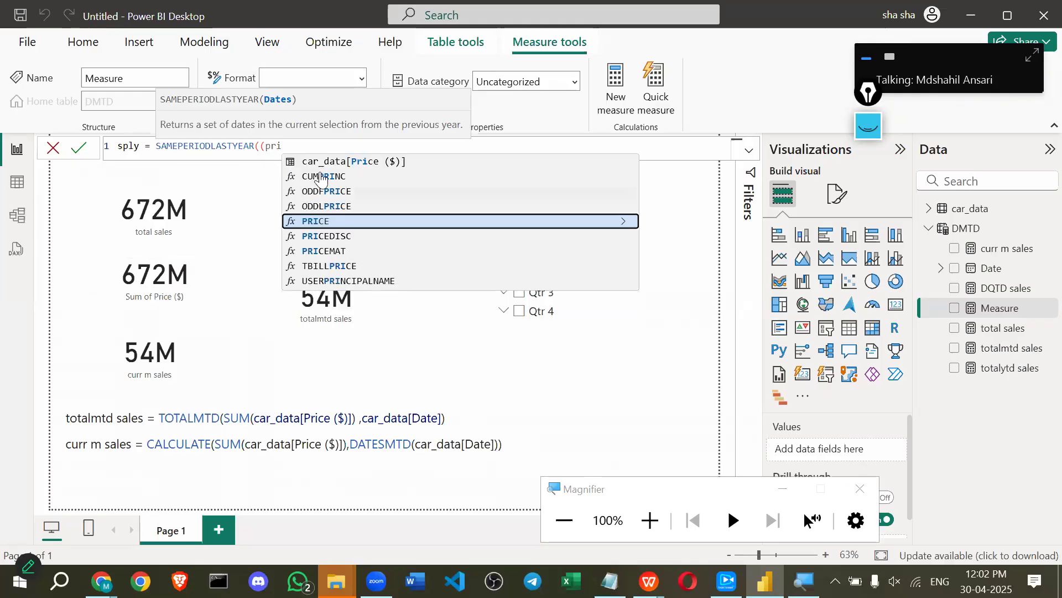
pyautogui.click(326, 165)
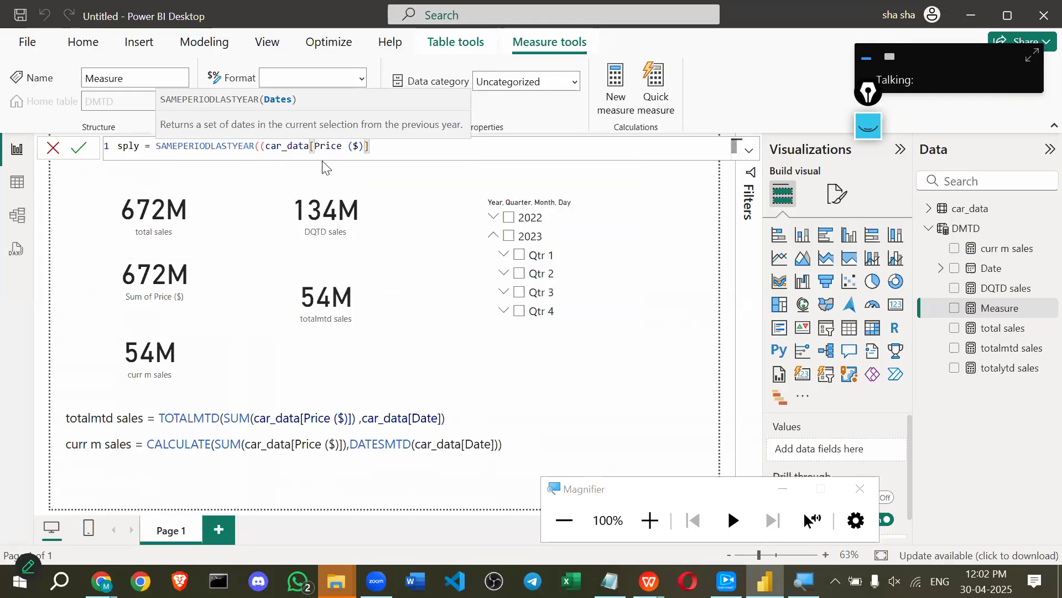
pyautogui.write(')')
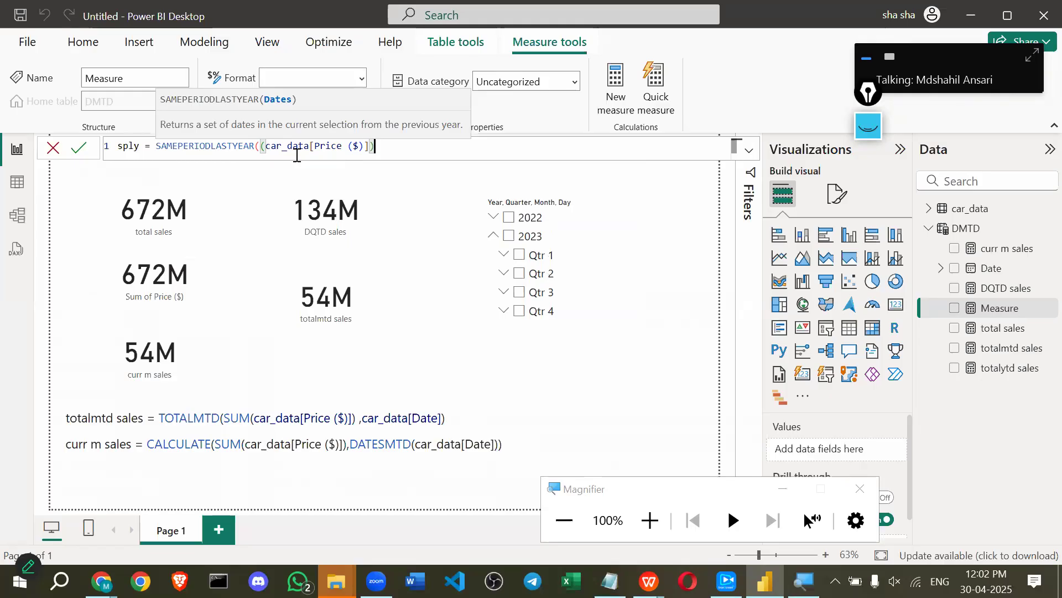
pyautogui.click(270, 147)
pyautogui.press('BackSpace')
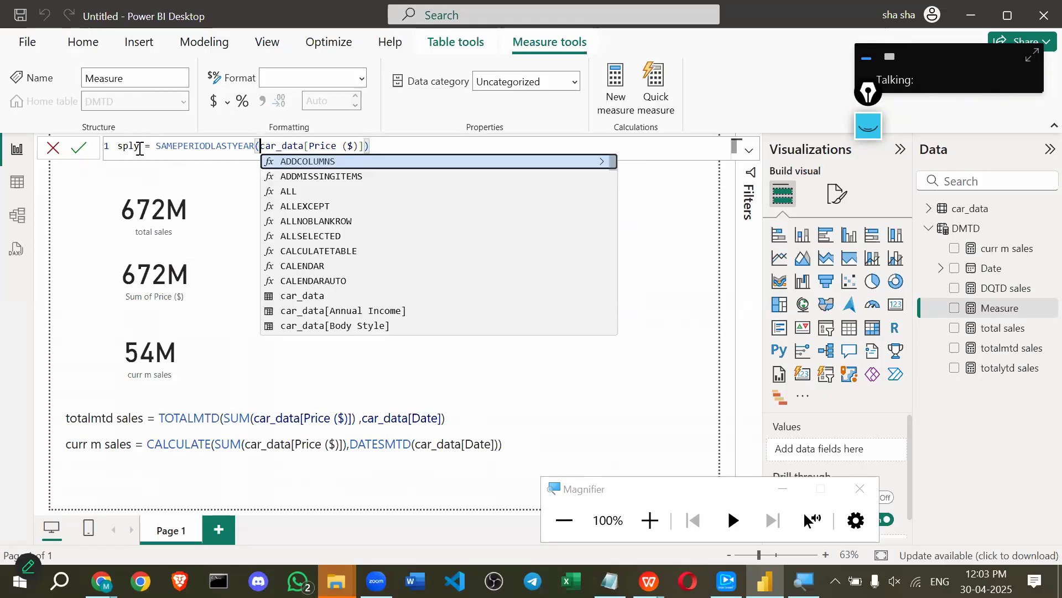
pyautogui.click(79, 147)
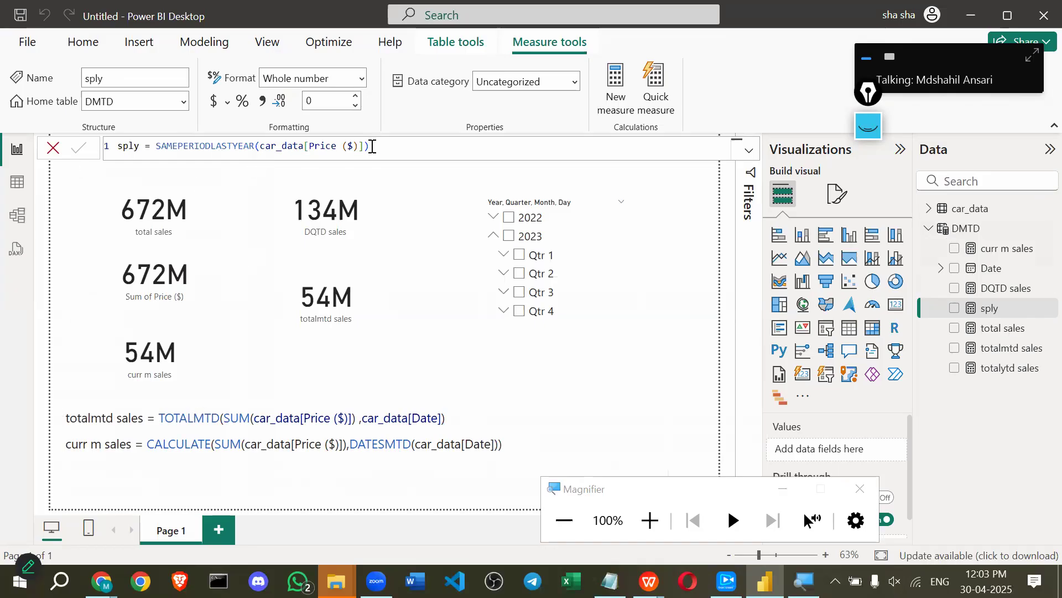
# Copy the whole sply formula and return to the report page.
pyautogui.moveTo(377, 146); pyautogui.dragTo(148, 155)
pyautogui.click(148, 155)
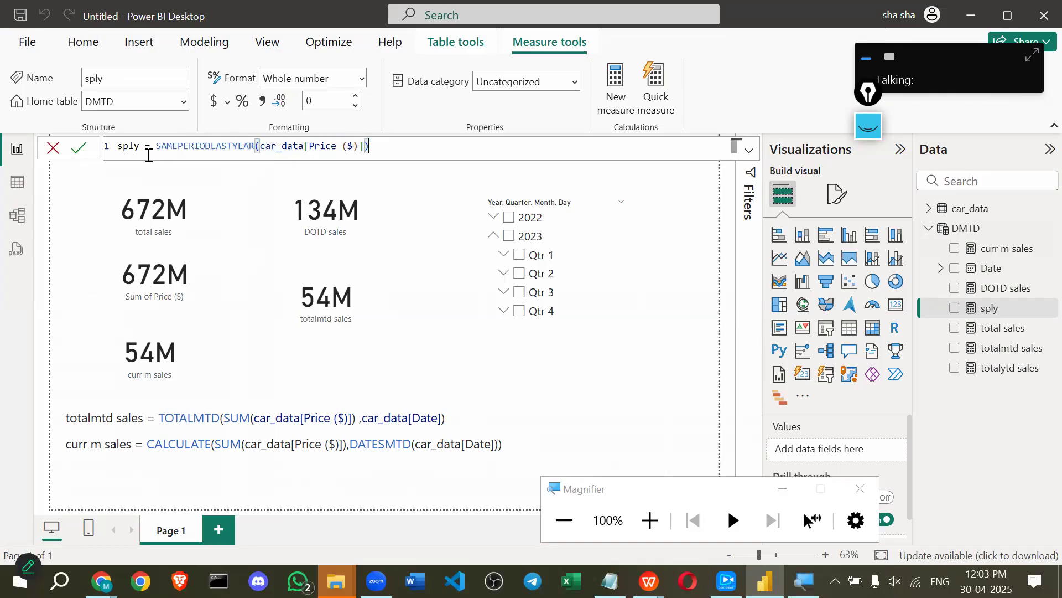
pyautogui.hotkey('ctrl', 'a')
pyautogui.hotkey('ctrl', 'c')
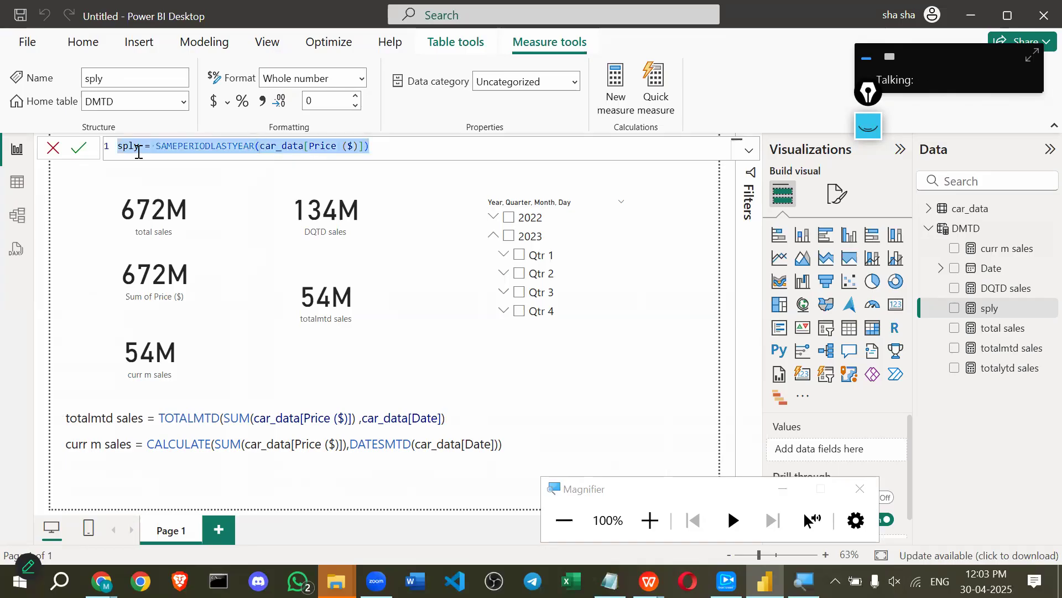
pyautogui.click(990, 309)
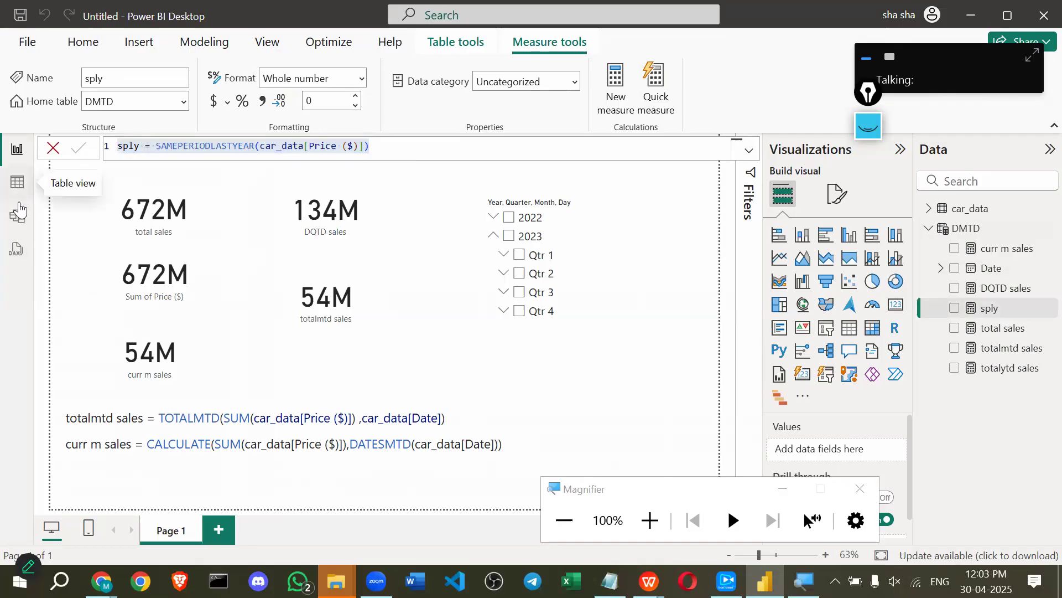
pyautogui.click(18, 182)
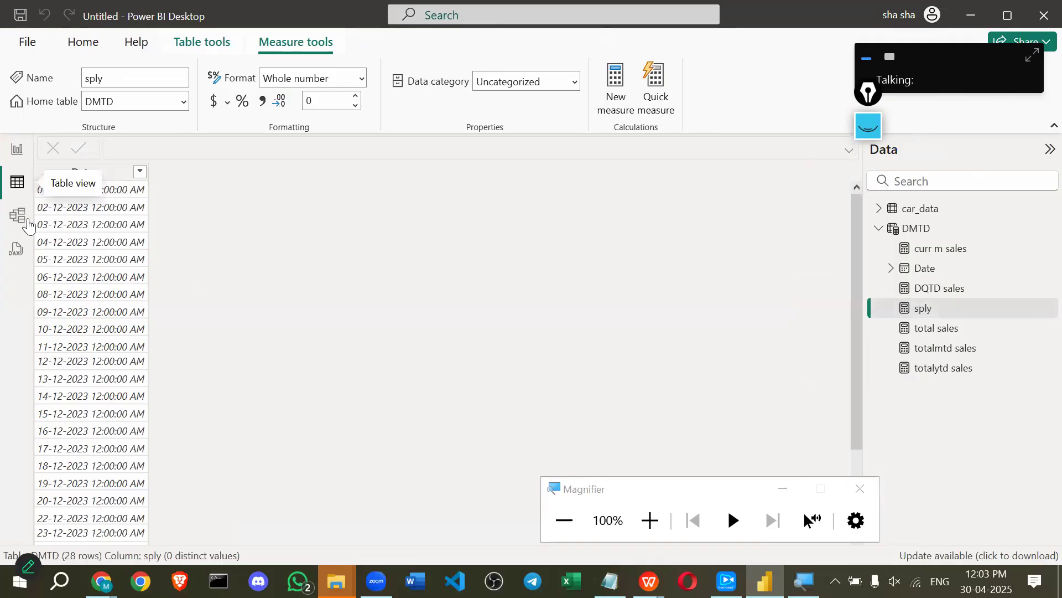
pyautogui.click(17, 150)
pyautogui.click(112, 195)
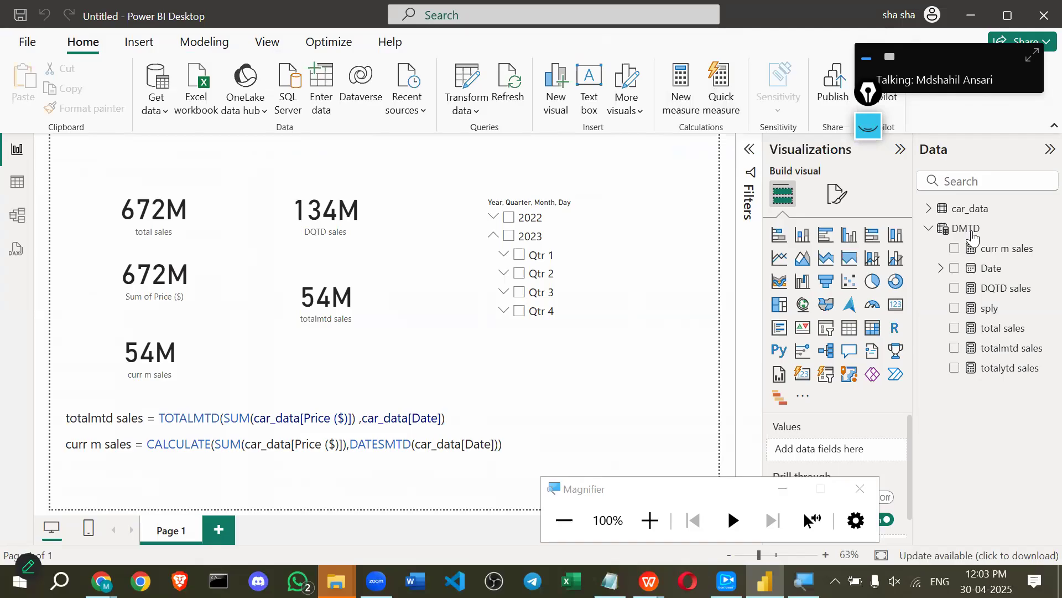
# Paste the sply formula into a new calculated table, which errors because Price isn't a date.
pyautogui.click(940, 228)
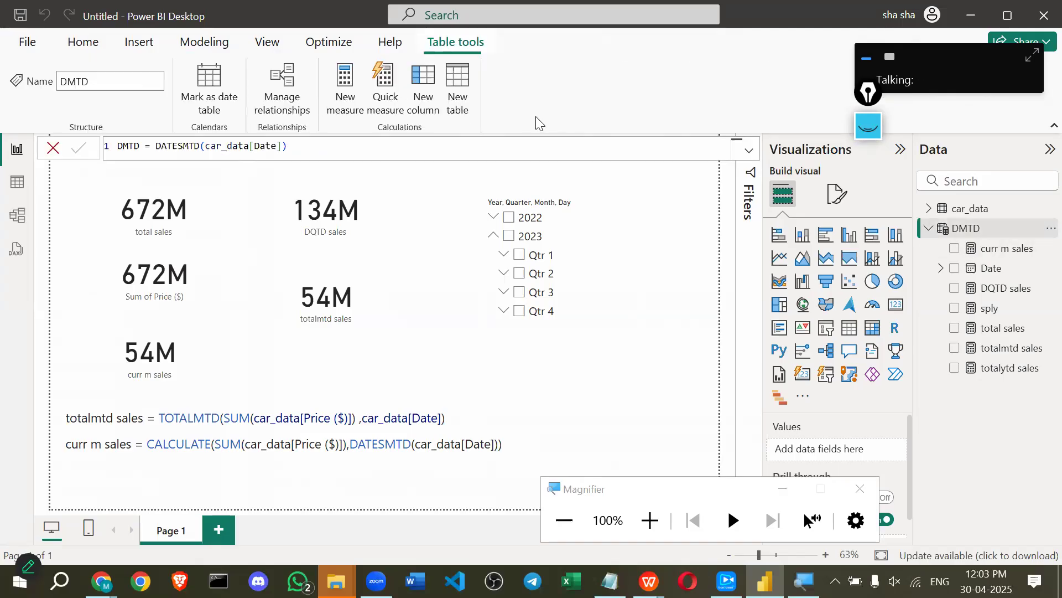
pyautogui.click(459, 95)
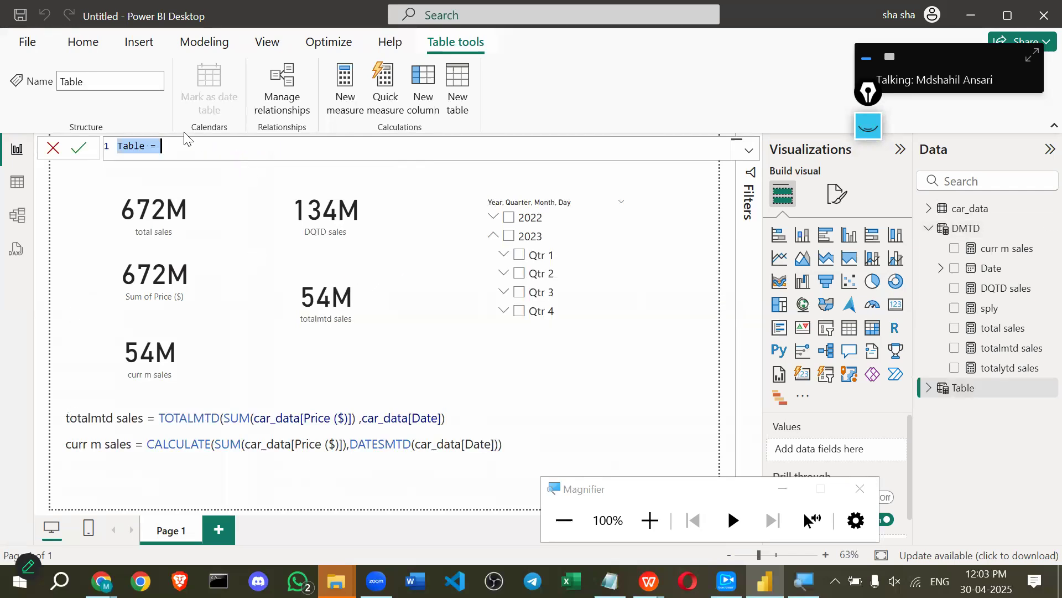
pyautogui.hotkey('ctrl', 'v')
pyautogui.click(79, 148)
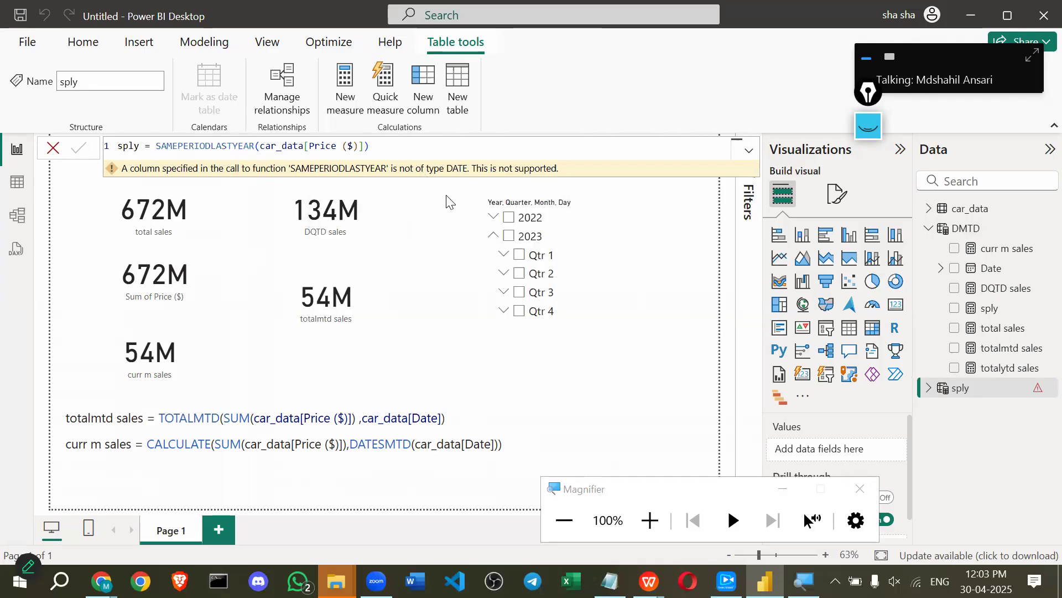
# Replace the table's argument so it reads sply = SAMEPERIODLASTYEAR(car_data[Date]), clearing the error.
pyautogui.click(376, 150)
pyautogui.press('BackSpace')
pyautogui.press('BackSpace')
pyautogui.press('BackSpace')
pyautogui.press('BackSpace')
pyautogui.press('BackSpace')
pyautogui.press('BackSpace')
pyautogui.press('BackSpace')
pyautogui.press('BackSpace')
pyautogui.press('BackSpace')
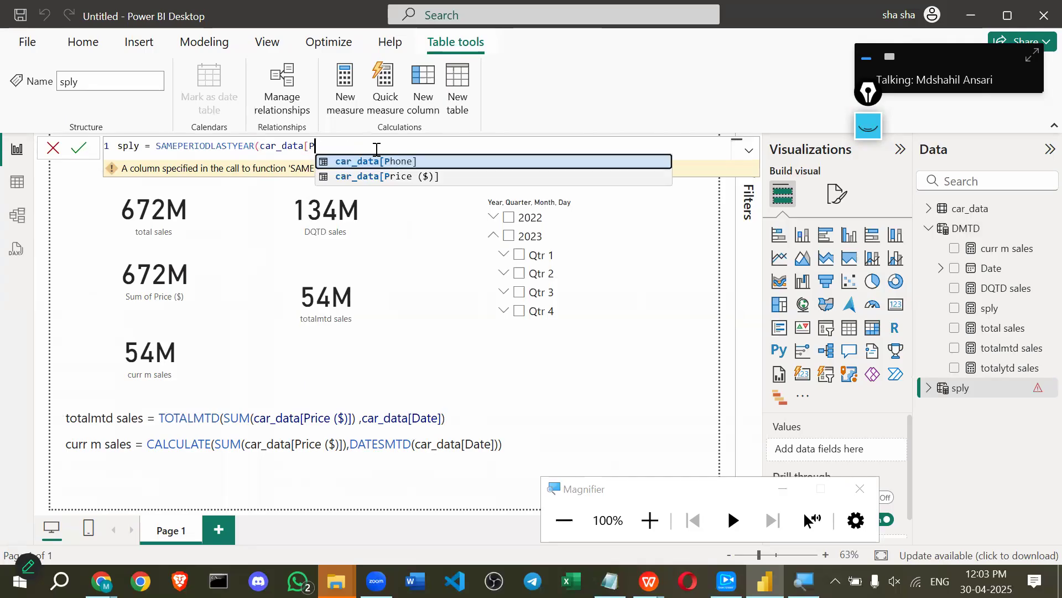
pyautogui.press('BackSpace')
pyautogui.press('BackSpace')
pyautogui.press('BackSpace')
pyautogui.press('BackSpace')
pyautogui.press('BackSpace')
pyautogui.press('BackSpace')
pyautogui.press('BackSpace')
pyautogui.press('BackSpace')
pyautogui.press('BackSpace')
pyautogui.press('BackSpace')
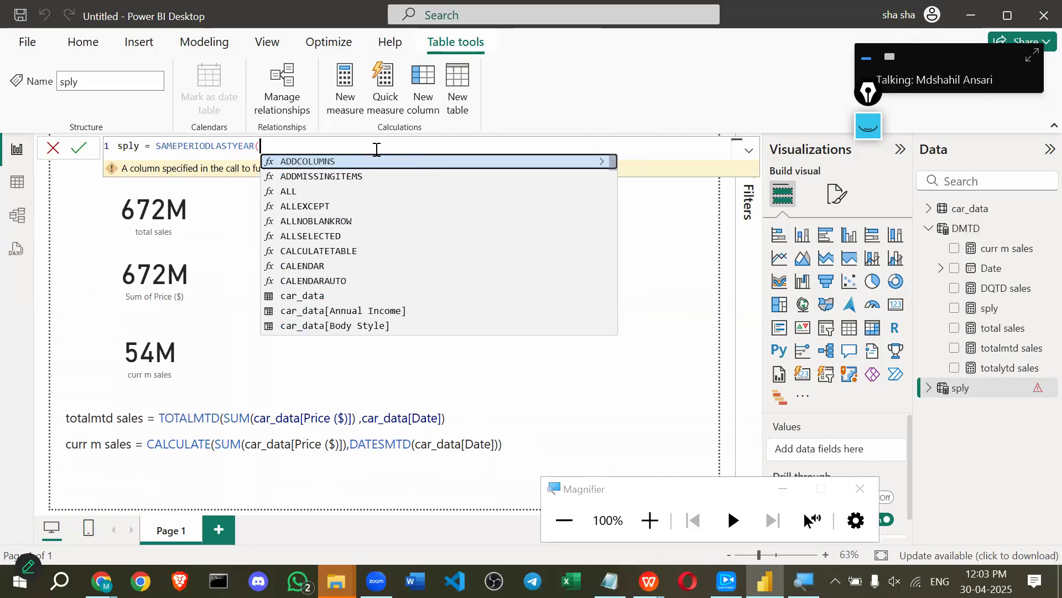
pyautogui.press('BackSpace')
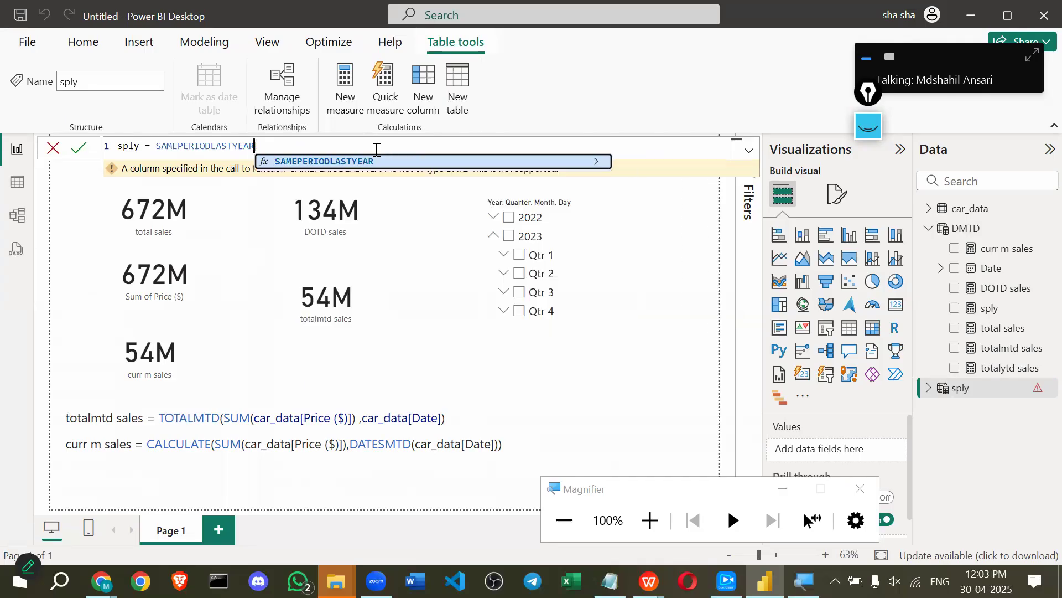
pyautogui.write('(')
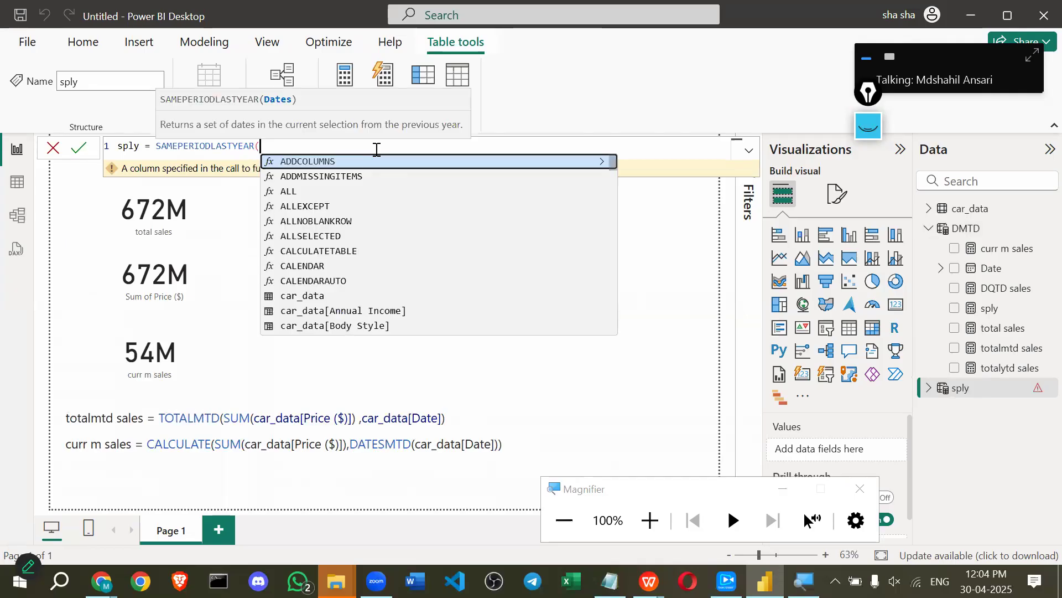
pyautogui.write('da')
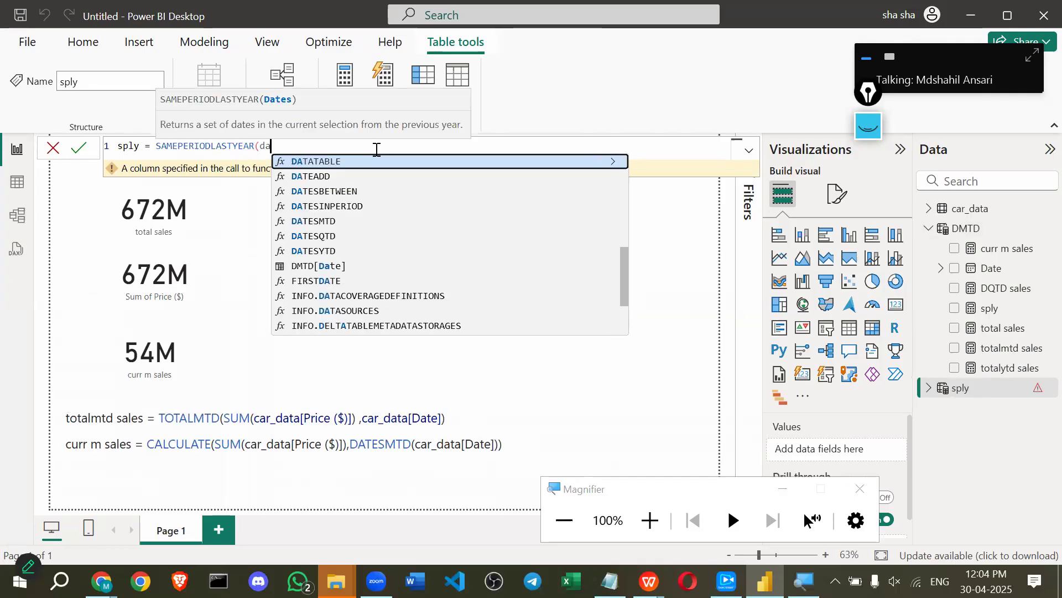
pyautogui.press('Down')
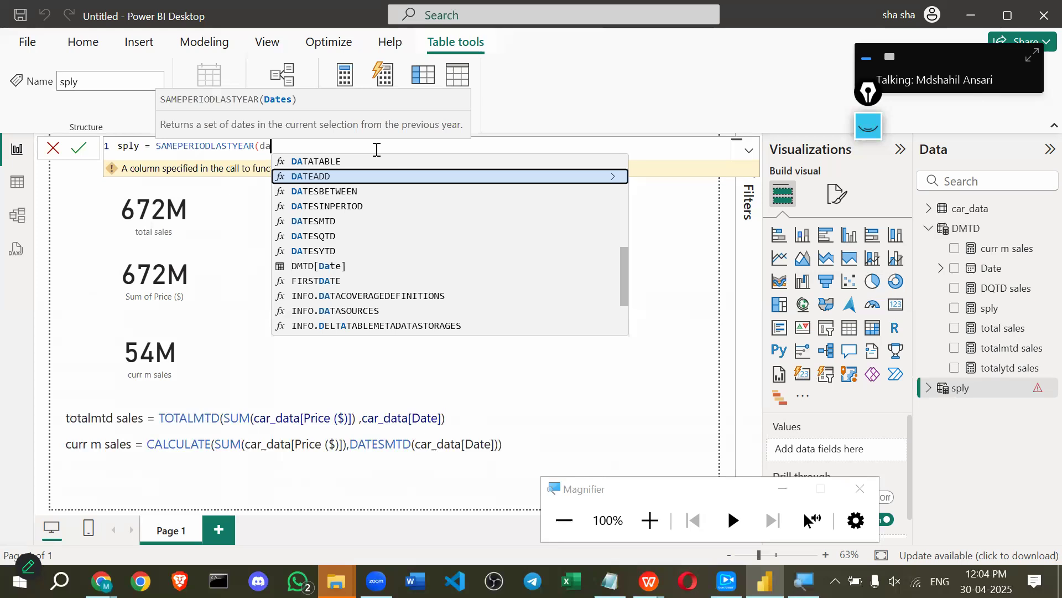
pyautogui.press('Down')
pyautogui.press('Down')
pyautogui.press('Down')
pyautogui.press('Down')
pyautogui.press('Down')
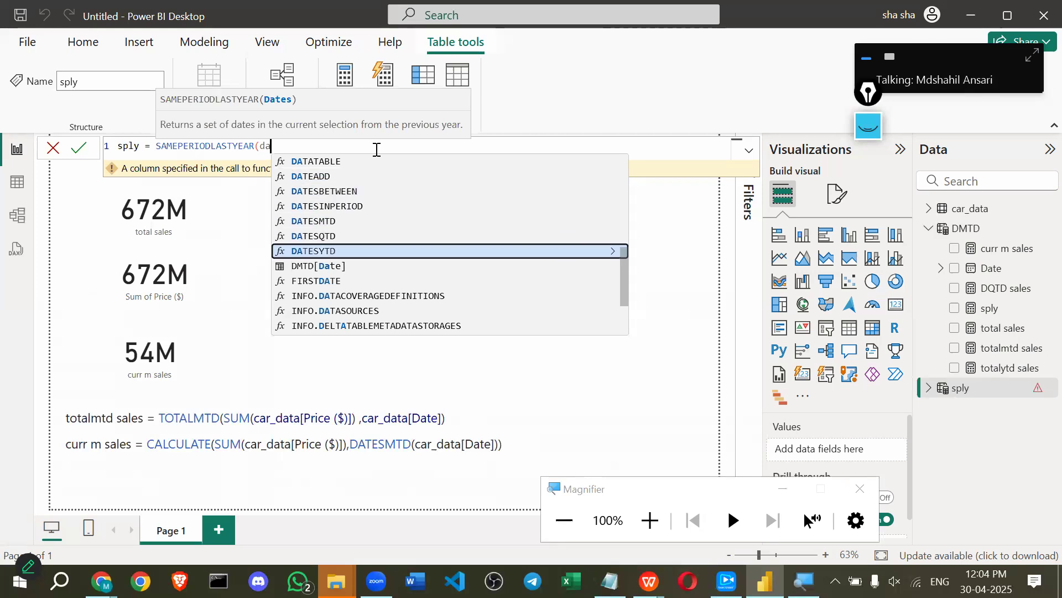
pyautogui.press('BackSpace')
pyautogui.press('BackSpace')
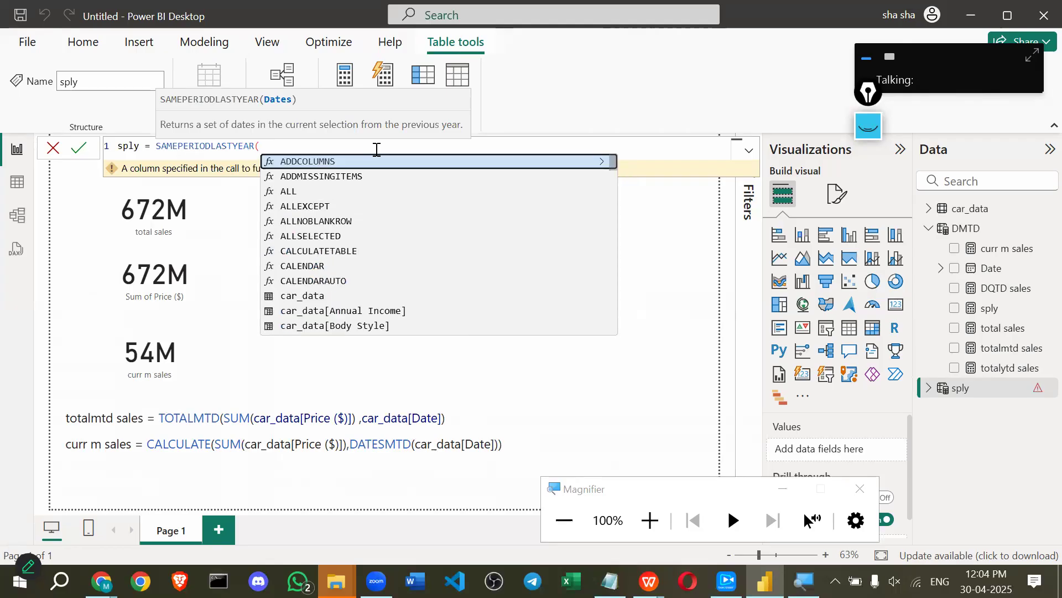
pyautogui.write('date')
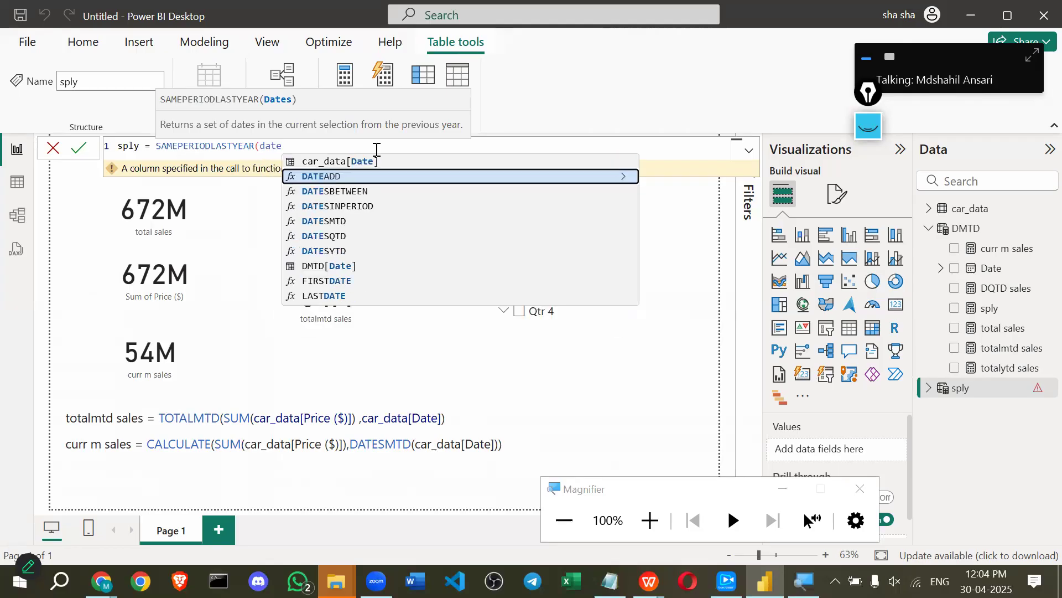
pyautogui.press('Up')
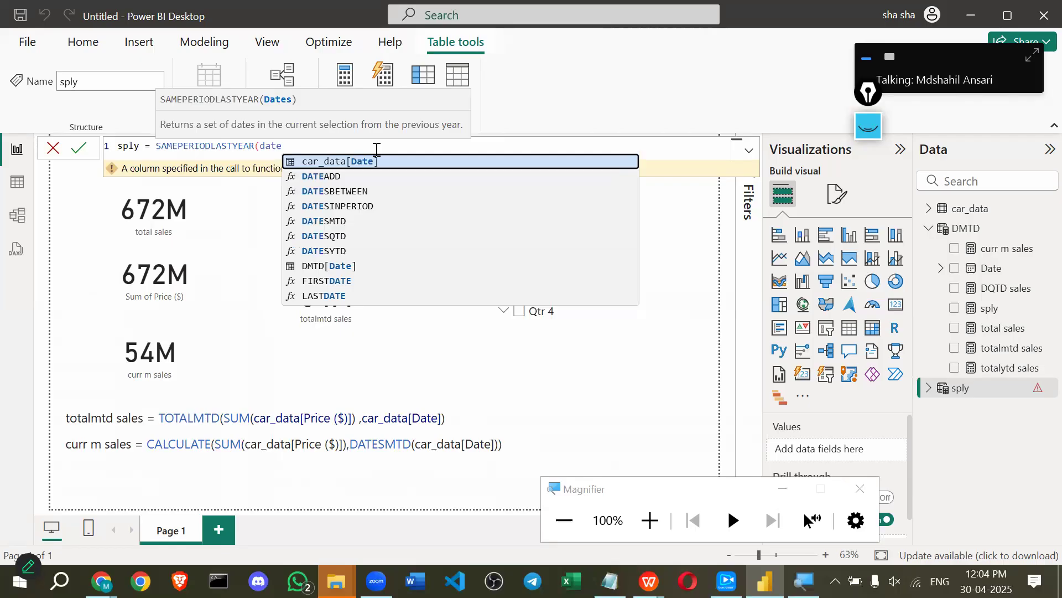
pyautogui.press('Tab')
pyautogui.write(')')
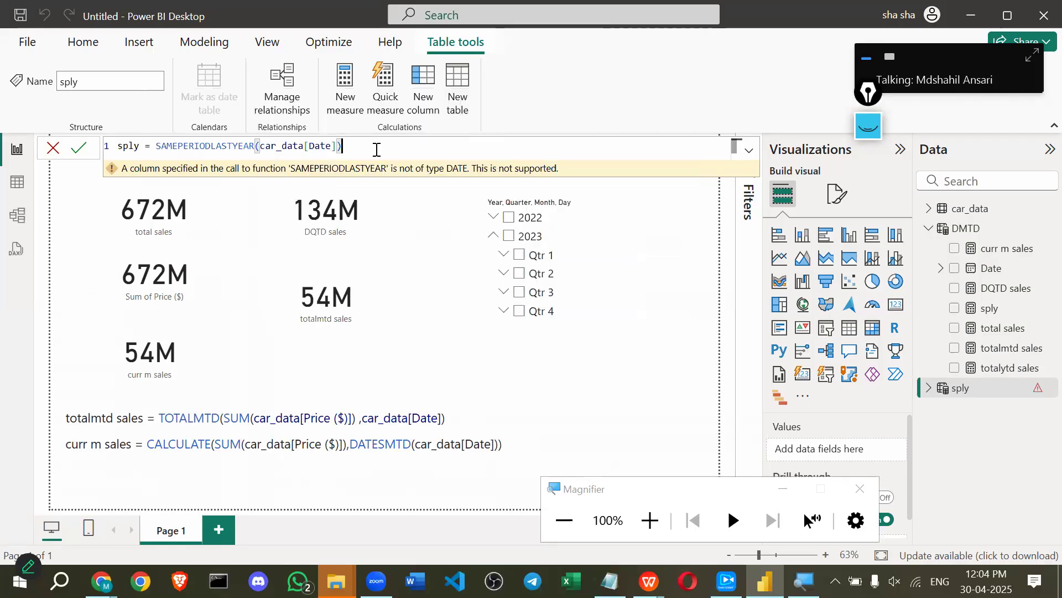
pyautogui.click(77, 151)
# Inspect the sply table's Date column in table view: 292 dates starting 02-01-2022.
pyautogui.click(15, 185)
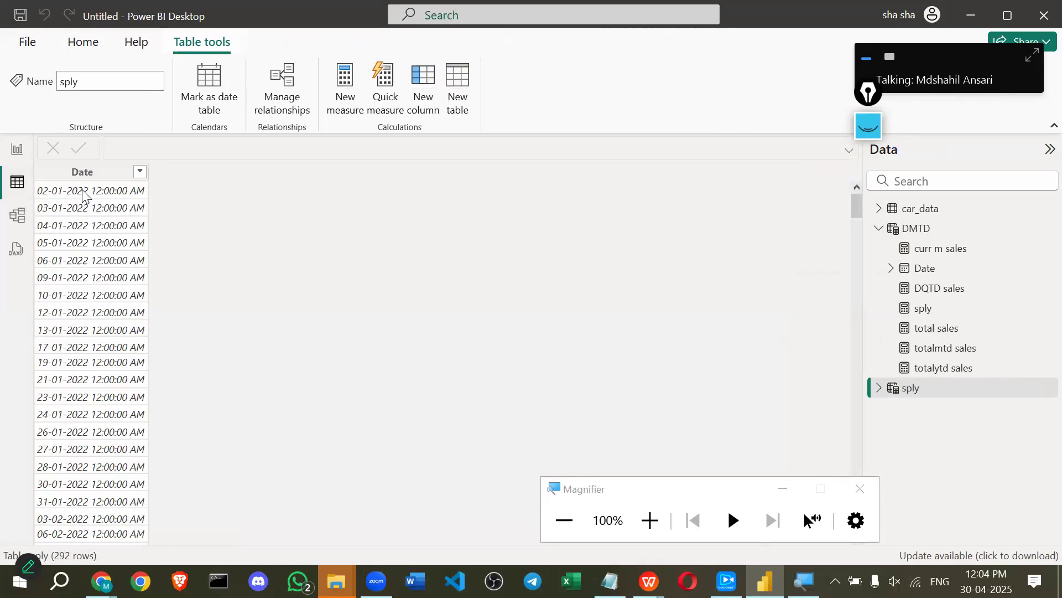
pyautogui.click(117, 215)
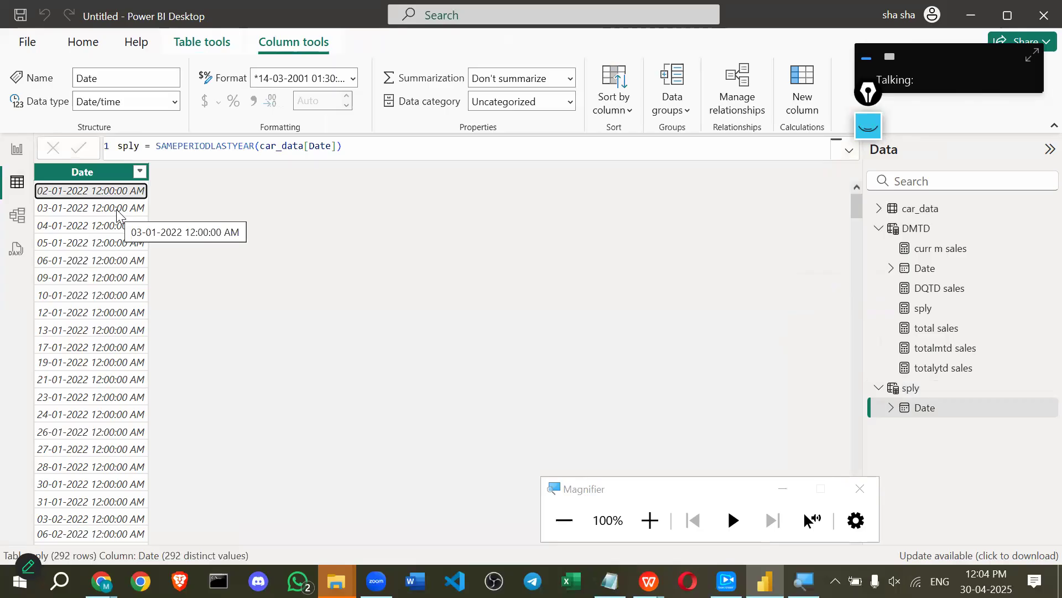
pyautogui.scroll(-2, 80, 212)
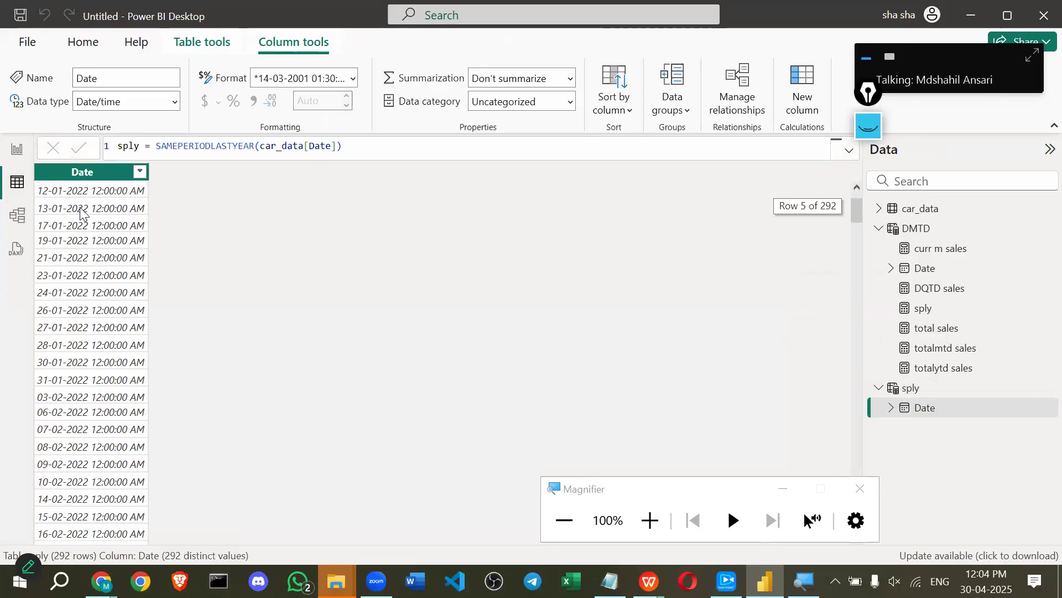
pyautogui.scroll(-20, 81, 212)
pyautogui.scroll(-20, 69, 216)
pyautogui.scroll(20, 69, 429)
pyautogui.scroll(20, 57, 409)
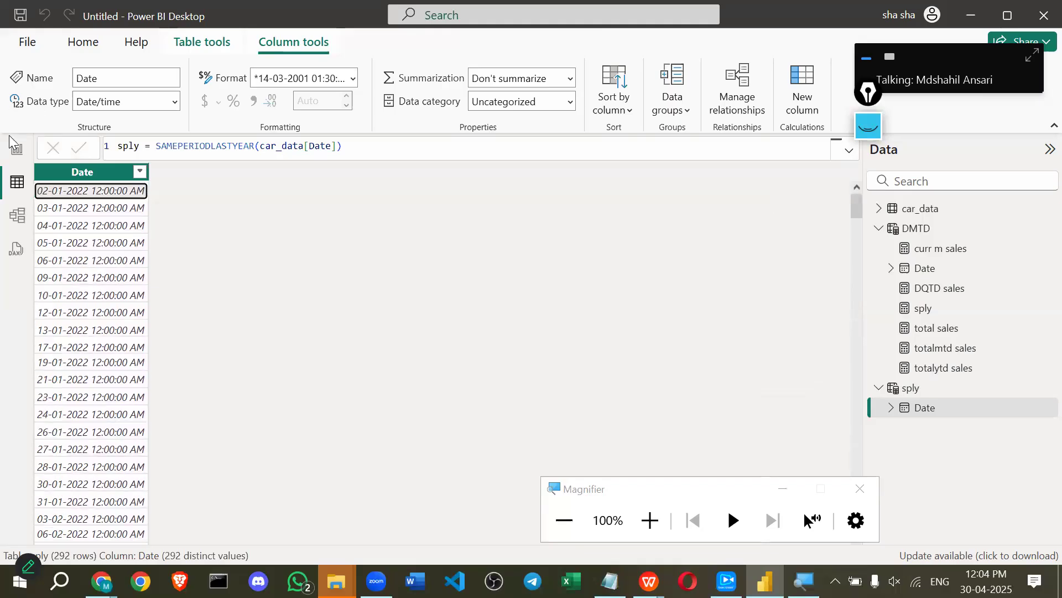
# Create the measure last year sales = CALCULATE(SUM(car_data[Price ($)]),SAMEPERIODLASTYEAR(car_data[Date])).
pyautogui.click(8, 157)
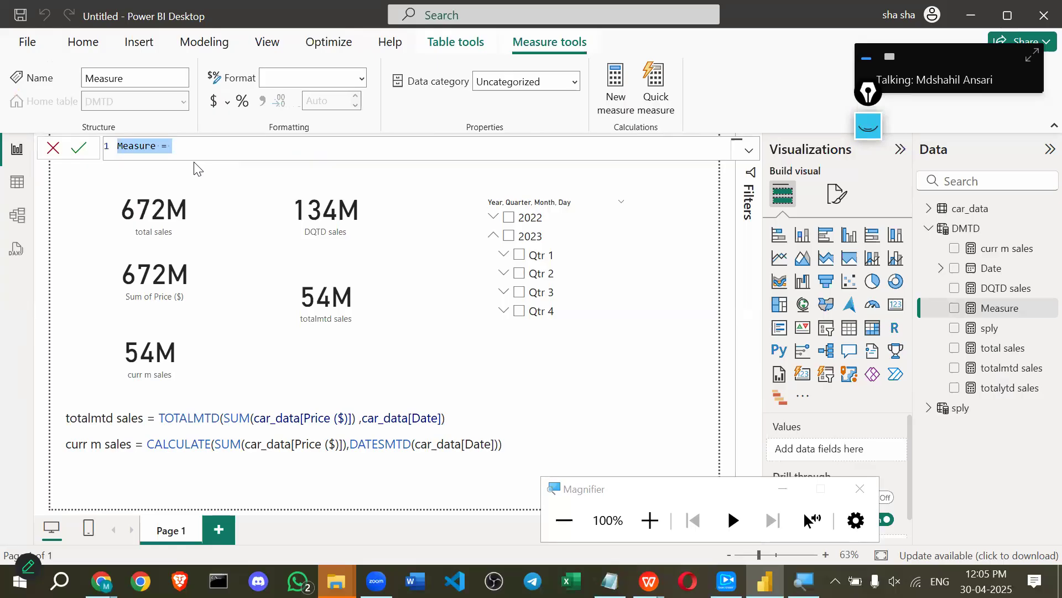
pyautogui.write('las')
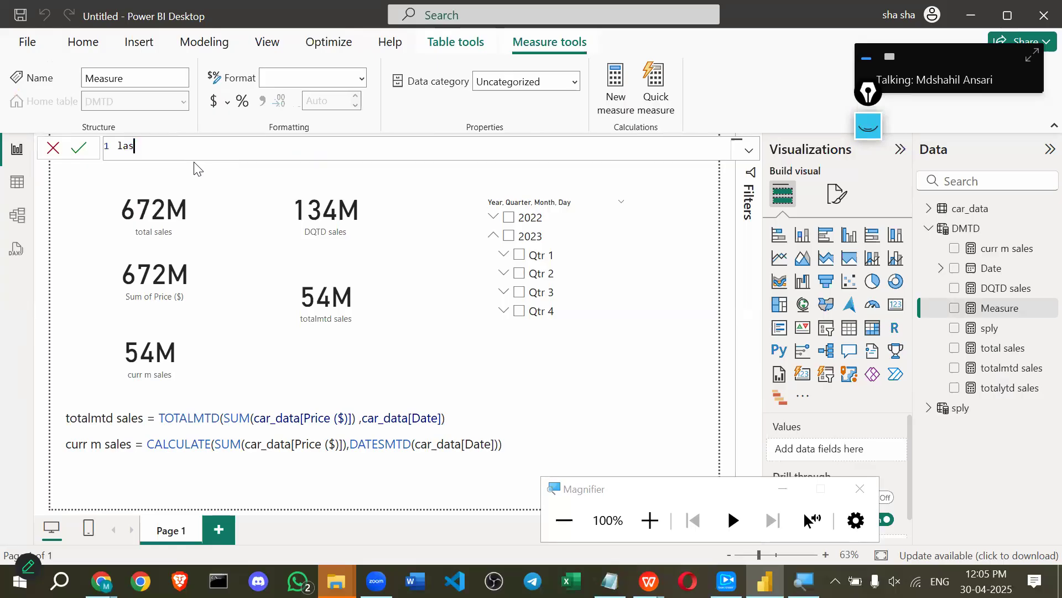
pyautogui.write('t ye')
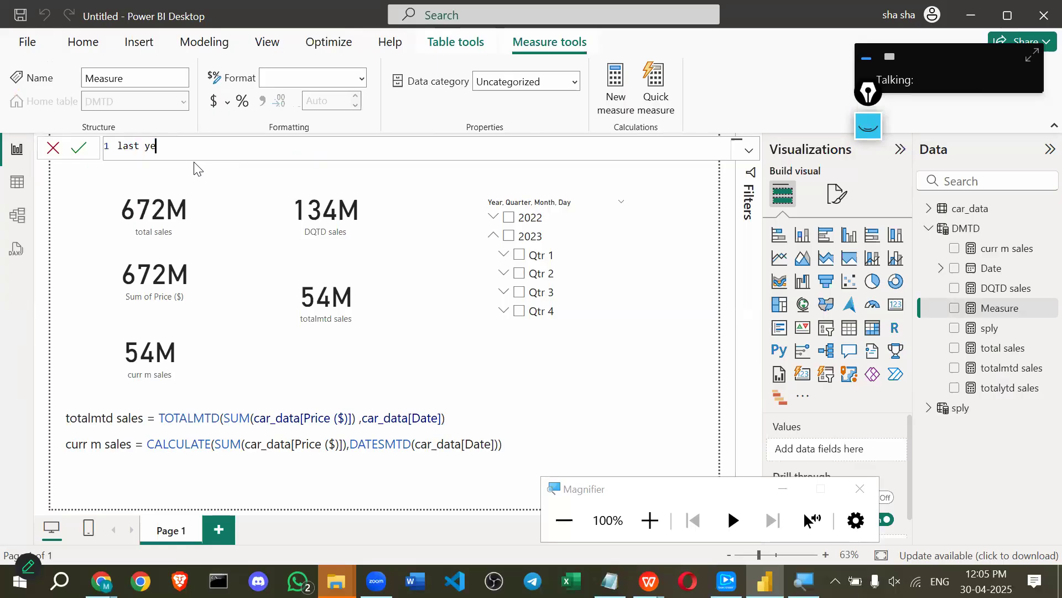
pyautogui.write('ar sales')
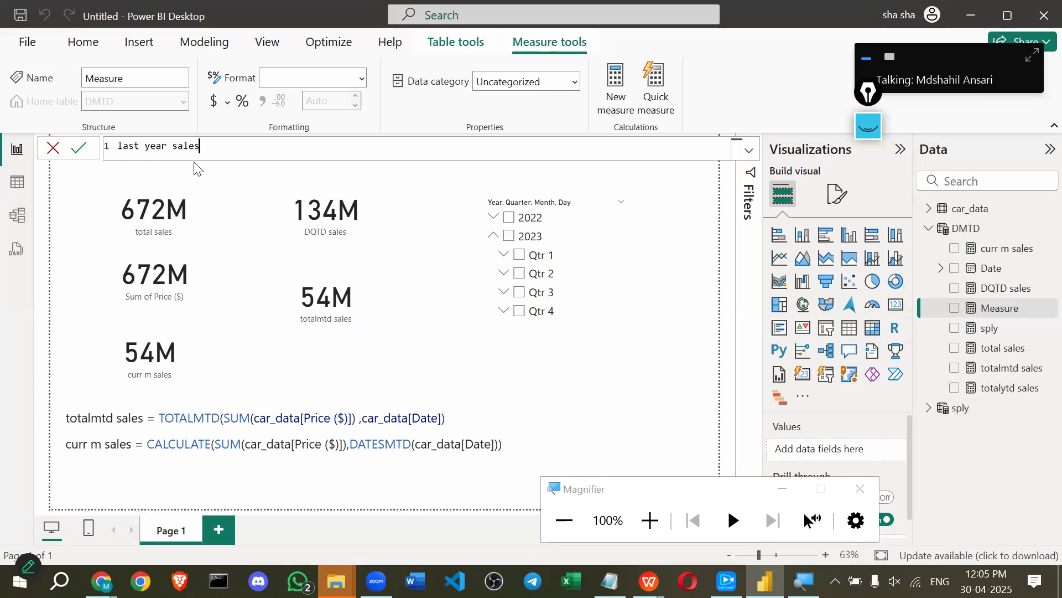
pyautogui.write(' = c')
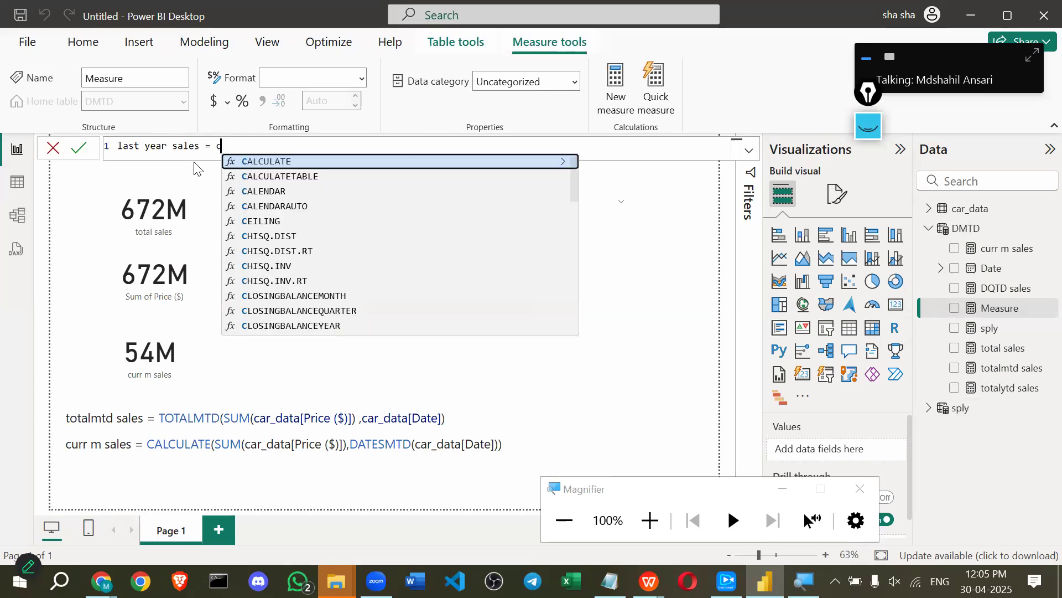
pyautogui.write('al')
pyautogui.press('Tab')
pyautogui.write('su')
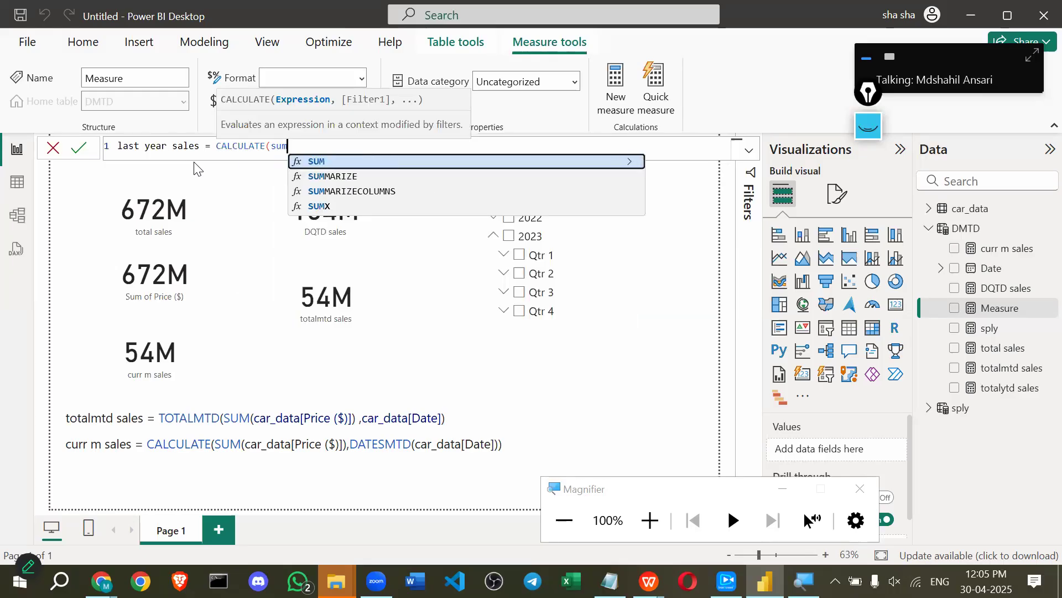
pyautogui.press('Tab')
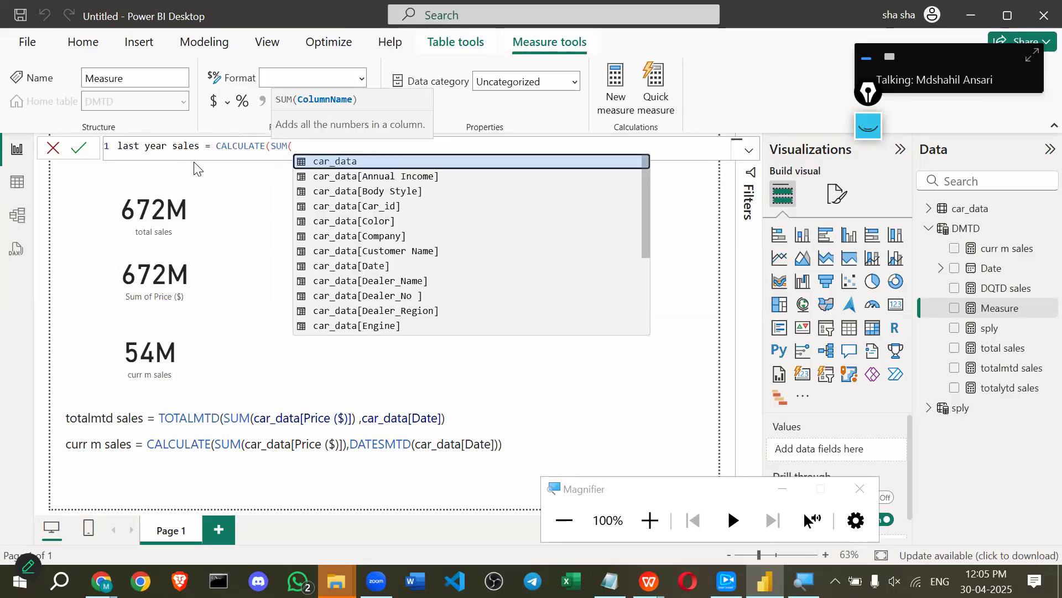
pyautogui.write('sale')
pyautogui.press('BackSpace')
pyautogui.press('BackSpace')
pyautogui.press('BackSpace')
pyautogui.press('BackSpace')
pyautogui.write('price (')
pyautogui.press('Tab')
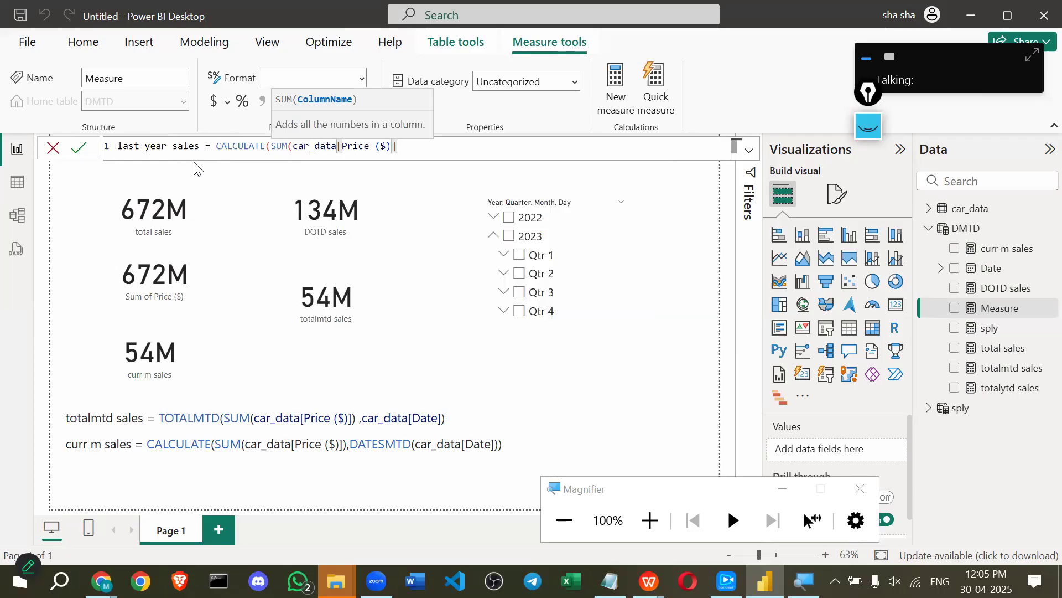
pyautogui.write('),')
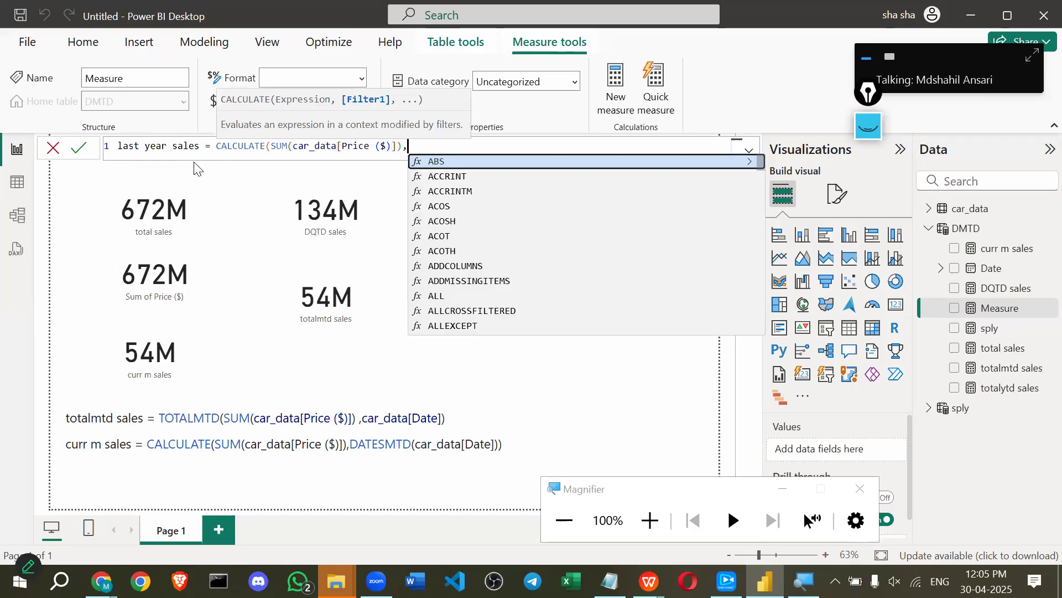
pyautogui.write('sam')
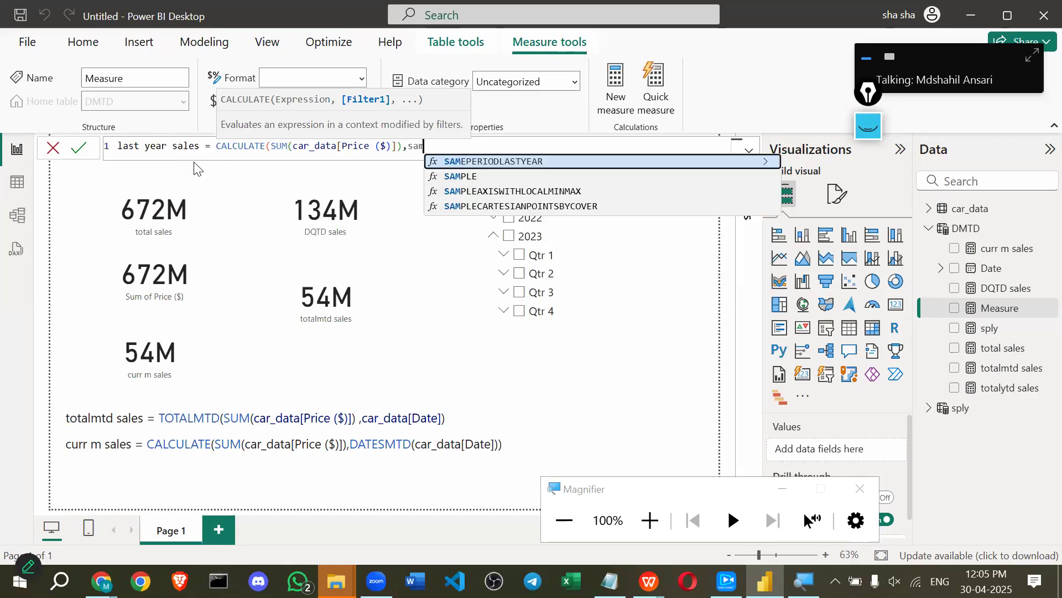
pyautogui.press('Tab')
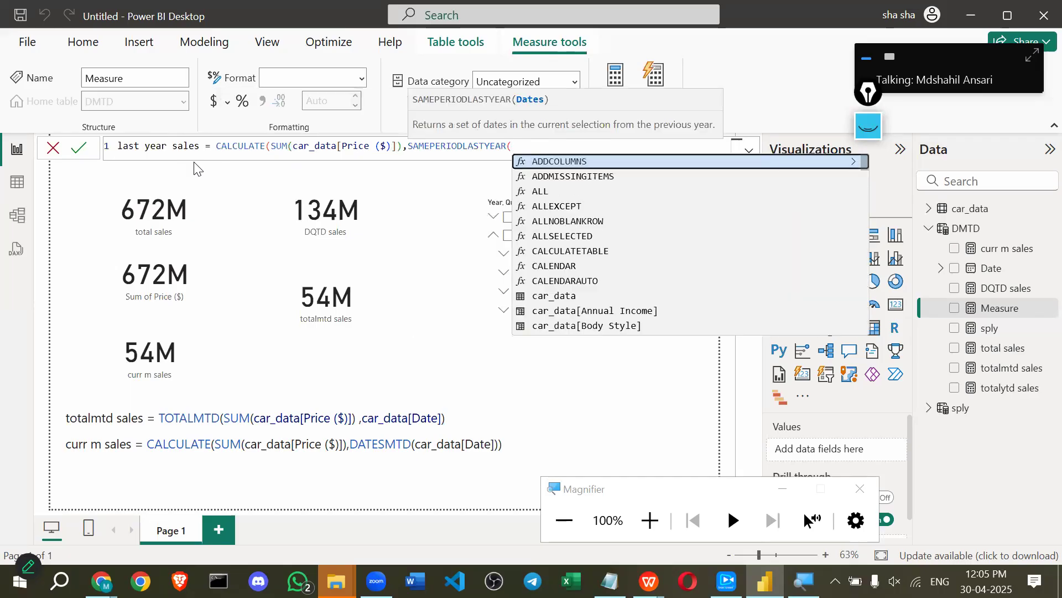
pyautogui.write('date')
pyautogui.press('Up')
pyautogui.press('Tab')
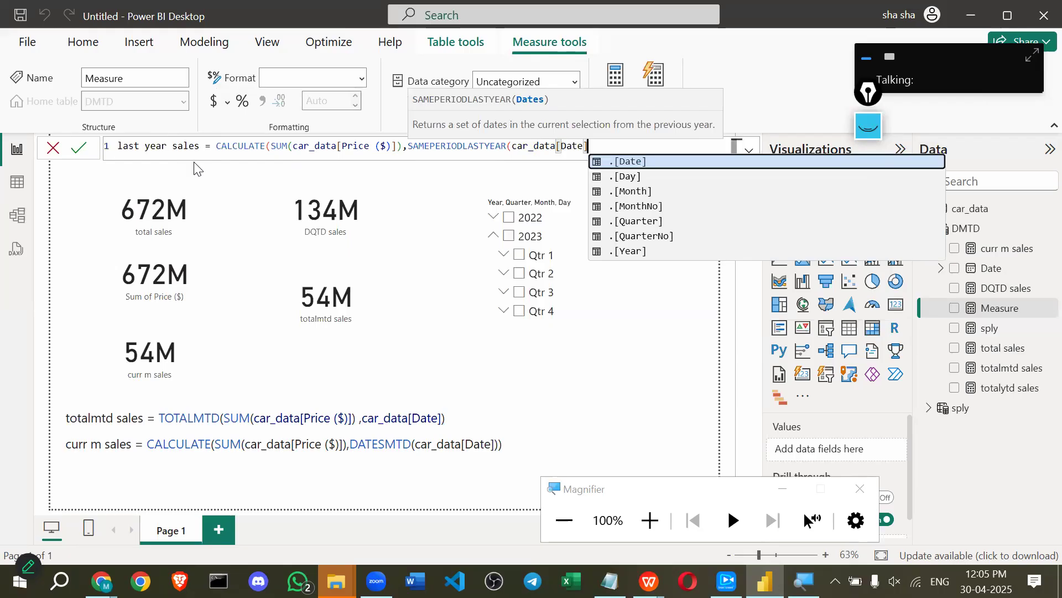
pyautogui.write(')')
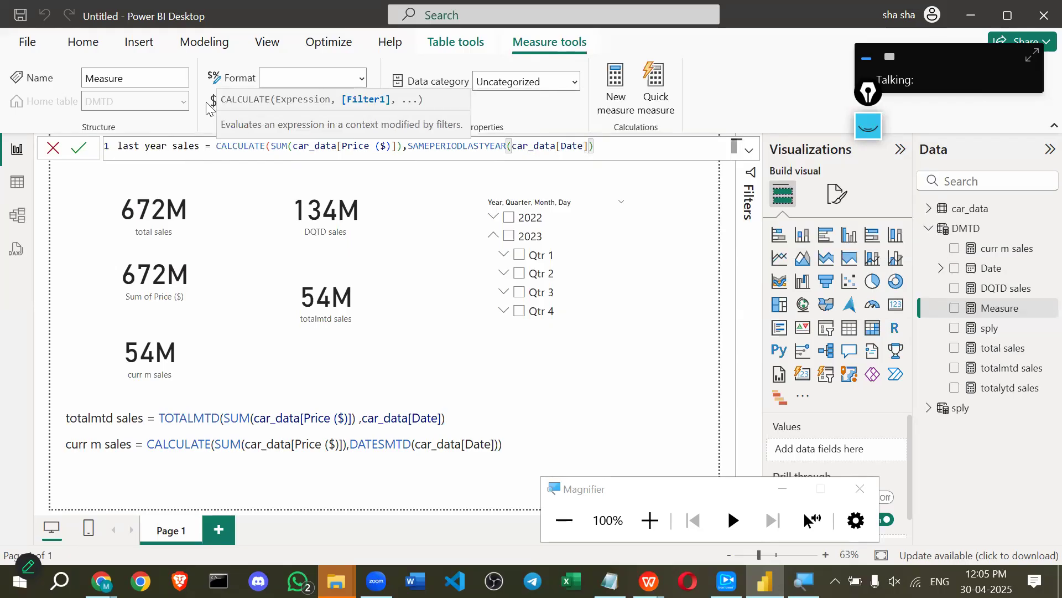
pyautogui.write('))')
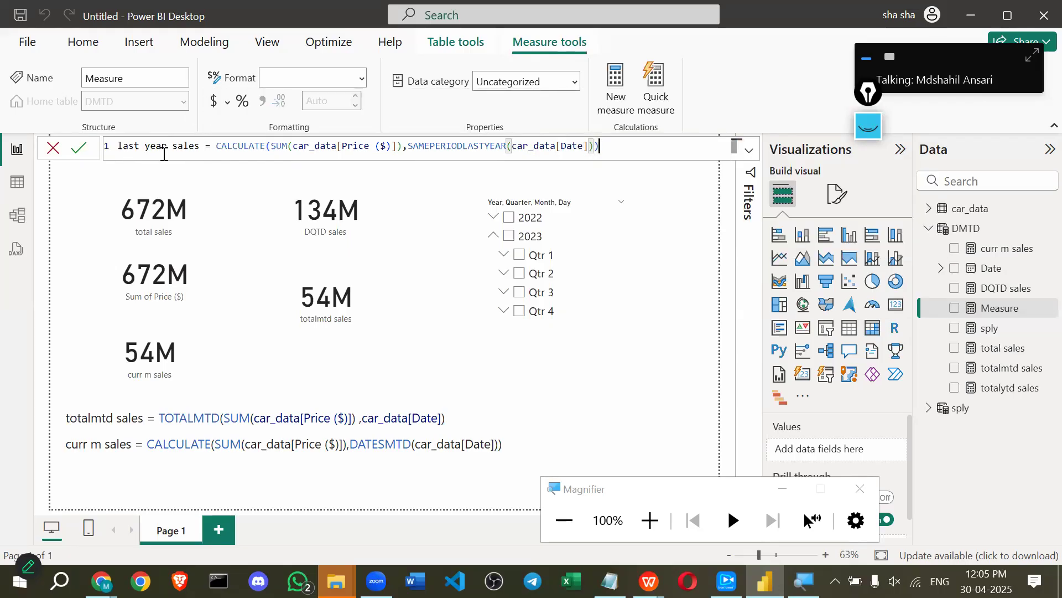
pyautogui.click(80, 147)
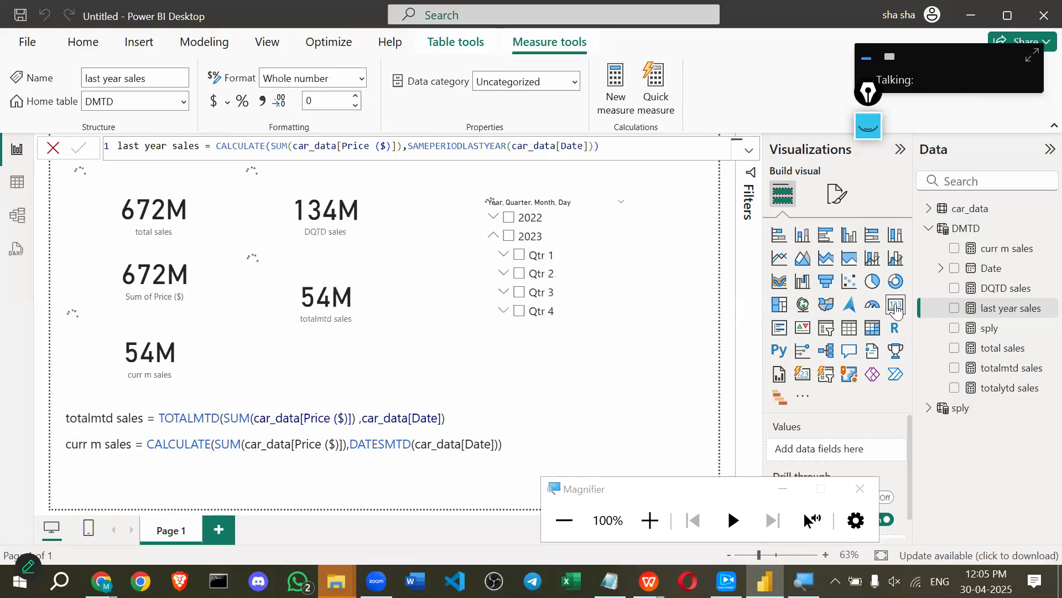
# Add a last year sales card (300M) near the top beside DQTD, then select the Sum of Price ($) card.
pyautogui.click(897, 306)
pyautogui.moveTo(676, 206); pyautogui.dragTo(423, 205)
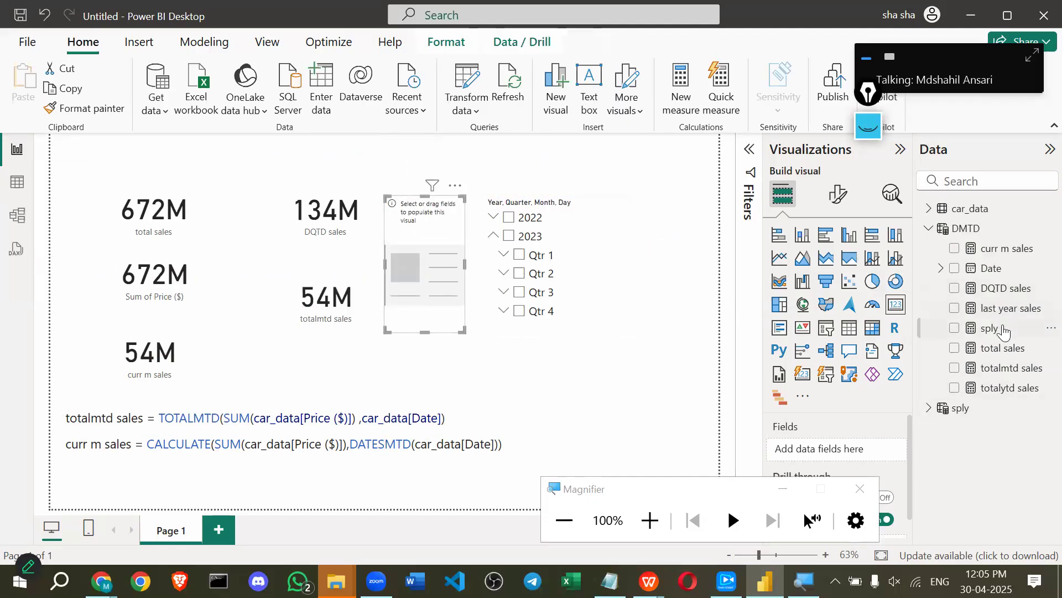
pyautogui.moveTo(1008, 311); pyautogui.dragTo(443, 288)
pyautogui.moveTo(463, 331); pyautogui.dragTo(480, 268)
pyautogui.moveTo(415, 255); pyautogui.dragTo(396, 210)
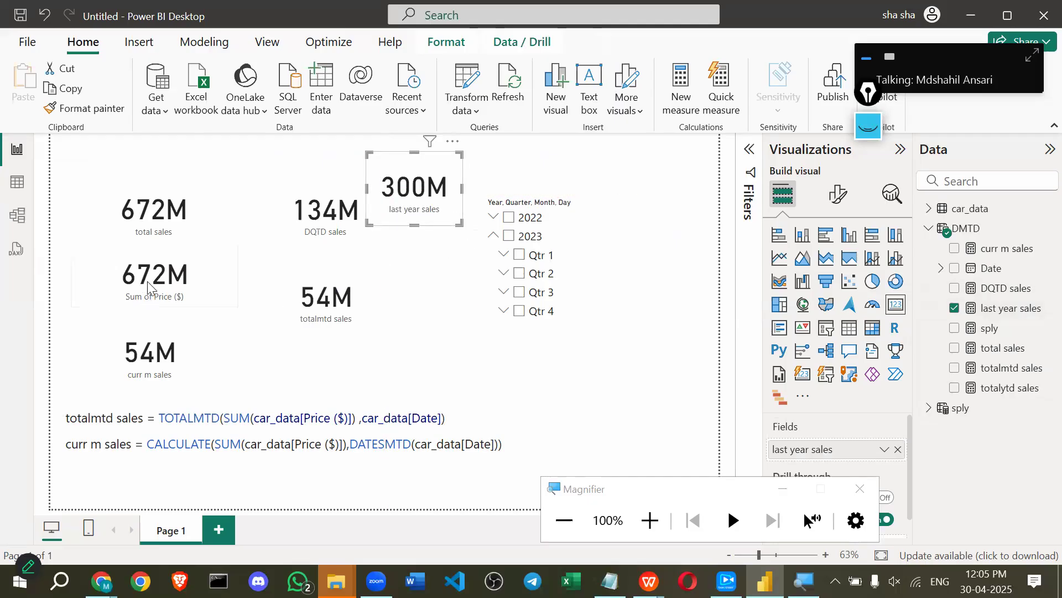
pyautogui.click(214, 280)
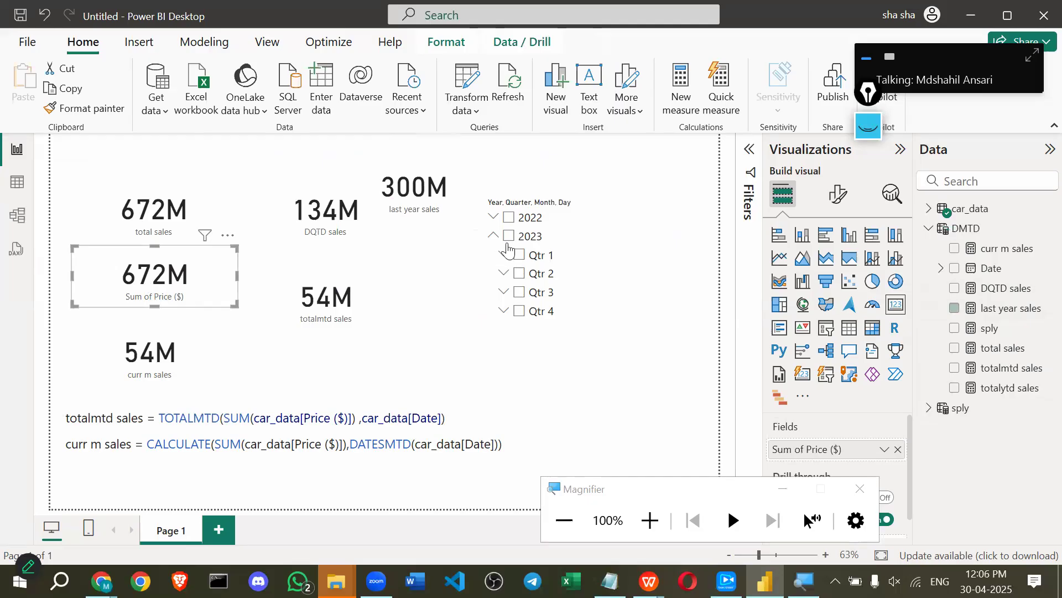
# Switch the year slicer between 2022 and 2023 to test the last year sales card.
pyautogui.click(508, 218)
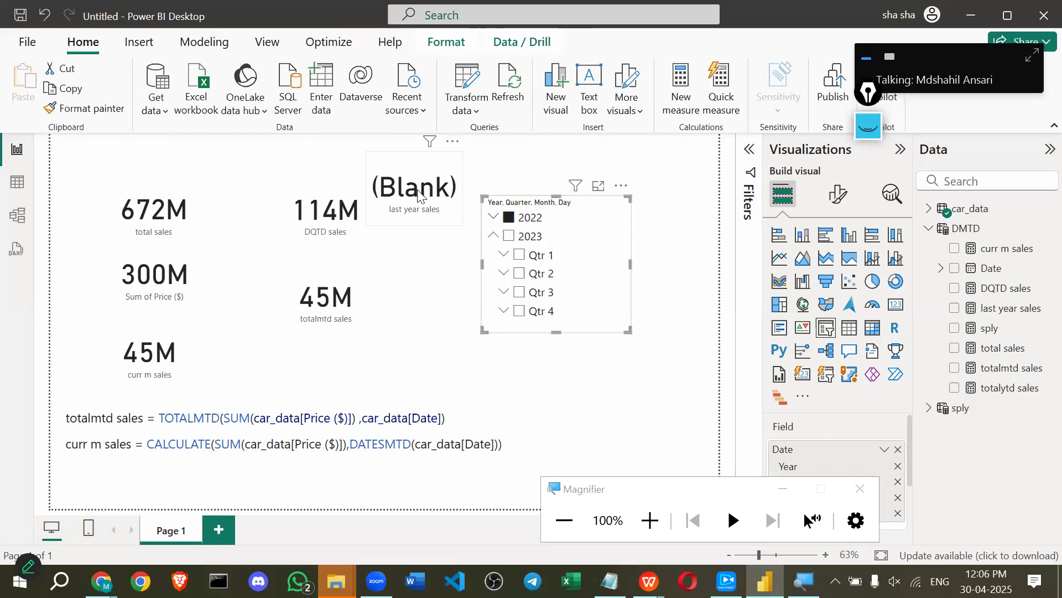
pyautogui.click(510, 238)
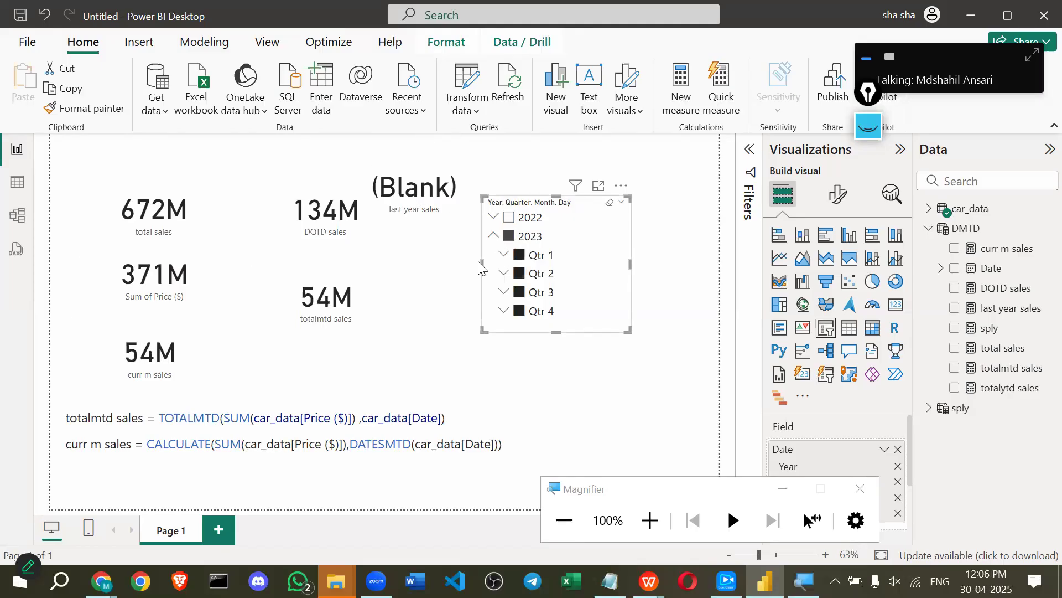
pyautogui.click(509, 237)
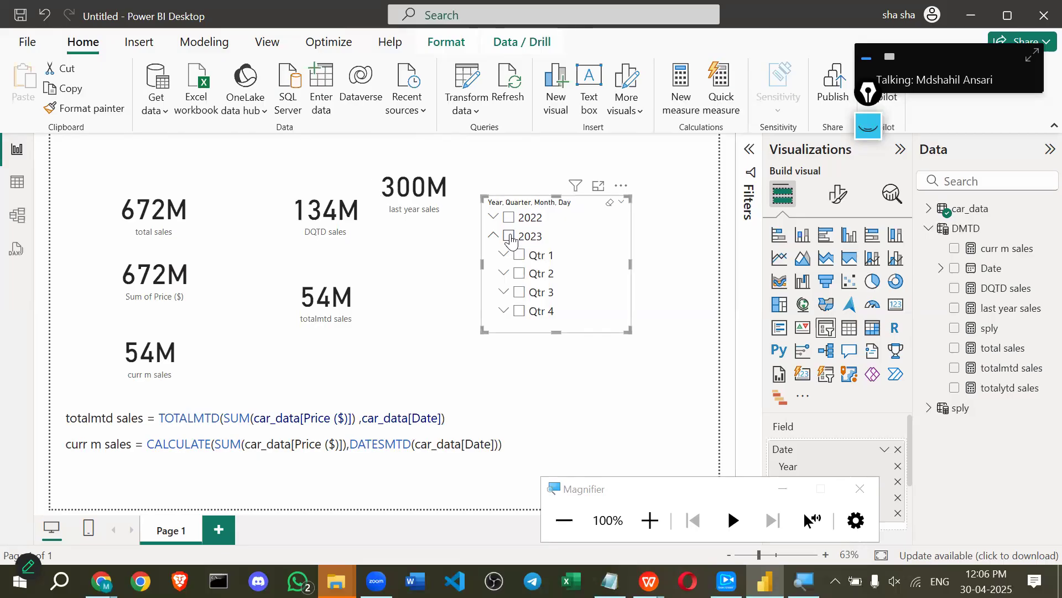
pyautogui.click(509, 237)
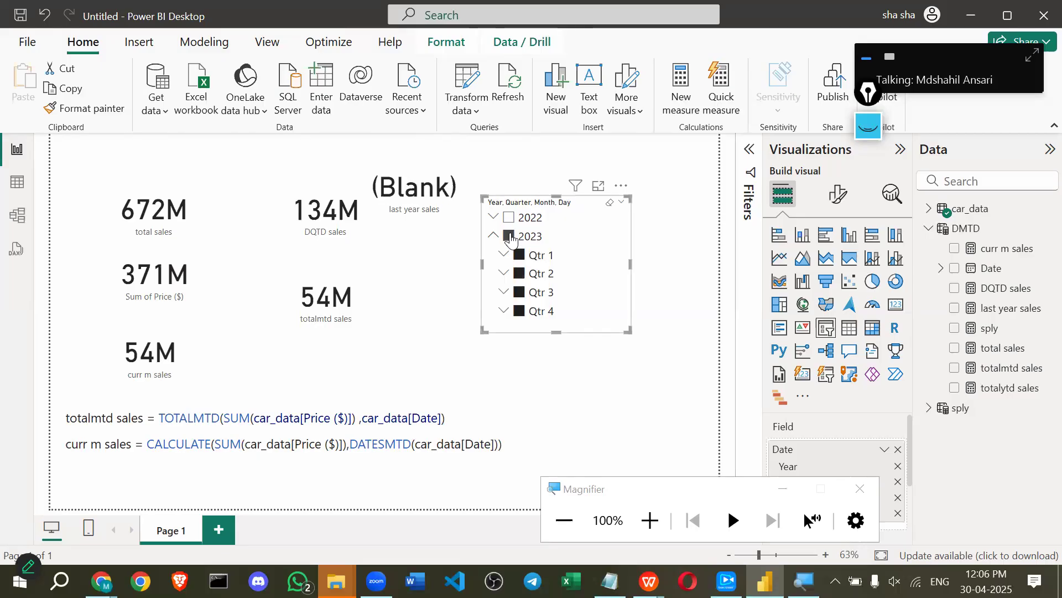
pyautogui.click(388, 176)
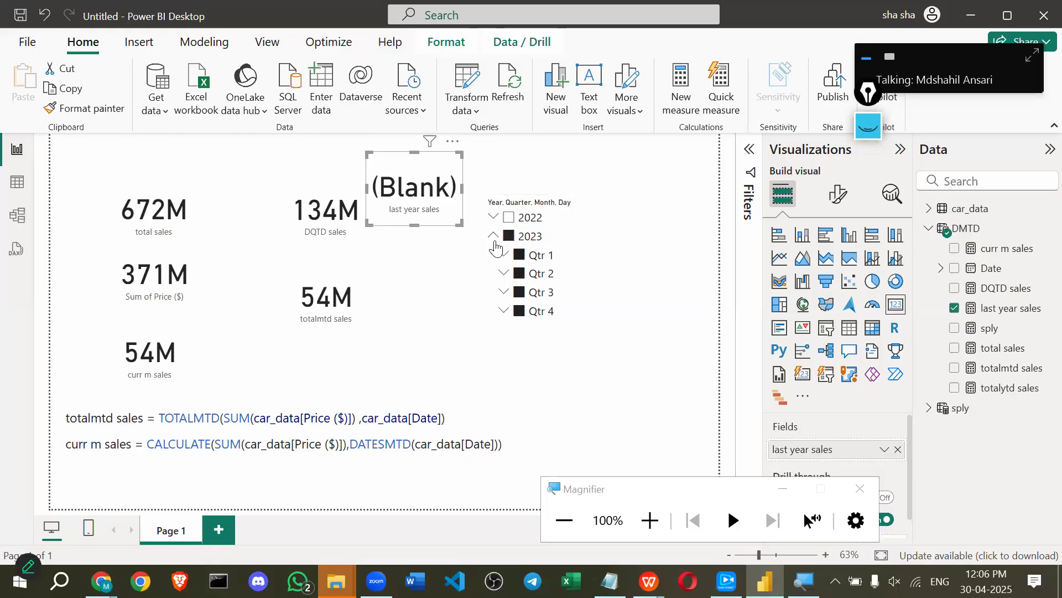
pyautogui.click(509, 236)
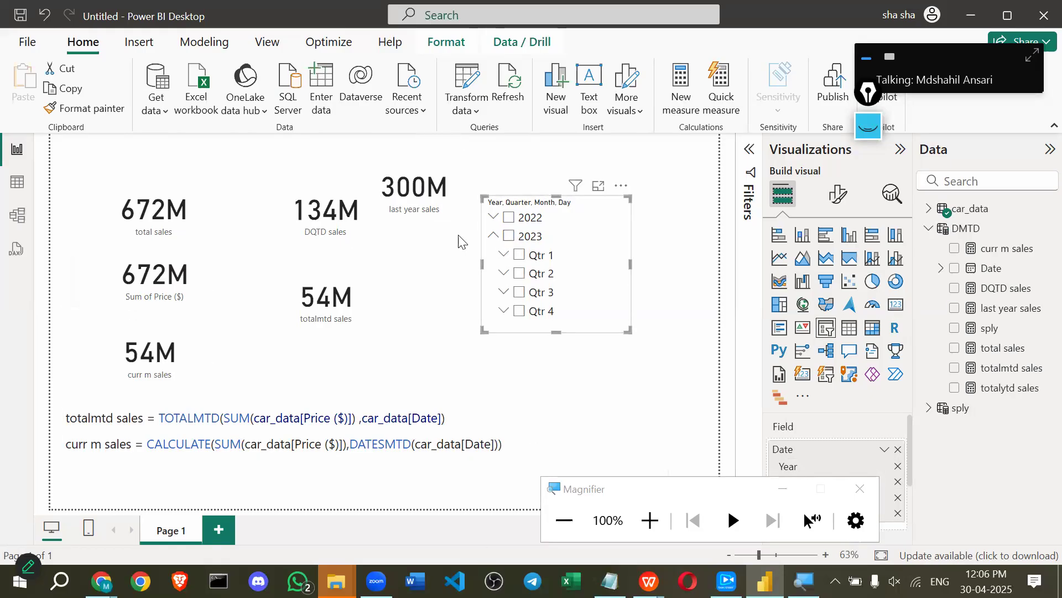
pyautogui.click(508, 217)
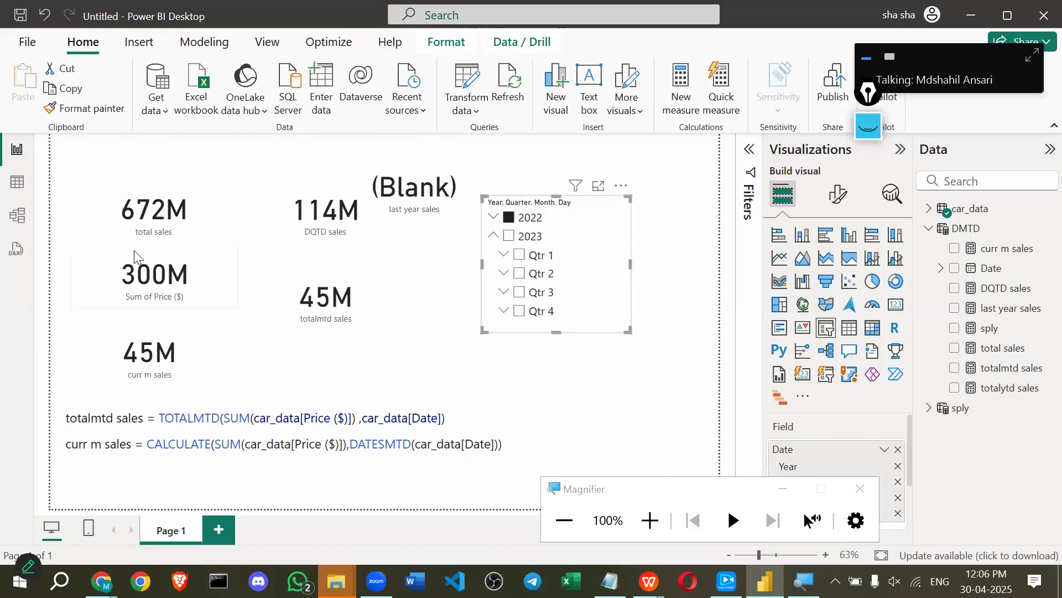
pyautogui.click(509, 236)
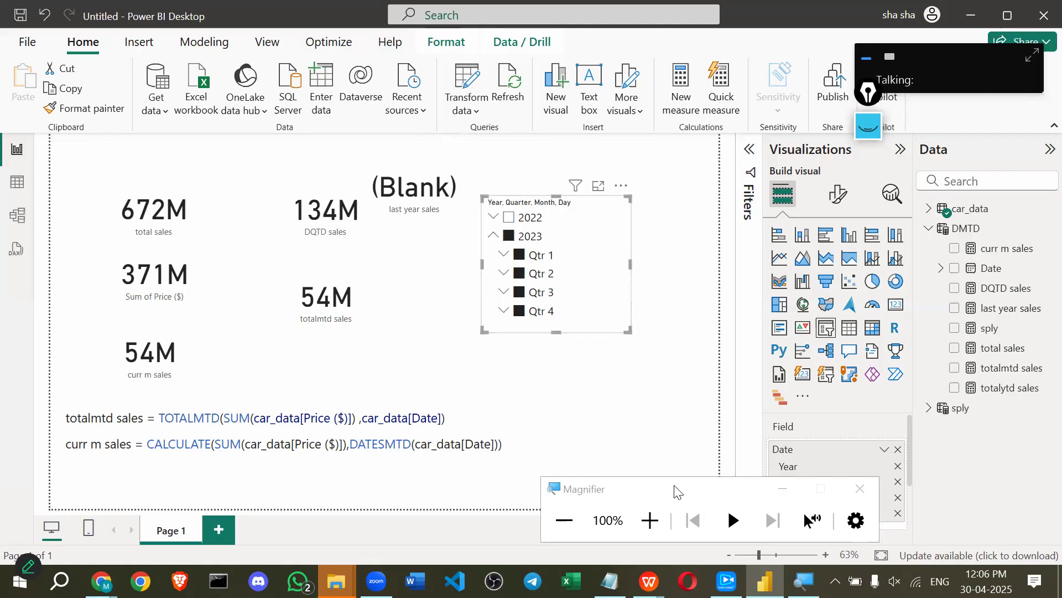
# Exclude Qtr 1, then reselect all of 2023 with its quarters collapsed.
pyautogui.moveTo(675, 486); pyautogui.dragTo(871, 528)
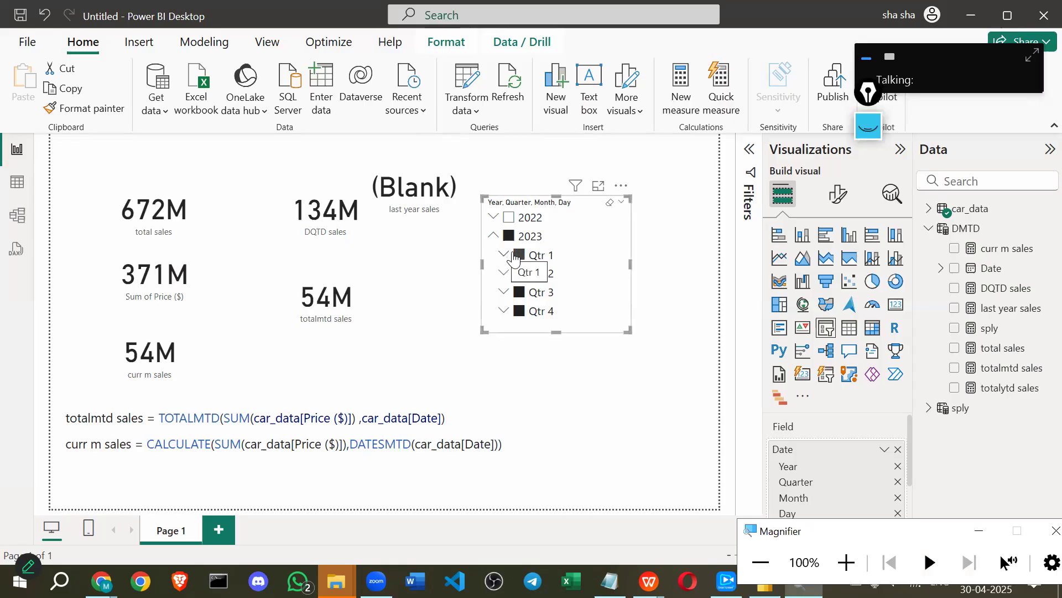
pyautogui.click(514, 256)
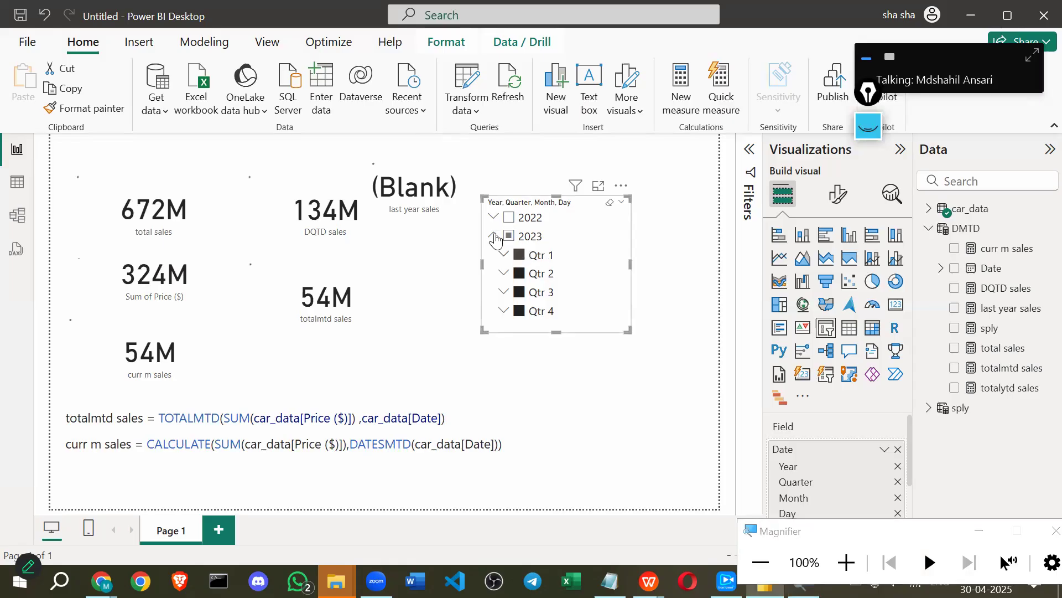
pyautogui.click(494, 236)
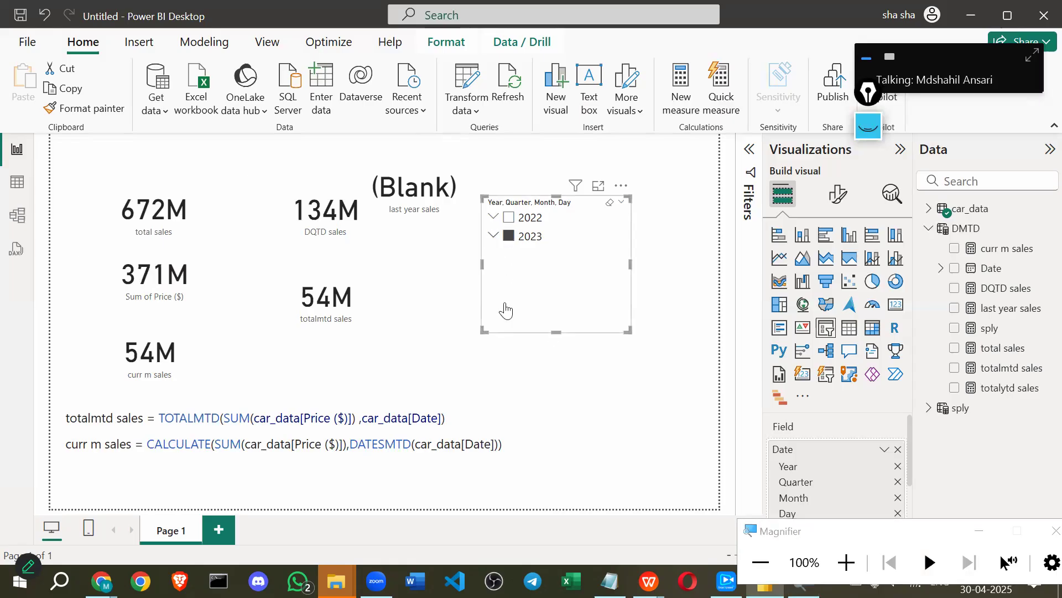
pyautogui.click(556, 333)
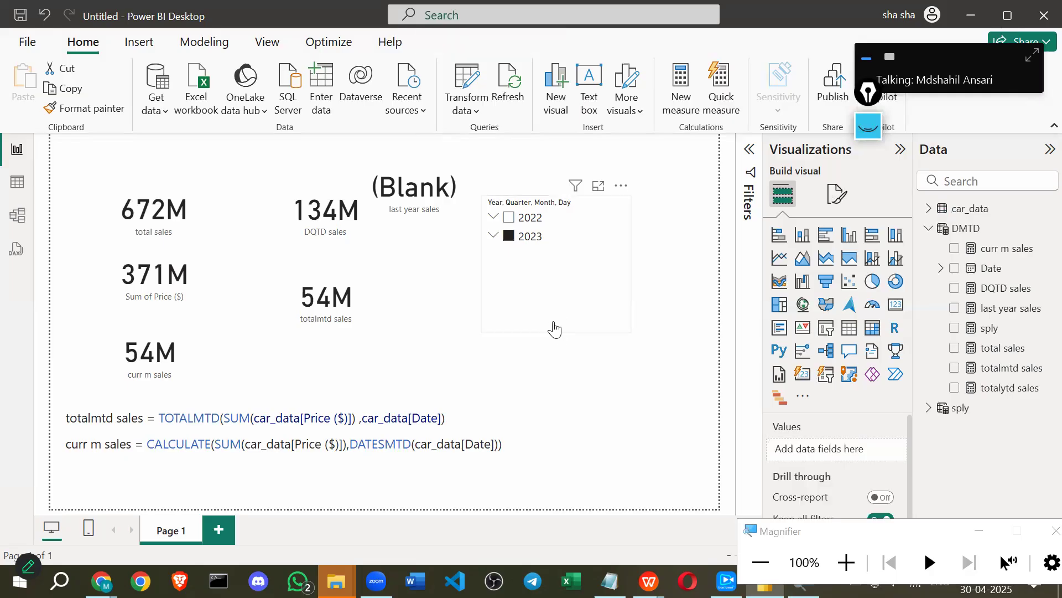
# Stretch the year slicer taller and display the last year sales SAMEPERIODLASTYEAR formula.
pyautogui.moveTo(552, 330); pyautogui.dragTo(554, 354)
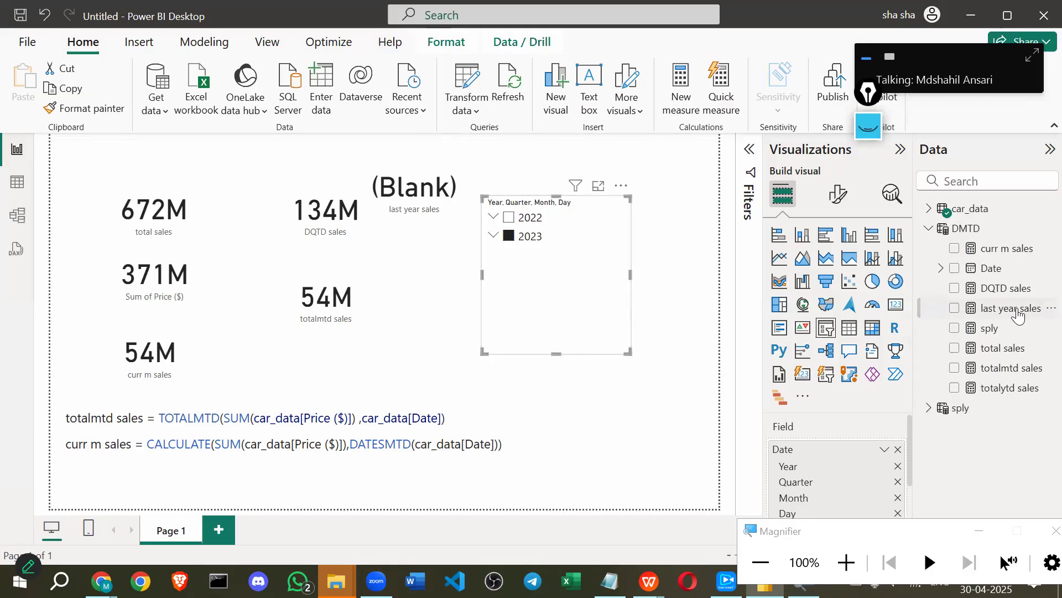
pyautogui.click(1017, 311)
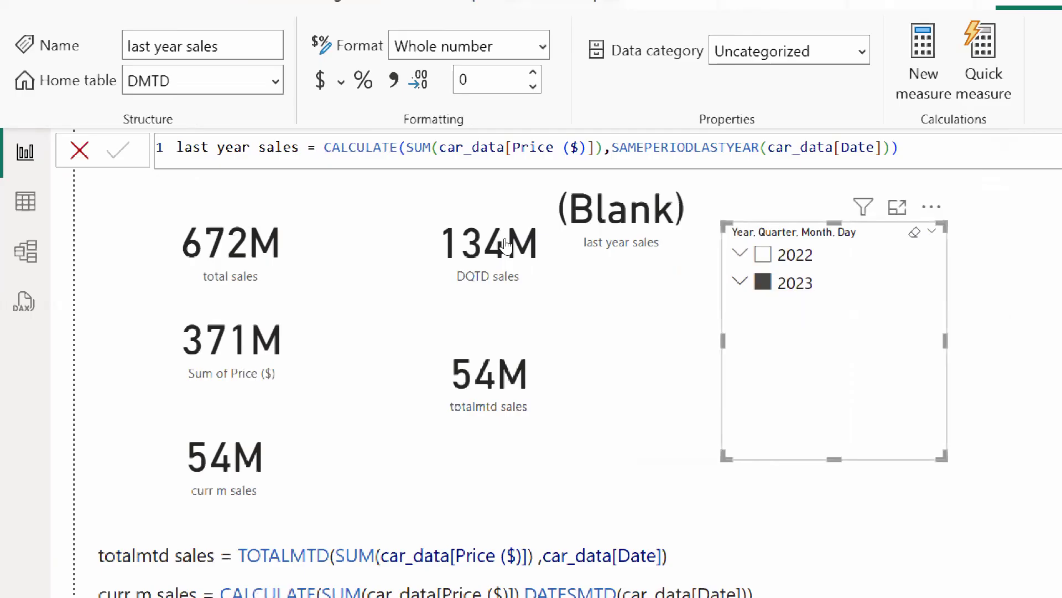
# Toggle the year slicer between no filter, 2022 and 2023 to compare last year sales values.
pyautogui.click(763, 281)
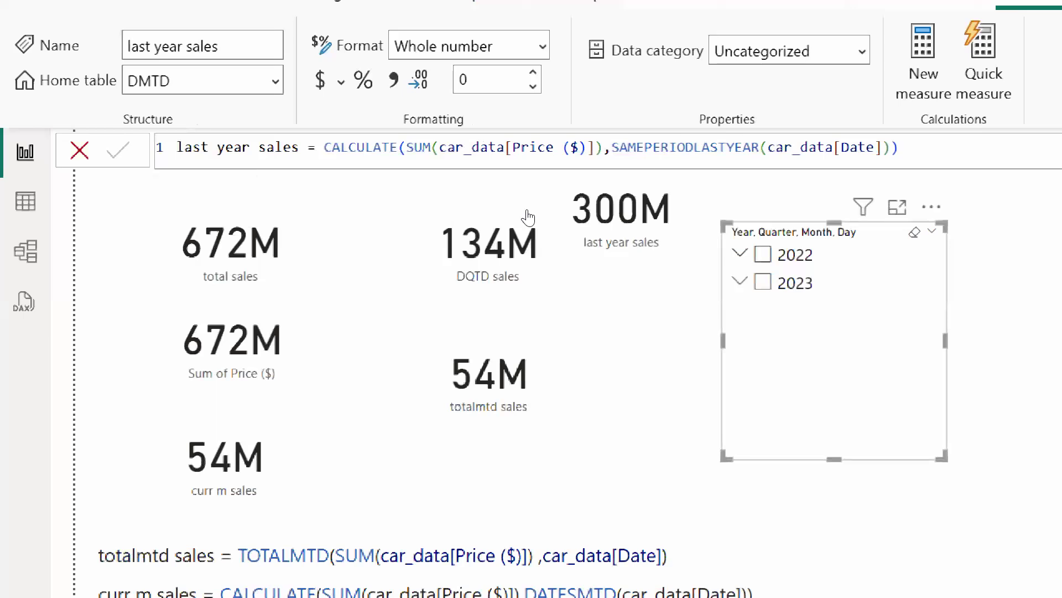
pyautogui.click(763, 254)
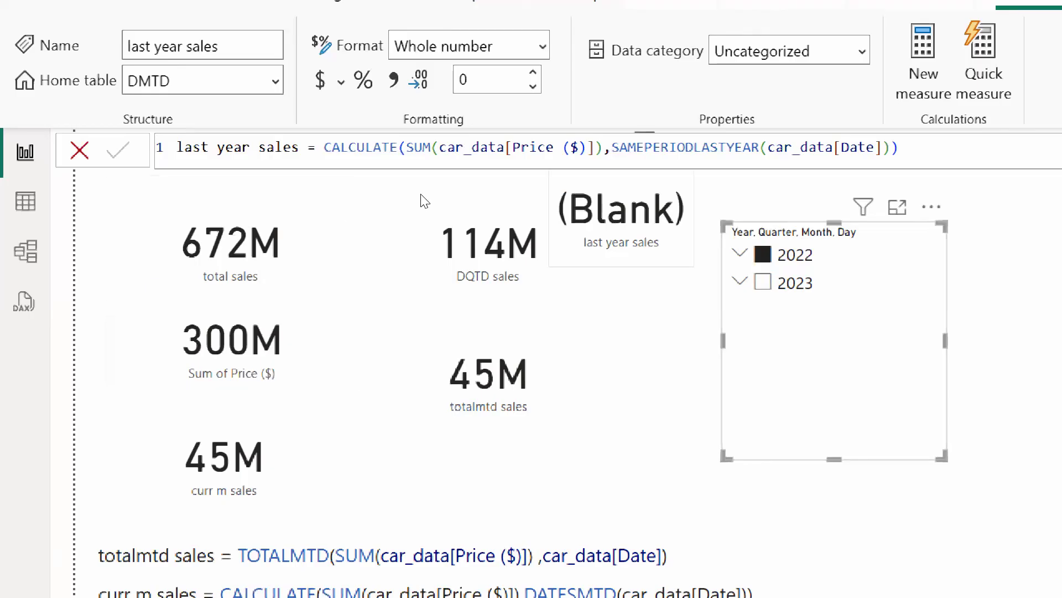
pyautogui.click(769, 282)
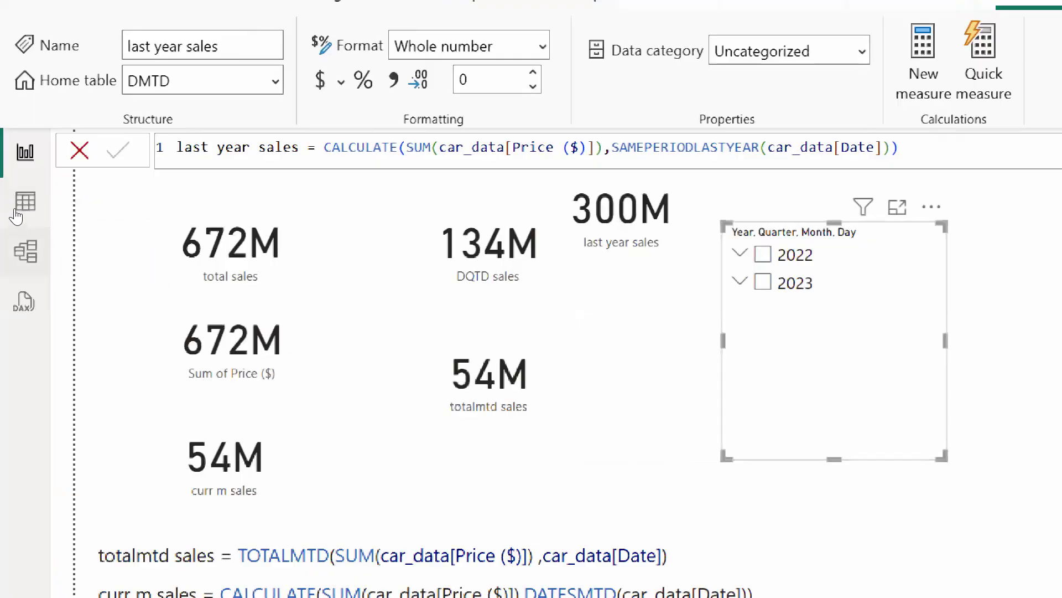
# Copy the last year sales formula and create a new blank measure in car_data.
pyautogui.click(16, 213)
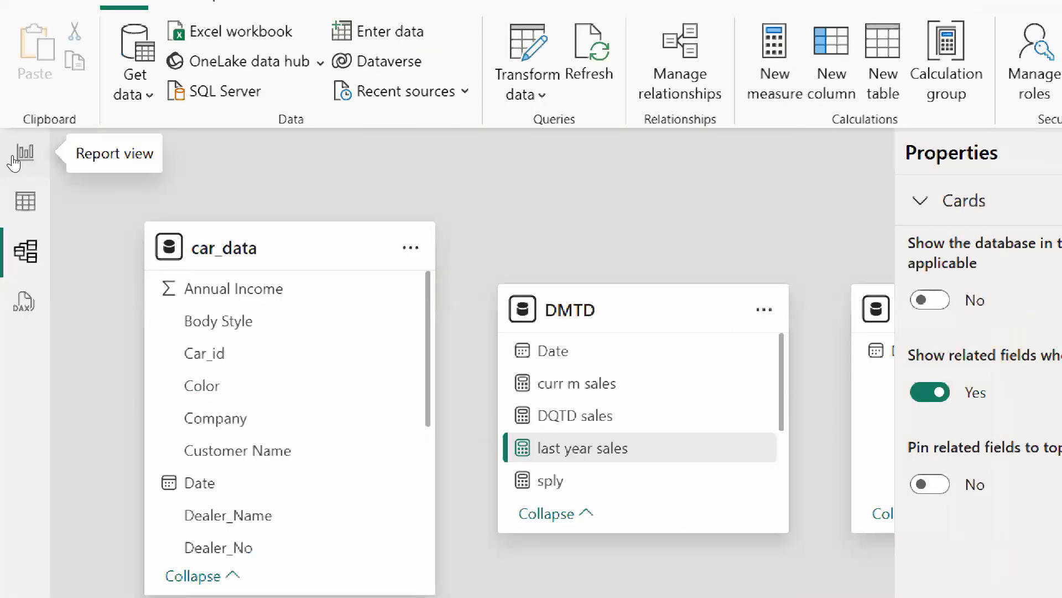
pyautogui.click(24, 154)
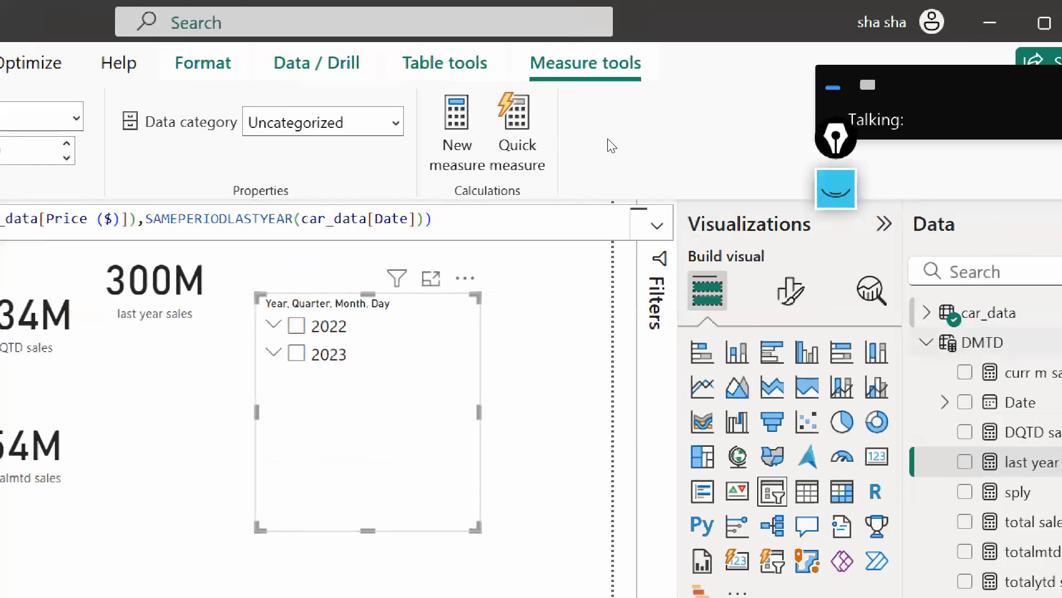
pyautogui.hotkey('ctrl', 'a')
pyautogui.hotkey('ctrl', 'c')
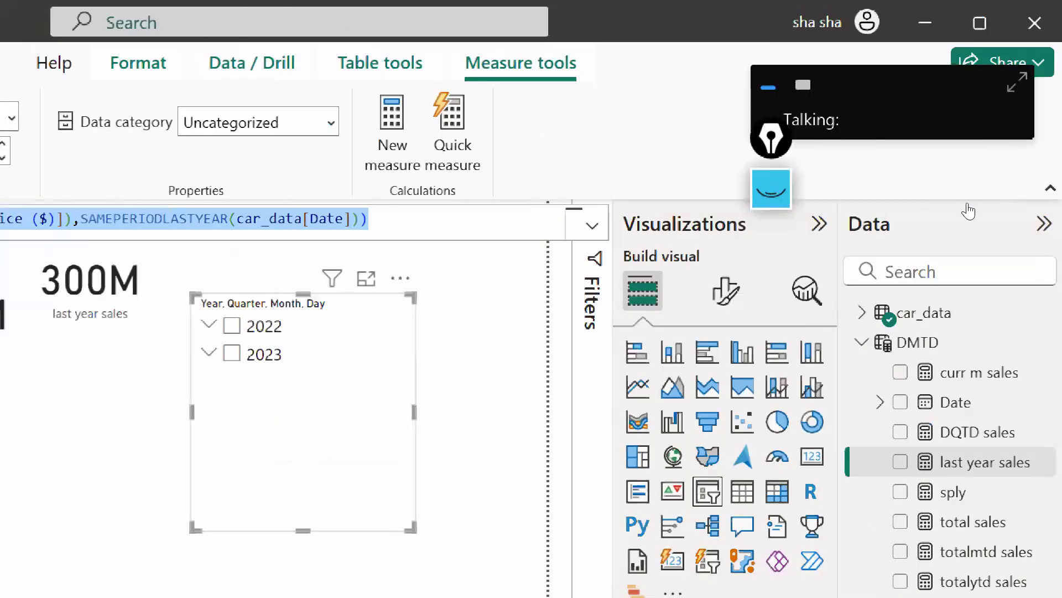
pyautogui.click(940, 313)
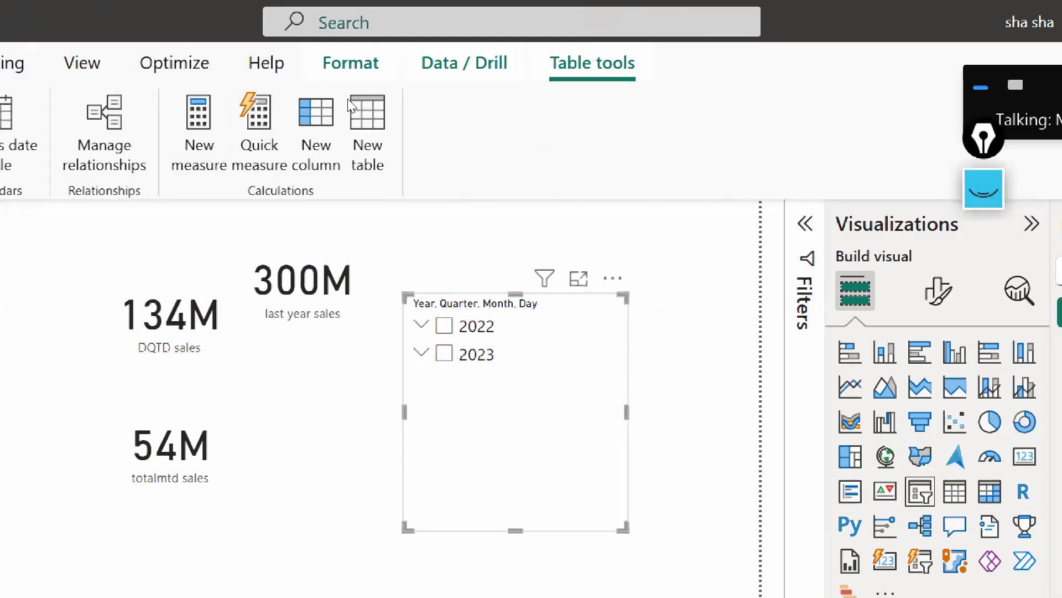
pyautogui.click(394, 135)
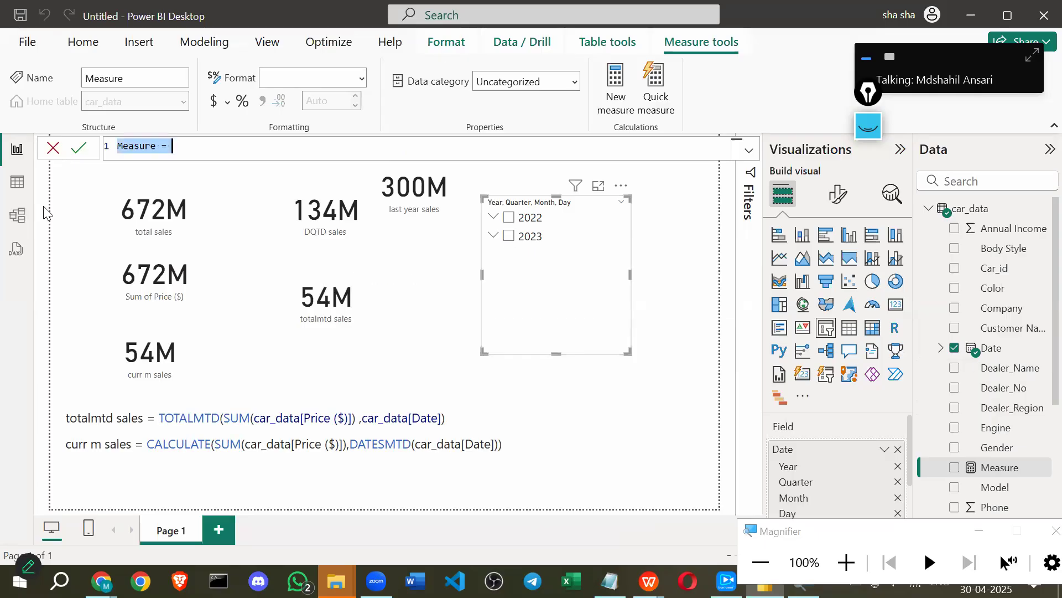
# Paste the copied formula into the new measure and name it 'last year sale'.
pyautogui.hotkey('ctrl', 'v')
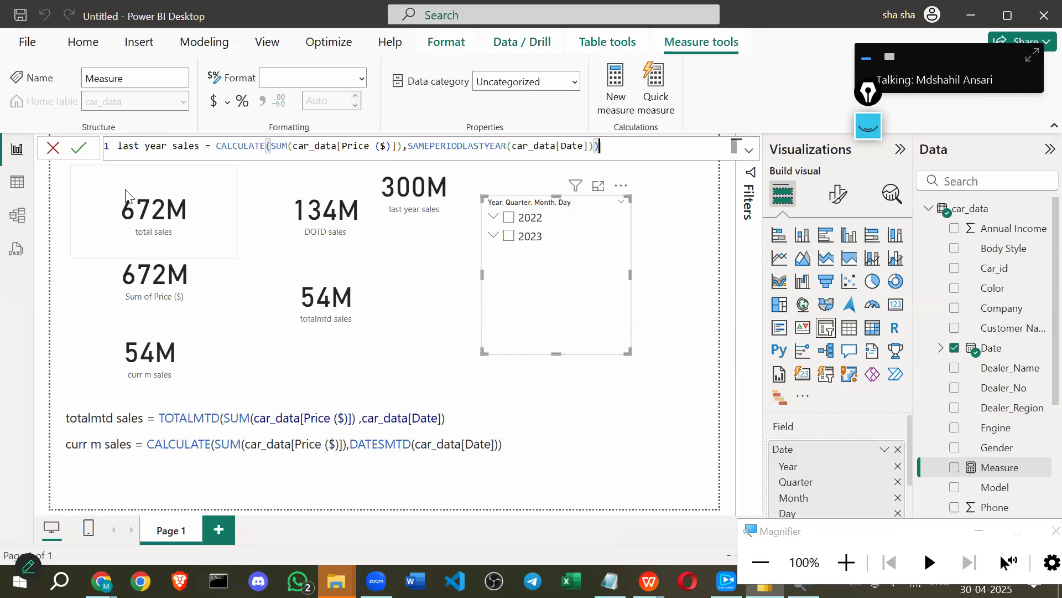
pyautogui.click(79, 150)
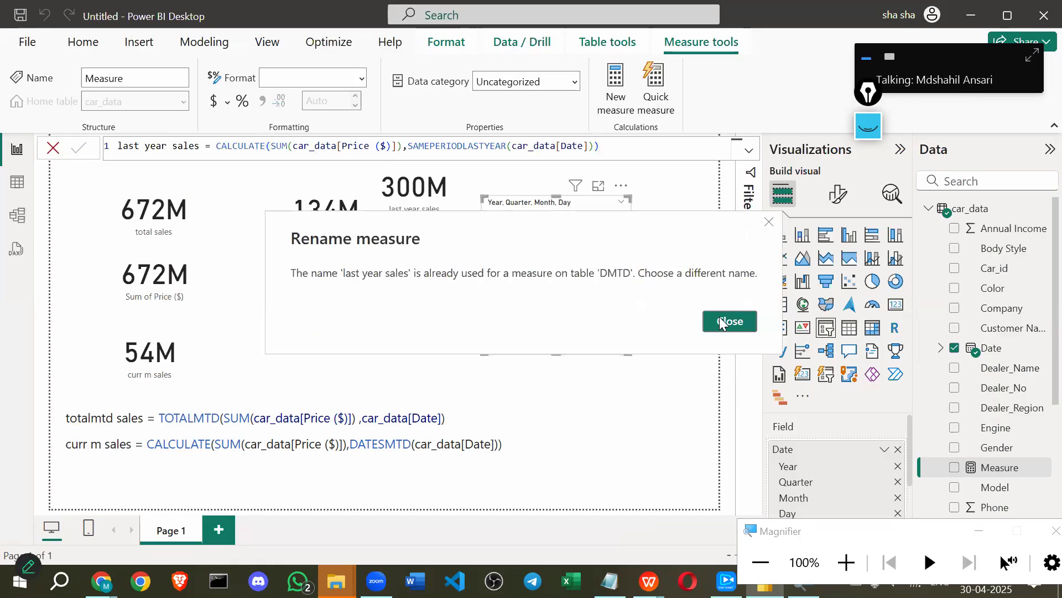
pyautogui.click(720, 320)
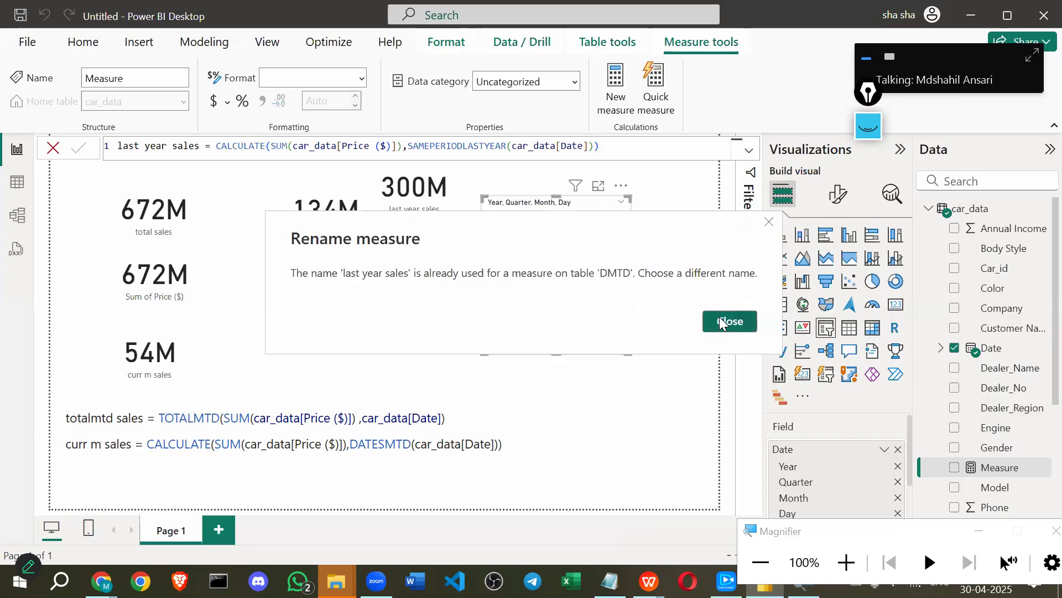
pyautogui.doubleClick(188, 146)
pyautogui.write('sale')
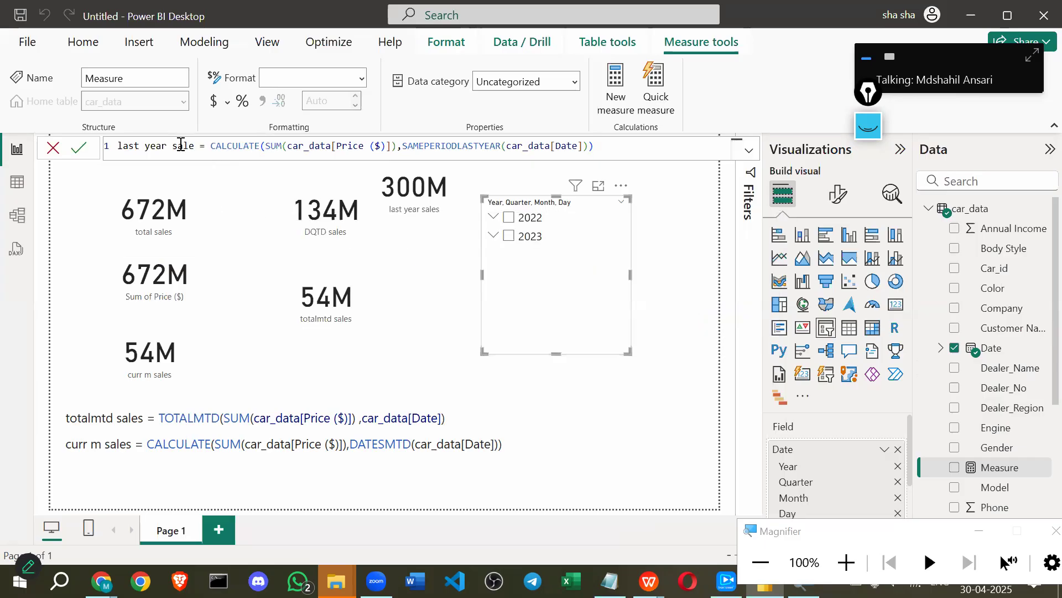
pyautogui.click(87, 145)
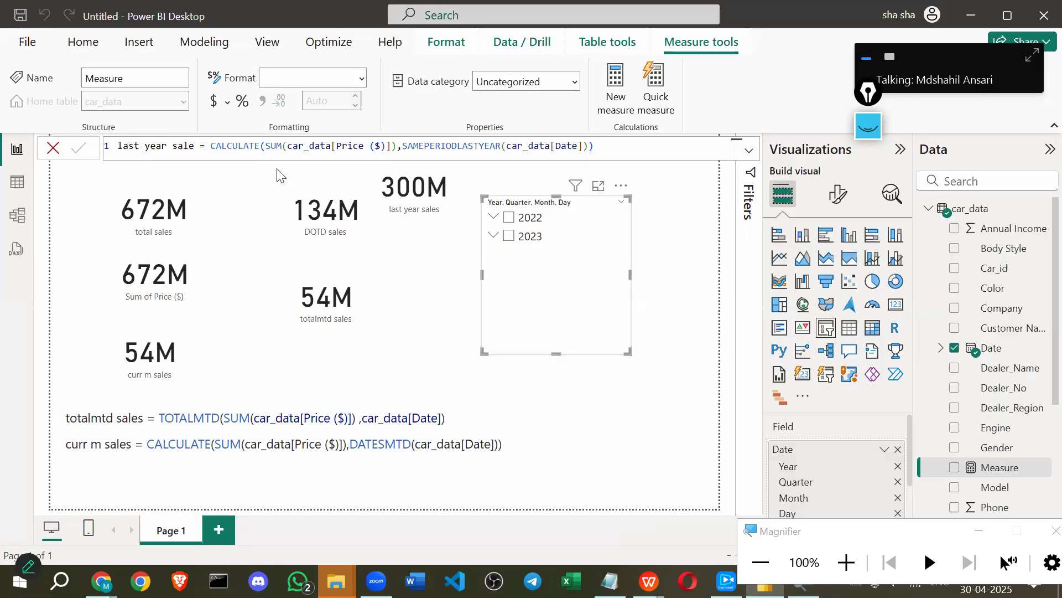
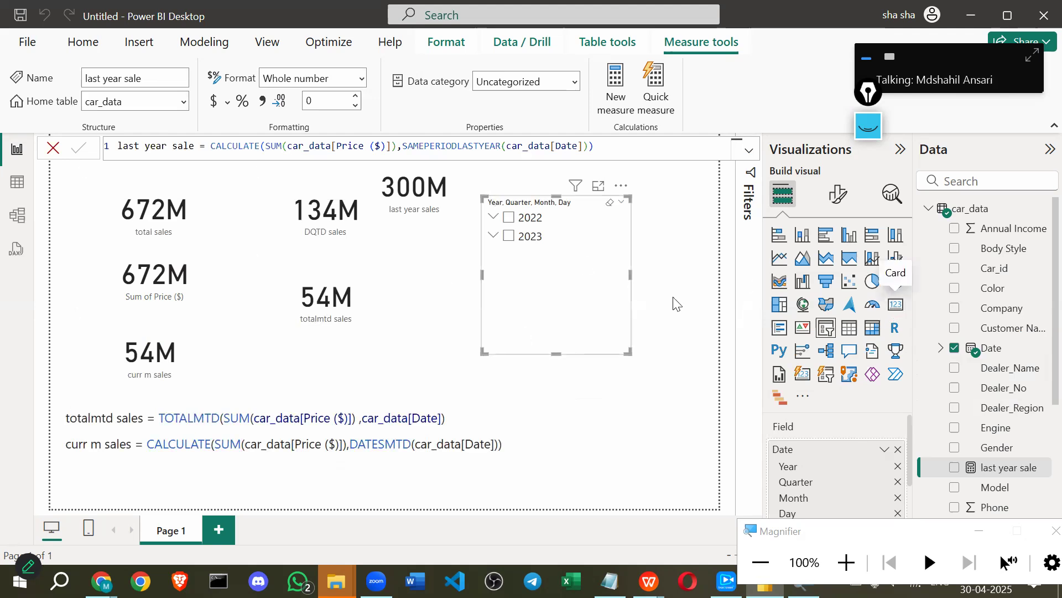
# Add a card showing the 'last year sale' measure below the last year sales card, and shorten it.
pyautogui.click(893, 308)
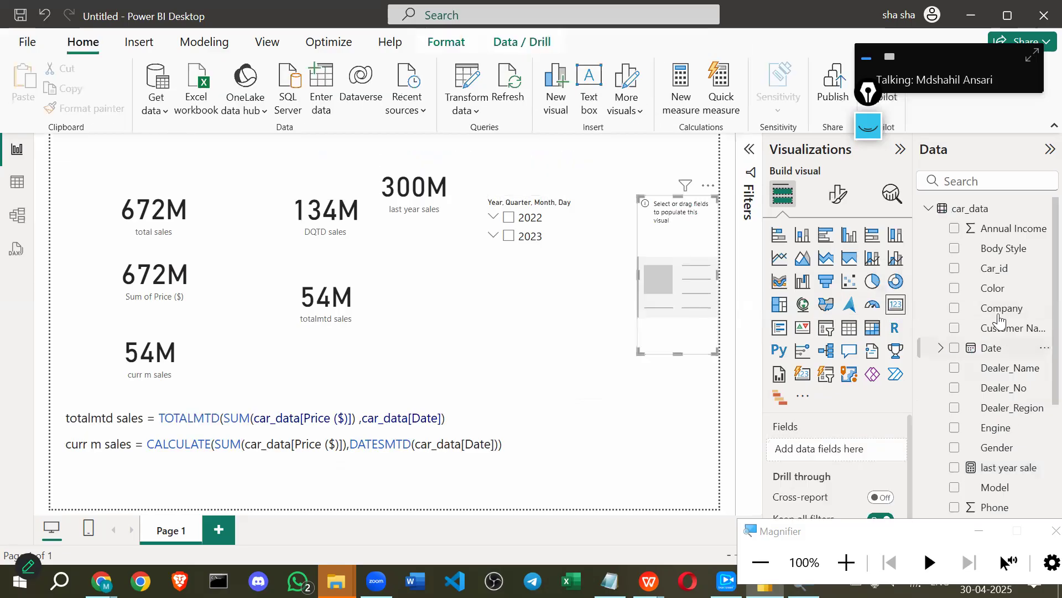
pyautogui.moveTo(821, 453); pyautogui.dragTo(821, 453)
pyautogui.moveTo(412, 232); pyautogui.dragTo(415, 238)
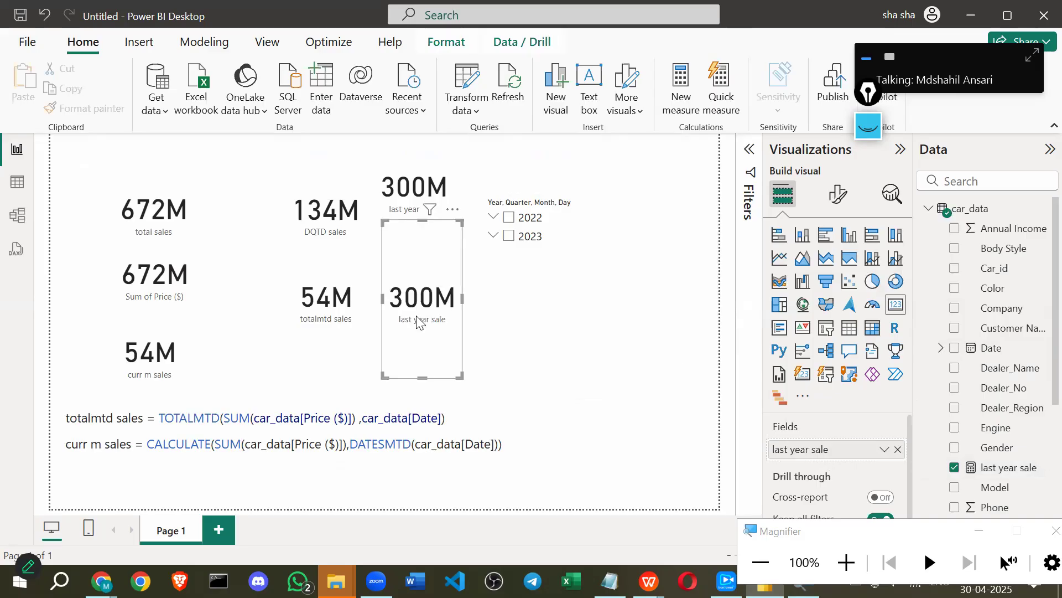
pyautogui.moveTo(422, 378); pyautogui.dragTo(424, 297)
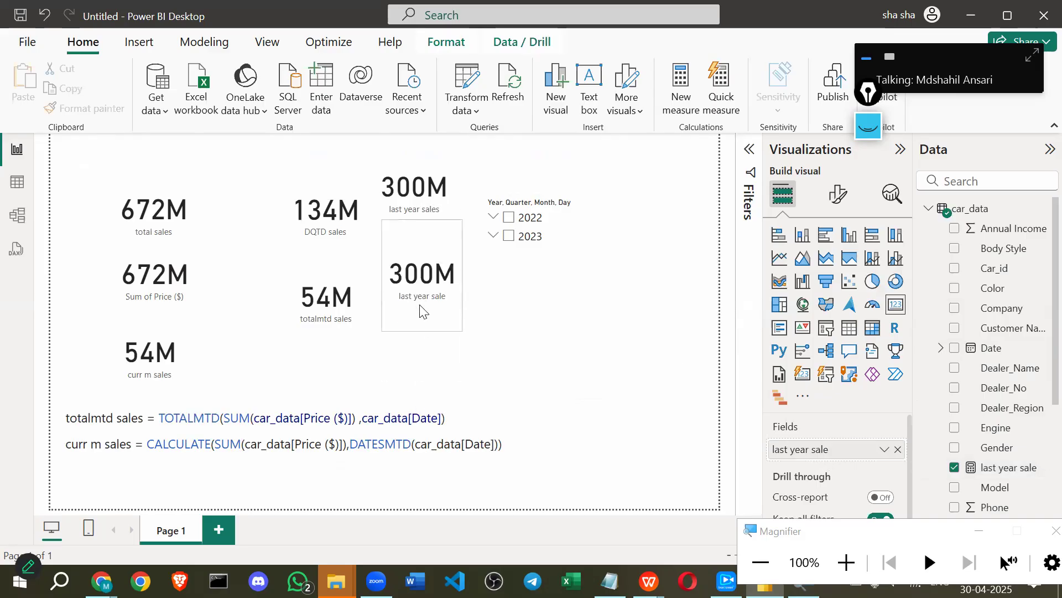
# Widen the new card and set the year slicer to 2023, then 2022, then 2023; both cards read (Blank).
pyautogui.click(508, 237)
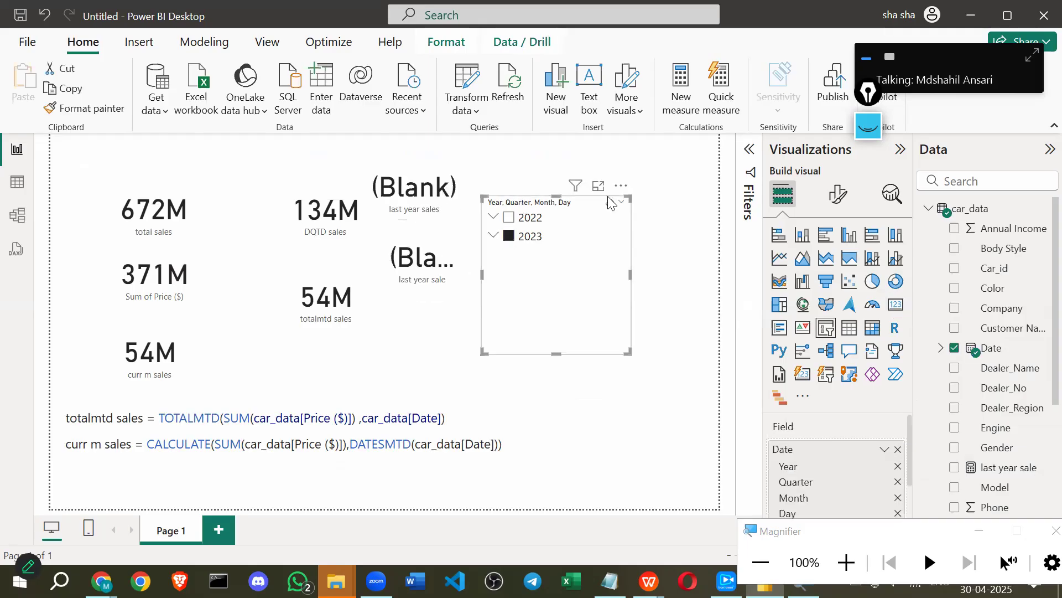
pyautogui.click(452, 259)
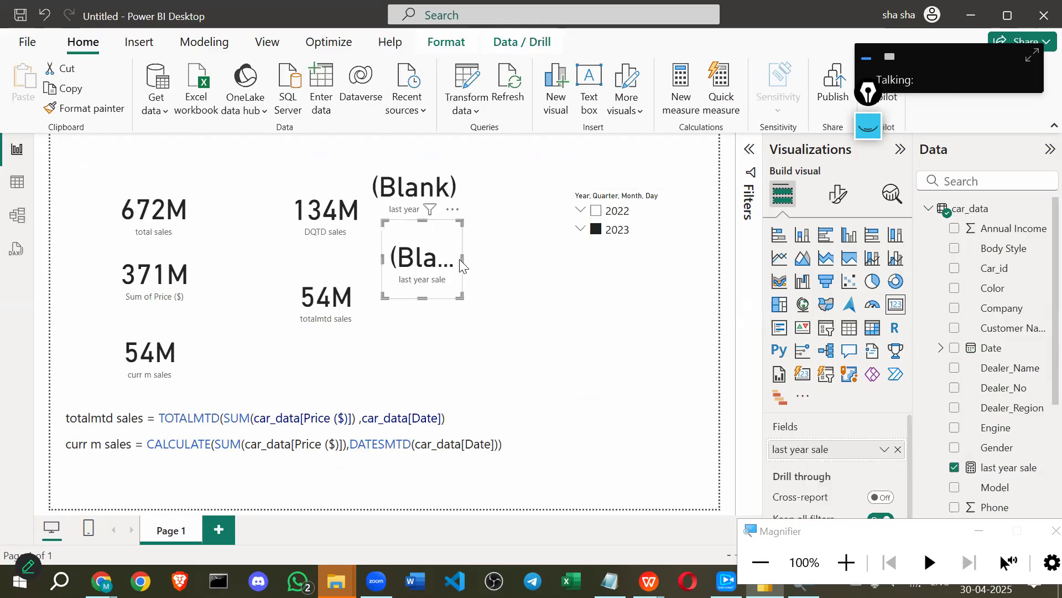
pyautogui.moveTo(460, 260); pyautogui.dragTo(511, 261)
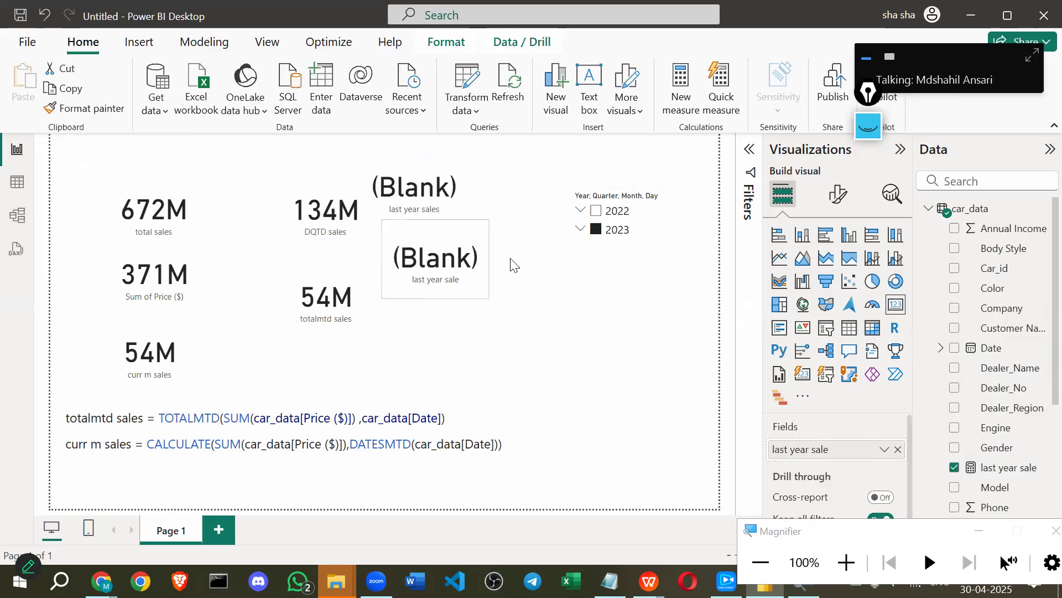
pyautogui.click(597, 212)
pyautogui.click(595, 230)
pyautogui.hotkey('alt', 'Tab')
pyautogui.click(595, 191)
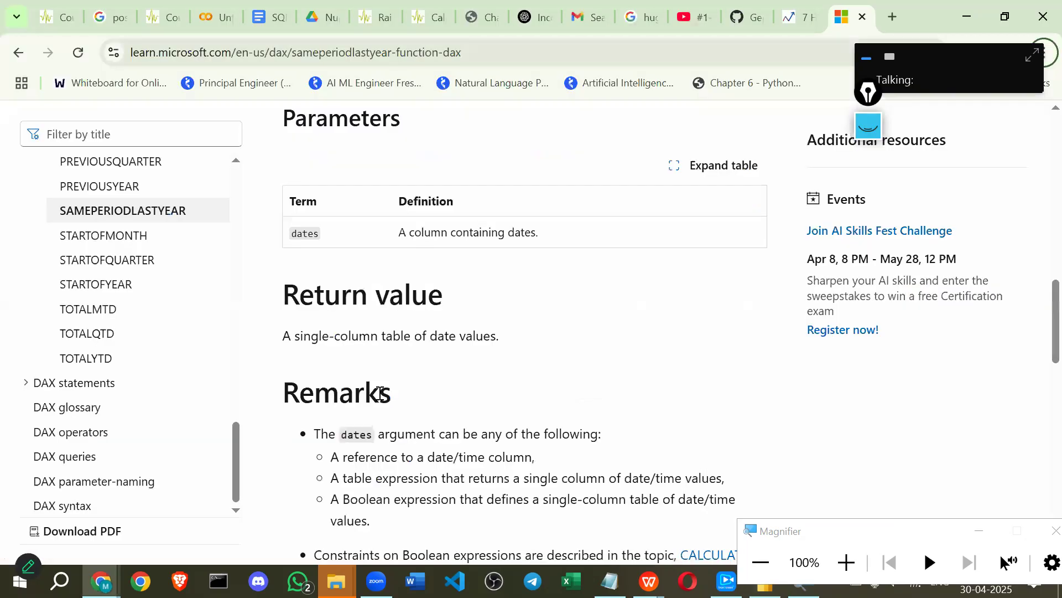
pyautogui.scroll(-2, 301, 253)
pyautogui.moveTo(299, 253); pyautogui.dragTo(496, 255)
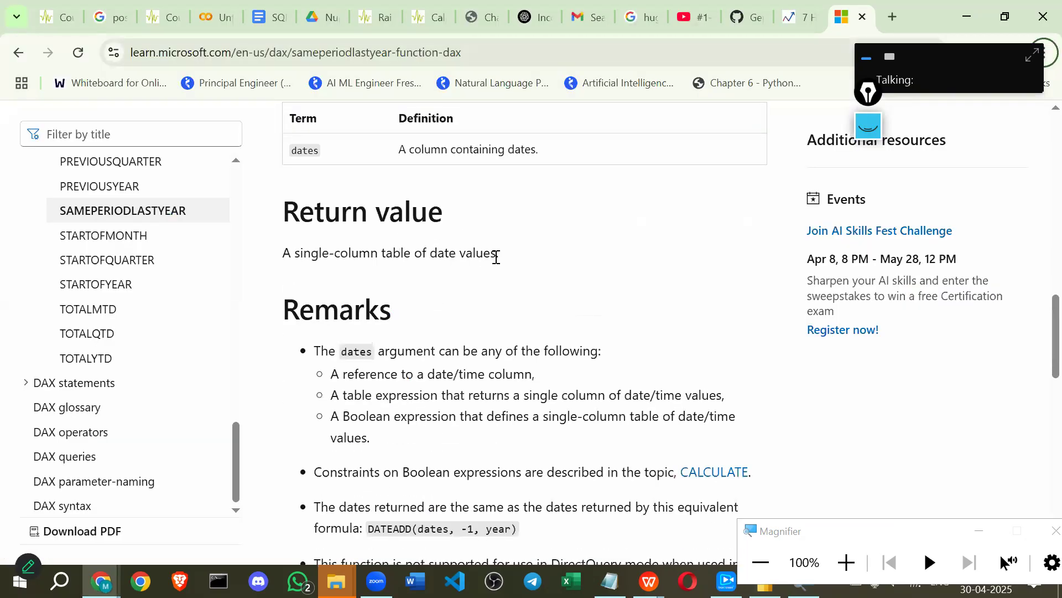
pyautogui.scroll(-1, 331, 323)
pyautogui.scroll(-2, 347, 221)
pyautogui.moveTo(347, 226); pyautogui.dragTo(382, 251)
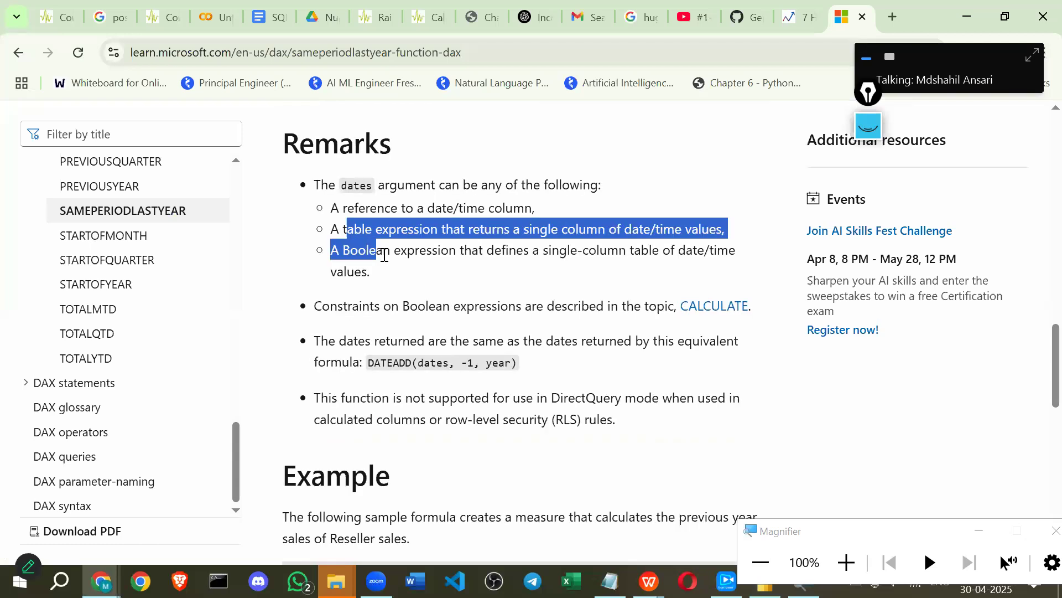
pyautogui.click(340, 200)
pyautogui.moveTo(333, 206); pyautogui.dragTo(376, 208)
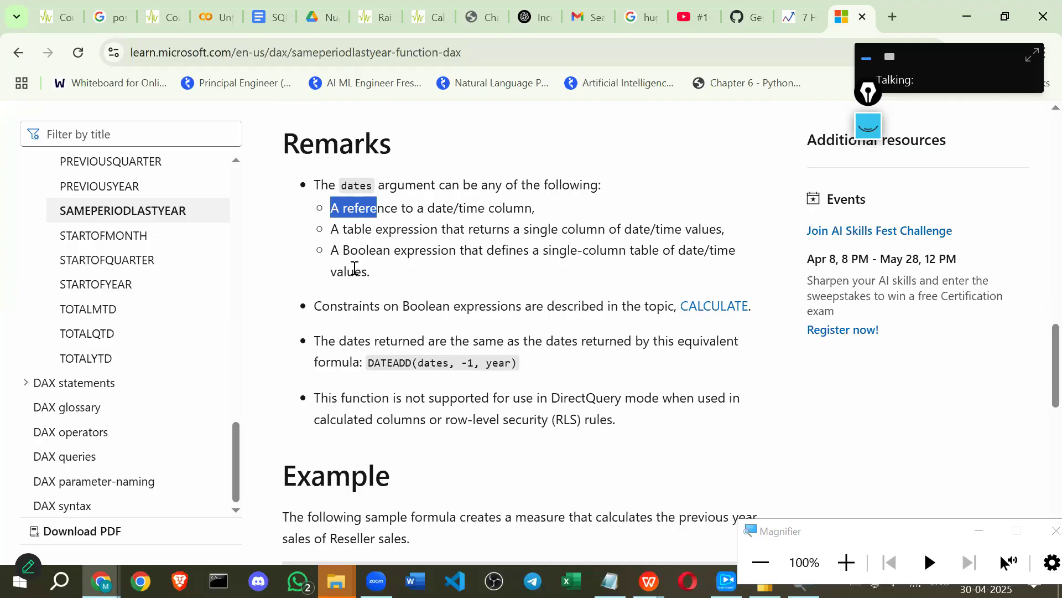
pyautogui.hotkey('alt', 'Tab')
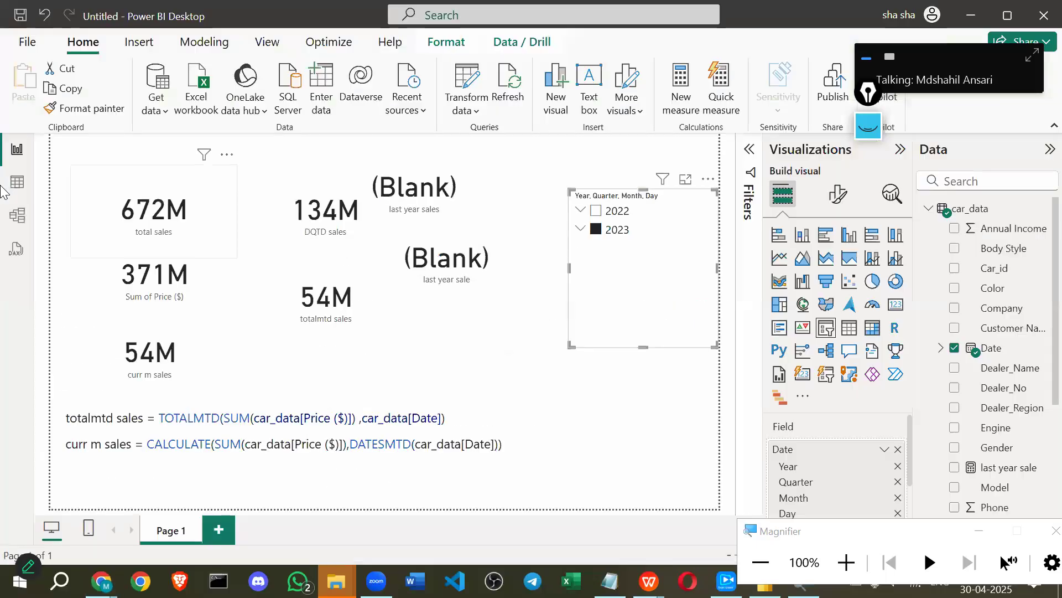
pyautogui.click(11, 194)
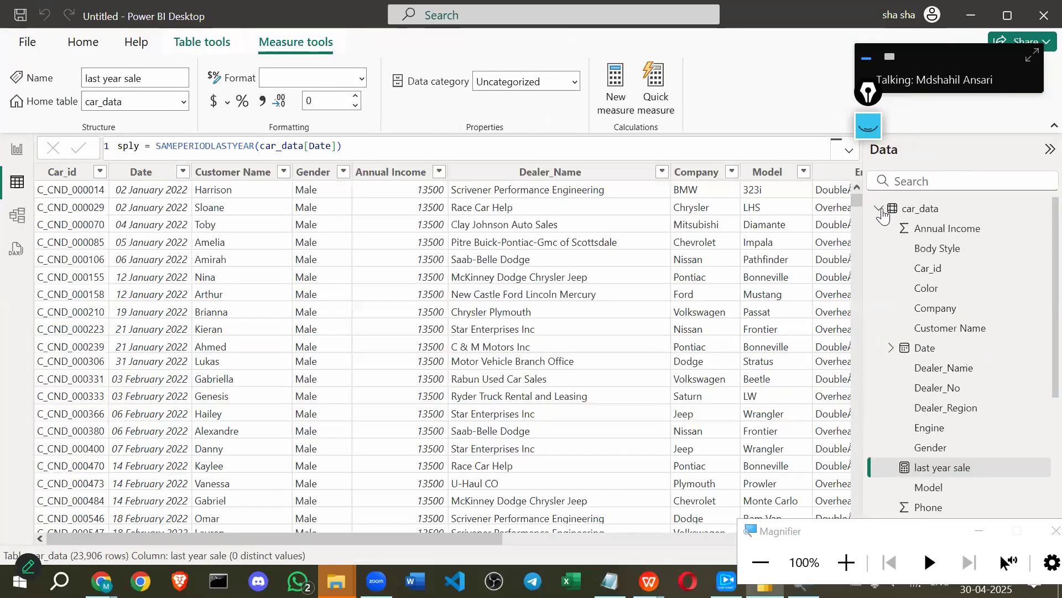
pyautogui.click(879, 210)
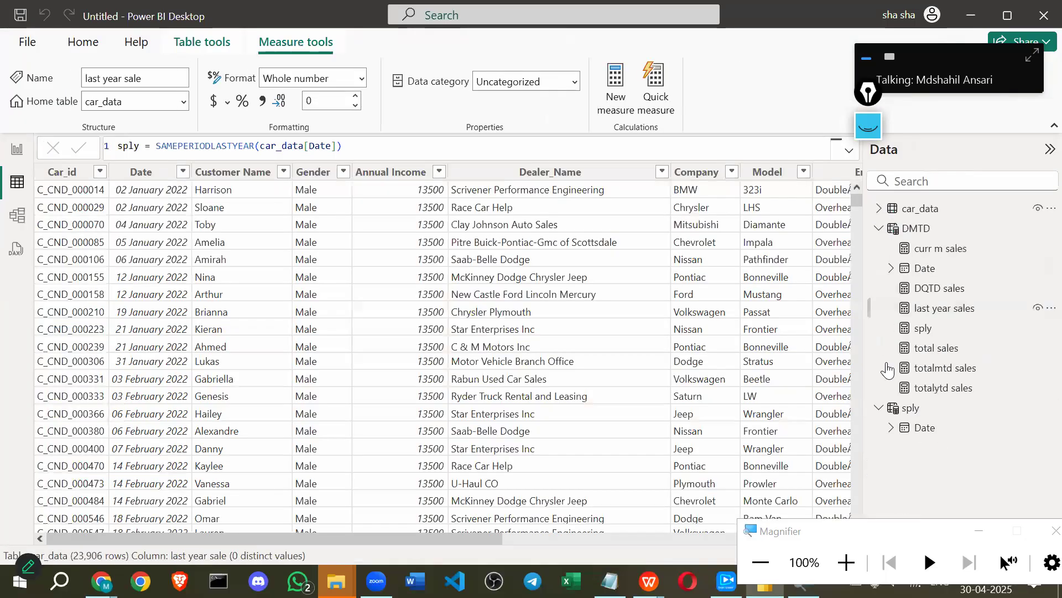
pyautogui.click(925, 428)
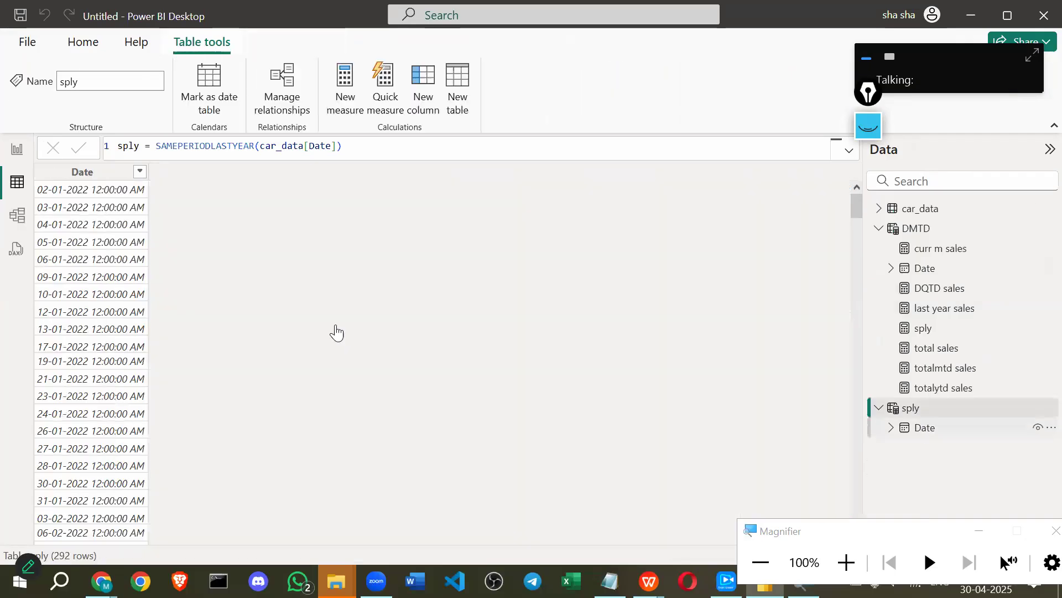
pyautogui.click(94, 292)
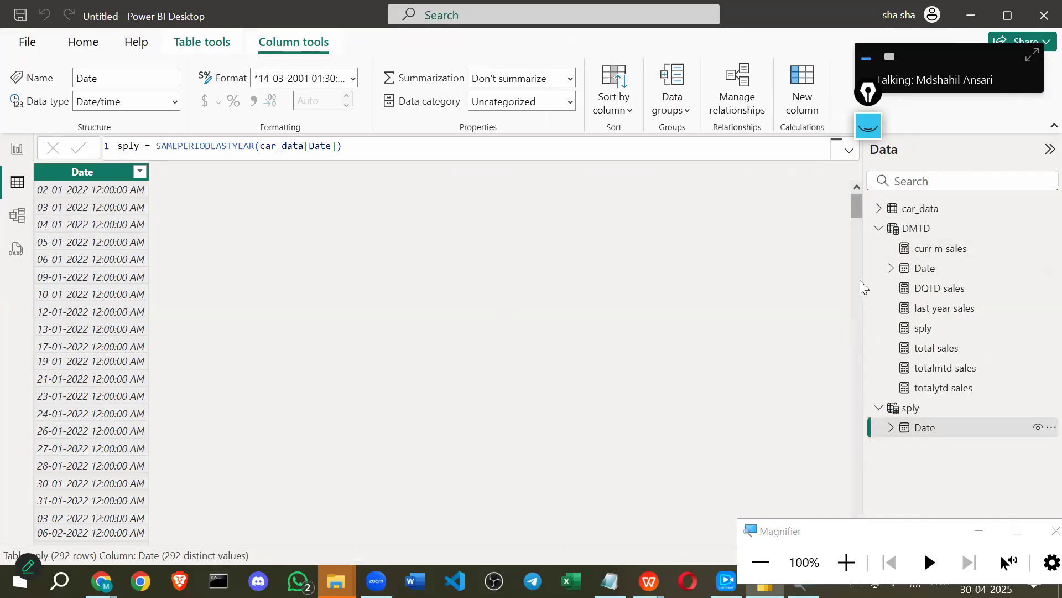
pyautogui.moveTo(857, 206); pyautogui.dragTo(776, 514)
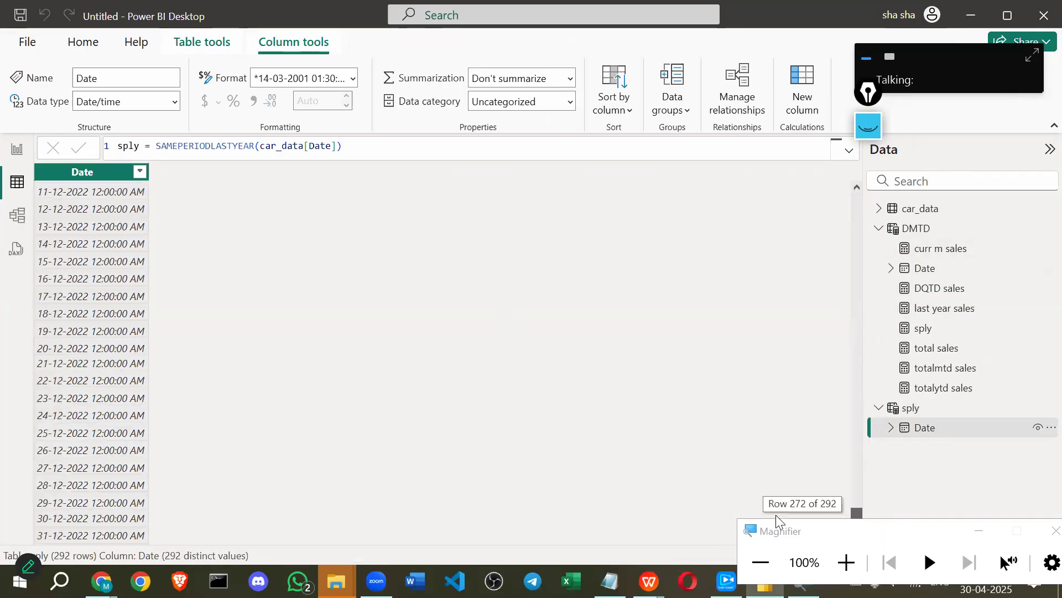
pyautogui.moveTo(848, 531); pyautogui.dragTo(865, 350)
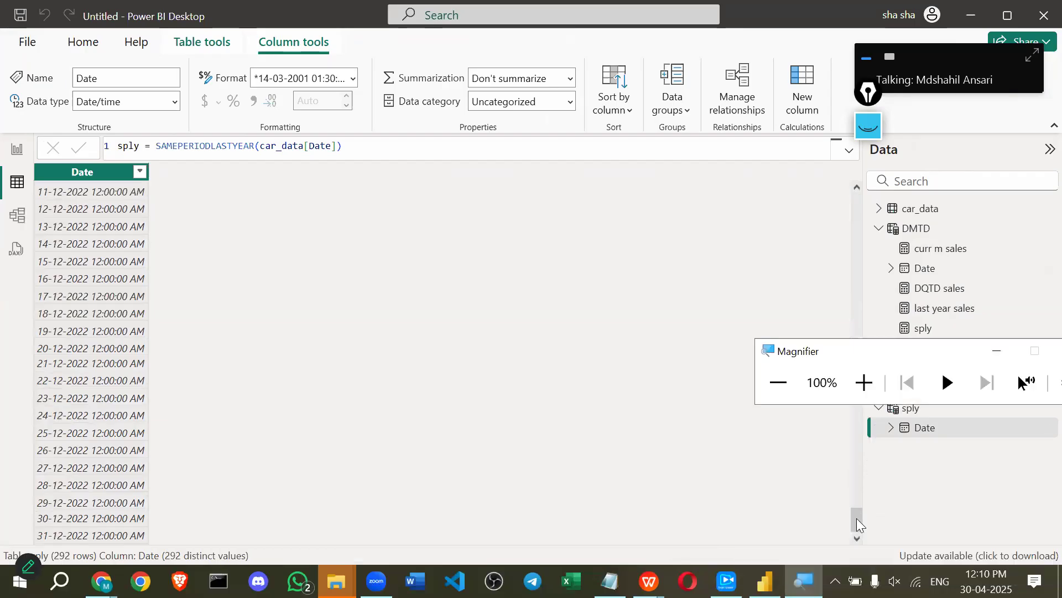
pyautogui.click(62, 411)
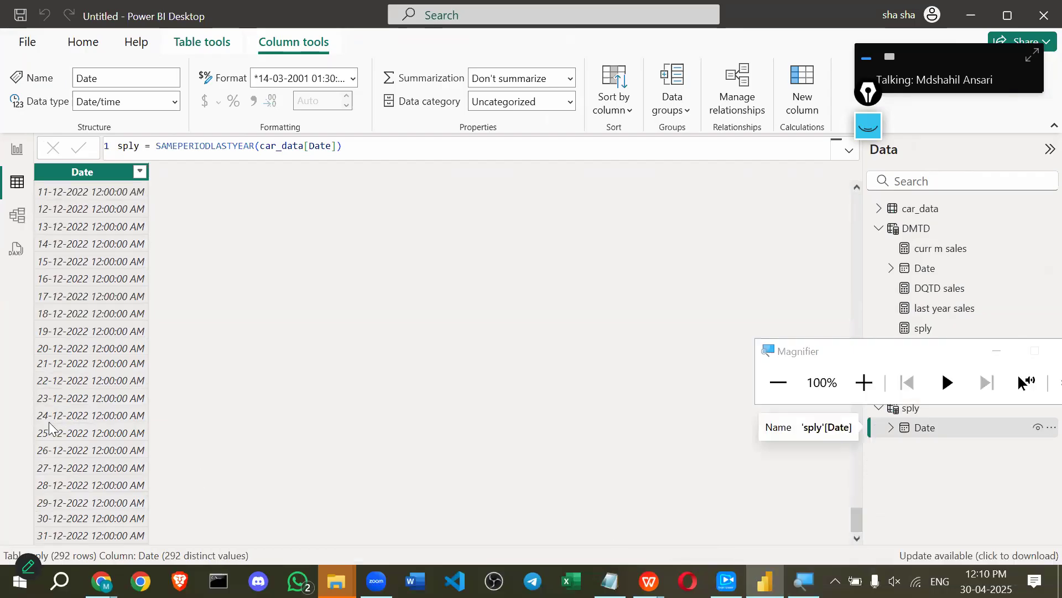
pyautogui.scroll(10, 113, 330)
pyautogui.scroll(10, 120, 330)
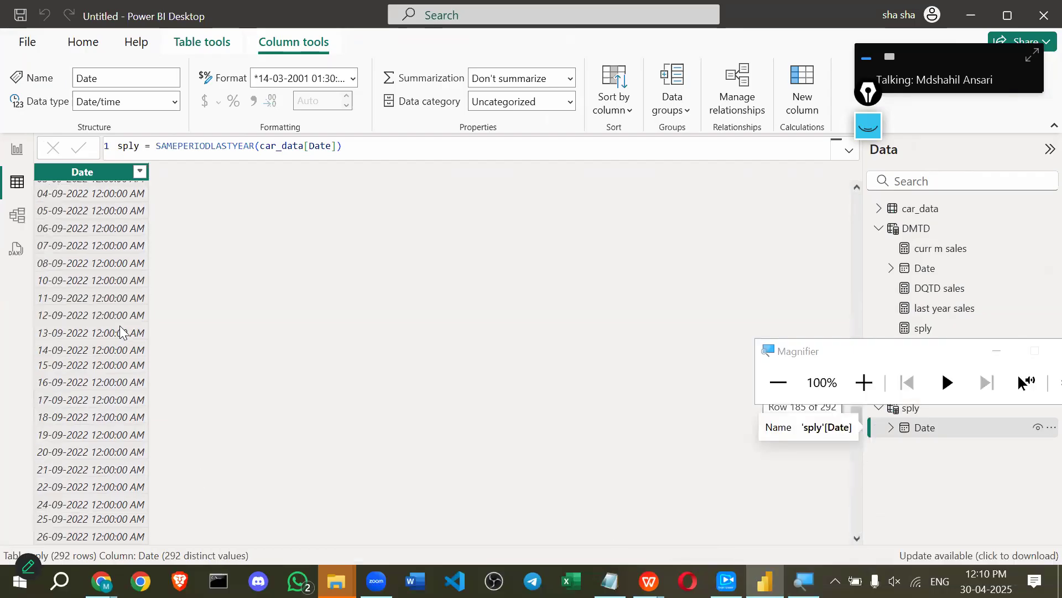
pyautogui.scroll(2, 122, 332)
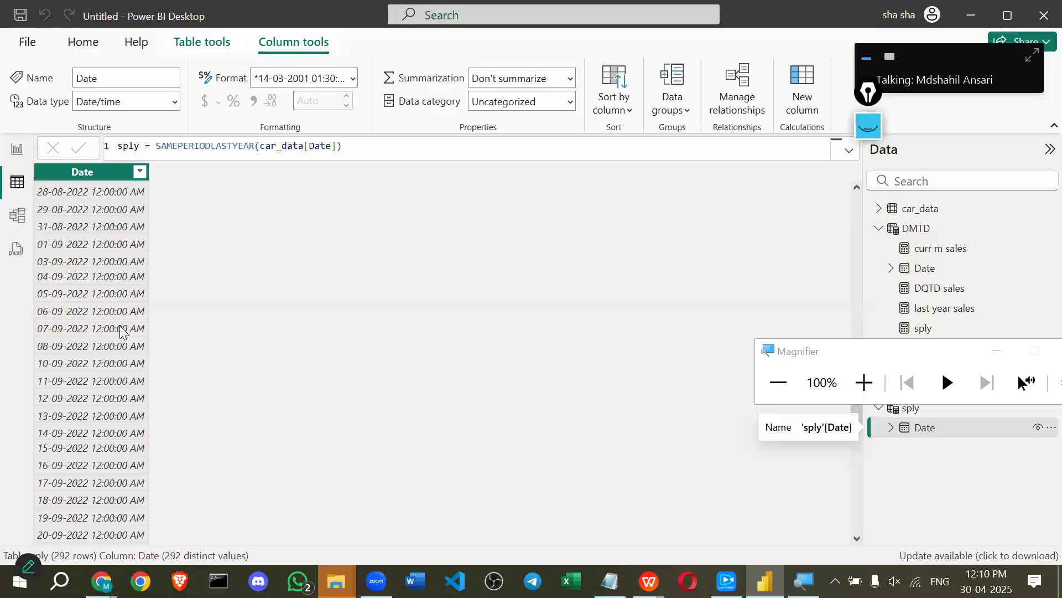
pyautogui.click(17, 147)
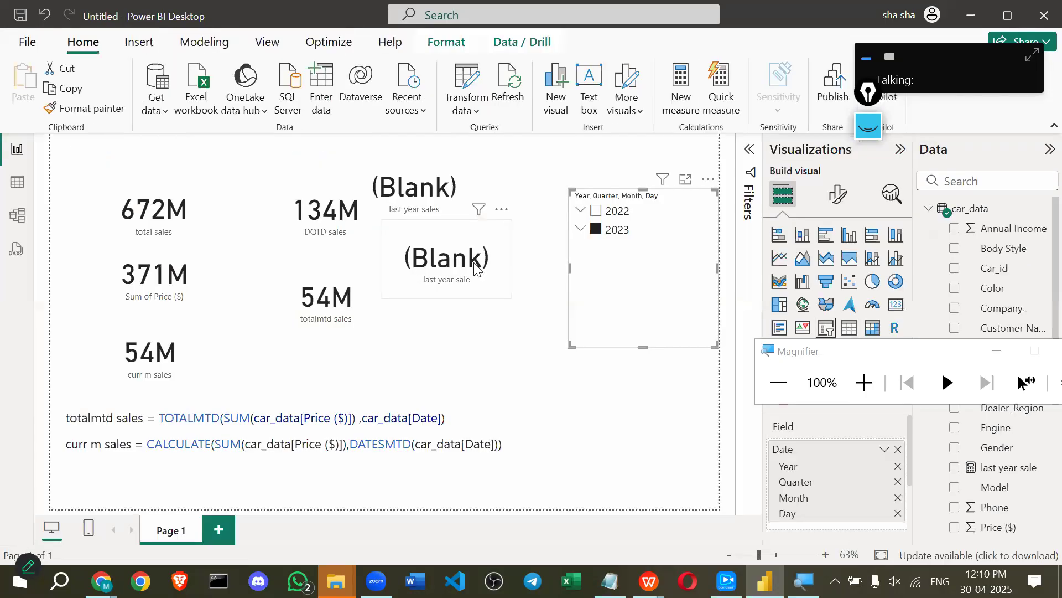
pyautogui.click(476, 268)
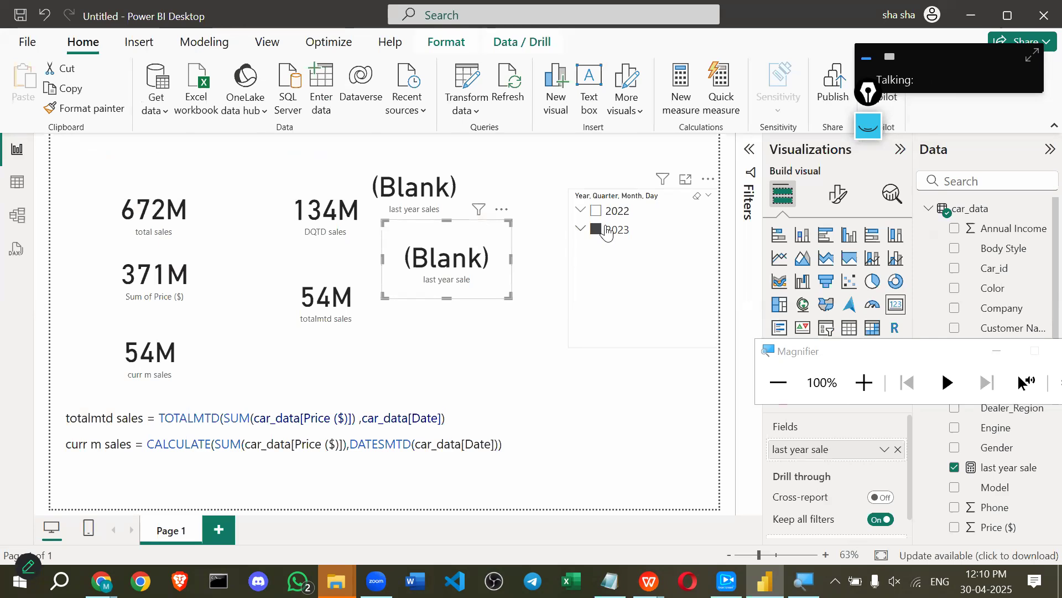
pyautogui.click(607, 232)
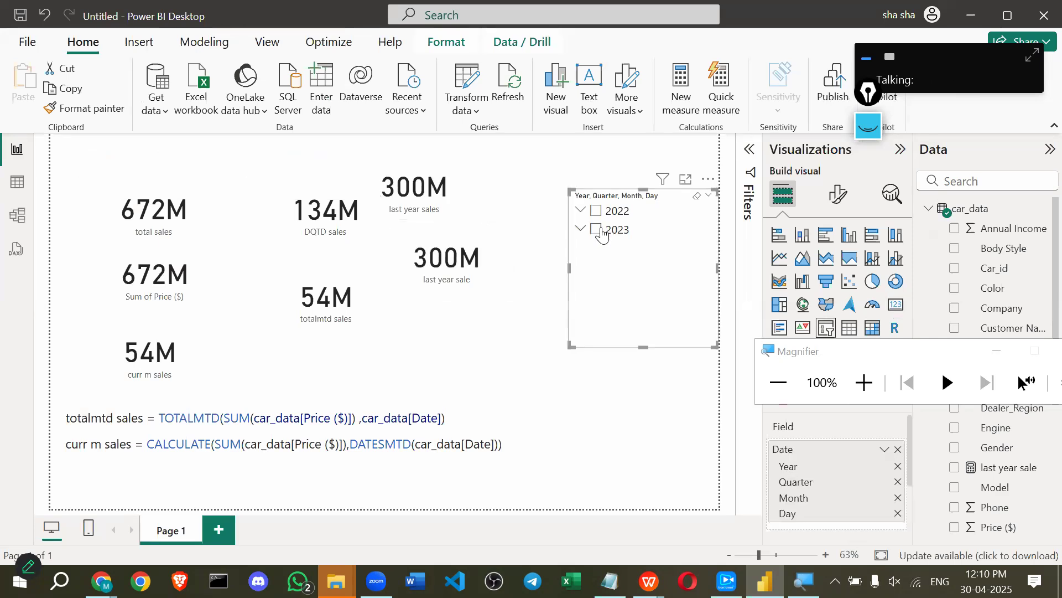
pyautogui.click(601, 230)
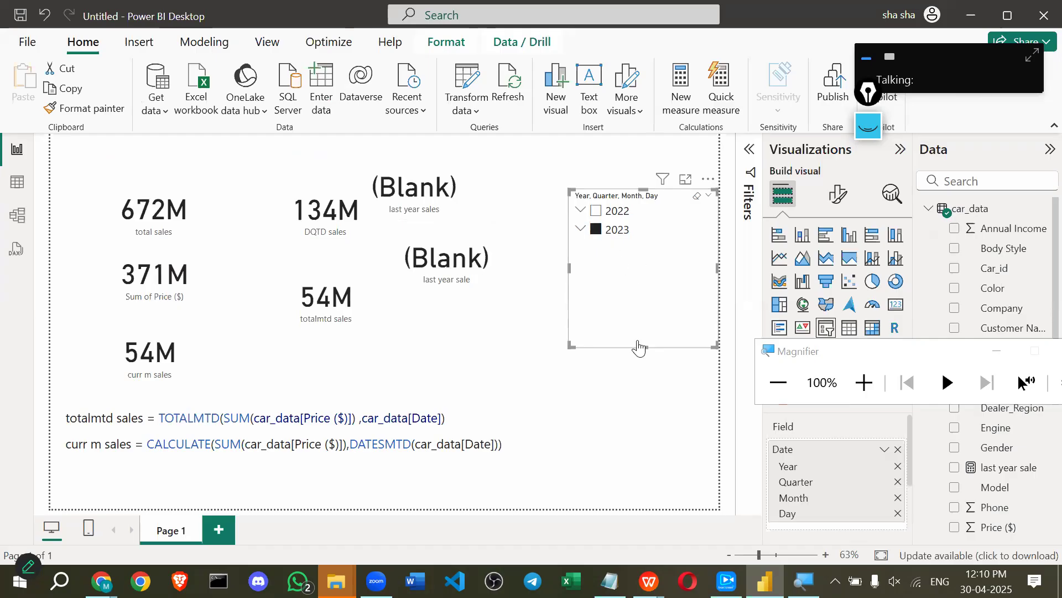
pyautogui.click(621, 230)
pyautogui.hotkey('alt', 'Tab')
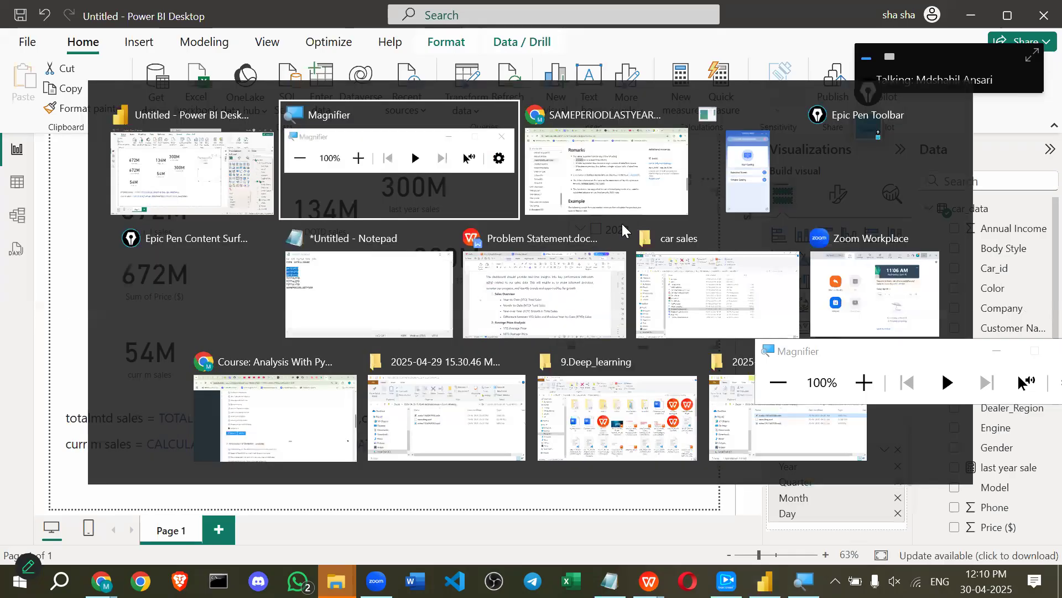
pyautogui.hotkey('alt', 'Tab')
# Highlight the sentence giving the equivalent DATEADD formula on the SAMEPERIODLASTYEAR page.
pyautogui.click(347, 392)
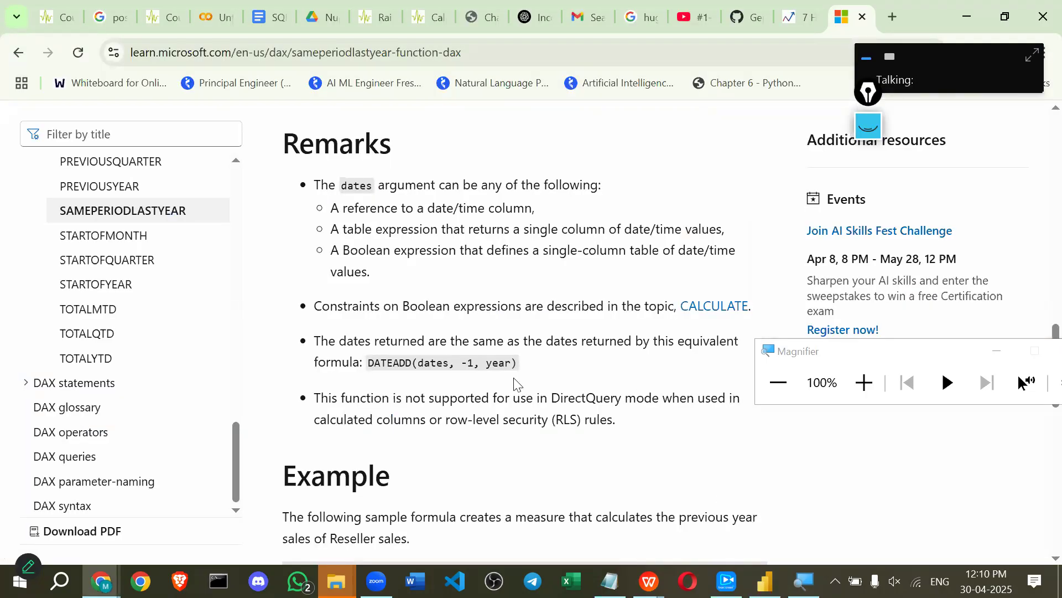
pyautogui.moveTo(617, 340); pyautogui.dragTo(360, 362)
pyautogui.click(440, 365)
pyautogui.scroll(3, 380, 325)
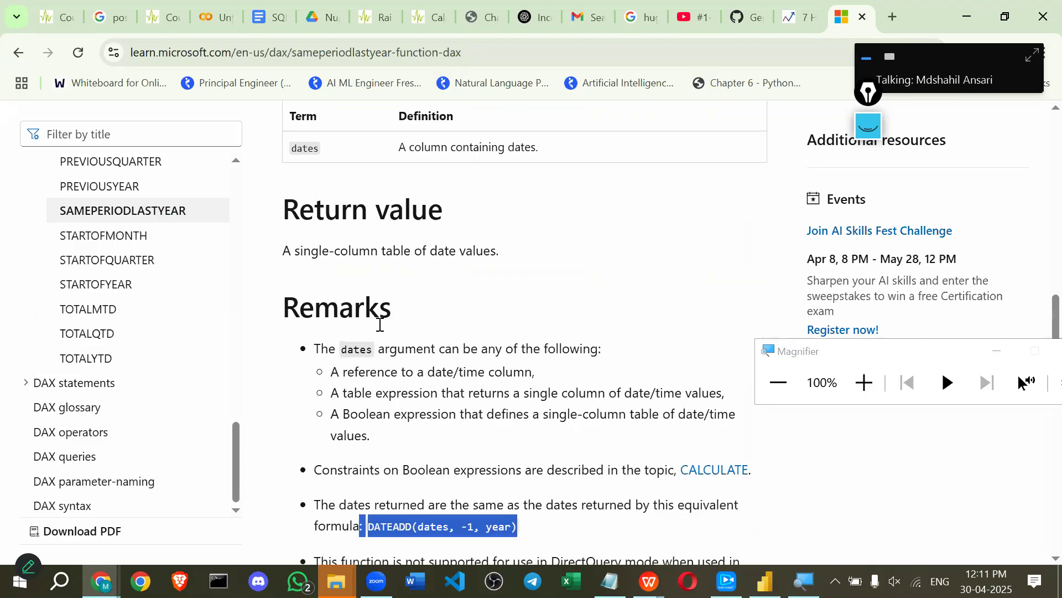
pyautogui.scroll(5, 299, 270)
pyautogui.scroll(-5, 344, 264)
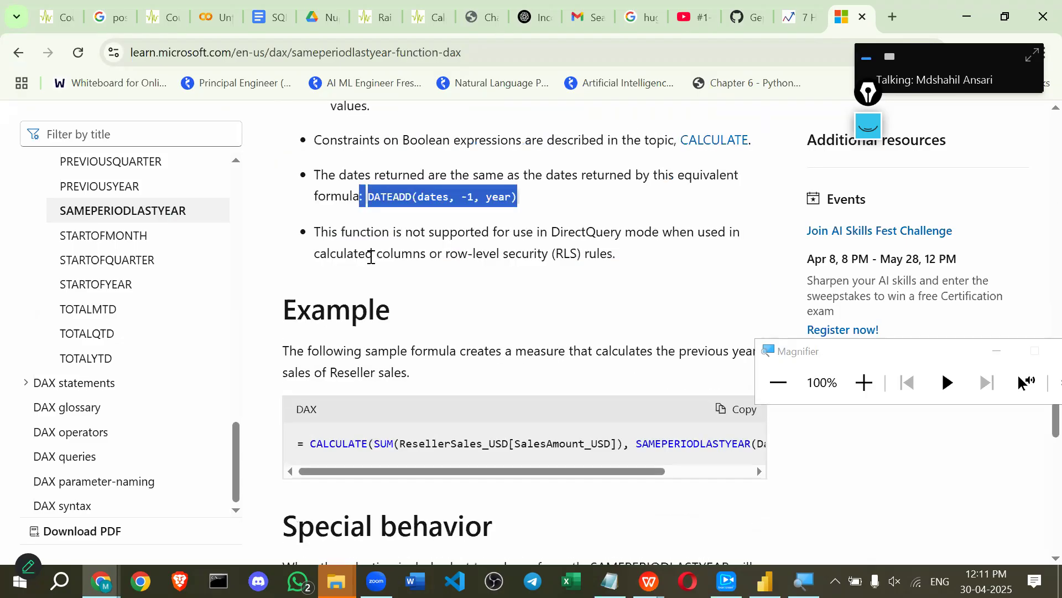
# Highlight the parts of DATEADD(dates, -1, year): dates, -1, year and the function name.
pyautogui.click(371, 196)
pyautogui.moveTo(473, 197); pyautogui.dragTo(368, 196)
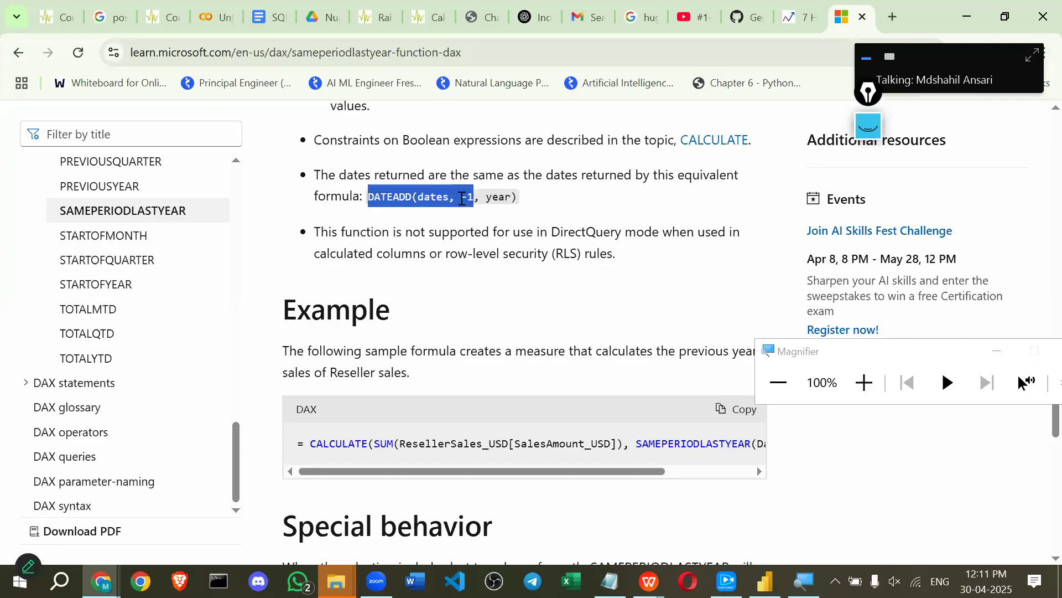
pyautogui.click(462, 199)
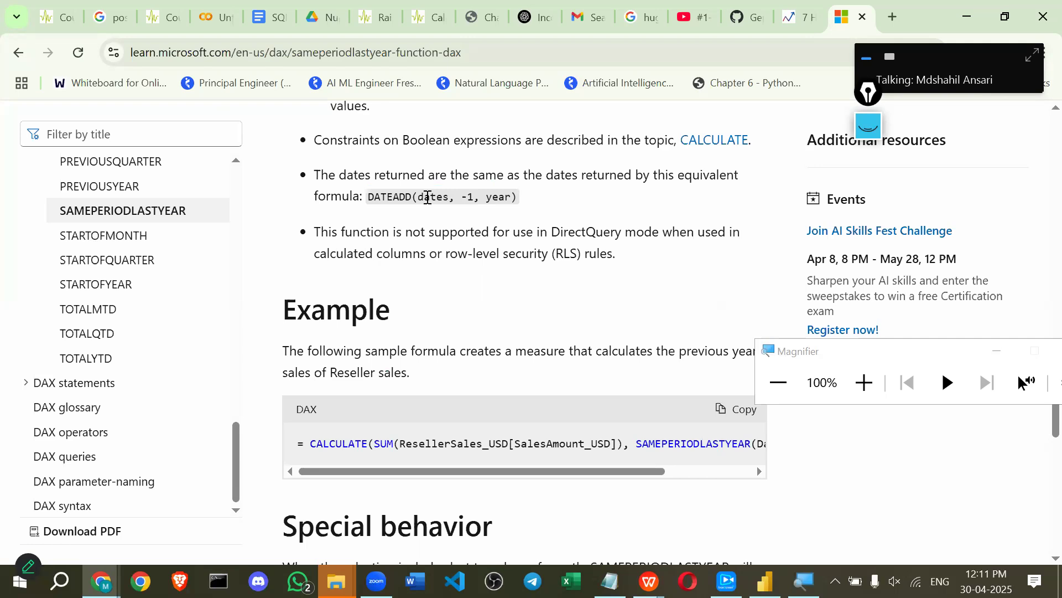
pyautogui.doubleClick(442, 196)
pyautogui.doubleClick(469, 198)
pyautogui.click(504, 198)
pyautogui.doubleClick(491, 200)
pyautogui.moveTo(482, 200); pyautogui.dragTo(459, 199)
pyautogui.click(473, 199)
pyautogui.moveTo(375, 197); pyautogui.dragTo(434, 194)
# Scroll through the Example and Special behavior sections and mark the word 'extension'.
pyautogui.scroll(-1, 435, 193)
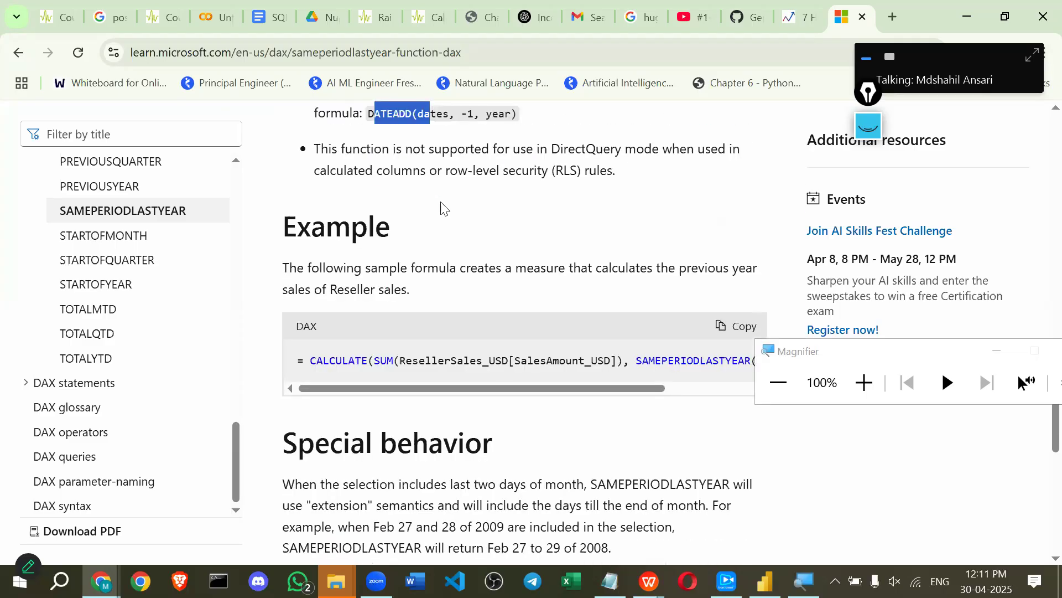
pyautogui.moveTo(478, 391); pyautogui.dragTo(762, 379)
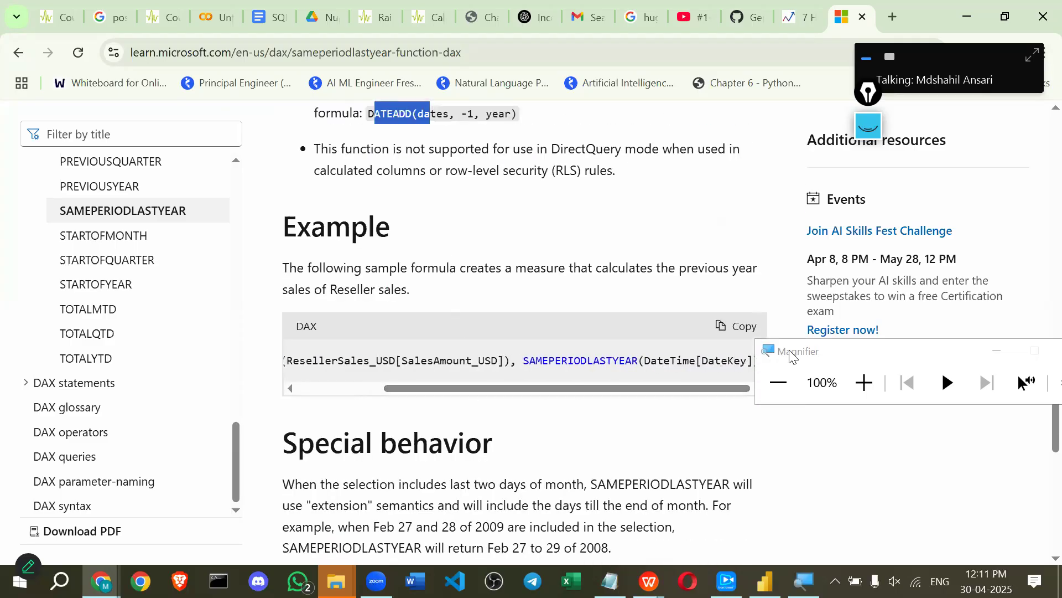
pyautogui.click(832, 362)
pyautogui.moveTo(833, 363); pyautogui.dragTo(855, 462)
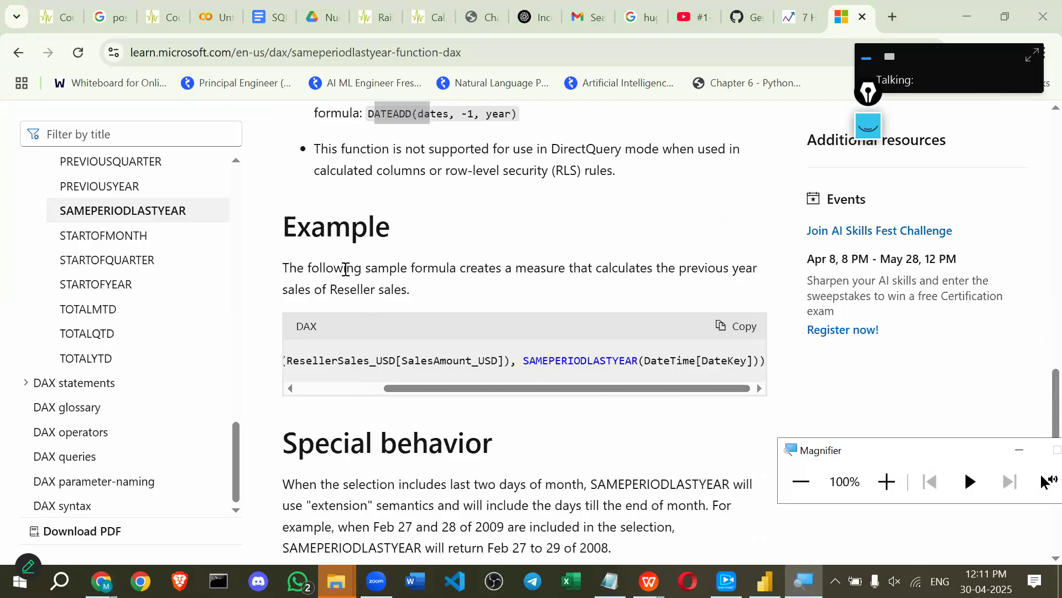
pyautogui.scroll(-3, 372, 339)
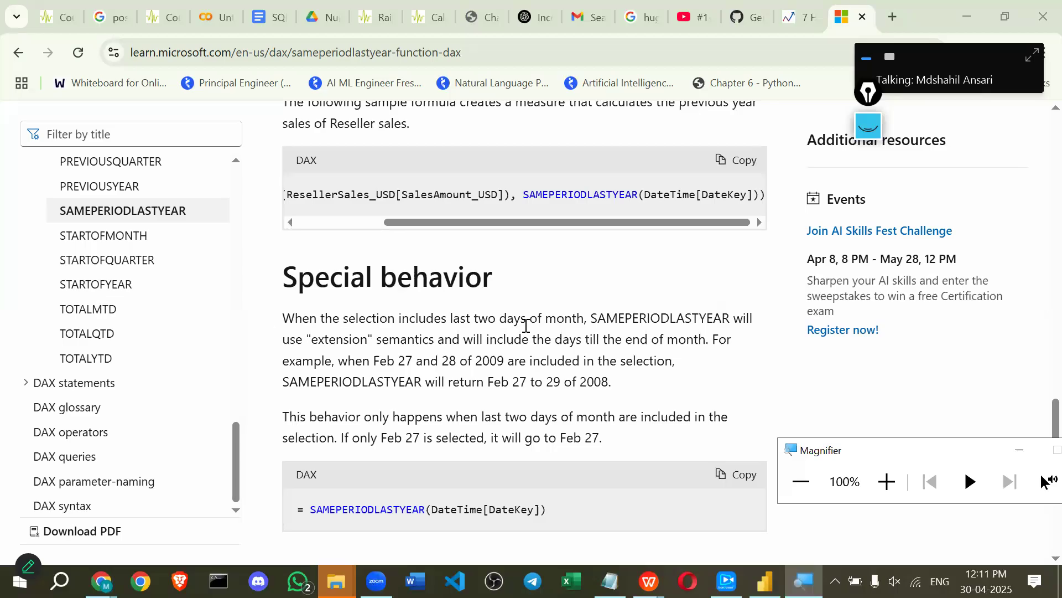
pyautogui.moveTo(318, 339); pyautogui.dragTo(375, 339)
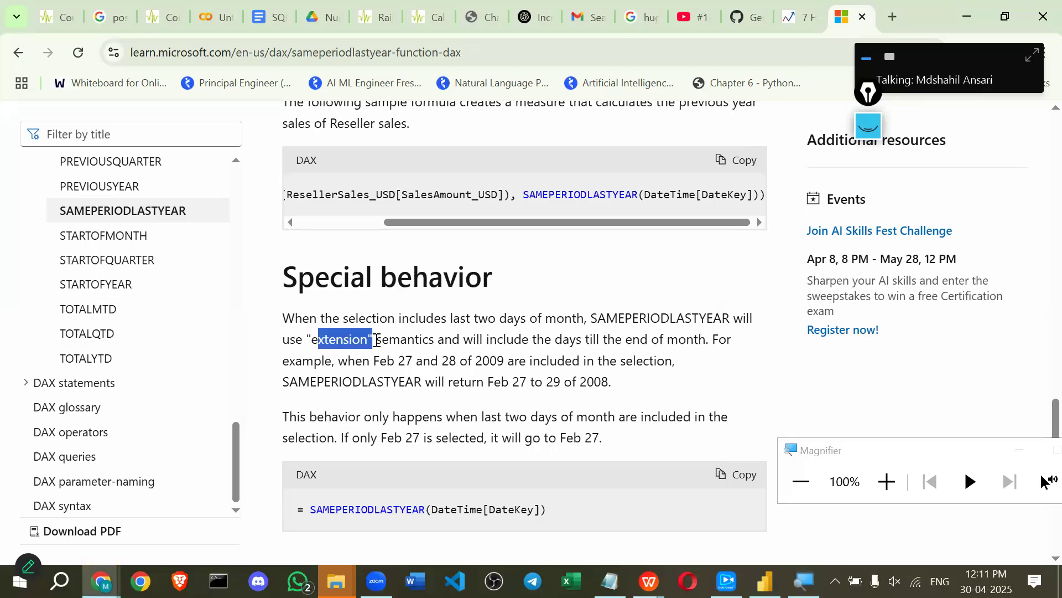
pyautogui.scroll(-4, 510, 346)
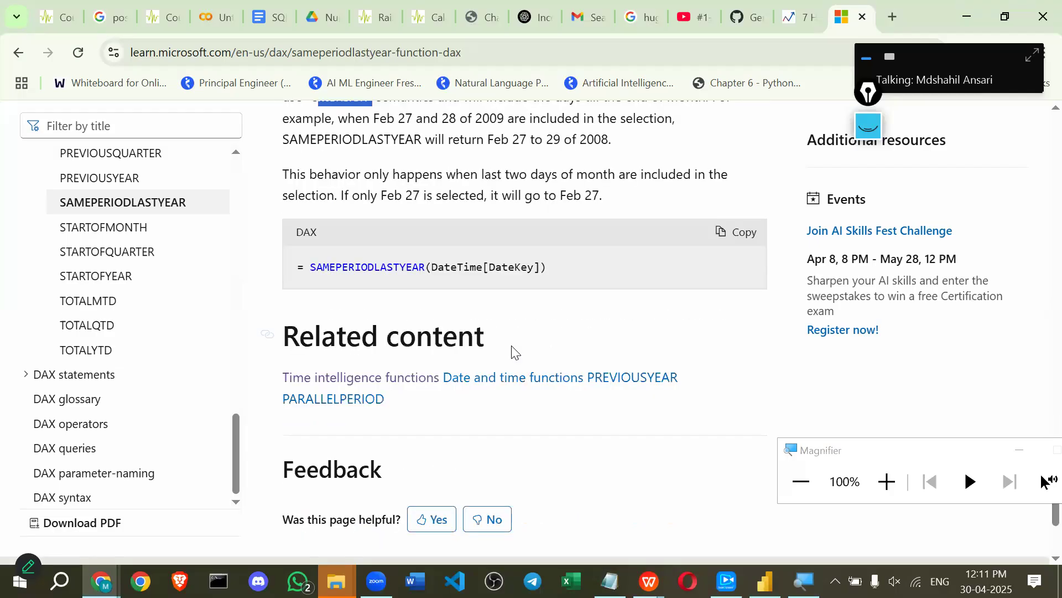
pyautogui.scroll(5, 509, 346)
pyautogui.click(533, 18)
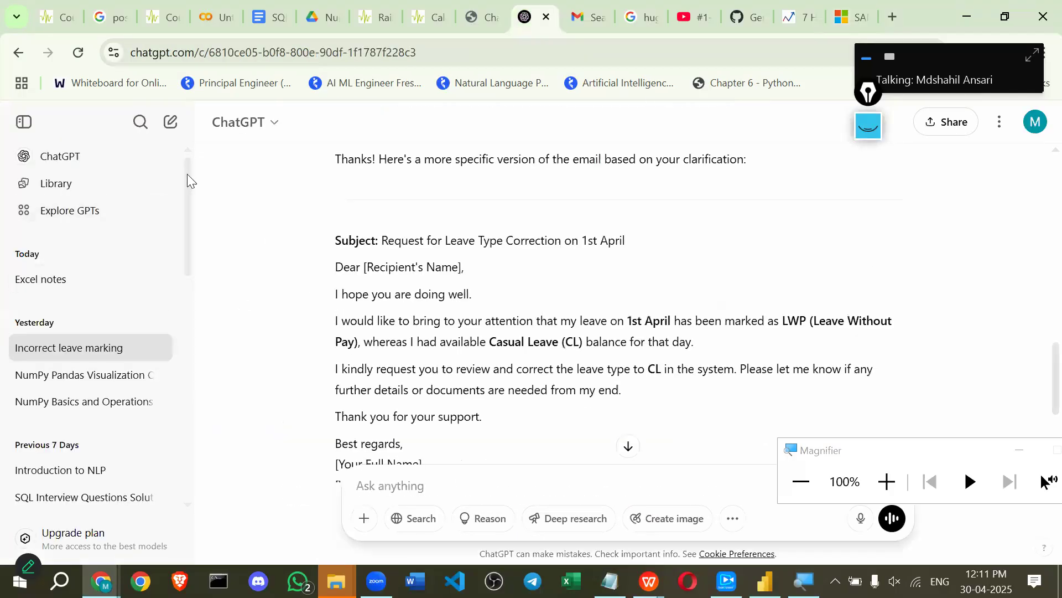
# In a new ChatGPT chat, draft the prompt 'i am using sameperiodlastyear formula', fixing its typos.
pyautogui.click(71, 160)
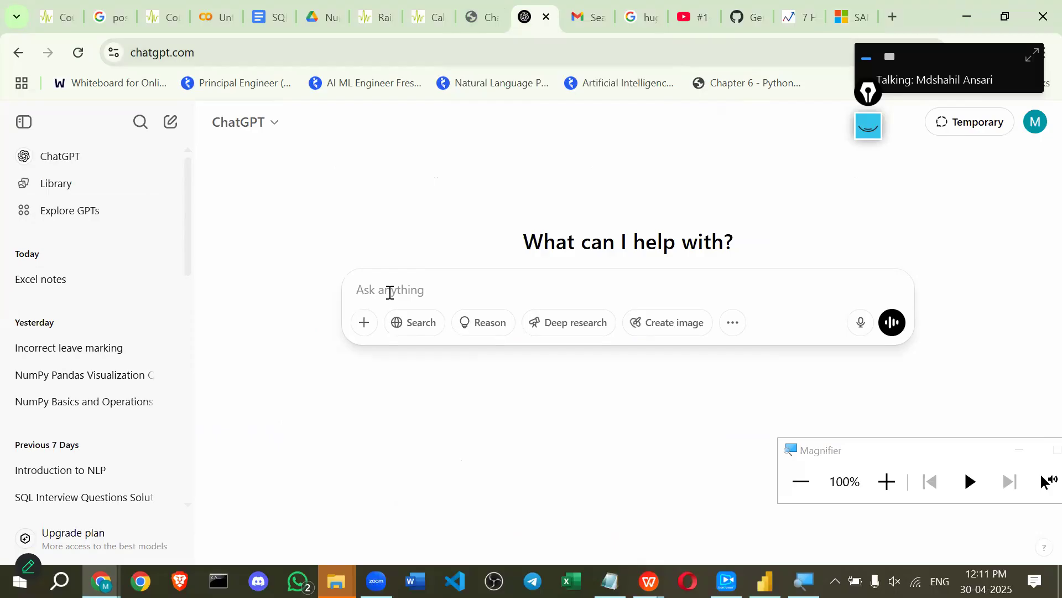
pyautogui.write('i am using ')
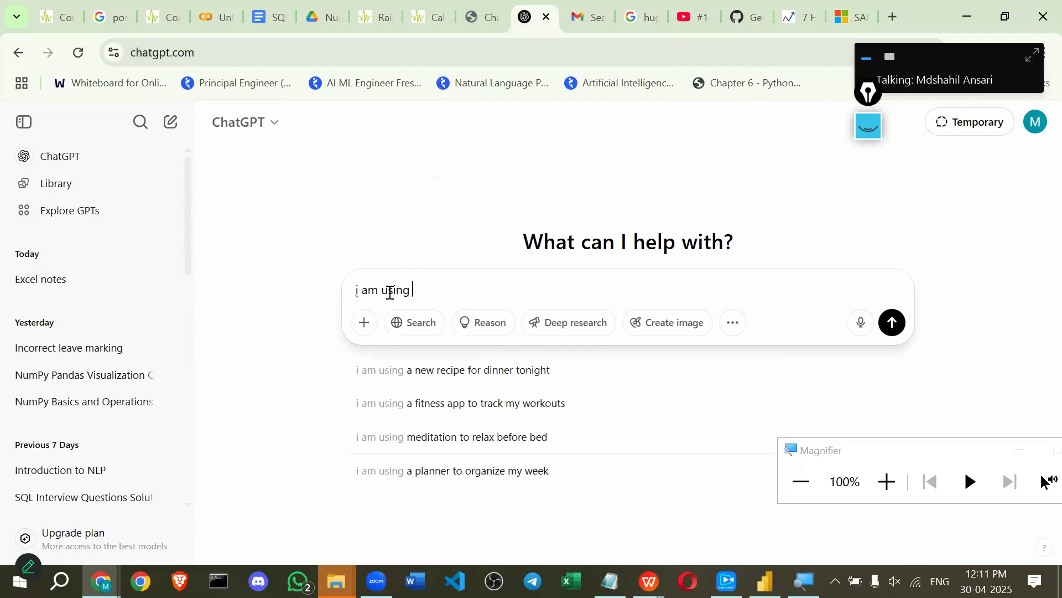
pyautogui.write('samepi')
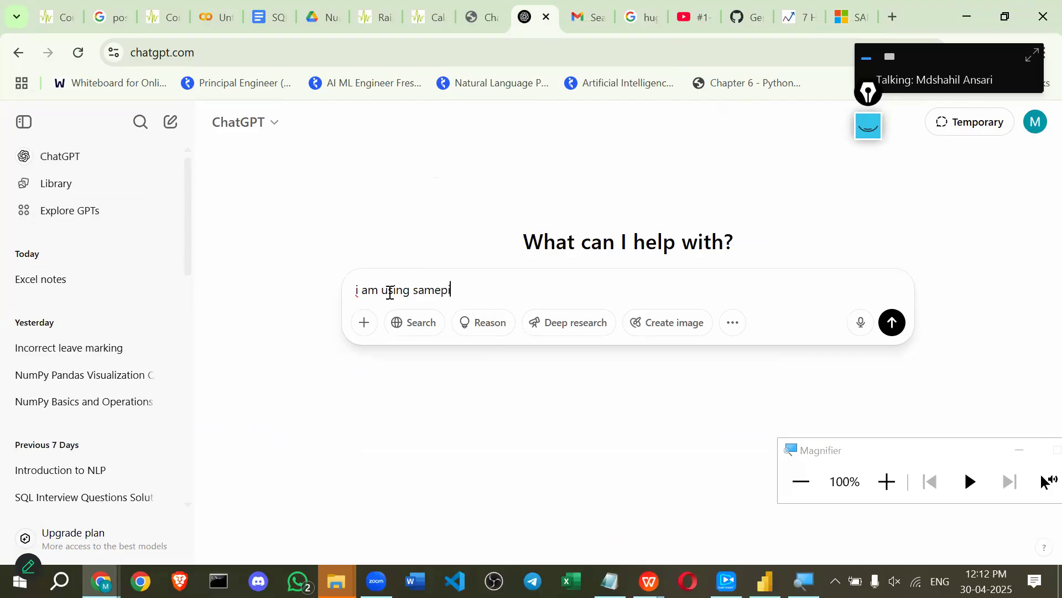
pyautogui.press('BackSpace')
pyautogui.write('eriod')
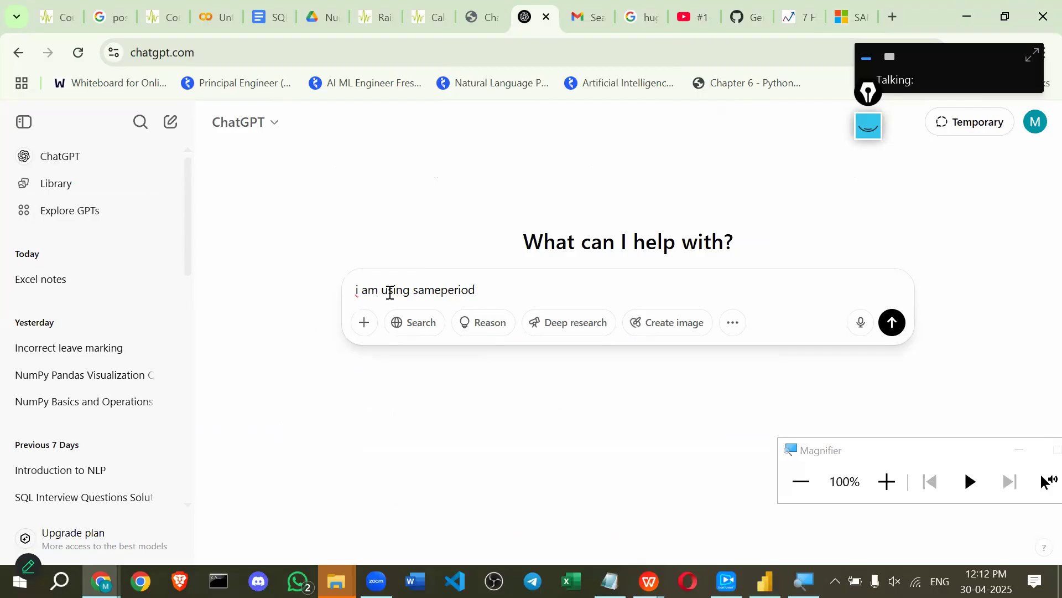
pyautogui.press('BackSpace')
pyautogui.write('d')
pyautogui.press('BackSpace')
pyautogui.write('last')
pyautogui.press('BackSpace')
pyautogui.write('yeat')
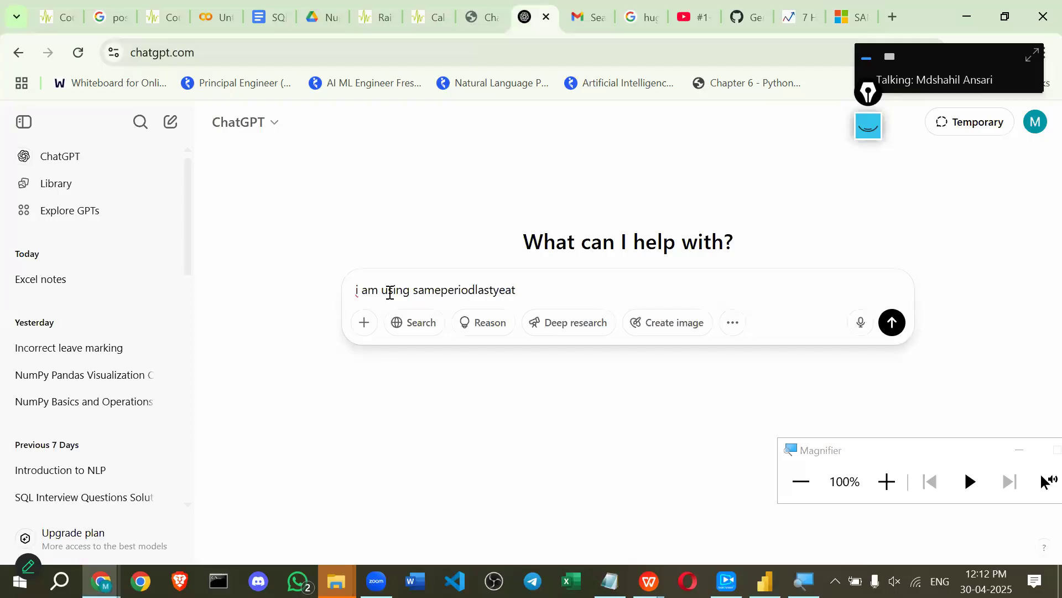
pyautogui.press('BackSpace')
pyautogui.write('r f')
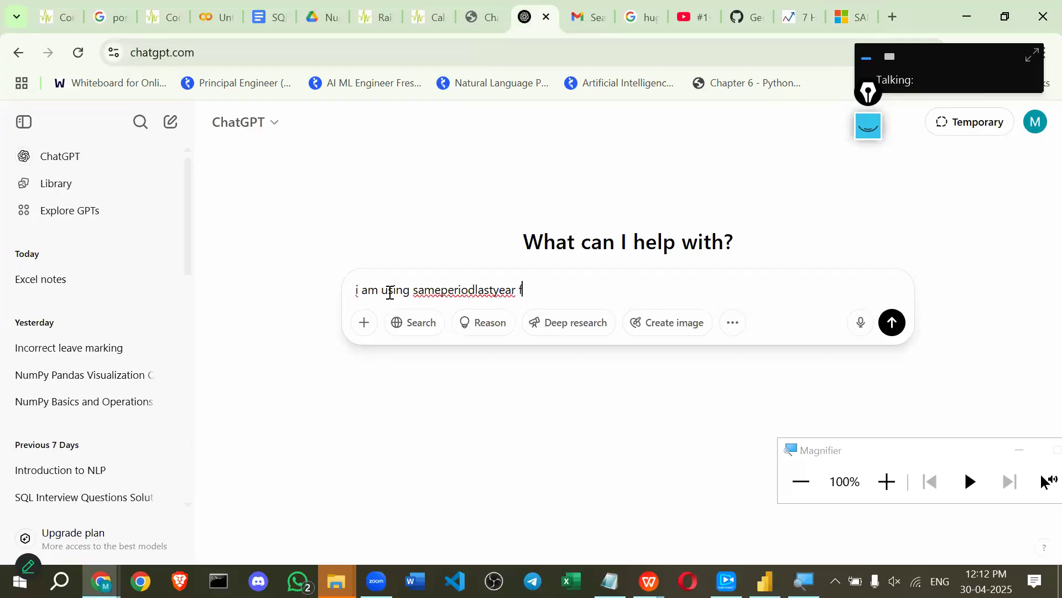
pyautogui.write('r')
pyautogui.write('mu')
pyautogui.write('la')
pyautogui.press('BackSpace')
pyautogui.press('BackSpace')
pyautogui.press('BackSpace')
pyautogui.press('BackSpace')
pyautogui.press('BackSpace')
pyautogui.press('BackSpace')
pyautogui.write('ormuls')
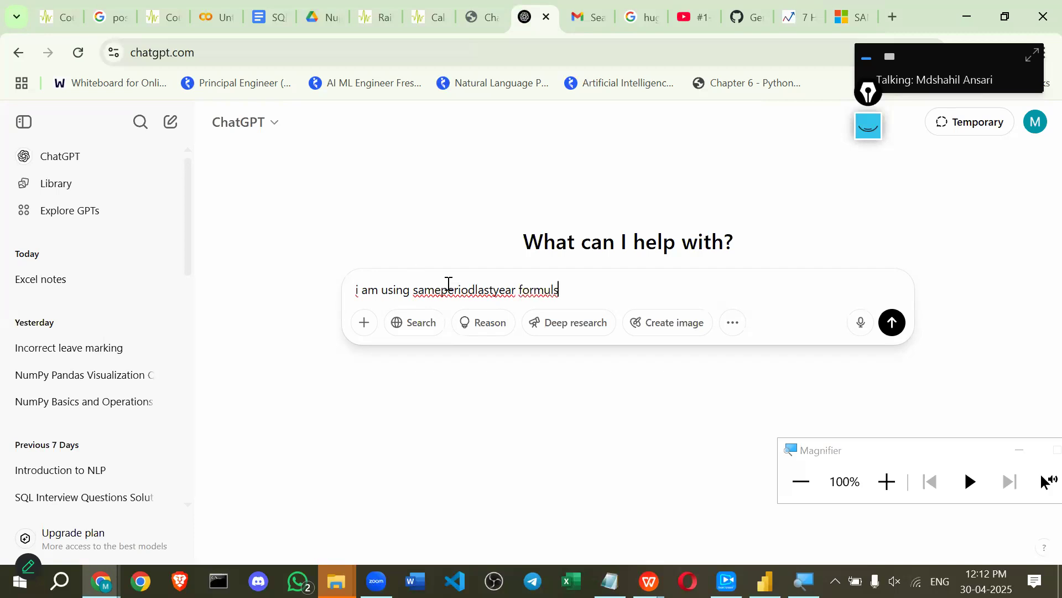
pyautogui.press('BackSpace')
pyautogui.write('a')
pyautogui.hotkey('alt', 'Tab')
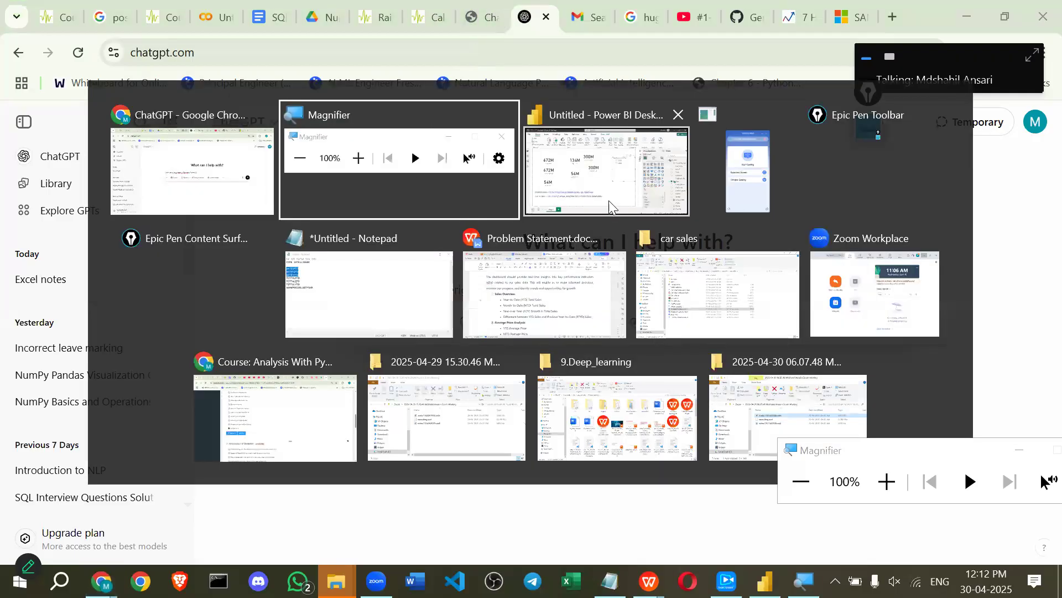
# Copy the last year sale formula CALCULATE(SUM(car_data[Price ($)]),SAMEPERIODLASTYEAR(car_data[Date])) from Power BI.
pyautogui.click(592, 182)
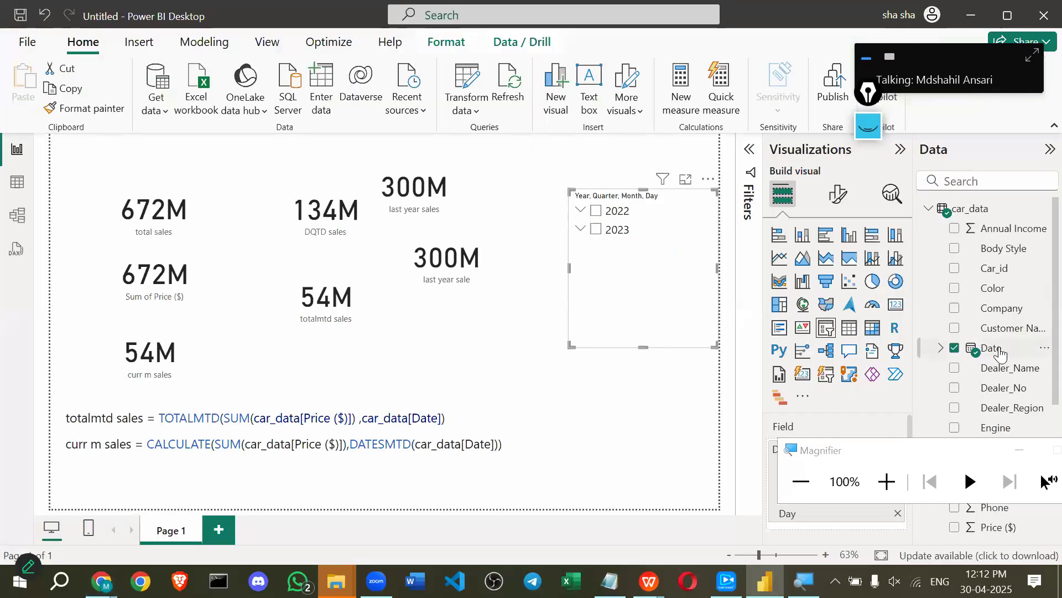
pyautogui.scroll(-3, 1002, 332)
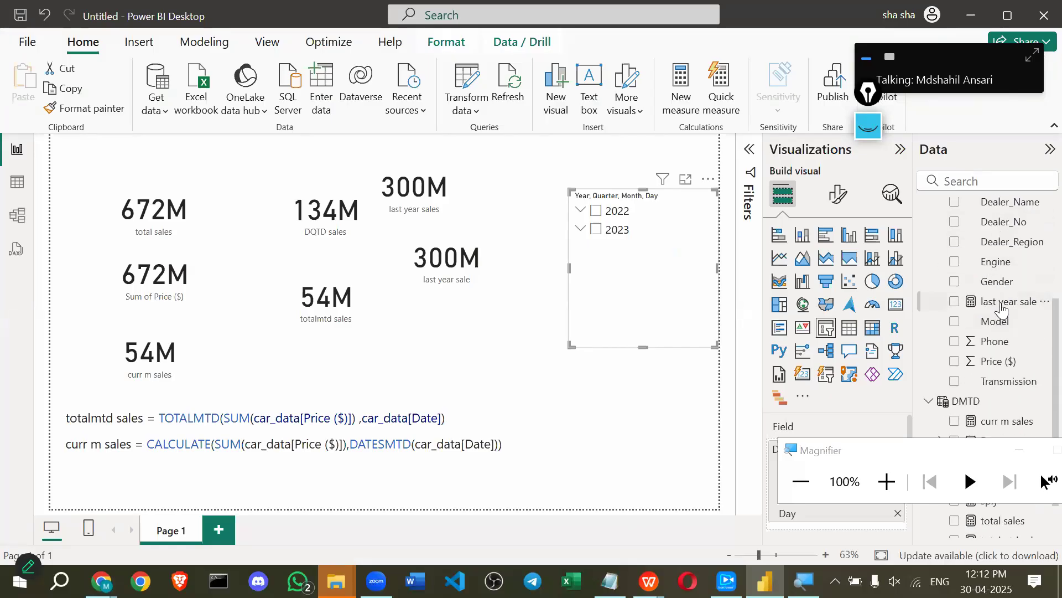
pyautogui.click(1003, 305)
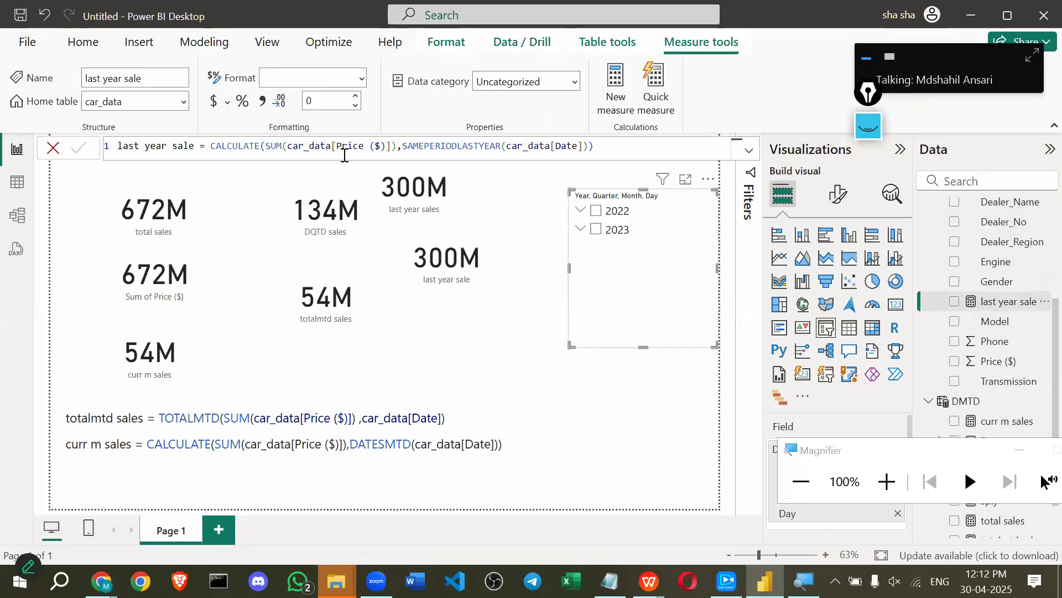
pyautogui.hotkey('ctrl', 'a')
pyautogui.hotkey('ctrl', 'c')
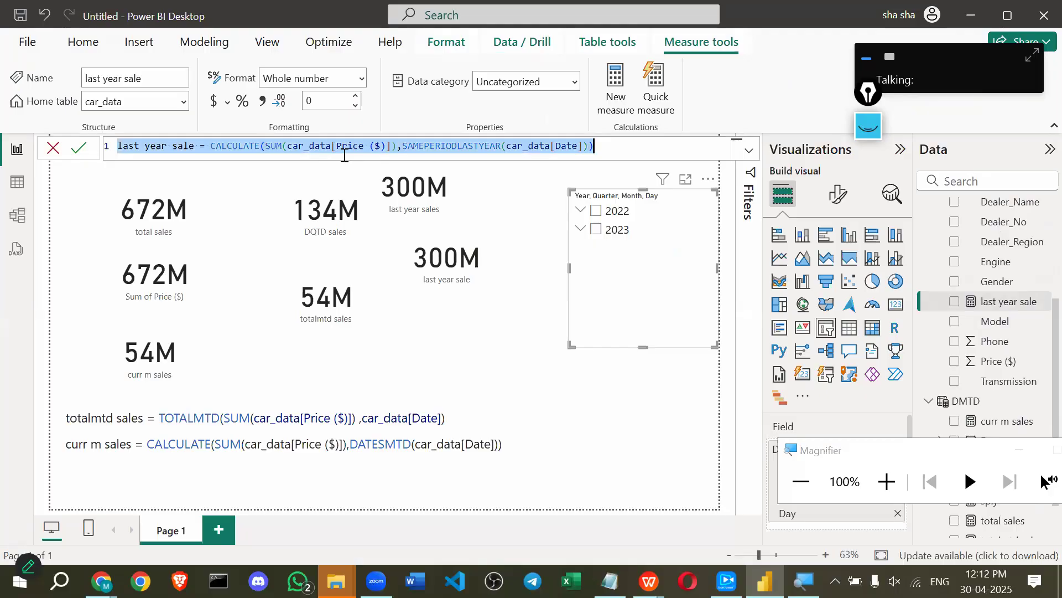
pyautogui.hotkey('alt', 'Tab')
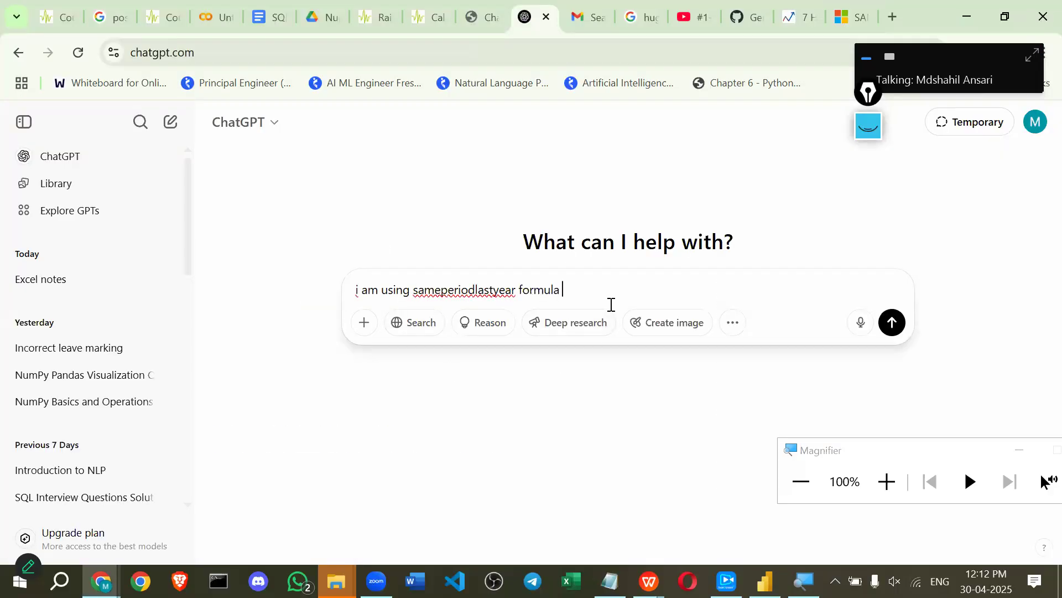
# Paste the formula into the prompt and add 'but when I click the current-year slicer, the last year sale card shows'.
pyautogui.hotkey('ctrl', 'v')
pyautogui.hotkey('shift', 'Return')
pyautogui.hotkey('shift', 'Return')
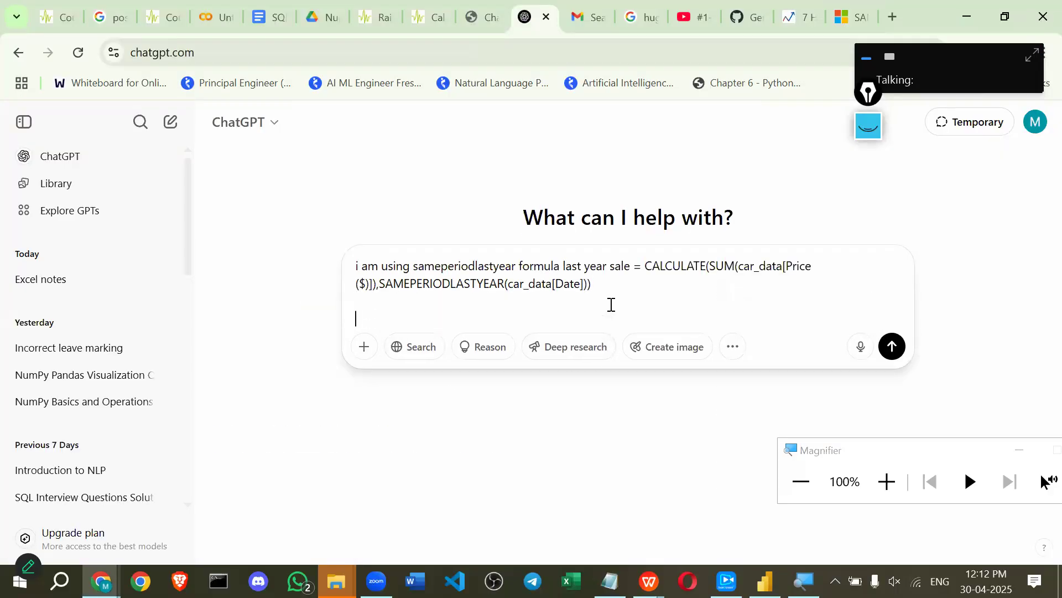
pyautogui.write('bit wh')
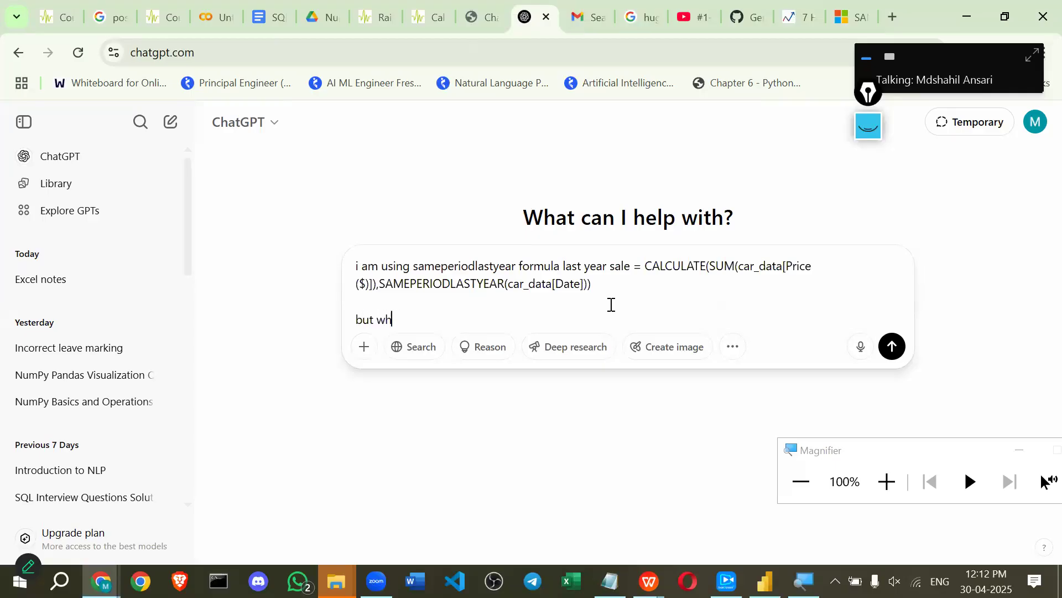
pyautogui.write('ern ')
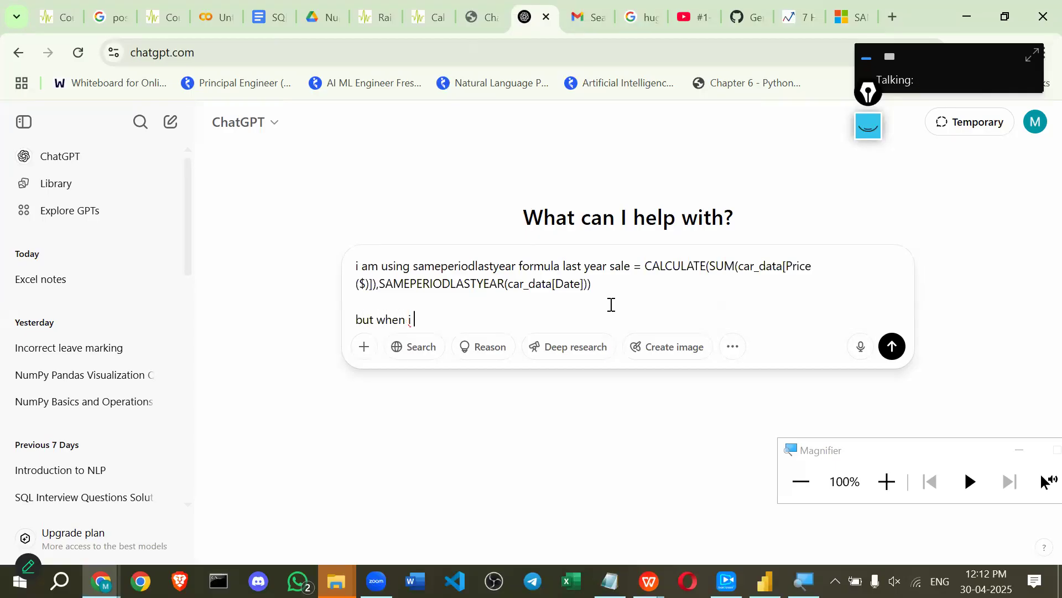
pyautogui.write('i click ')
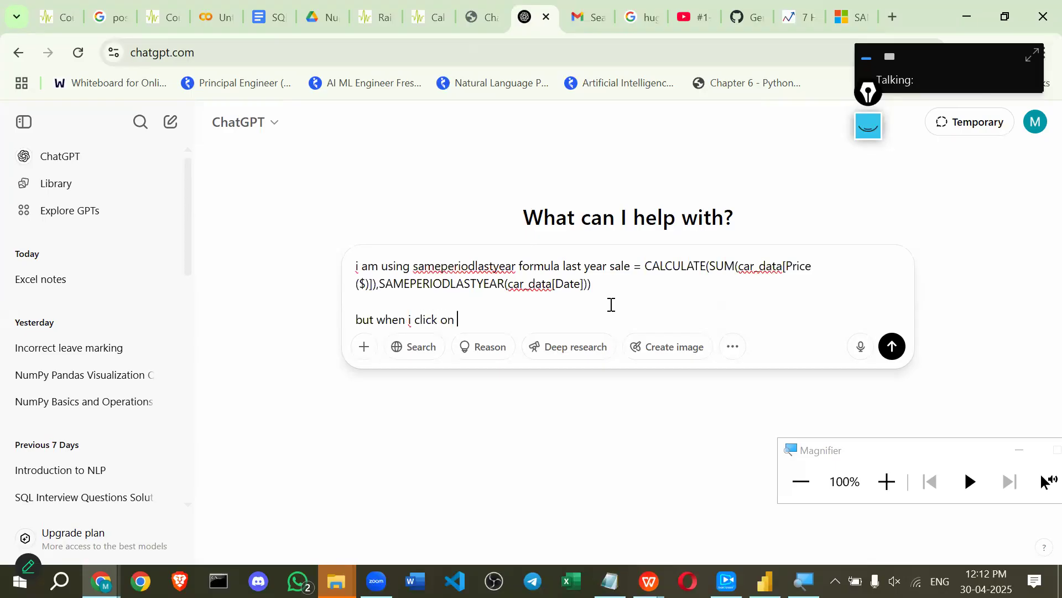
pyautogui.write('on year slicer of current')
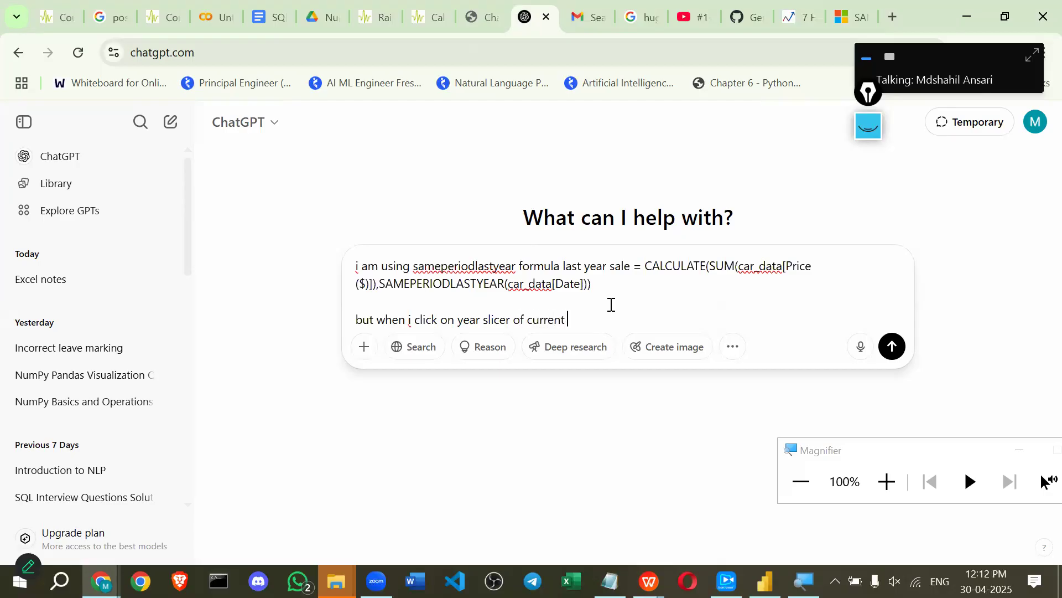
pyautogui.write(' year then')
pyautogui.moveTo(563, 267); pyautogui.dragTo(629, 268)
pyautogui.hotkey('ctrl', 'c')
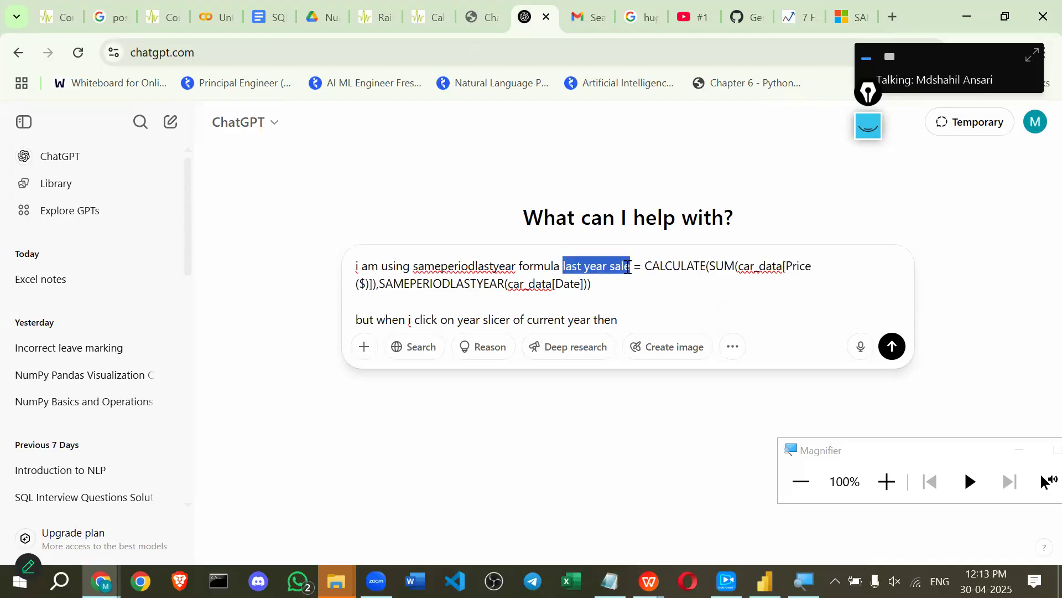
pyautogui.click(648, 325)
pyautogui.hotkey('ctrl', 'v')
pyautogui.write('card show ')
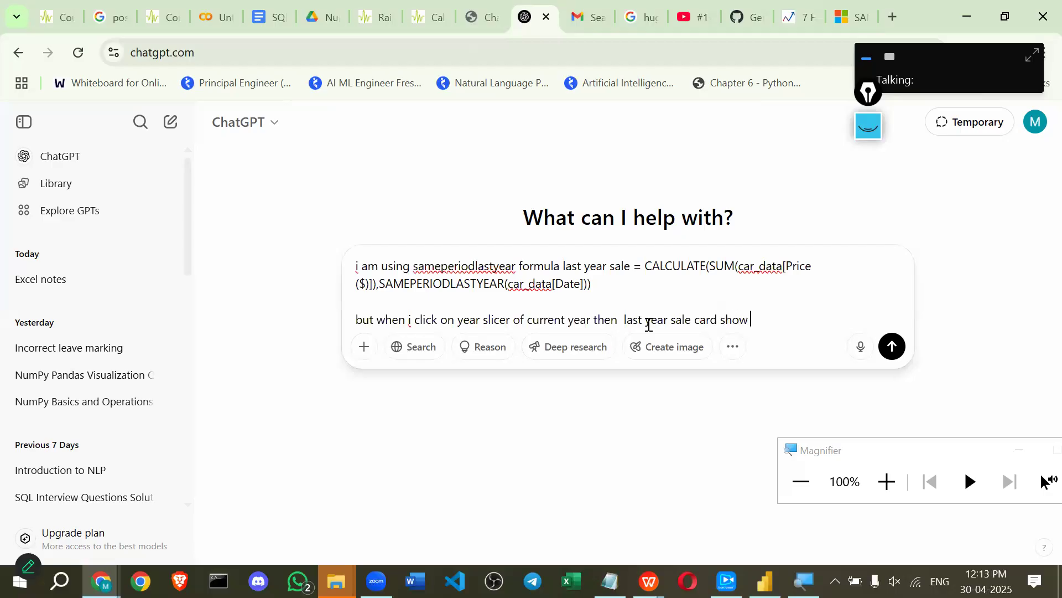
pyautogui.write('blakc')
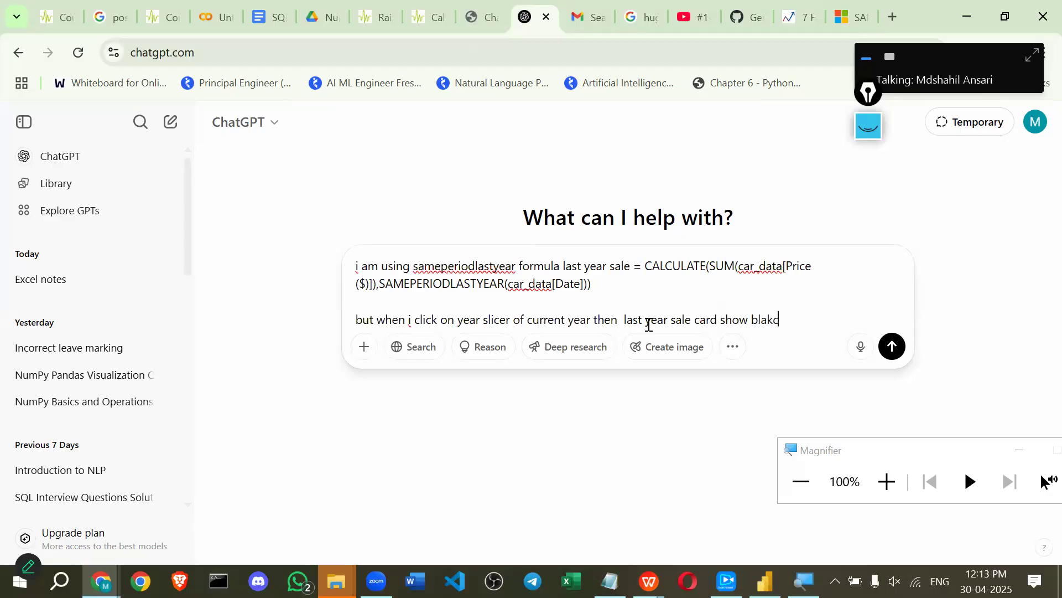
# Finish the prompt: the card shows blank although we have last years' data like 2023 and 2022.
pyautogui.press('BackSpace')
pyautogui.press('BackSpace')
pyautogui.write('ck ')
pyautogui.write('but')
pyautogui.write(' we ')
pyautogui.write('had')
pyautogui.write('ve')
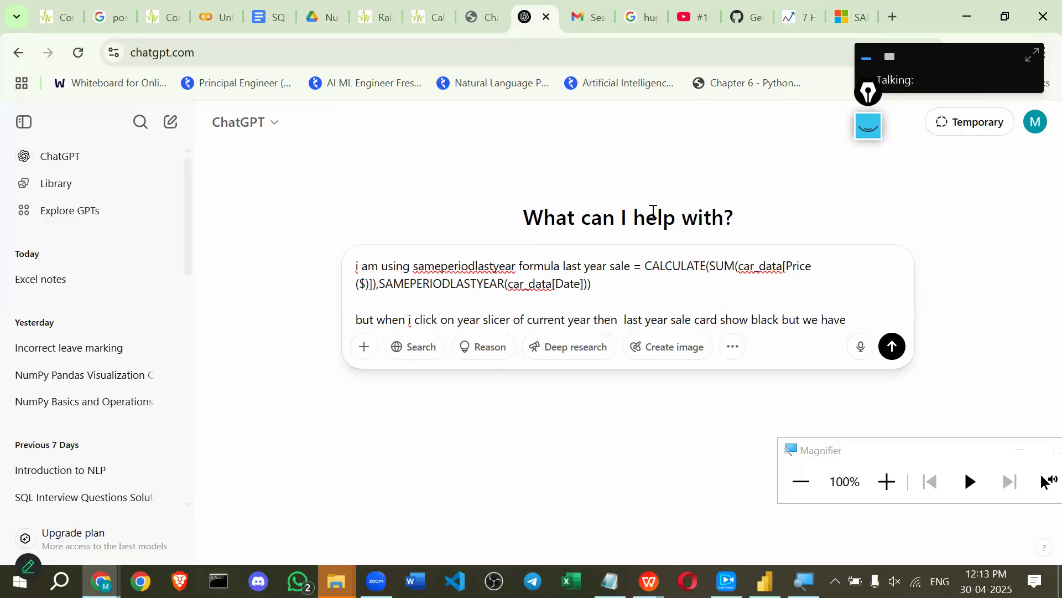
pyautogui.click(767, 319)
pyautogui.press('BackSpace')
pyautogui.write('nk but we have a las')
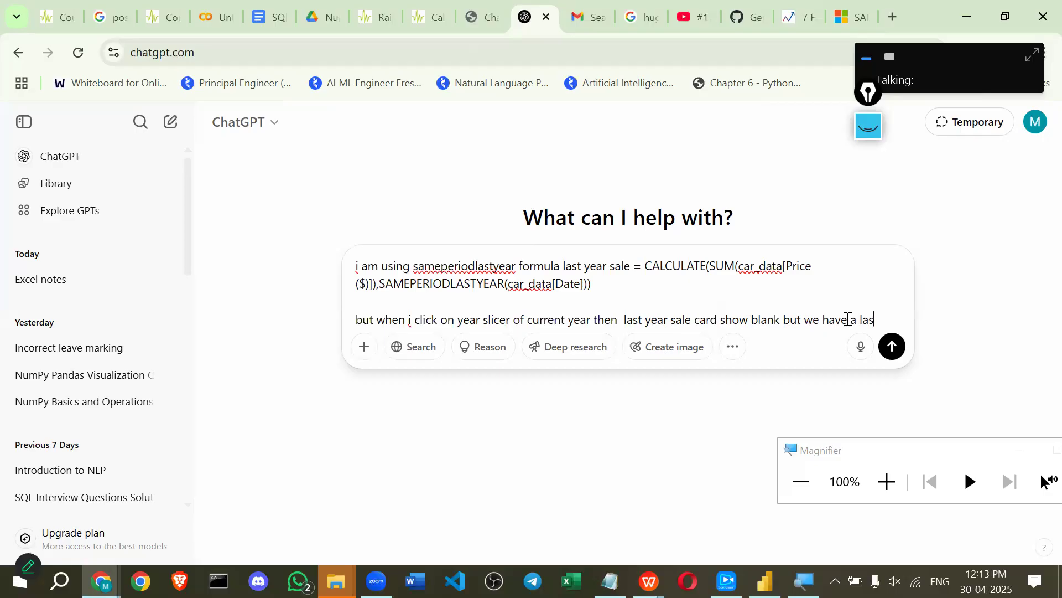
pyautogui.write('t year')
pyautogui.write(' liske')
pyautogui.press('BackSpace')
pyautogui.press('BackSpace')
pyautogui.press('BackSpace')
pyautogui.press('BackSpace')
pyautogui.press('BackSpace')
pyautogui.write('years data ')
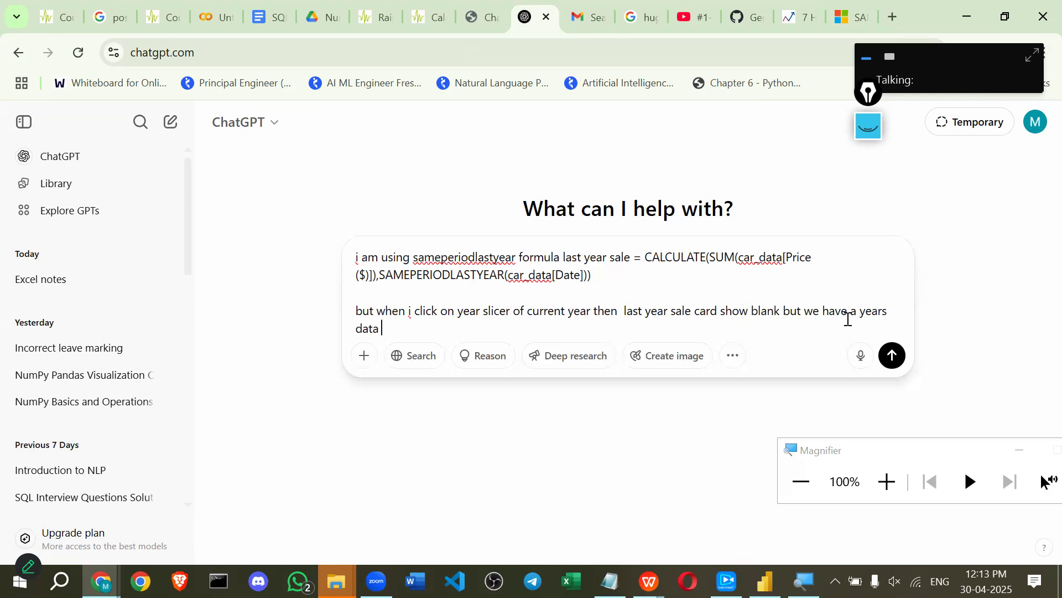
pyautogui.write('like 202')
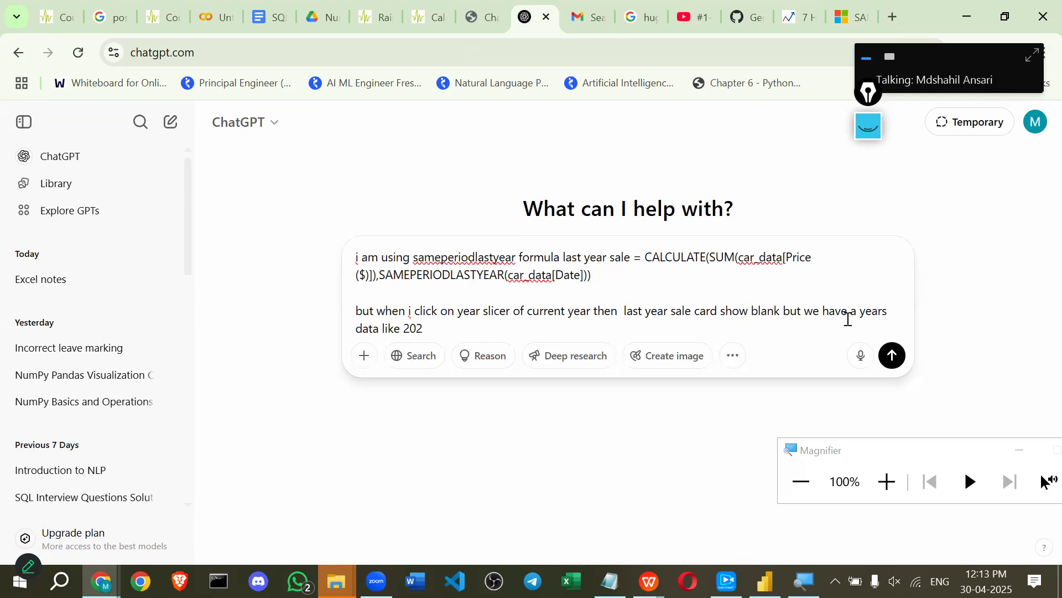
pyautogui.write('3 or ')
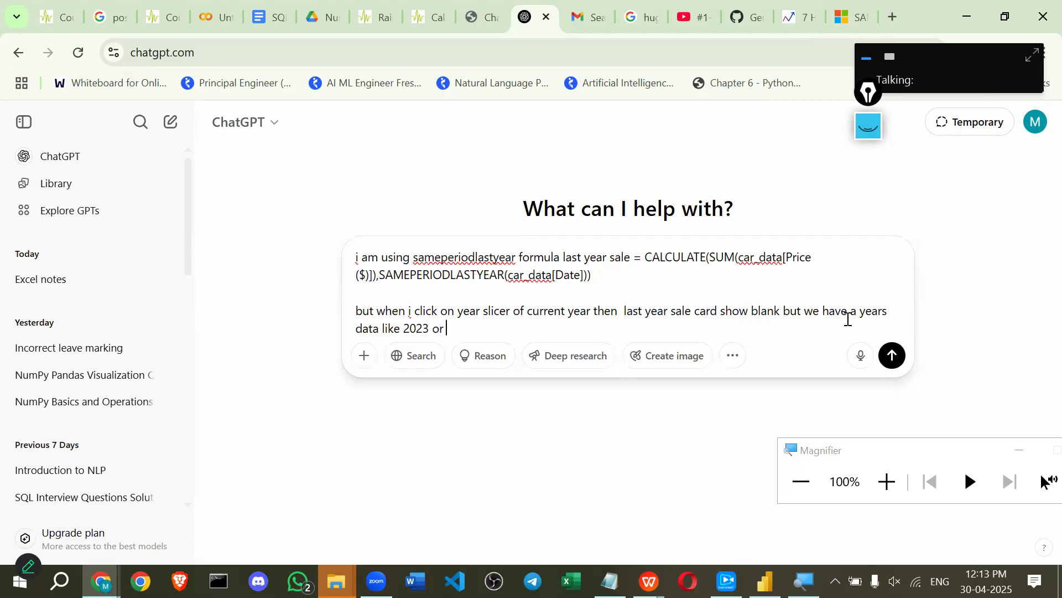
pyautogui.write('202')
pyautogui.press('Left')
pyautogui.press('Left')
pyautogui.press('Left')
pyautogui.press('BackSpace')
pyautogui.press('BackSpace')
pyautogui.write('and')
pyautogui.press('Return')
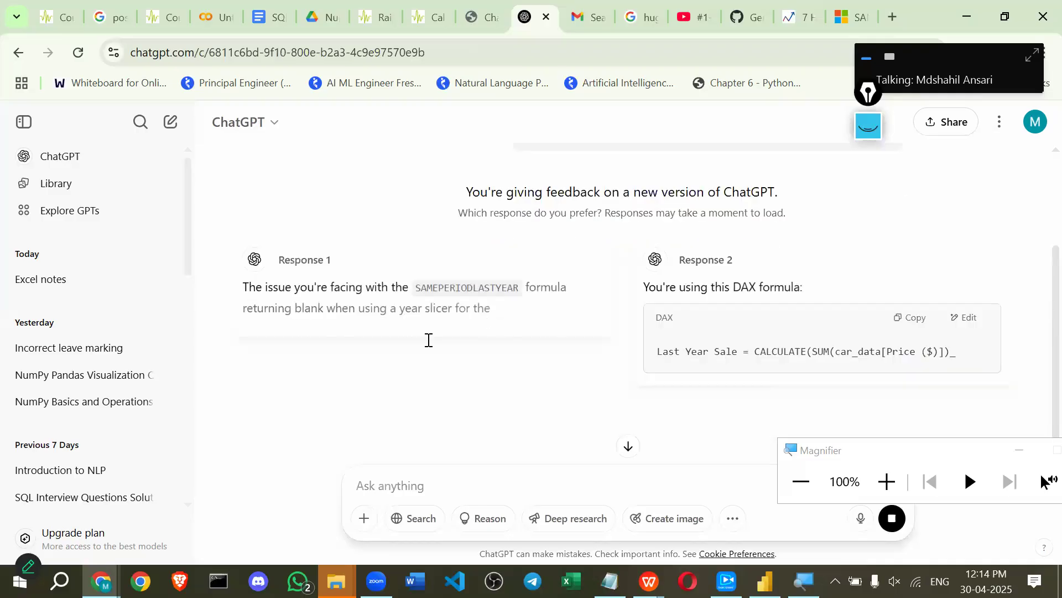
pyautogui.scroll(-1, 306, 288)
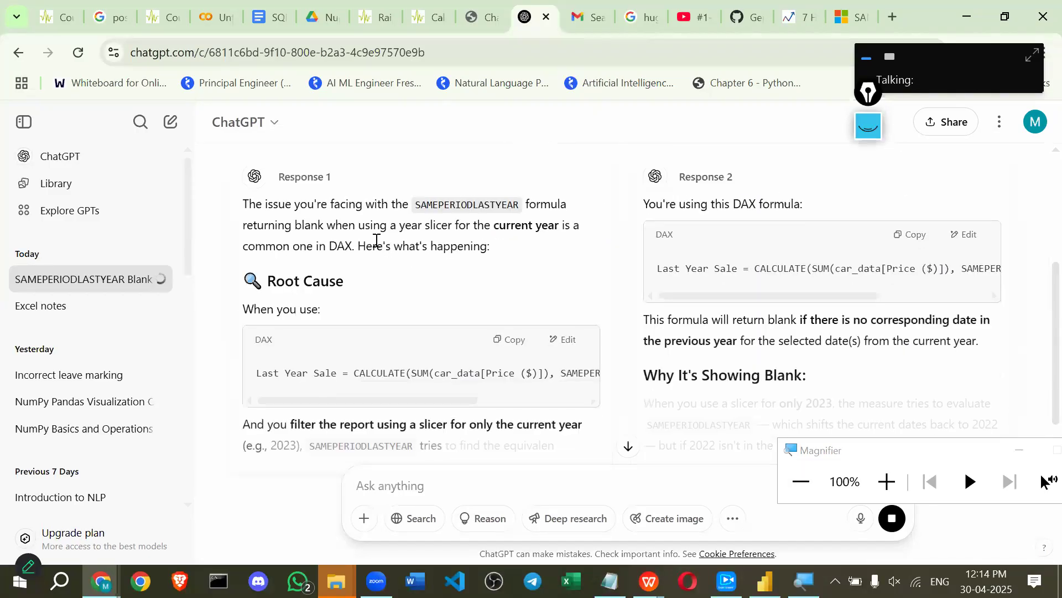
pyautogui.moveTo(258, 227); pyautogui.dragTo(515, 250)
pyautogui.click(480, 244)
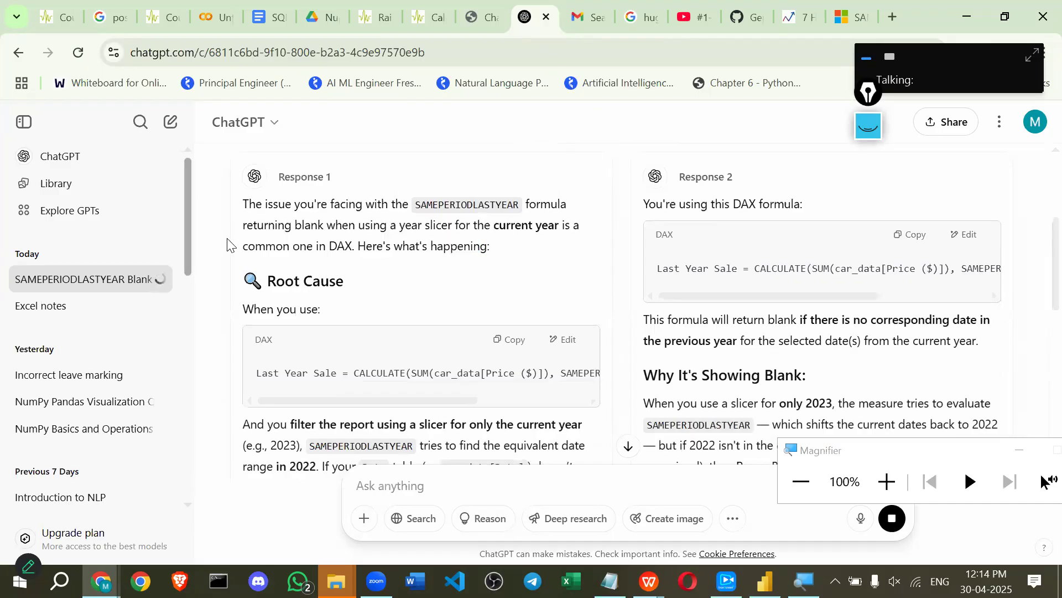
pyautogui.scroll(-1, 331, 260)
pyautogui.scroll(-1, 289, 302)
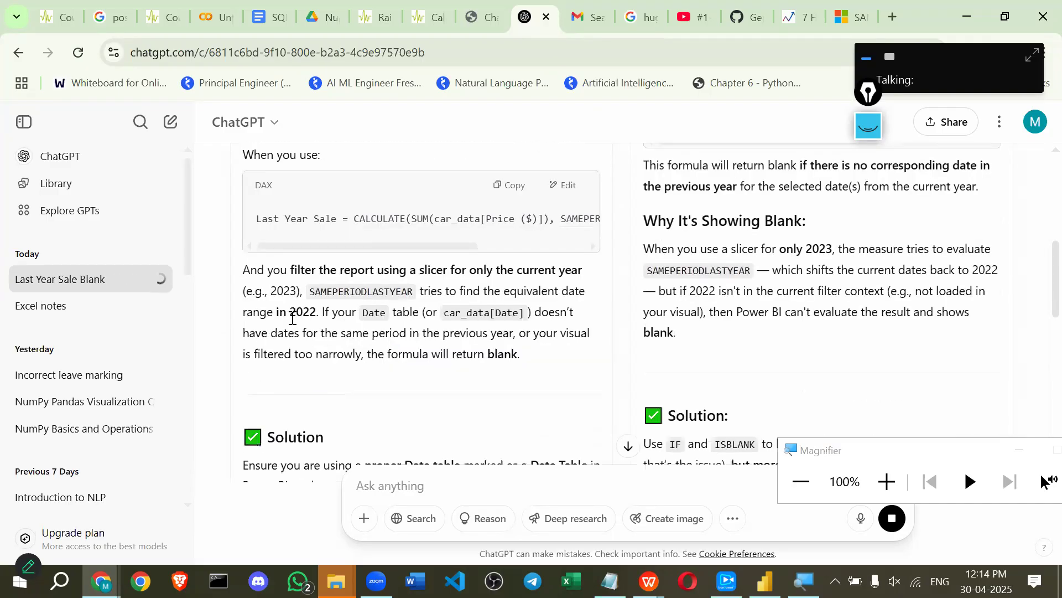
pyautogui.moveTo(325, 253); pyautogui.dragTo(562, 268)
pyautogui.click(286, 279)
pyautogui.moveTo(423, 280); pyautogui.dragTo(578, 282)
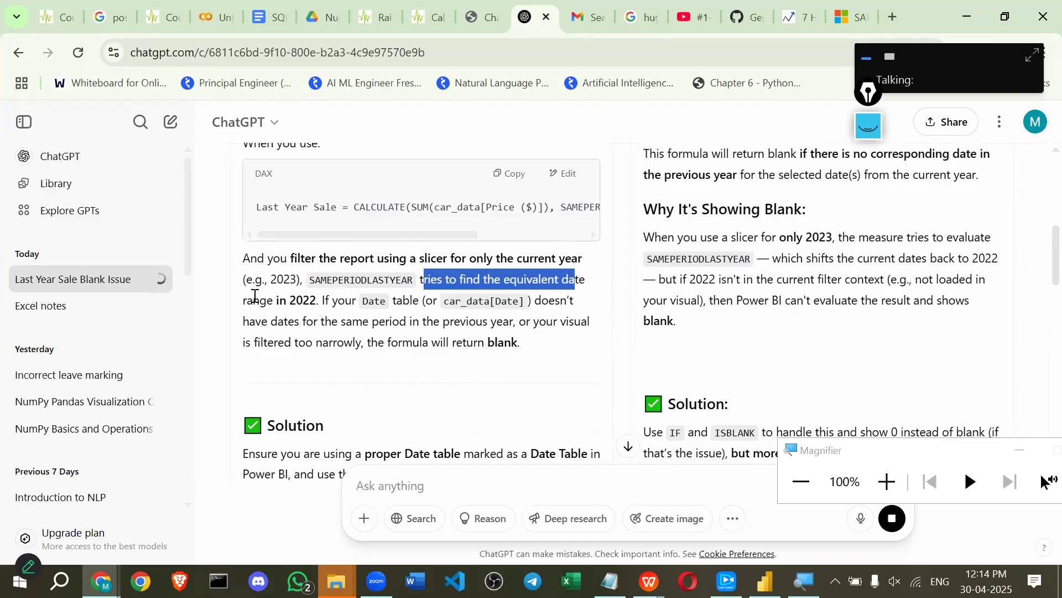
pyautogui.moveTo(247, 299); pyautogui.dragTo(415, 302)
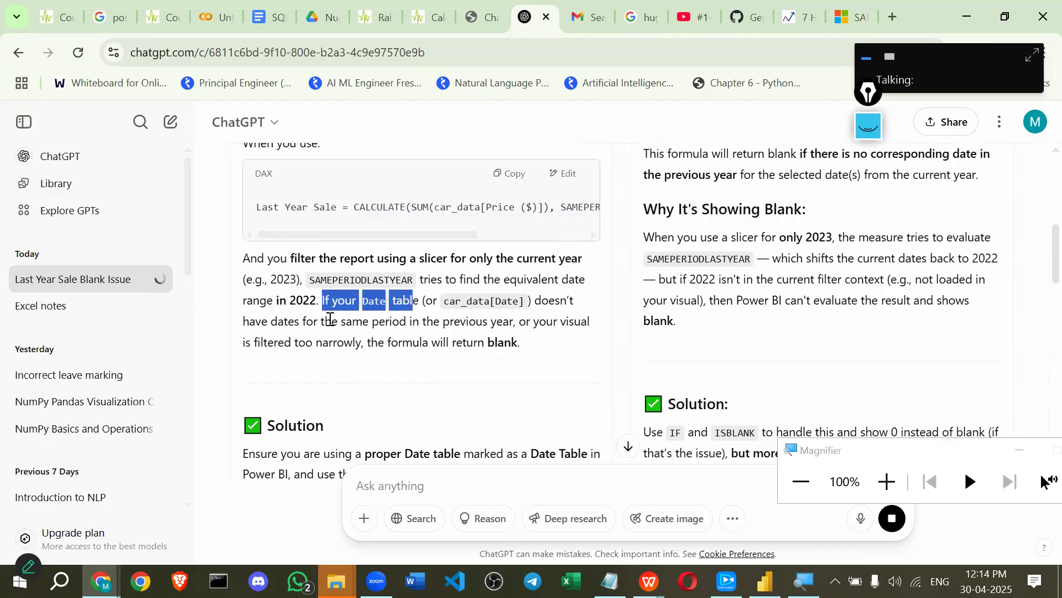
pyautogui.moveTo(300, 321); pyautogui.dragTo(543, 334)
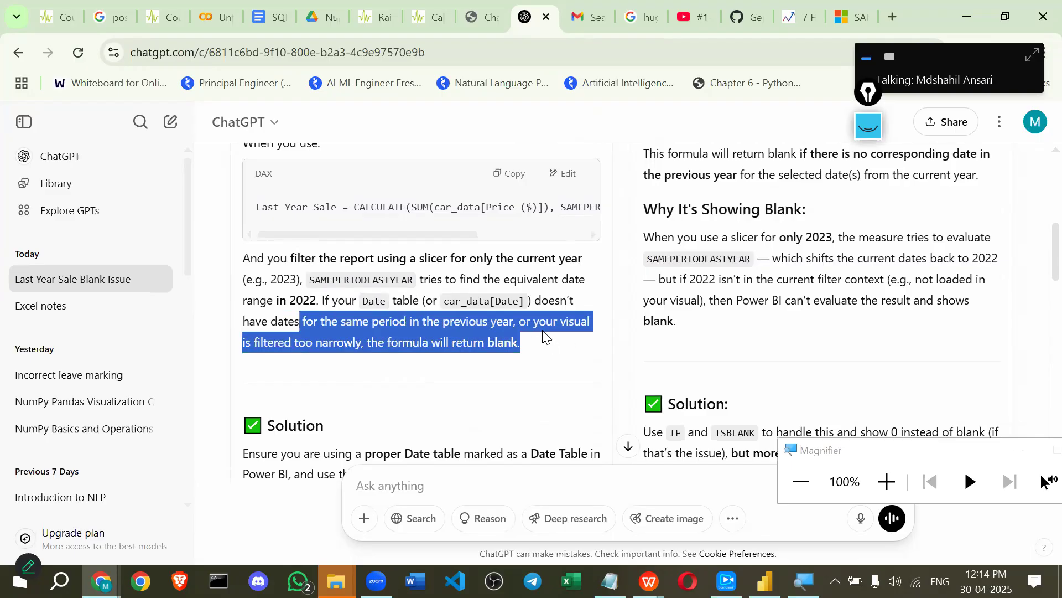
pyautogui.scroll(-3, 540, 337)
pyautogui.moveTo(256, 289); pyautogui.dragTo(474, 291)
pyautogui.scroll(-5, 486, 292)
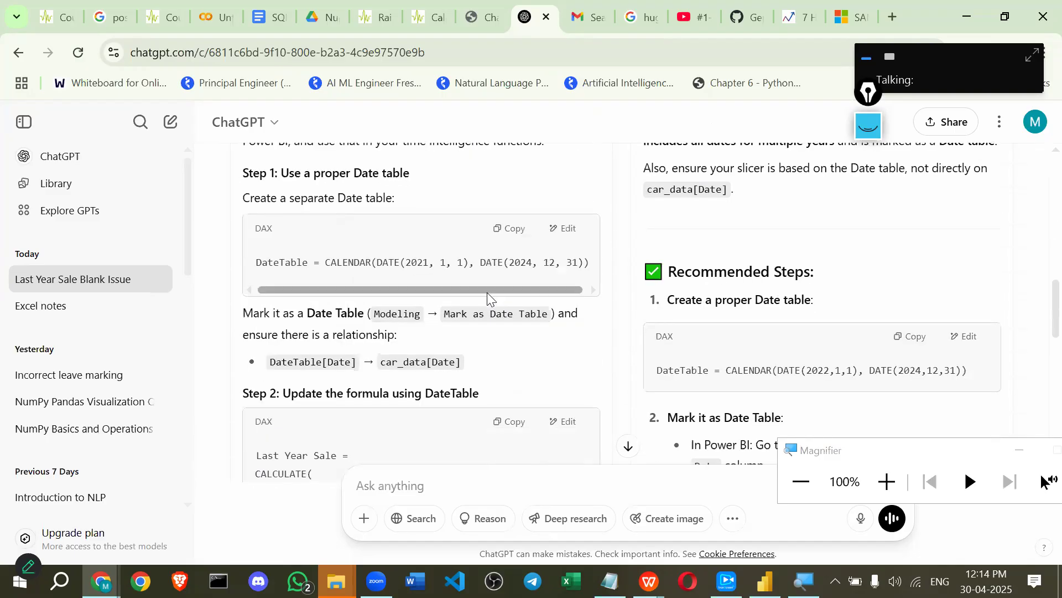
pyautogui.scroll(10, 488, 288)
pyautogui.scroll(5, 486, 260)
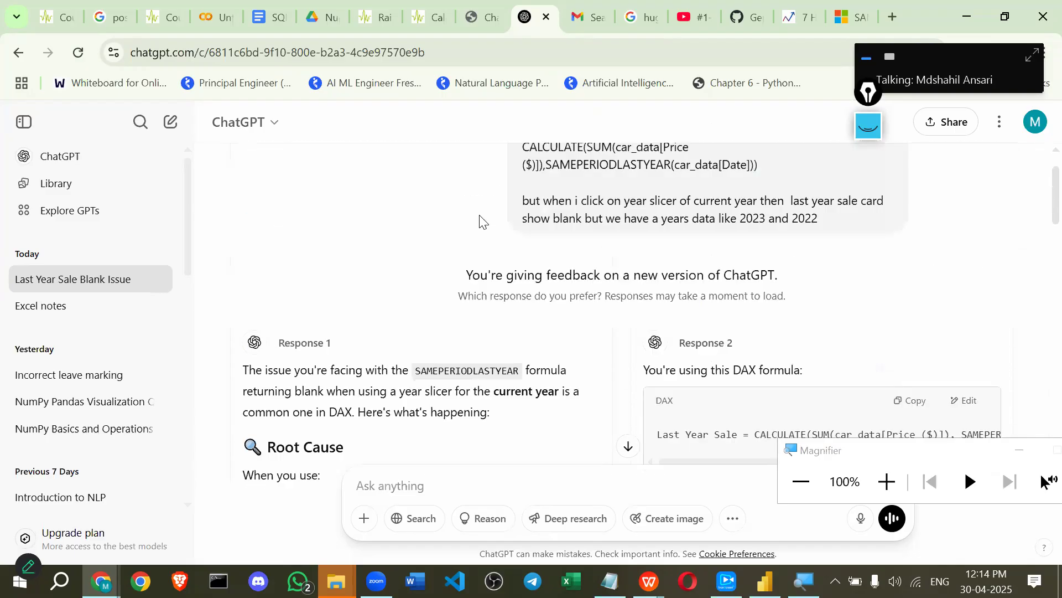
# Shorten the Year/Quarter/Month/Day slicer in Power BI and deselect it, then return to ChatGPT.
pyautogui.hotkey('alt', 'Tab')
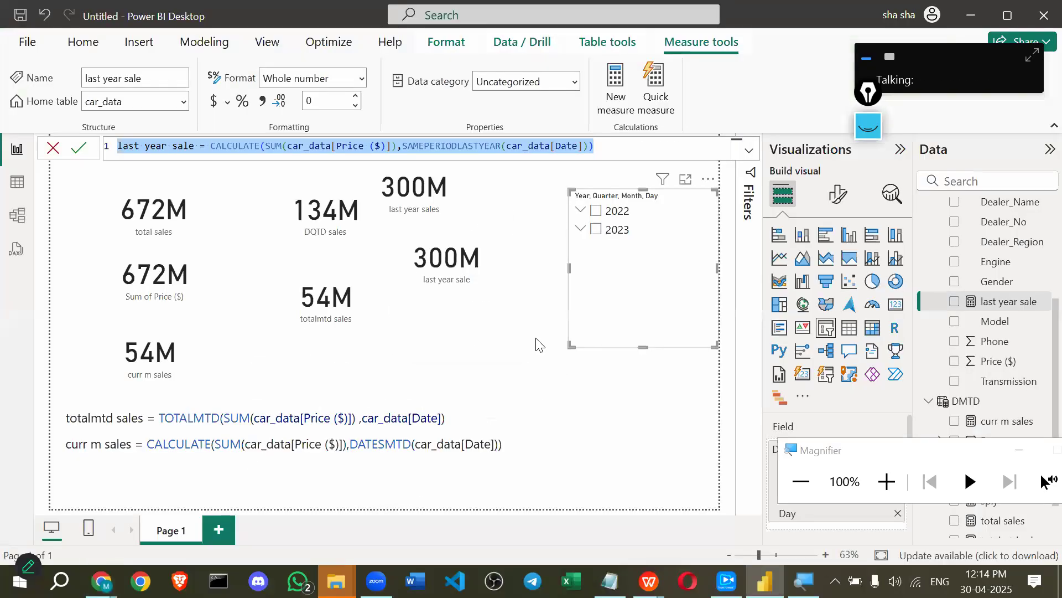
pyautogui.moveTo(647, 347); pyautogui.dragTo(643, 245)
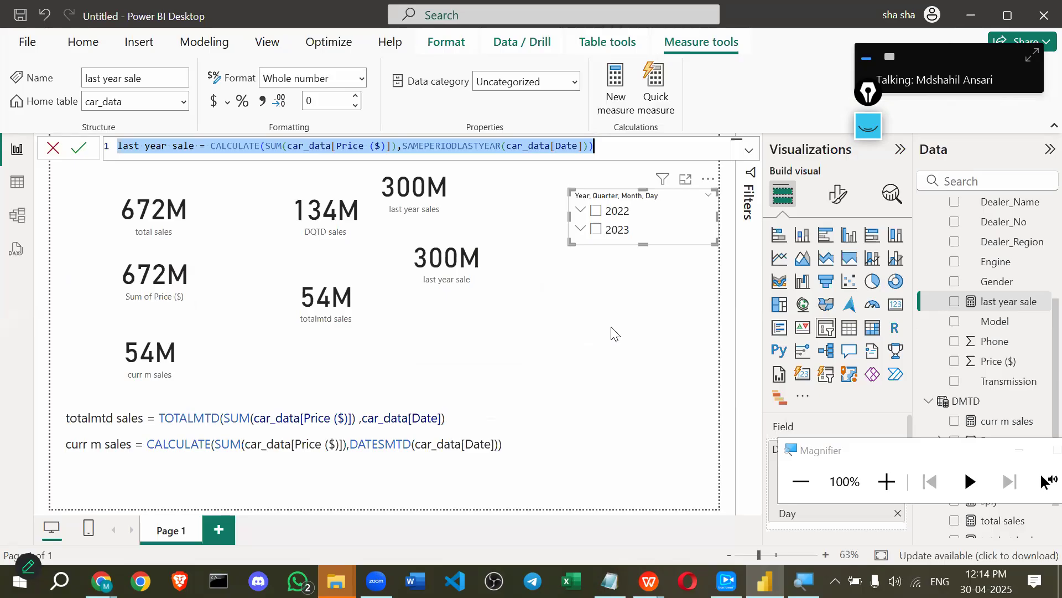
pyautogui.click(612, 334)
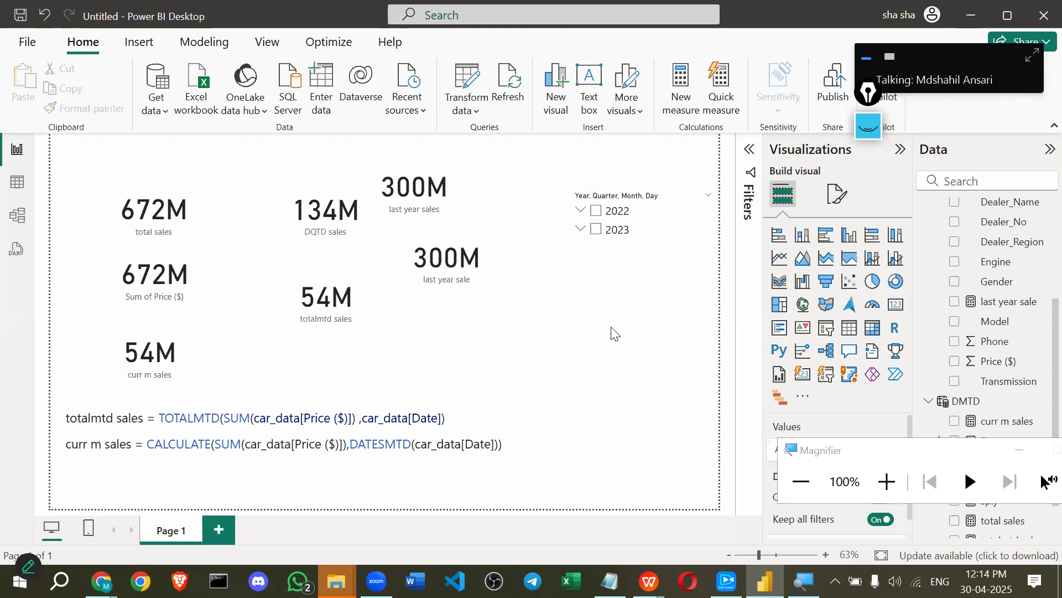
pyautogui.hotkey('alt', 'Tab')
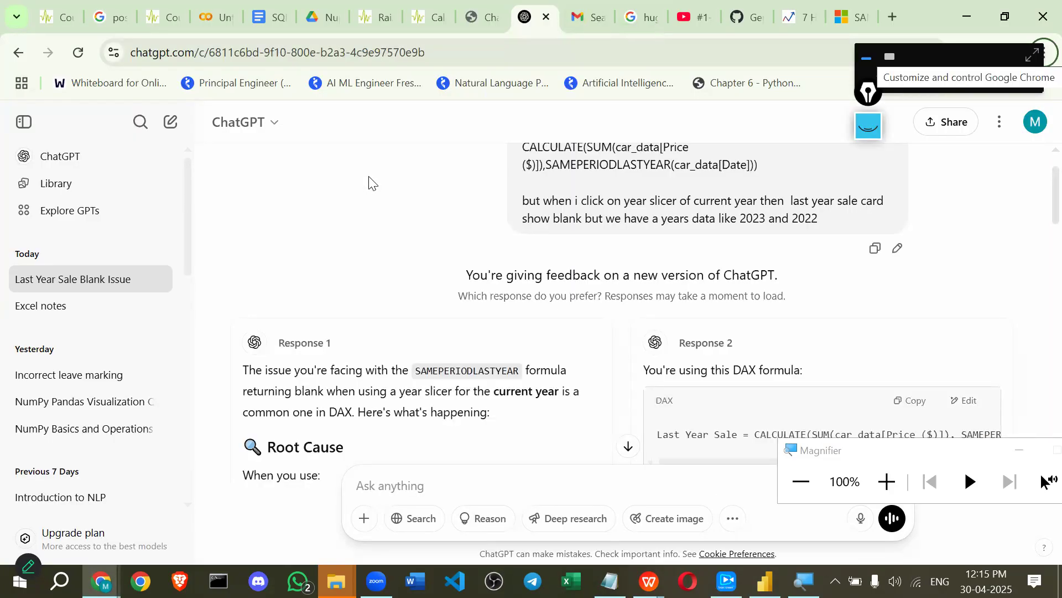
# Read ChatGPT's date-table advice, selecting the DateTable CALENDAR code and Response 1's opening explanation.
pyautogui.hotkey('alt', 'Tab')
pyautogui.hotkey('alt', 'Tab')
pyautogui.scroll(-10, 389, 271)
pyautogui.moveTo(351, 289); pyautogui.dragTo(406, 288)
pyautogui.moveTo(302, 263); pyautogui.dragTo(591, 276)
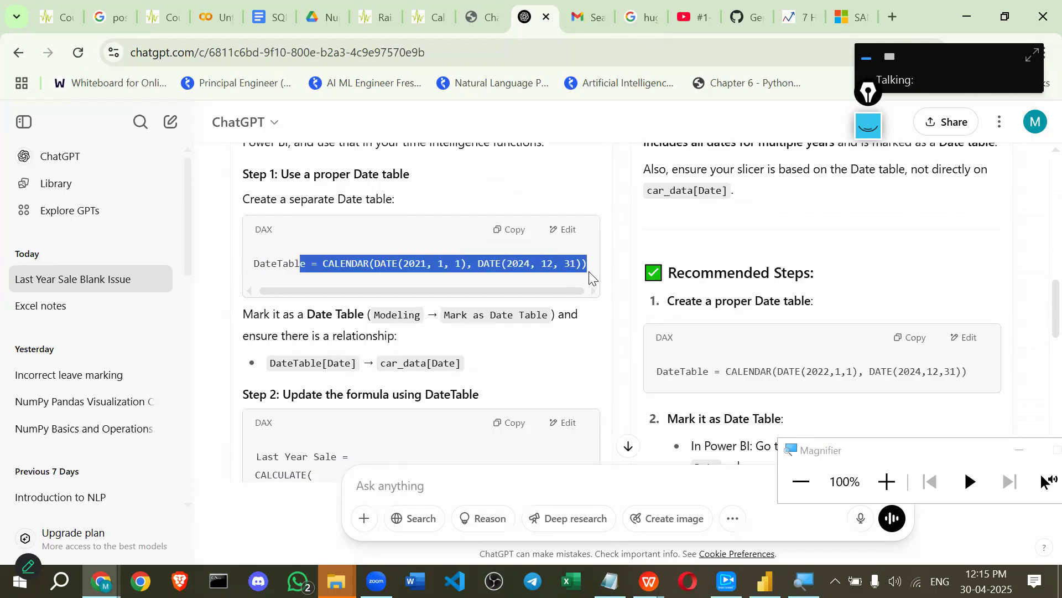
pyautogui.moveTo(765, 581)
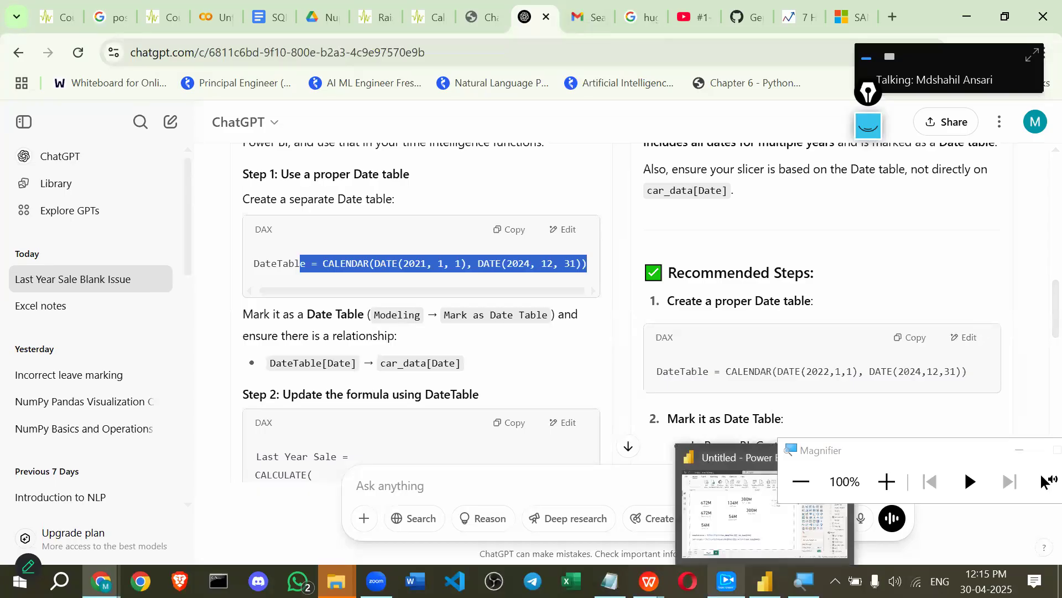
pyautogui.click(726, 581)
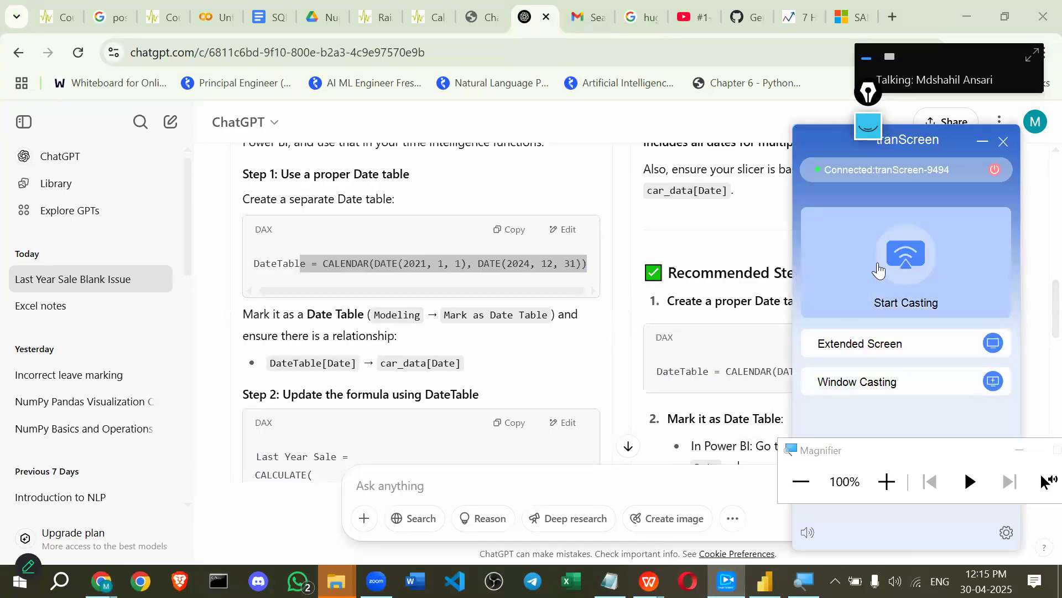
pyautogui.click(3, 233)
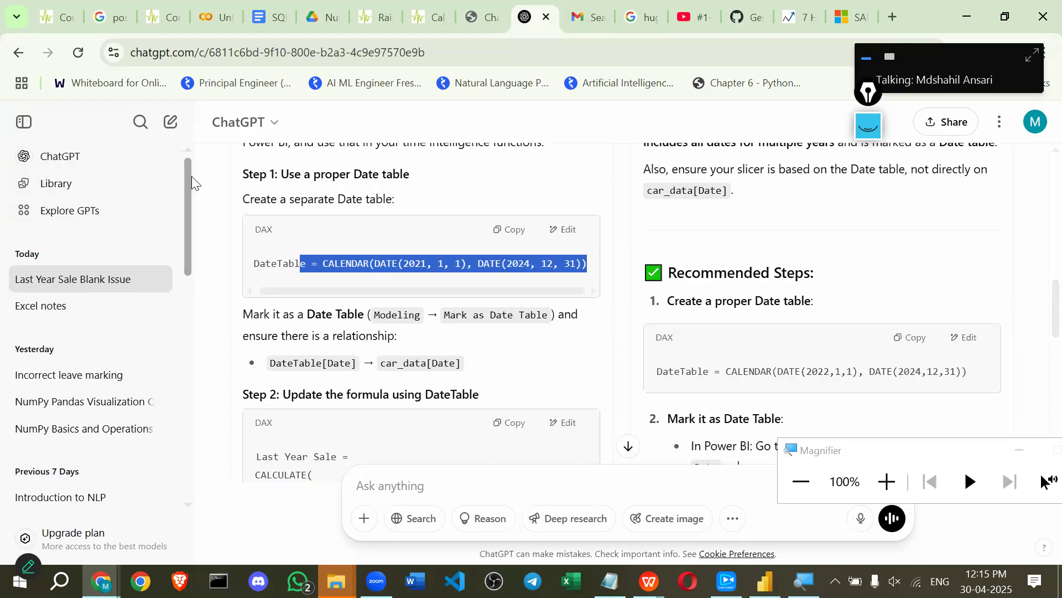
pyautogui.scroll(5, 346, 202)
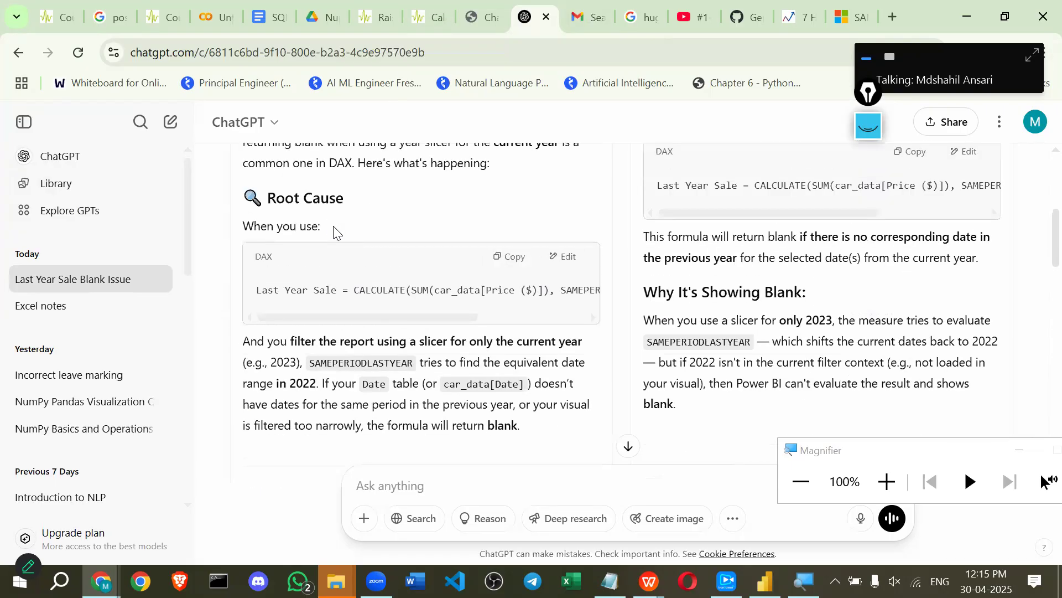
pyautogui.scroll(3, 335, 232)
pyautogui.moveTo(250, 283); pyautogui.dragTo(489, 327)
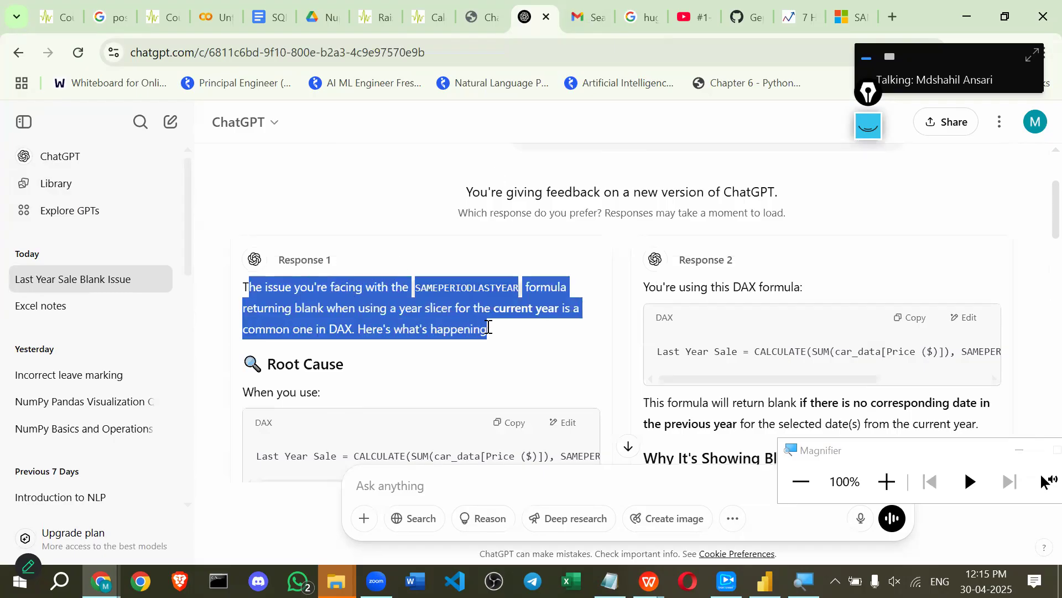
pyautogui.scroll(-5, 818, 370)
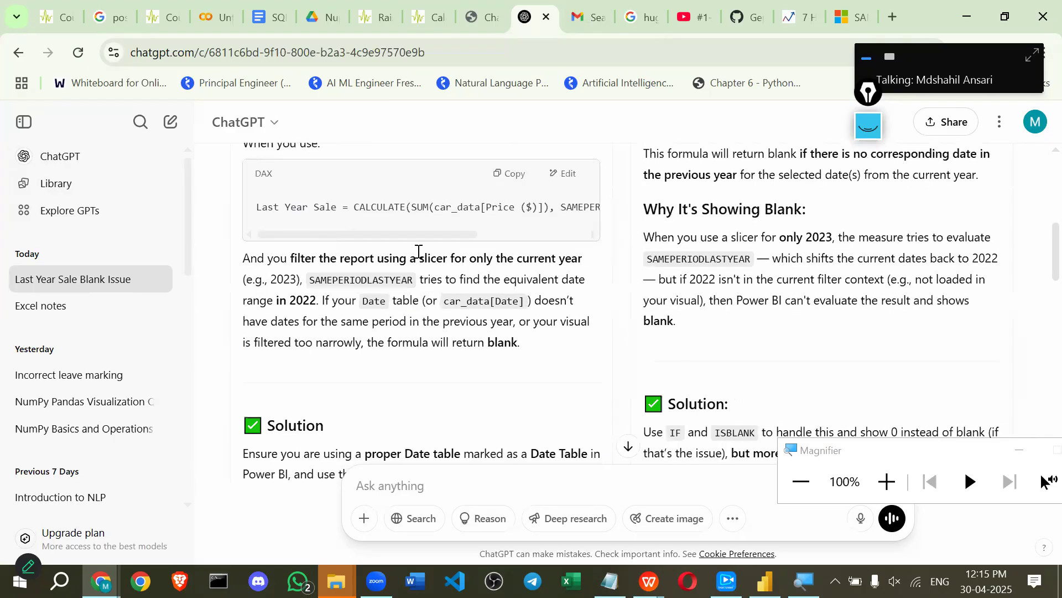
# Tick 2023 in the Power BI year slicer; the last-year cards still show (Blank).
pyautogui.hotkey('alt', 'Tab')
pyautogui.click(481, 180)
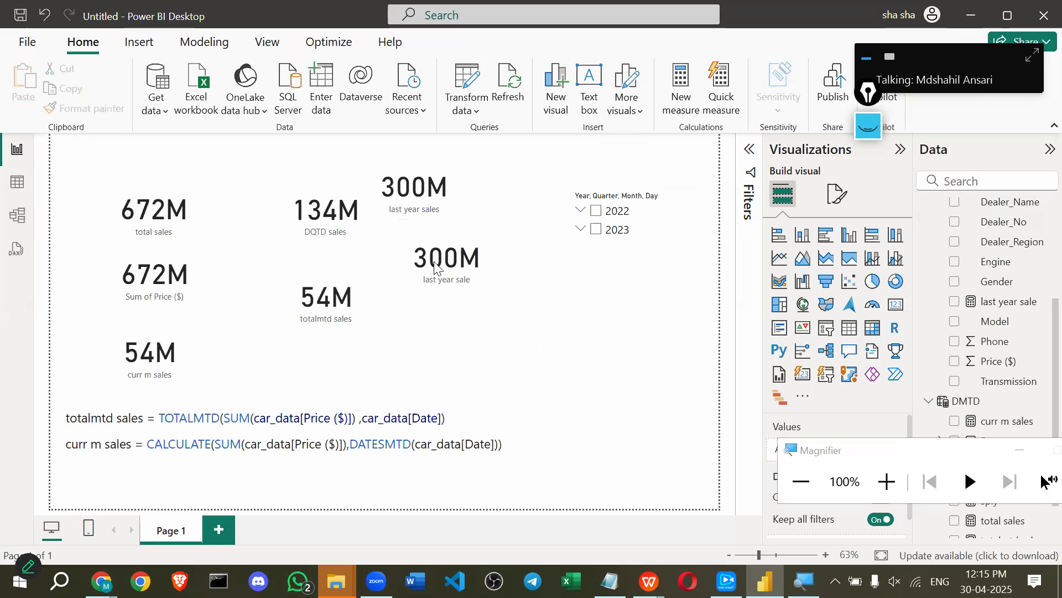
pyautogui.click(597, 230)
pyautogui.hotkey('alt', 'Tab')
pyautogui.hotkey('alt', 'Tab')
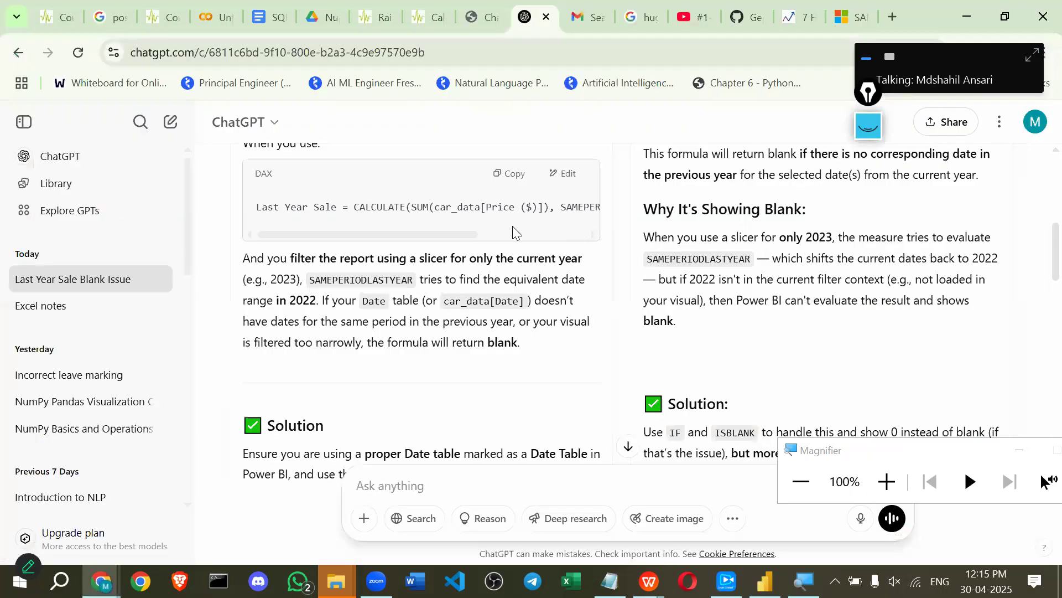
# Read Step 2 of ChatGPT's answer, highlighting passages, and bring the Power BI report back.
pyautogui.scroll(2, 584, 261)
pyautogui.scroll(-4, 584, 261)
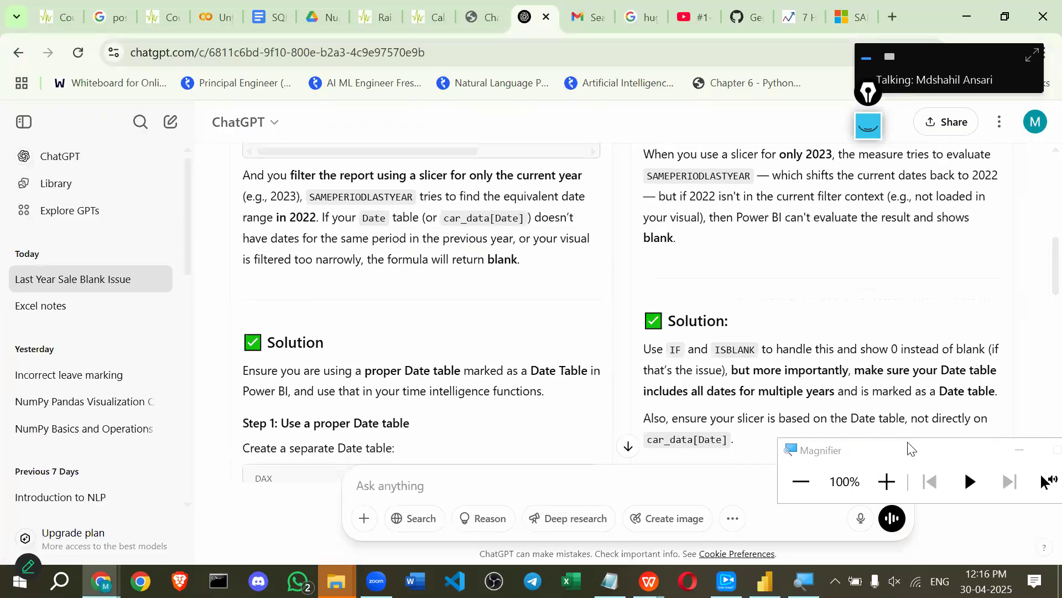
pyautogui.moveTo(898, 451); pyautogui.dragTo(714, 261)
pyautogui.scroll(-10, 432, 359)
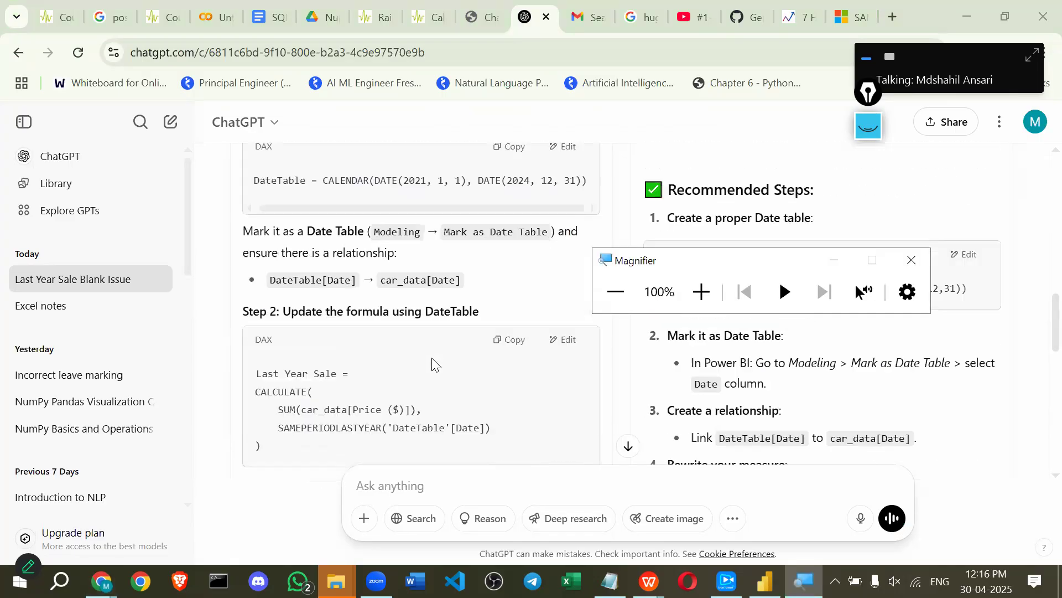
pyautogui.scroll(-1, 420, 352)
pyautogui.scroll(1, 337, 231)
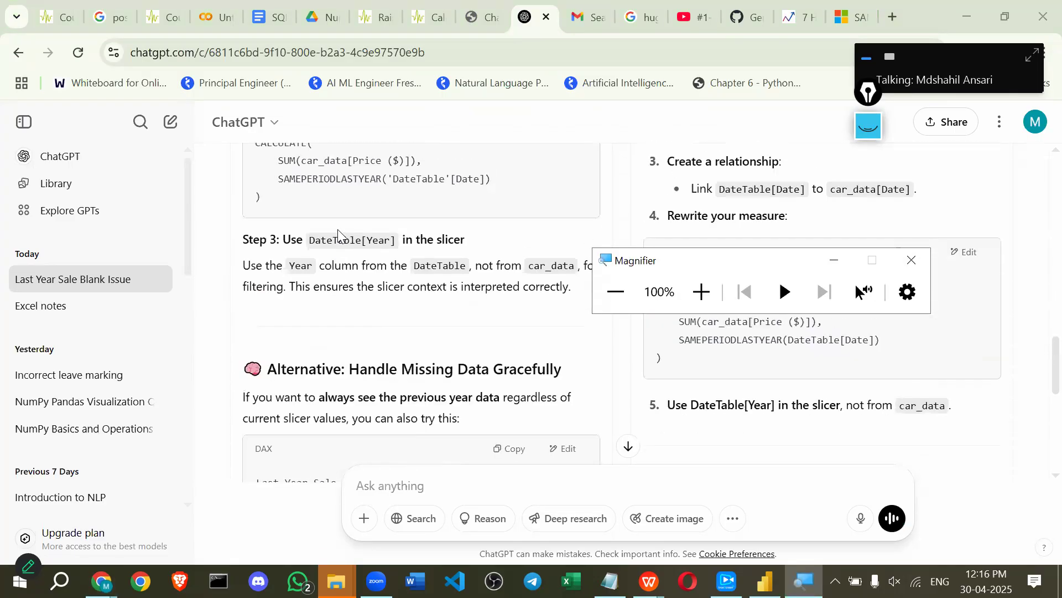
pyautogui.scroll(-2, 341, 233)
pyautogui.scroll(-1, 620, 241)
pyautogui.moveTo(656, 173); pyautogui.dragTo(887, 205)
pyautogui.hotkey('alt', 'Tab')
pyautogui.scroll(2, 360, 305)
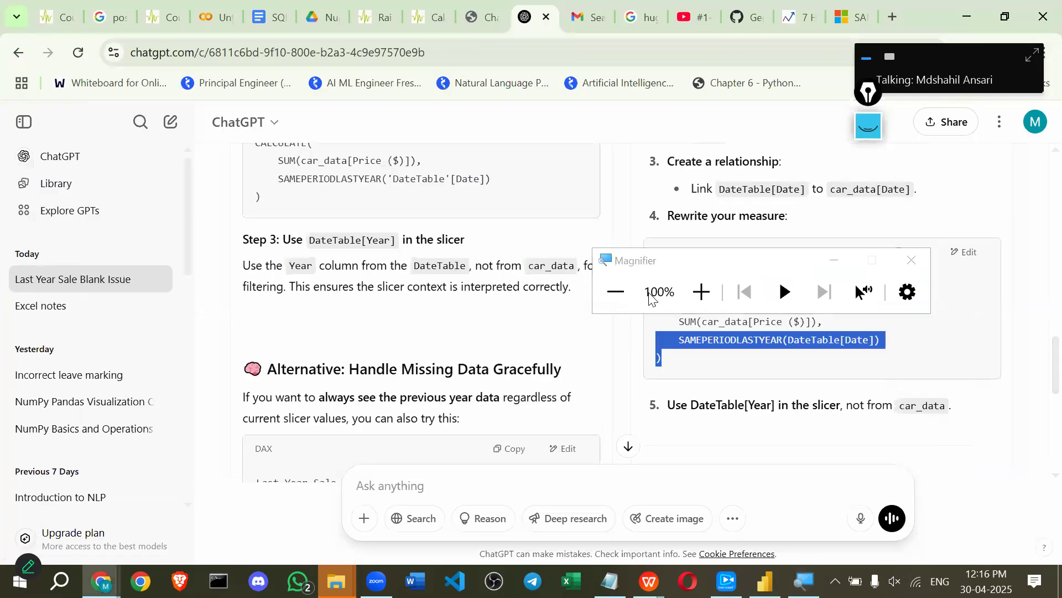
pyautogui.hotkey('alt', 'Tab')
pyautogui.click(686, 174)
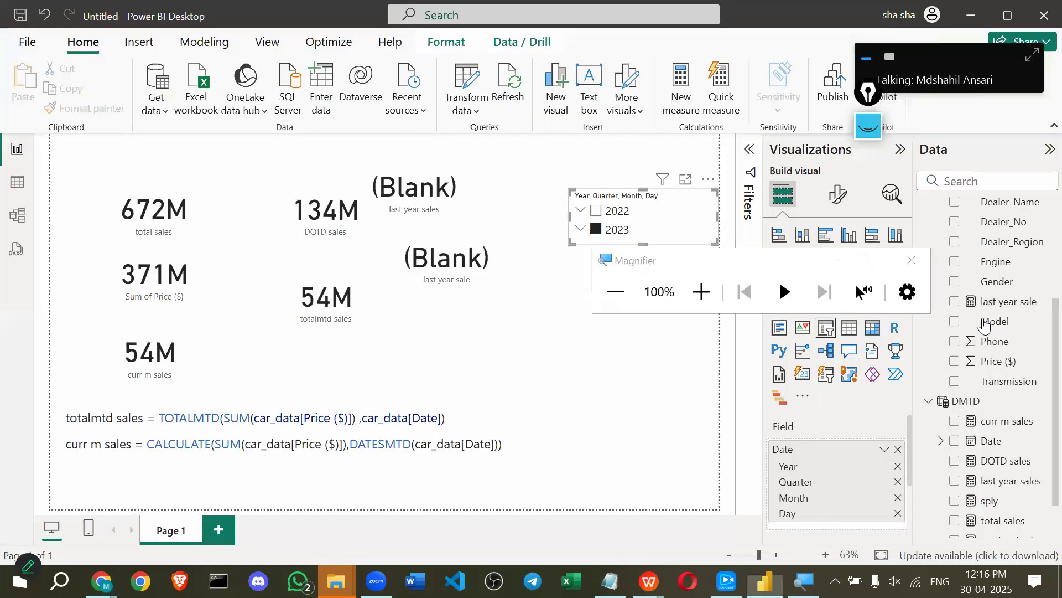
# Close Magnifier, deselect the slicer, and select the car_data table in the Data pane.
pyautogui.scroll(3, 982, 324)
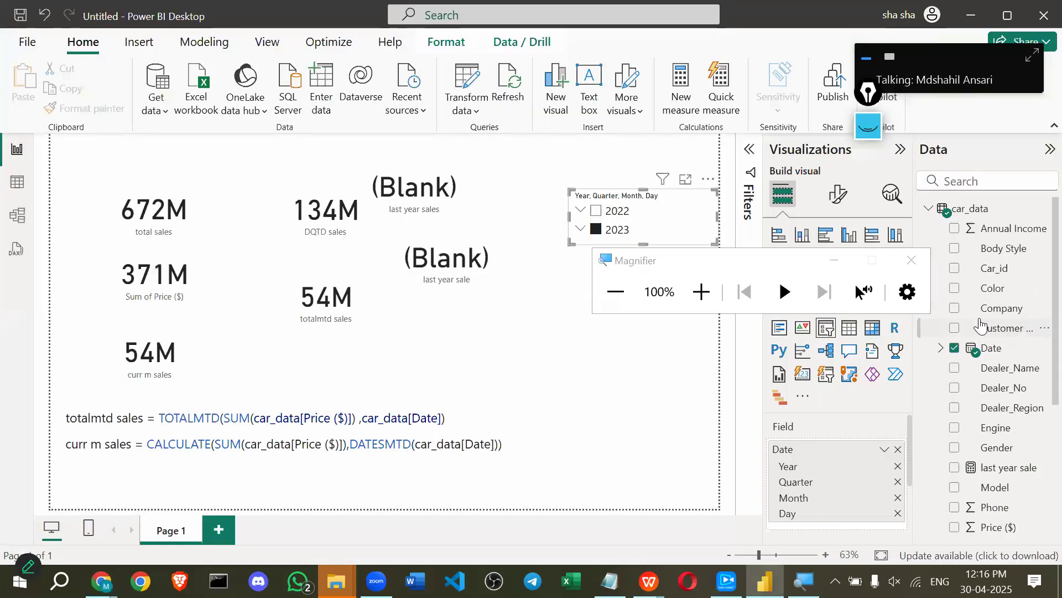
pyautogui.click(908, 262)
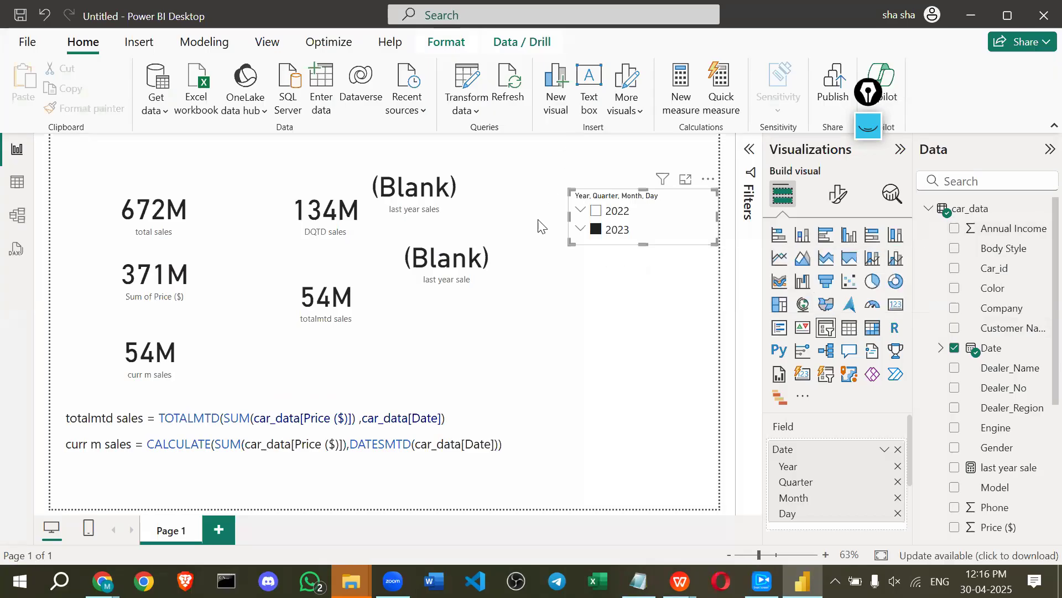
pyautogui.click(526, 161)
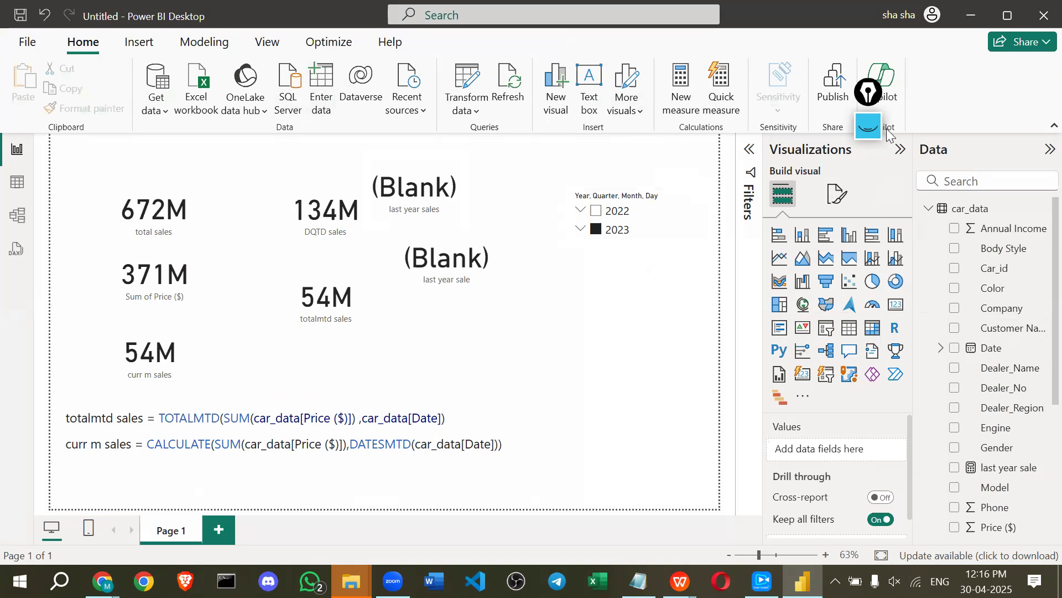
pyautogui.click(969, 208)
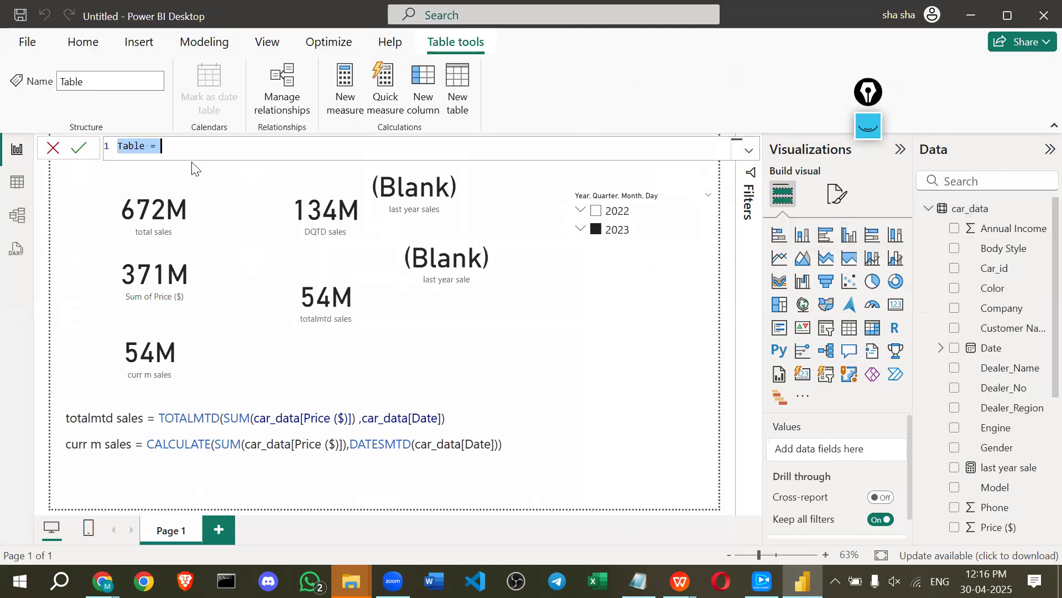
# Start the new table formula as cal = CALENDAR(MIN( using autocomplete.
pyautogui.write('cal')
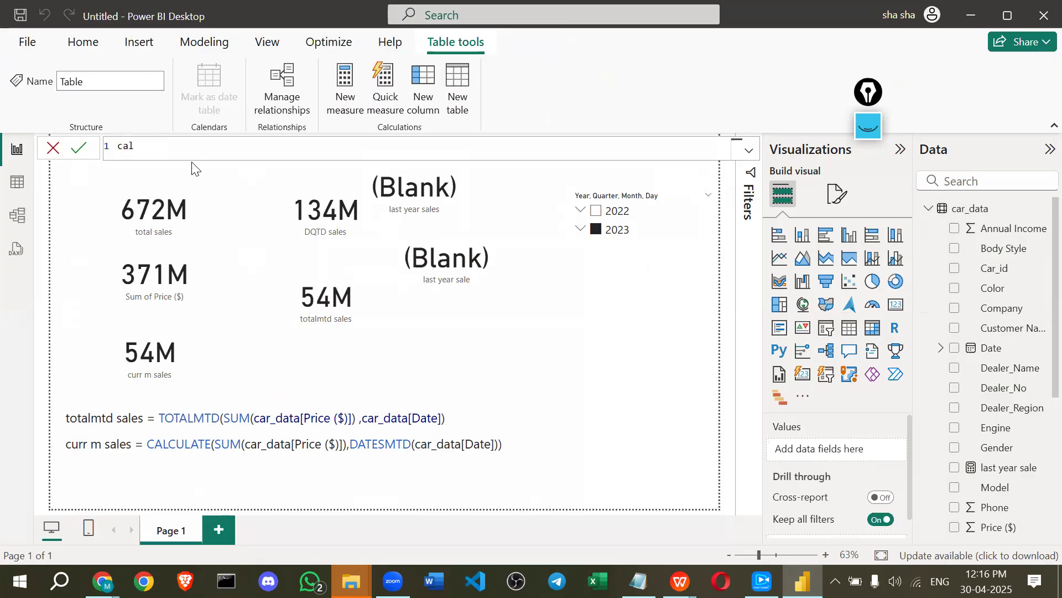
pyautogui.write(' = ca')
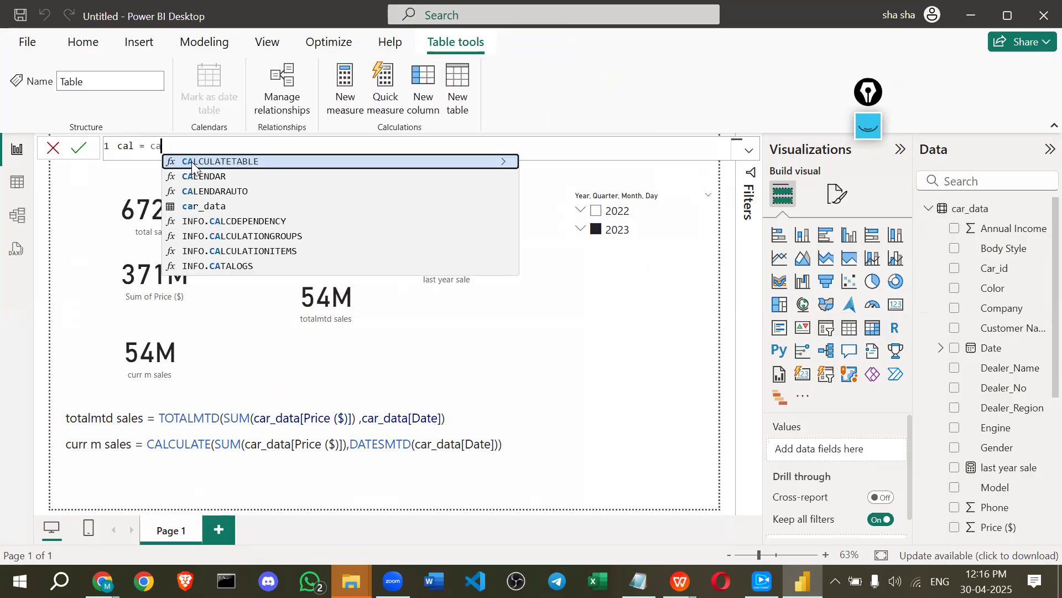
pyautogui.press('Down')
pyautogui.press('Tab')
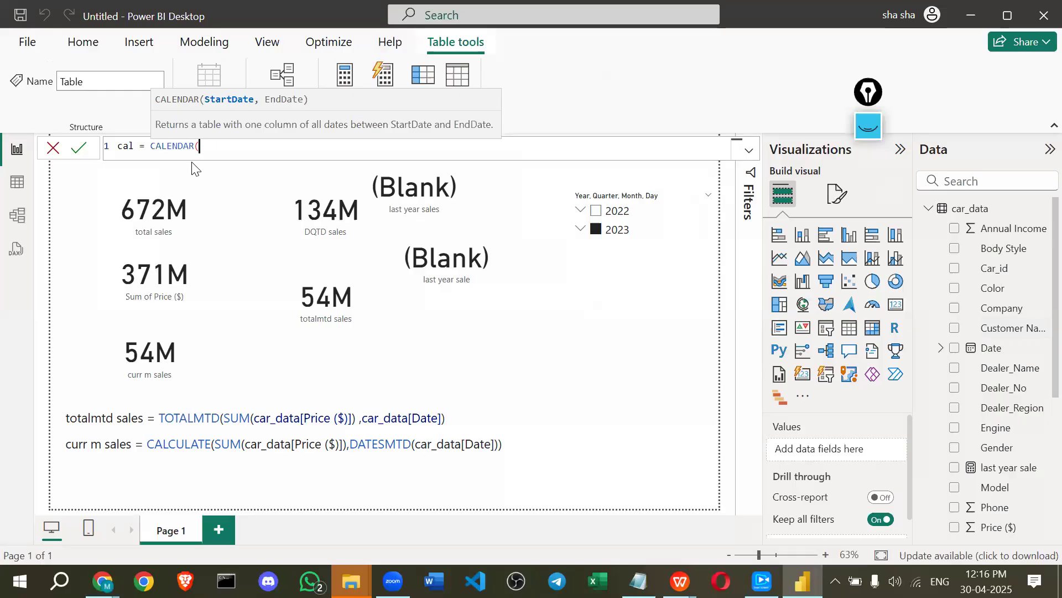
pyautogui.write('min')
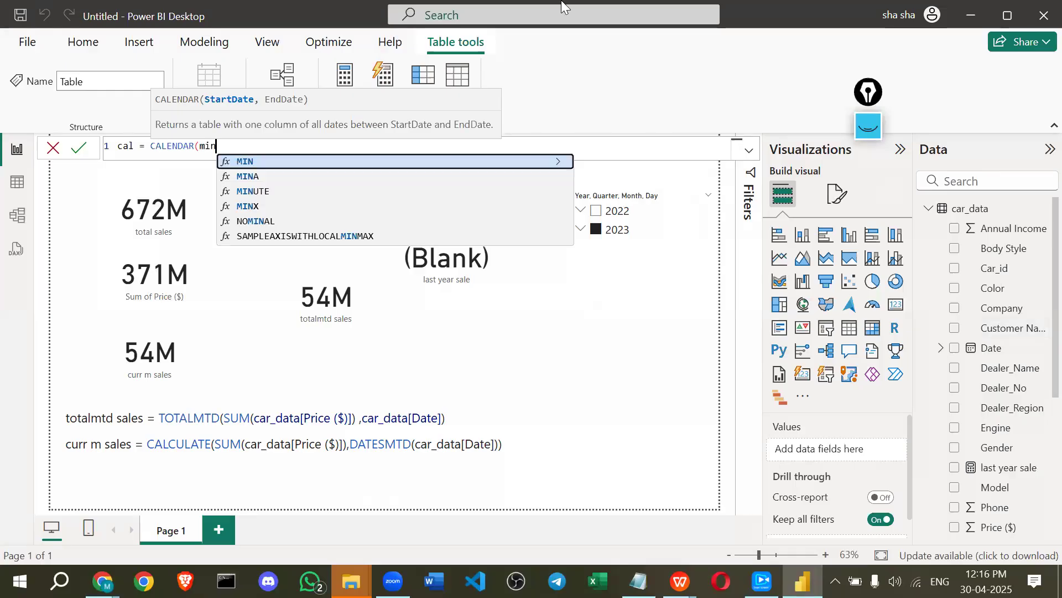
pyautogui.press('Tab')
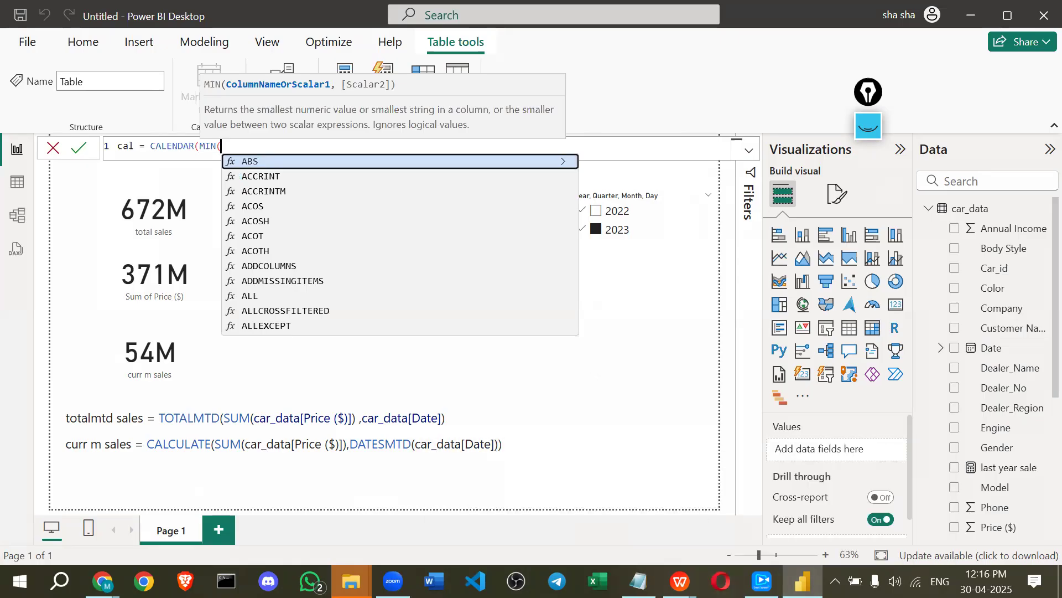
pyautogui.moveTo(638, 581)
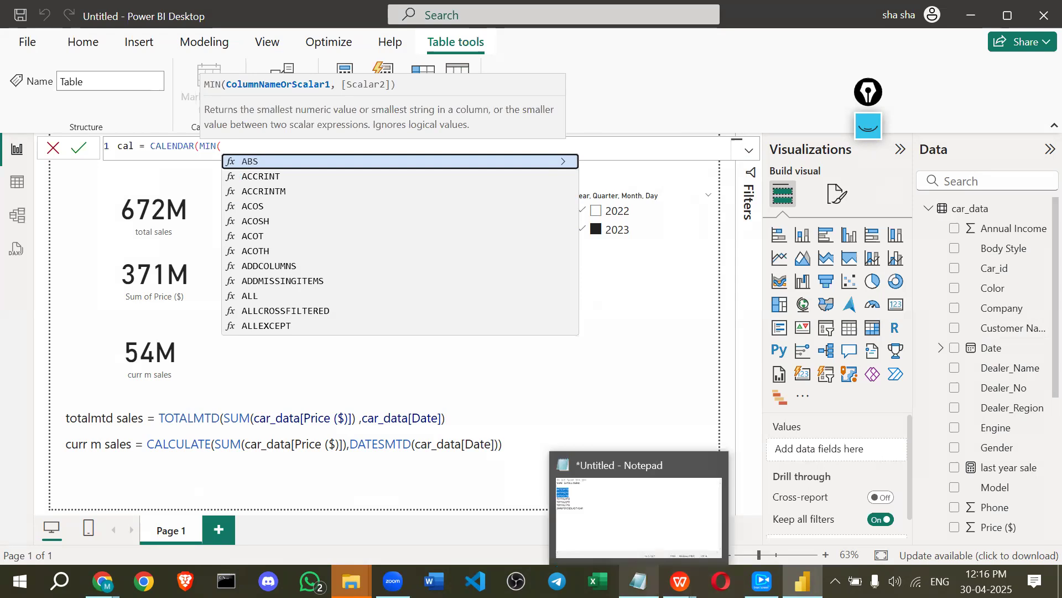
pyautogui.moveTo(393, 581)
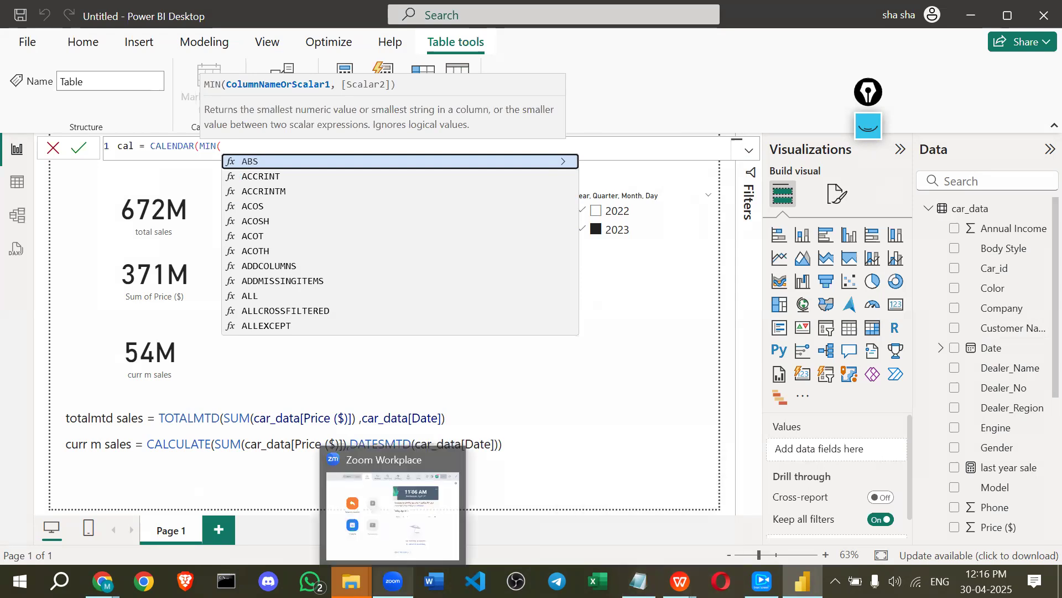
pyautogui.click(721, 581)
pyautogui.click(763, 581)
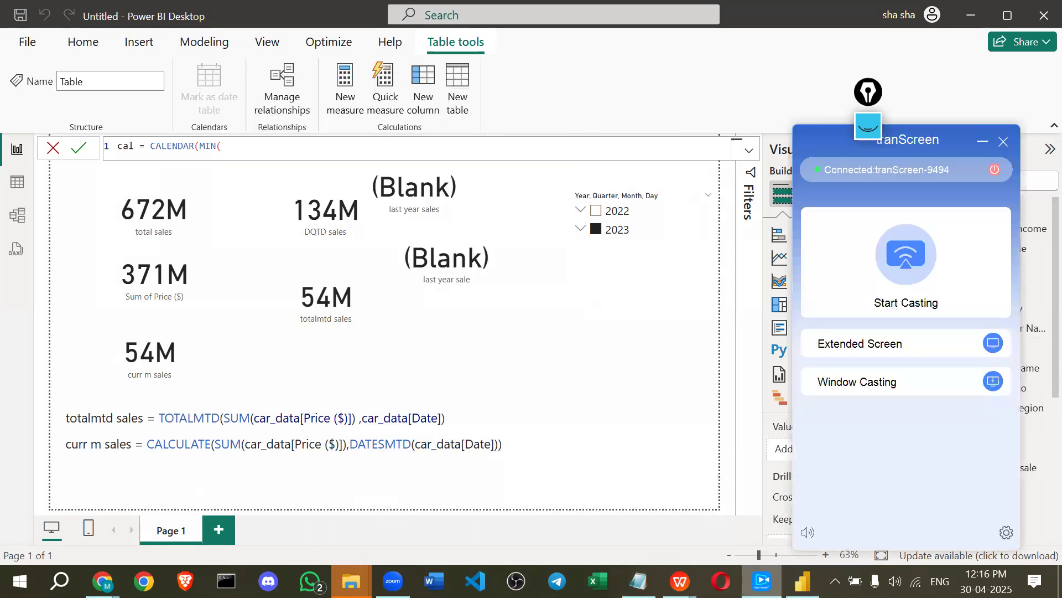
pyautogui.click(872, 271)
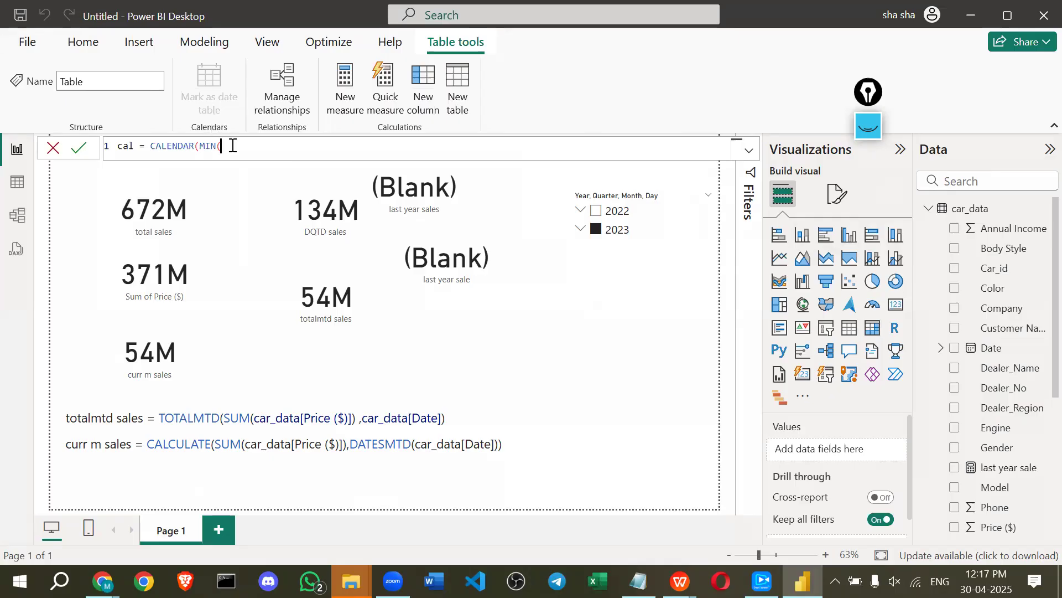
# Fill in car_data[Date] for MIN and MAX to complete cal = CALENDAR(MIN(car_data[Date]), MAX(car_data[Date])).
pyautogui.write('ca')
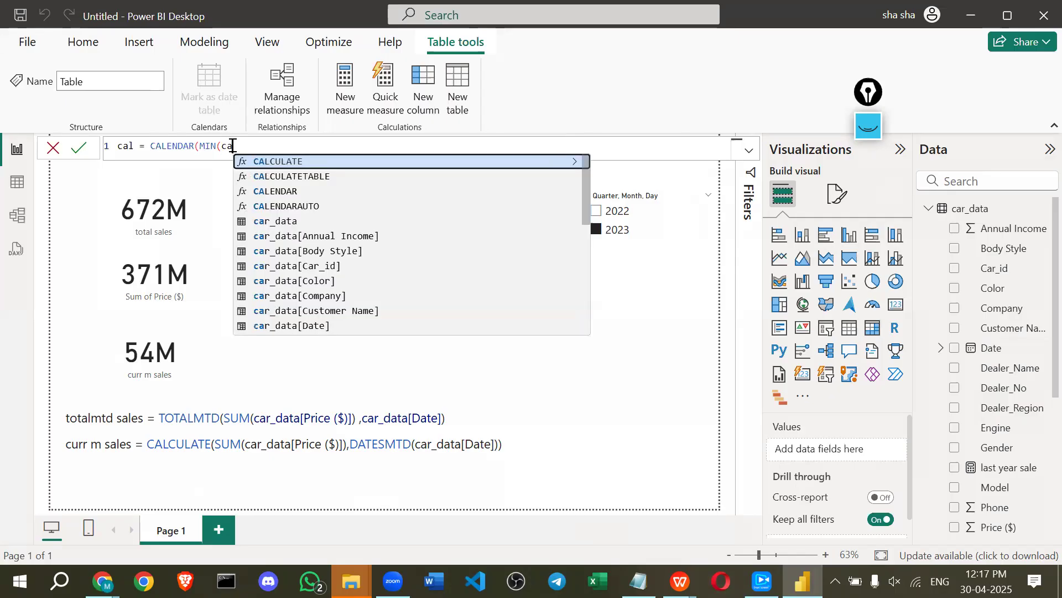
pyautogui.write('r')
pyautogui.press('BackSpace')
pyautogui.press('BackSpace')
pyautogui.press('BackSpace')
pyautogui.press('BackSpace')
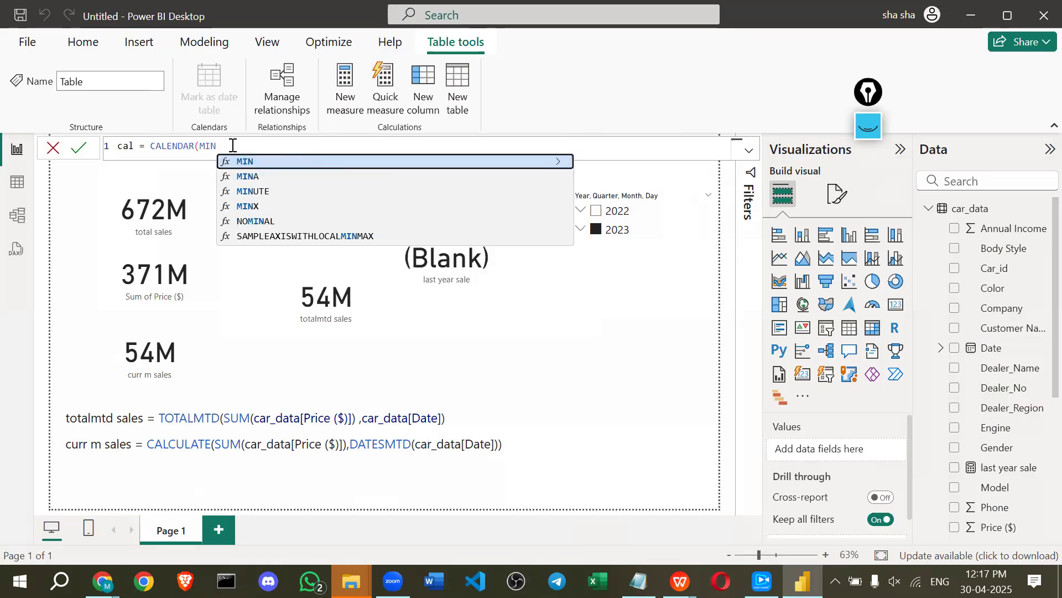
pyautogui.write('(Dat')
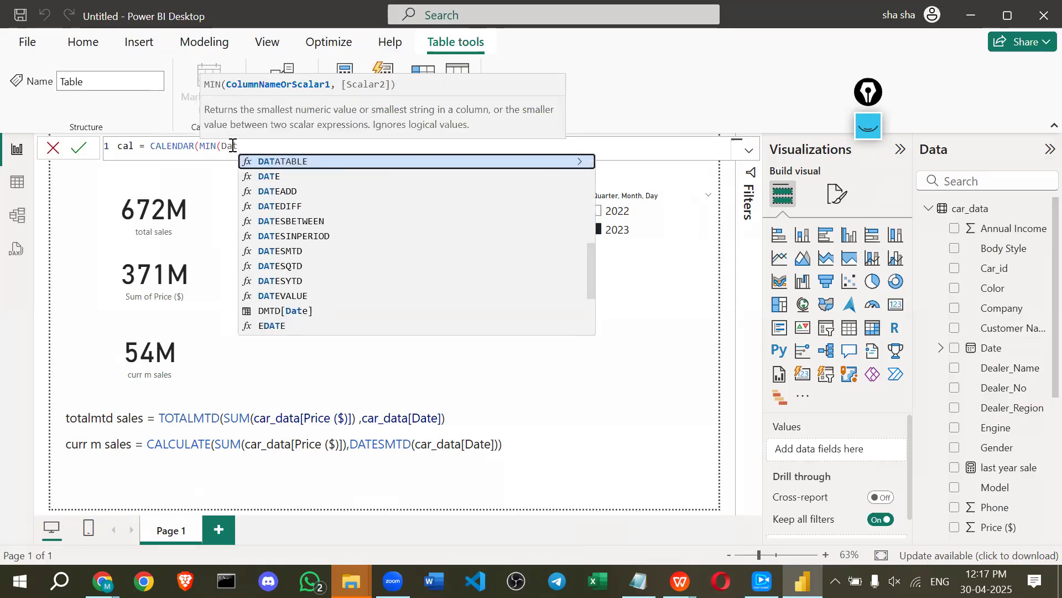
pyautogui.write('es')
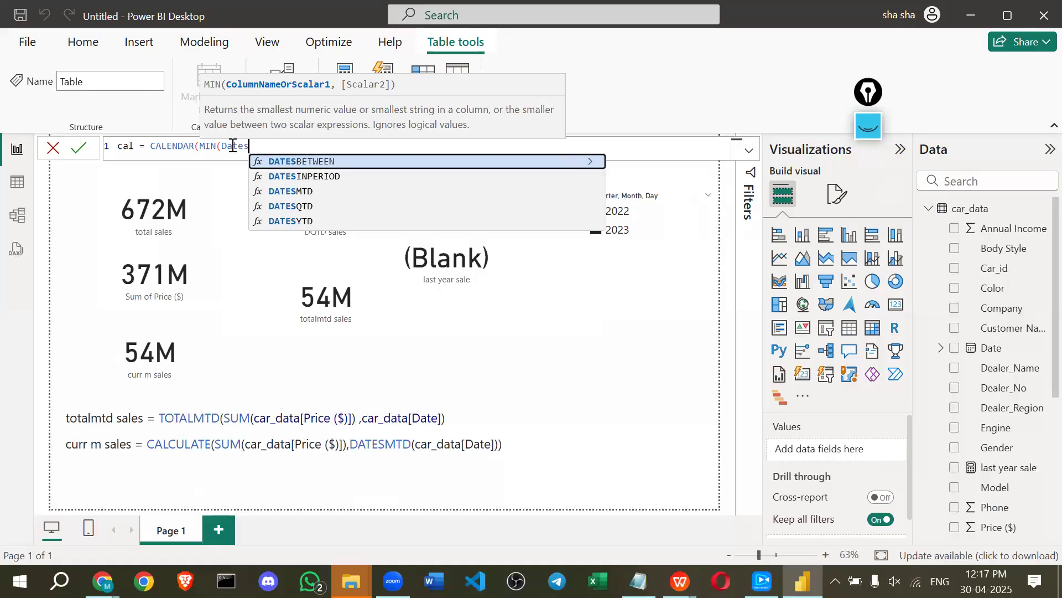
pyautogui.press('BackSpace')
pyautogui.press('Up')
pyautogui.press('Up')
pyautogui.press('Up')
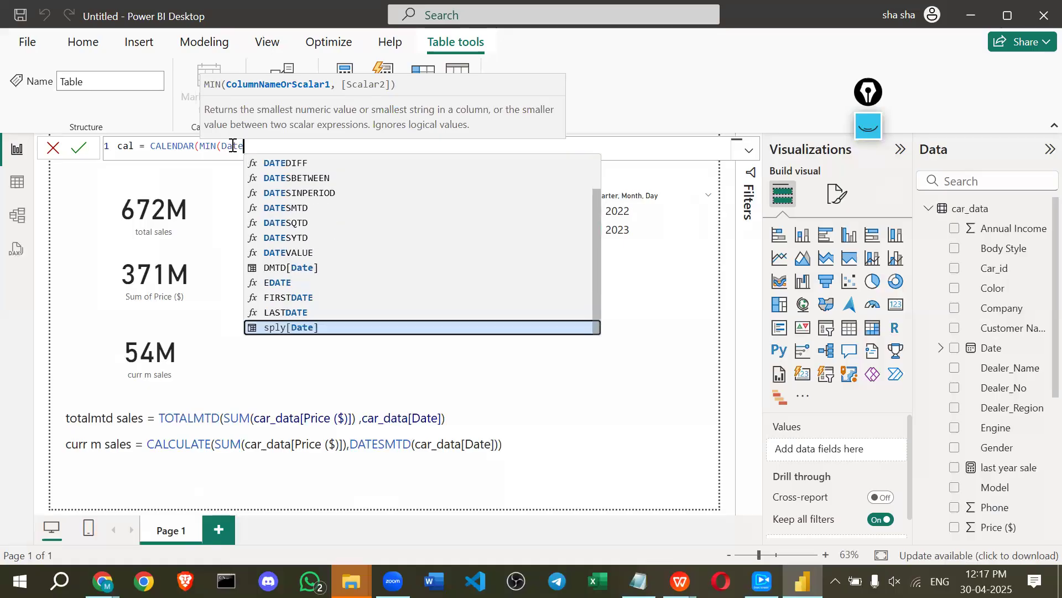
pyautogui.press('Up')
pyautogui.press('Up')
pyautogui.press('Up')
pyautogui.press('Down')
pyautogui.press('Down')
pyautogui.press('Down')
pyautogui.press('Down')
pyautogui.press('Down')
pyautogui.press('Down')
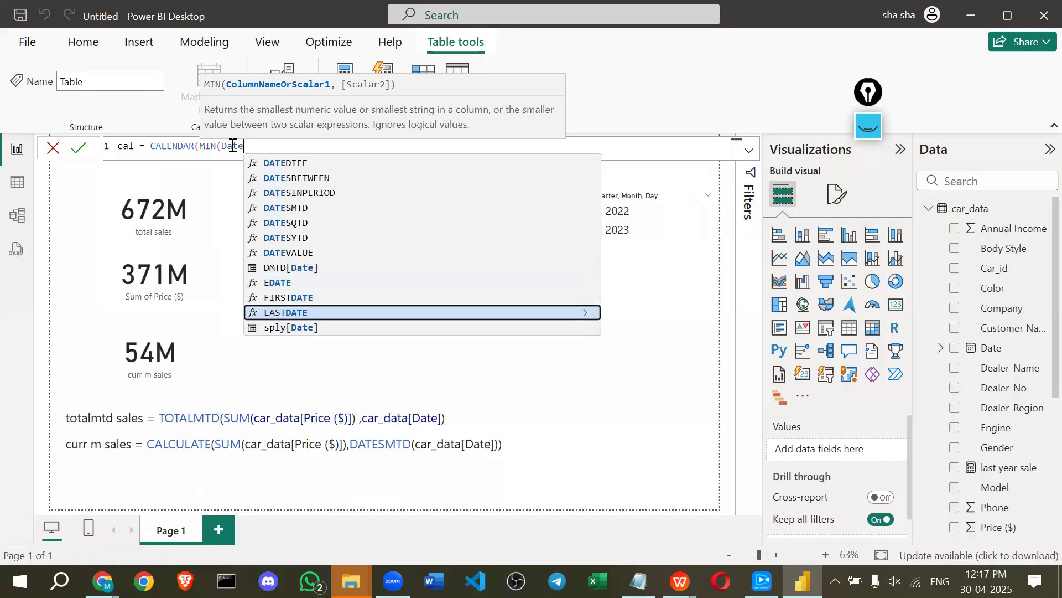
pyautogui.press('Up')
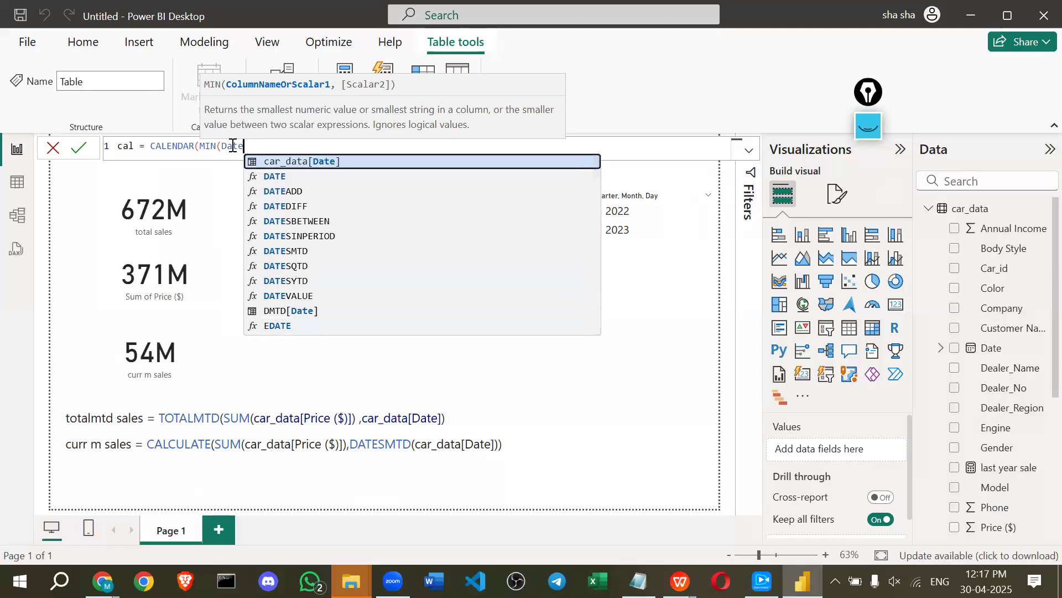
pyautogui.press('Tab')
pyautogui.write('),')
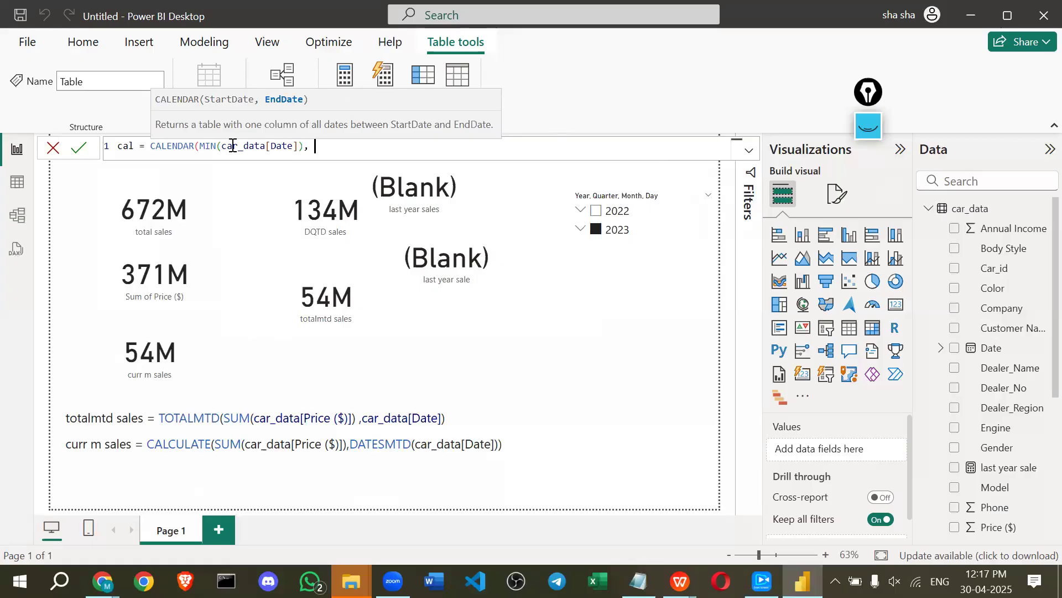
pyautogui.write(' MAX(')
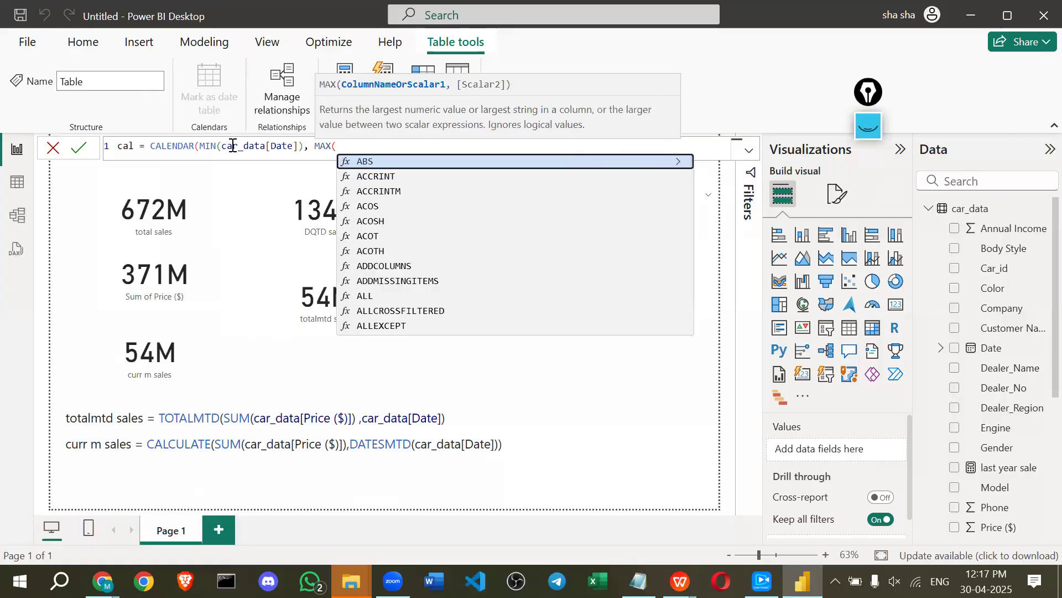
pyautogui.write('date')
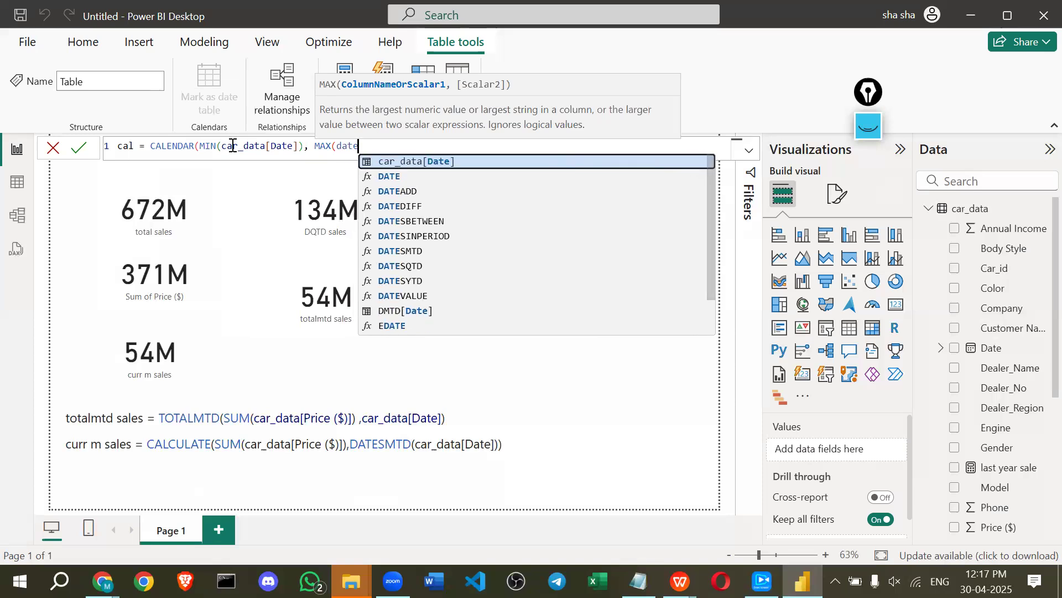
pyautogui.press('Tab')
pyautogui.write(')')
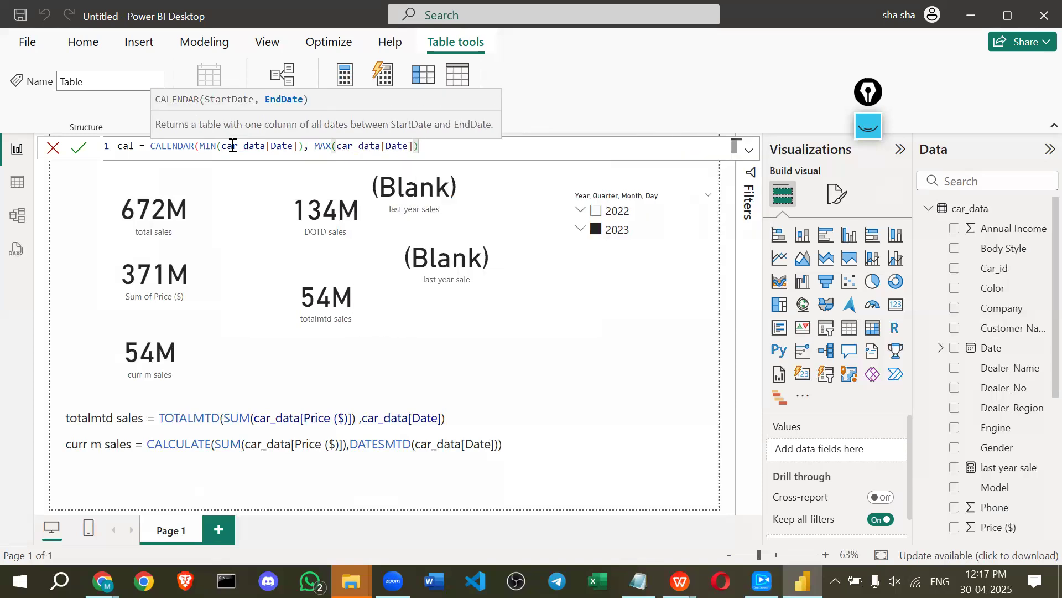
pyautogui.write(')')
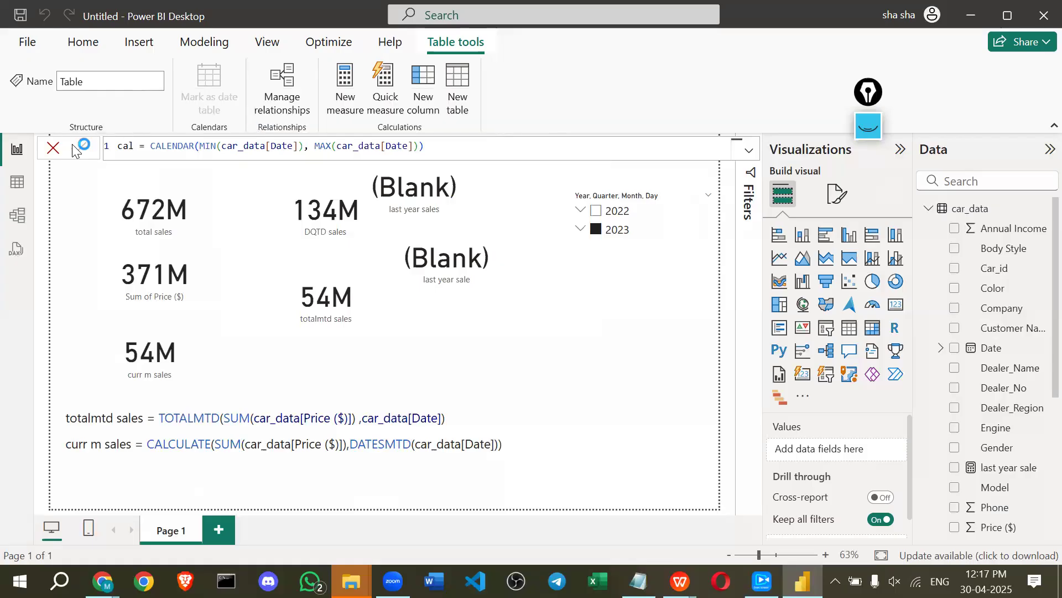
# Commit the 729-row cal table, then rearrange Model view and link cal's Date to DMTD.
pyautogui.press('Return')
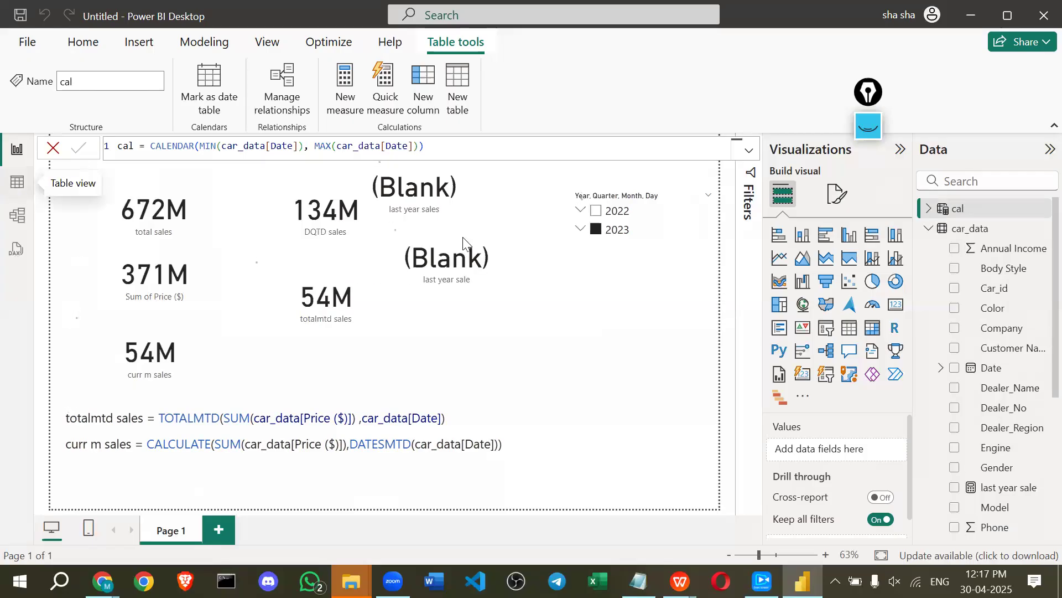
pyautogui.click(17, 182)
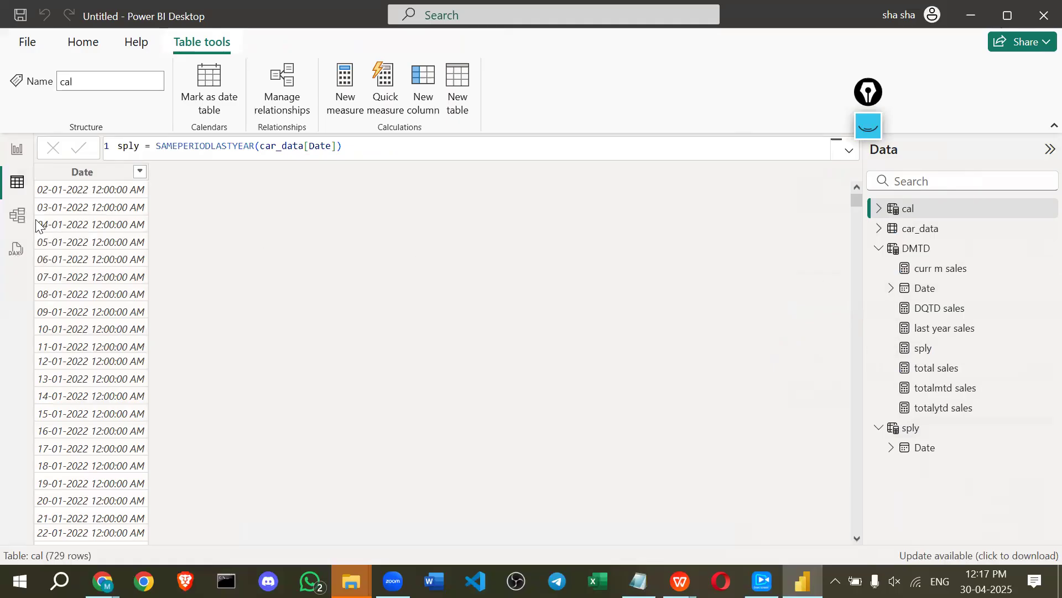
pyautogui.click(17, 216)
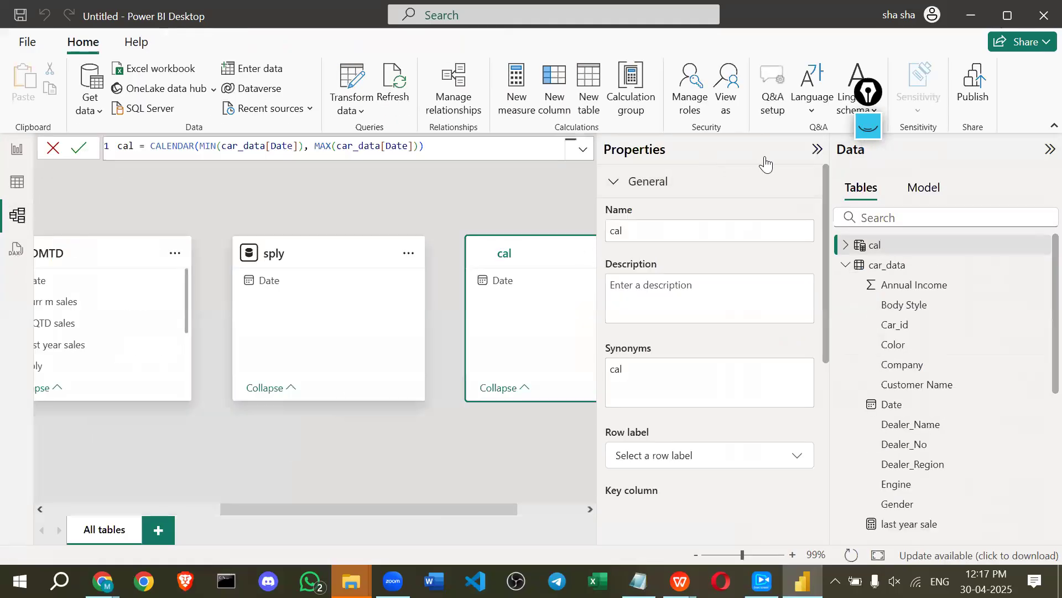
pyautogui.click(816, 150)
pyautogui.moveTo(416, 255); pyautogui.dragTo(728, 418)
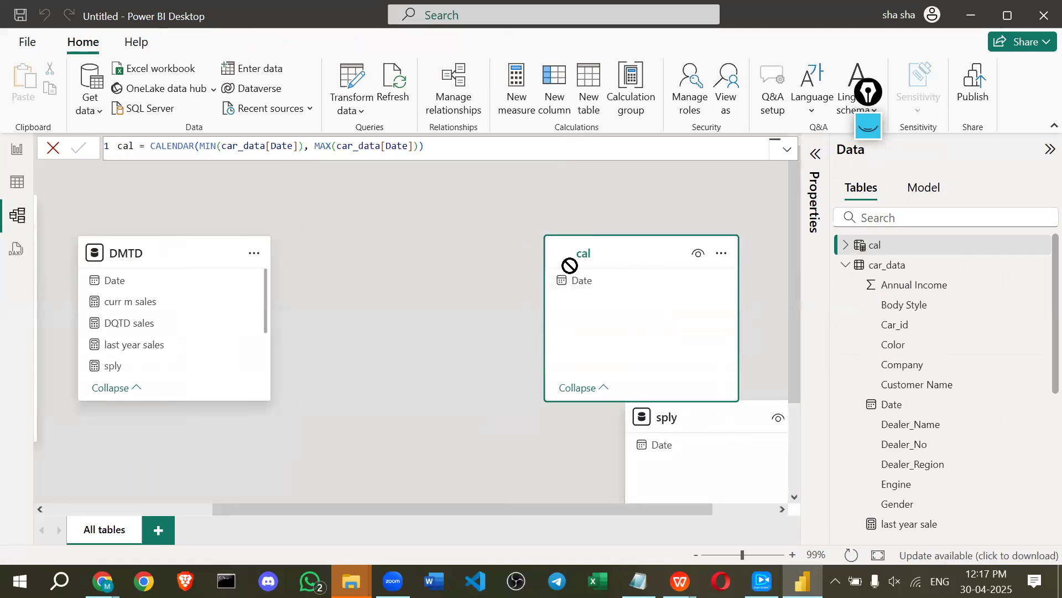
pyautogui.moveTo(630, 254); pyautogui.dragTo(426, 277)
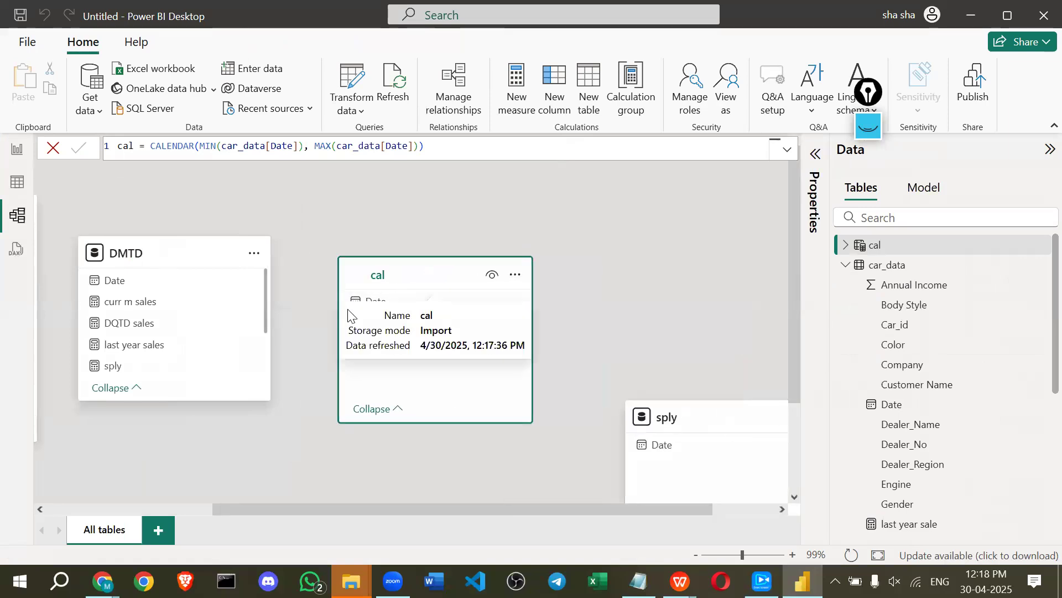
pyautogui.moveTo(379, 302); pyautogui.dragTo(124, 281)
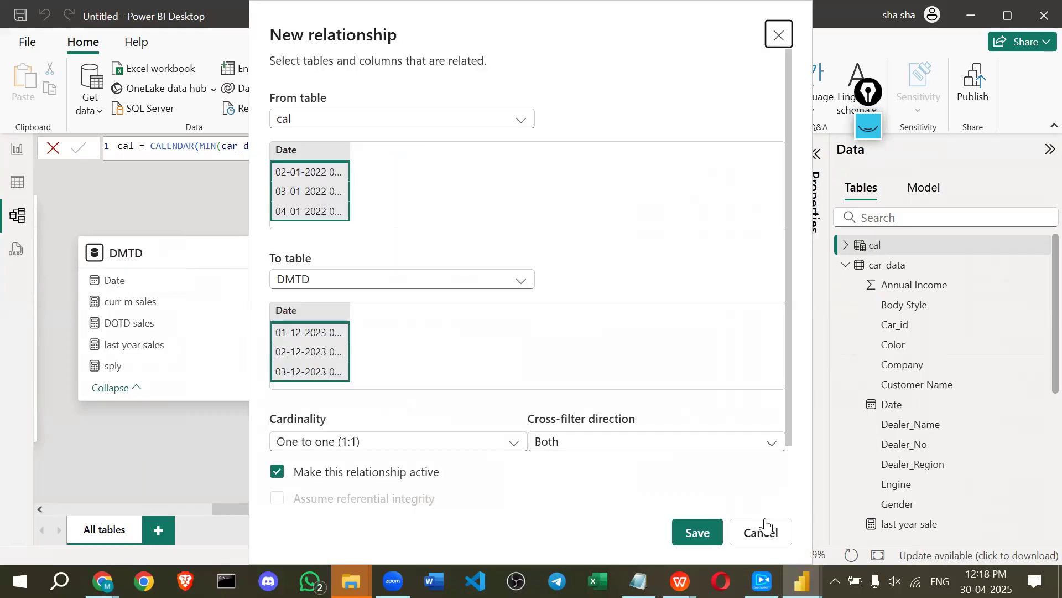
# Drop the DMTD relationship and relate cal[Date] one-to-many to car_data[Date].
pyautogui.click(759, 531)
pyautogui.moveTo(166, 252); pyautogui.dragTo(654, 276)
pyautogui.moveTo(268, 505); pyautogui.dragTo(178, 505)
pyautogui.moveTo(548, 270); pyautogui.dragTo(372, 259)
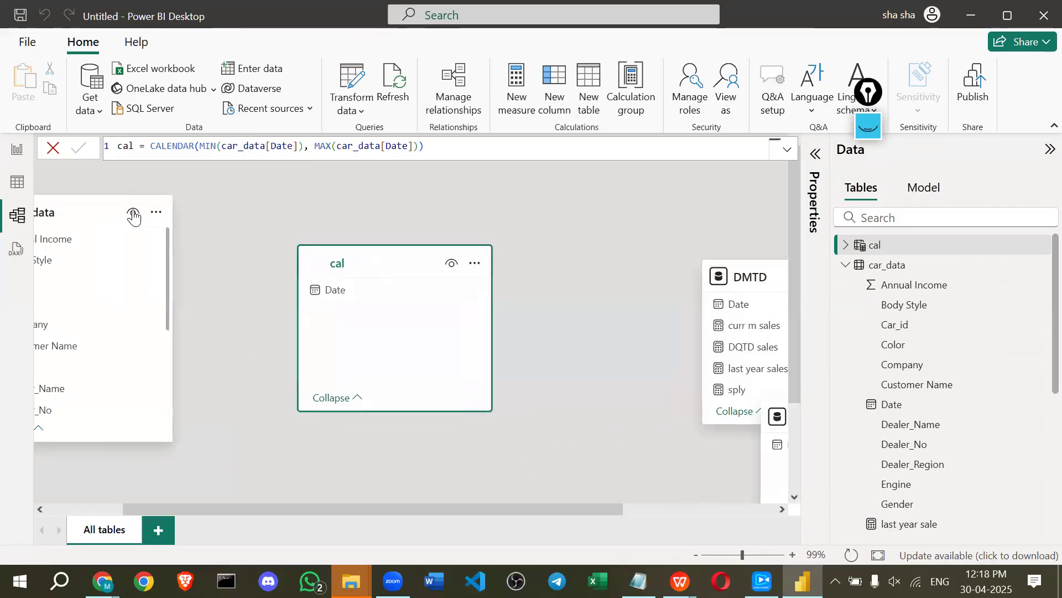
pyautogui.moveTo(169, 231); pyautogui.dragTo(174, 229)
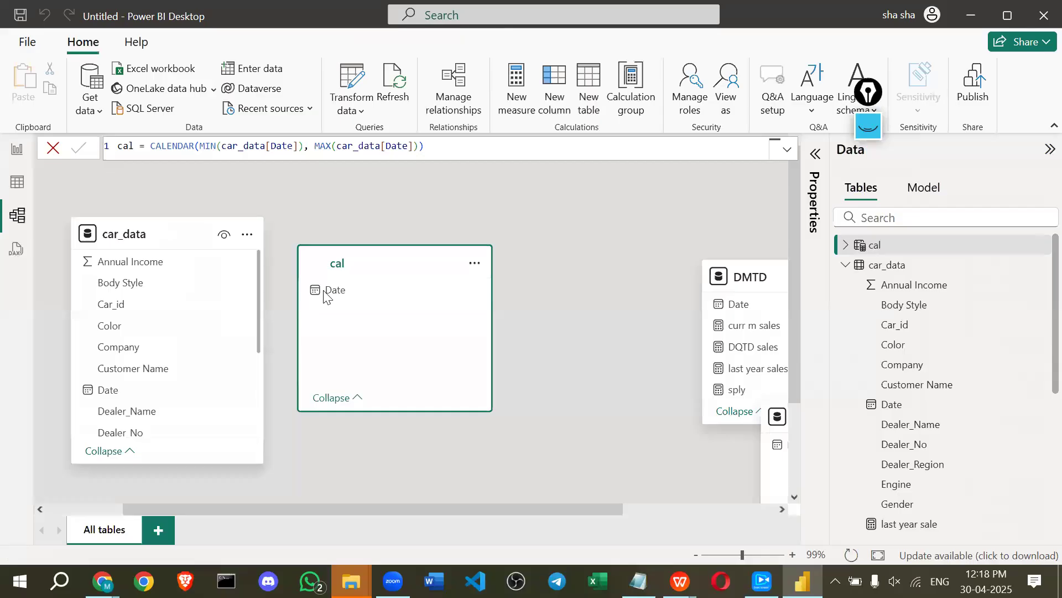
pyautogui.moveTo(354, 299); pyautogui.dragTo(157, 396)
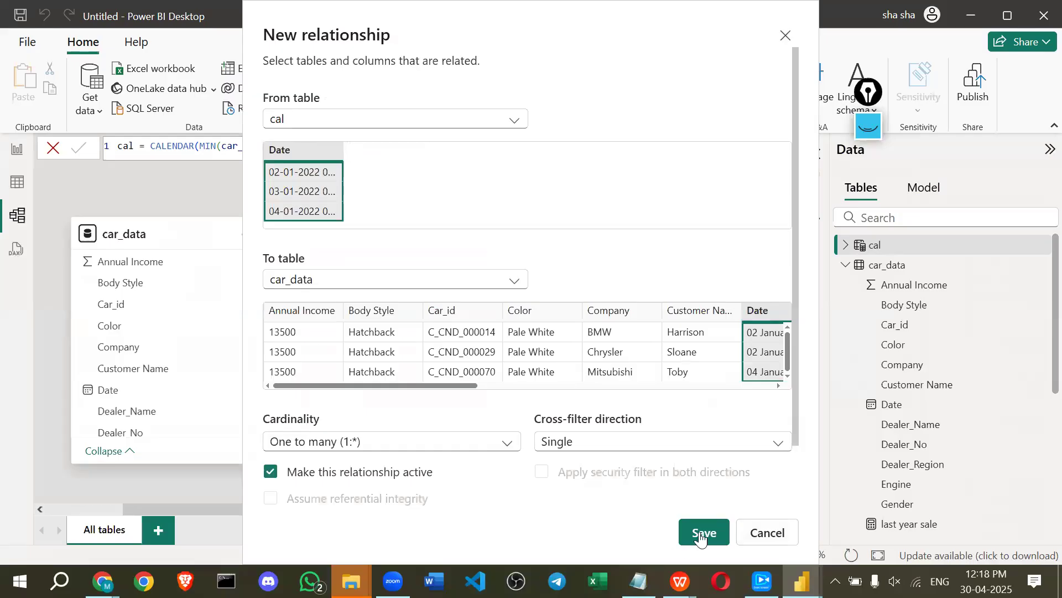
pyautogui.click(704, 534)
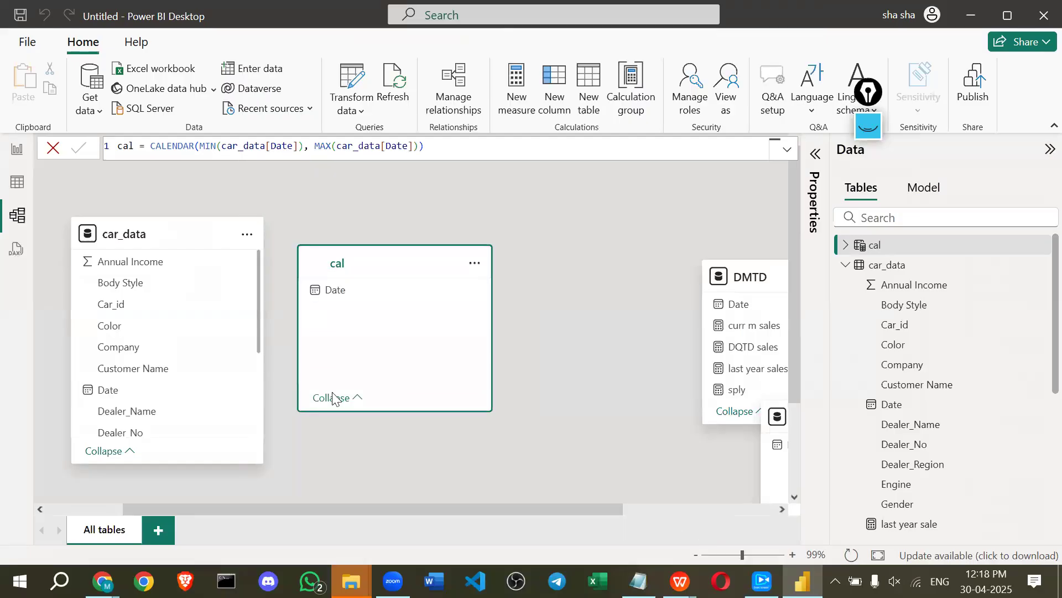
# Reposition the cal table in the model view and return to the report page.
pyautogui.click(334, 289)
pyautogui.moveTo(378, 261); pyautogui.dragTo(519, 249)
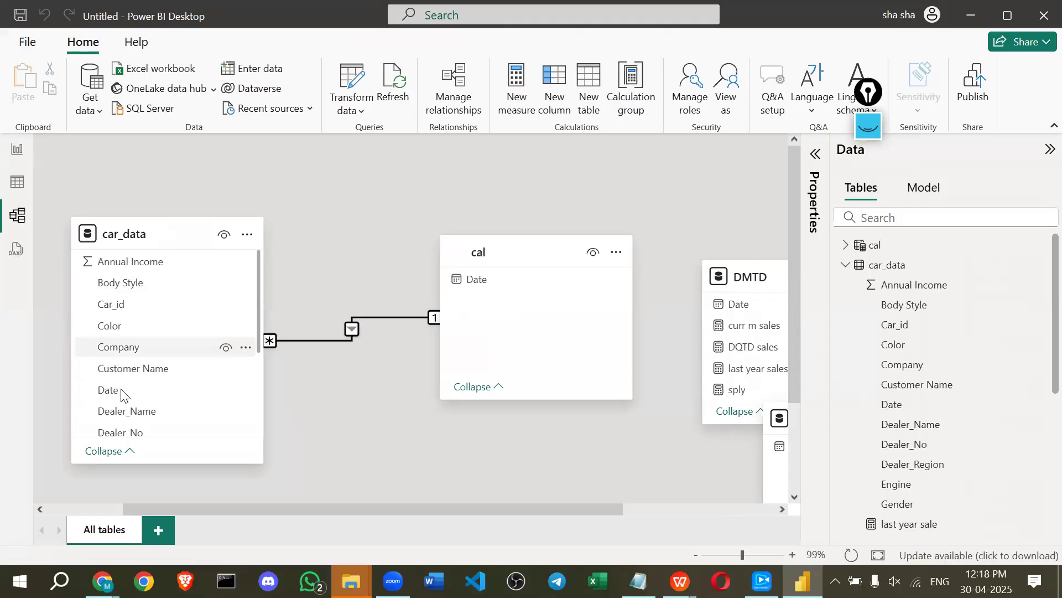
pyautogui.click(15, 157)
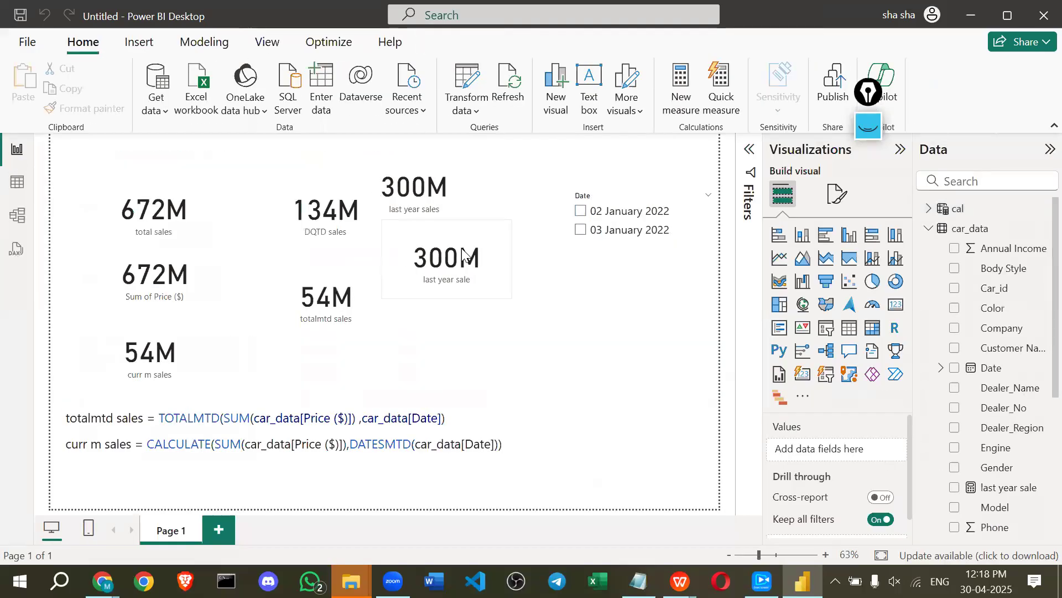
# Change last year sale to SAMEPERIODLASTYEAR(cal[Date]) and enlarge the Date slicer.
pyautogui.click(1008, 487)
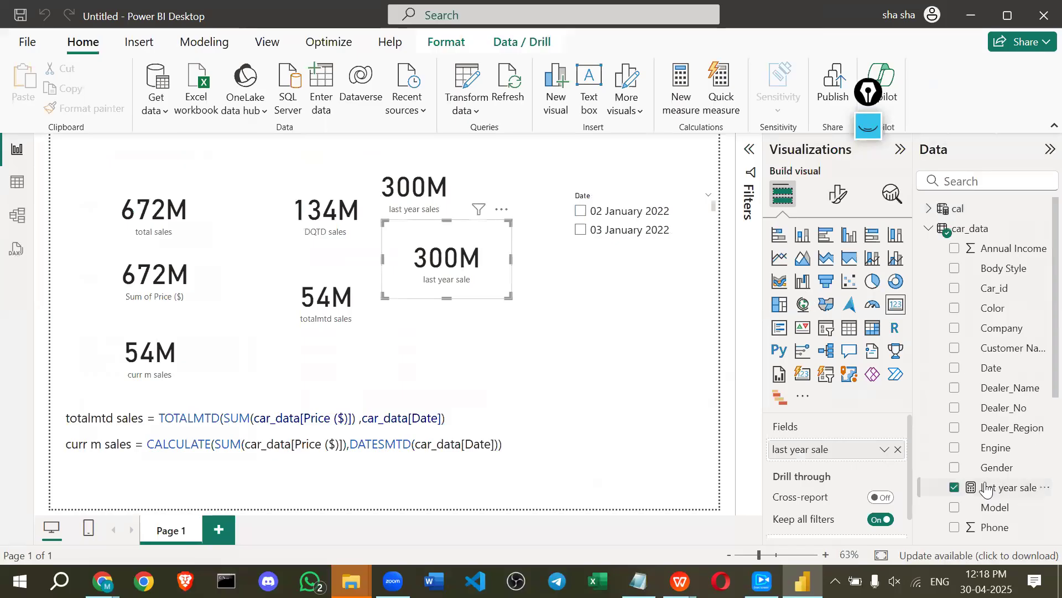
pyautogui.click(518, 146)
pyautogui.moveTo(507, 146); pyautogui.dragTo(586, 147)
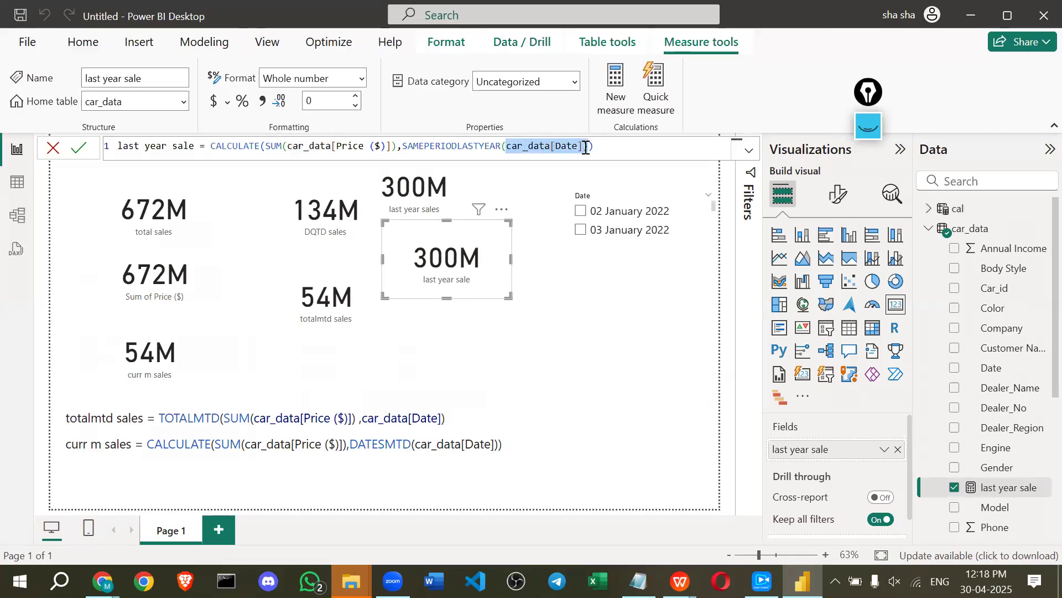
pyautogui.write('ca')
pyautogui.press('Down')
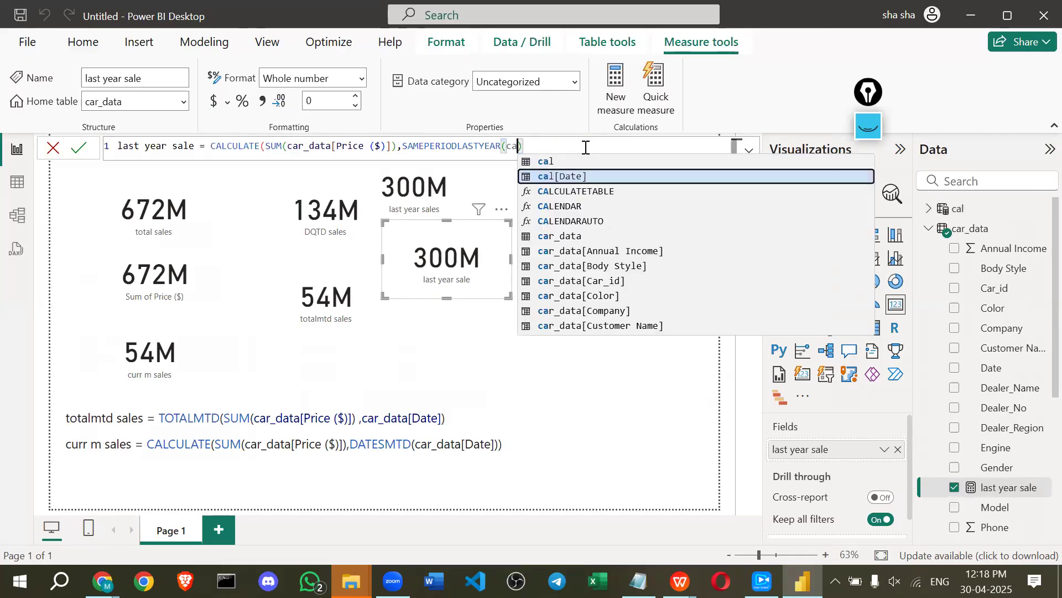
pyautogui.press('Tab')
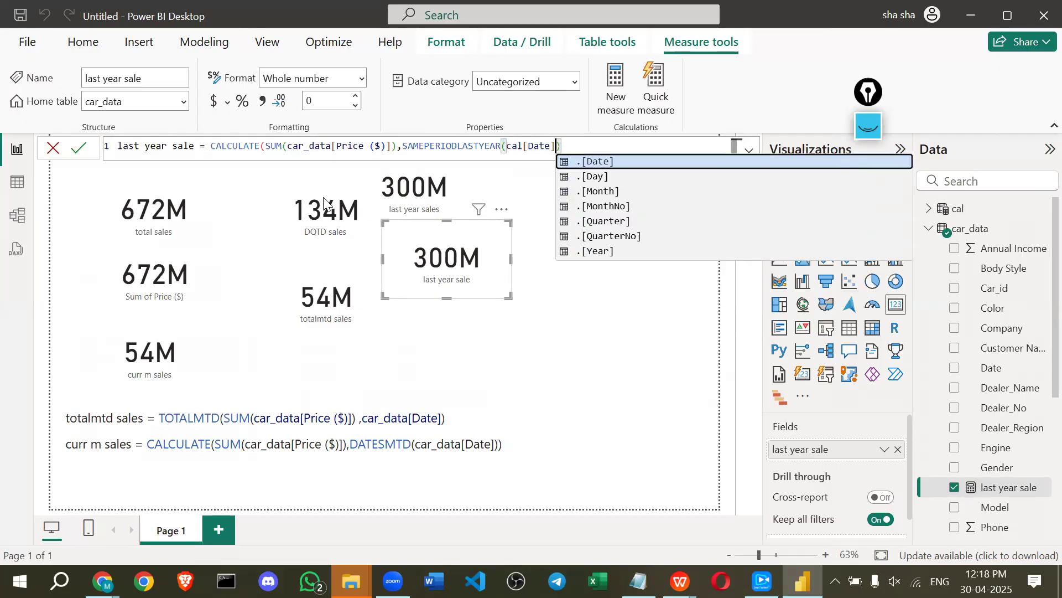
pyautogui.click(83, 148)
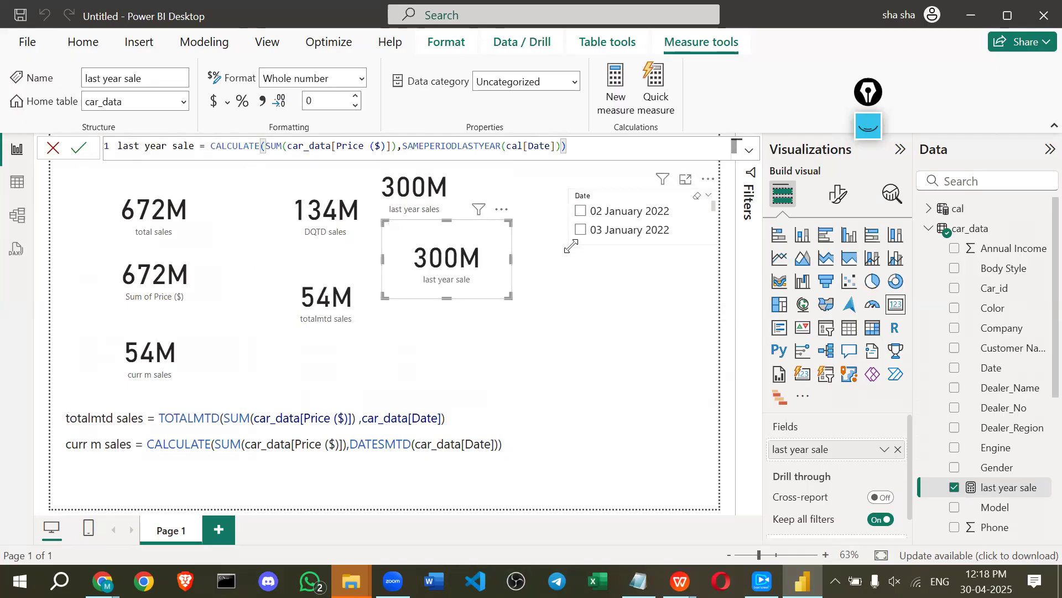
pyautogui.moveTo(570, 243); pyautogui.dragTo(558, 324)
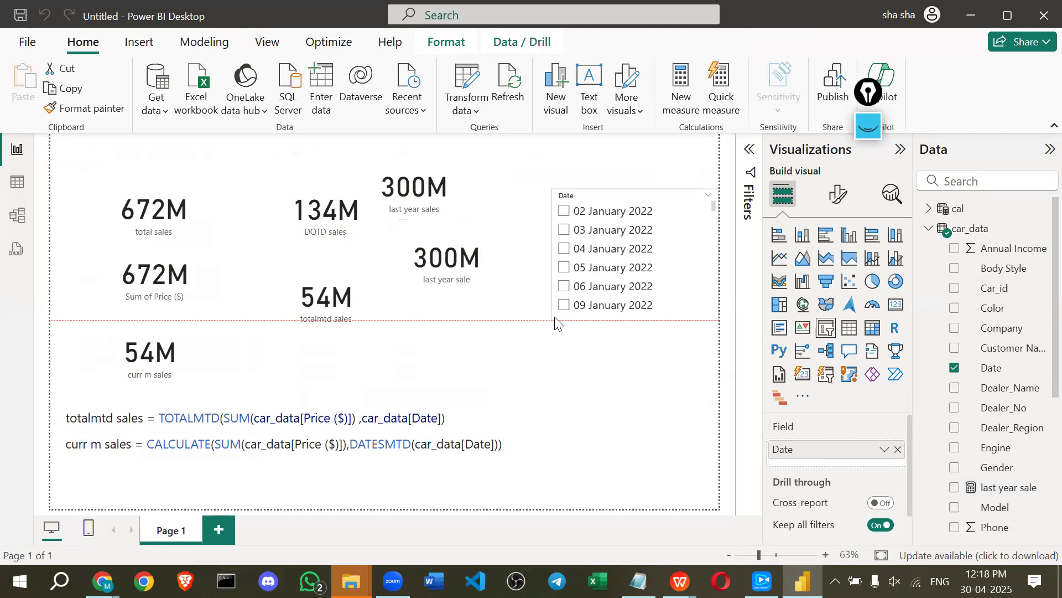
# Remove the existing car_data Date slicer from the page.
pyautogui.click(884, 449)
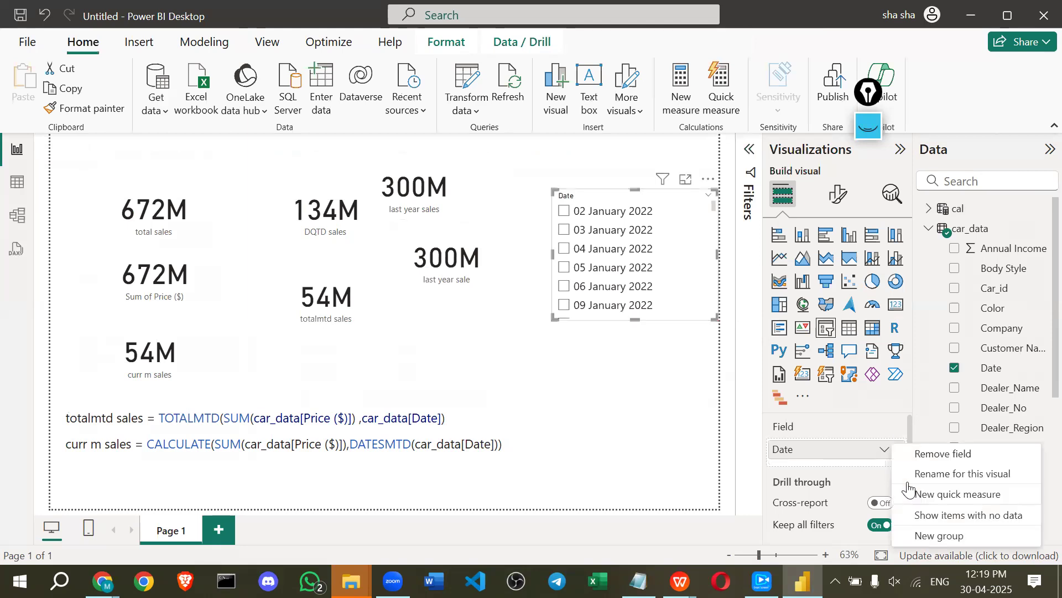
pyautogui.click(882, 450)
pyautogui.click(882, 451)
pyautogui.click(567, 196)
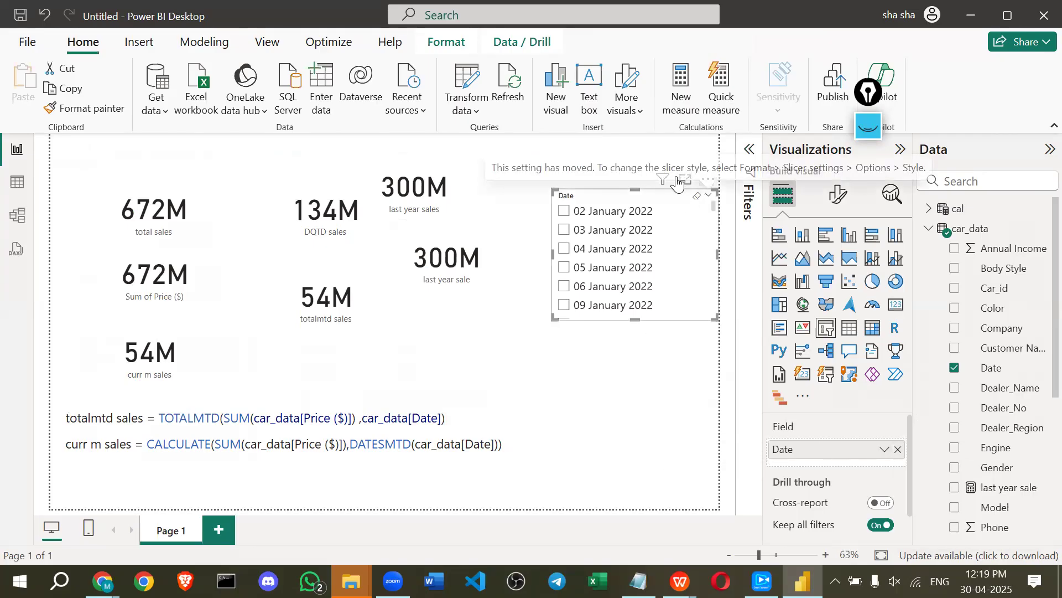
pyautogui.click(709, 179)
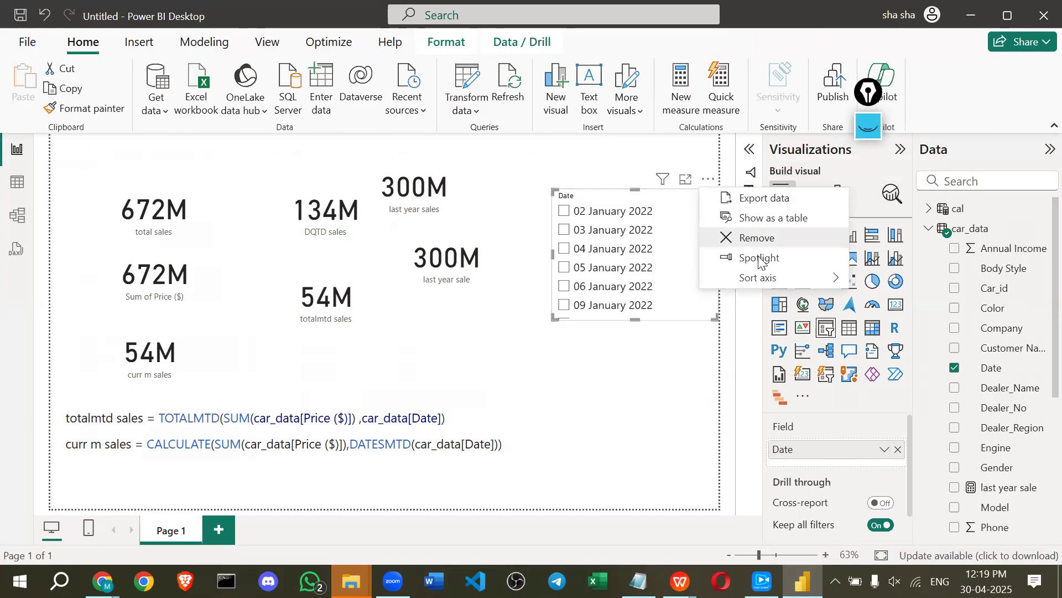
pyautogui.click(719, 238)
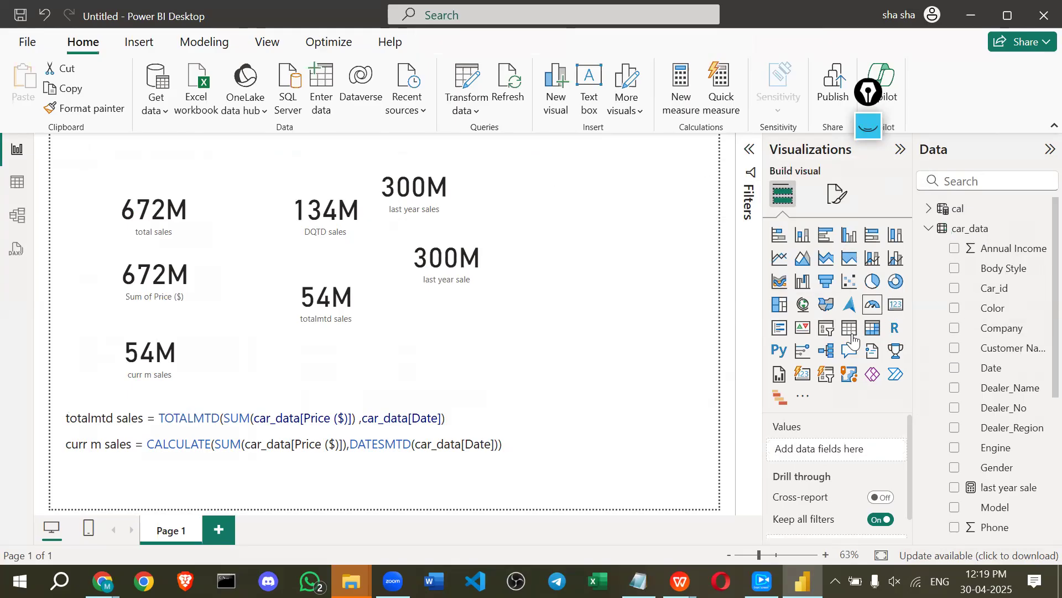
# Add a new slicer on cal's Date field set to Date Hierarchy.
pyautogui.click(827, 331)
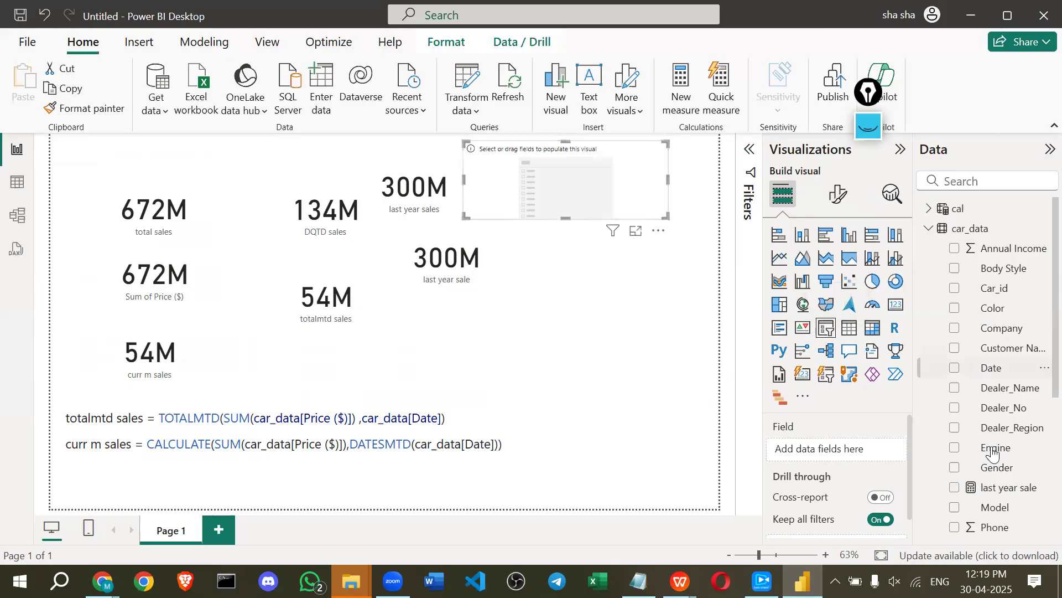
pyautogui.scroll(-3, 987, 448)
pyautogui.scroll(-4, 979, 436)
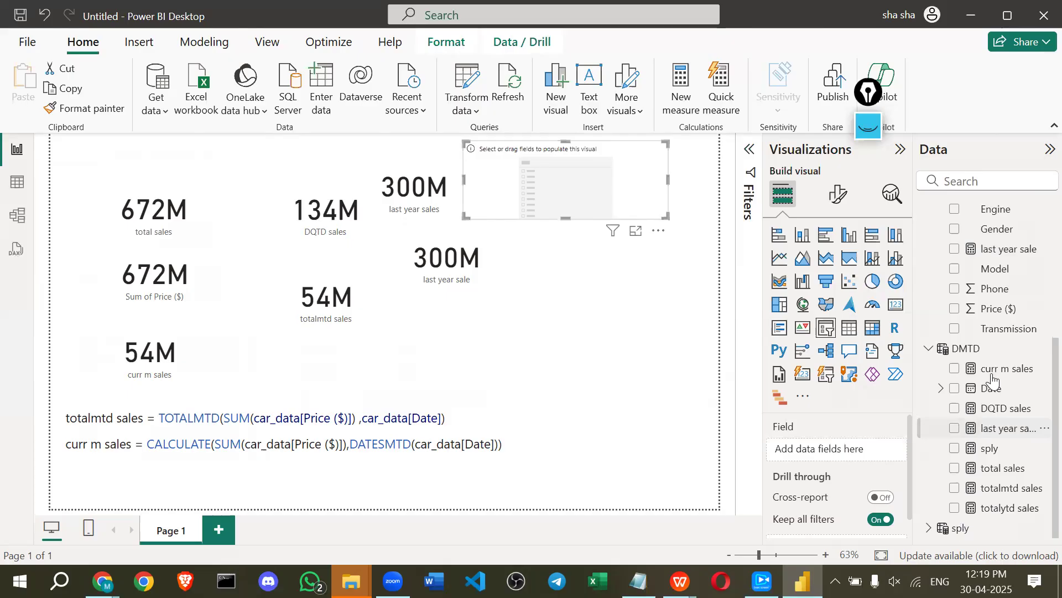
pyautogui.scroll(7, 965, 456)
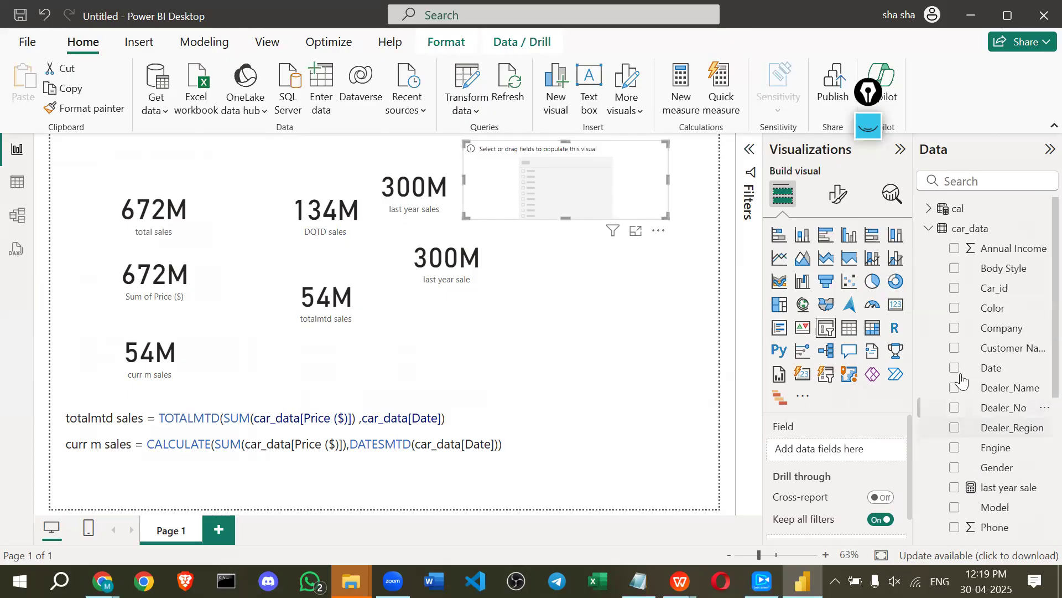
pyautogui.click(958, 208)
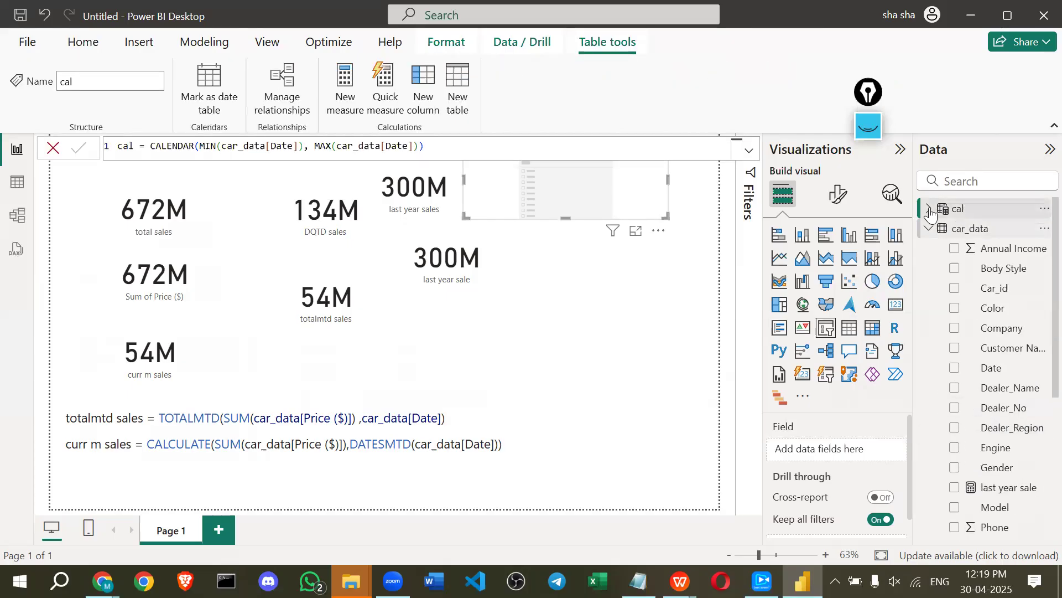
pyautogui.click(929, 209)
pyautogui.moveTo(982, 228); pyautogui.dragTo(842, 449)
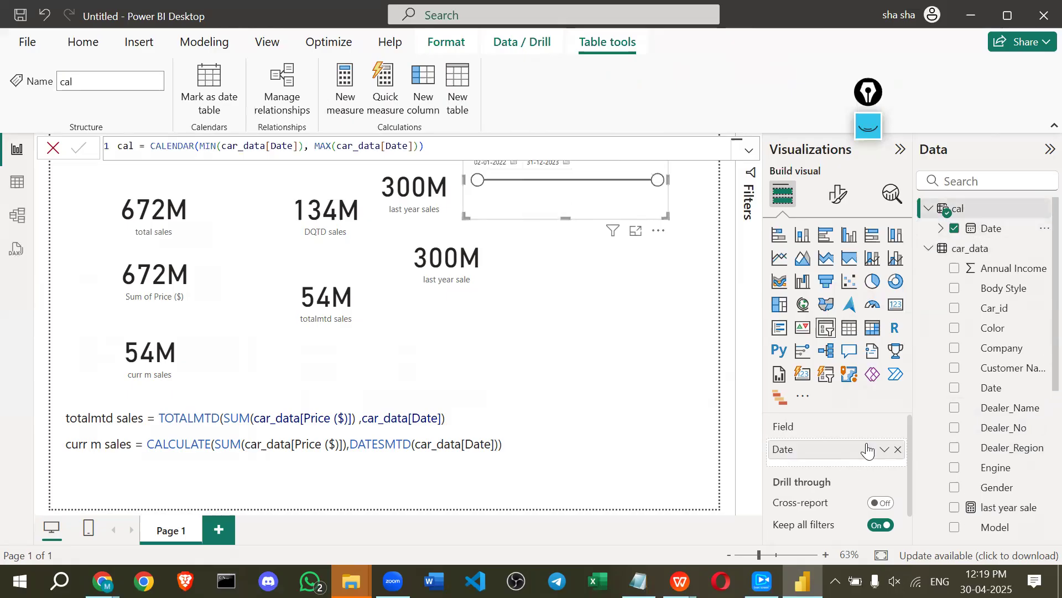
pyautogui.click(883, 451)
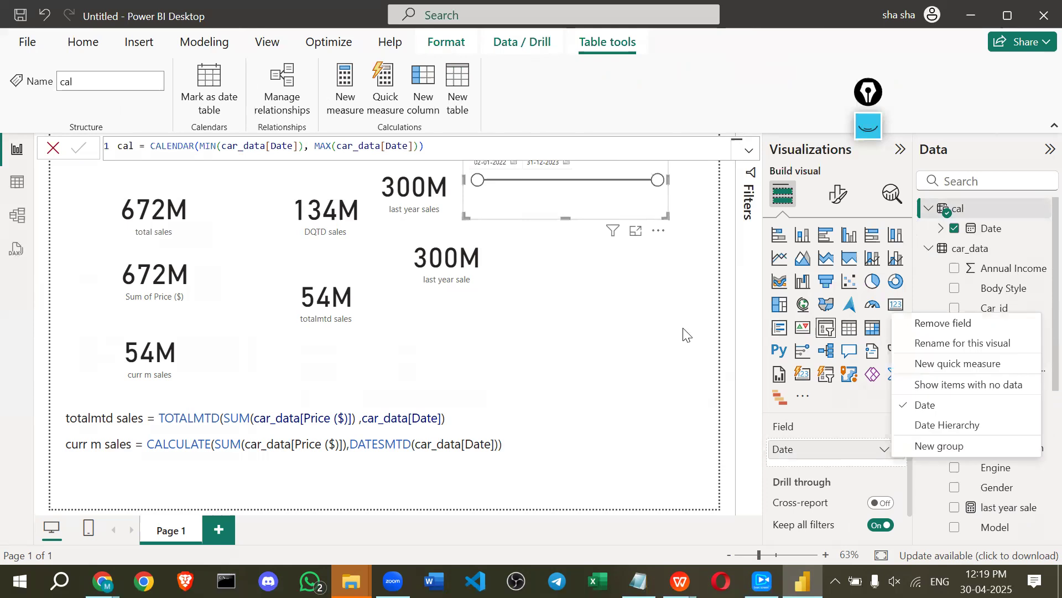
pyautogui.click(943, 425)
# Make the slicer taller to show 2022 and 2023, placed at the page's right edge.
pyautogui.moveTo(564, 216); pyautogui.dragTo(563, 281)
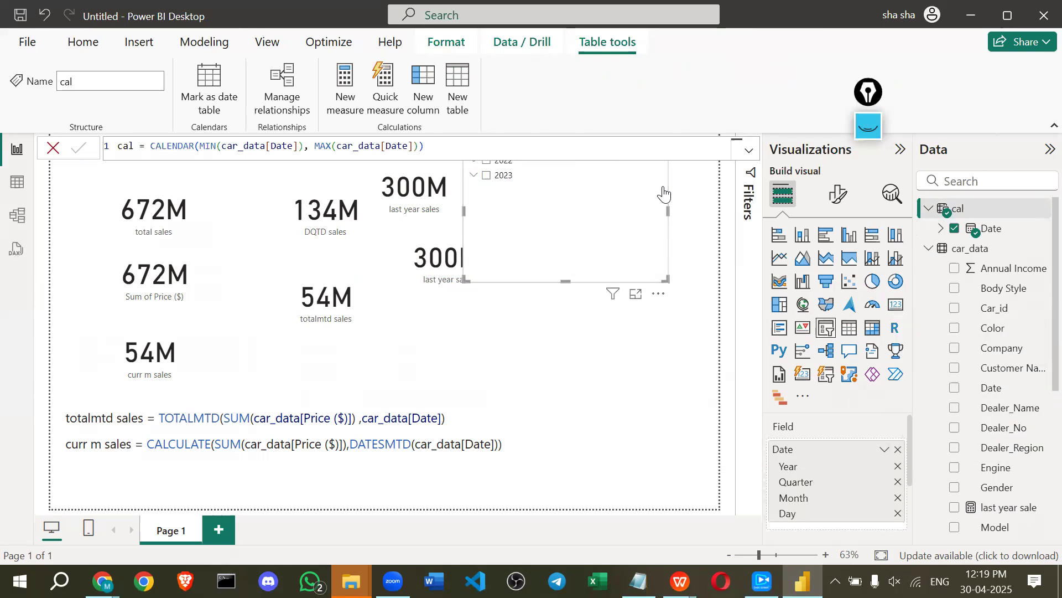
pyautogui.moveTo(664, 188); pyautogui.dragTo(675, 250)
pyautogui.moveTo(509, 210); pyautogui.dragTo(577, 203)
pyautogui.moveTo(542, 237); pyautogui.dragTo(540, 244)
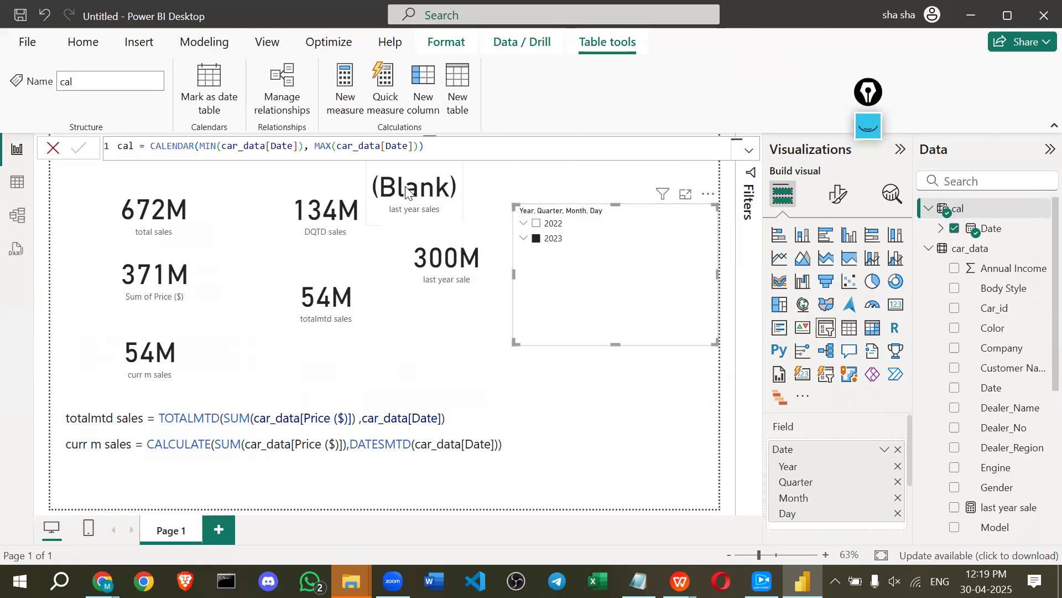
# Test the year slicer by filtering to 2022, then to 2023.
pyautogui.click(442, 256)
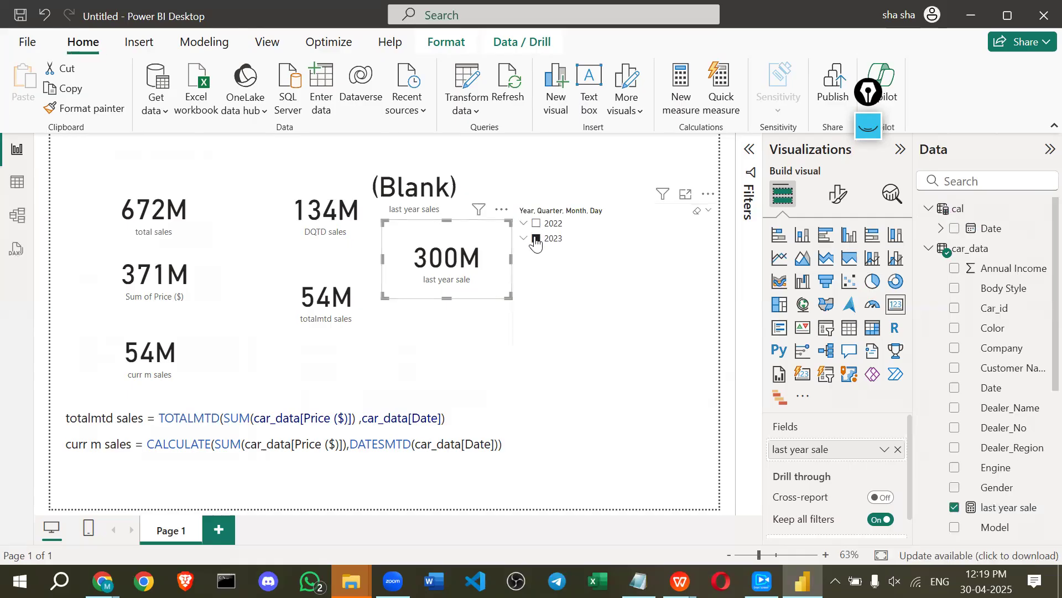
pyautogui.click(535, 224)
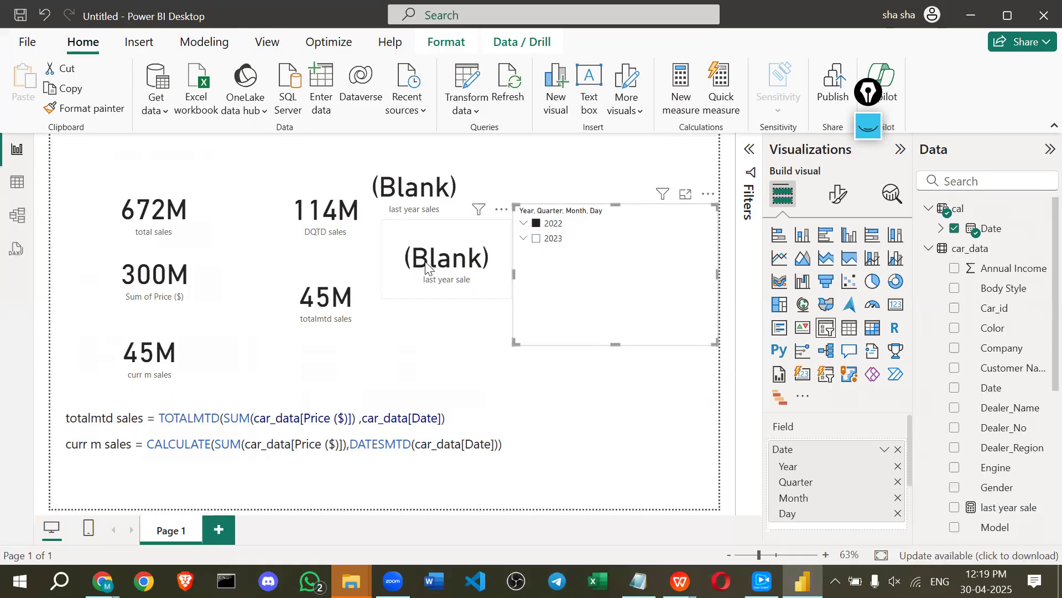
pyautogui.click(537, 239)
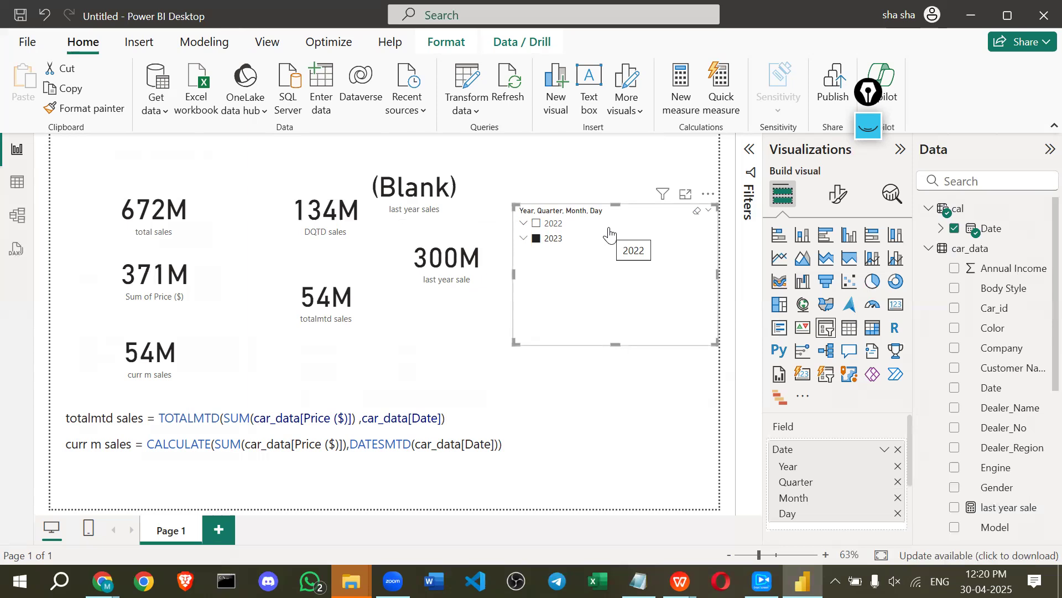
# Shrink the year slicer and move it up toward the top right.
pyautogui.moveTo(616, 344); pyautogui.dragTo(628, 266)
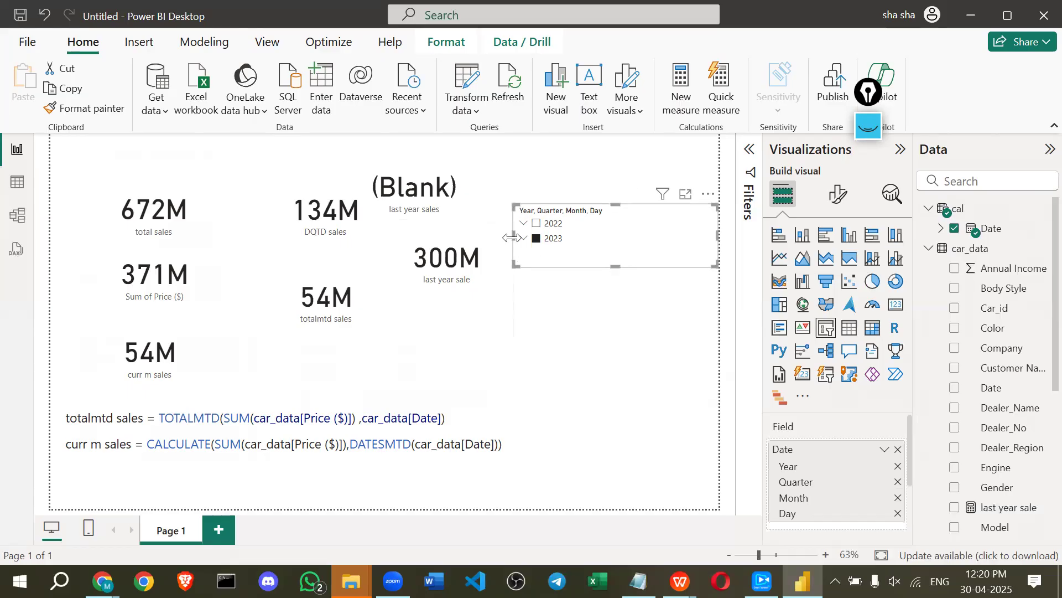
pyautogui.moveTo(510, 237); pyautogui.dragTo(553, 240)
pyautogui.moveTo(663, 216); pyautogui.dragTo(629, 179)
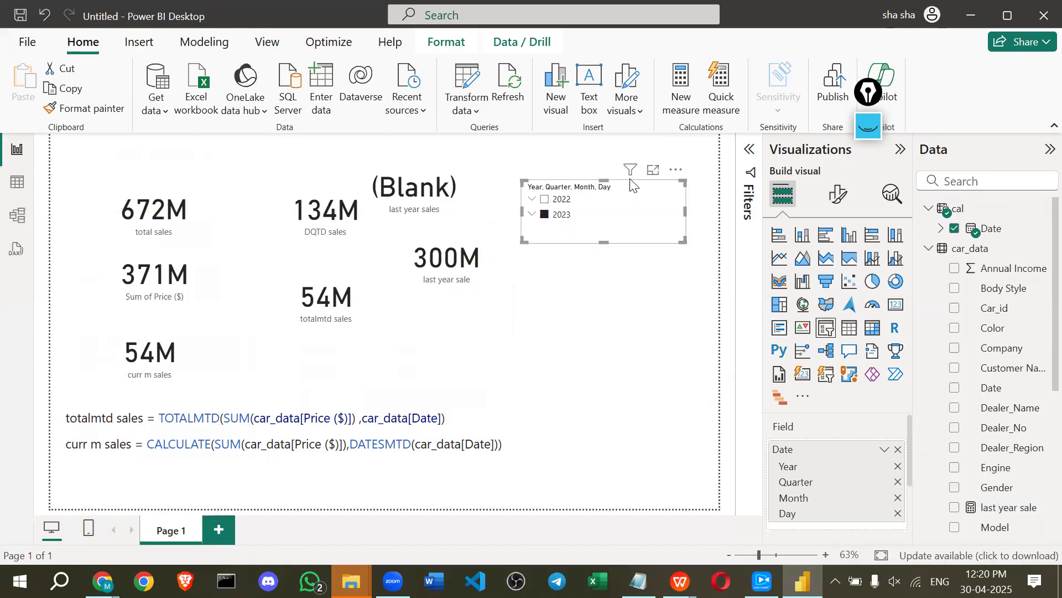
pyautogui.moveTo(614, 242); pyautogui.dragTo(604, 292)
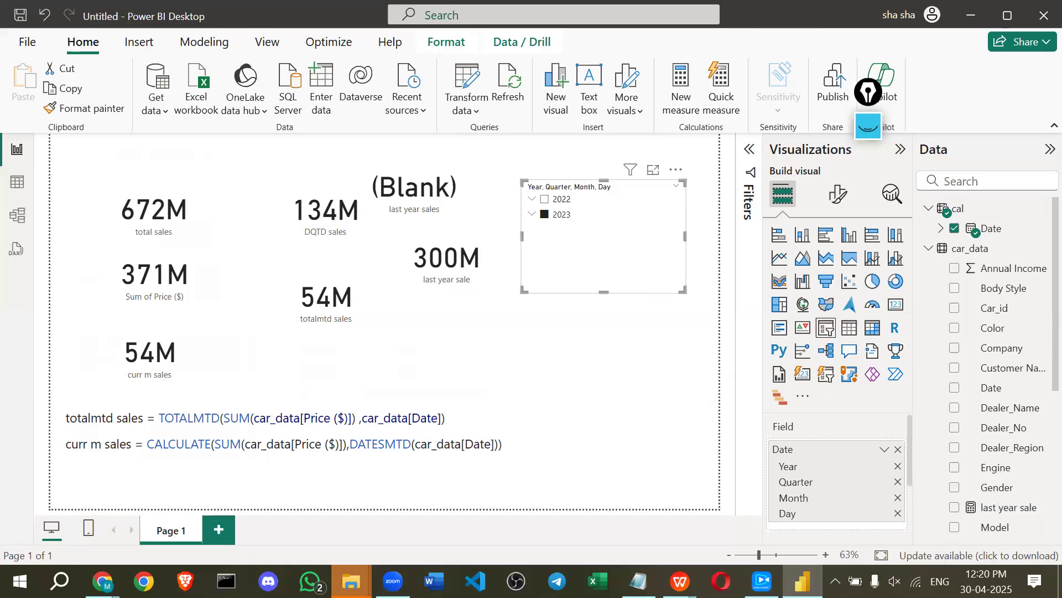
# Open Dashboard.jpg from the car sales folder in File Explorer.
pyautogui.moveTo(351, 581)
pyautogui.click(265, 498)
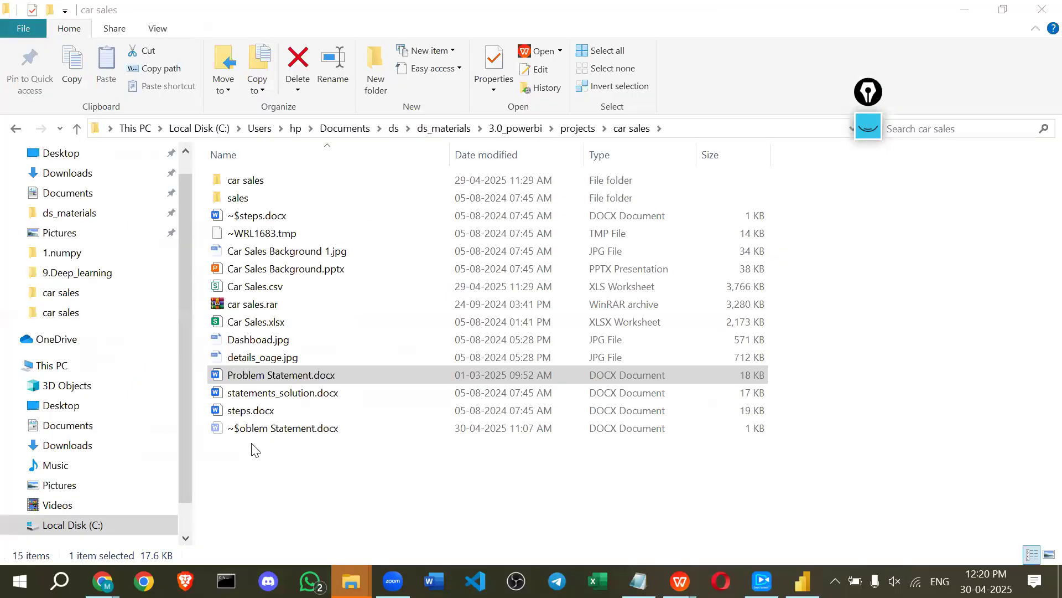
pyautogui.click(264, 339)
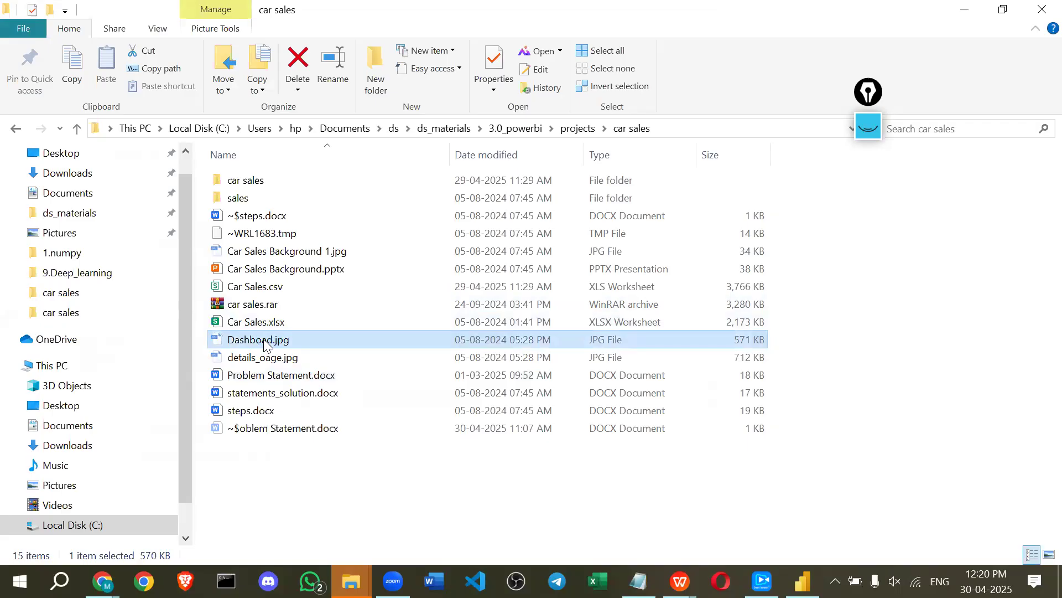
pyautogui.doubleClick(271, 340)
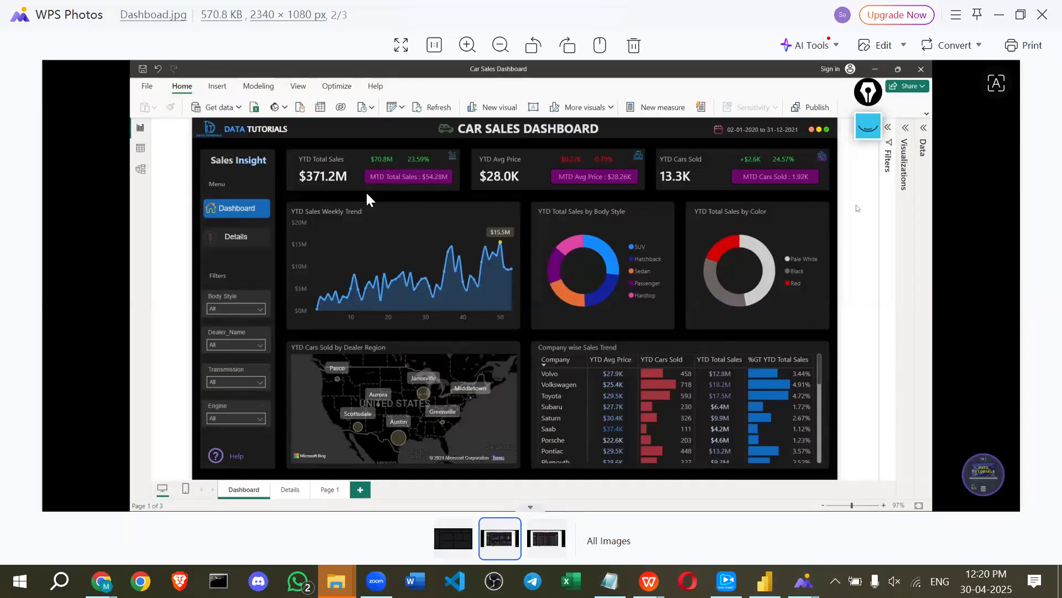
# Annotate the reference dashboard's top cards: $371.2M, $70.8M, $28.0K and -$0.22K.
pyautogui.click(869, 126)
pyautogui.click(868, 325)
pyautogui.moveTo(277, 191)
pyautogui.mouseDown()
pyautogui.moveTo(318, 192)
pyautogui.moveTo(312, 142)
pyautogui.moveTo(287, 197)
pyautogui.mouseUp()
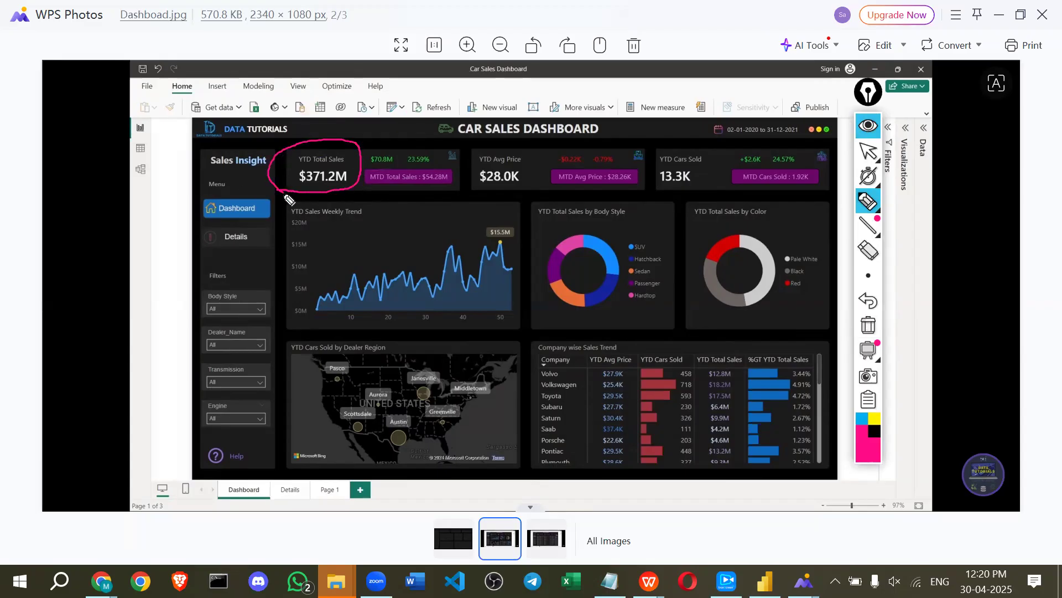
pyautogui.moveTo(358, 176)
pyautogui.mouseDown()
pyautogui.moveTo(403, 150)
pyautogui.moveTo(370, 161)
pyautogui.moveTo(394, 197)
pyautogui.moveTo(464, 190)
pyautogui.moveTo(379, 166)
pyautogui.moveTo(412, 145)
pyautogui.moveTo(442, 173)
pyautogui.moveTo(458, 161)
pyautogui.moveTo(496, 190)
pyautogui.moveTo(582, 186)
pyautogui.mouseUp()
pyautogui.click(548, 192)
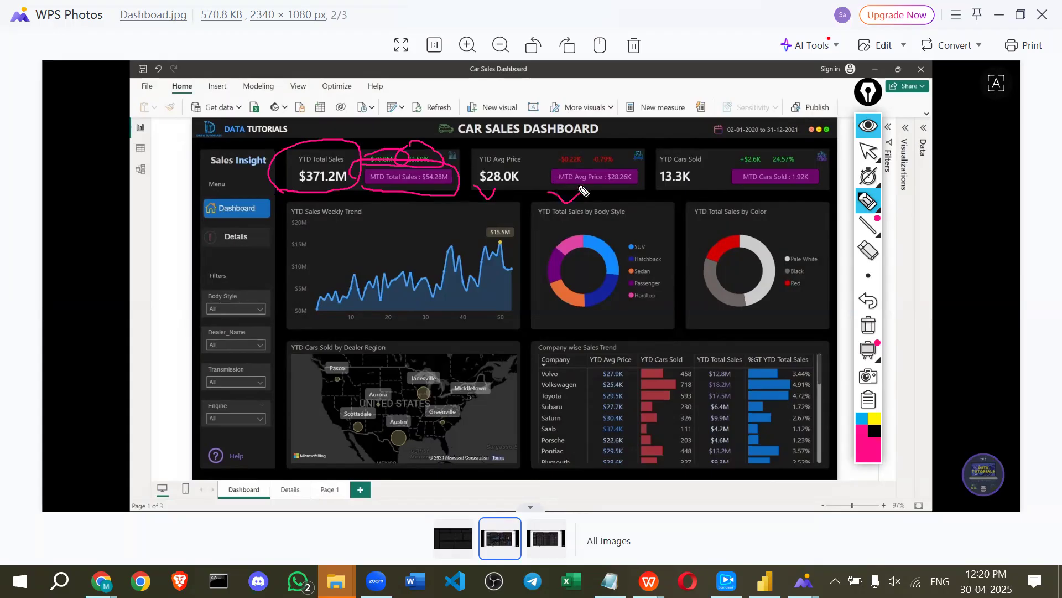
pyautogui.moveTo(572, 144); pyautogui.dragTo(586, 138)
pyautogui.moveTo(601, 201)
pyautogui.mouseDown()
pyautogui.moveTo(775, 200)
pyautogui.moveTo(800, 156)
pyautogui.moveTo(294, 146)
pyautogui.moveTo(292, 196)
pyautogui.moveTo(616, 205)
pyautogui.mouseUp()
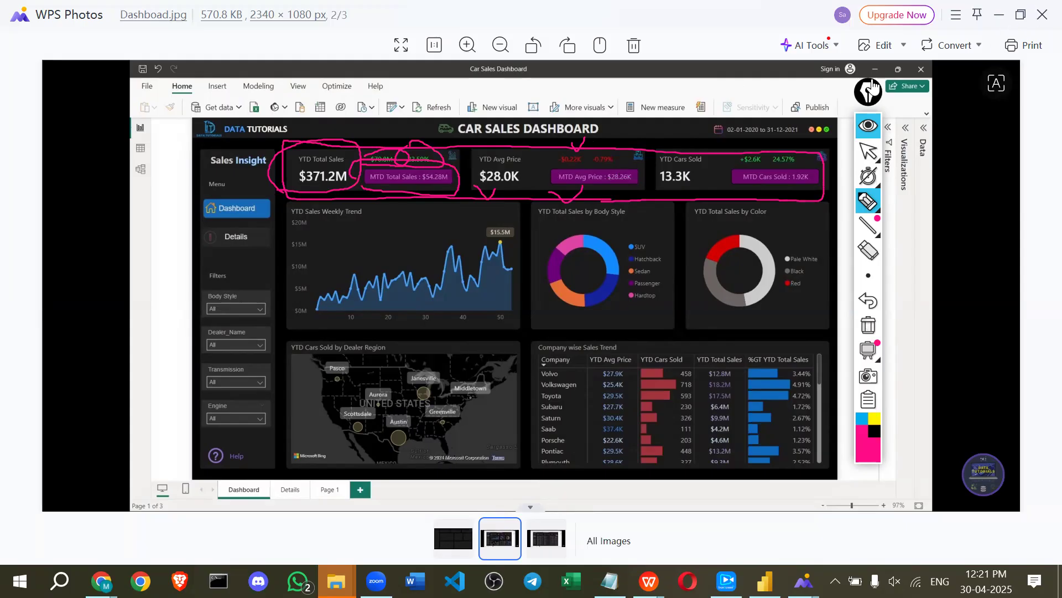
# Clear the annotations and minimize WPS Photos and File Explorer, revealing the Power BI report.
pyautogui.click(866, 126)
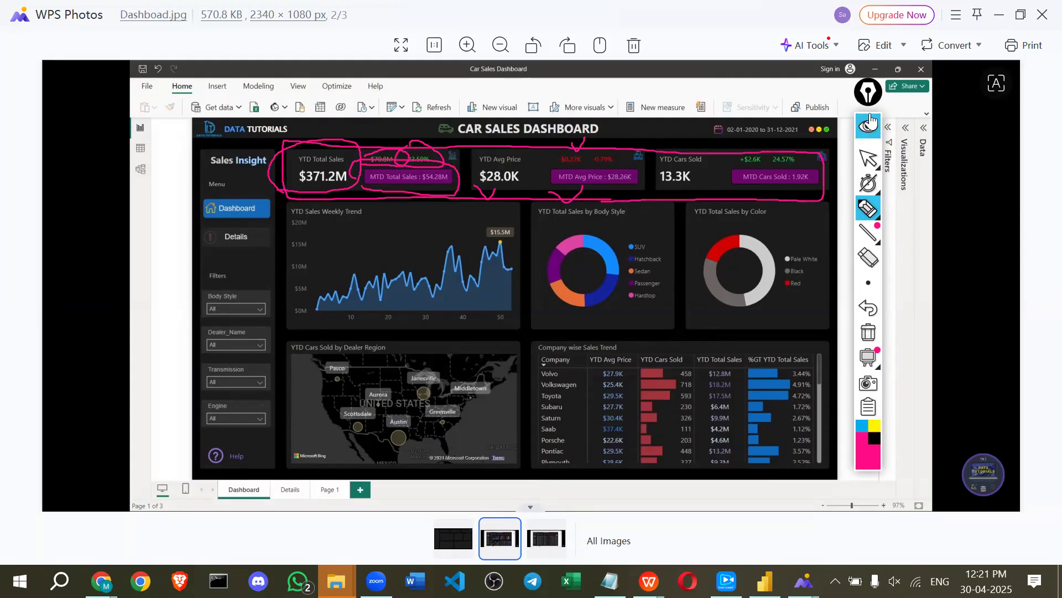
pyautogui.click(999, 15)
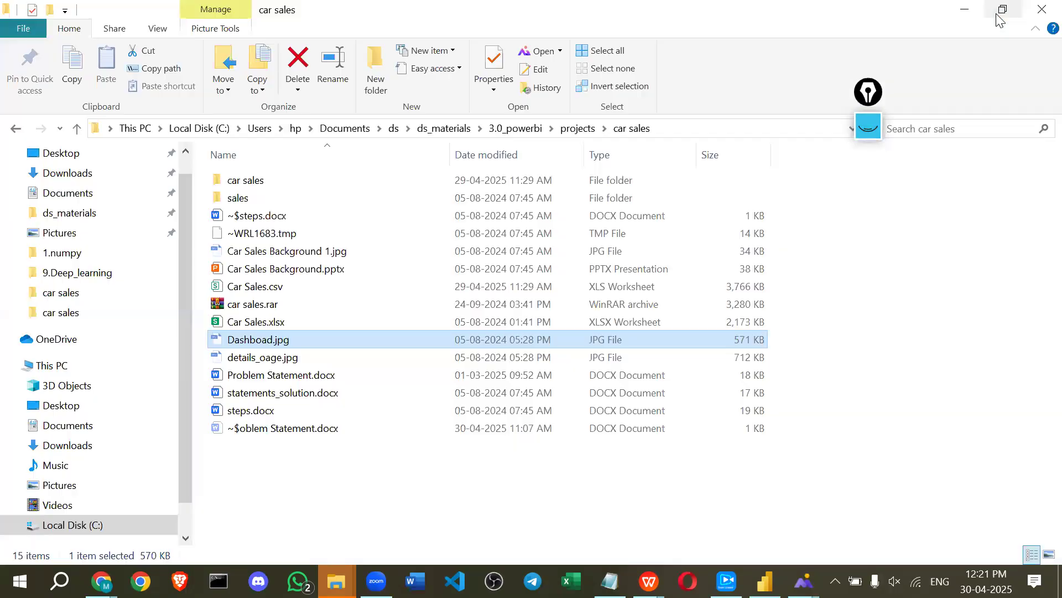
pyautogui.click(964, 10)
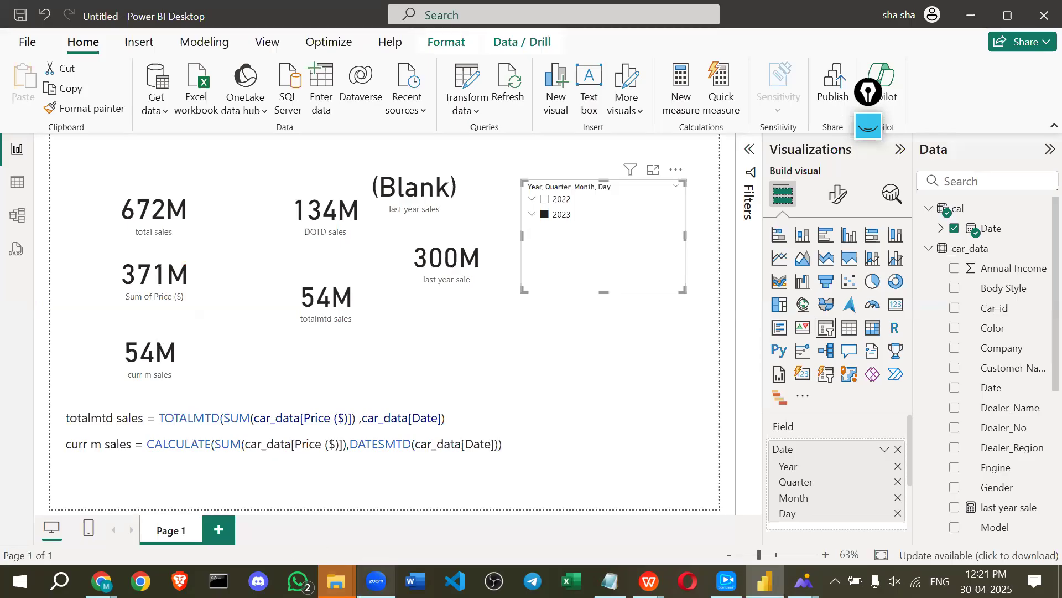